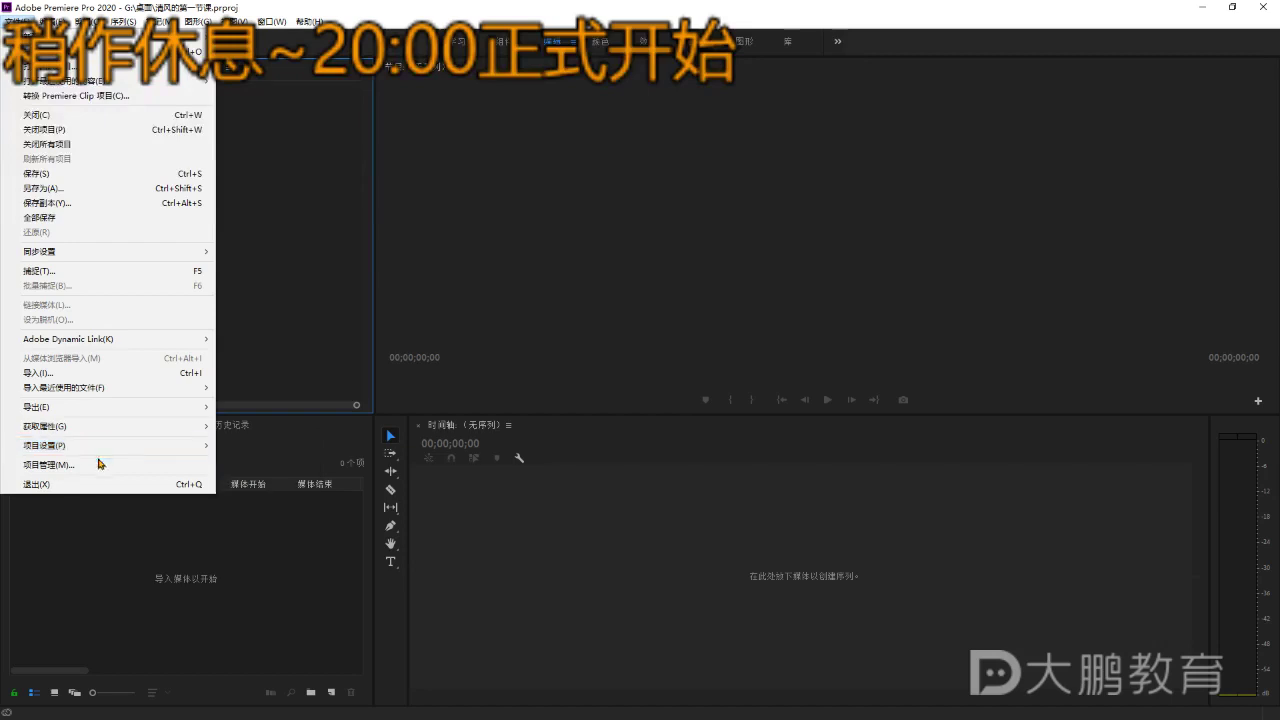
Open the general project settings and inspect the available video renderer options.
click(248, 446)
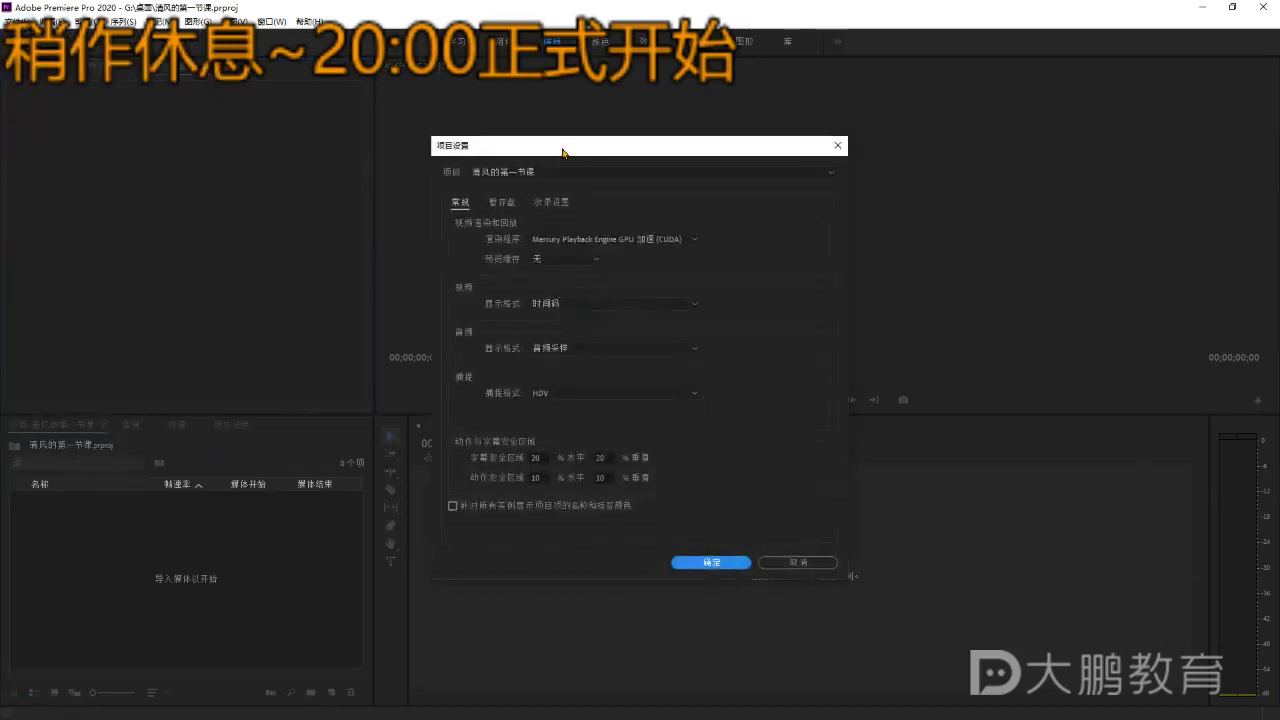
click(690, 240)
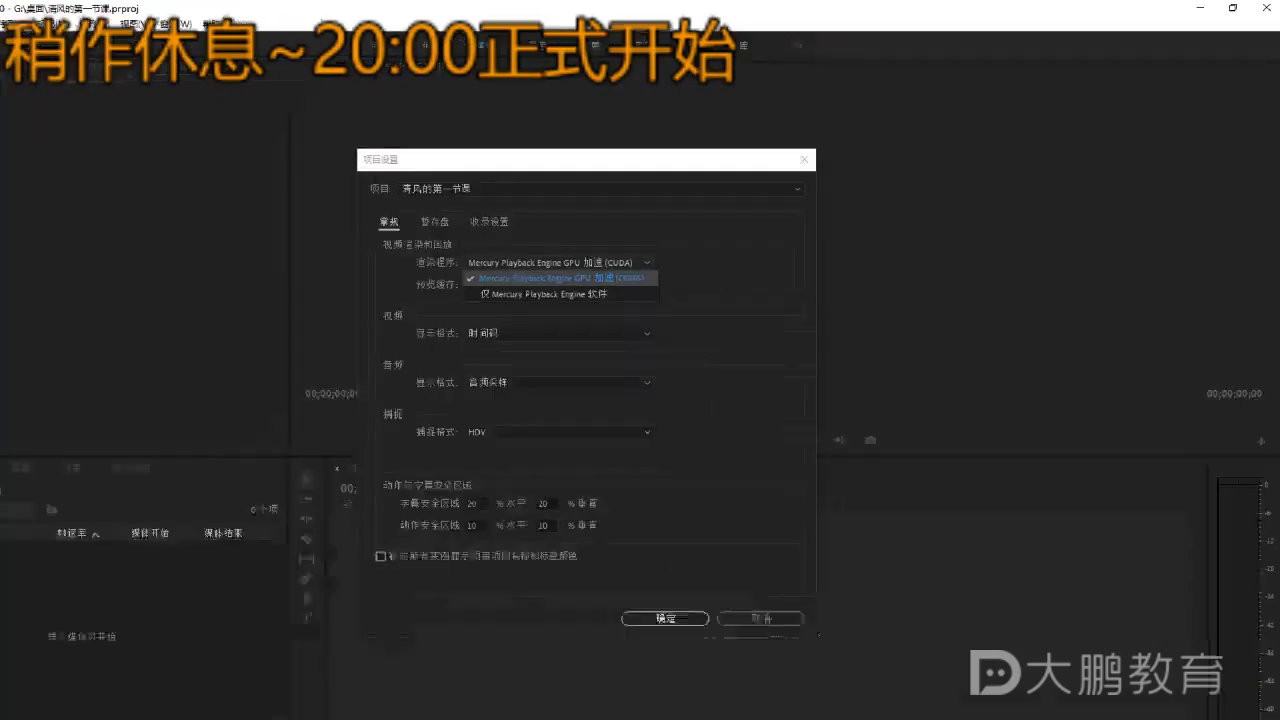
drag(685, 261, 752, 238)
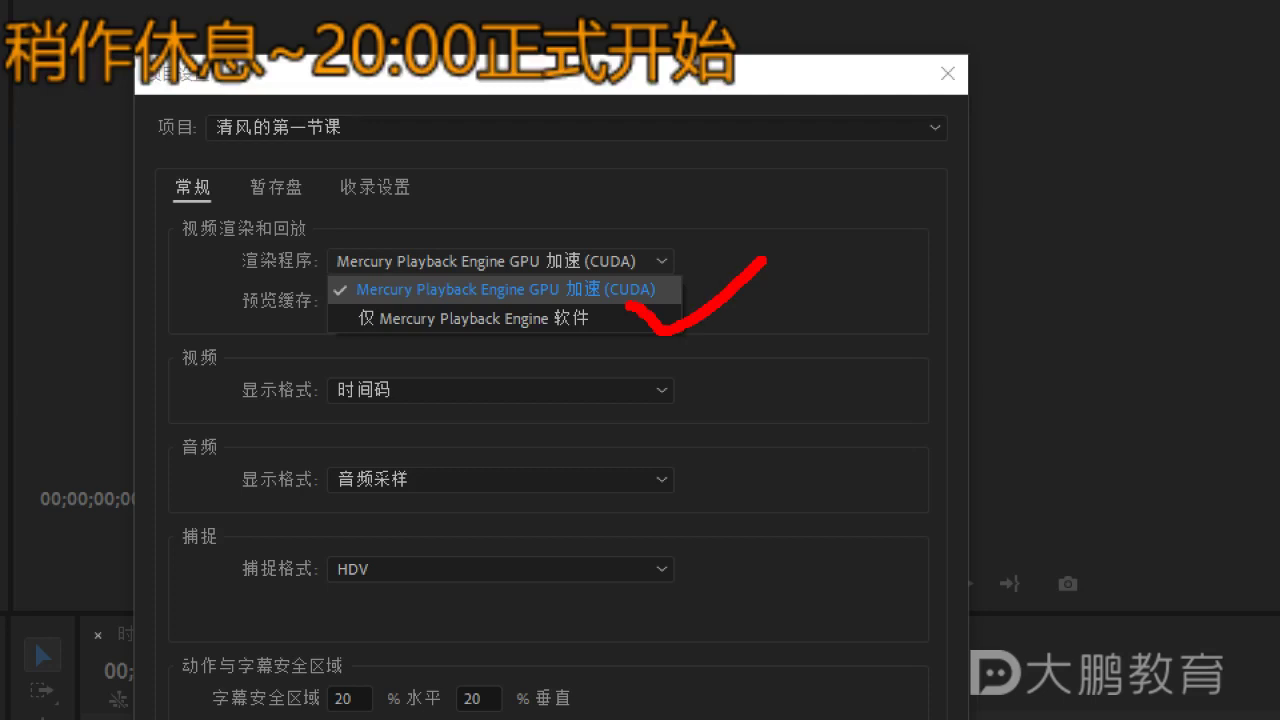
click(754, 289)
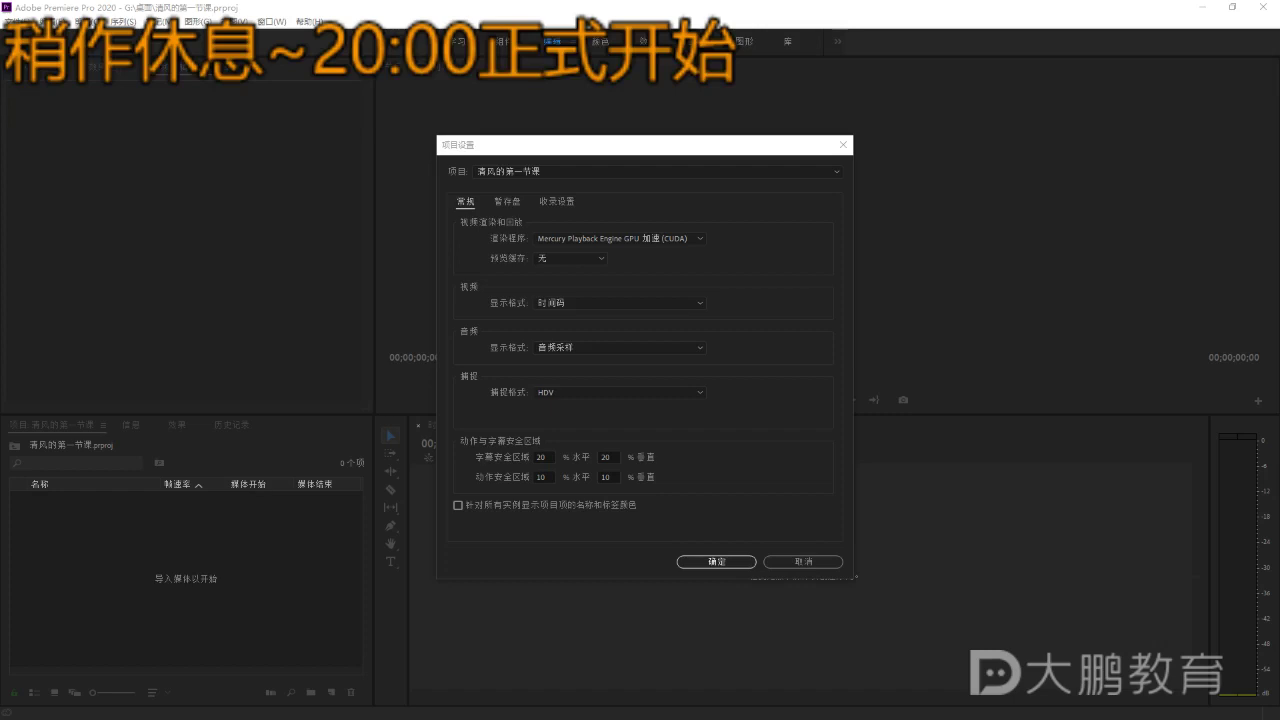
Switch to the music player and pause the current song.
key(alt+Tab)
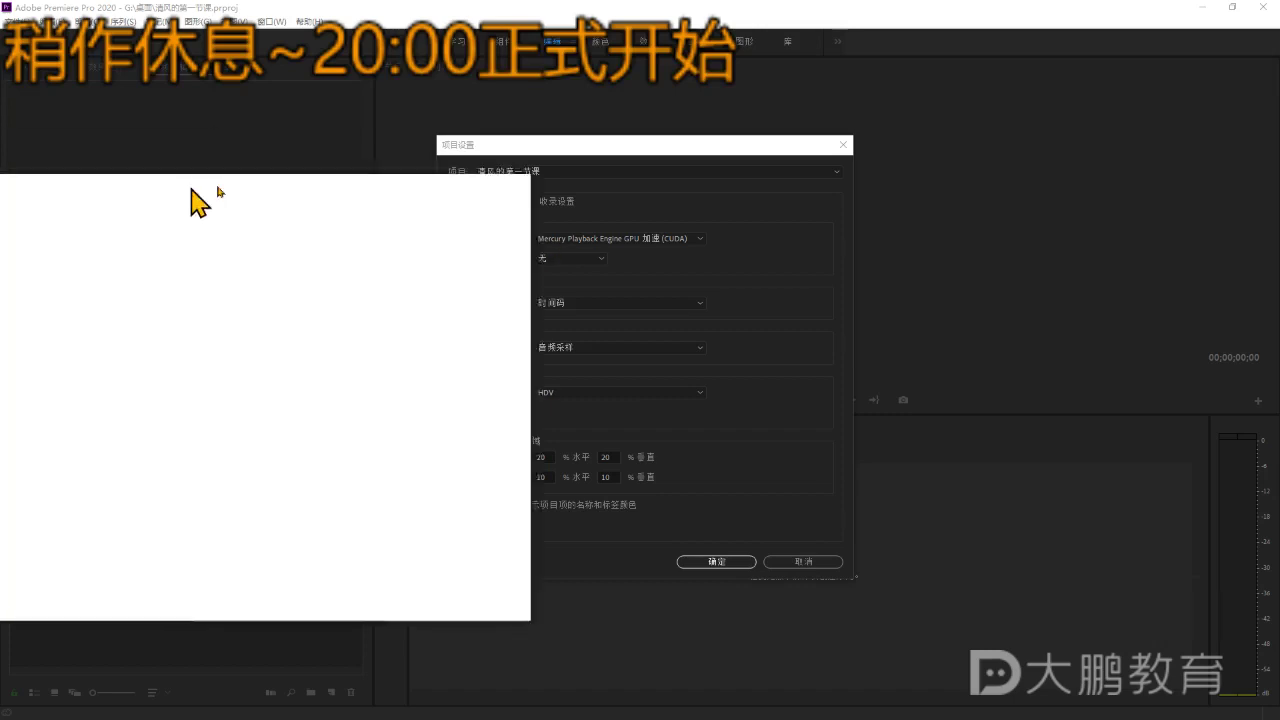
click(24, 697)
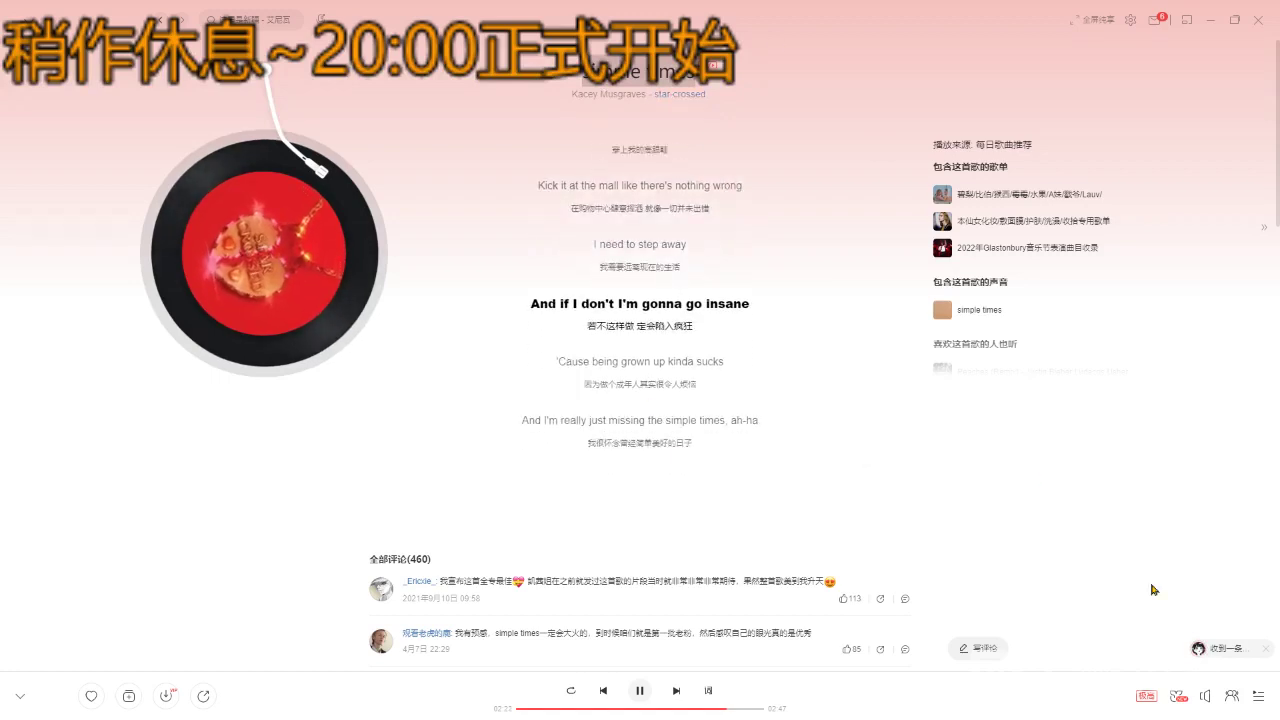
key(ctrl+l)
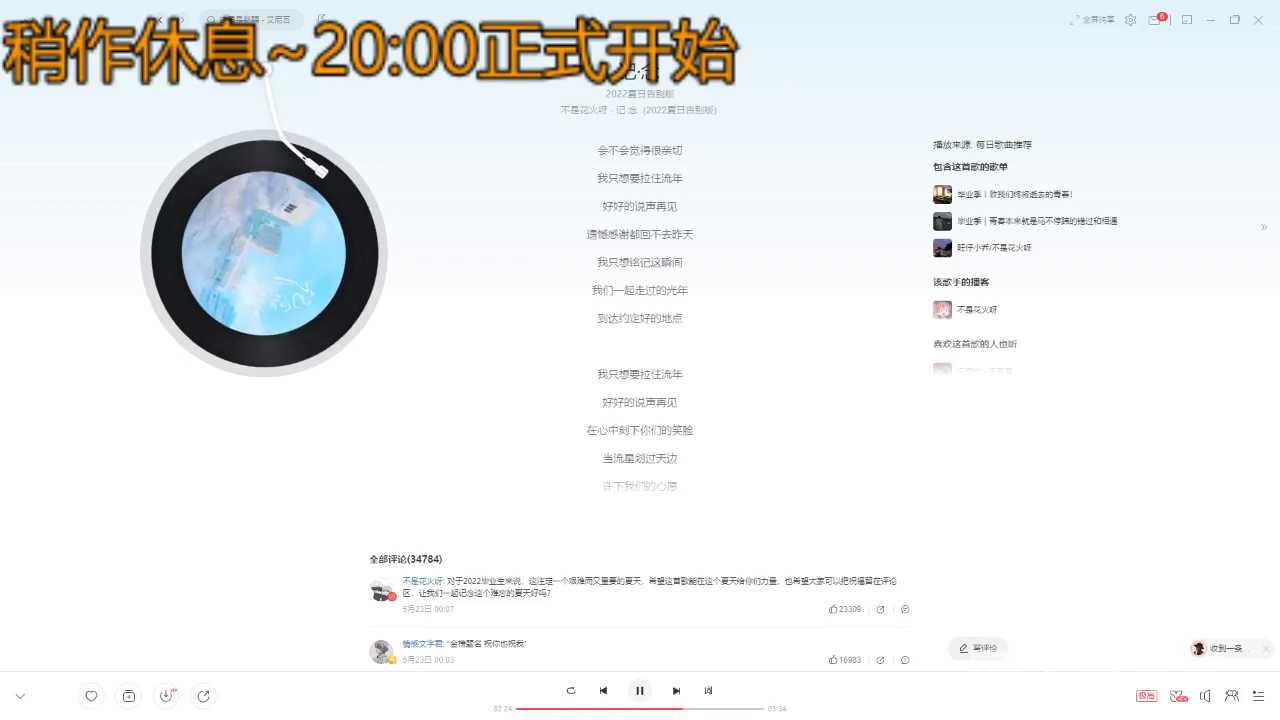
key(space)
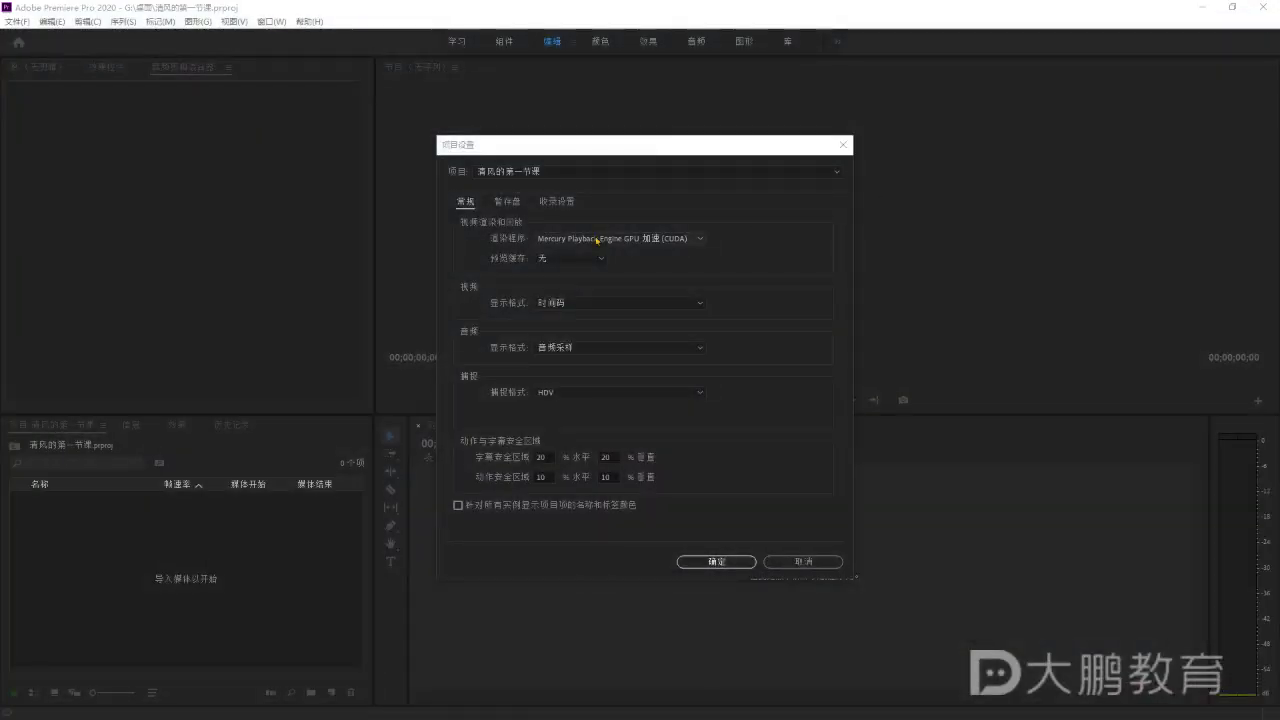
Return to Premiere Pro and dismiss the Project Settings dialog without changing anything.
click(676, 145)
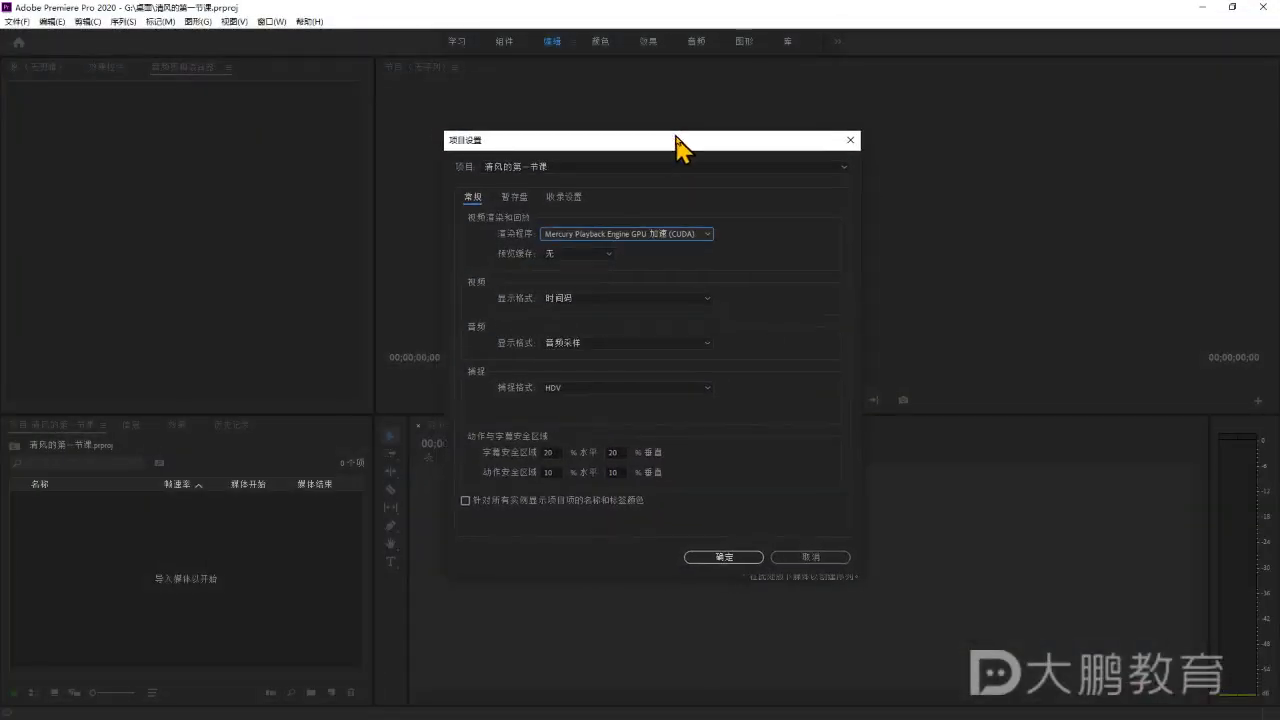
click(803, 561)
click(241, 566)
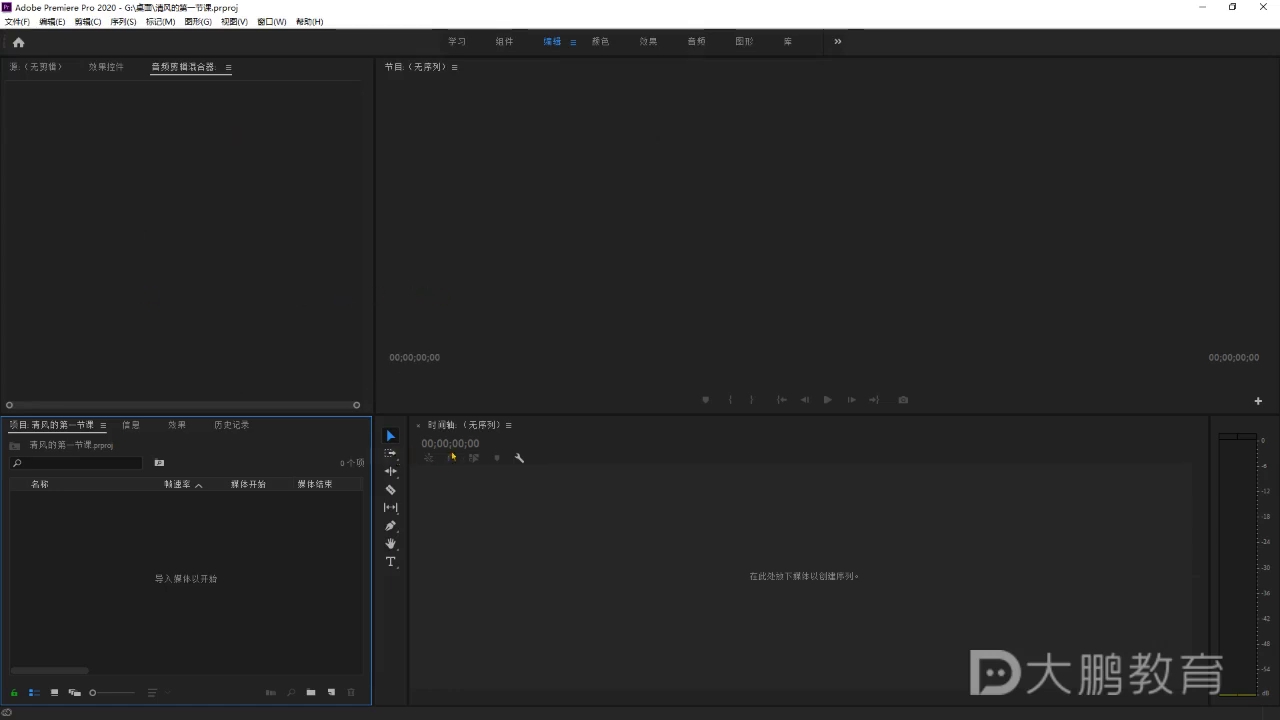
click(503, 488)
click(395, 335)
click(363, 314)
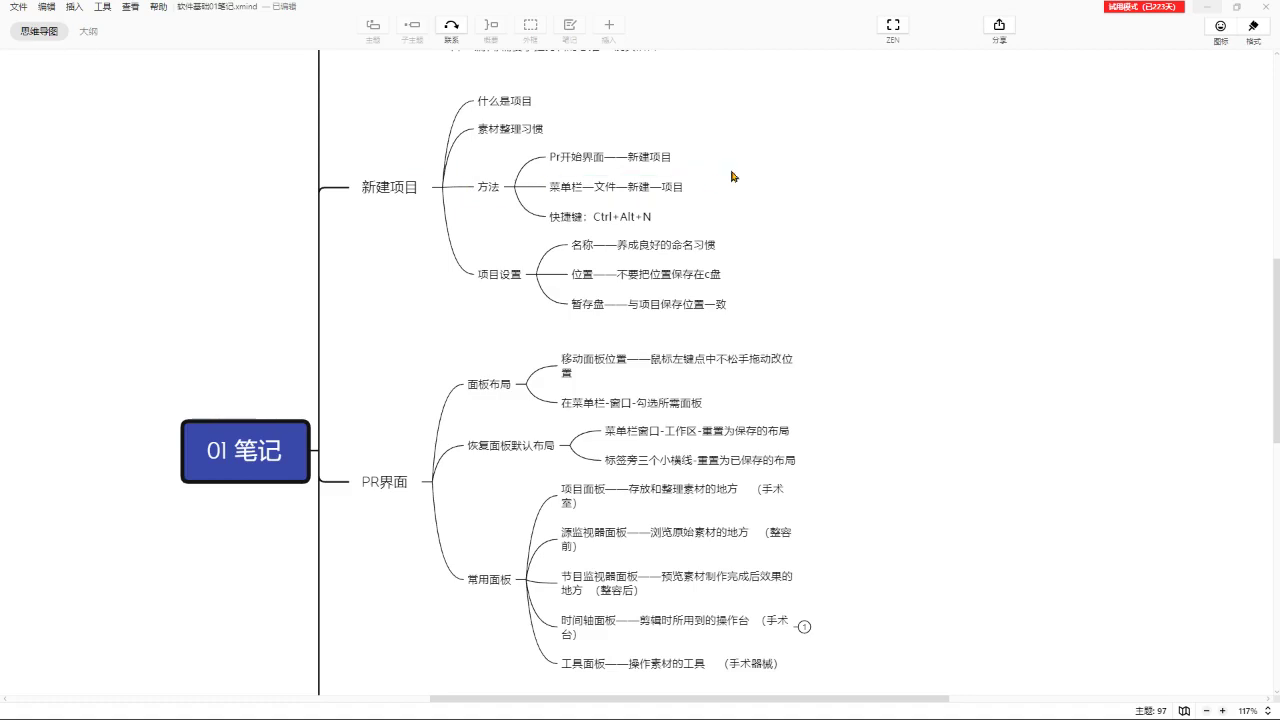
Examine the 工作流程, 剪辑 and 新建项目 branches of the 01 笔记 mind map in XMind.
scroll(745, 225, up, 1)
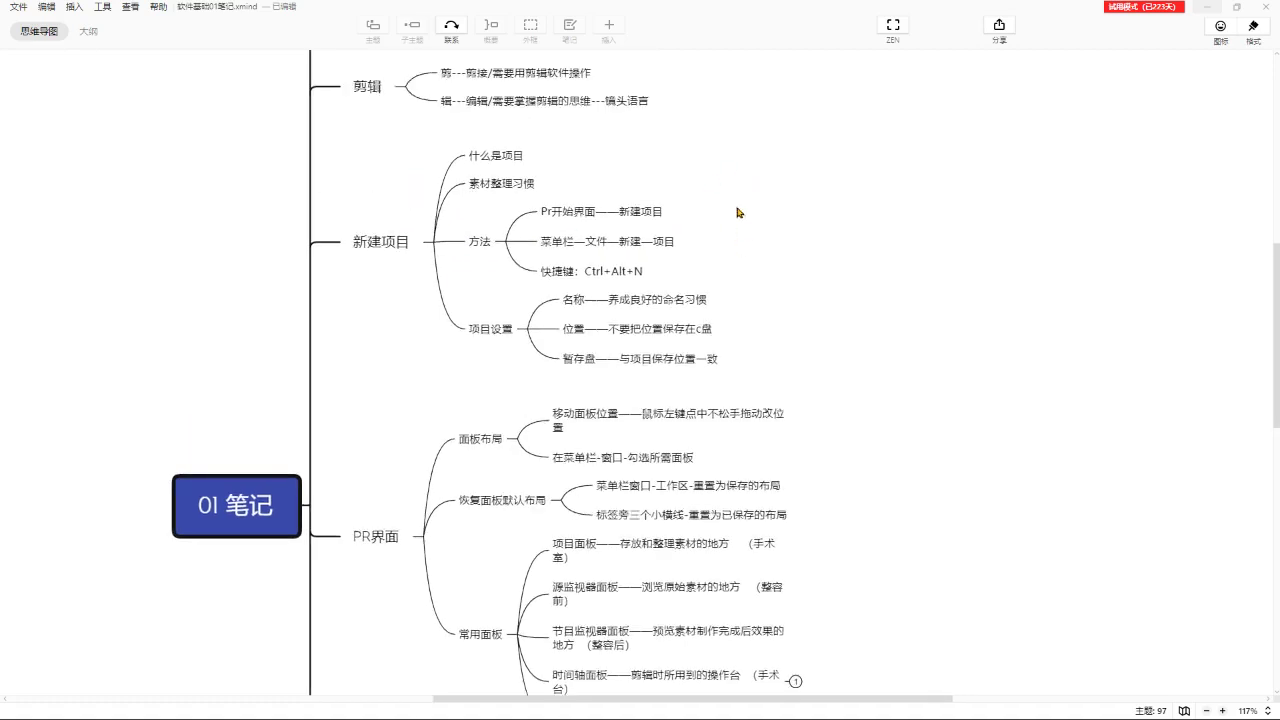
scroll(737, 211, up, 4)
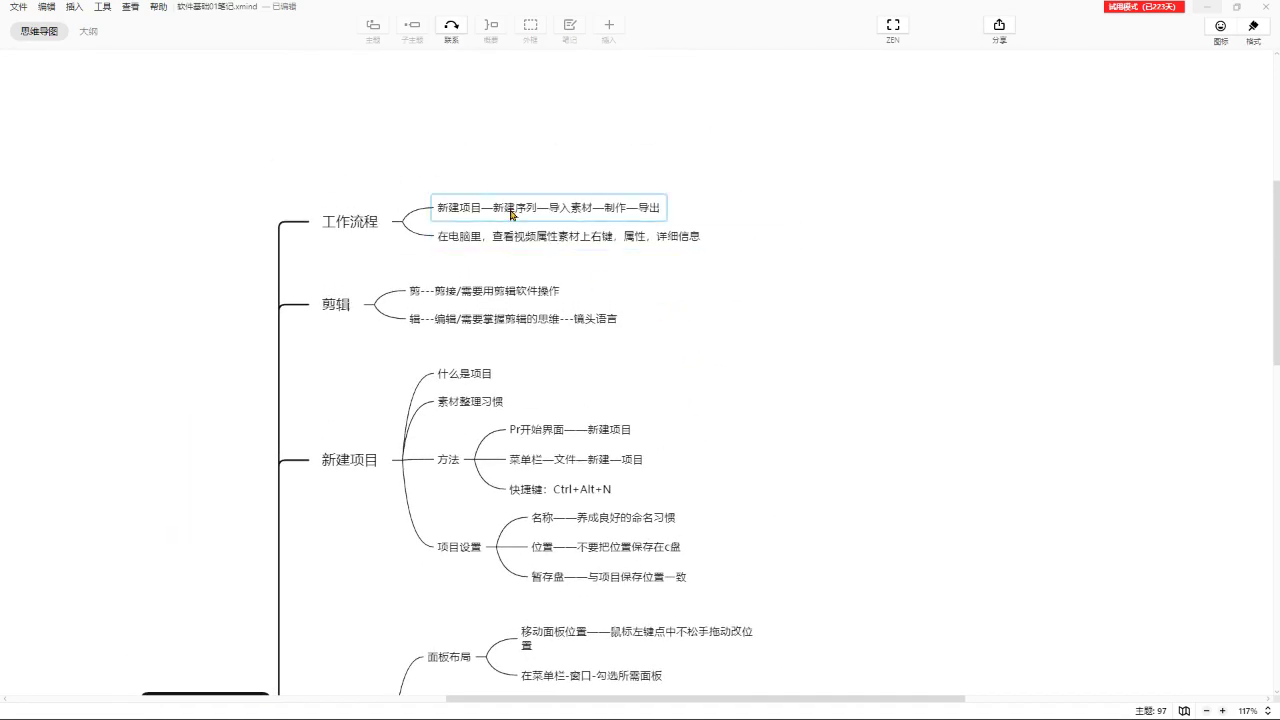
scroll(297, 590, up, 5)
scroll(347, 513, up, 6)
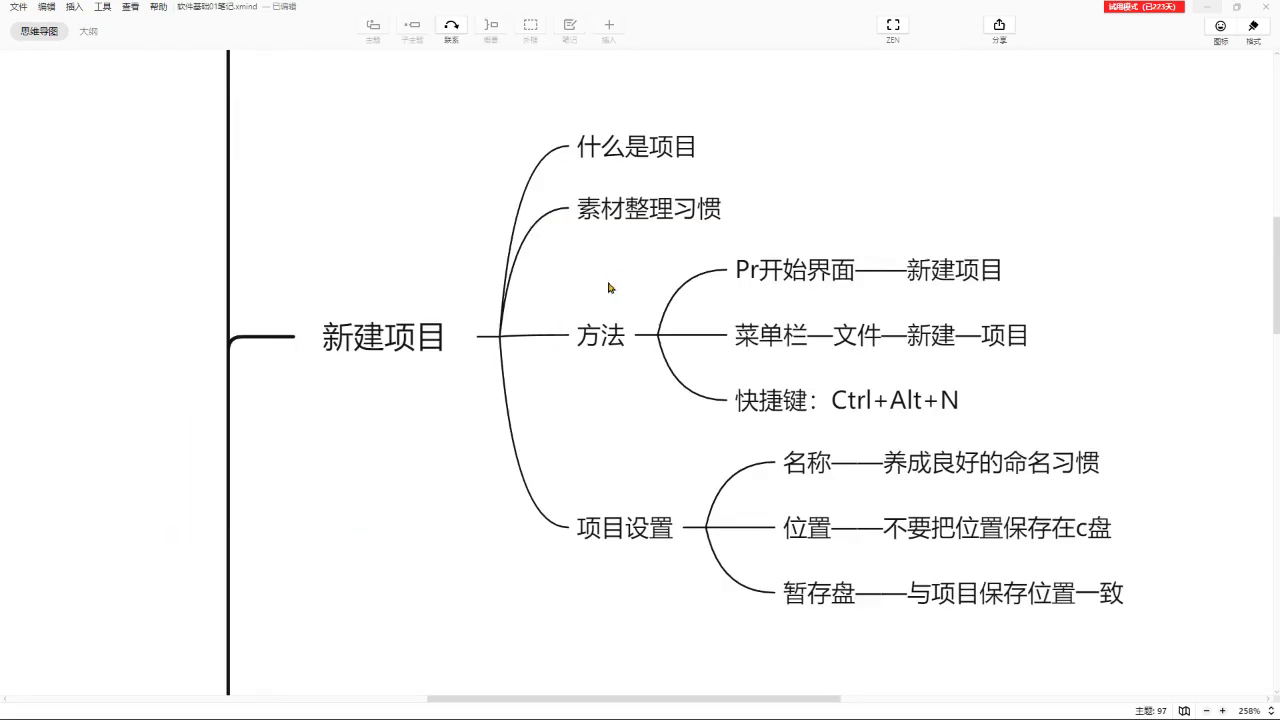
scroll(610, 400, right, 2)
scroll(575, 371, up, 2)
scroll(543, 343, down, 4)
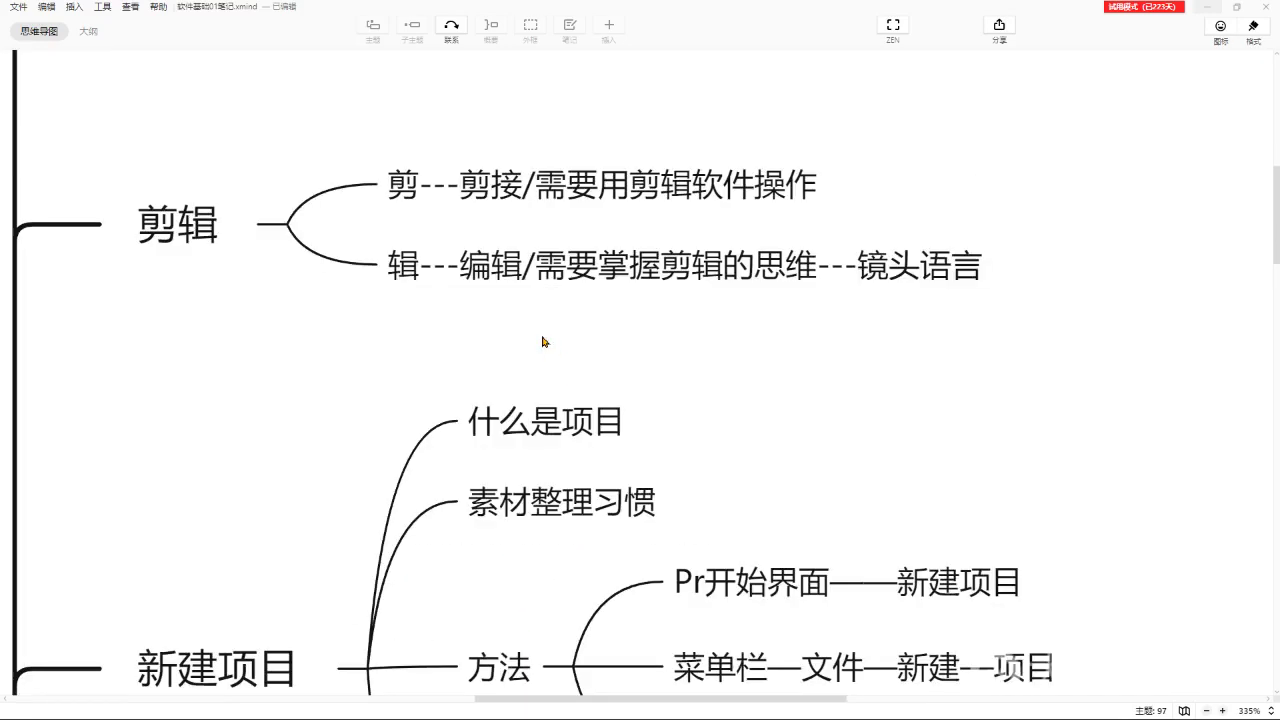
scroll(543, 343, up, 4)
scroll(500, 317, right, 2)
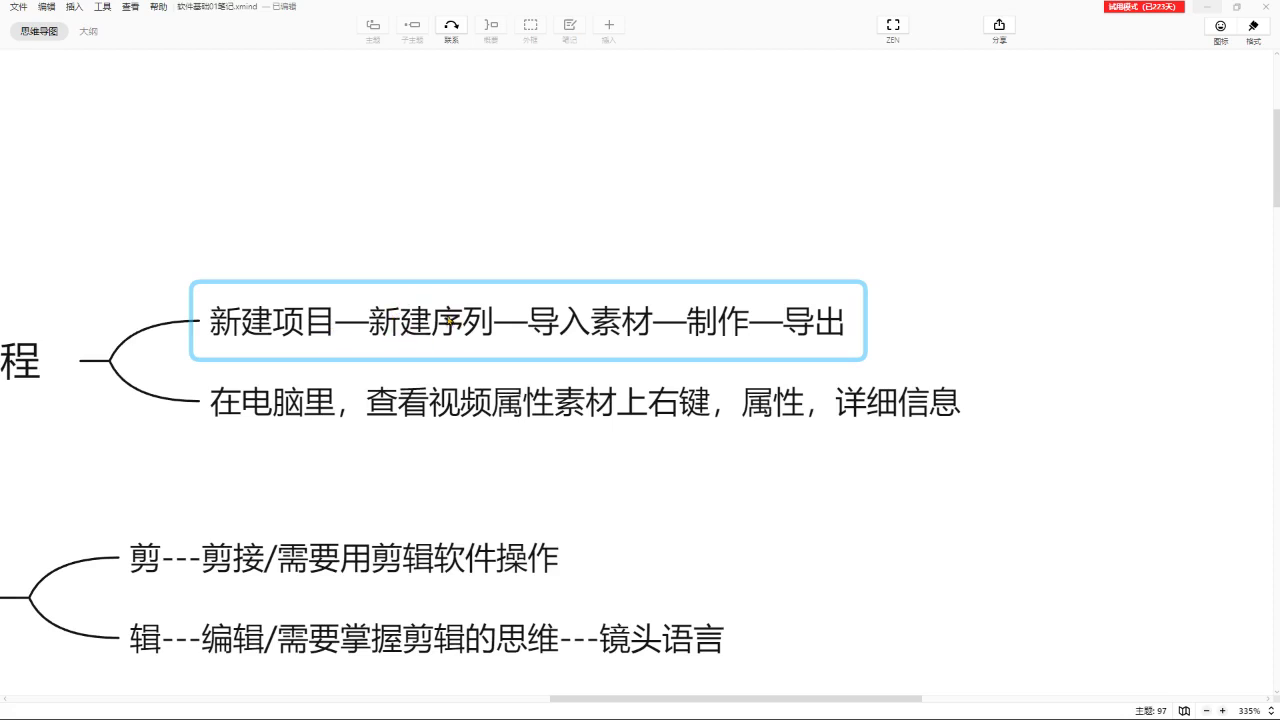
scroll(478, 231, down, 1)
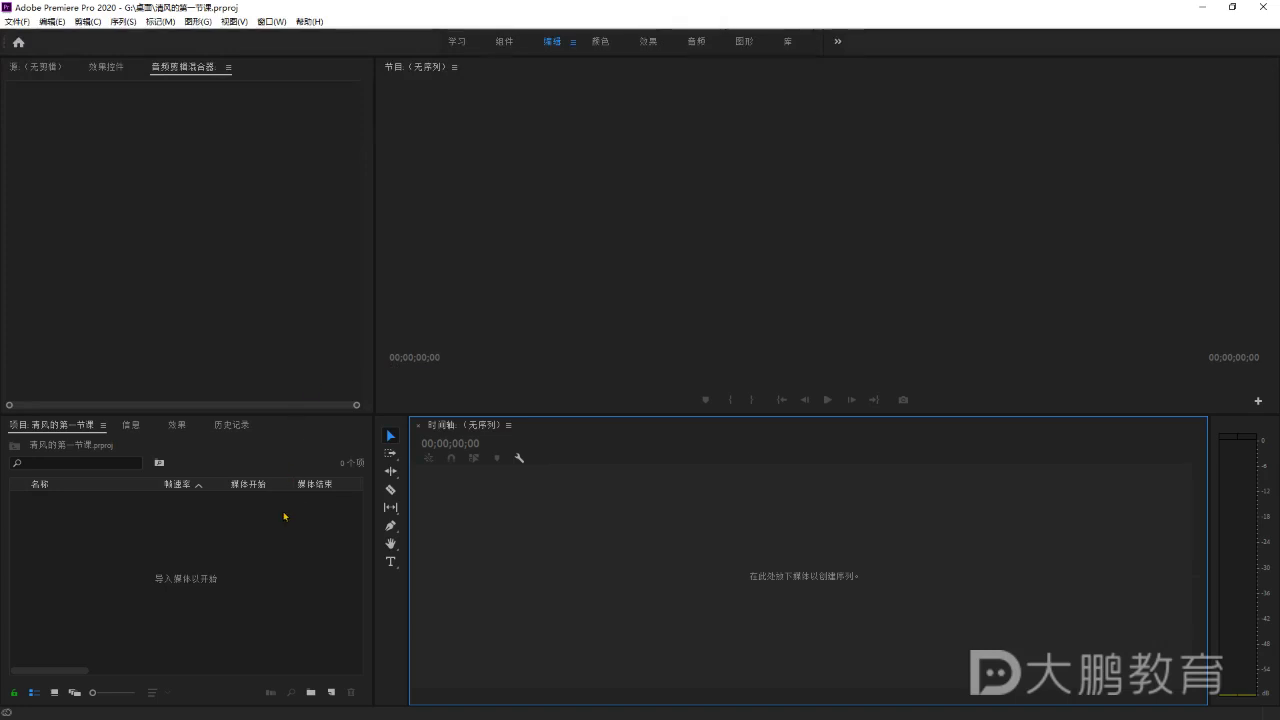
Switch back to Premiere Pro and locate the command for creating a new sequence along with its shortcut.
click(456, 323)
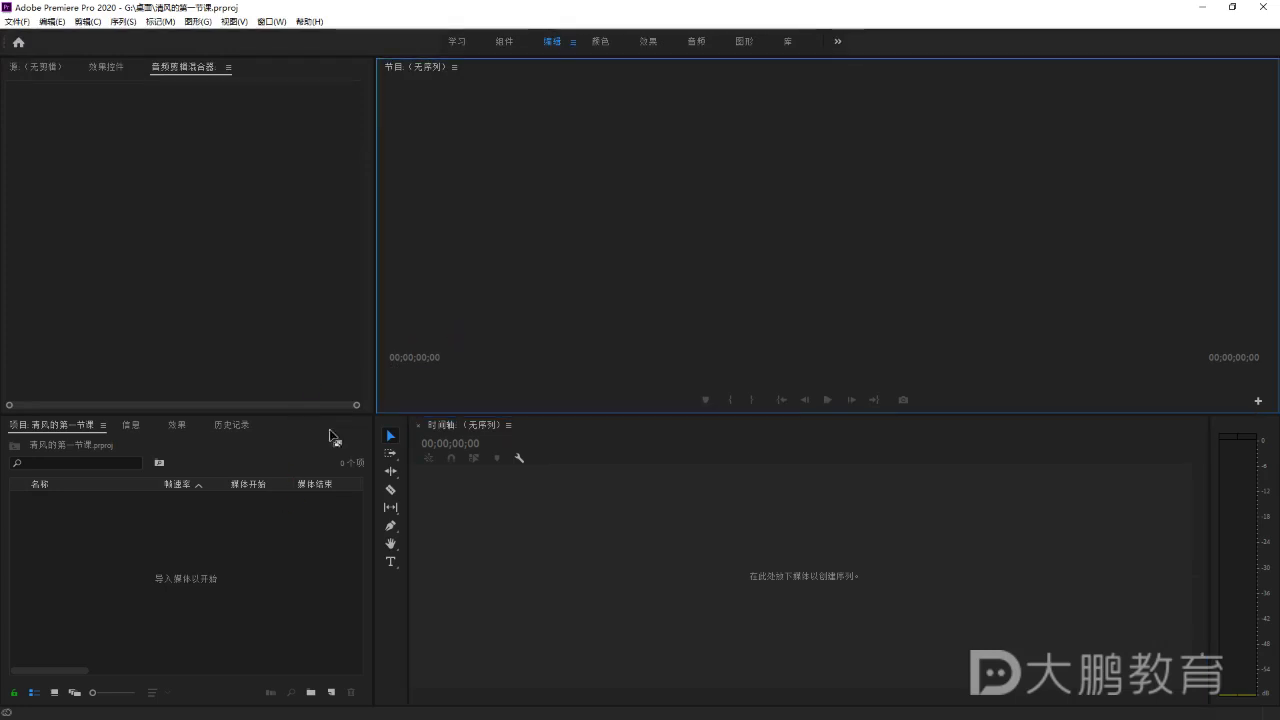
click(268, 519)
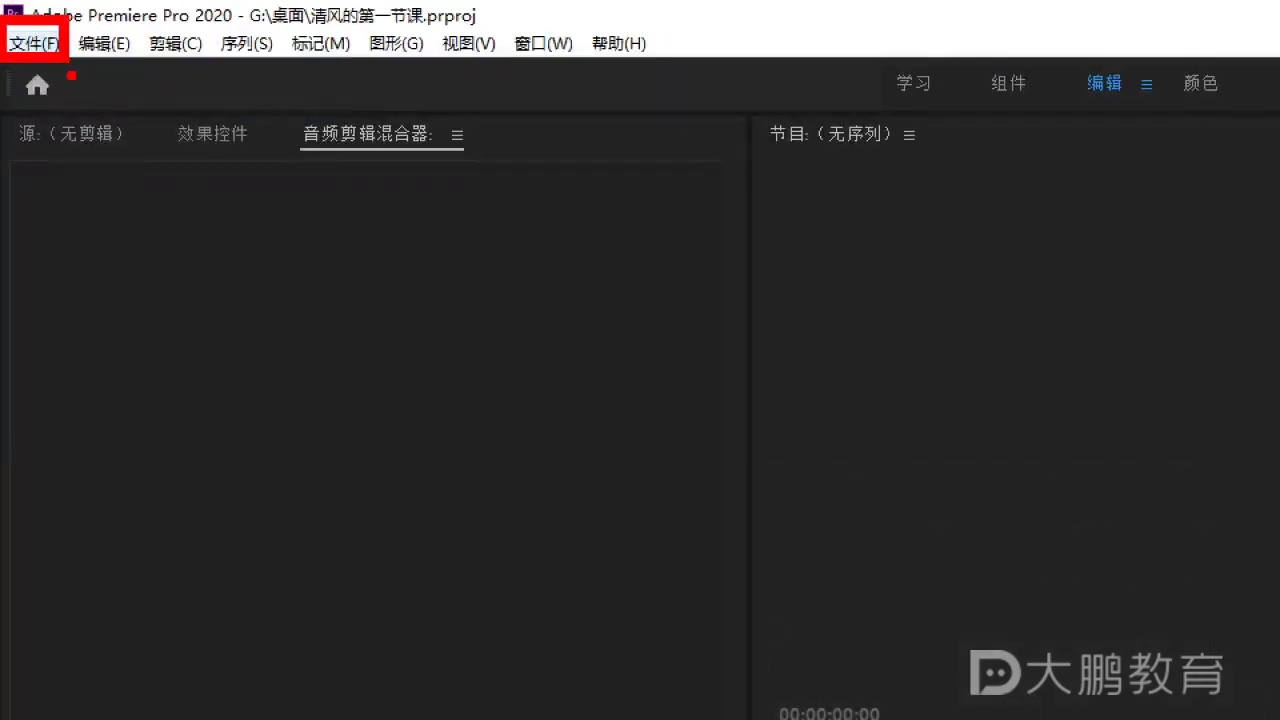
click(33, 43)
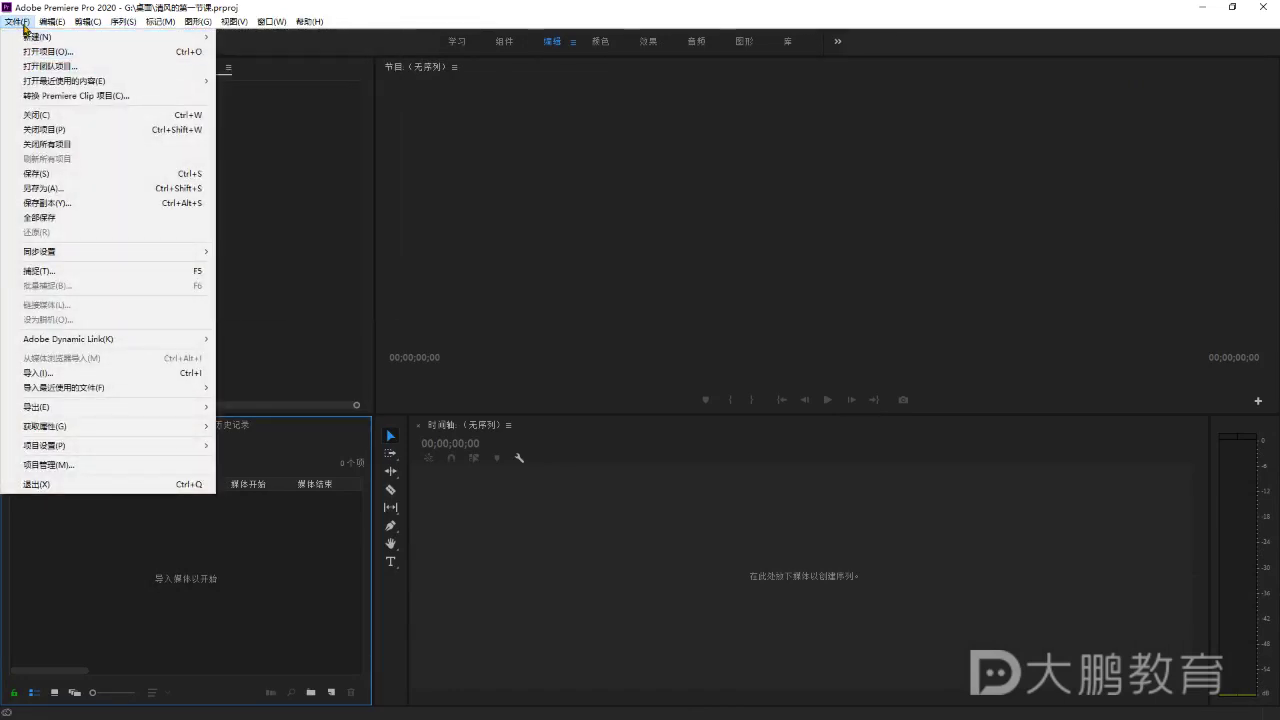
mouse_move(50, 37)
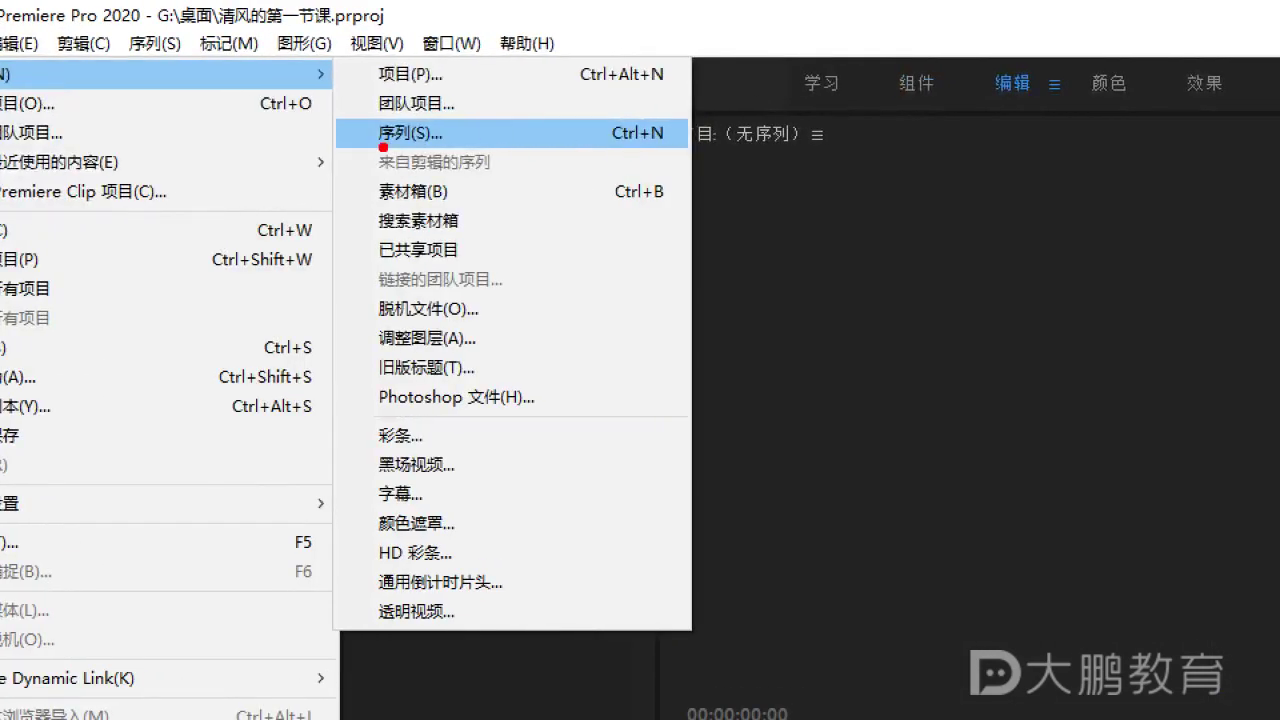
drag(360, 155, 675, 127)
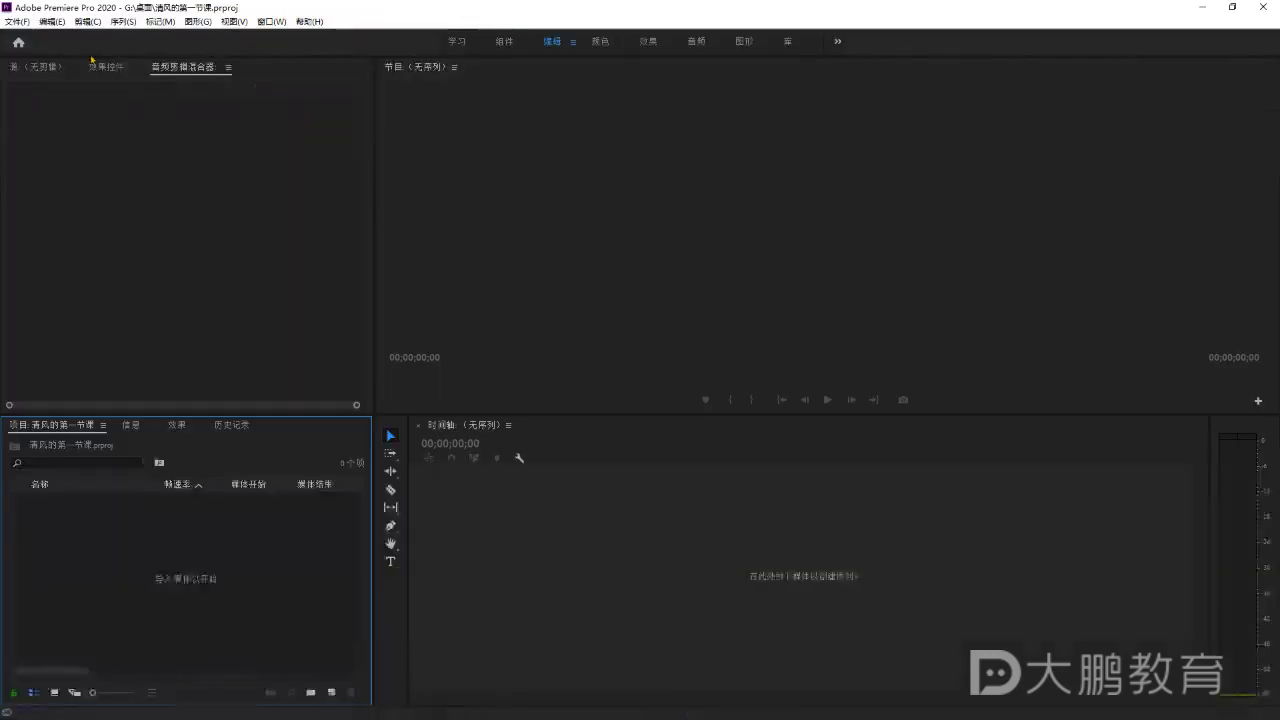
Open the New Sequence dialog and cancel it without creating a sequence.
click(17, 21)
mouse_move(60, 37)
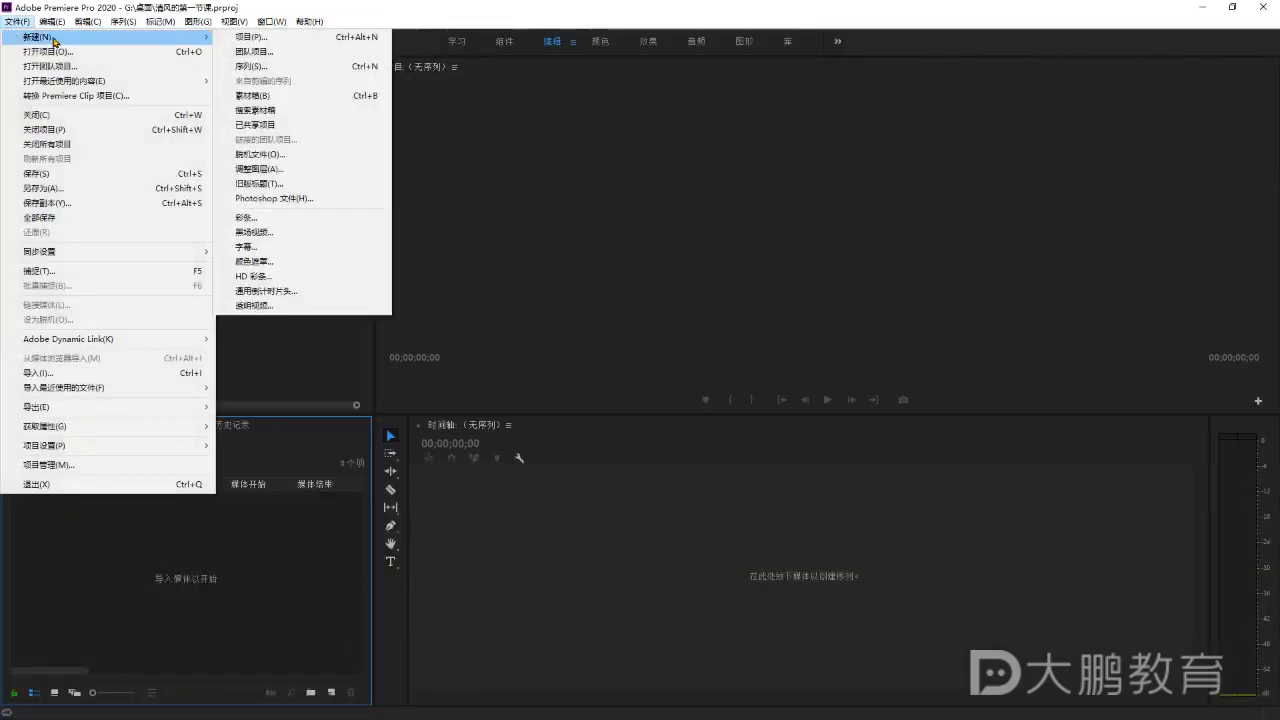
click(252, 66)
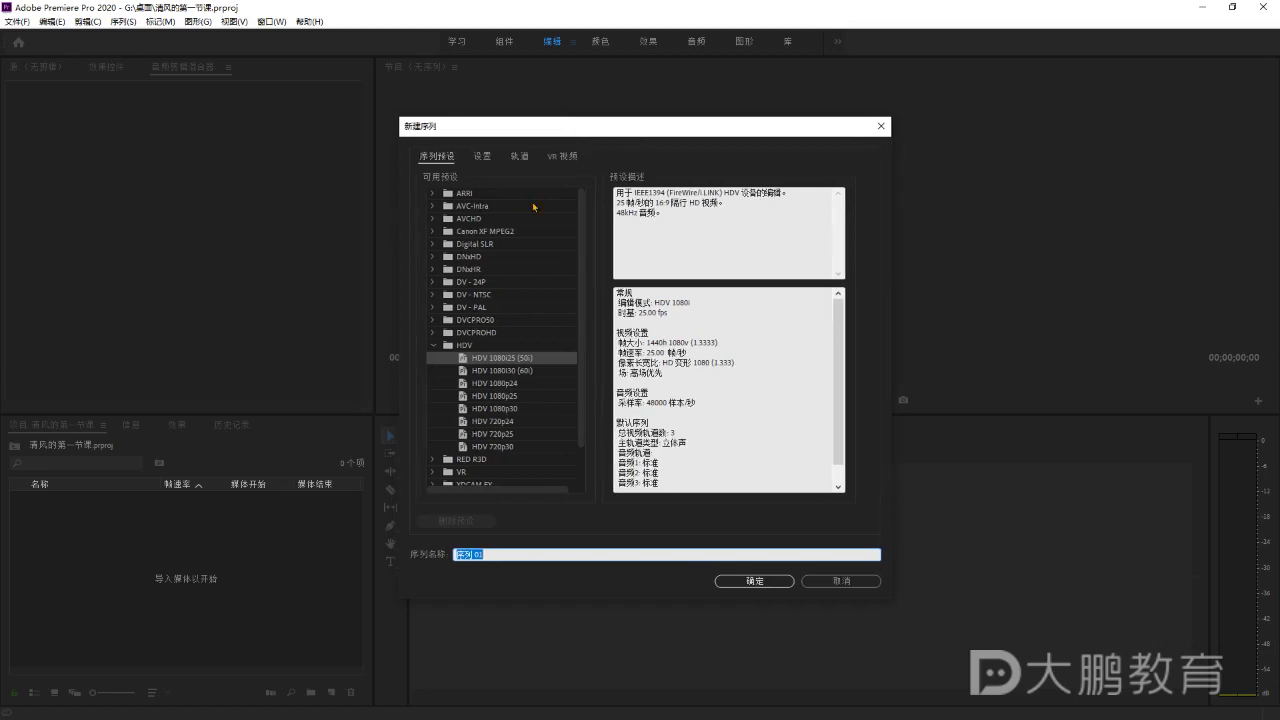
drag(537, 128, 545, 124)
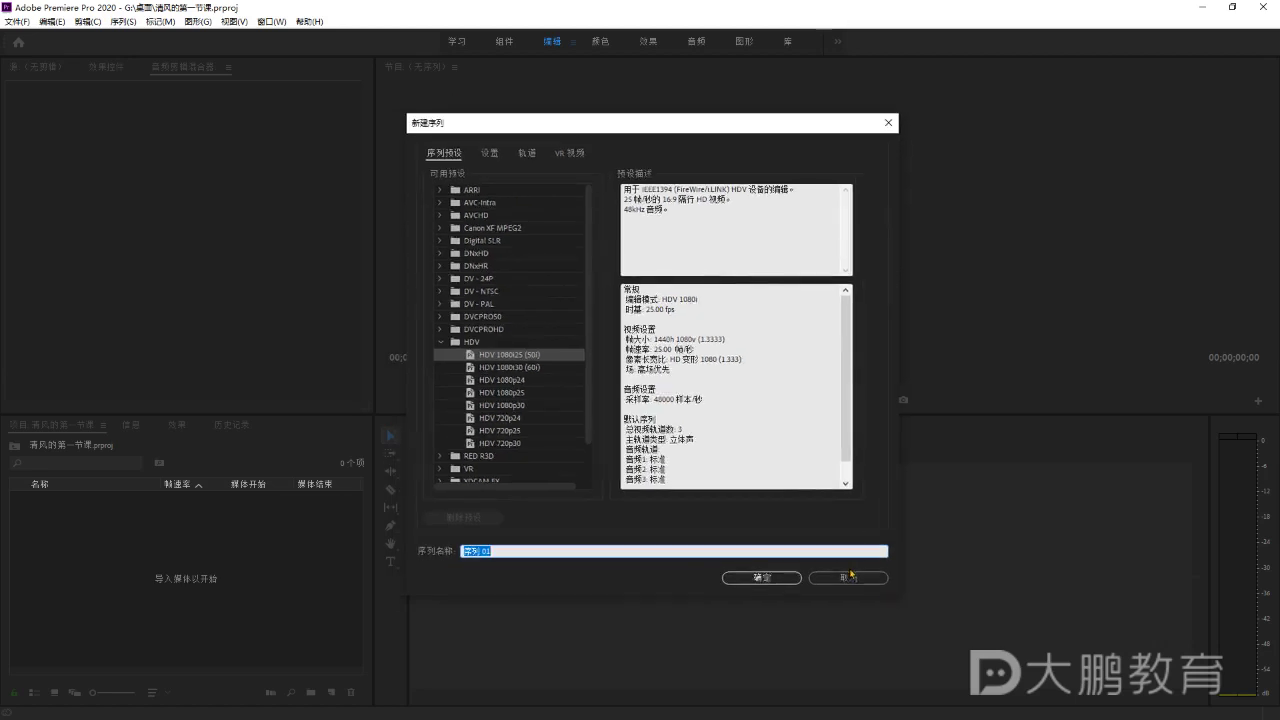
click(850, 579)
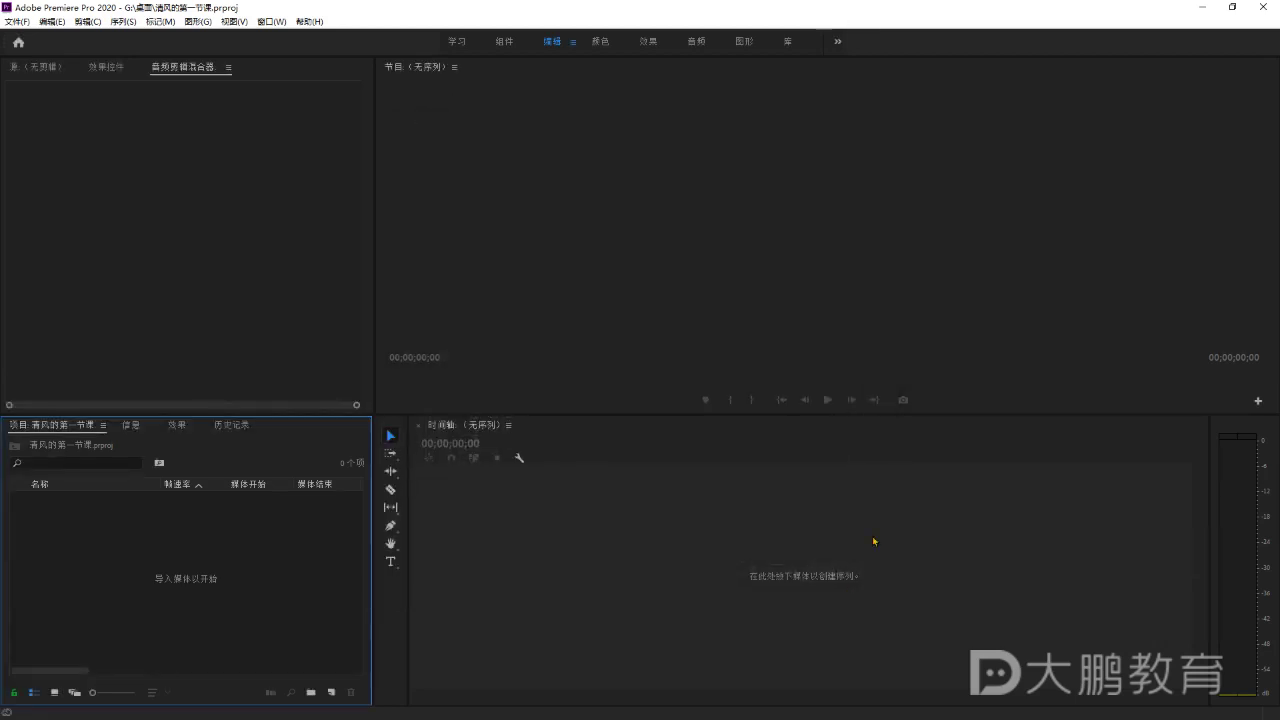
Bring up the New Sequence dialog twice more, dismissing it each time without creating a sequence.
key(ctrl+n)
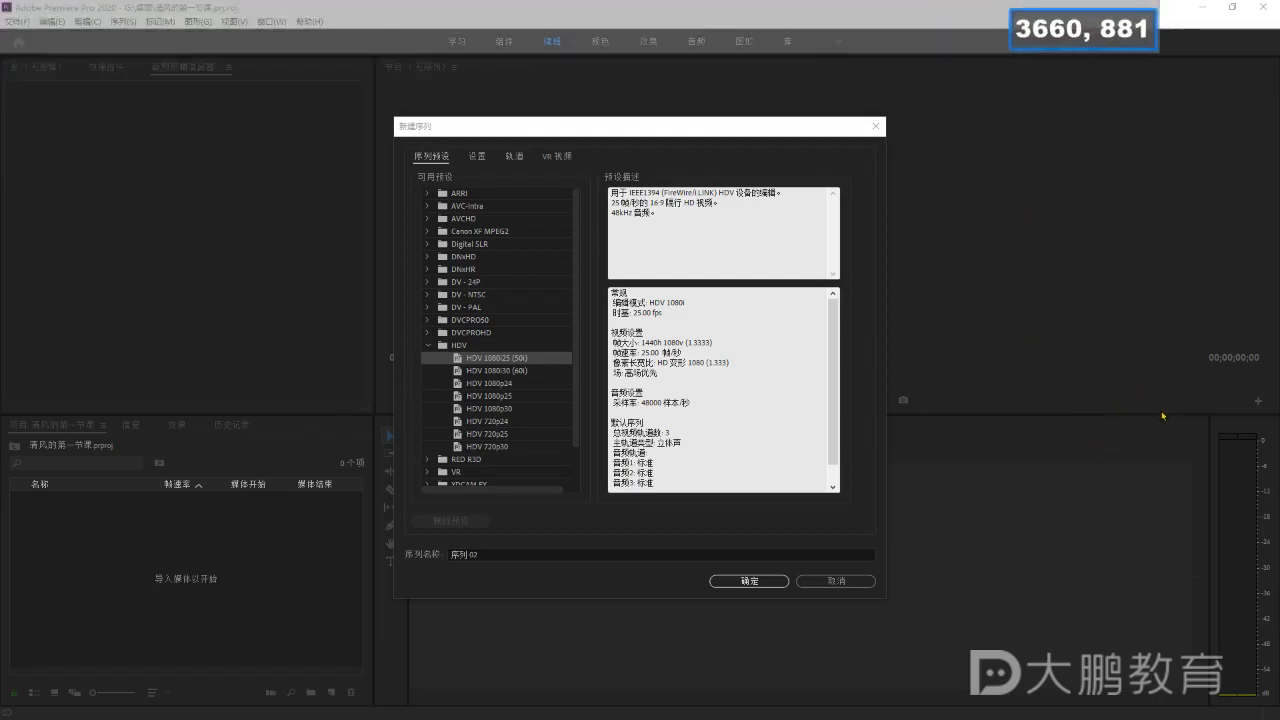
click(600, 554)
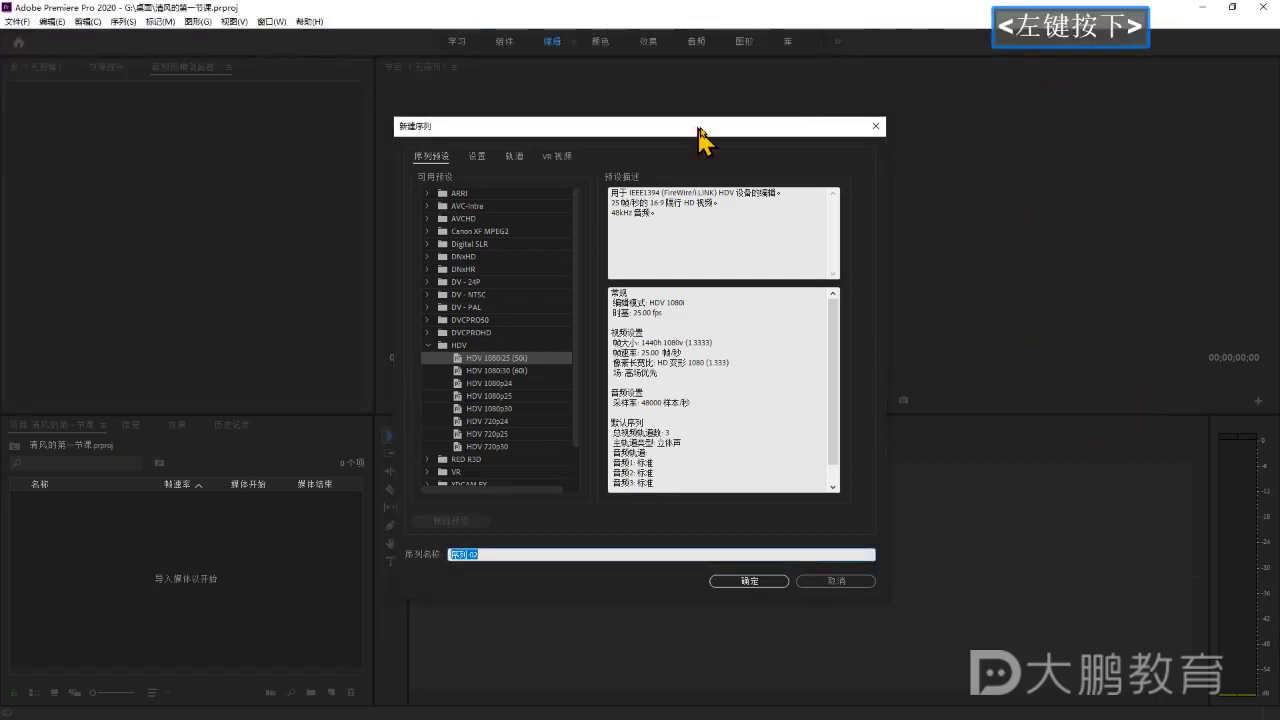
drag(695, 127, 711, 125)
click(705, 545)
click(851, 579)
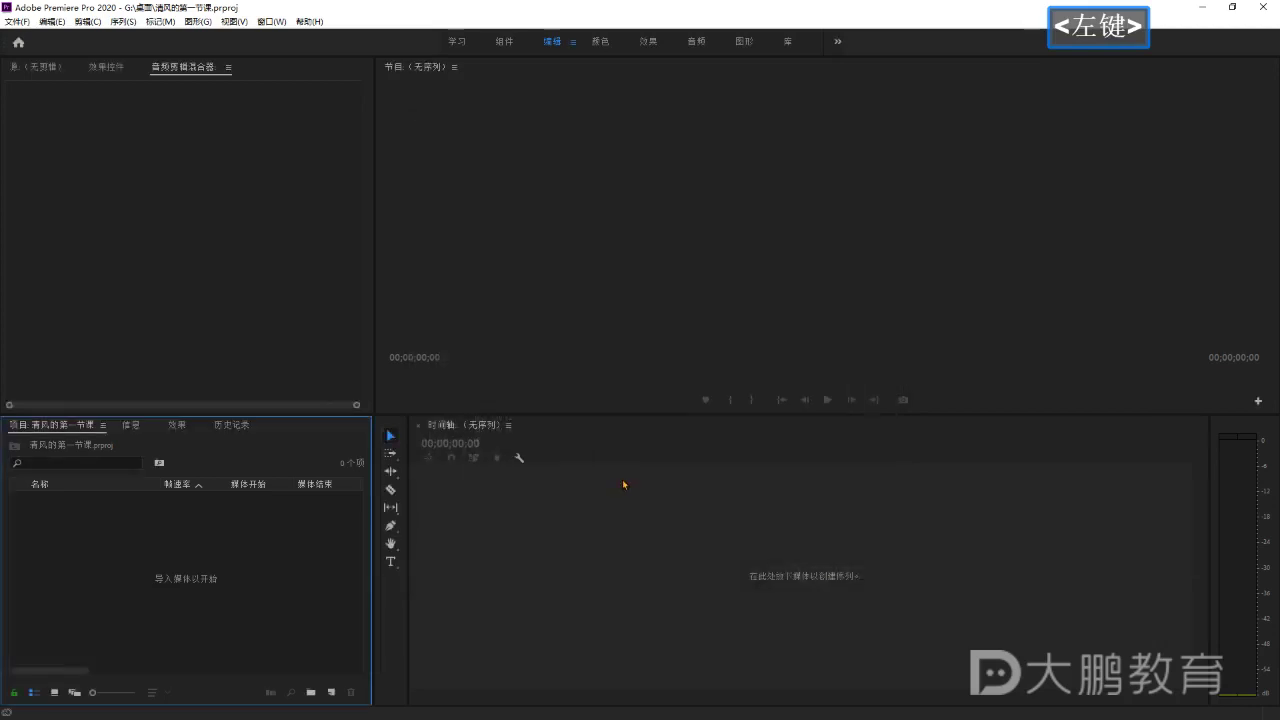
key(ctrl+n)
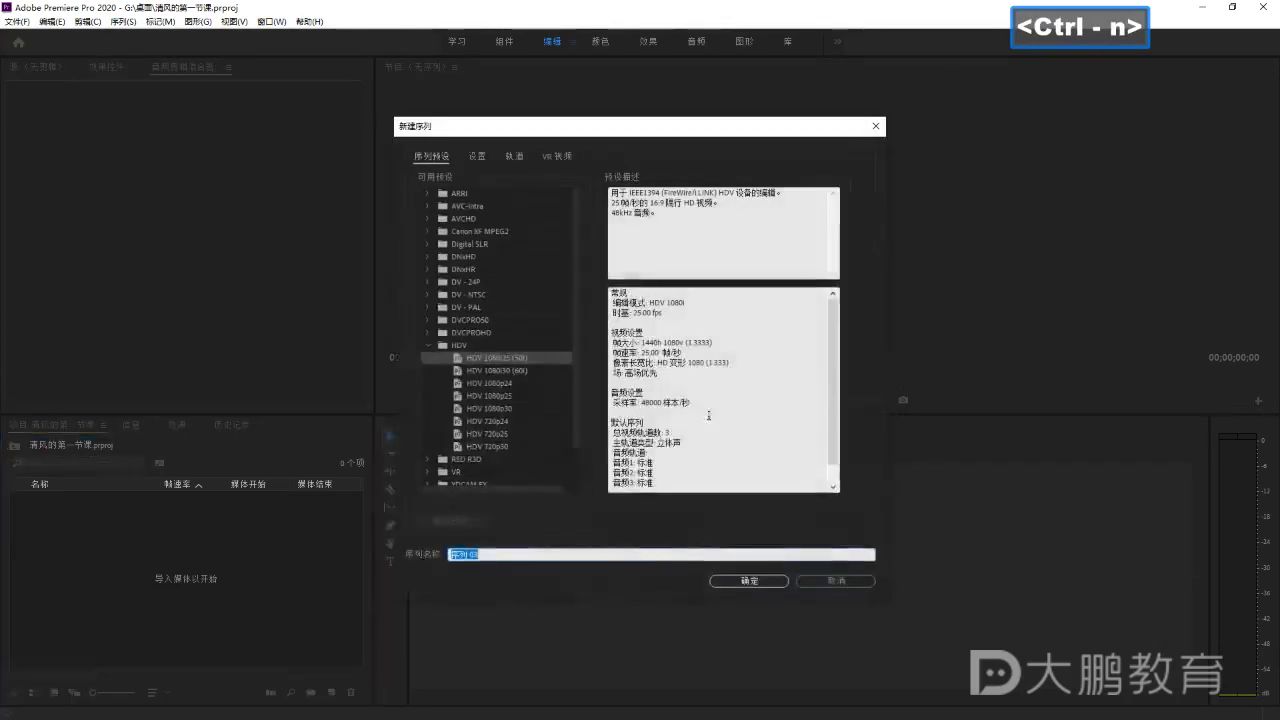
drag(555, 126, 578, 120)
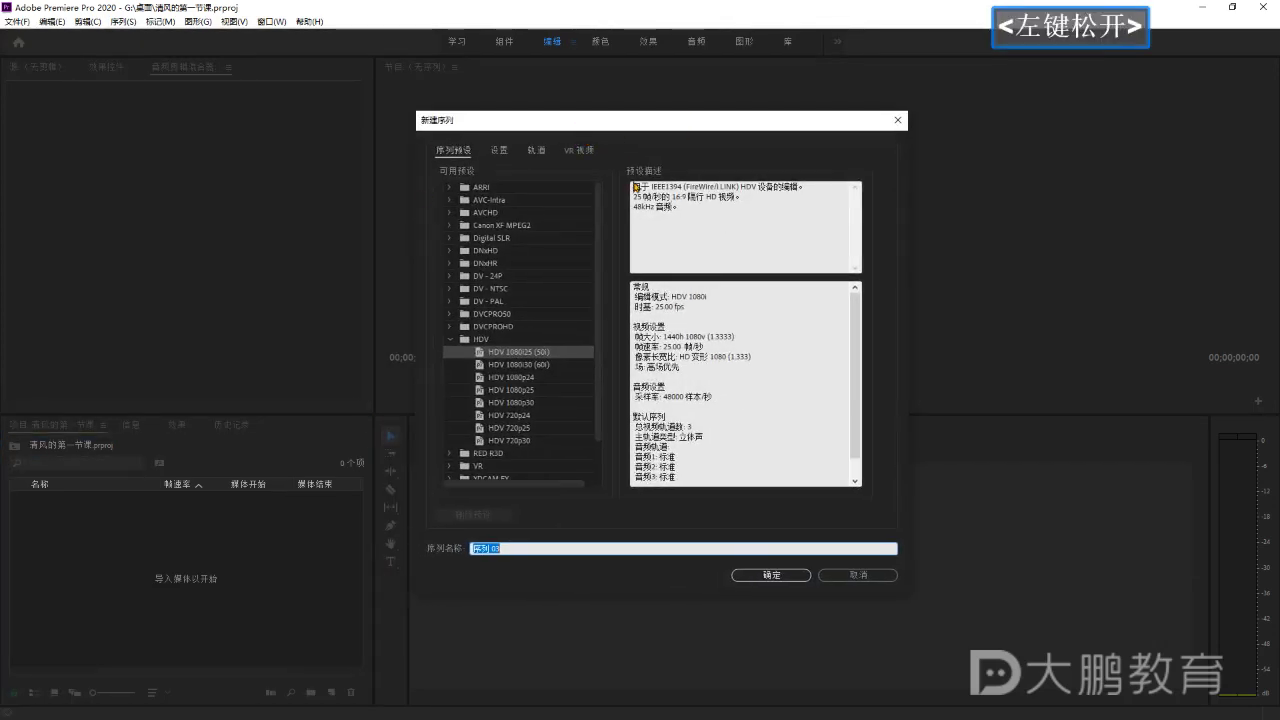
drag(601, 119, 615, 117)
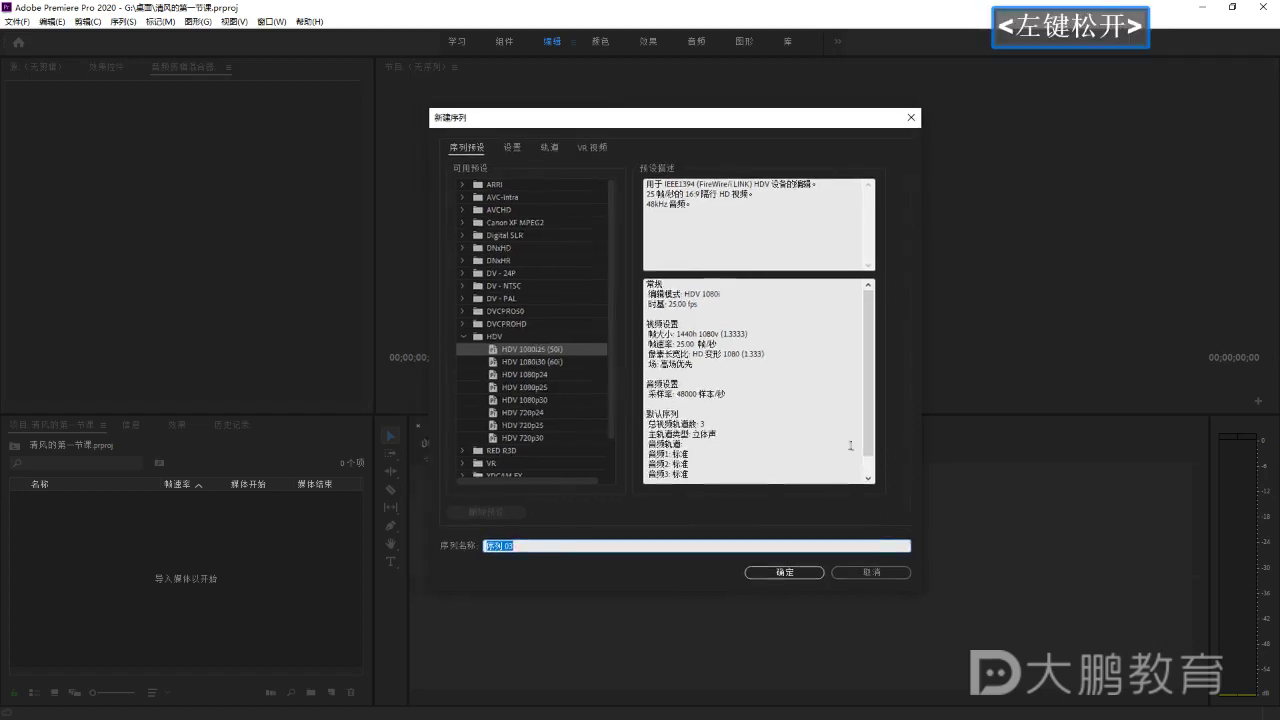
click(870, 573)
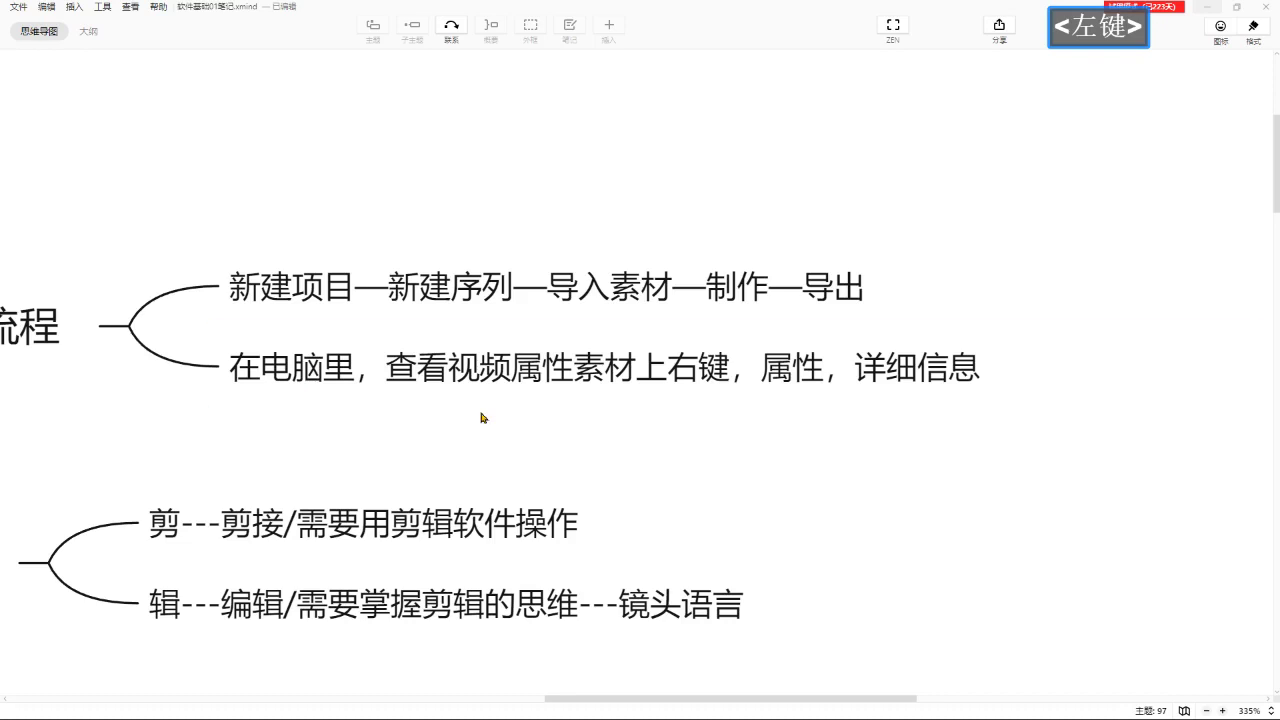
Switch to the XMind notes and review the branches from 工作流程 down to 新建项目.
right_click(797, 406)
ctrl+scroll(621, 497, down, 3)
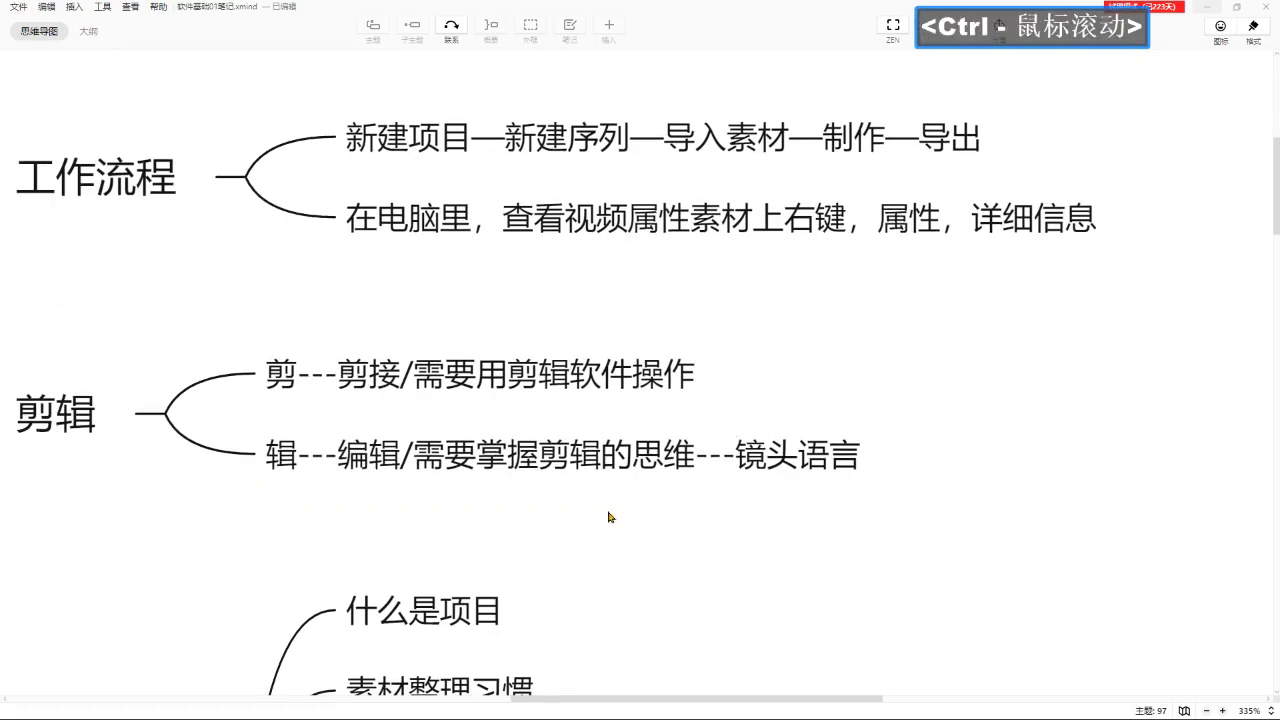
right_click(605, 525)
right_click(617, 551)
right_click(733, 509)
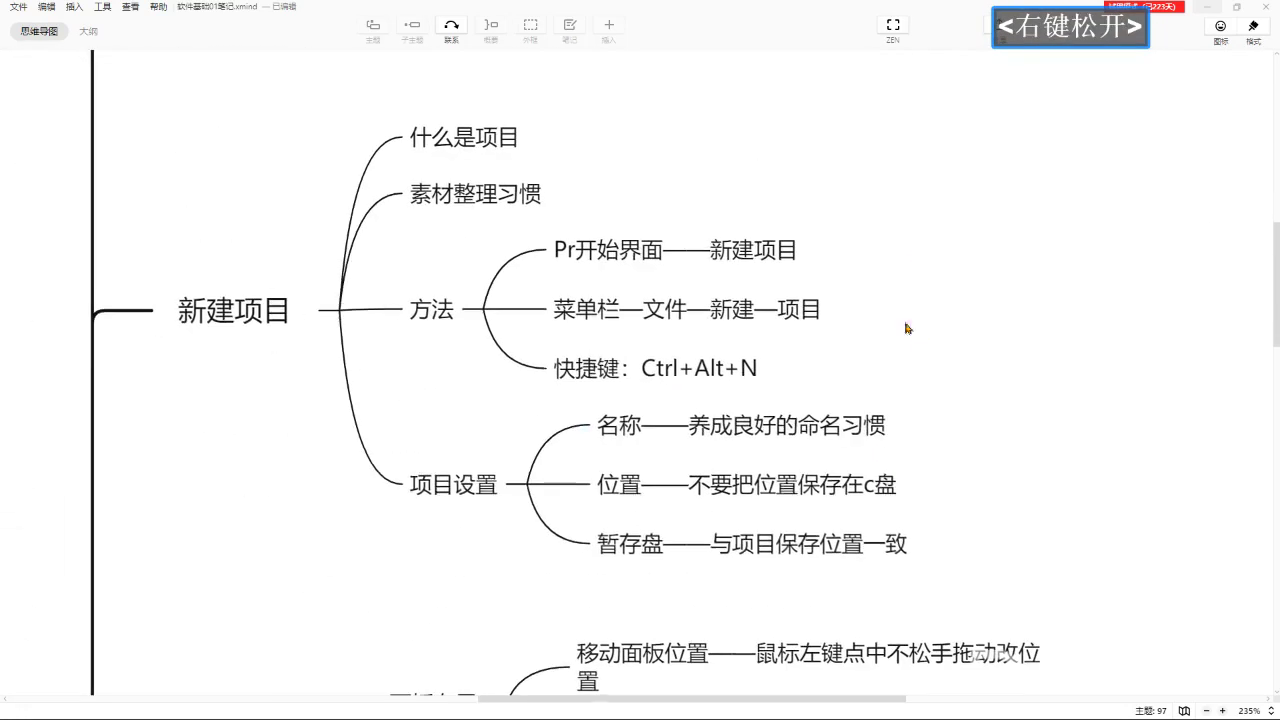
Expand the 新建序列 branch of the mind map and its 新建序列方法 sub-branch.
right_click(1000, 480)
right_click(883, 354)
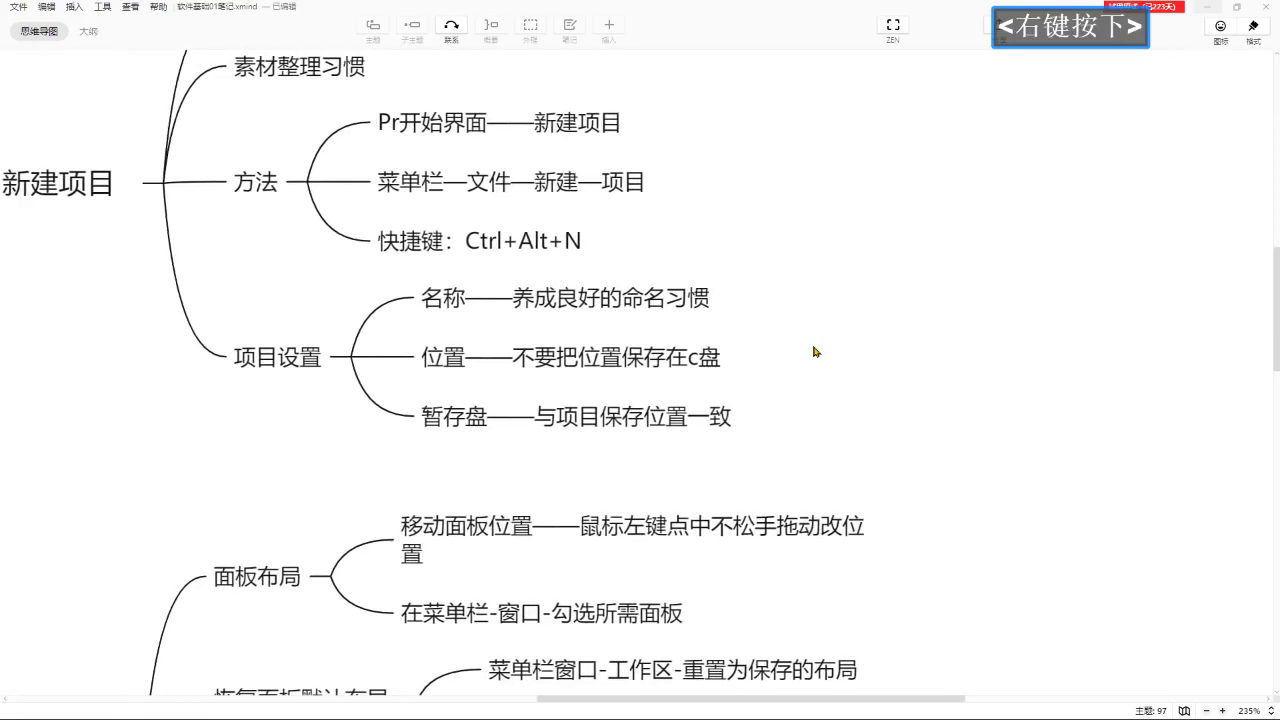
right_click(789, 252)
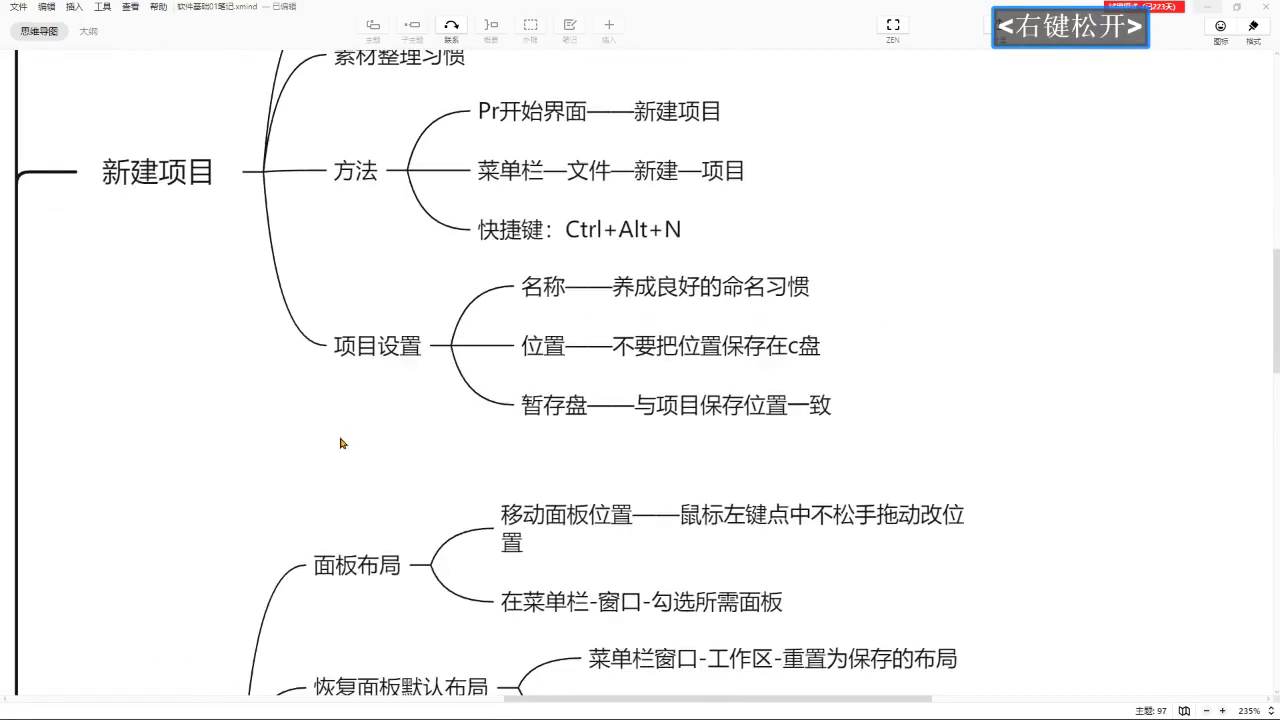
ctrl+scroll(383, 558, down, 2)
right_click(383, 558)
right_click(740, 331)
scroll(597, 541, down, 5)
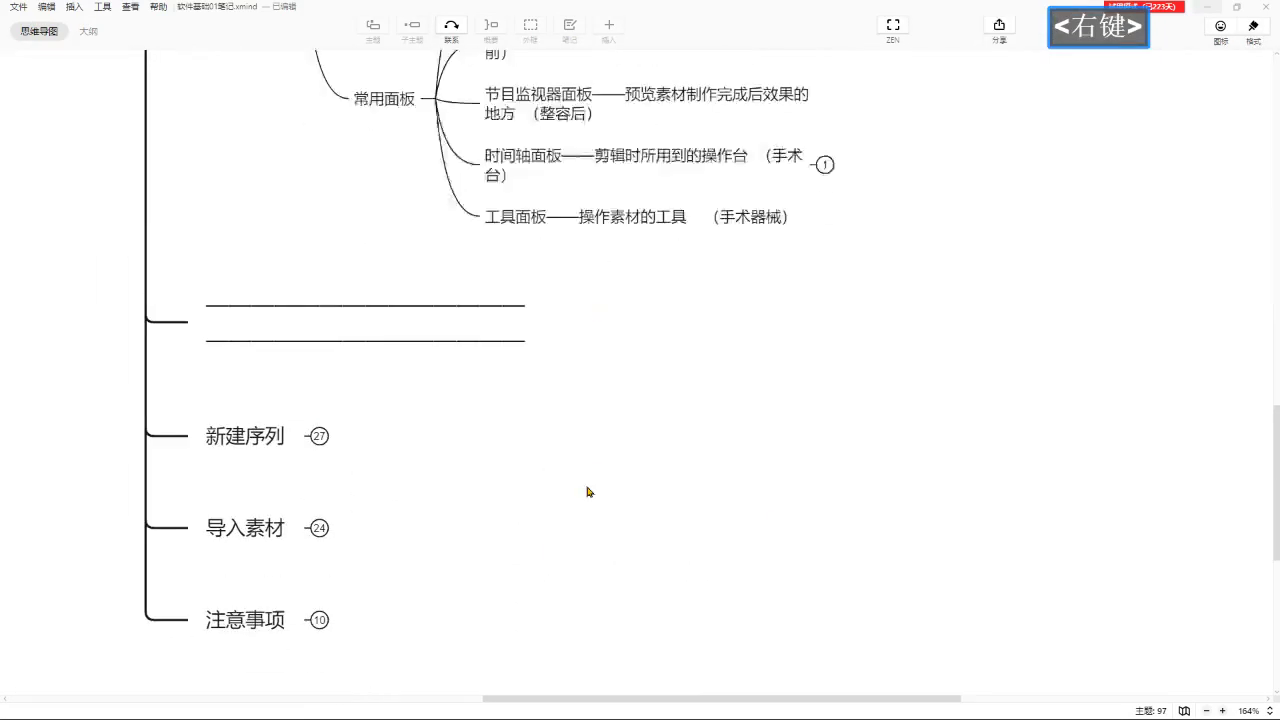
click(323, 287)
click(484, 267)
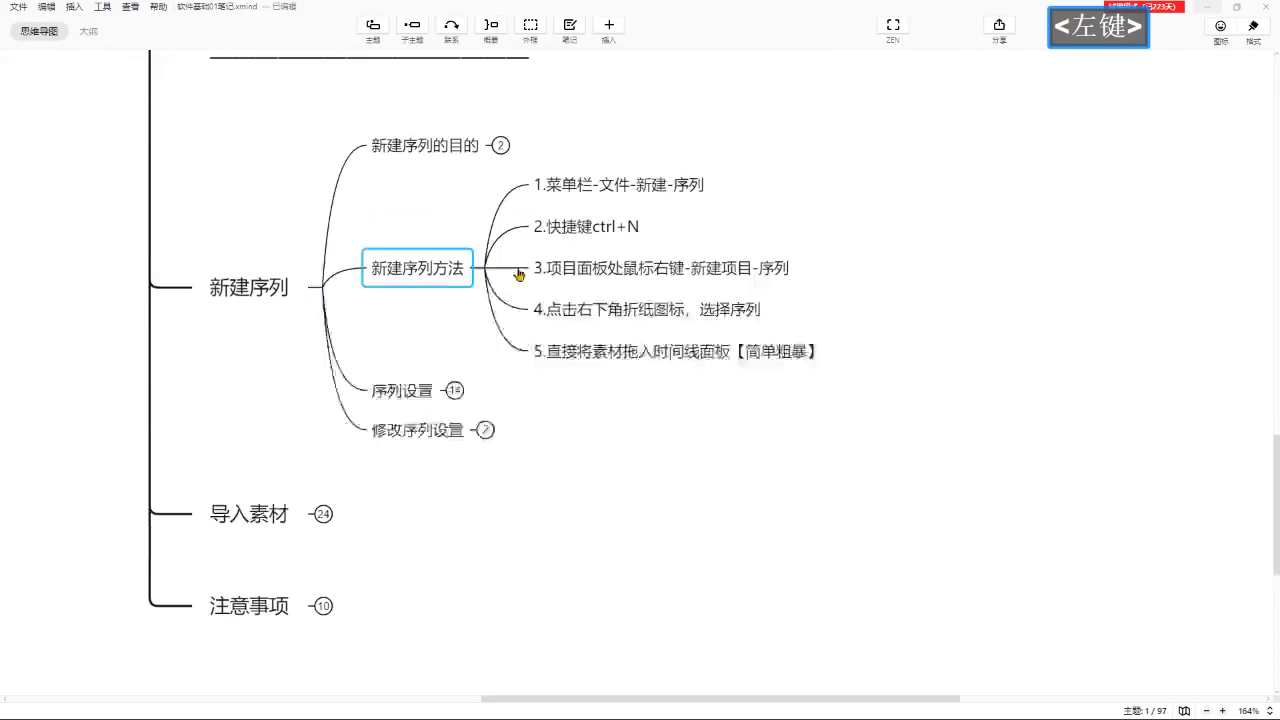
Review the first three methods for creating a sequence under 新建序列方法.
ctrl+scroll(726, 286, up, 2)
ctrl+scroll(675, 227, up, 2)
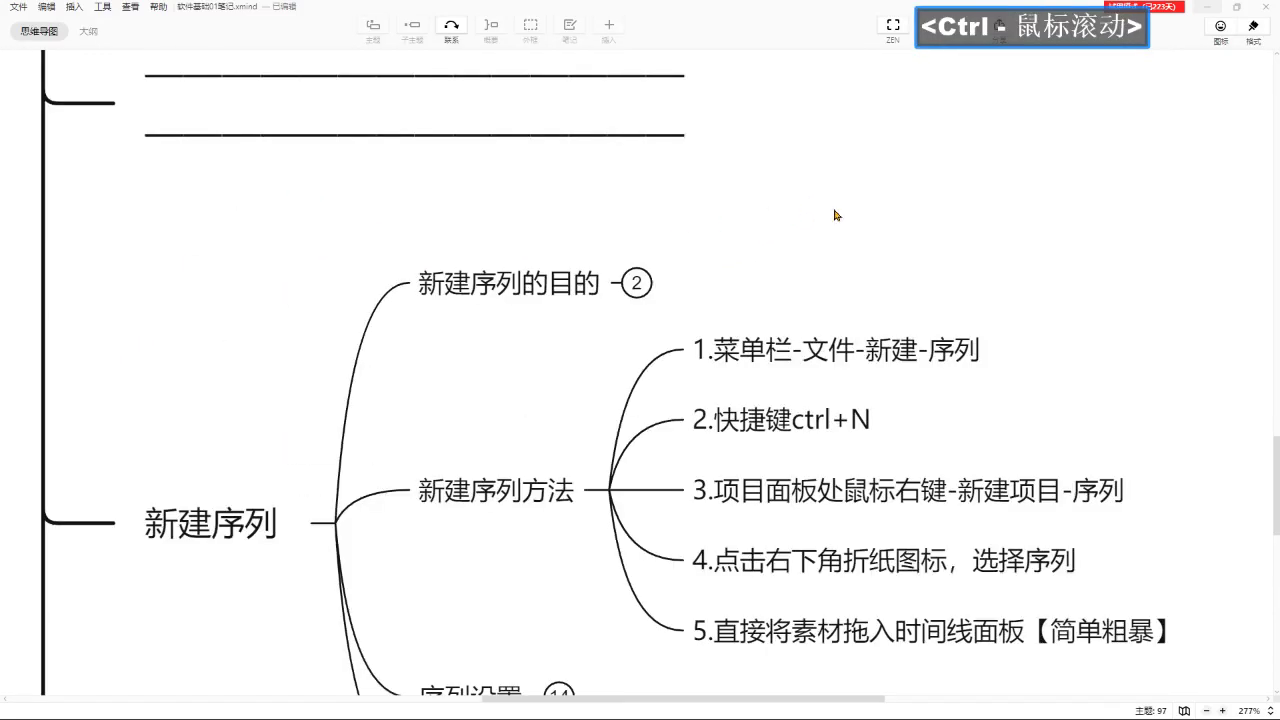
right_click(930, 352)
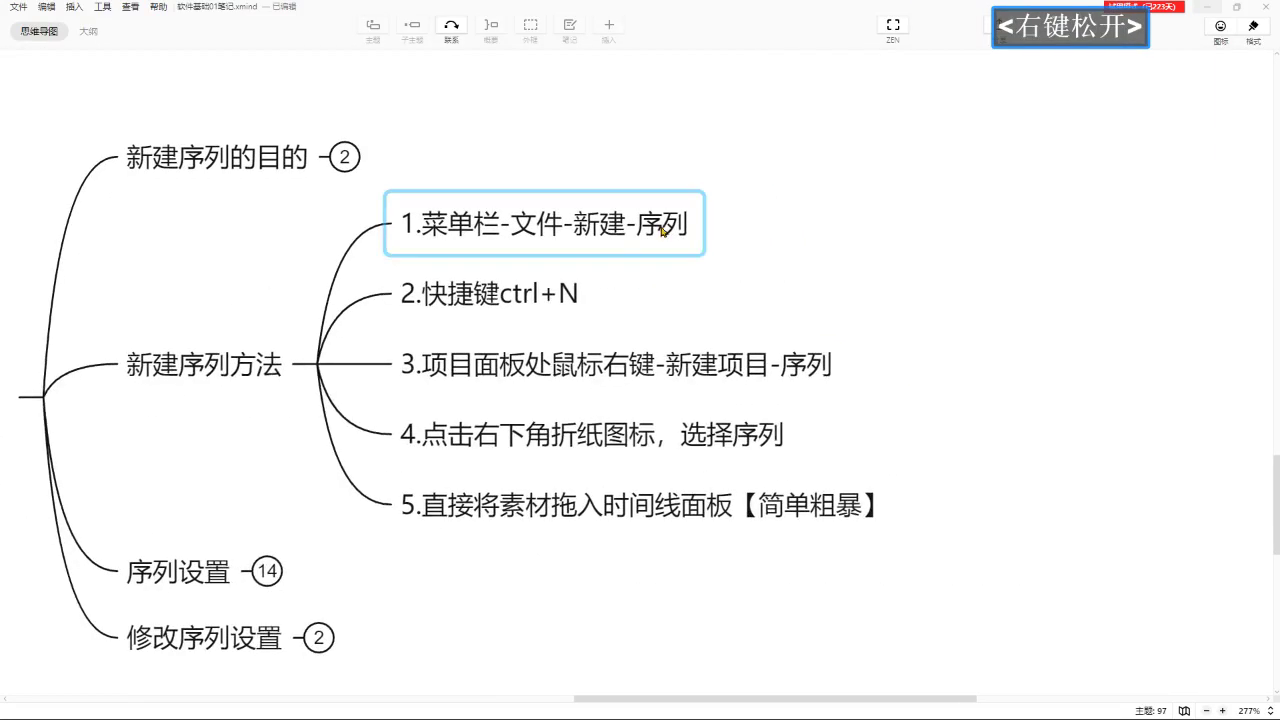
click(466, 298)
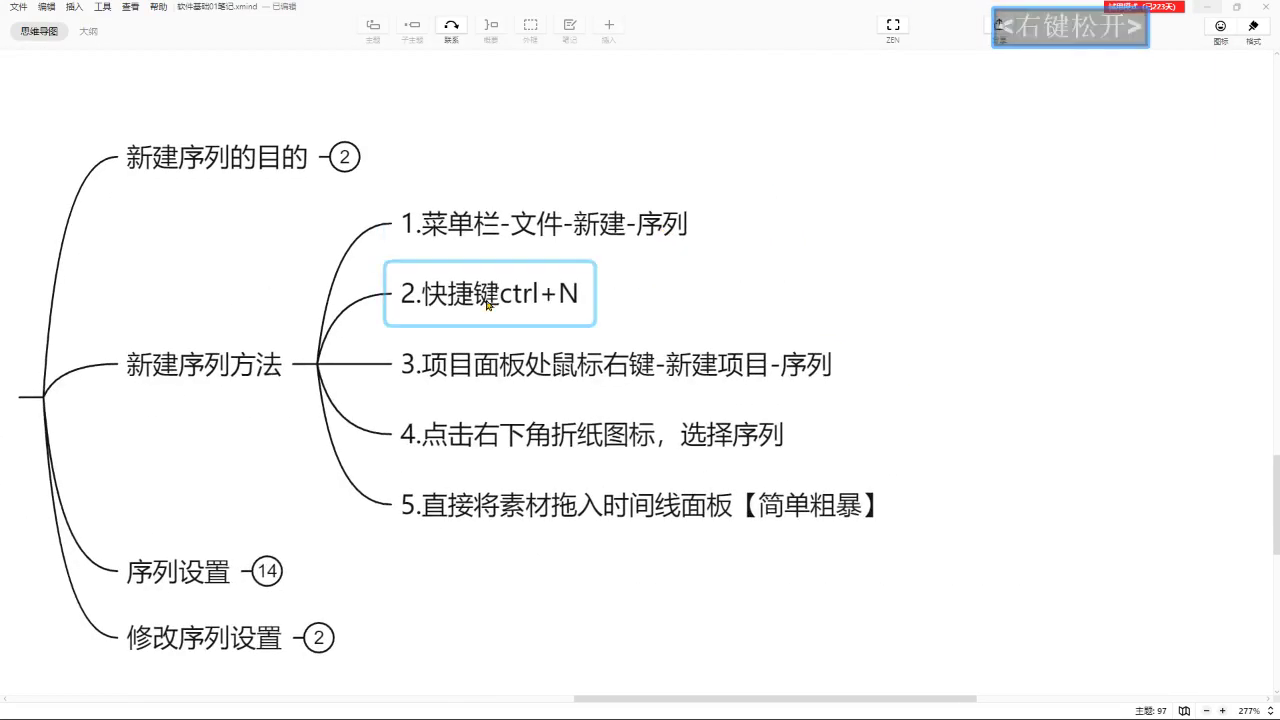
right_click(751, 280)
click(452, 383)
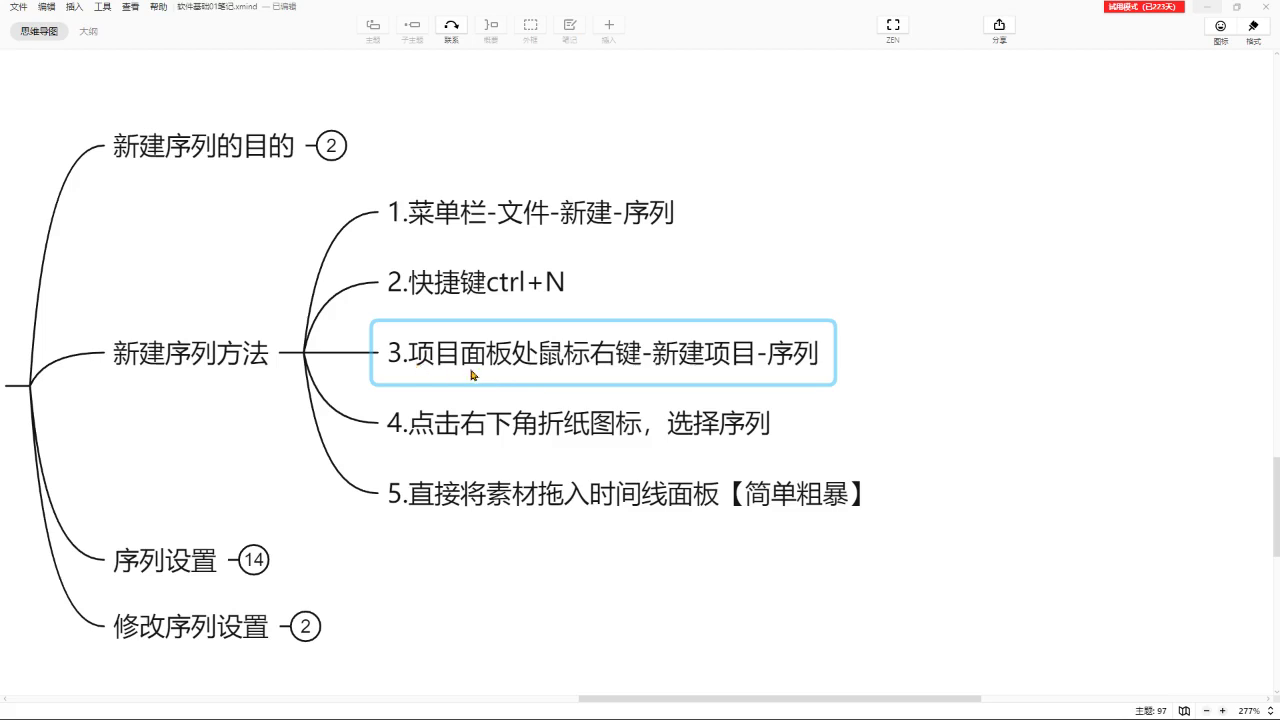
Switch to Premiere Pro, open the New Sequence dialog from the empty area of the Project panel, and cancel it.
key(alt+Tab)
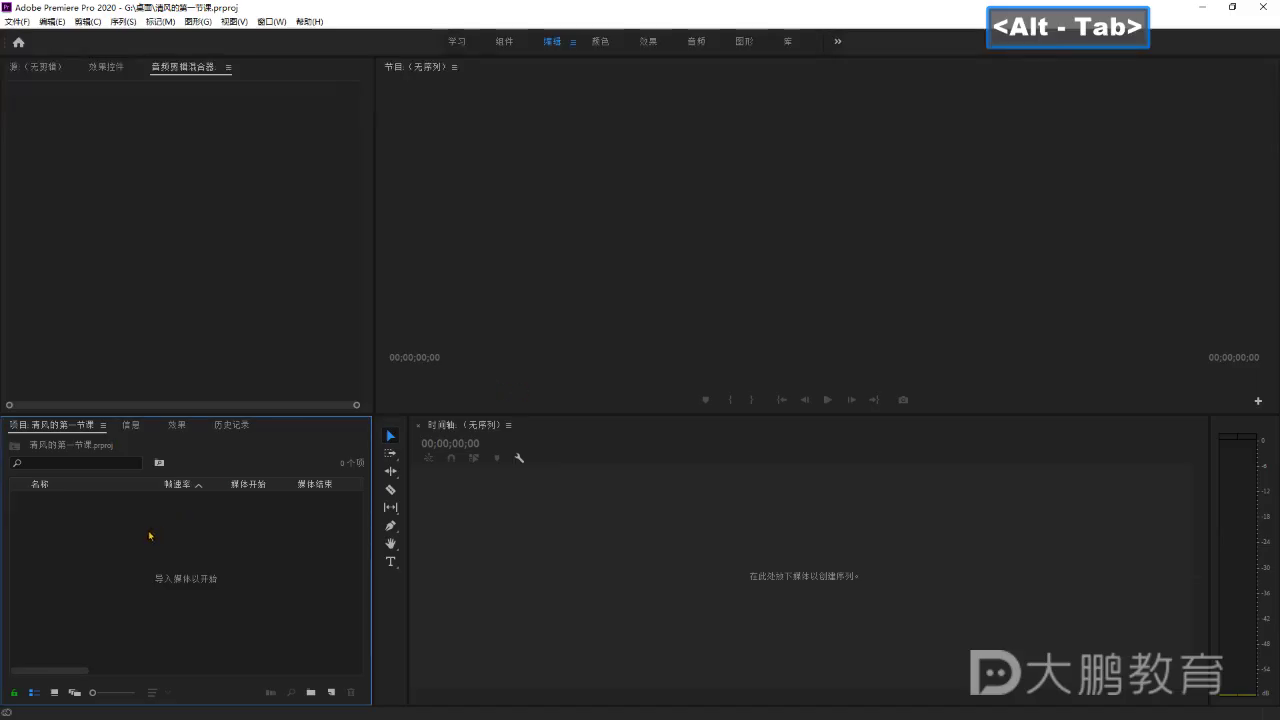
key(ctrl+1)
click(181, 562)
key(Escape)
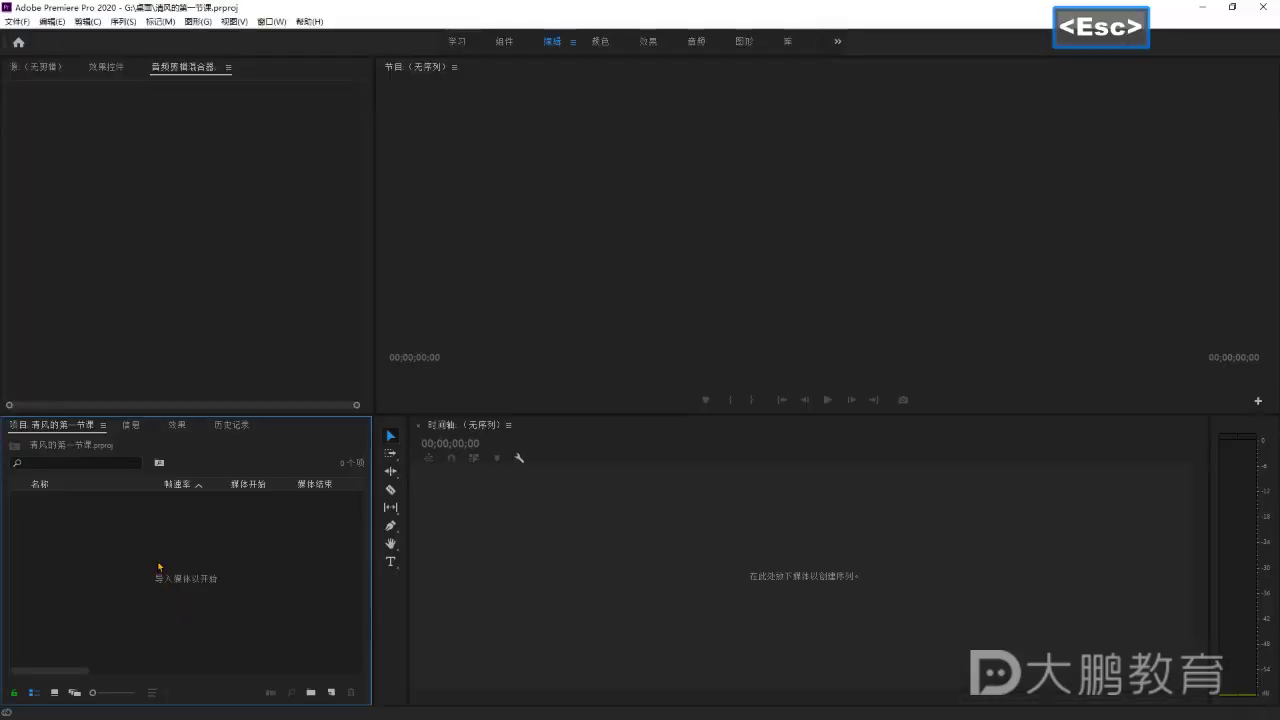
right_click(205, 535)
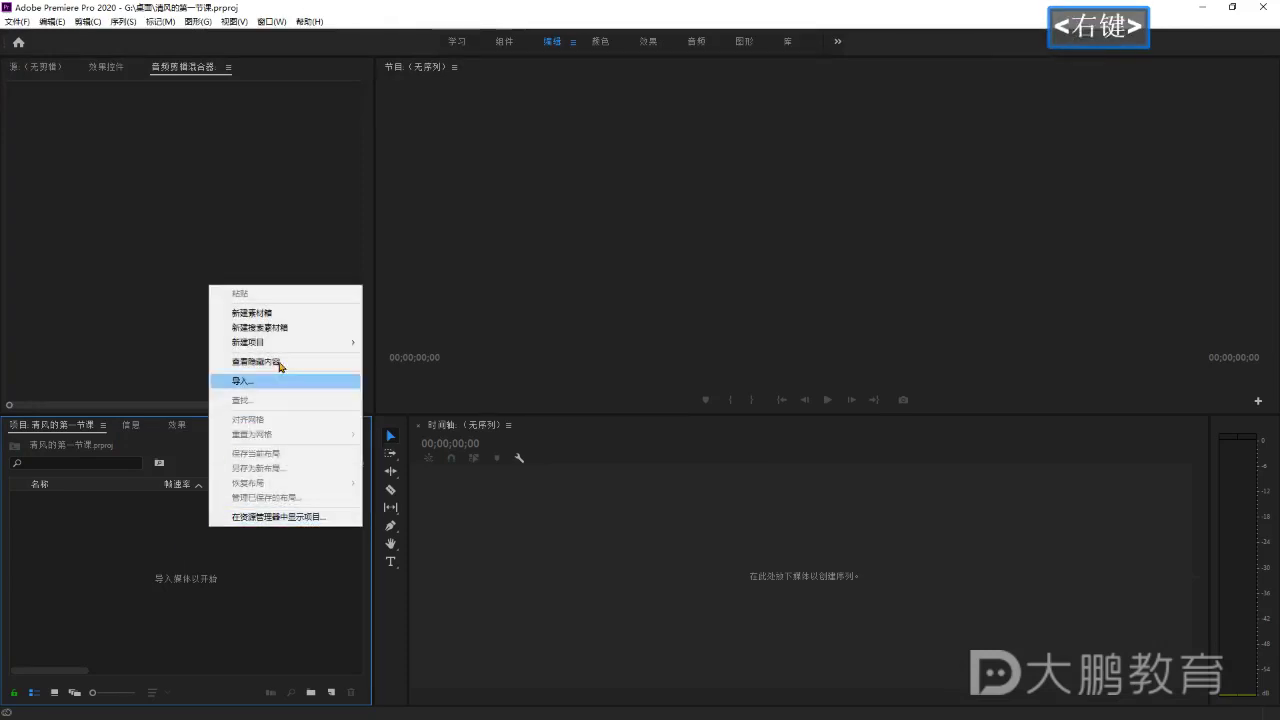
mouse_move(326, 343)
key(ctrl)
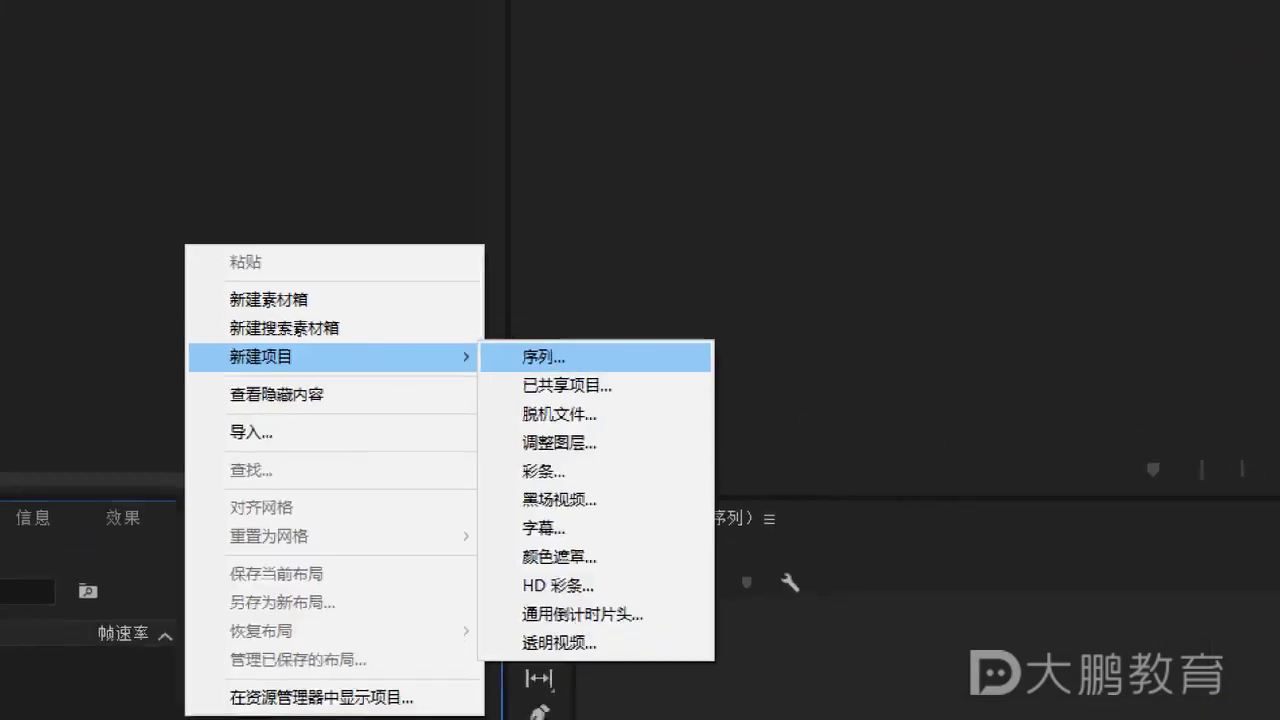
ctrl+click(545, 354)
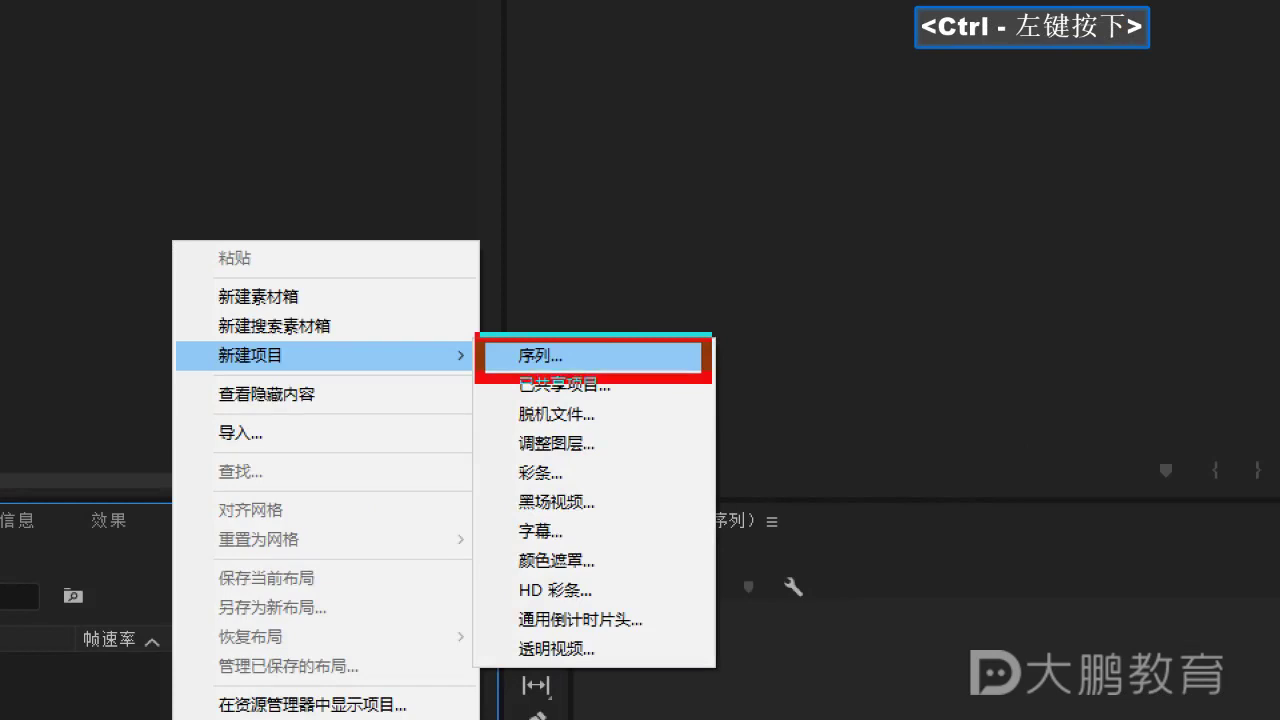
key(Escape)
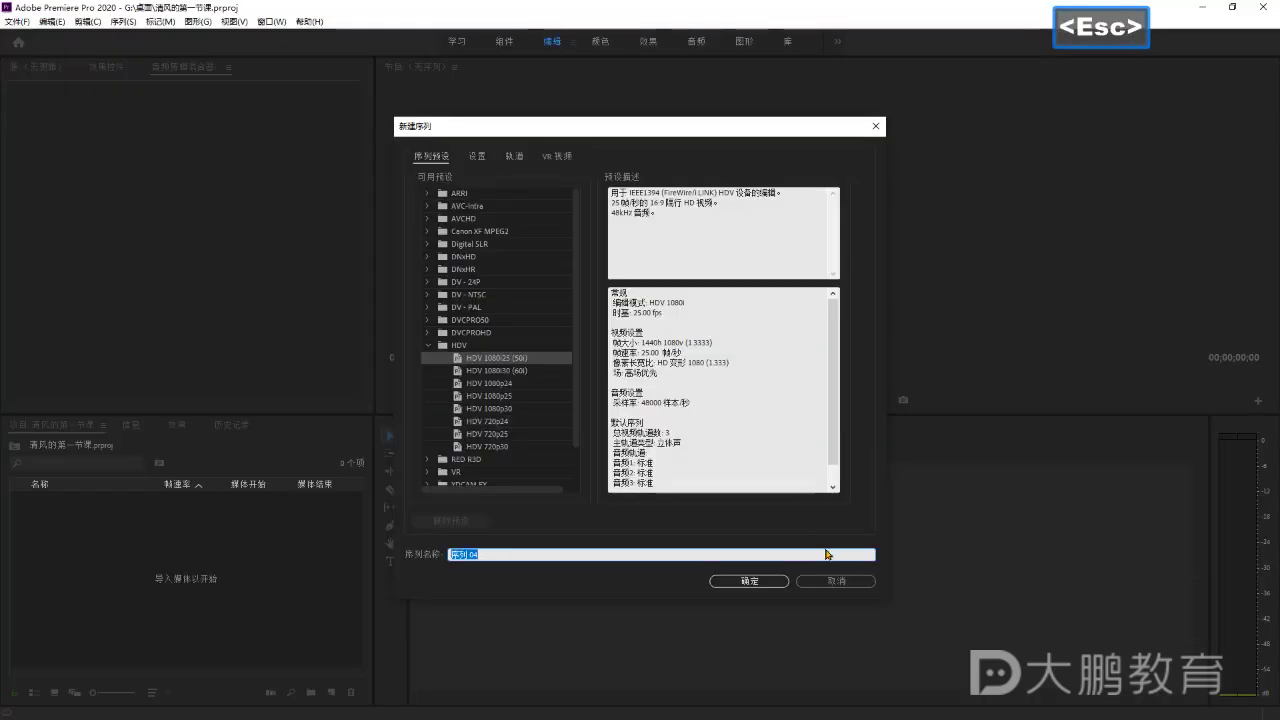
click(836, 581)
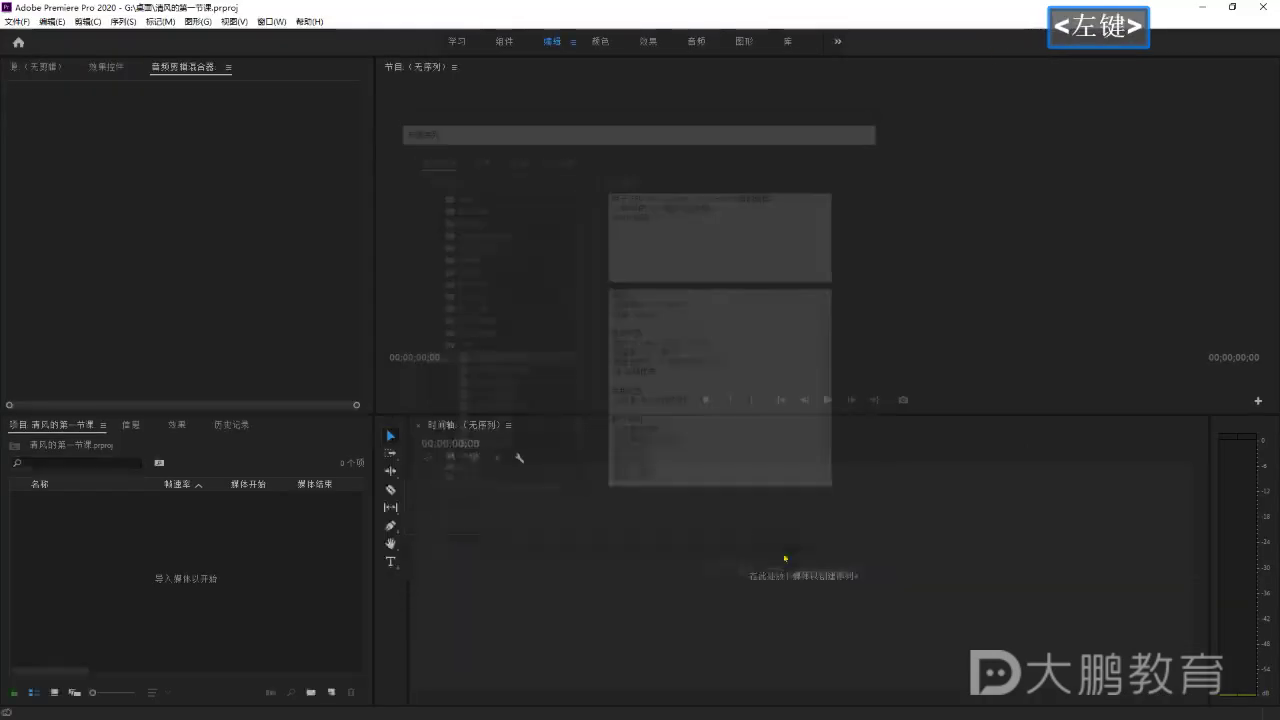
Check method 4 in the XMind notes and show the Sequence option among the Project panel's new item types in Premiere Pro, without choosing it.
key(alt+Tab)
right_click(496, 364)
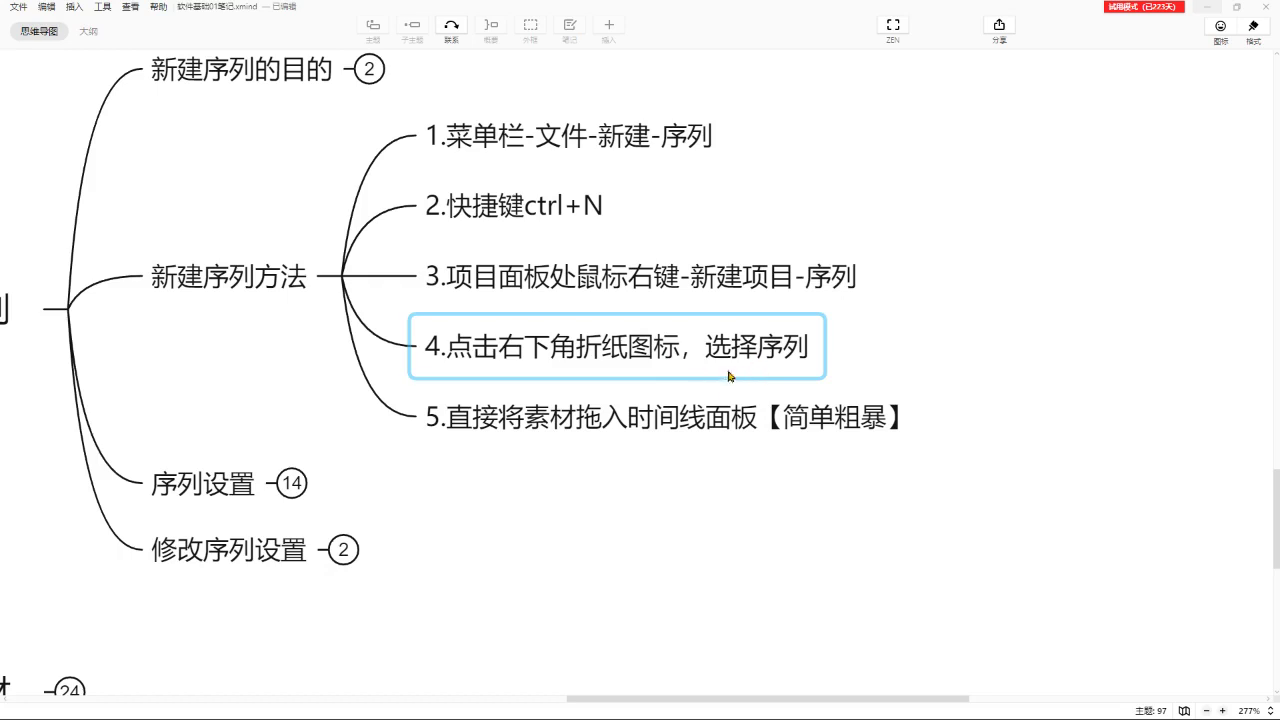
key(alt+Tab)
click(305, 604)
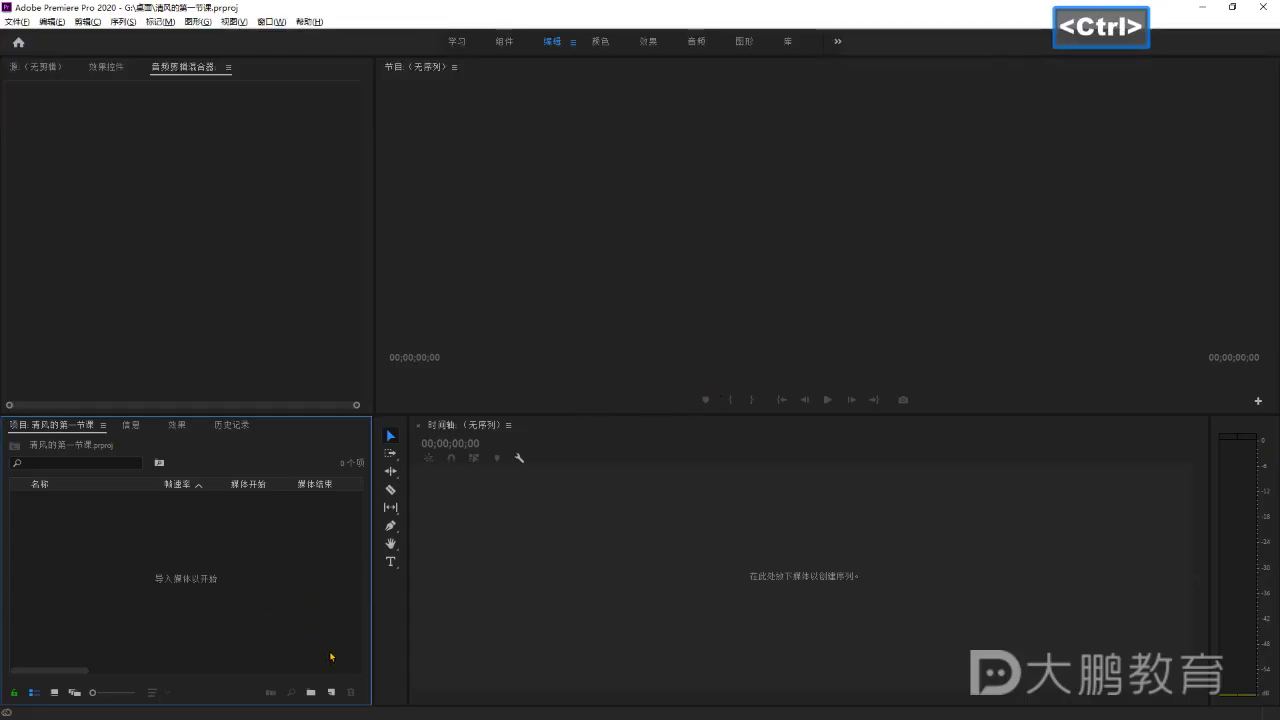
click(393, 657)
key(ctrl+shift)
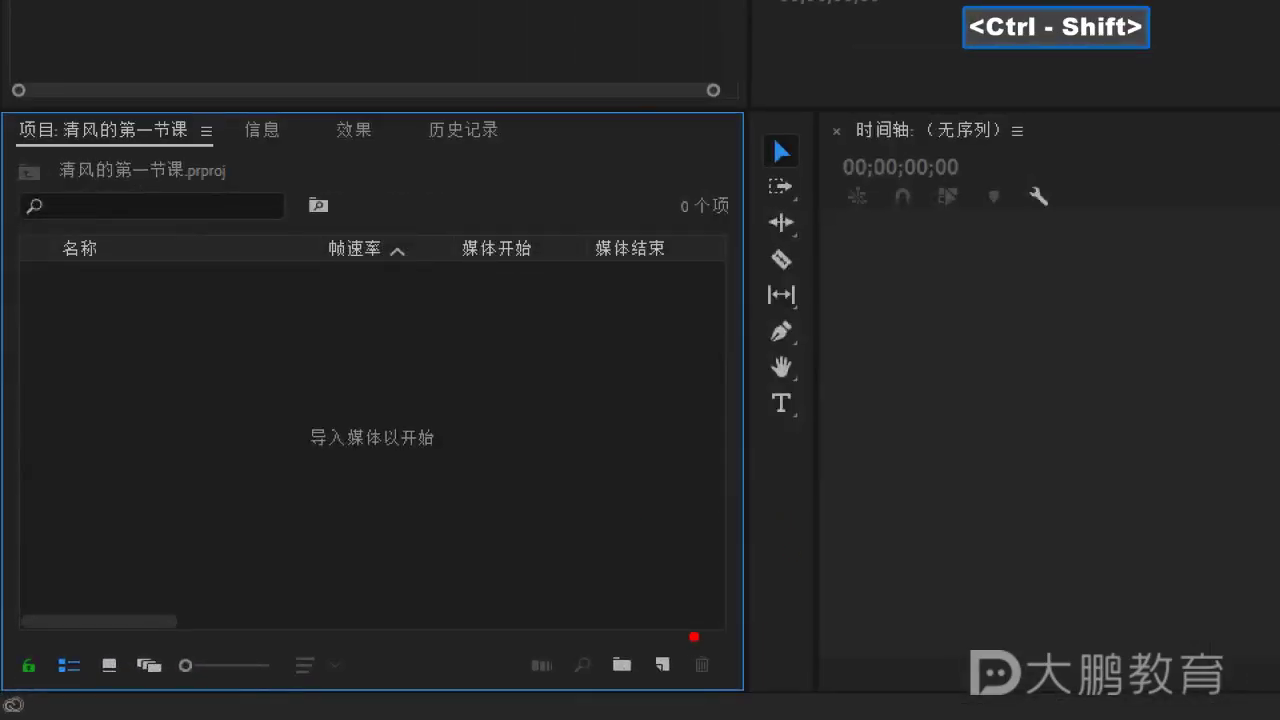
ctrl+click(644, 639)
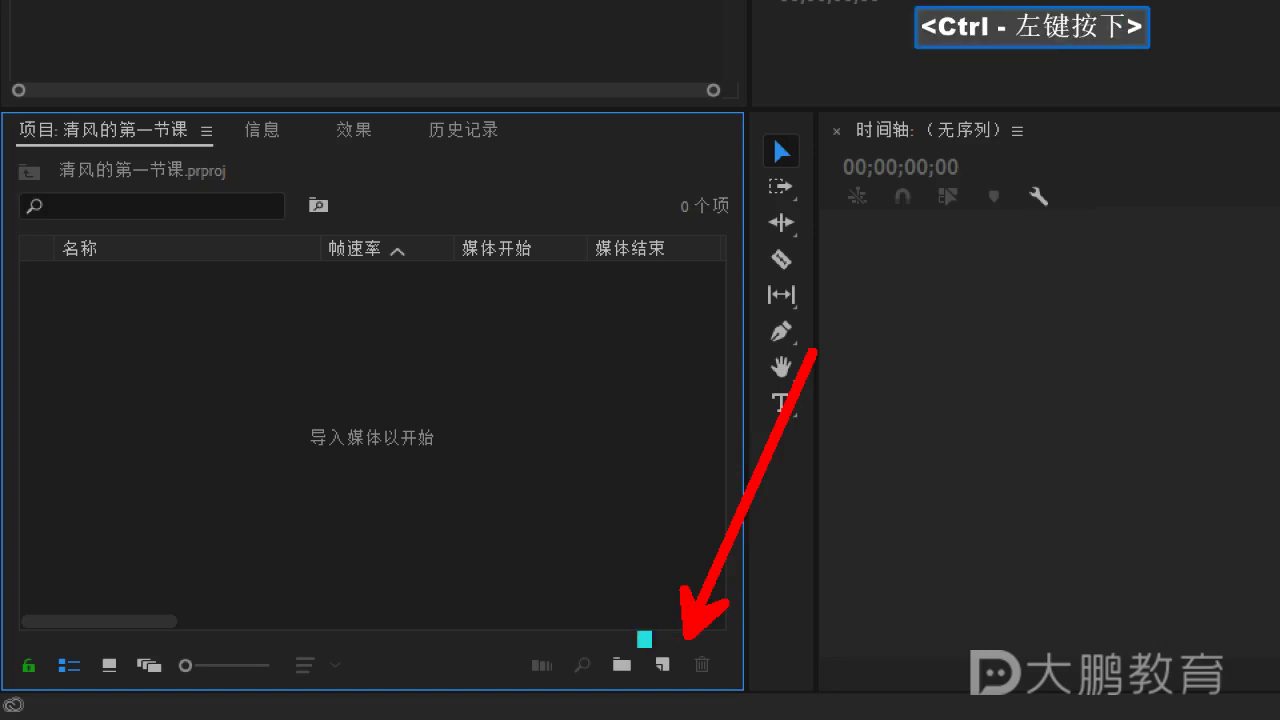
key(ctrl+z)
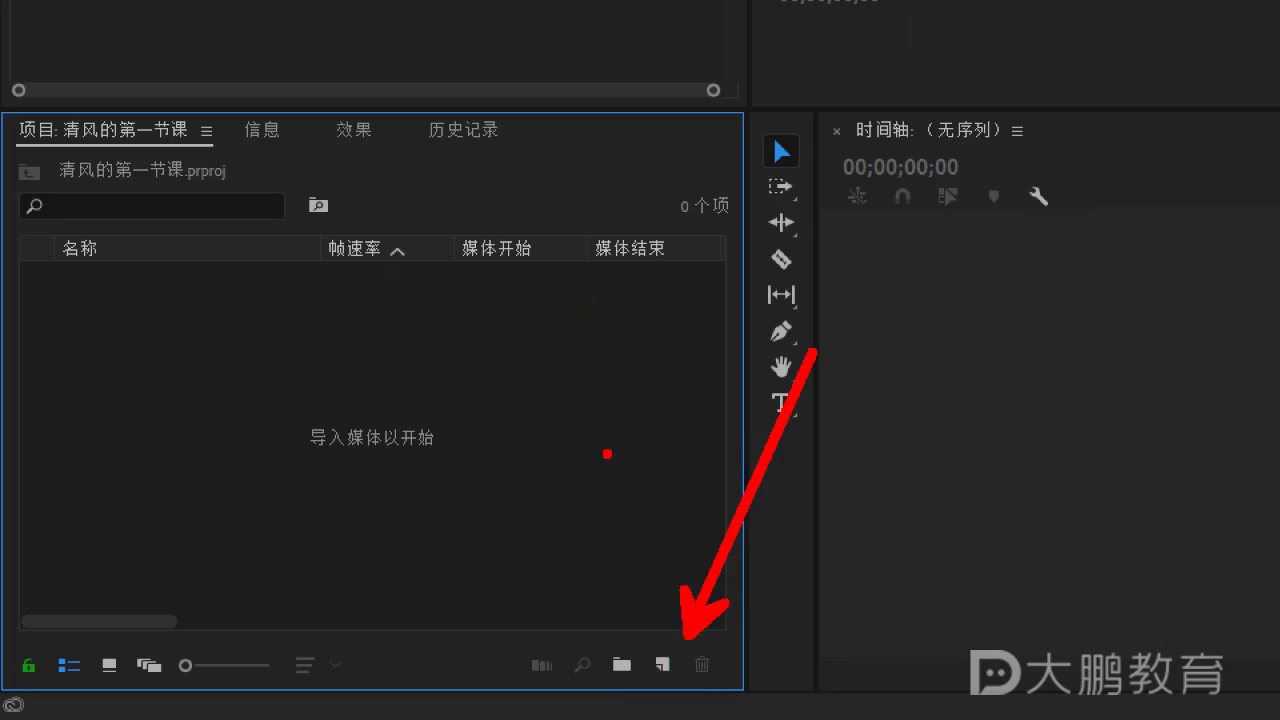
key(Escape)
click(662, 666)
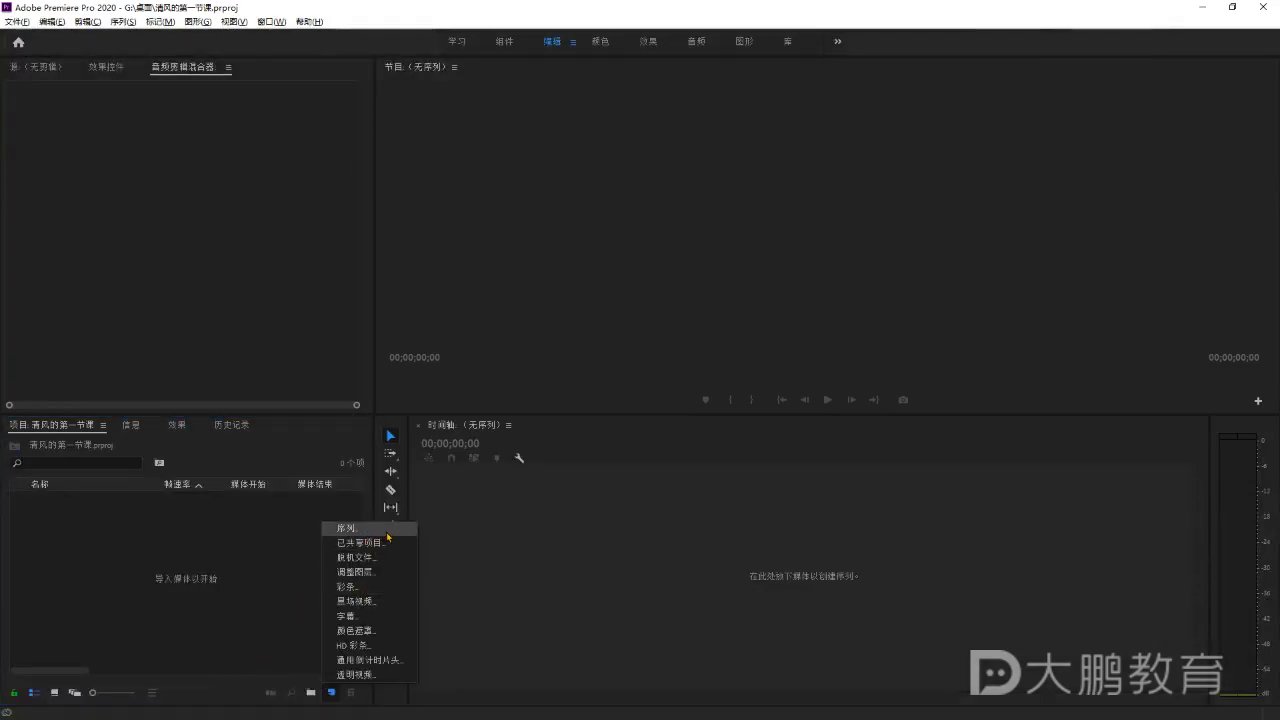
ctrl+click(386, 531)
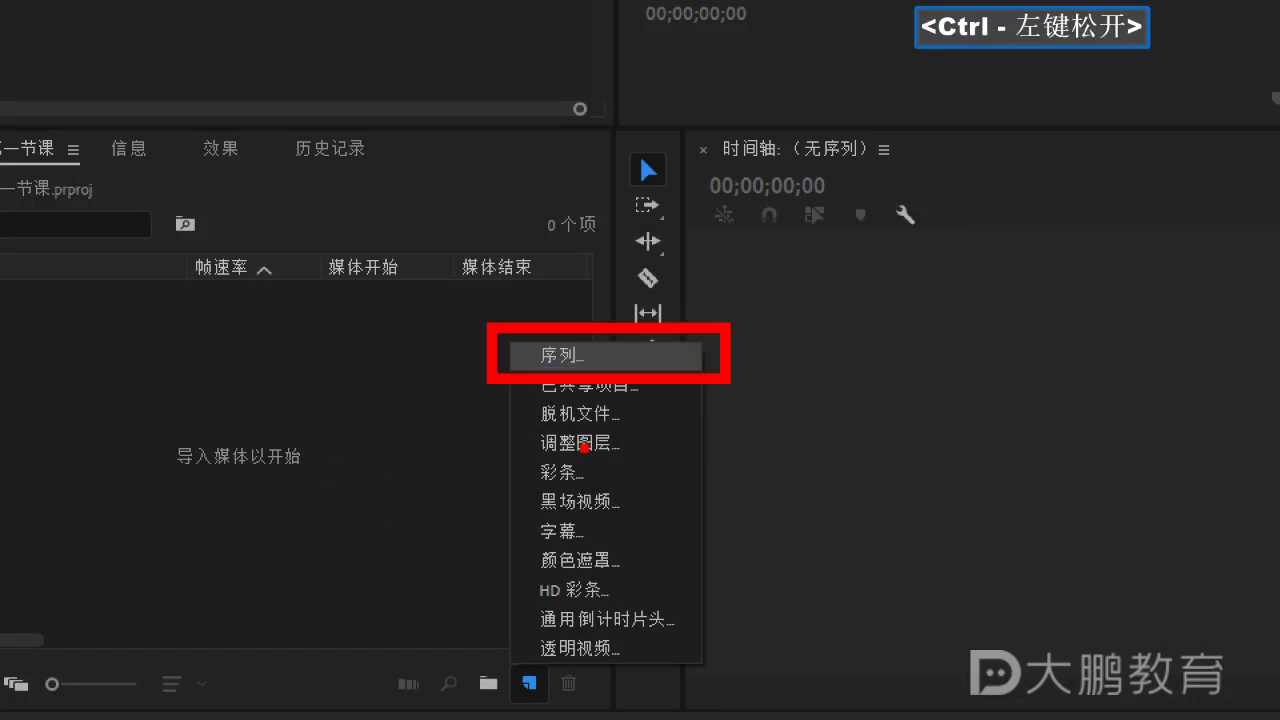
key(Escape)
click(587, 421)
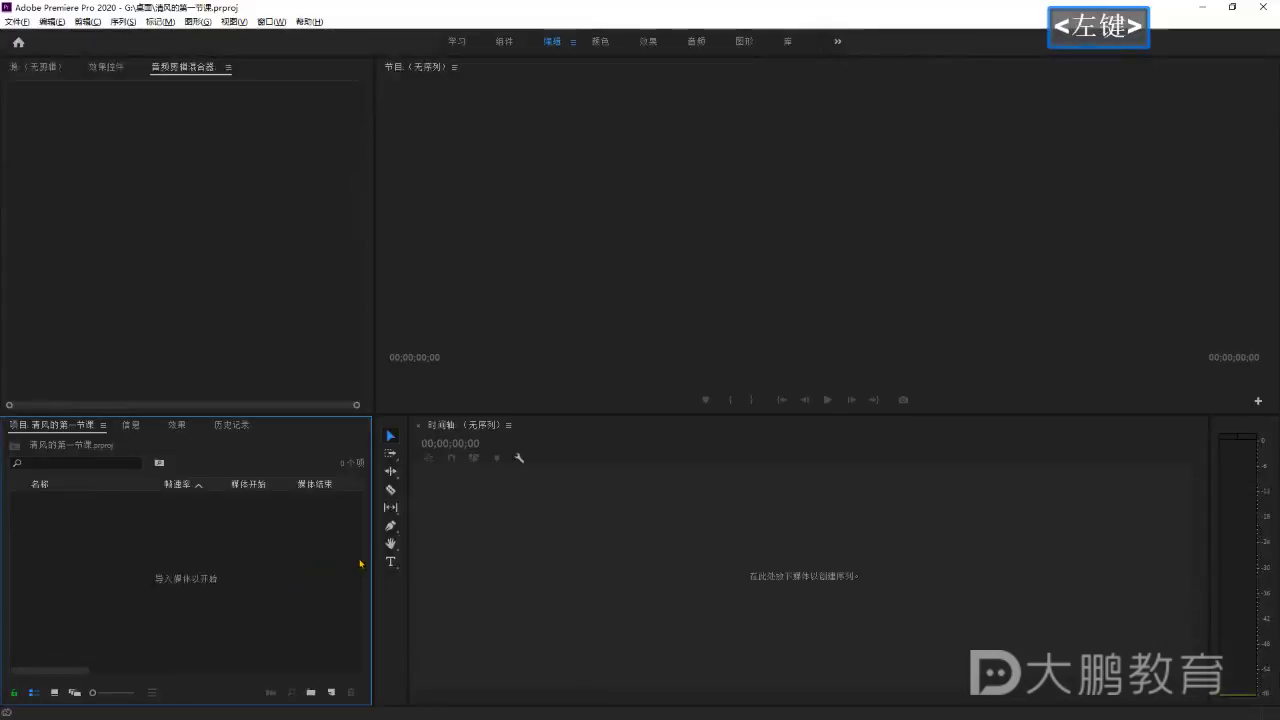
Switch to the XMind notes, review method 5 for creating a sequence, and select methods 1 to 4.
key(alt+Tab)
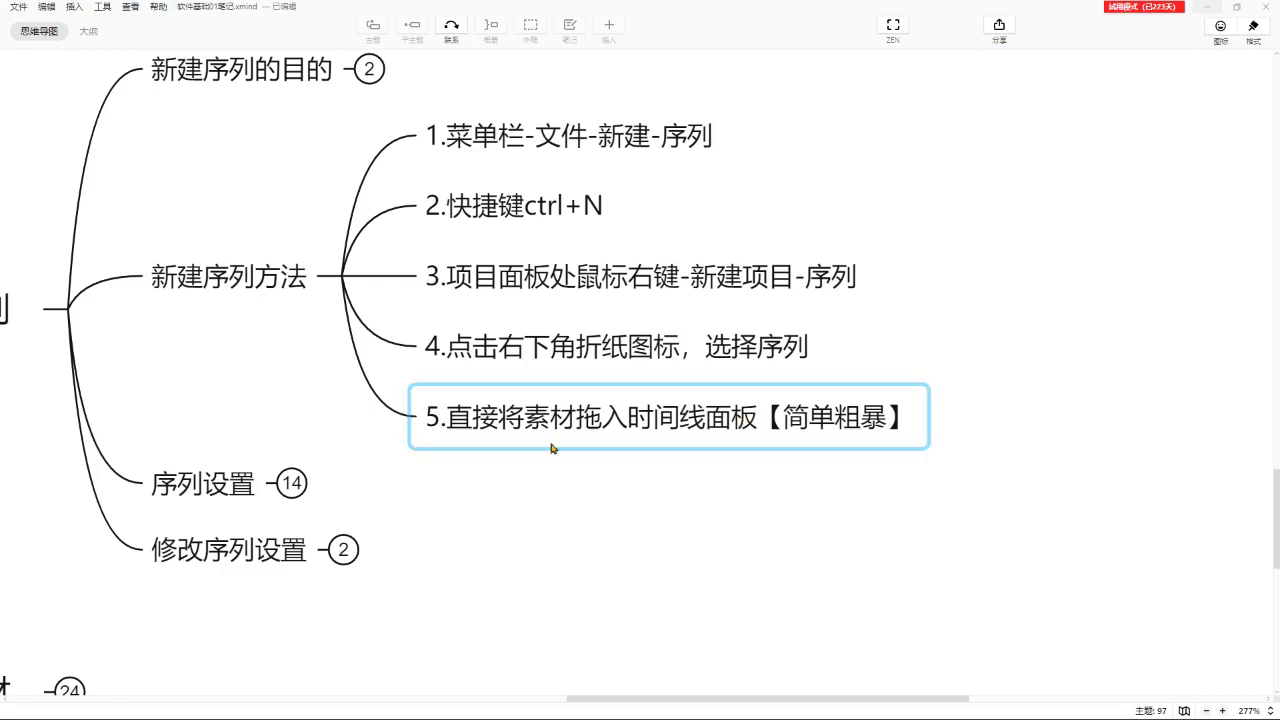
click(517, 430)
drag(881, 310, 929, 377)
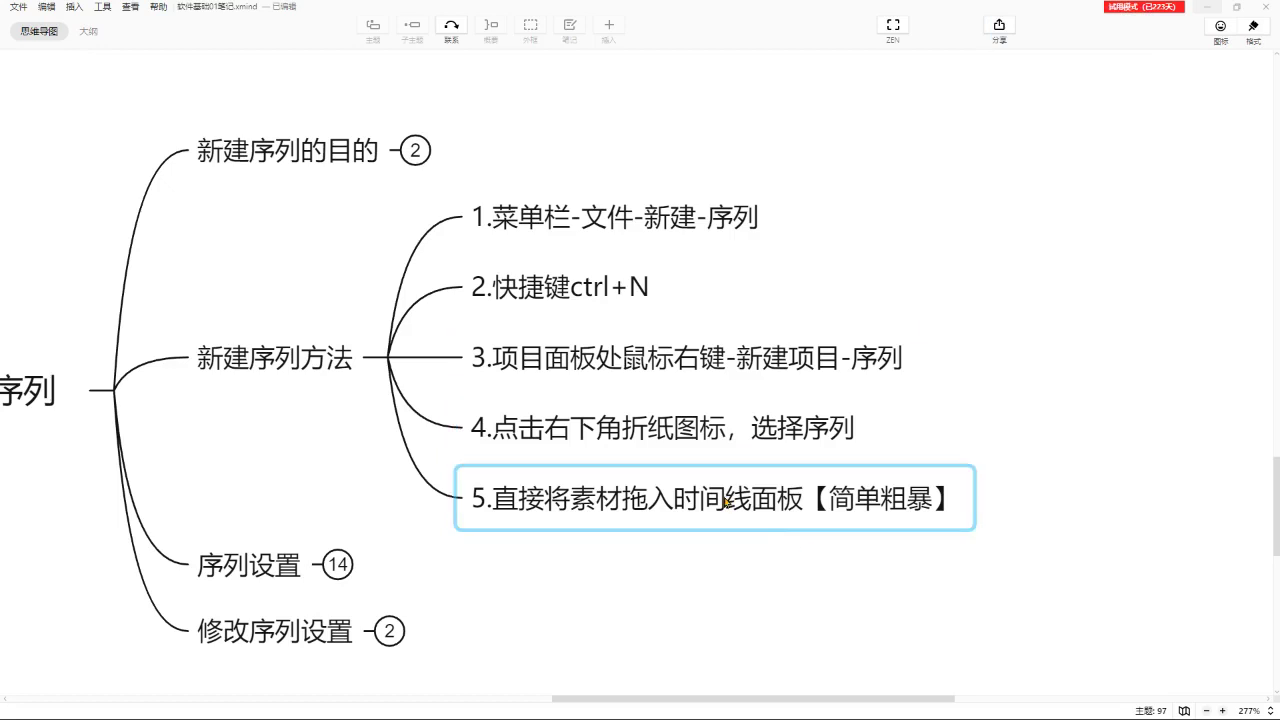
right_click(722, 502)
click(945, 508)
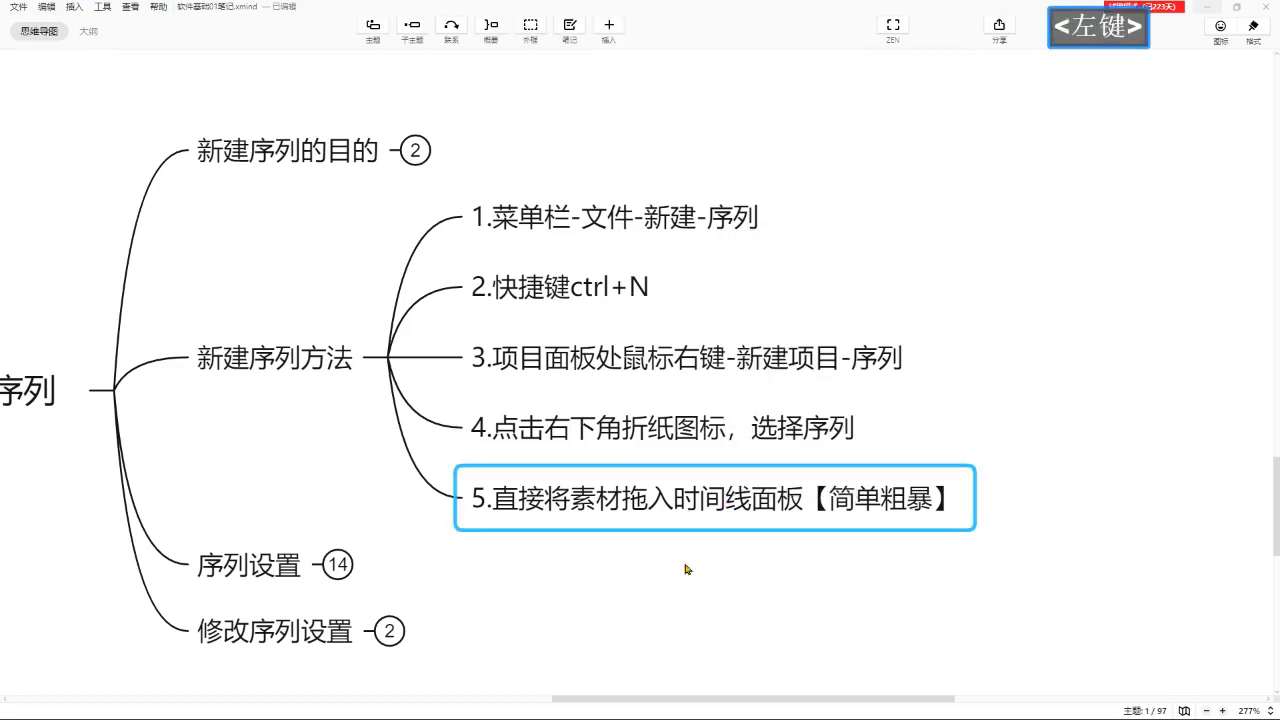
drag(524, 146, 710, 420)
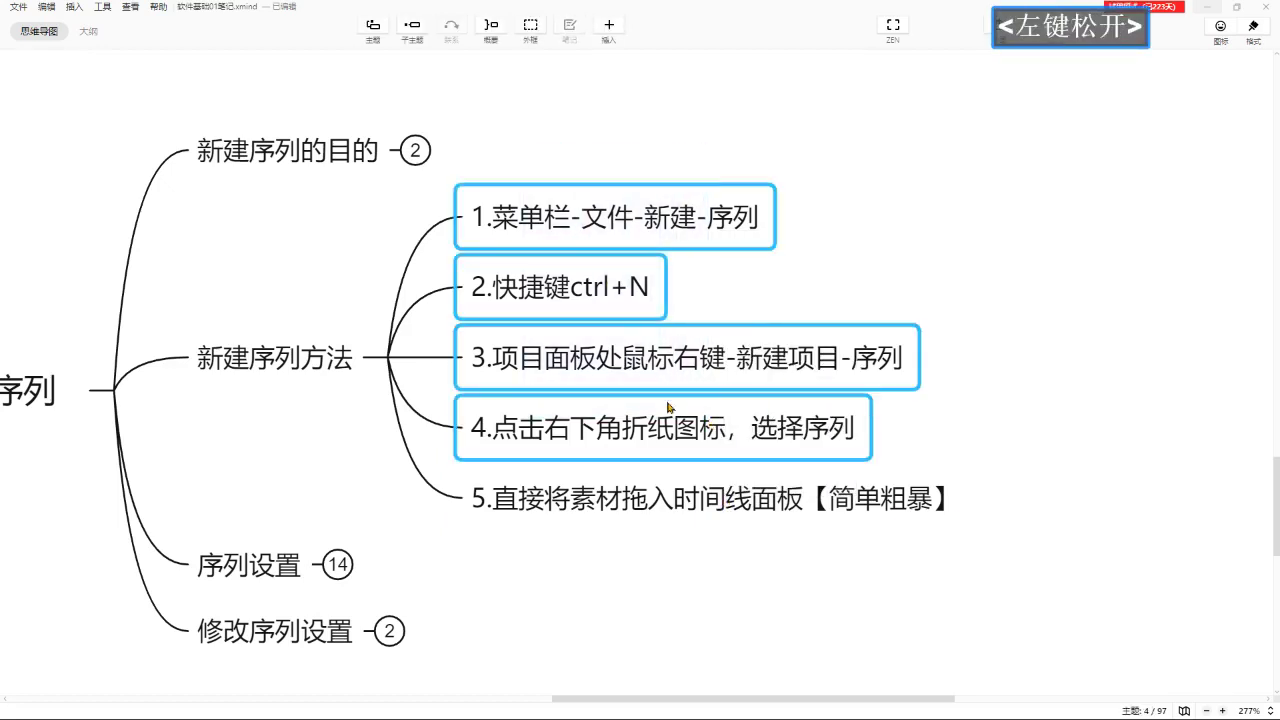
Switch to Premiere Pro, open the New Sequence dialog, and reposition it slightly higher in the window.
key(alt+Tab)
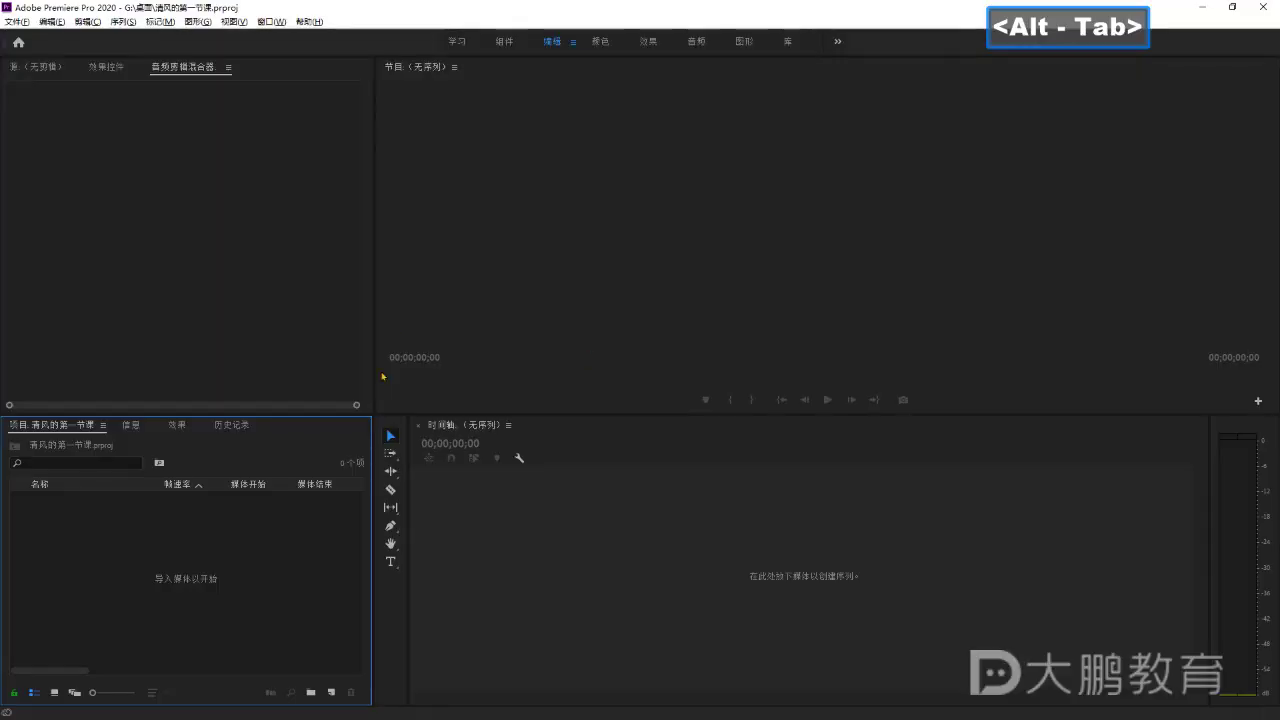
click(129, 518)
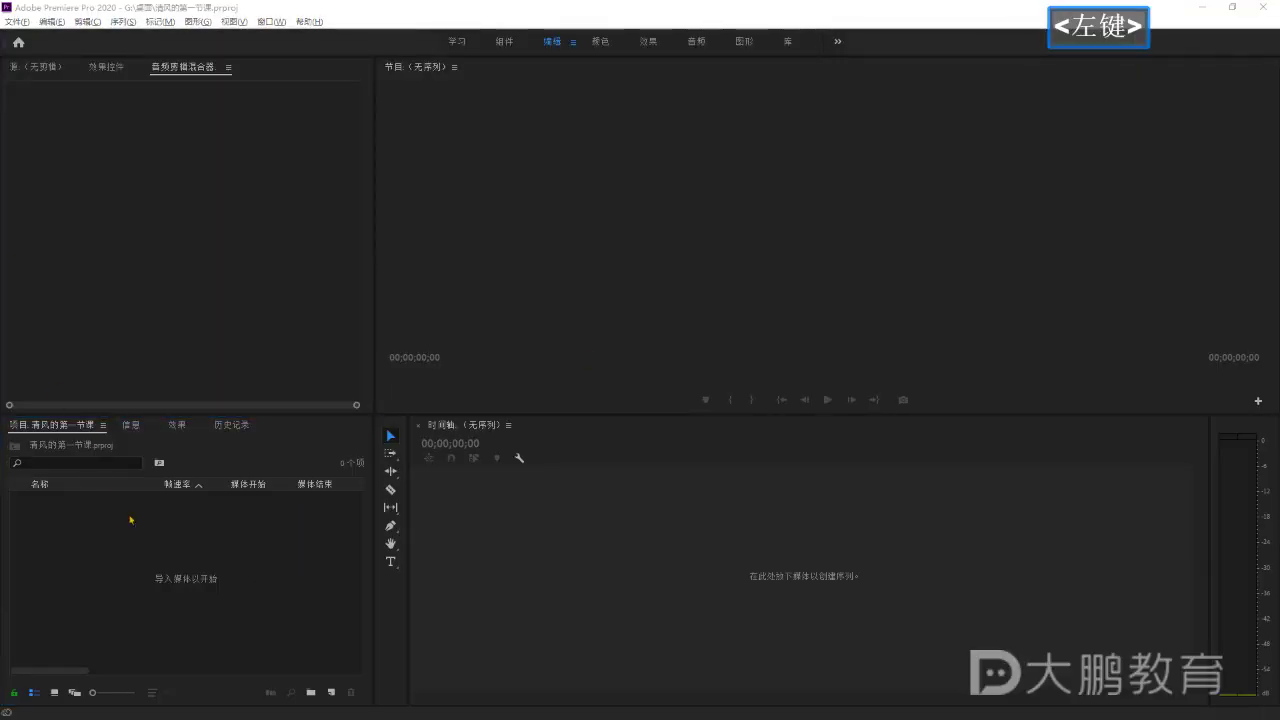
key(ctrl+n)
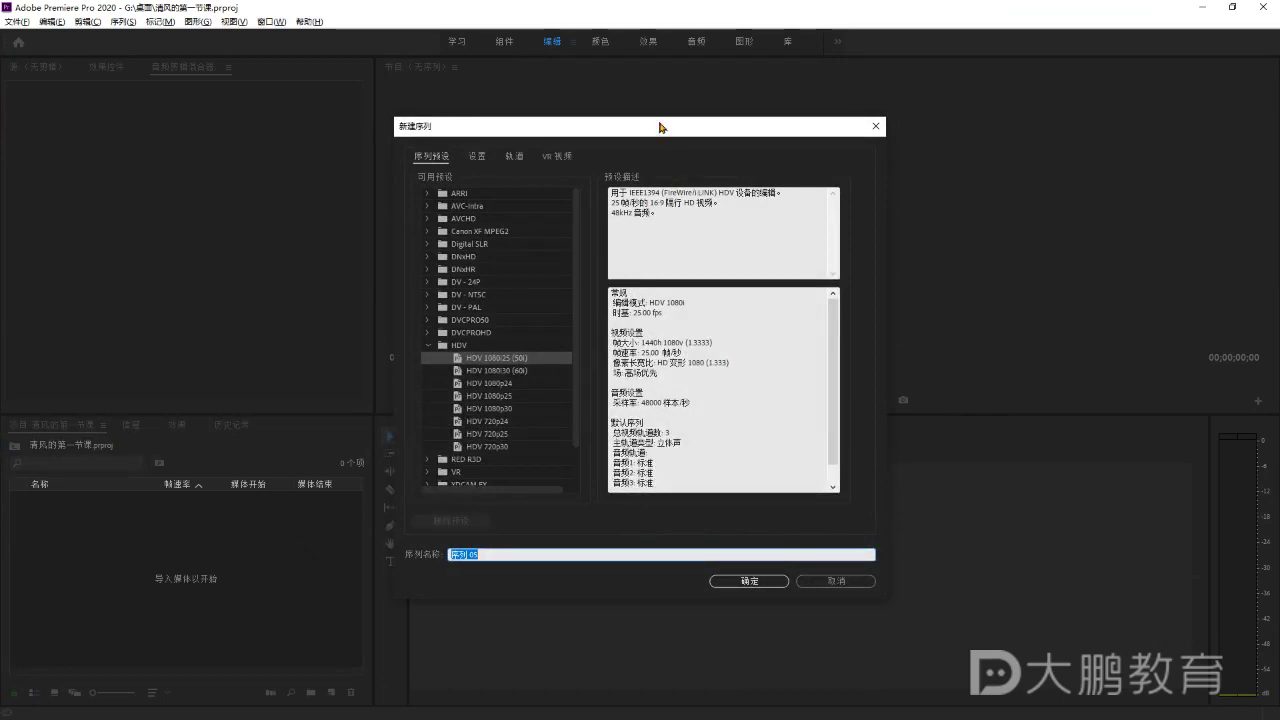
drag(665, 127, 673, 112)
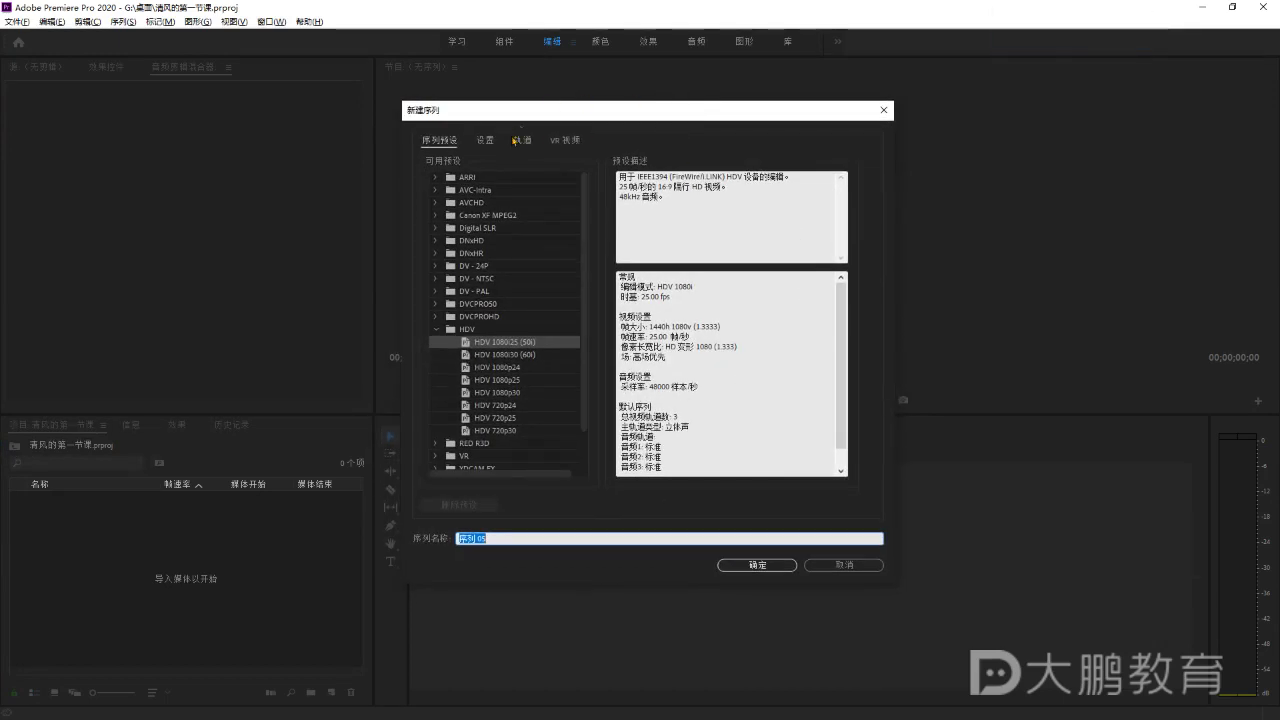
drag(539, 118, 543, 118)
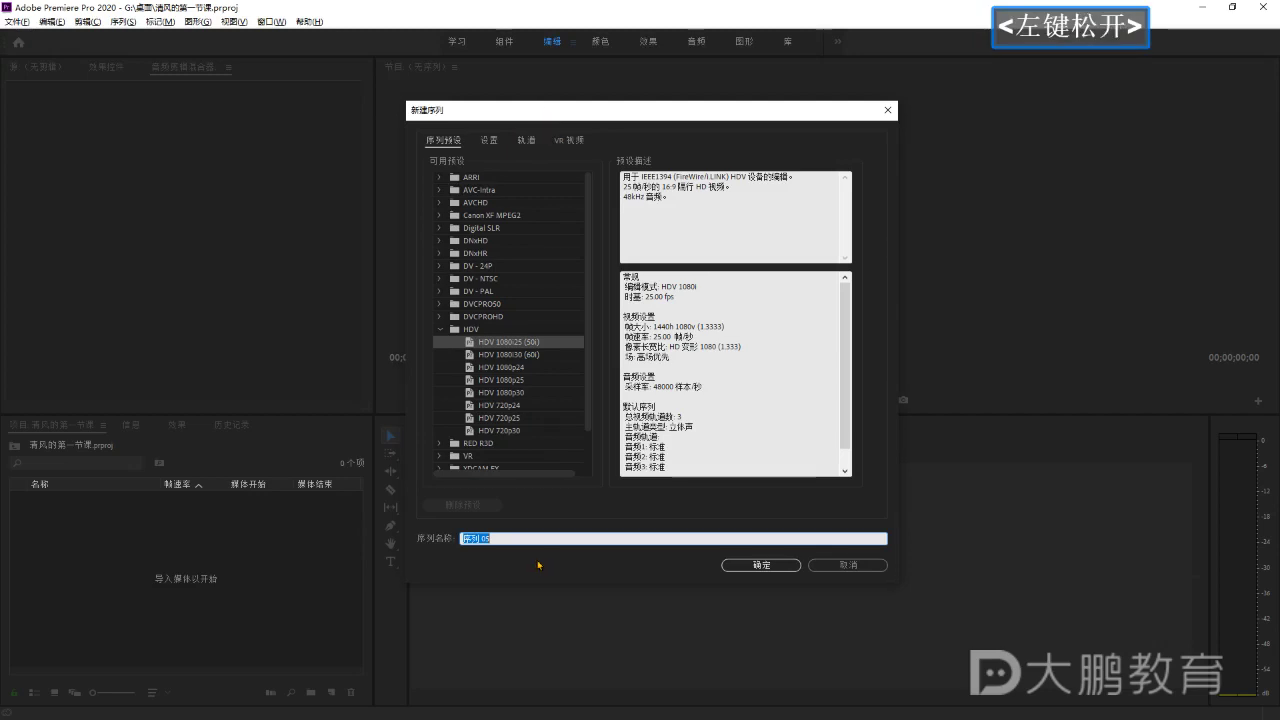
key(ctrl)
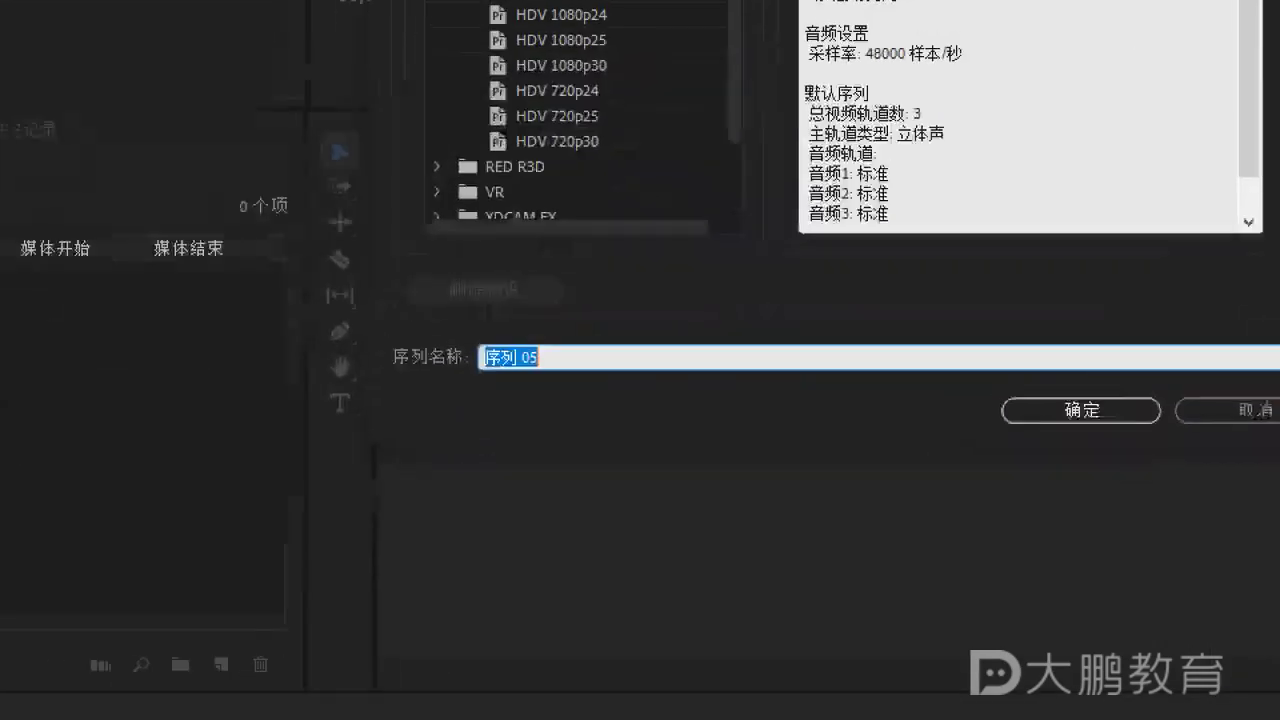
click(436, 525)
drag(315, 503, 731, 528)
drag(1100, 368, 1273, 393)
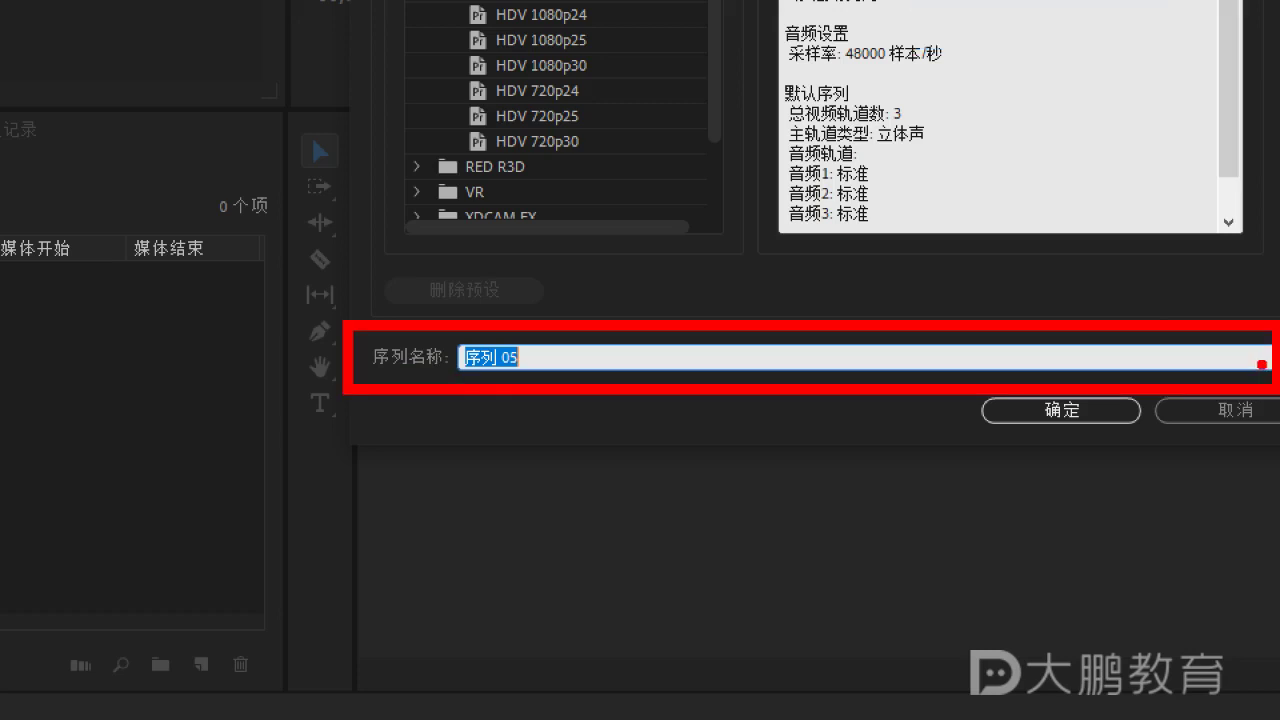
key(Escape)
Replace the default sequence name with the teacher's name followed by 好帅.
click(538, 361)
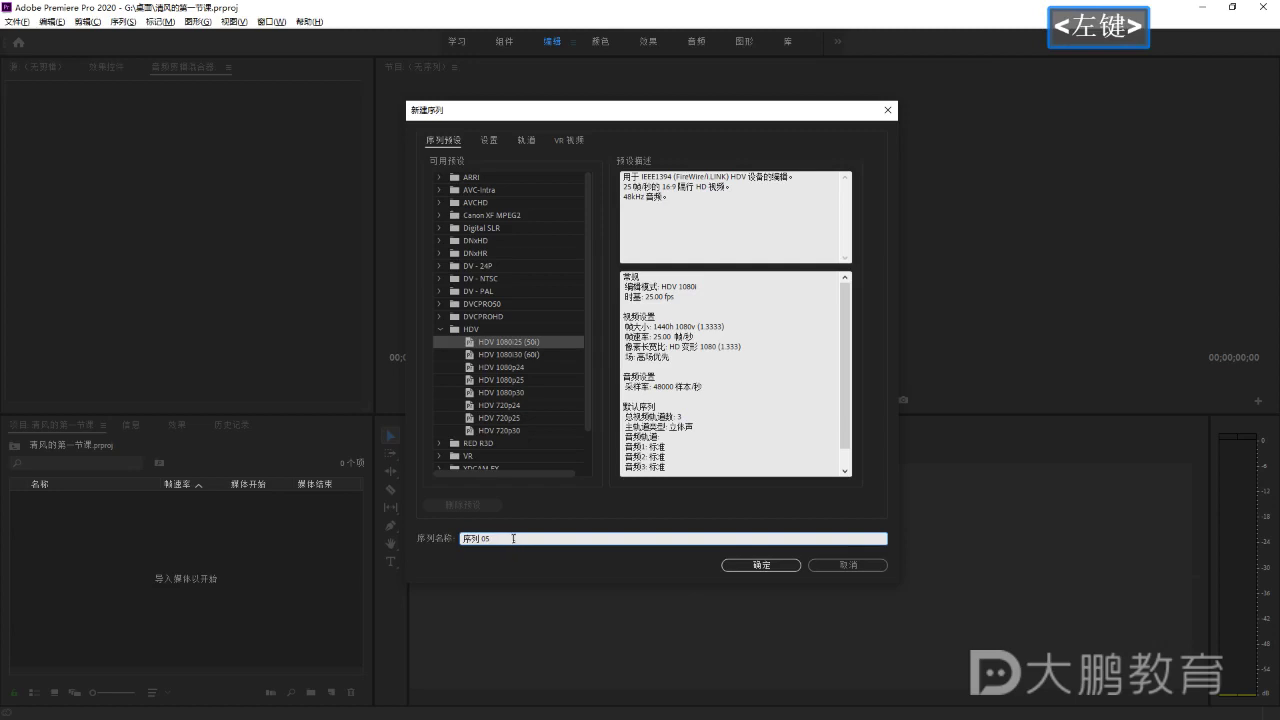
drag(513, 538, 410, 554)
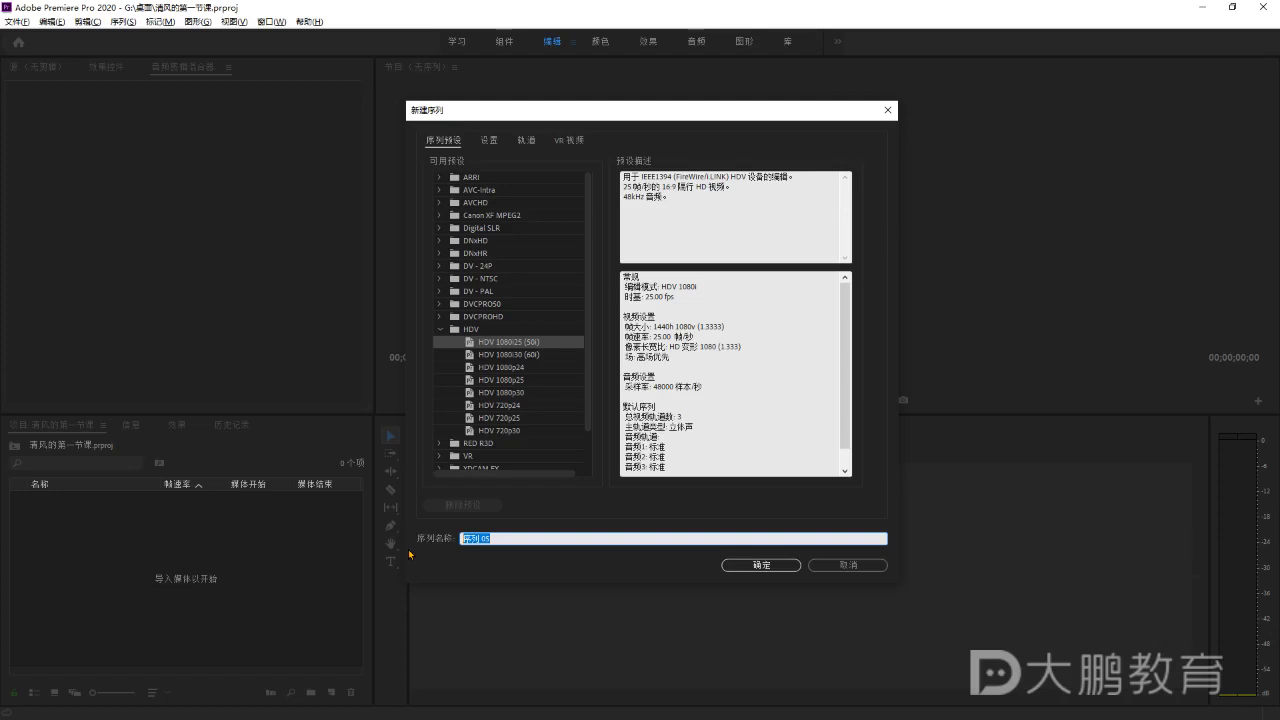
click(510, 538)
drag(510, 538, 461, 548)
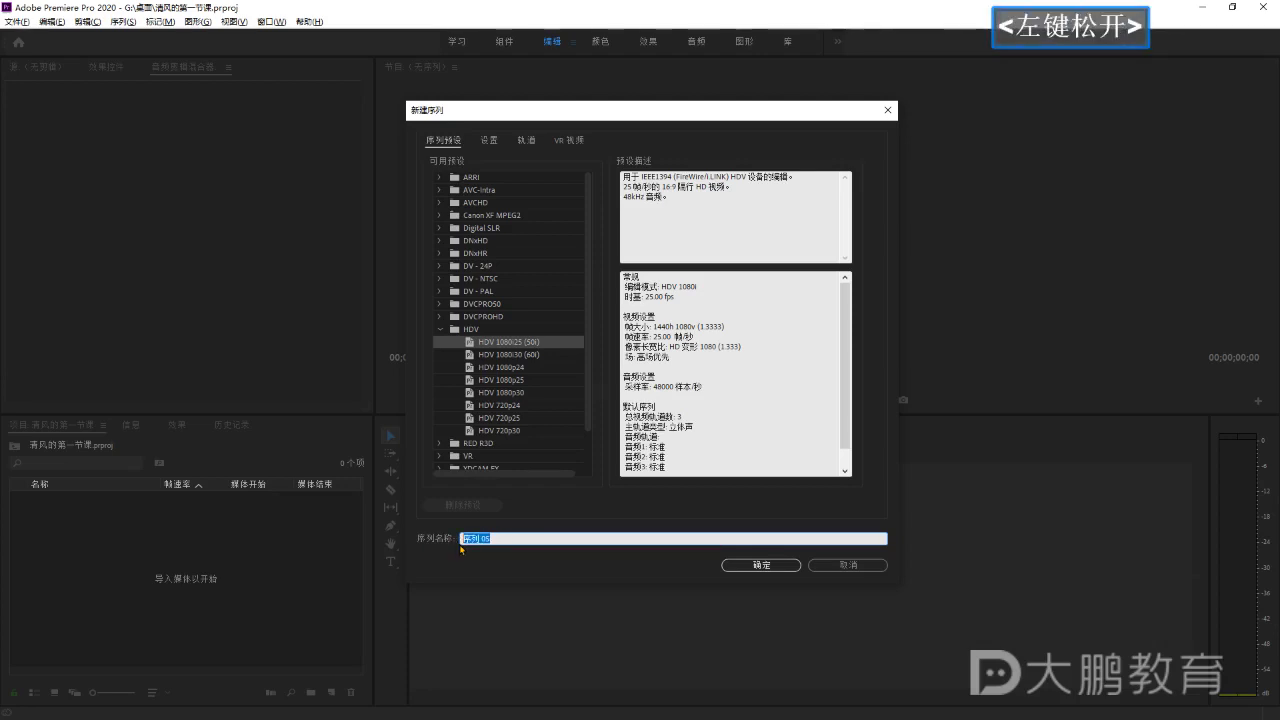
key(super+space)
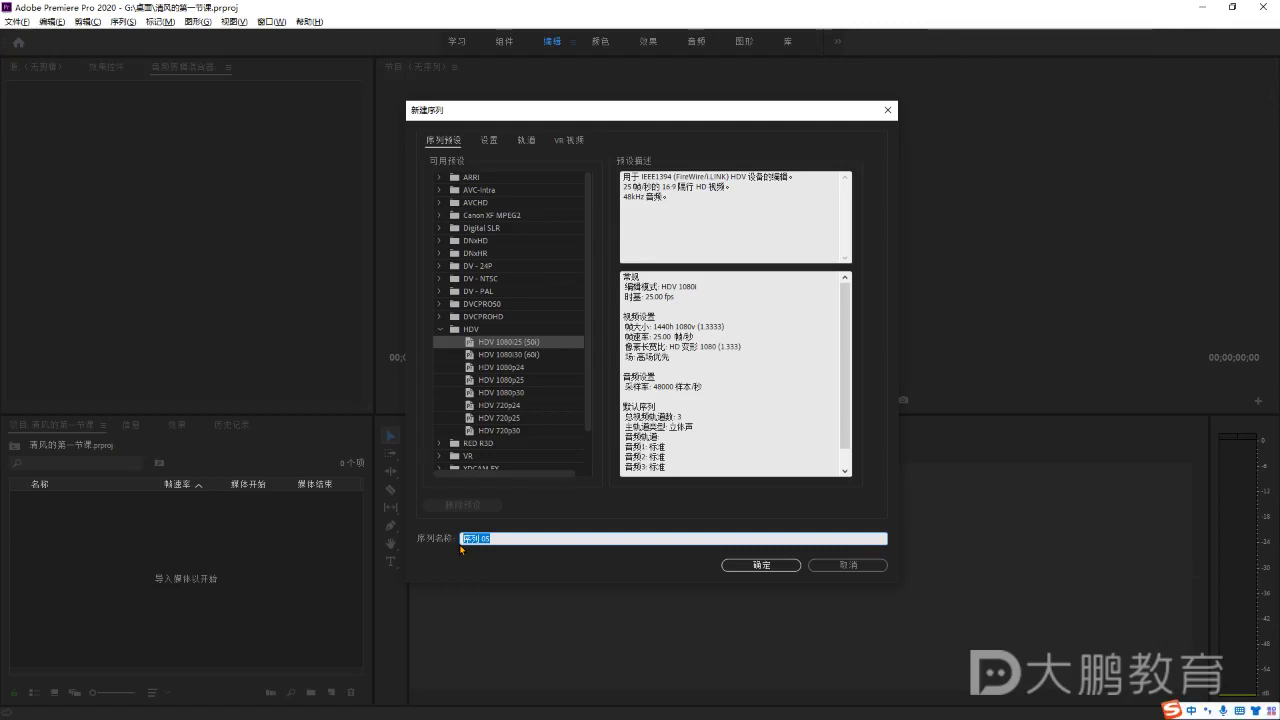
text(清风老师的)
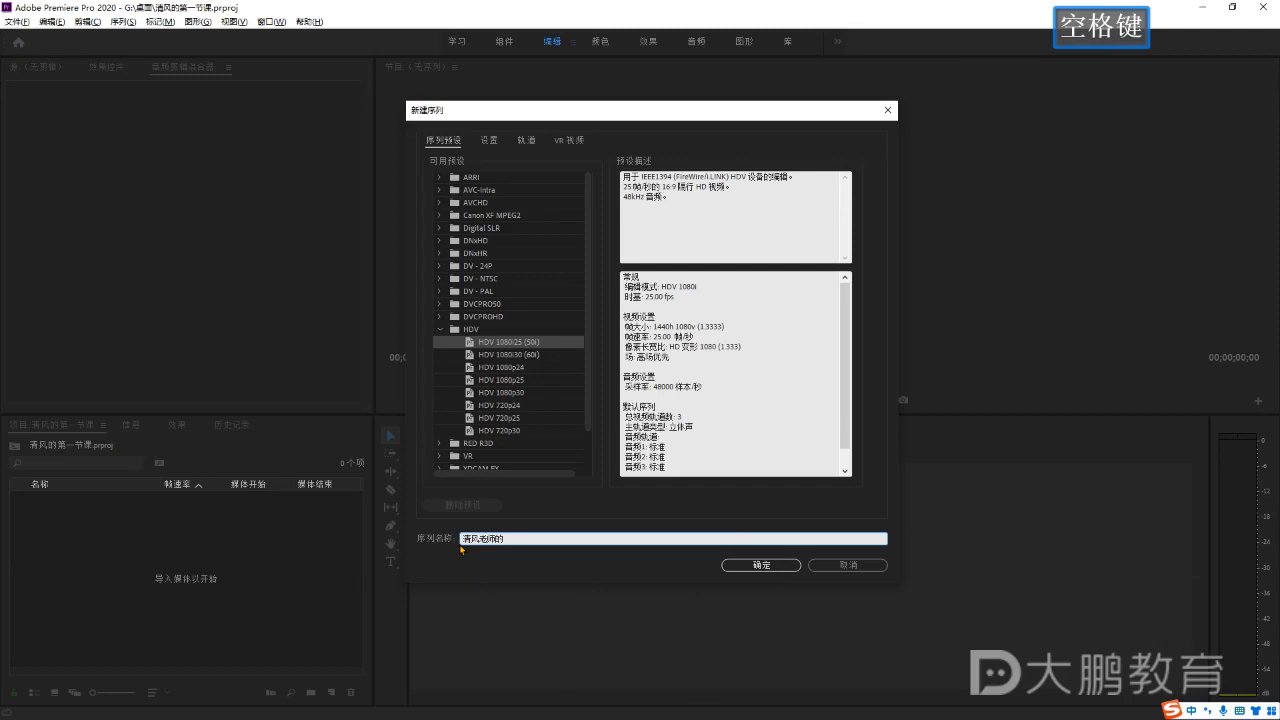
key(BackSpace)
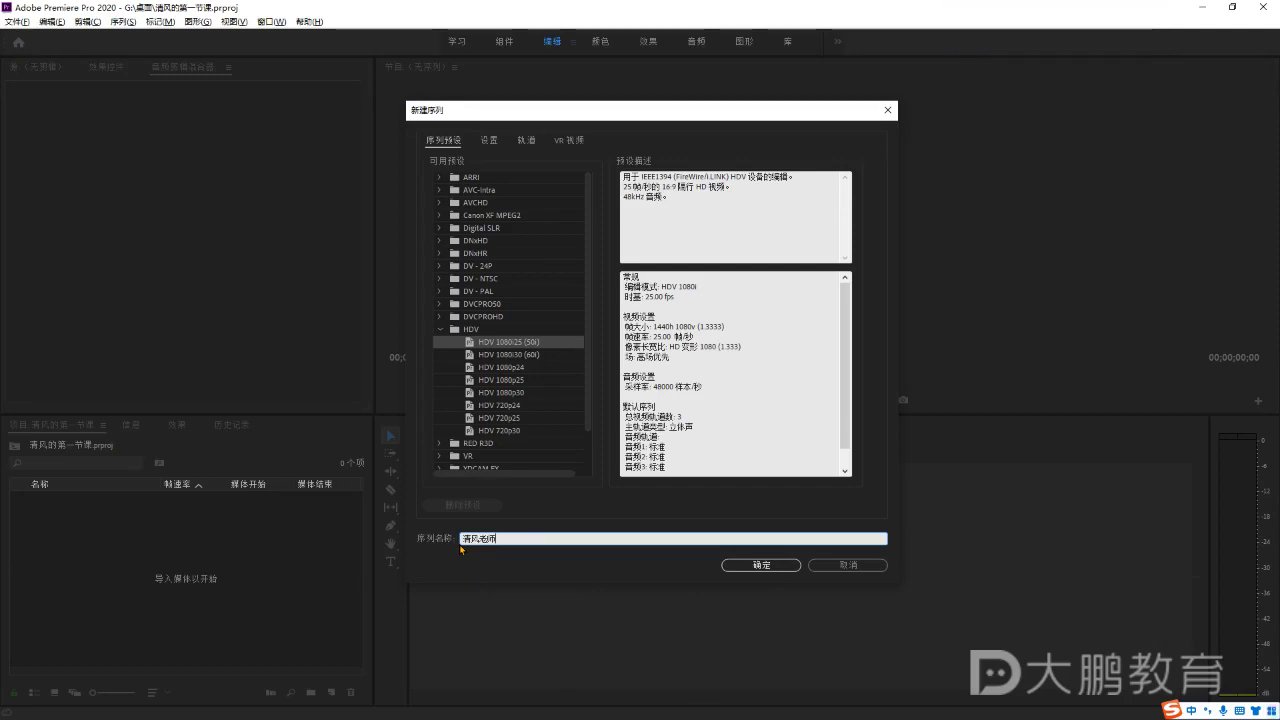
text(hao)
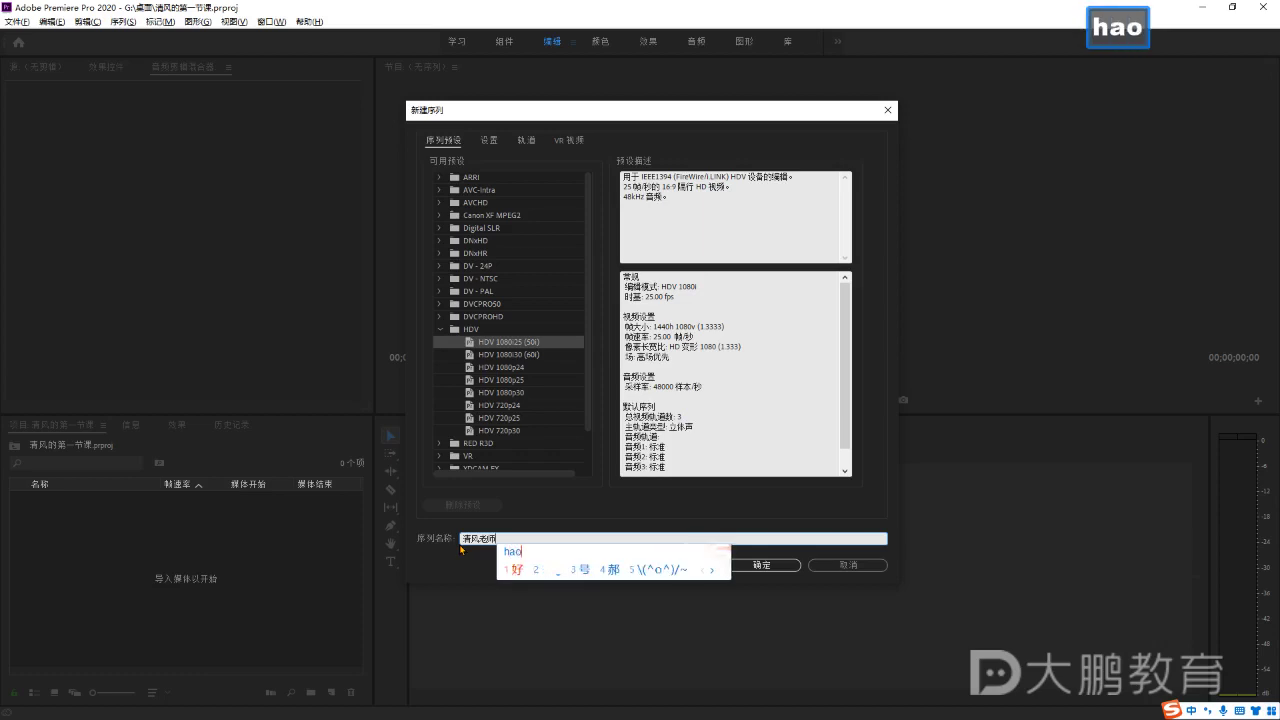
key(space)
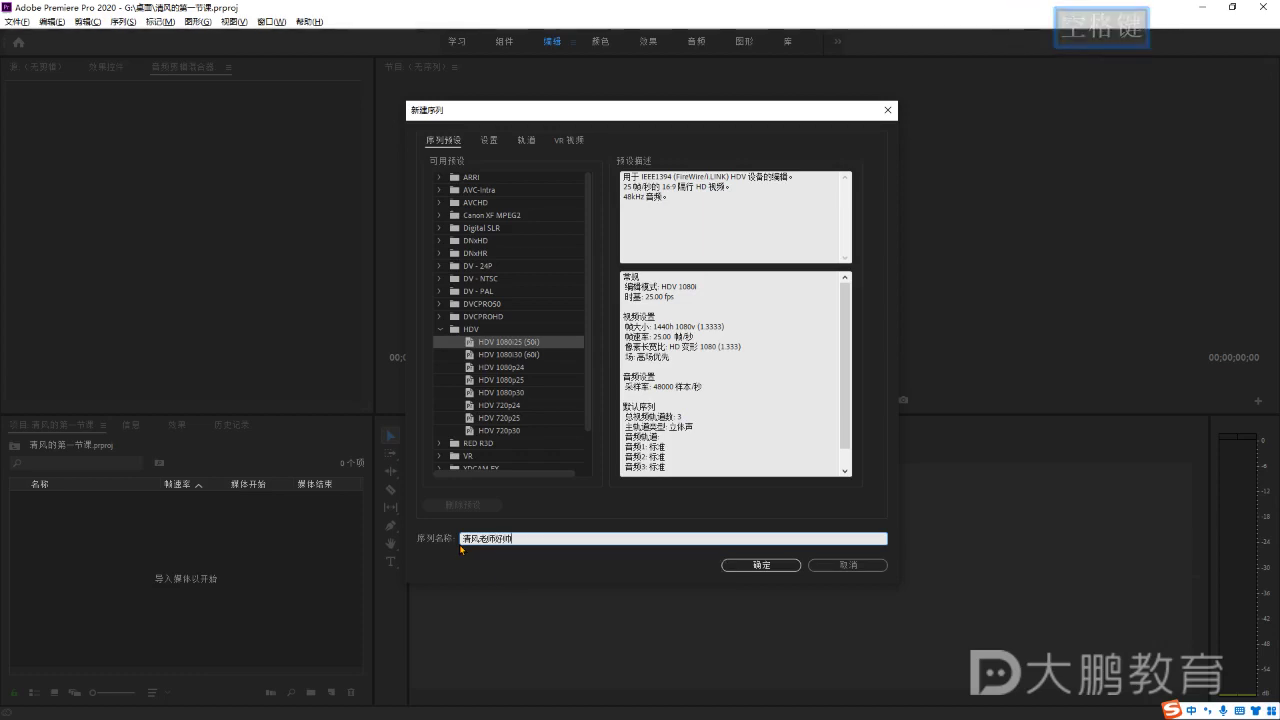
Look through the HDV sequence presets, including HDV 1080p30 and HDV 720p24, and select HDV 720p25.
drag(520, 122, 566, 118)
click(459, 138)
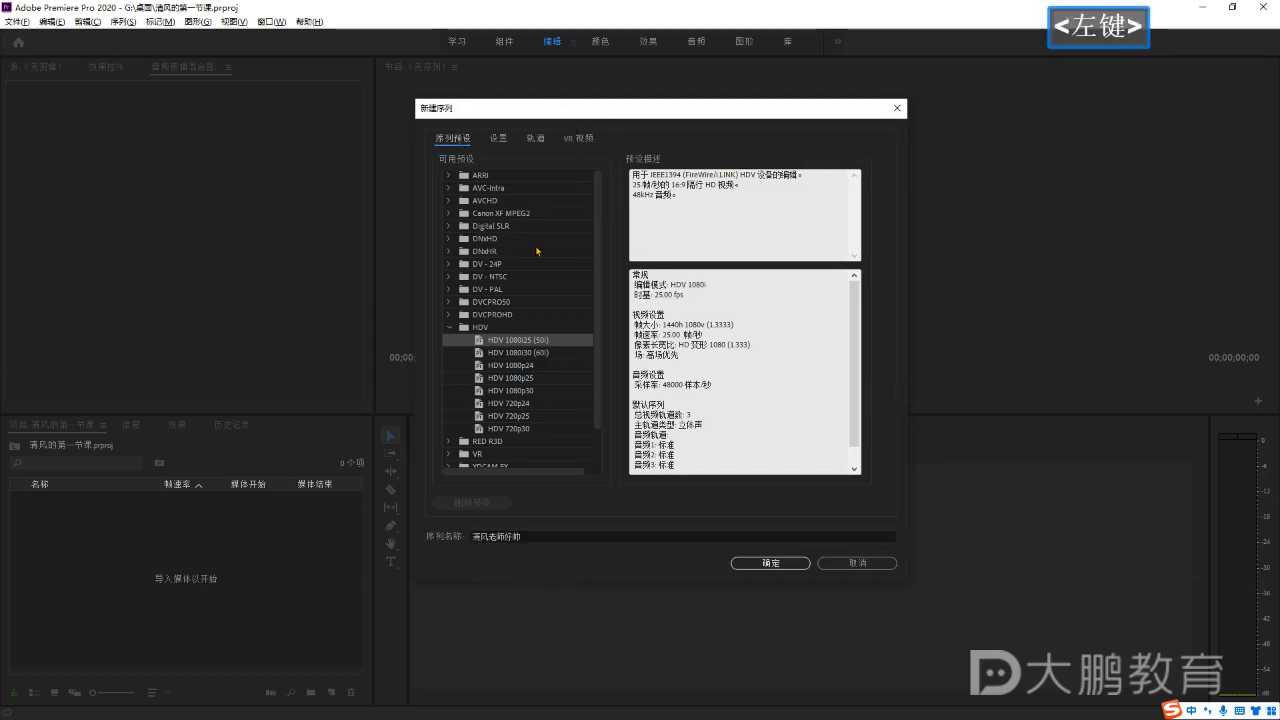
click(519, 390)
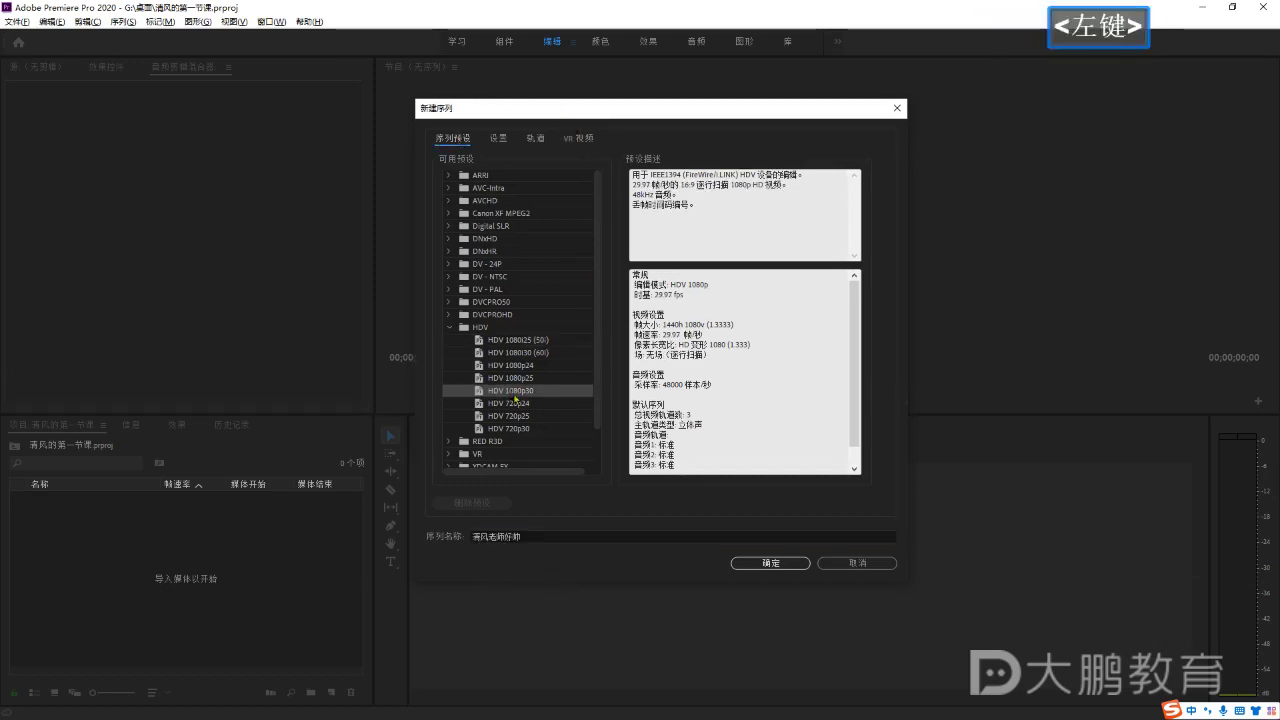
click(520, 404)
click(521, 416)
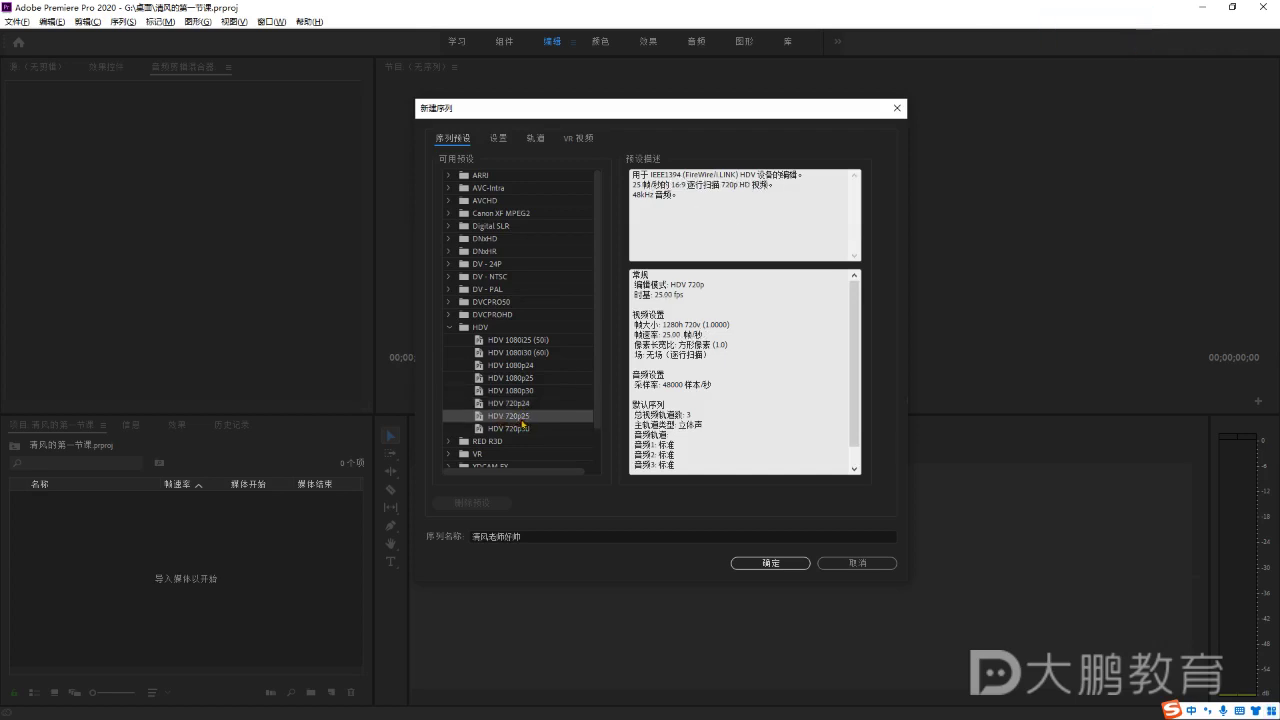
click(517, 418)
scroll(517, 412, down, 1)
scroll(500, 386, up, 1)
Examine the editing mode and timebase in the new sequence's settings, and compare them with the chosen preset.
click(501, 142)
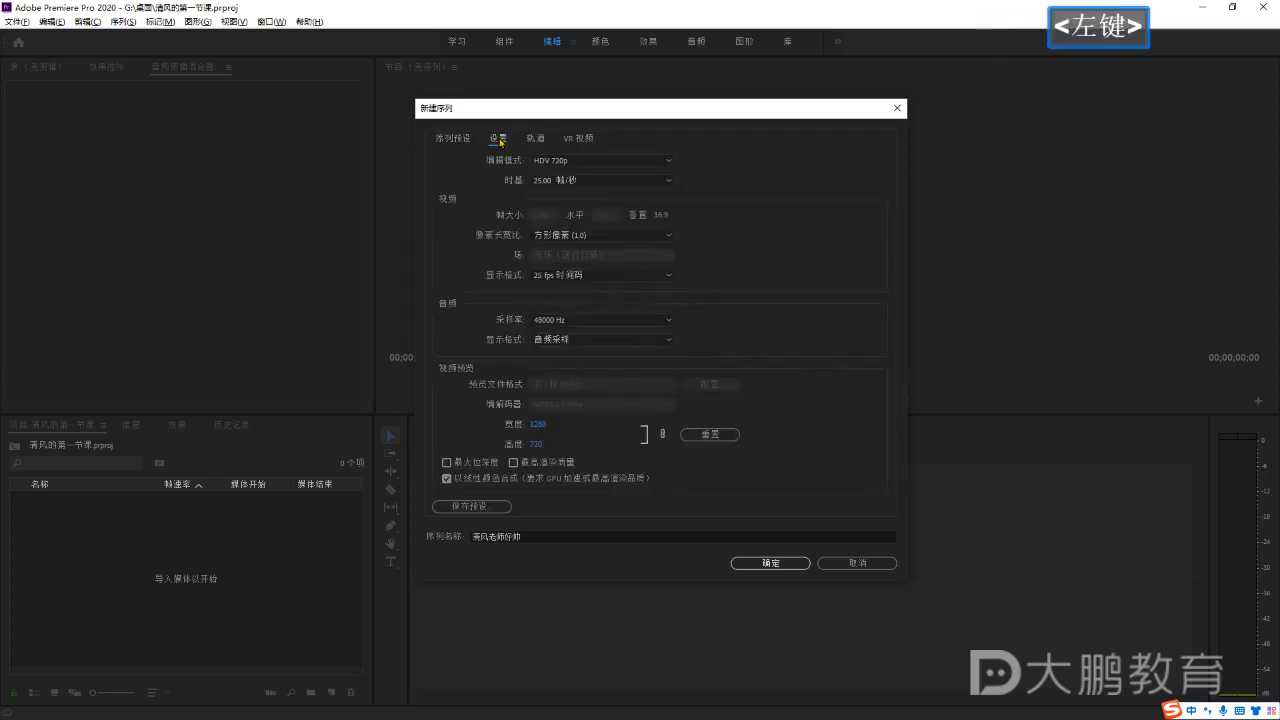
key(ctrl+1)
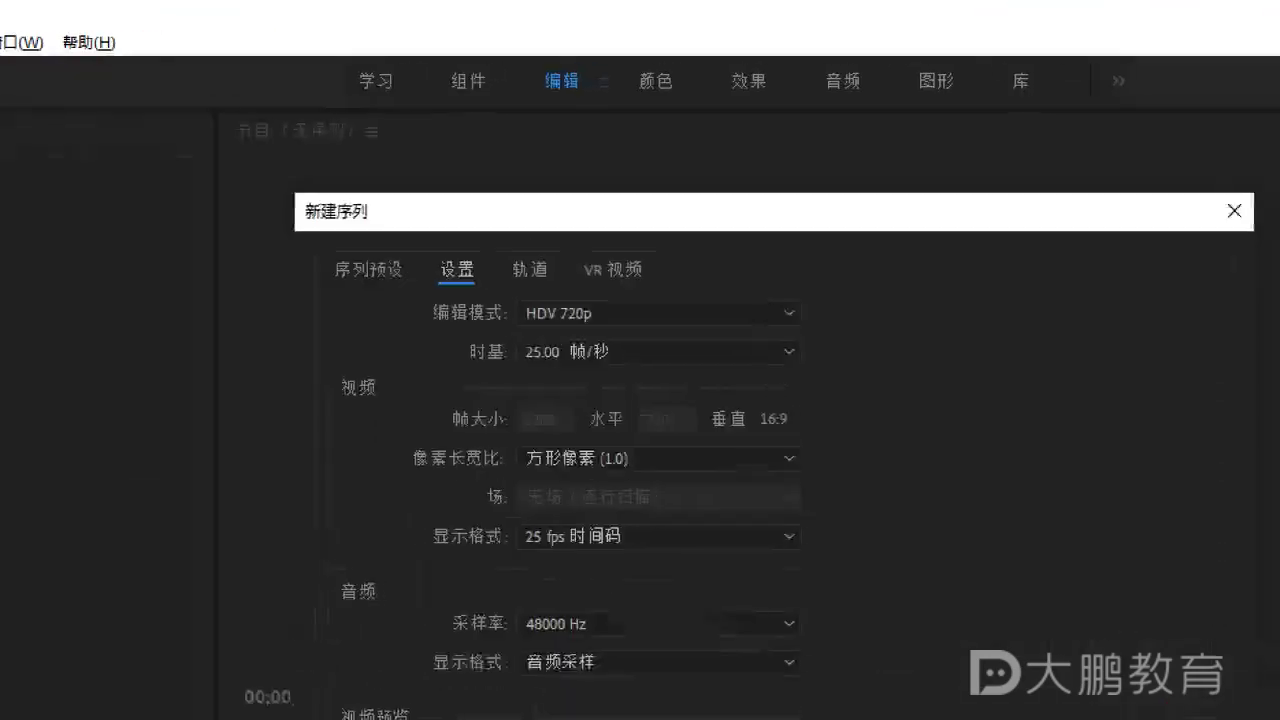
click(588, 410)
mouse_move(352, 252)
mouse_down()
mouse_move(789, 343)
mouse_move(820, 376)
mouse_up()
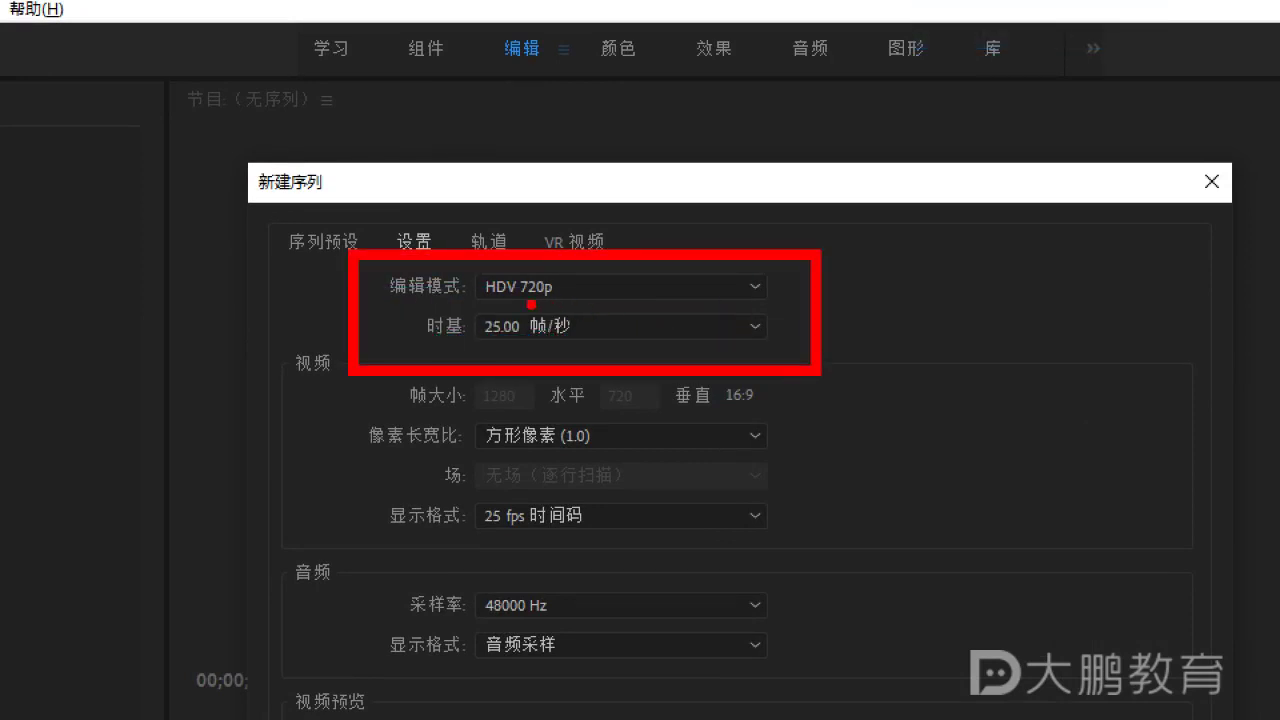
key(Escape)
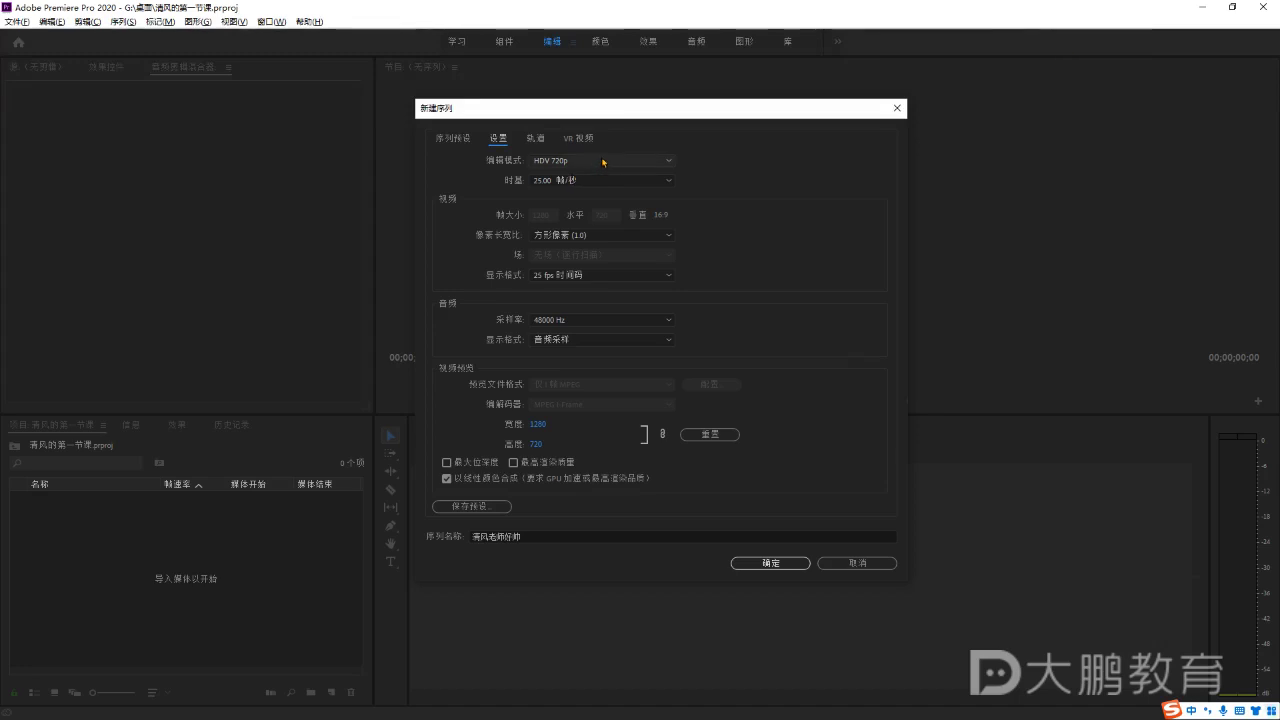
click(452, 138)
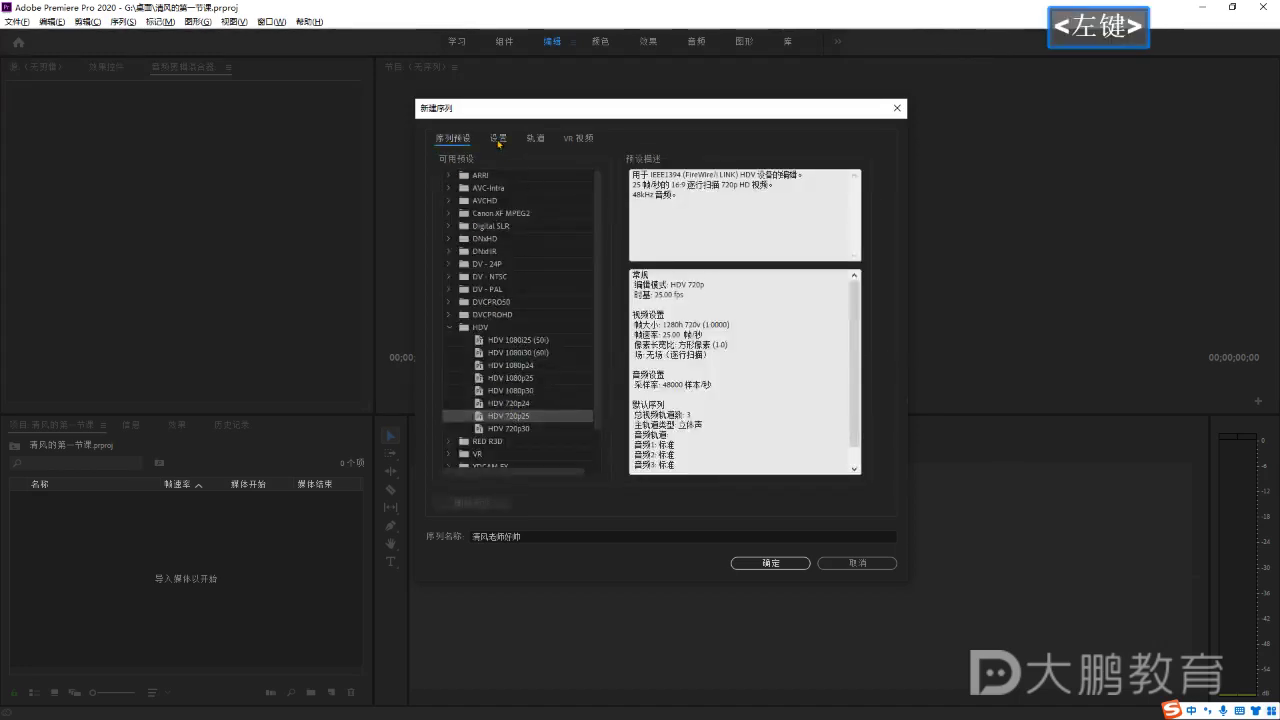
click(498, 139)
Set the new sequence's editing mode to Custom (自定义).
click(590, 161)
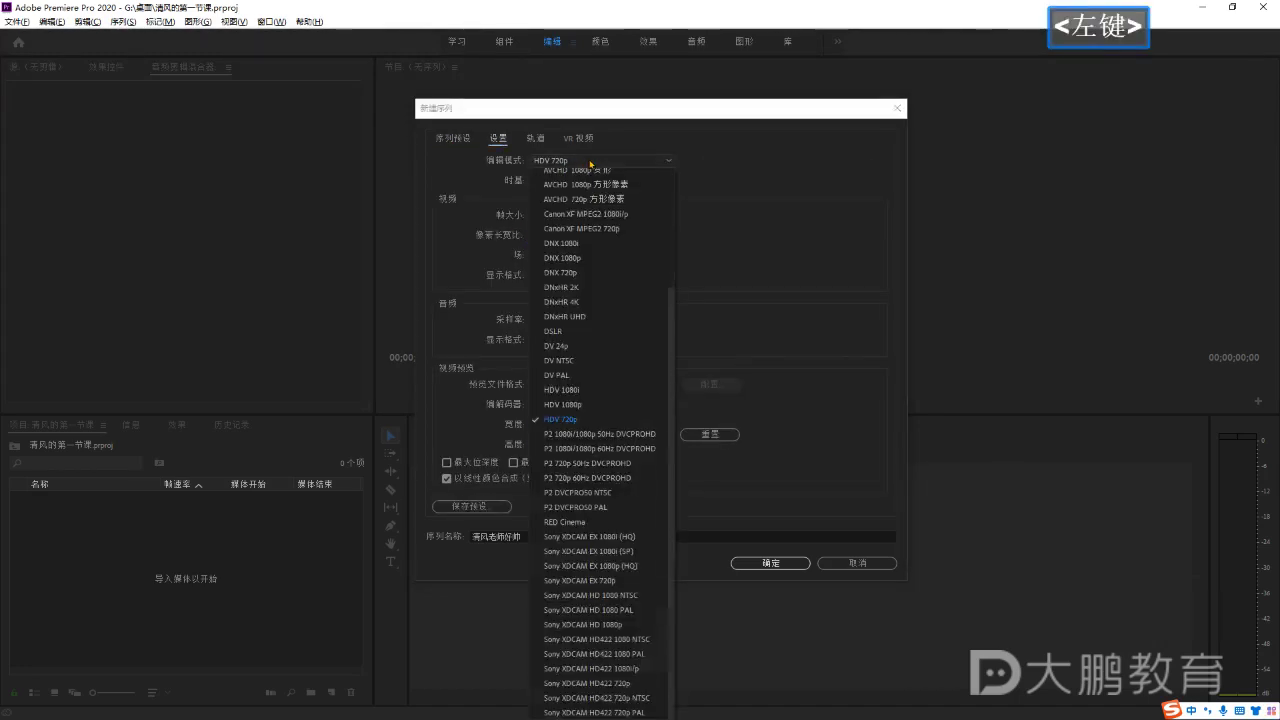
scroll(622, 414, up, 3)
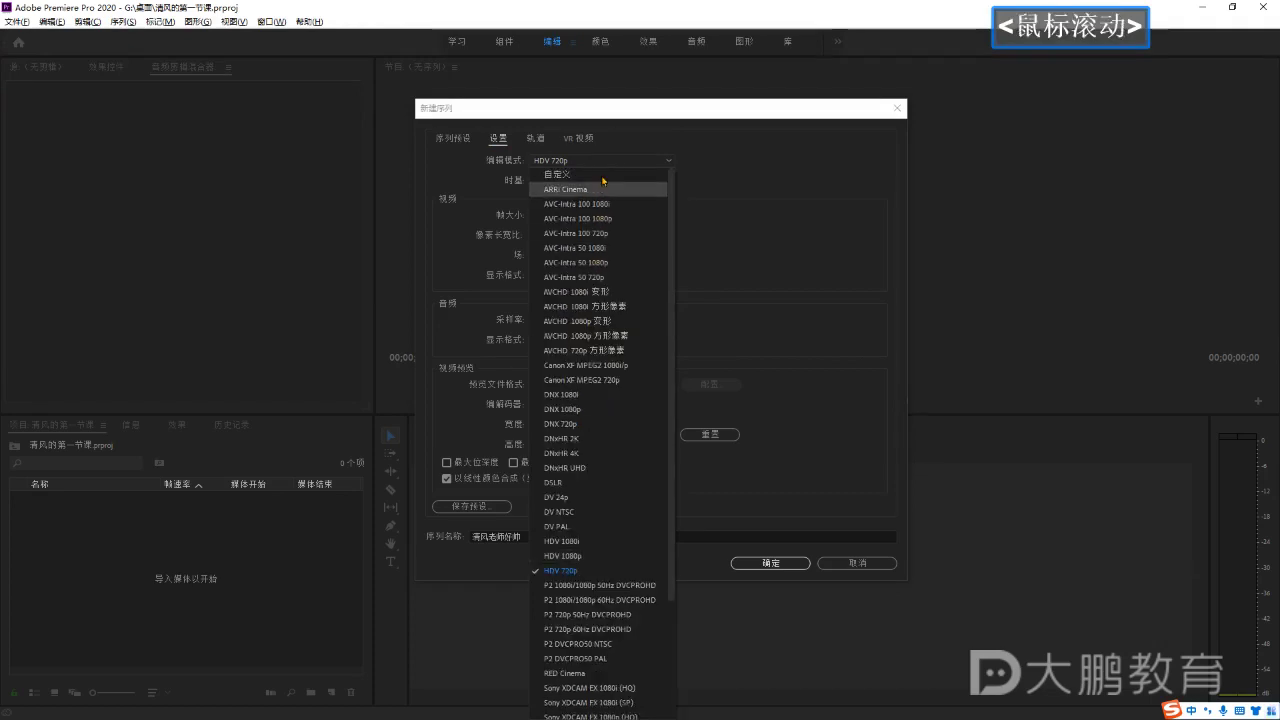
key(ctrl)
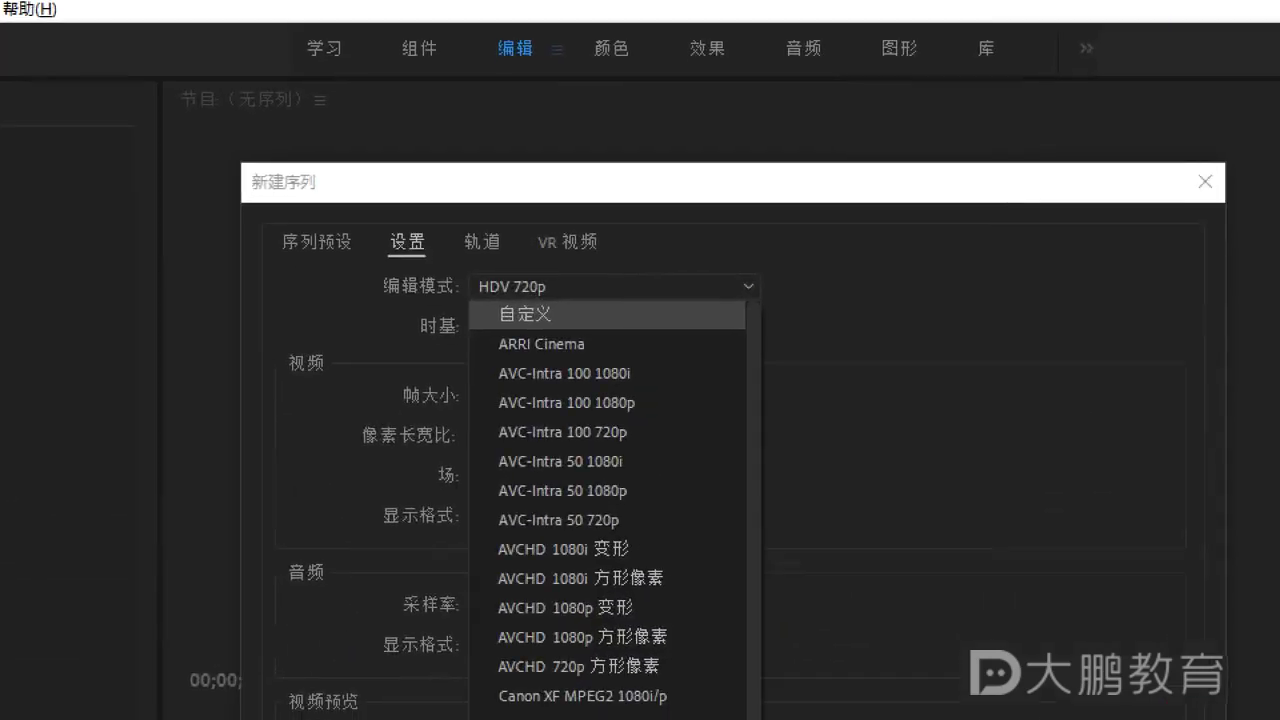
key(ctrl+shift)
mouse_move(738, 318)
mouse_down()
mouse_move(1066, 234)
mouse_move(998, 192)
mouse_up()
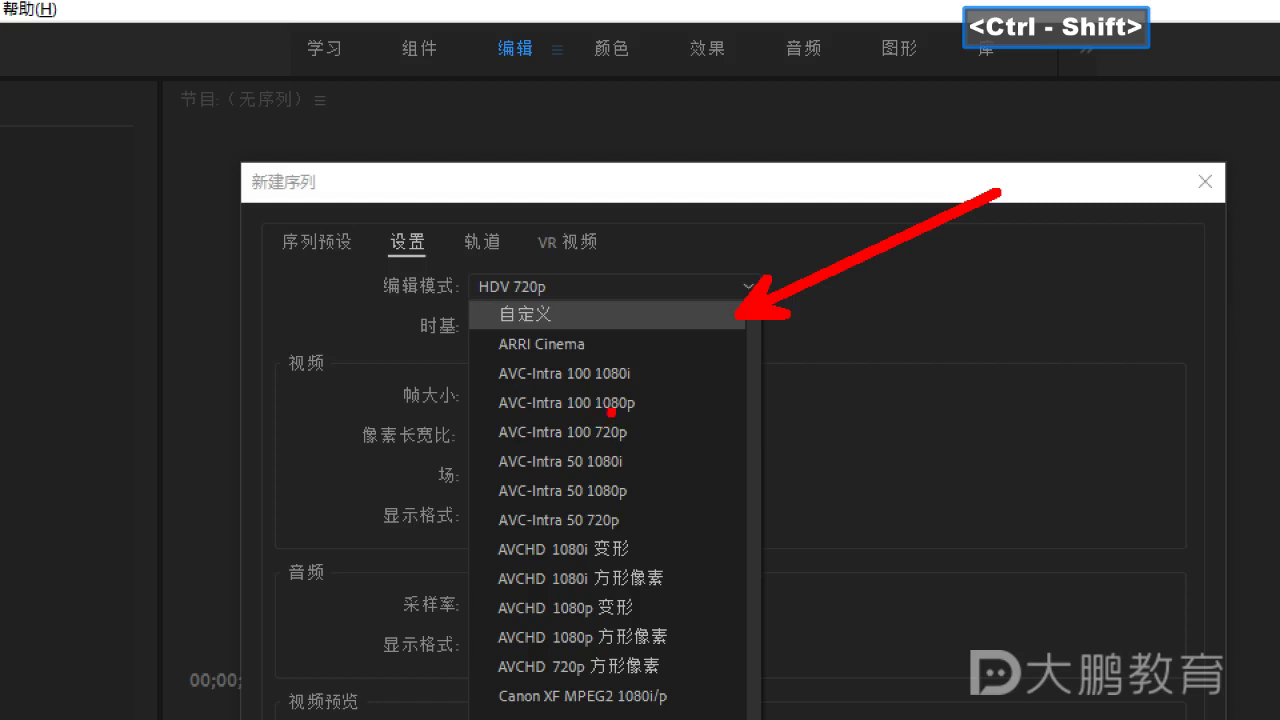
key(Escape)
click(610, 287)
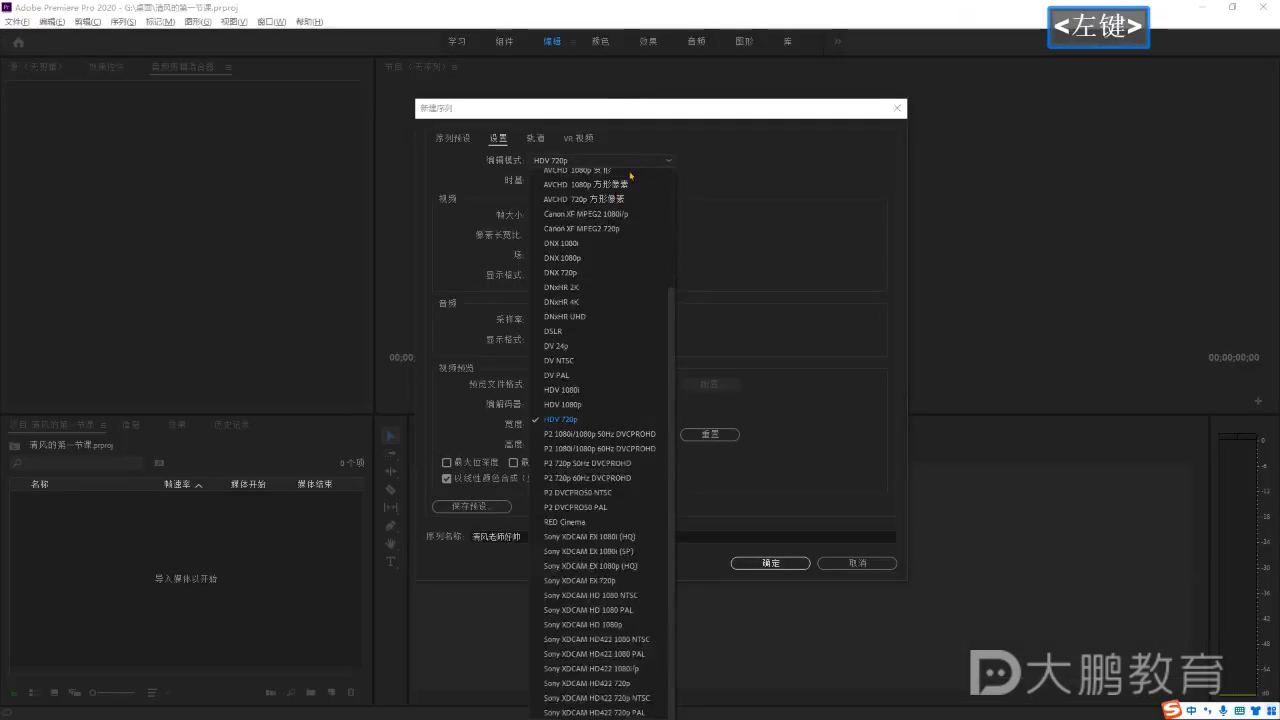
scroll(634, 423, up, 5)
click(588, 175)
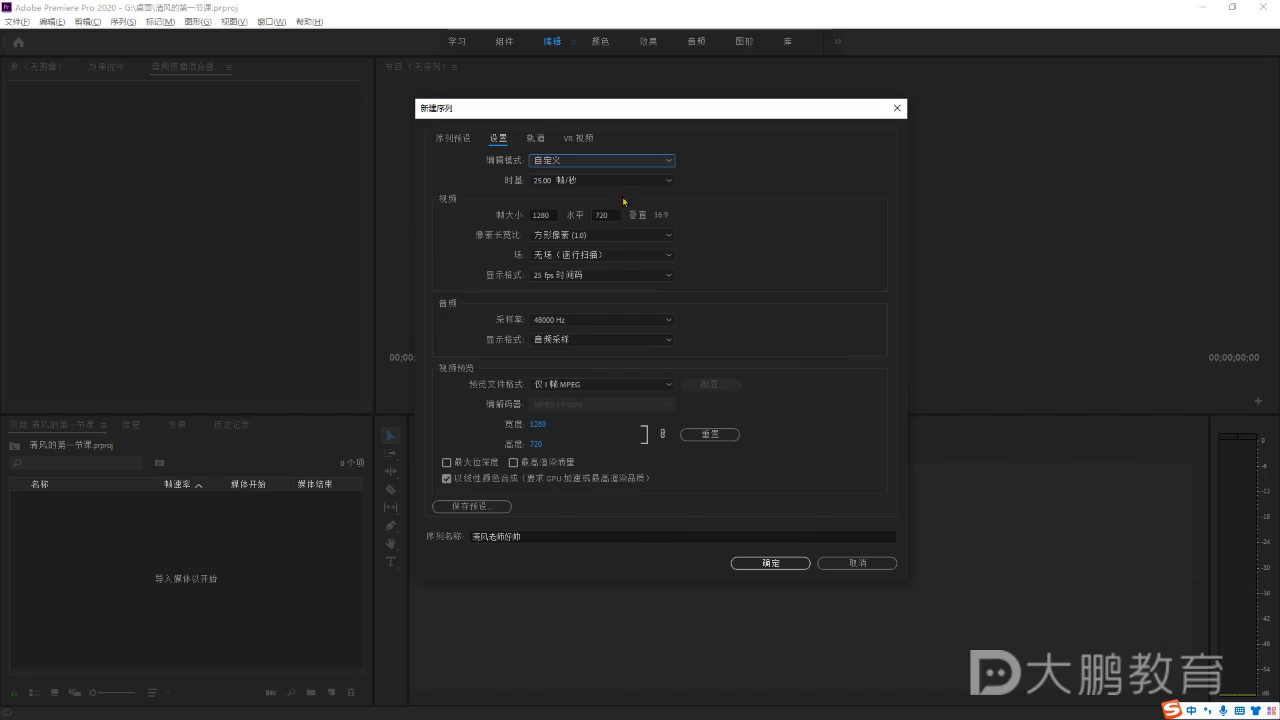
Shift the New Sequence dialog slightly and examine the timebase setting of the custom sequence.
drag(699, 114, 706, 113)
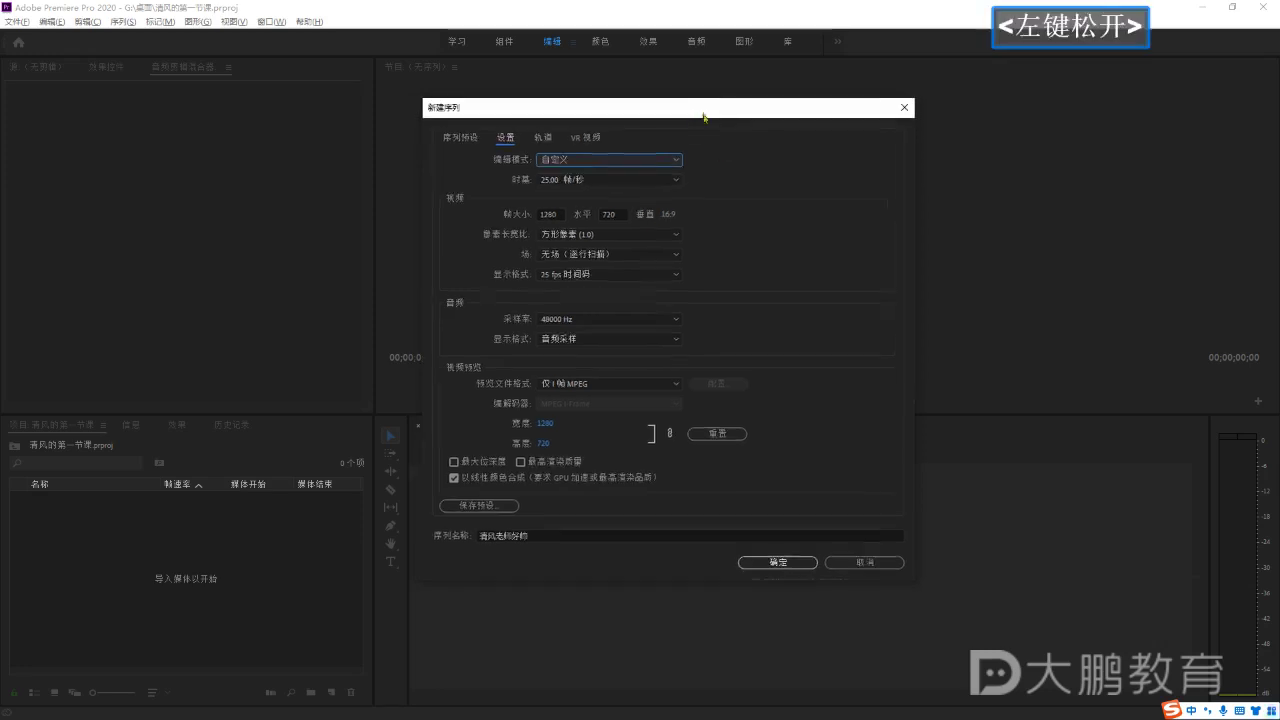
click(749, 223)
key(ctrl)
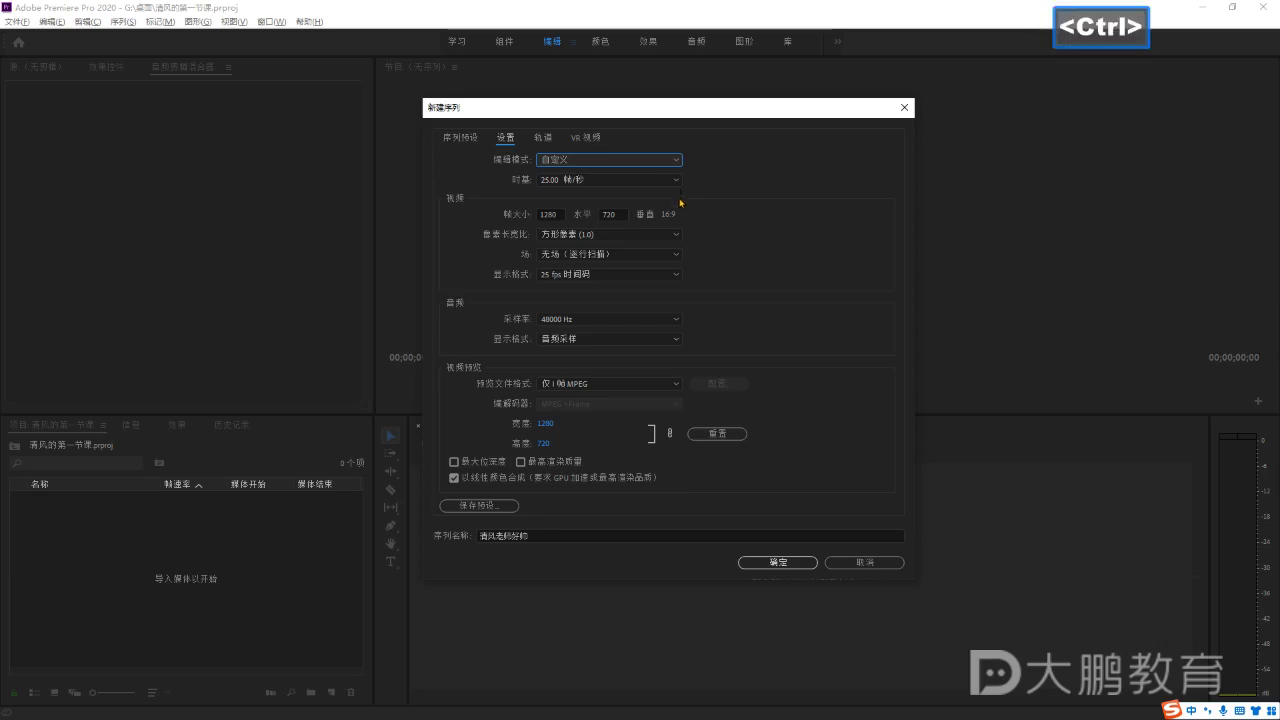
click(442, 326)
key(ctrl)
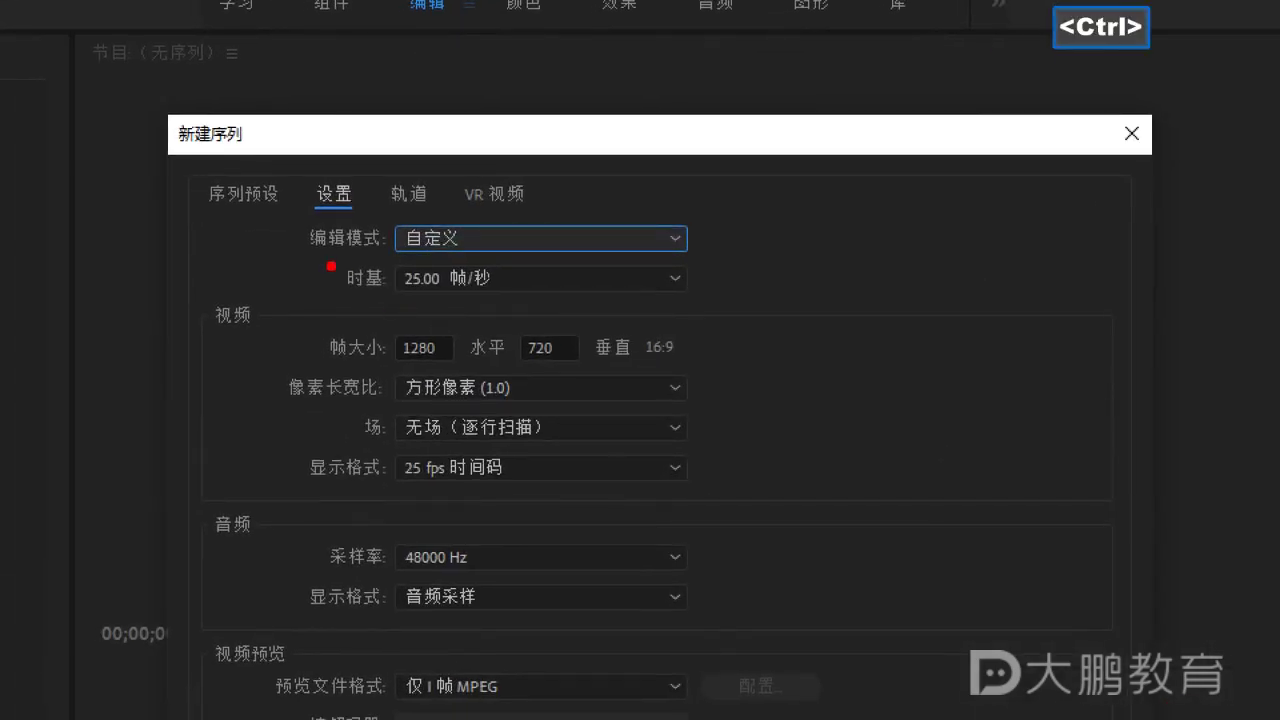
drag(318, 259, 724, 310)
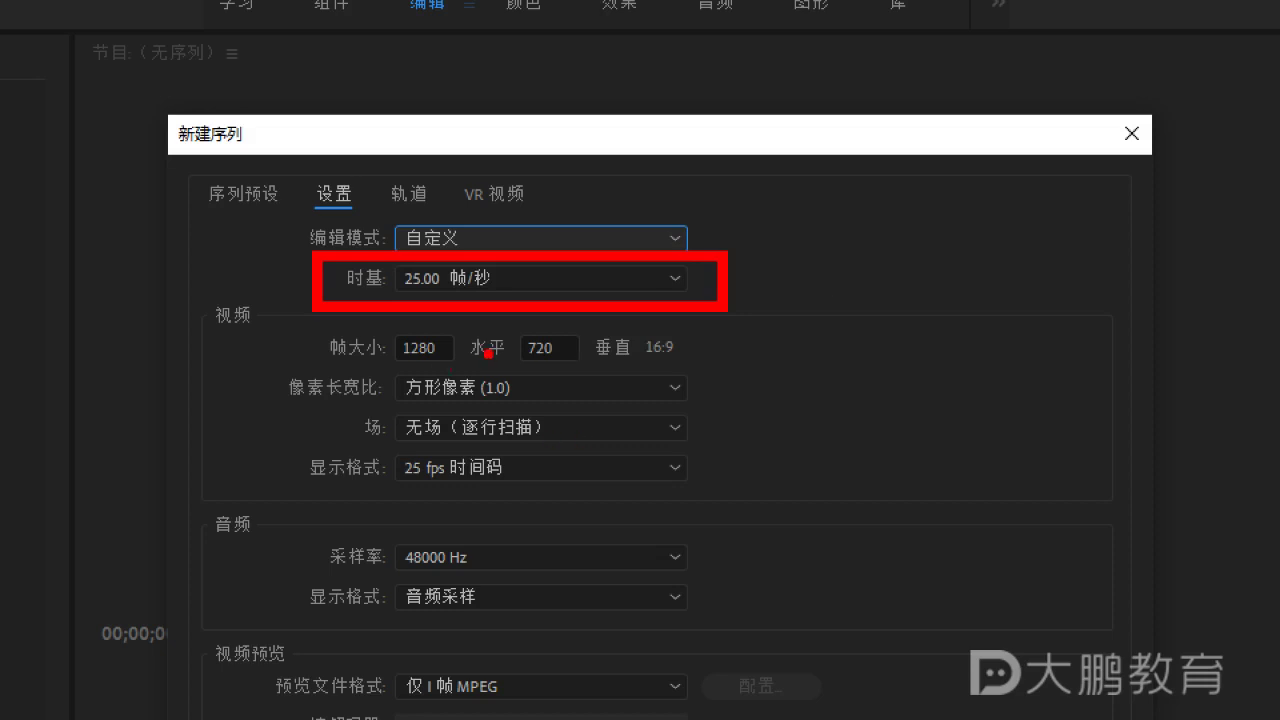
click(460, 295)
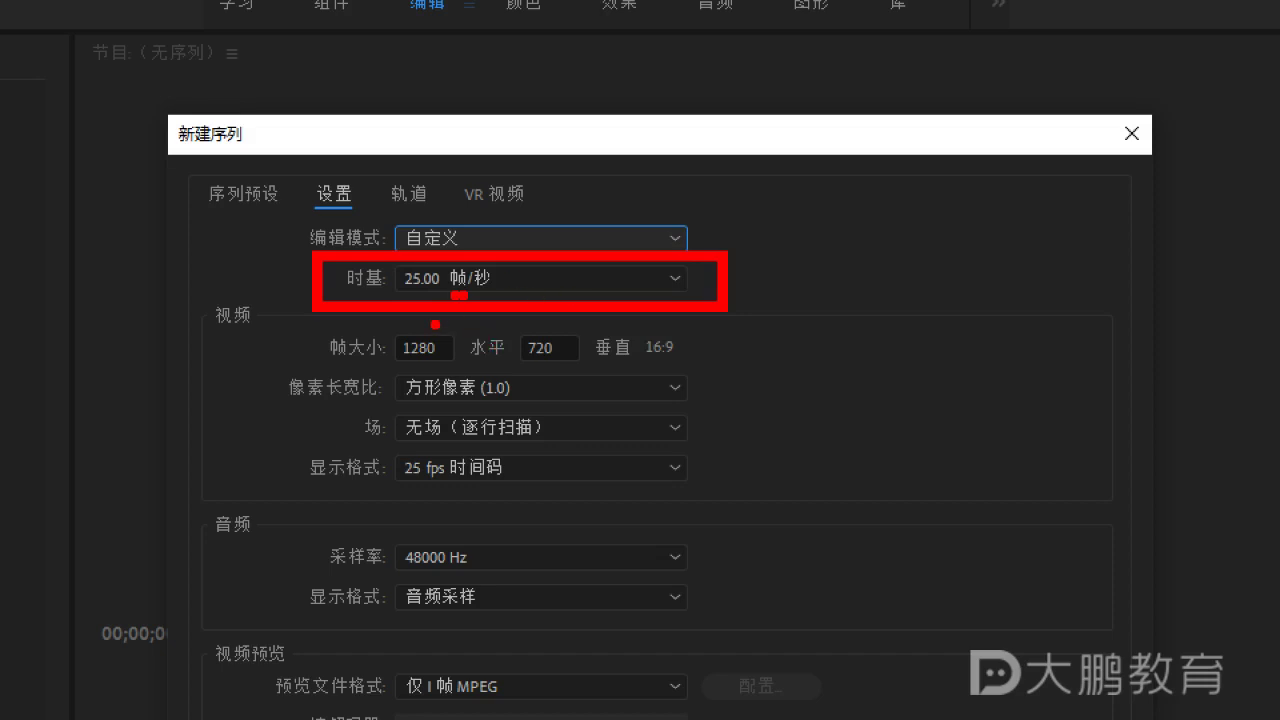
key(Escape)
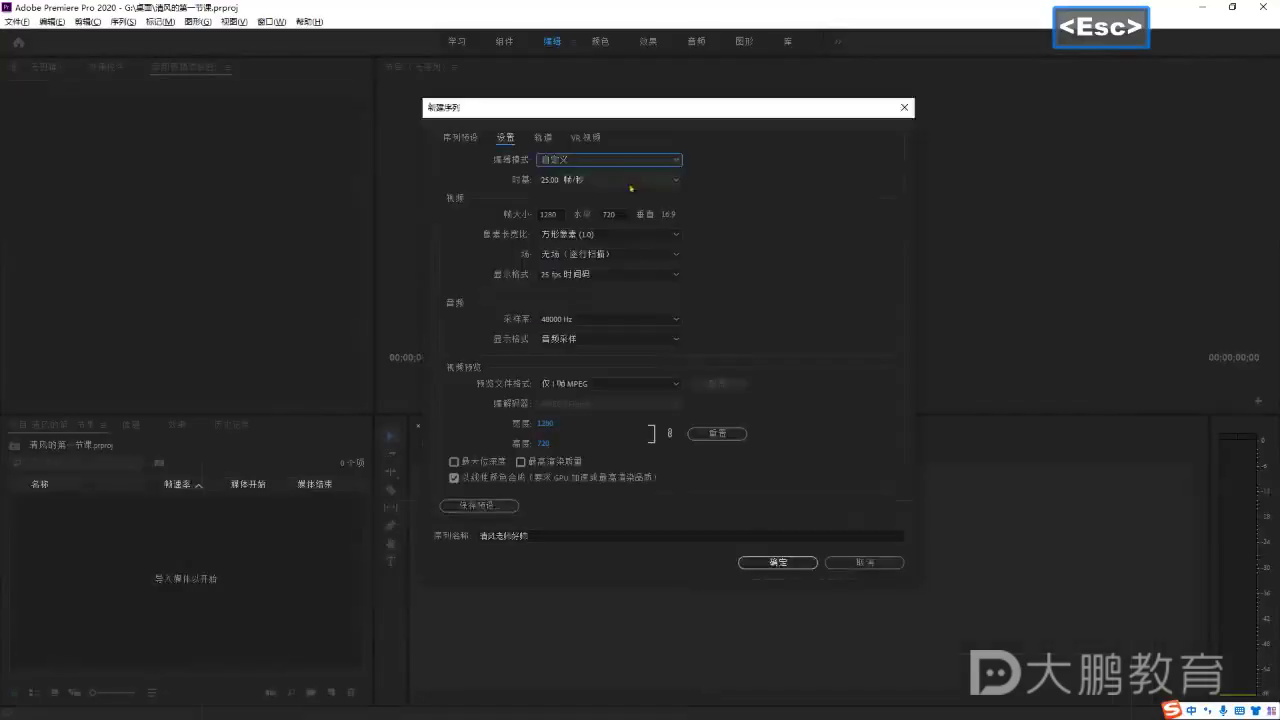
Set the custom sequence's timebase to 60.00 frames per second and examine the setting.
click(631, 180)
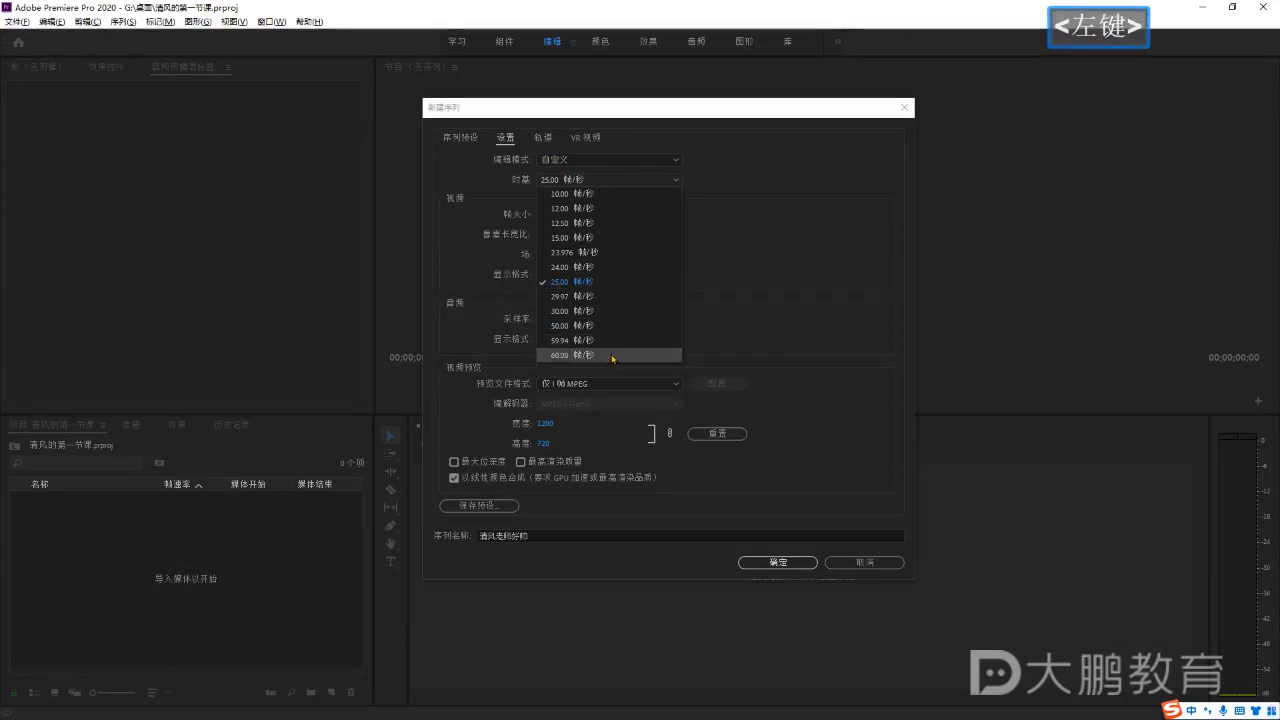
click(612, 355)
key(ctrl+1)
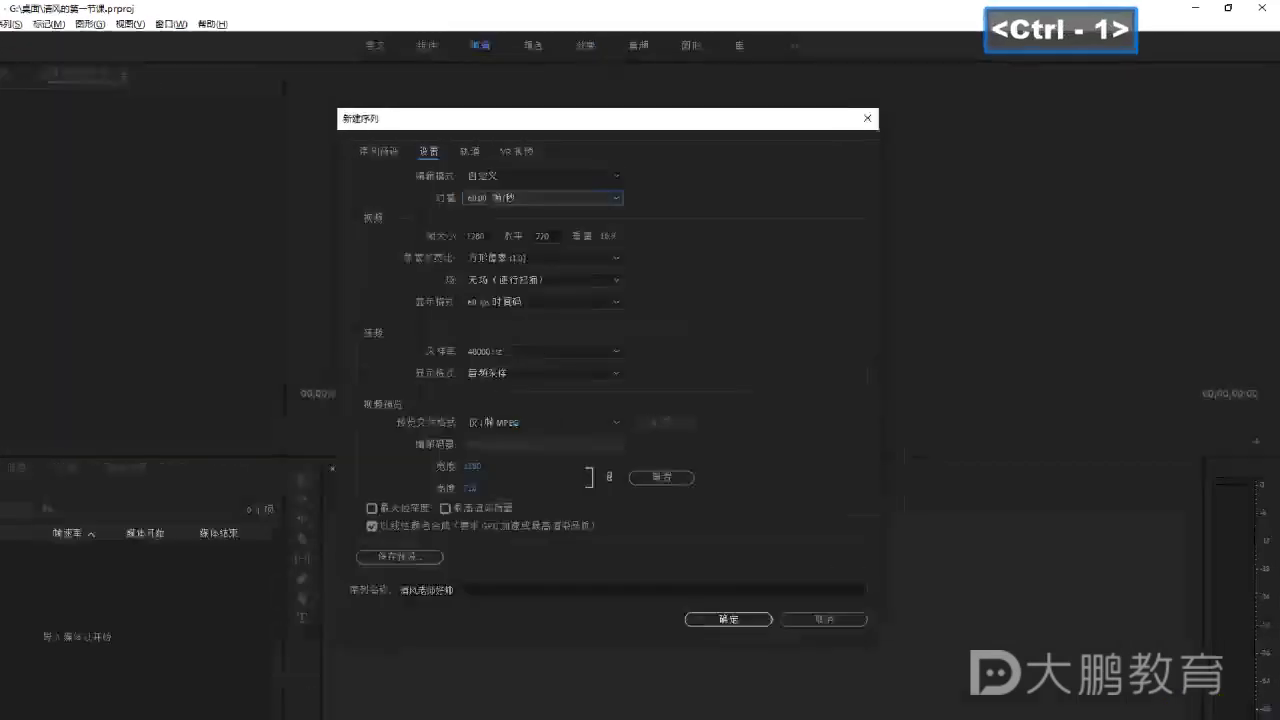
click(459, 207)
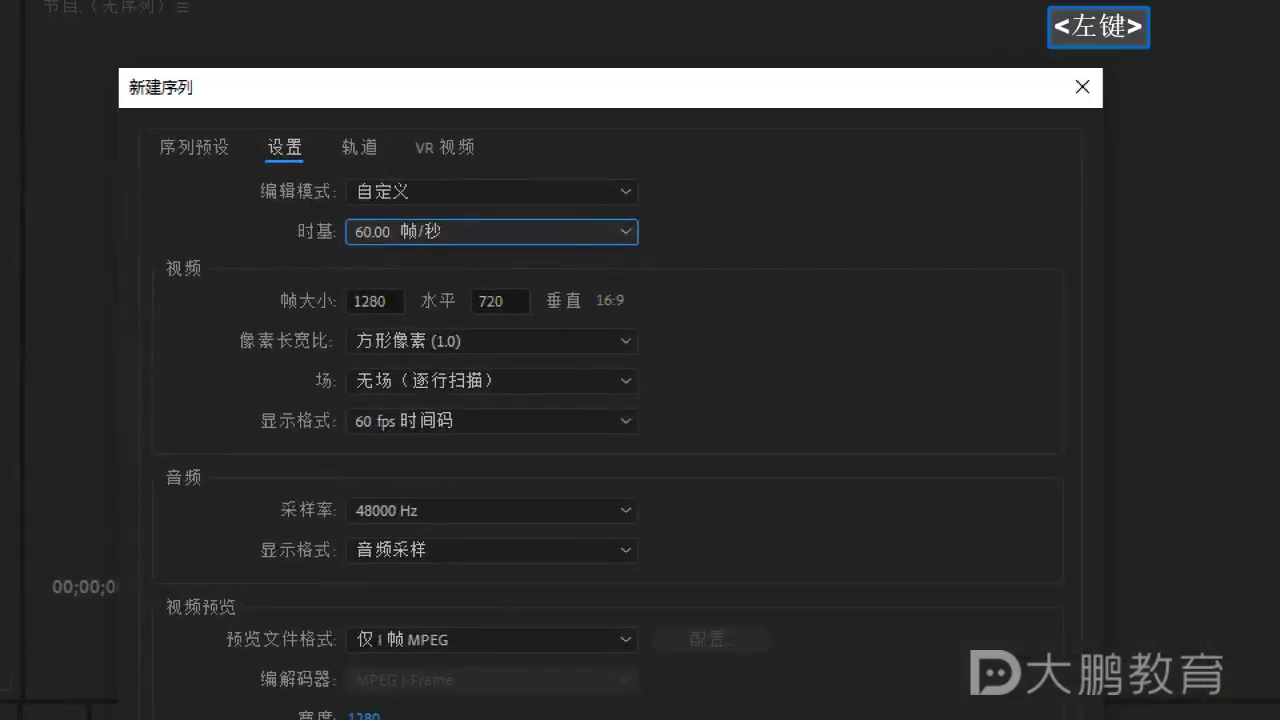
mouse_move(312, 202)
mouse_down()
mouse_move(729, 271)
mouse_move(679, 266)
mouse_up()
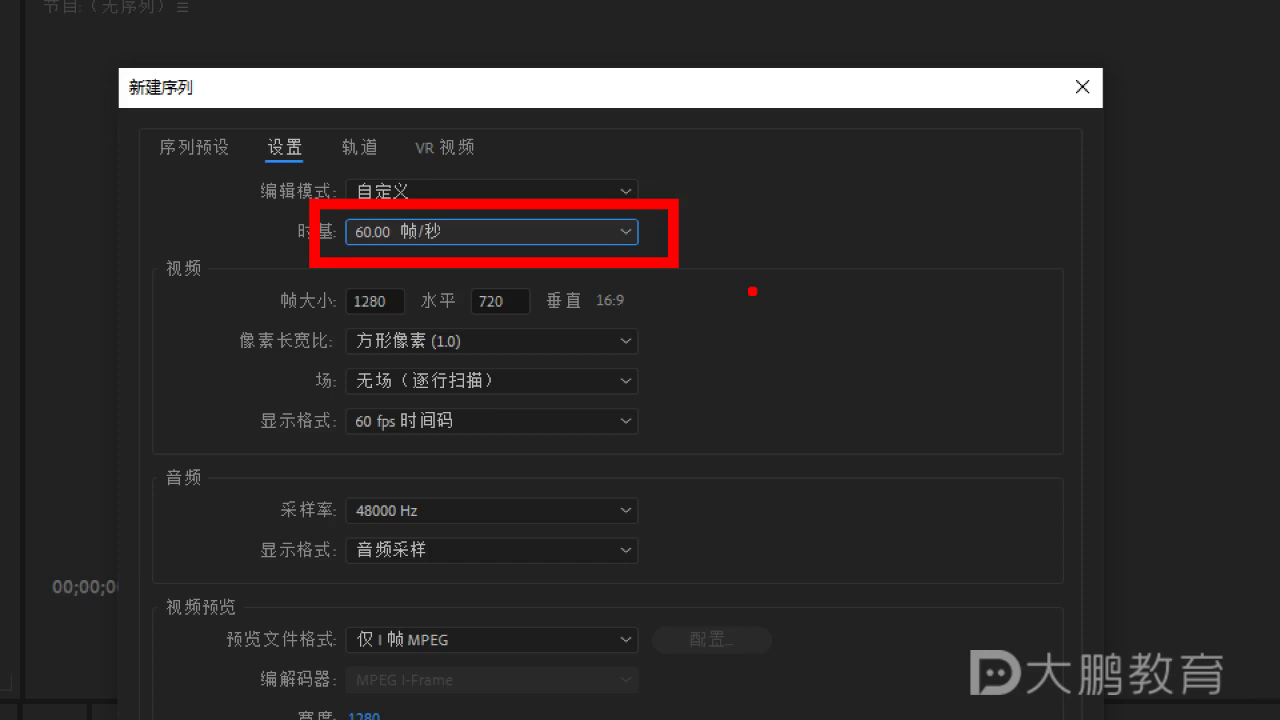
Set the custom sequence's timebase to 25.00 frames per second and shift the New Sequence dialog slightly.
click(519, 236)
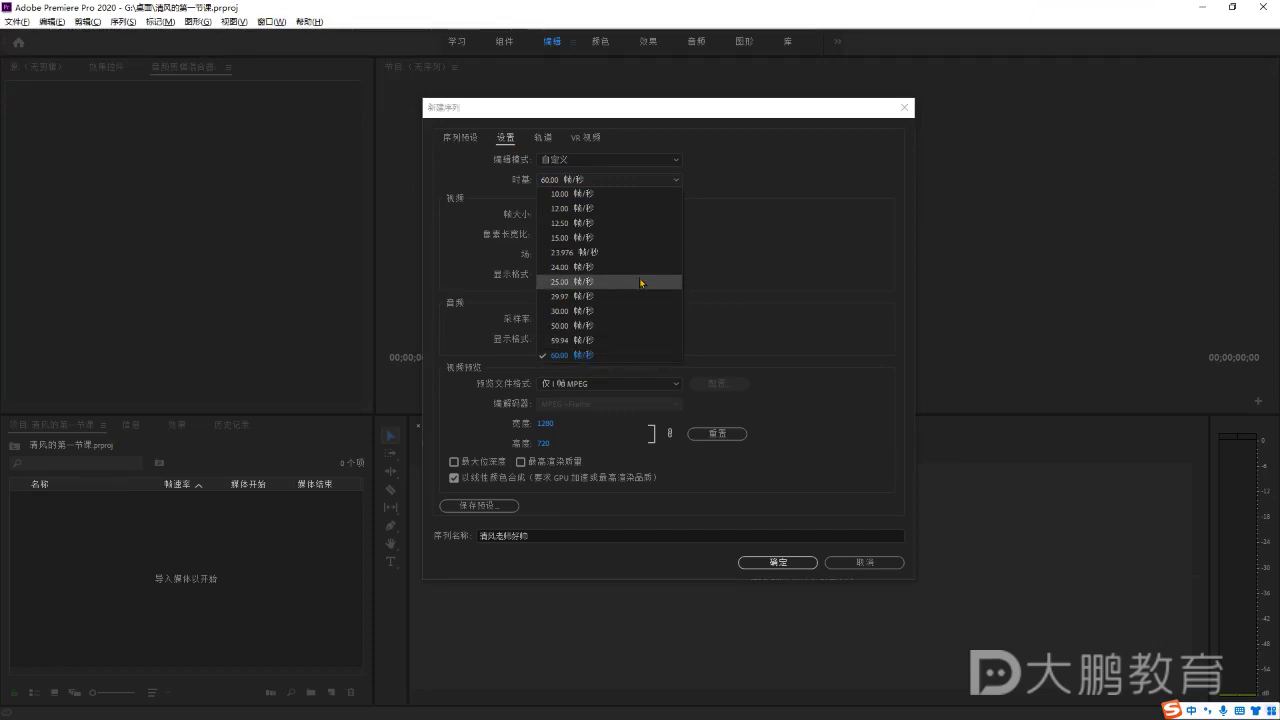
click(604, 284)
drag(673, 110, 643, 114)
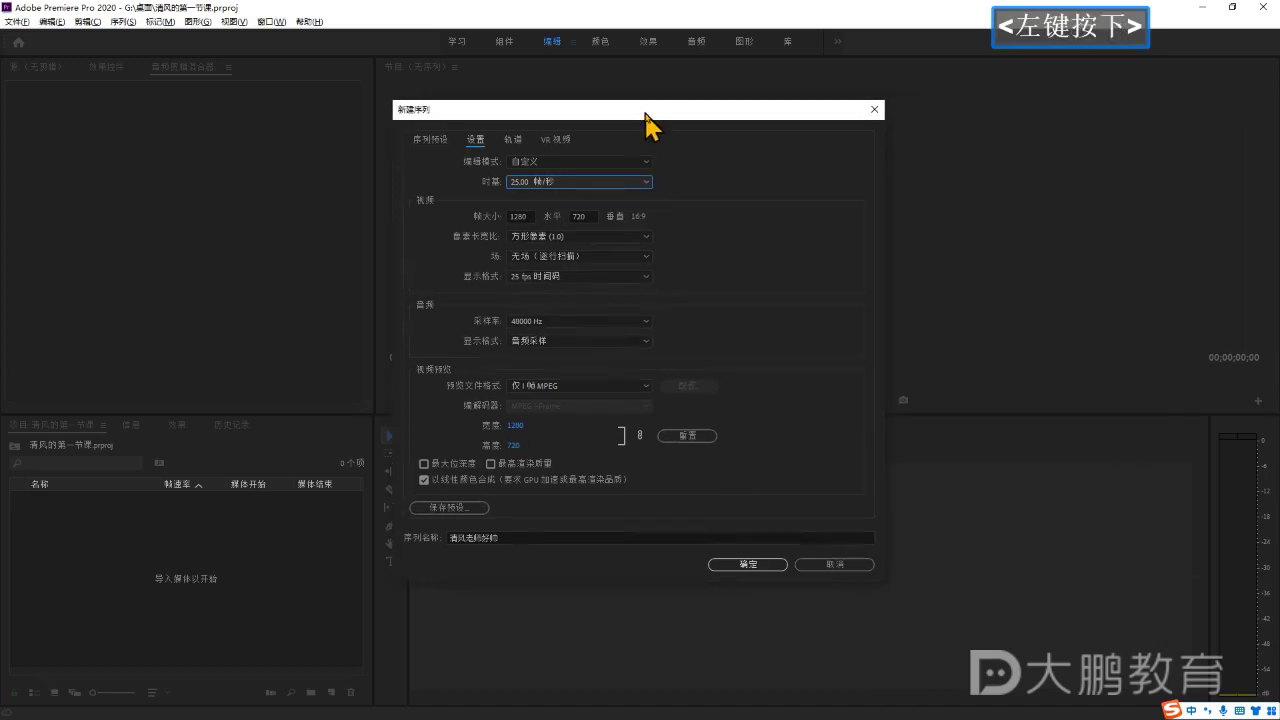
click(640, 183)
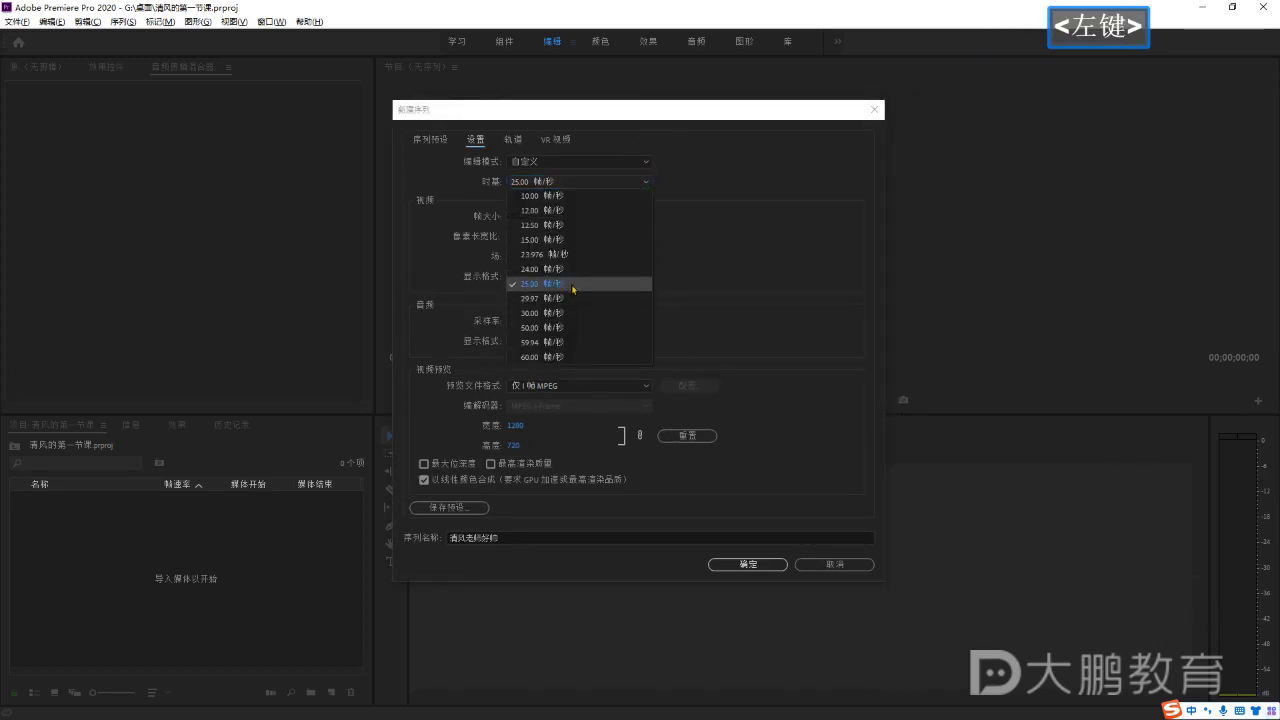
click(575, 285)
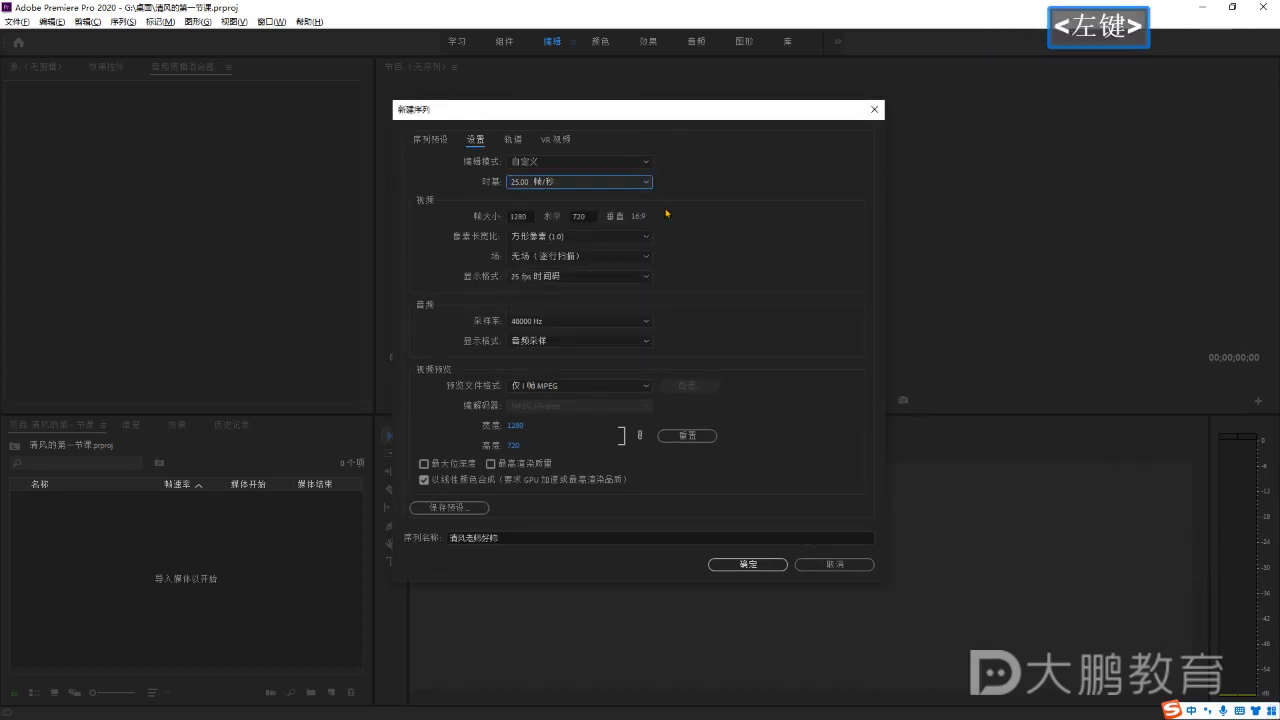
Switch the timebase to 60.00 frames per second and back to 25.00 to compare the two settings.
click(646, 182)
click(585, 358)
click(634, 184)
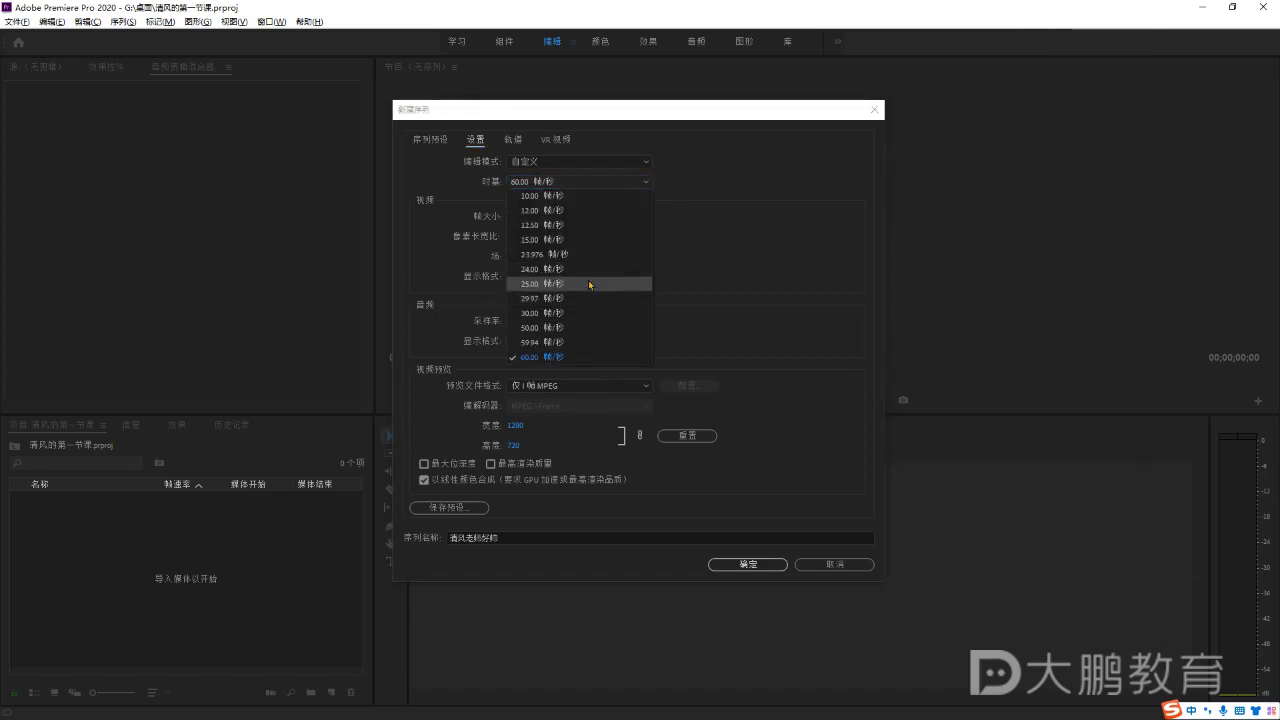
click(586, 284)
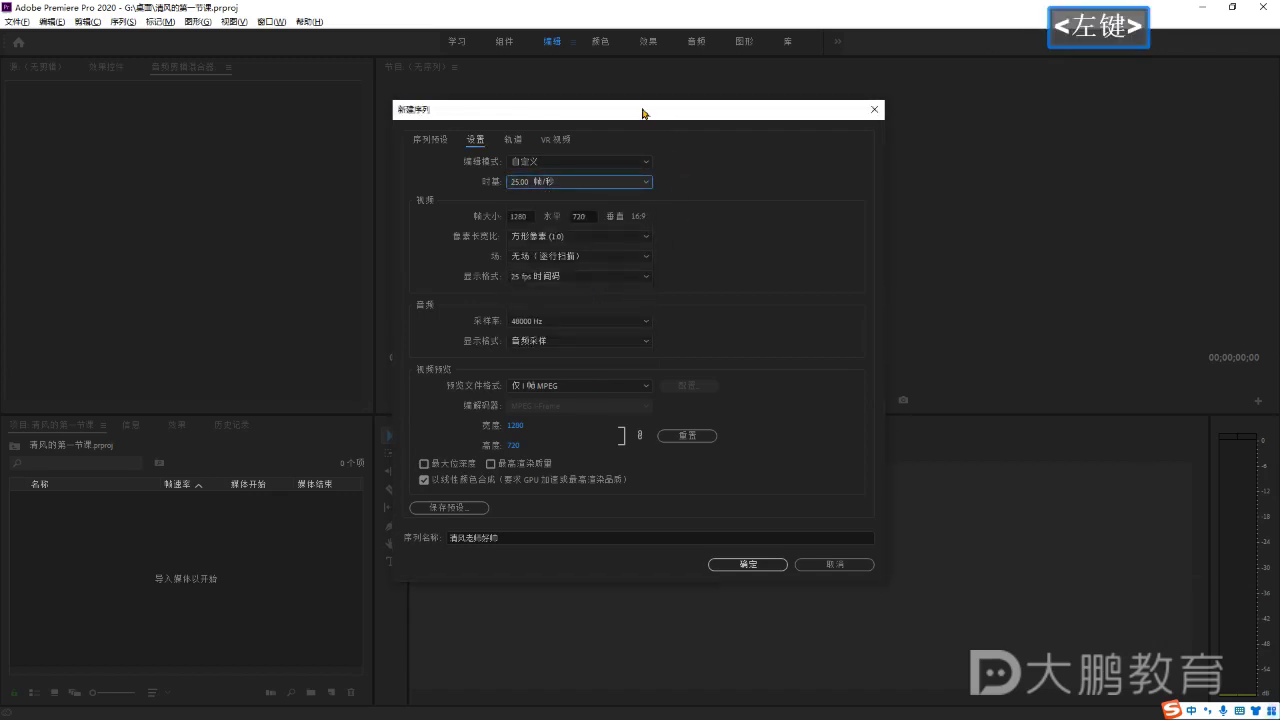
drag(642, 112, 656, 111)
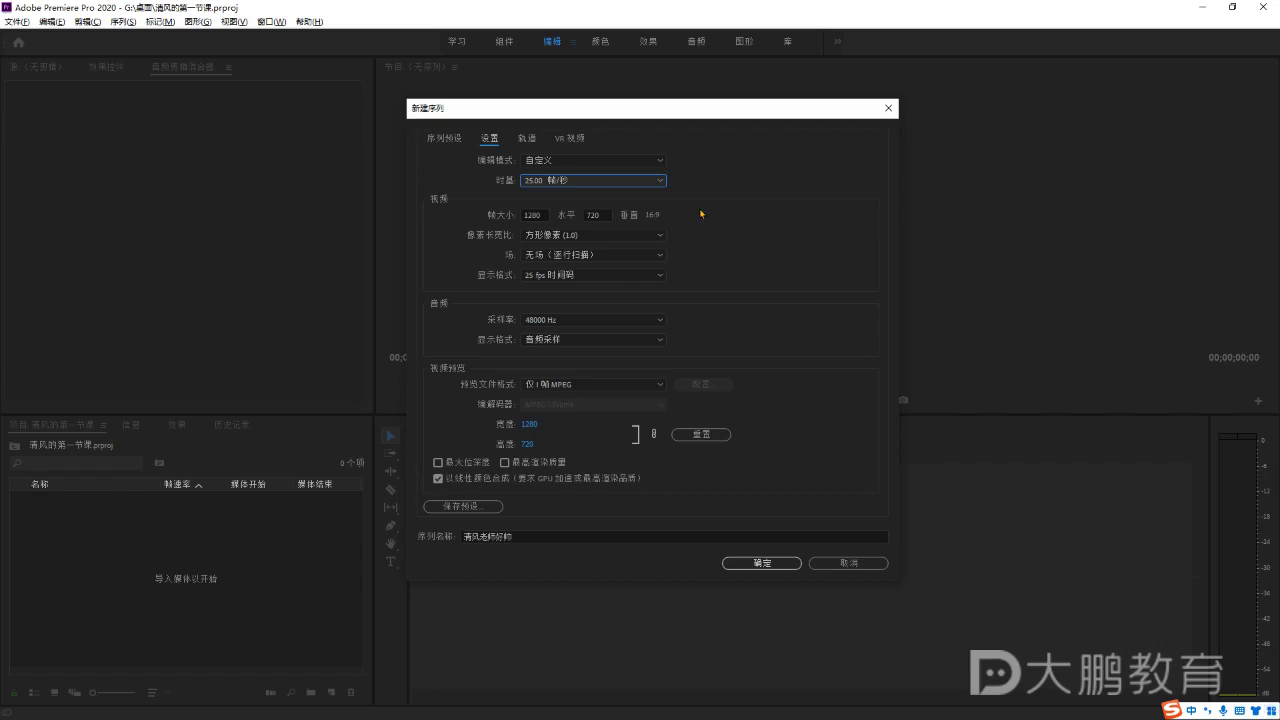
click(648, 185)
click(548, 282)
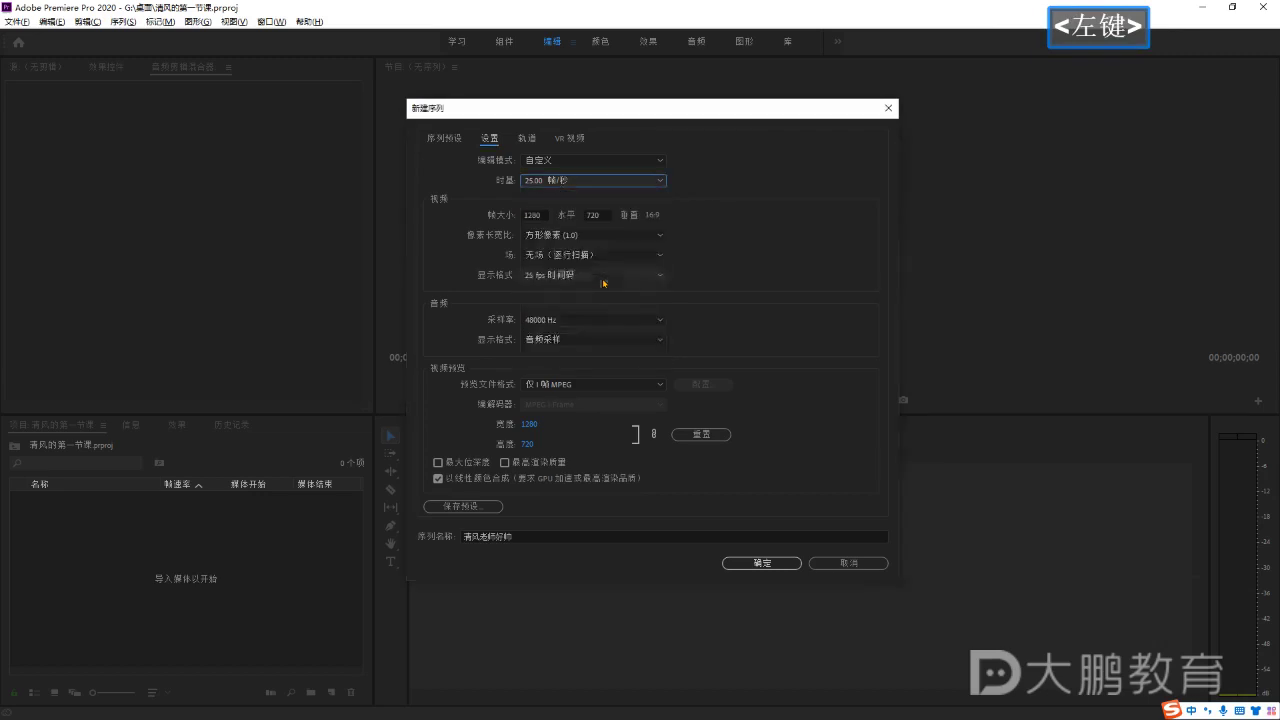
click(720, 240)
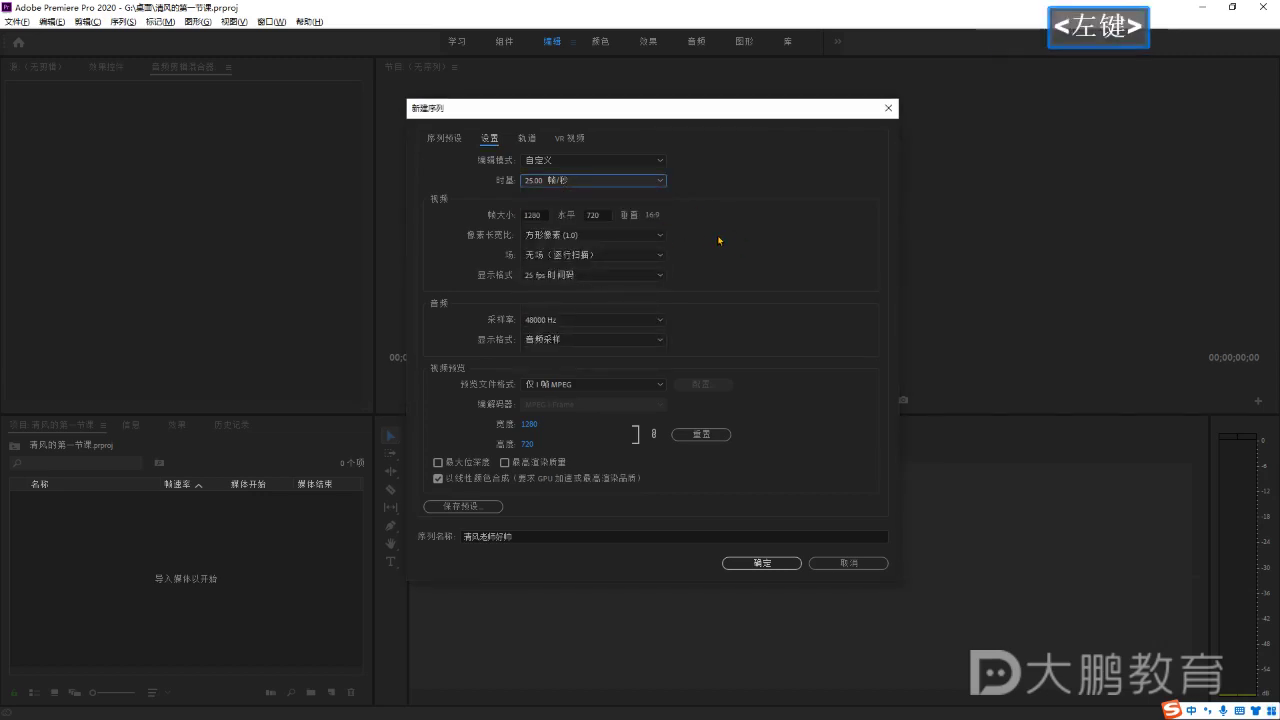
Examine the custom sequence's video settings, especially the horizontal and vertical frame size.
key(ctrl+1)
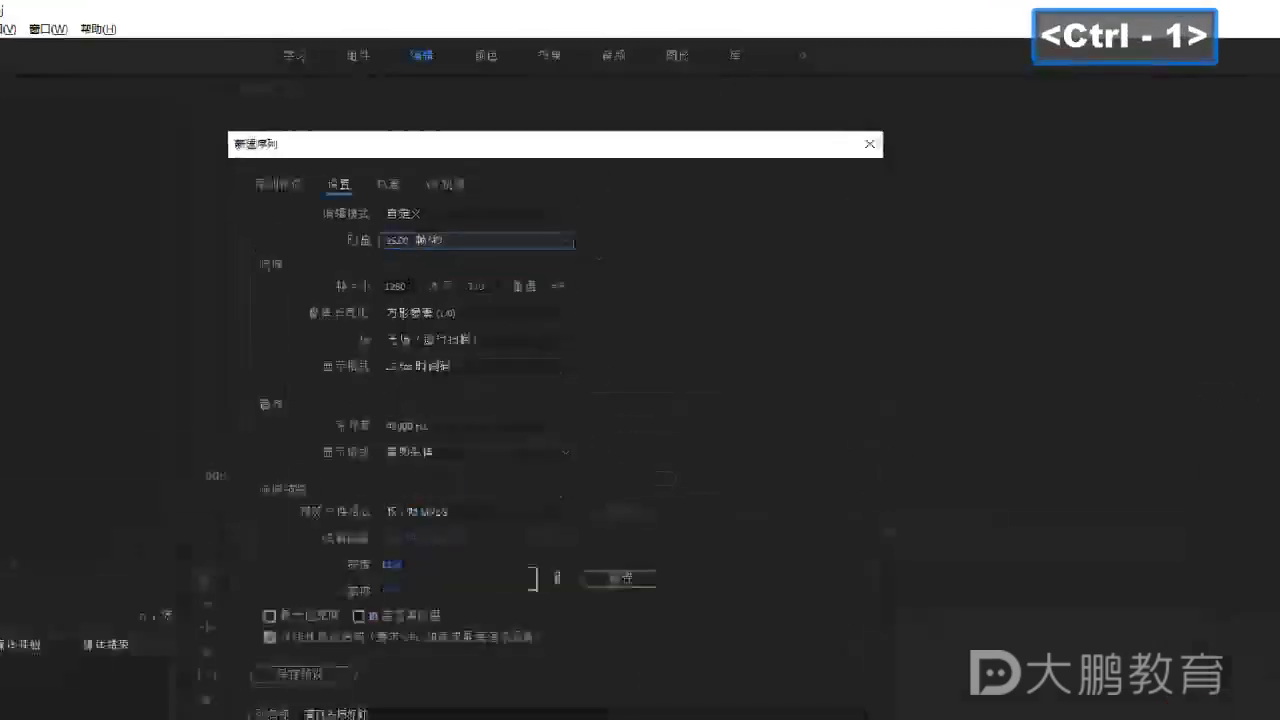
mouse_move(146, 227)
mouse_down()
mouse_move(674, 410)
mouse_move(588, 409)
mouse_up()
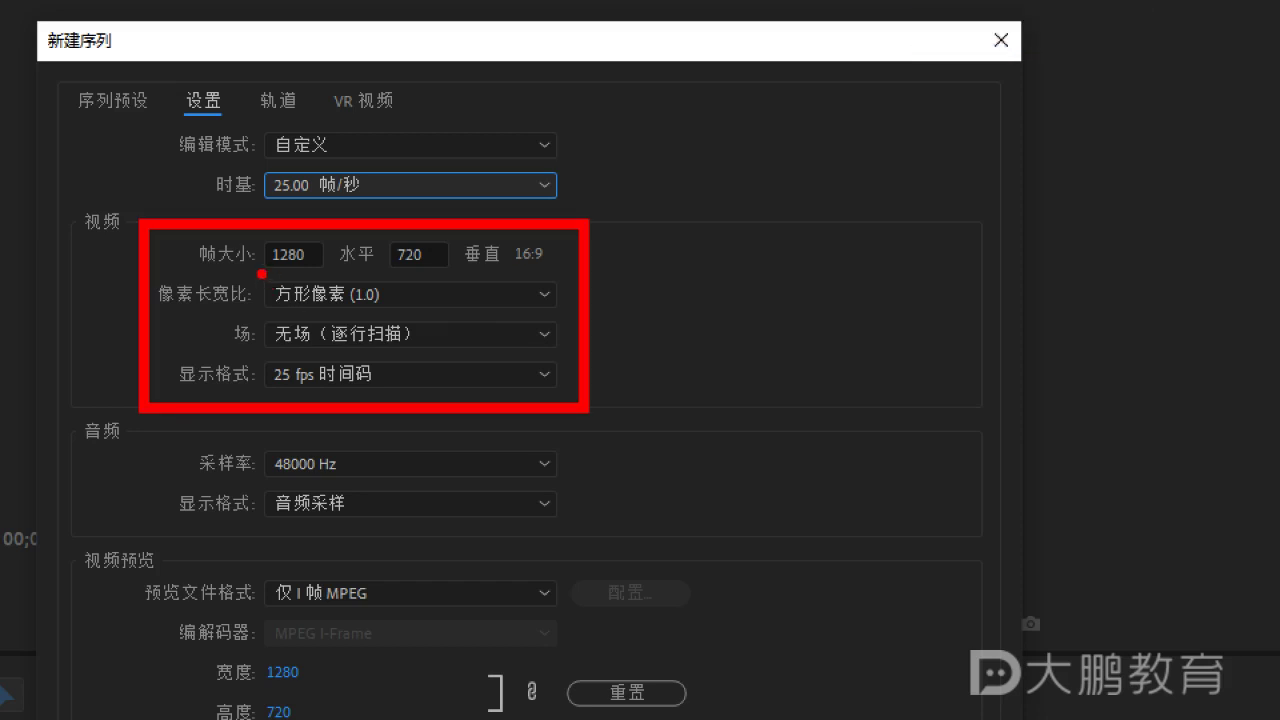
drag(258, 270, 448, 272)
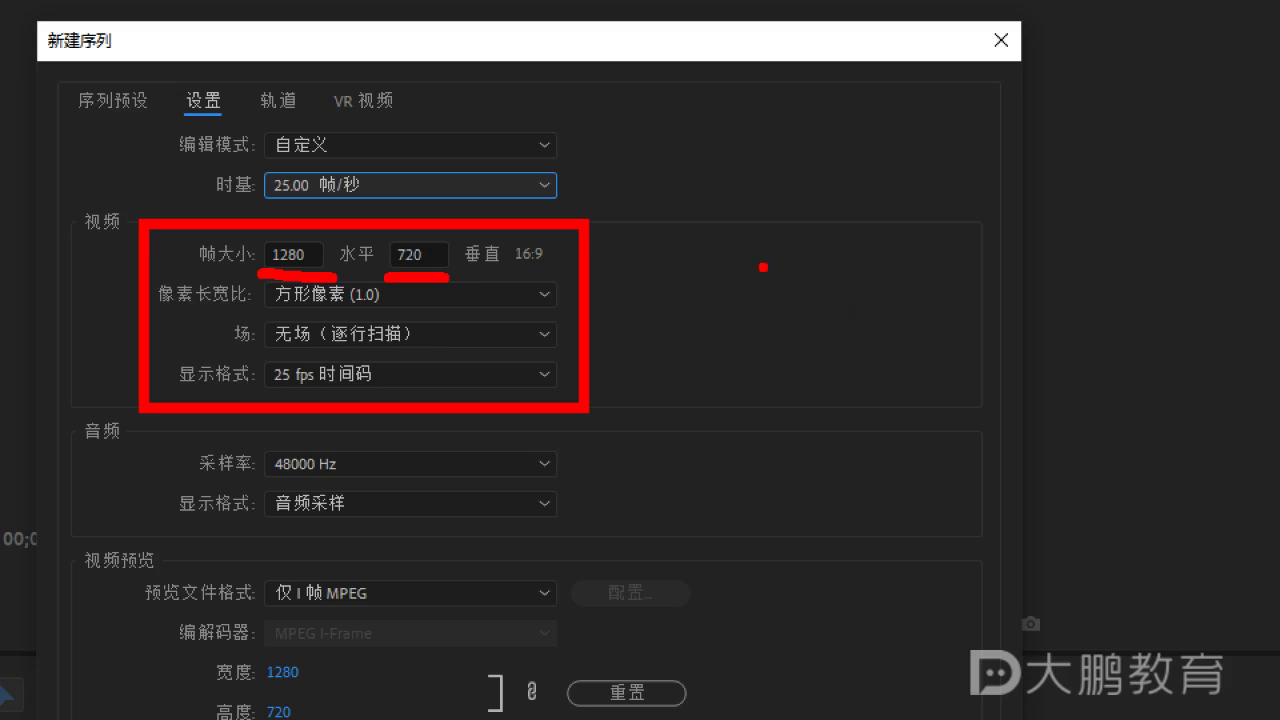
key(Escape)
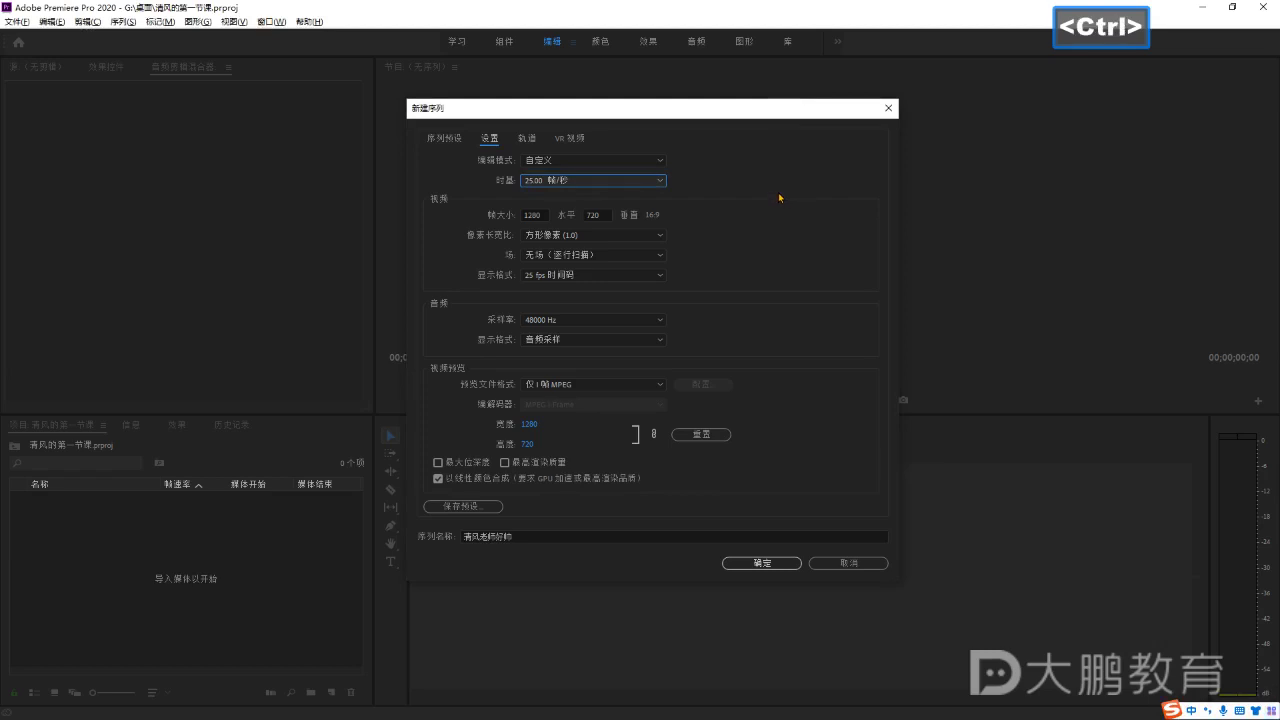
Draw nested on-screen rectangles of growing size over the dialog to illustrate different frame sizes, and clear them.
key(ctrl+2)
mouse_move(745, 160)
mouse_down()
mouse_move(929, 257)
mouse_move(1094, 320)
mouse_move(1100, 357)
mouse_up()
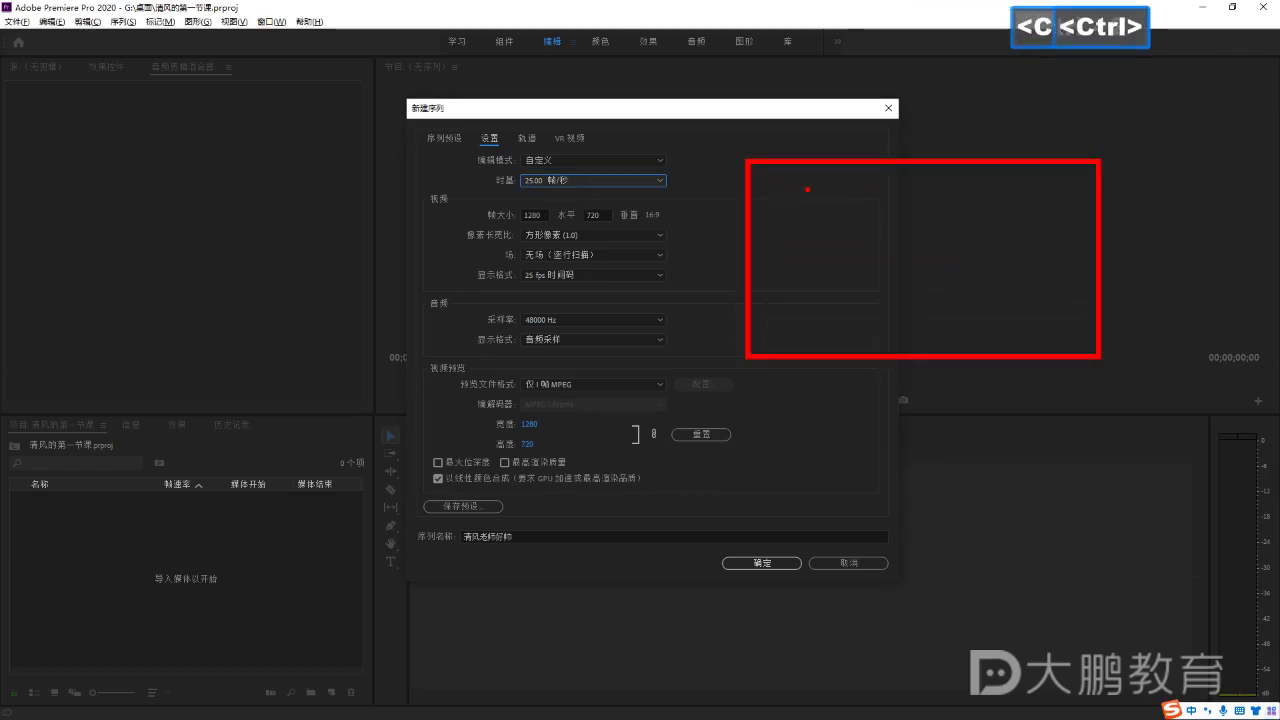
drag(808, 188, 687, 124)
key(ctrl+2)
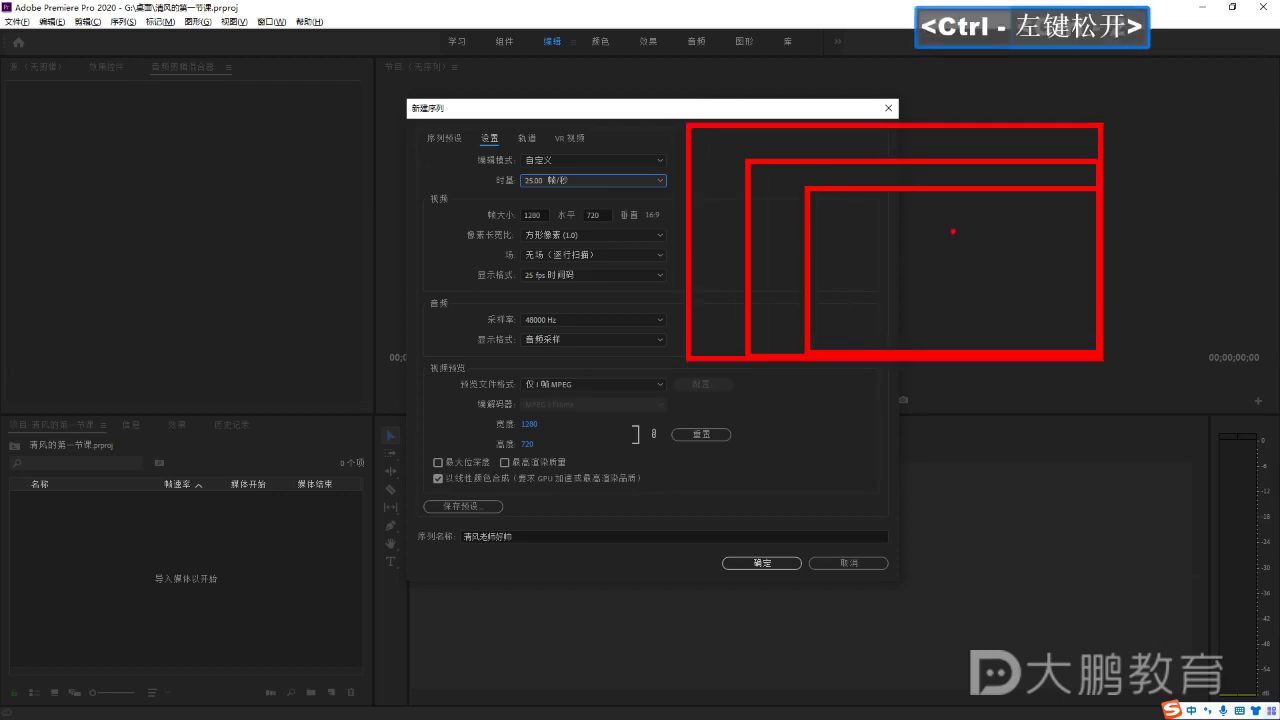
drag(1104, 357, 652, 98)
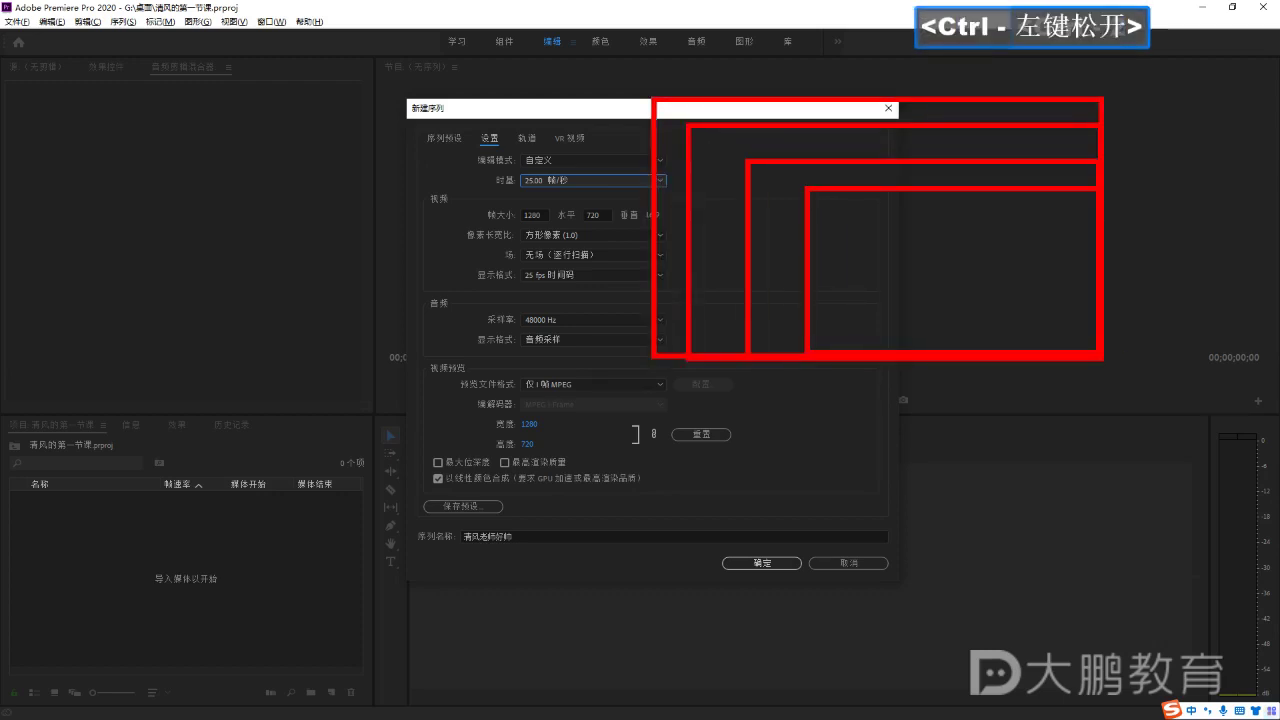
drag(1100, 360, 608, 68)
key(ctrl+2)
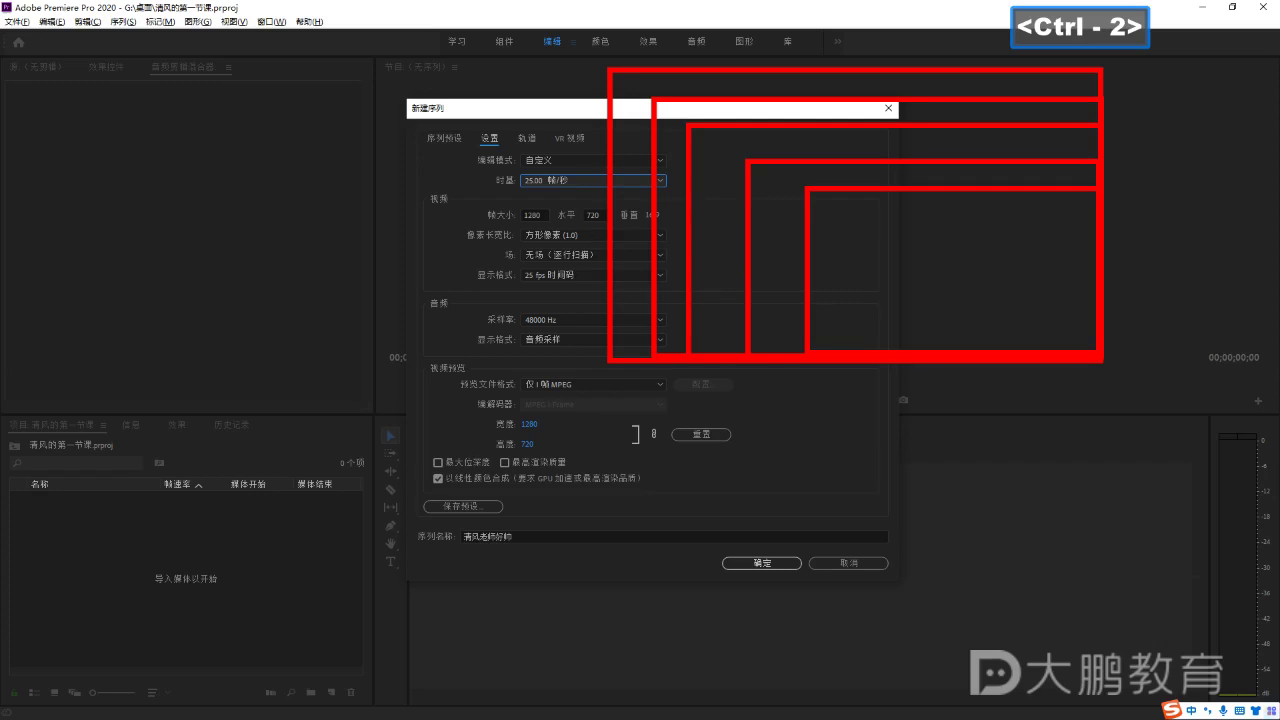
key(Escape)
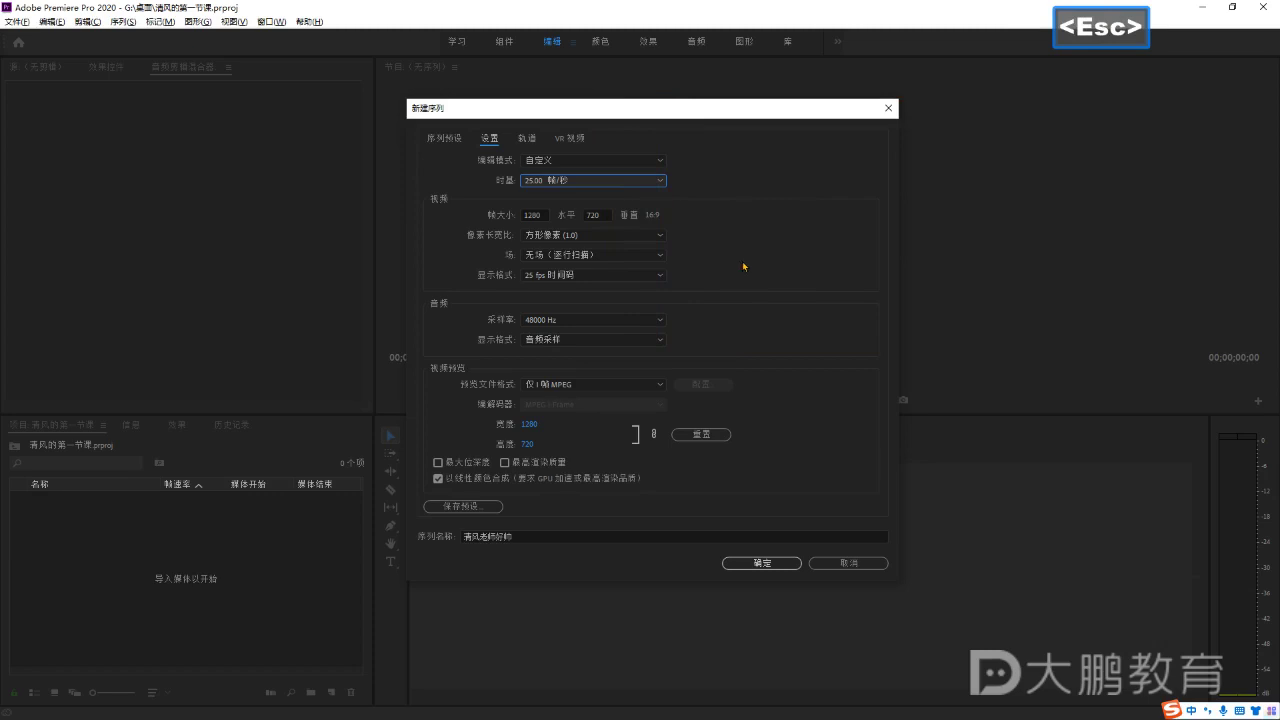
Shift the New Sequence dialog aside and draw an on-screen rectangle beside the video settings, labelled 1280 wide and 720 high.
drag(674, 110, 478, 112)
key(ctrl)
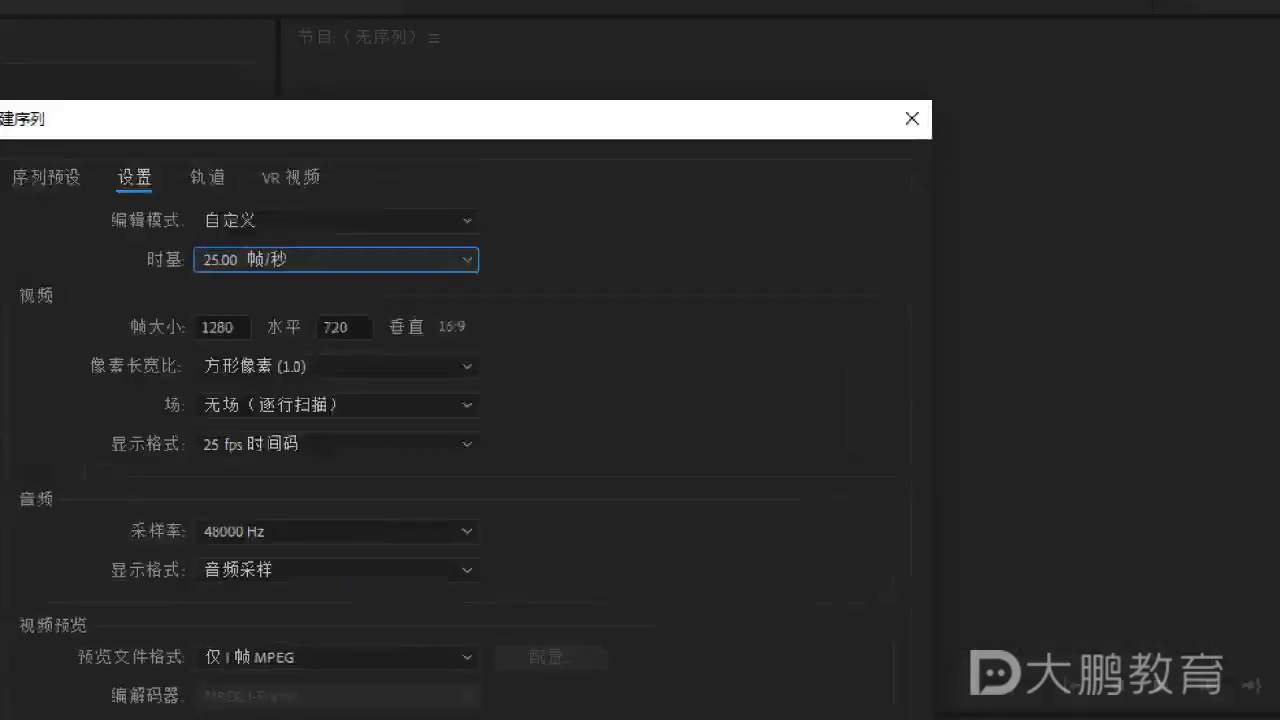
click(439, 226)
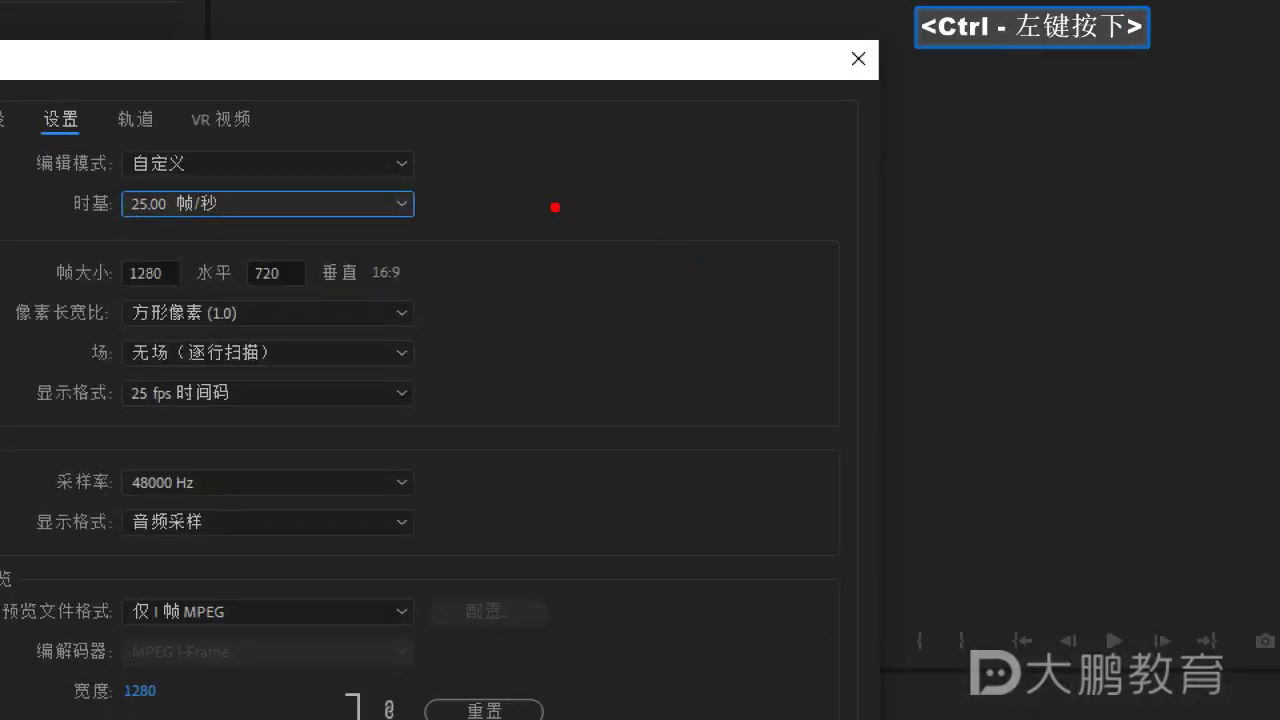
mouse_move(554, 206)
mouse_down()
mouse_move(1029, 491)
mouse_move(1000, 491)
mouse_move(1057, 494)
mouse_up()
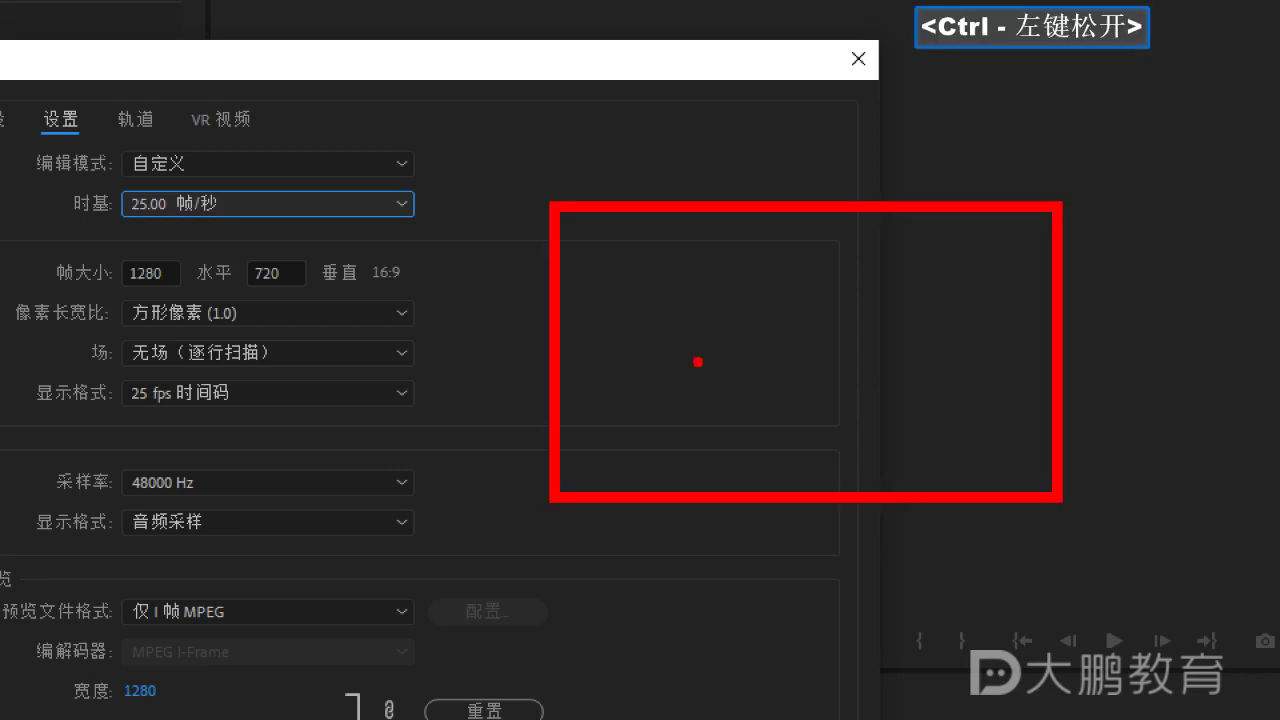
drag(690, 126, 665, 212)
mouse_move(704, 128)
mouse_down()
mouse_move(667, 213)
mouse_move(726, 130)
mouse_move(705, 173)
mouse_move(750, 180)
mouse_up()
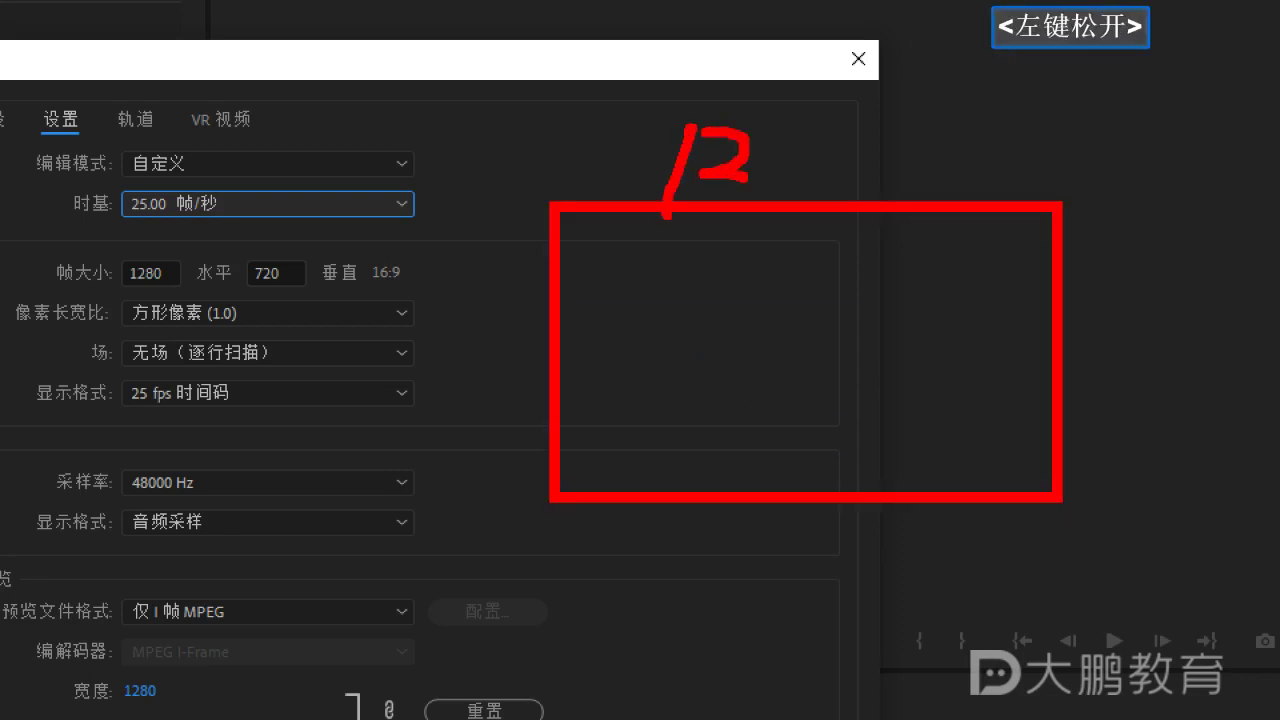
mouse_move(800, 125)
mouse_down()
mouse_move(838, 188)
mouse_move(846, 117)
mouse_up()
mouse_move(868, 152)
mouse_down()
mouse_move(878, 200)
mouse_move(866, 152)
mouse_up()
drag(1106, 278, 1100, 378)
mouse_move(1150, 306)
mouse_down()
mouse_move(1105, 368)
mouse_move(1172, 343)
mouse_move(1195, 375)
mouse_move(1176, 342)
mouse_up()
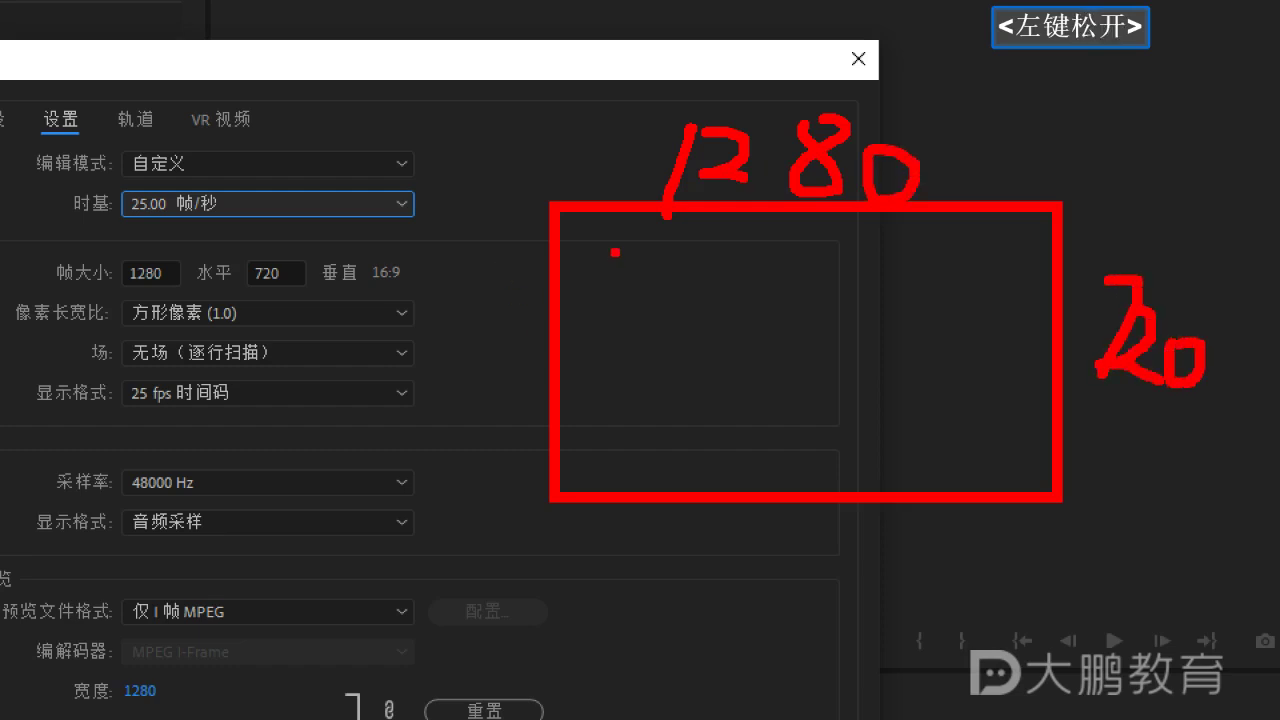
Mark pixels as dashes along the rectangle's upper and right edges and complete the label as 1280 x 720.
mouse_move(569, 220)
mouse_down()
mouse_move(1026, 222)
mouse_move(1010, 243)
mouse_move(1032, 232)
mouse_move(1040, 266)
mouse_move(1035, 488)
mouse_up()
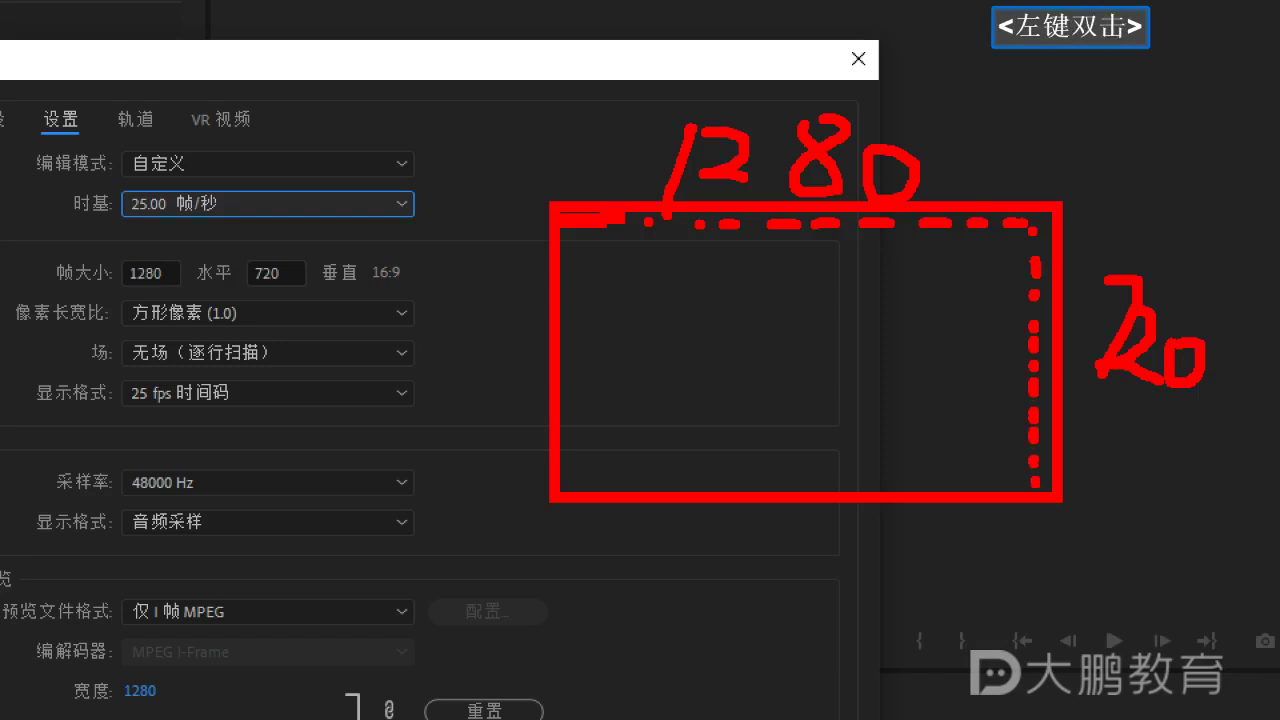
mouse_move(952, 146)
mouse_down()
mouse_move(980, 188)
mouse_move(926, 200)
mouse_up()
drag(1024, 118, 1034, 198)
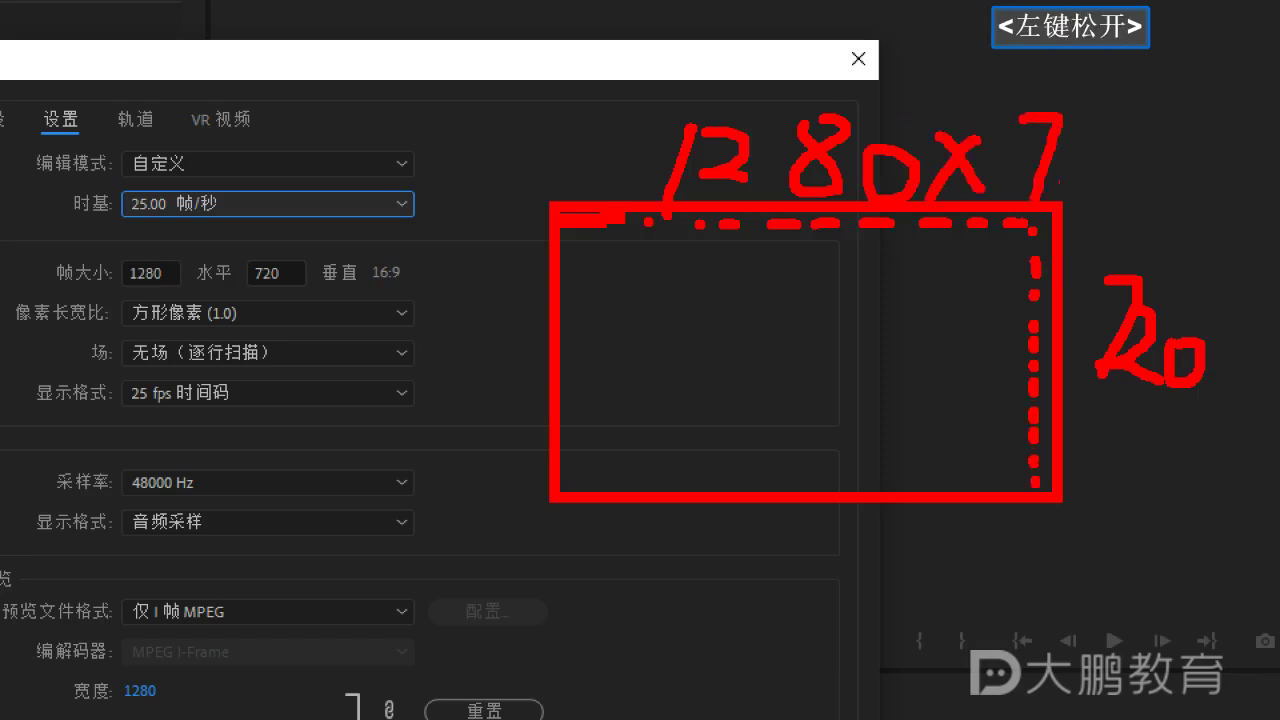
mouse_move(1090, 144)
mouse_down()
mouse_move(1081, 176)
mouse_move(1129, 187)
mouse_move(1132, 146)
mouse_up()
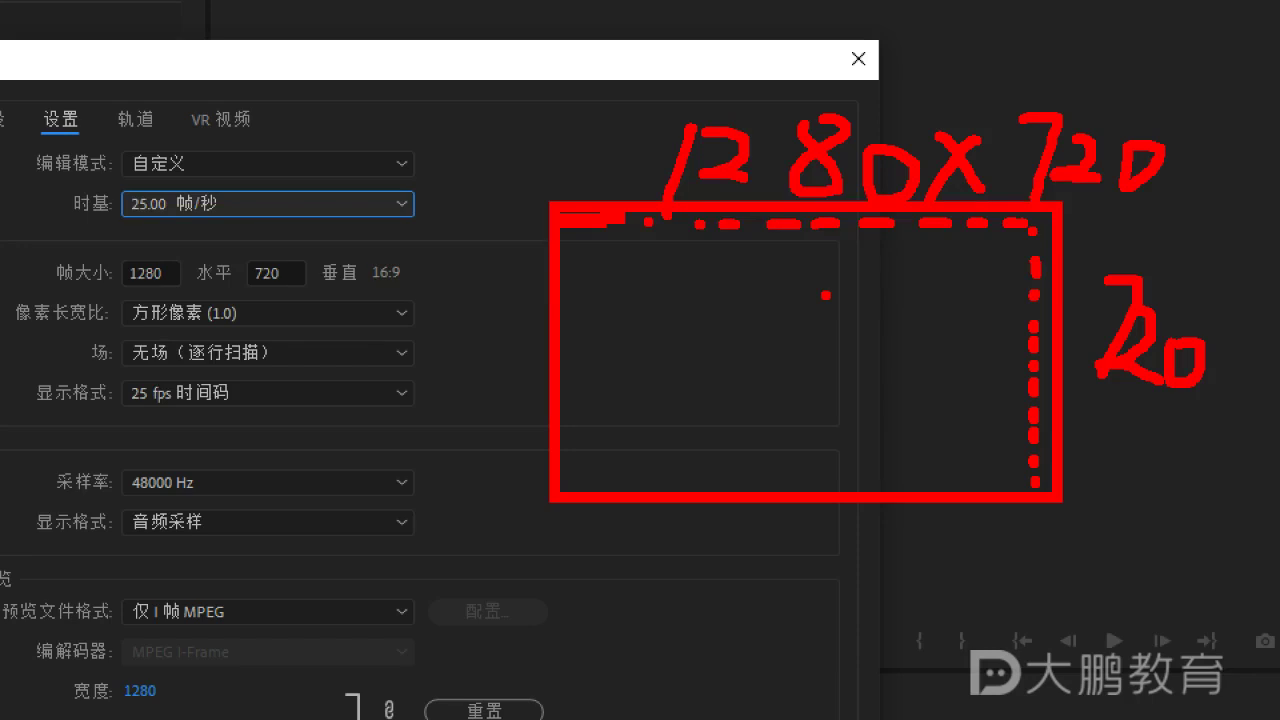
Draw a larger rectangle around the 1280 x 720 one, mark pixels along its upper edge, and clear the annotations.
key(ctrl)
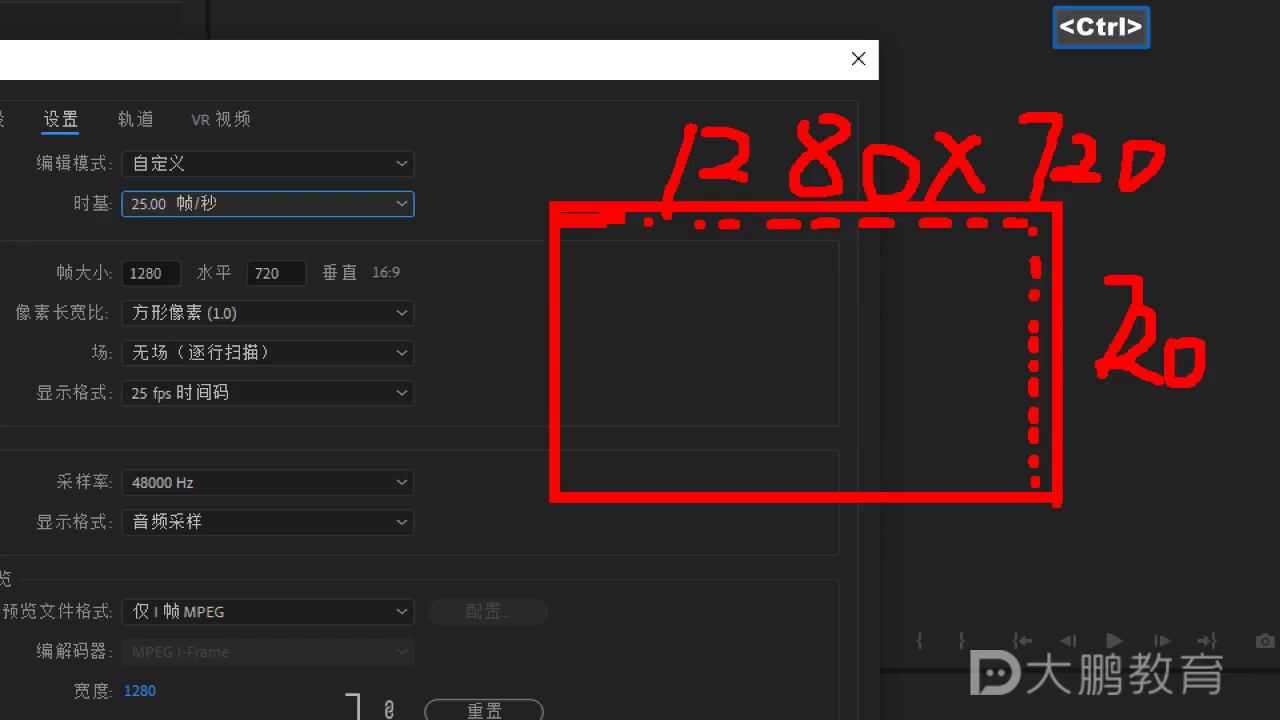
mouse_move(1058, 500)
mouse_down()
mouse_move(557, 334)
mouse_move(251, 89)
mouse_move(366, 75)
mouse_up()
drag(534, 0, 534, 40)
key(ctrl+z)
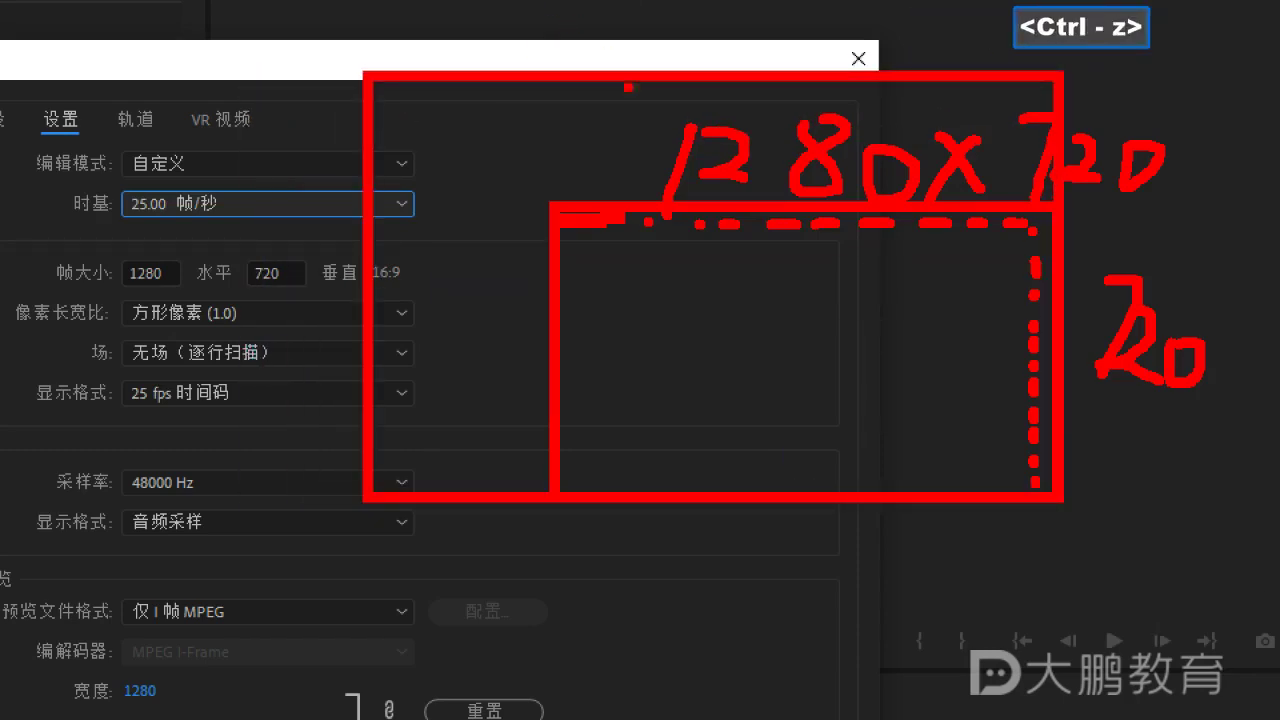
click(391, 97)
drag(435, 96, 505, 92)
drag(535, 92, 560, 92)
drag(583, 92, 600, 92)
drag(628, 92, 642, 92)
click(684, 91)
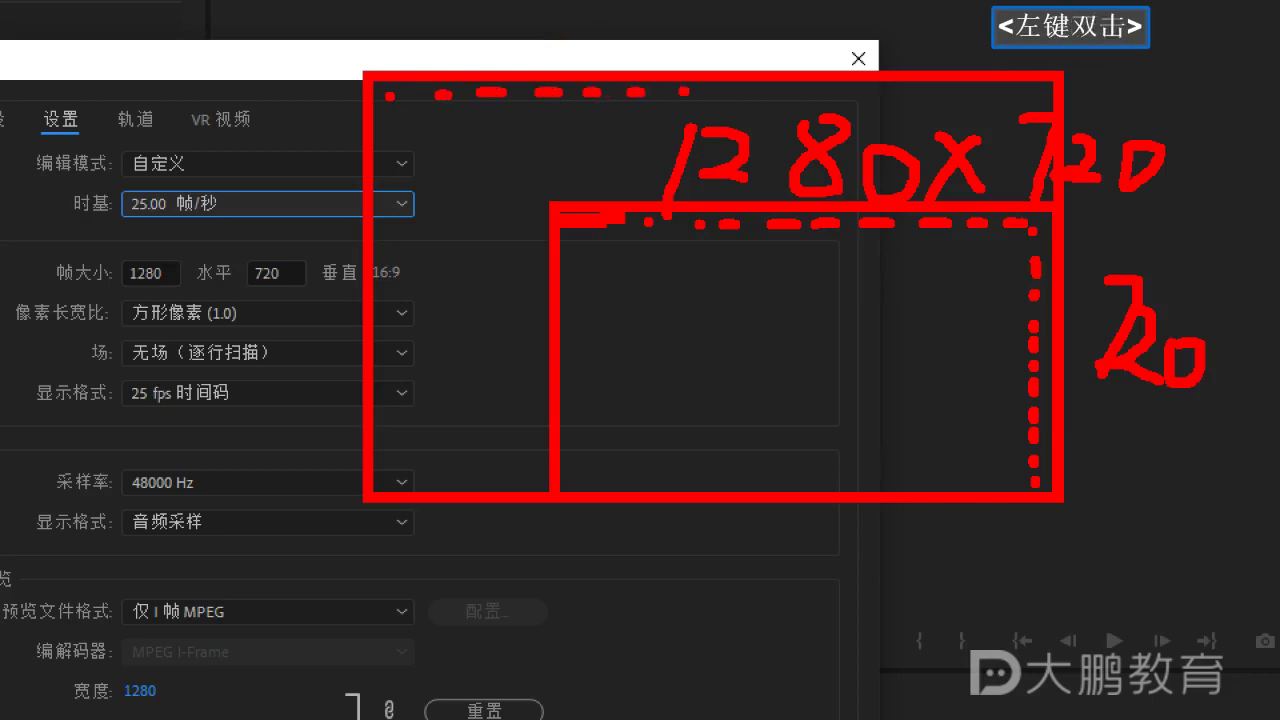
key(Escape)
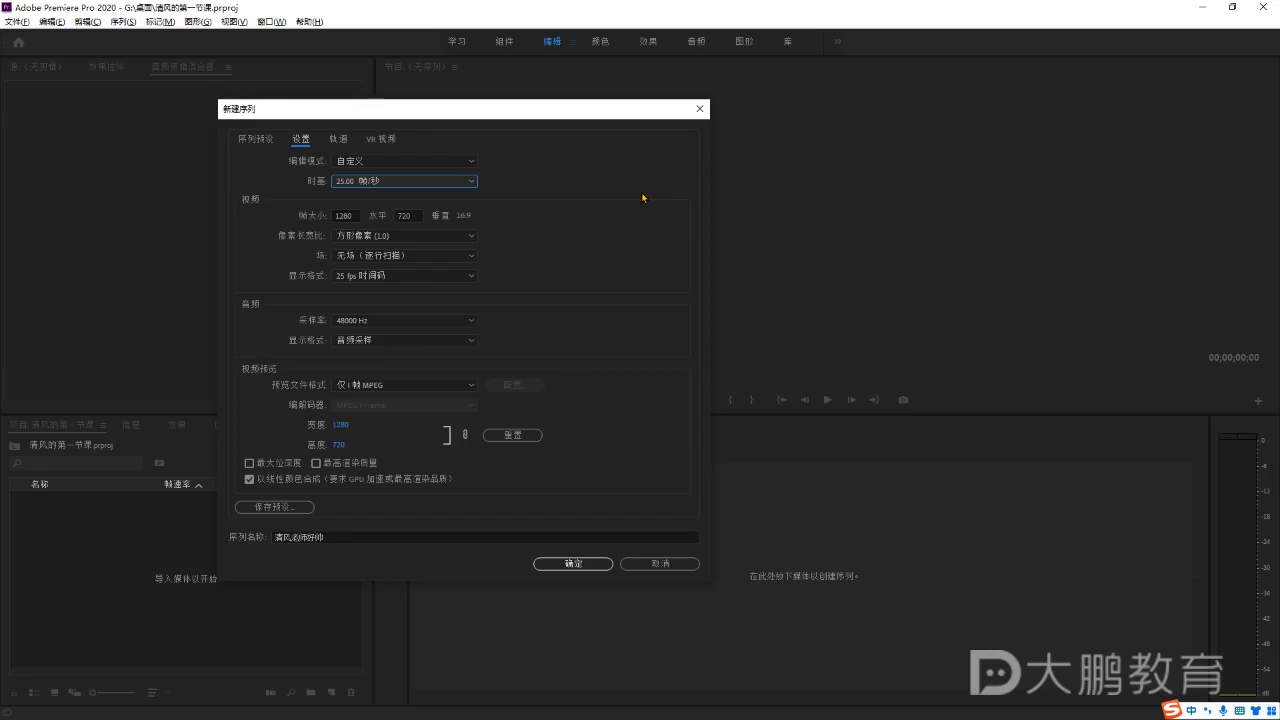
Draw a row of five small squares in the empty area beside the video settings to illustrate individual pixels.
key(ctrl)
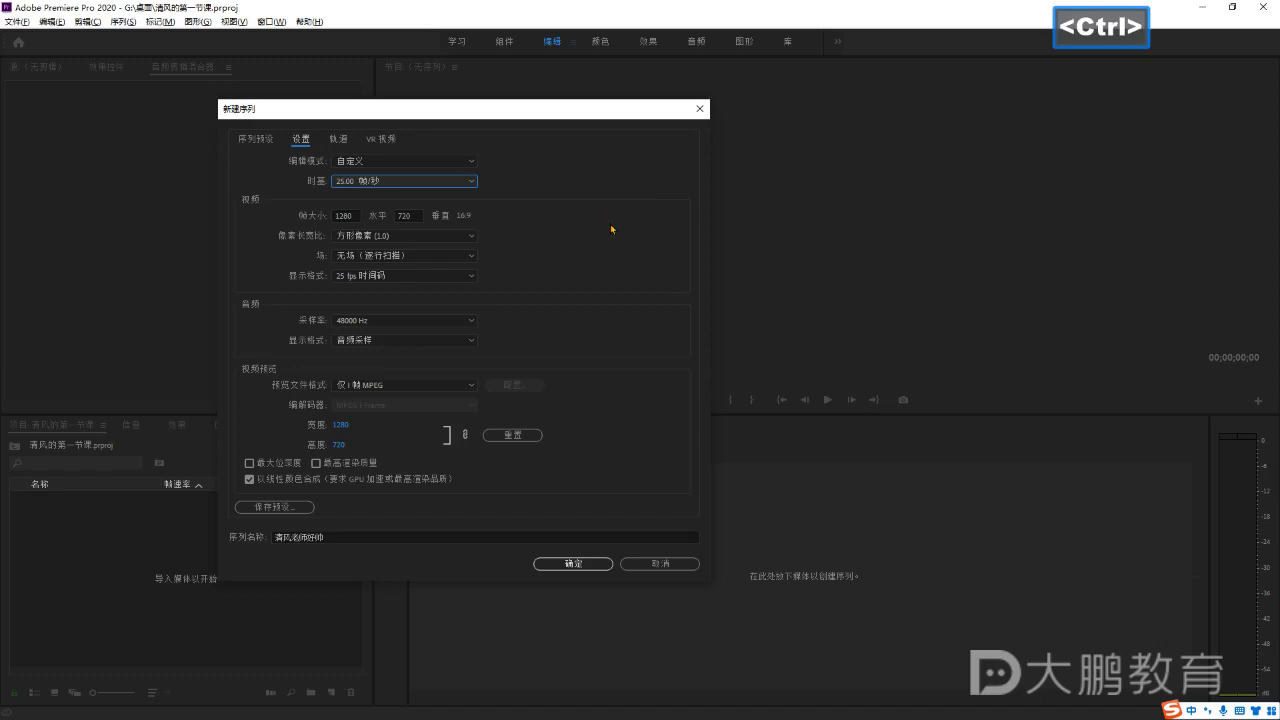
click(637, 250)
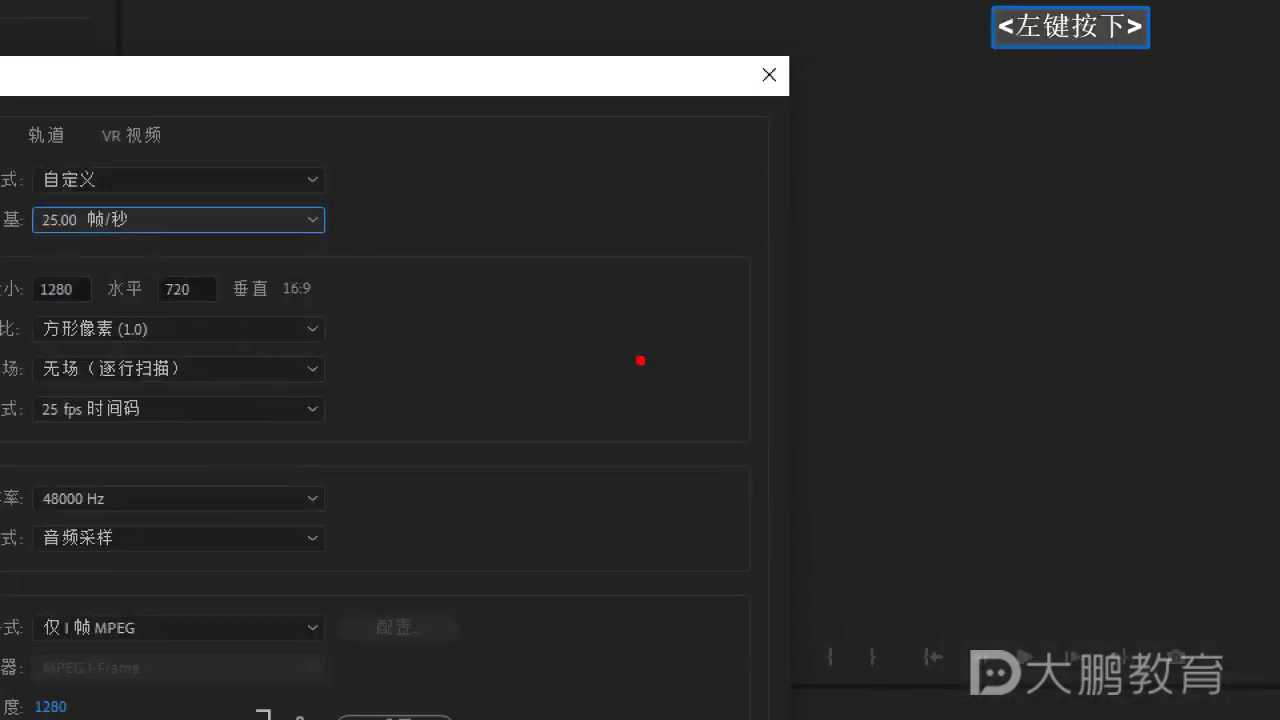
ctrl+click(503, 237)
ctrl+click(557, 241)
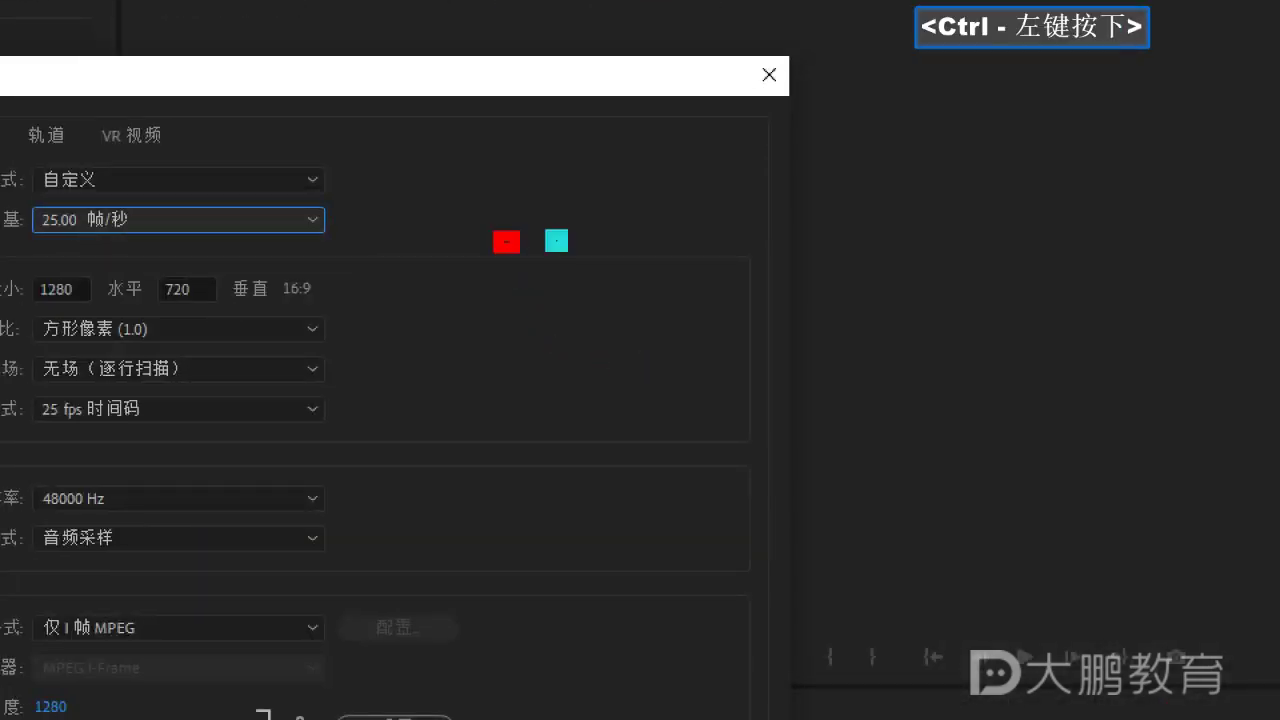
ctrl+click(614, 240)
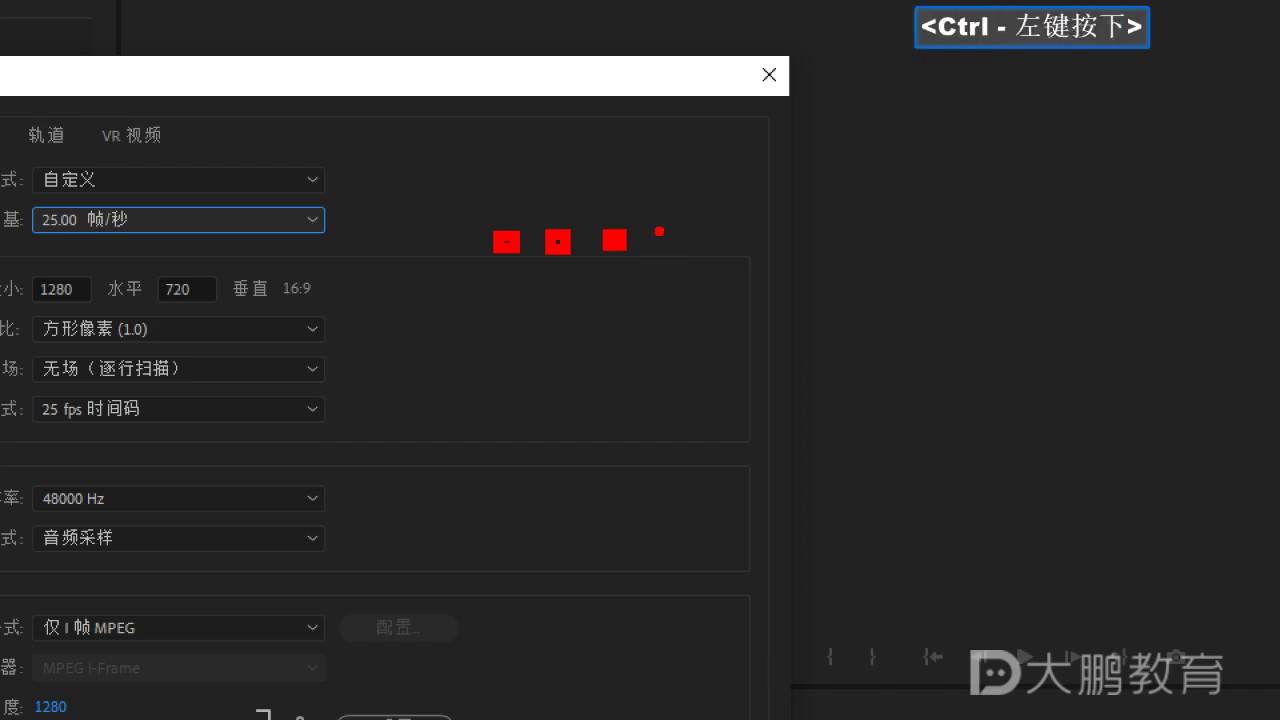
ctrl+click(674, 240)
ctrl+click(736, 236)
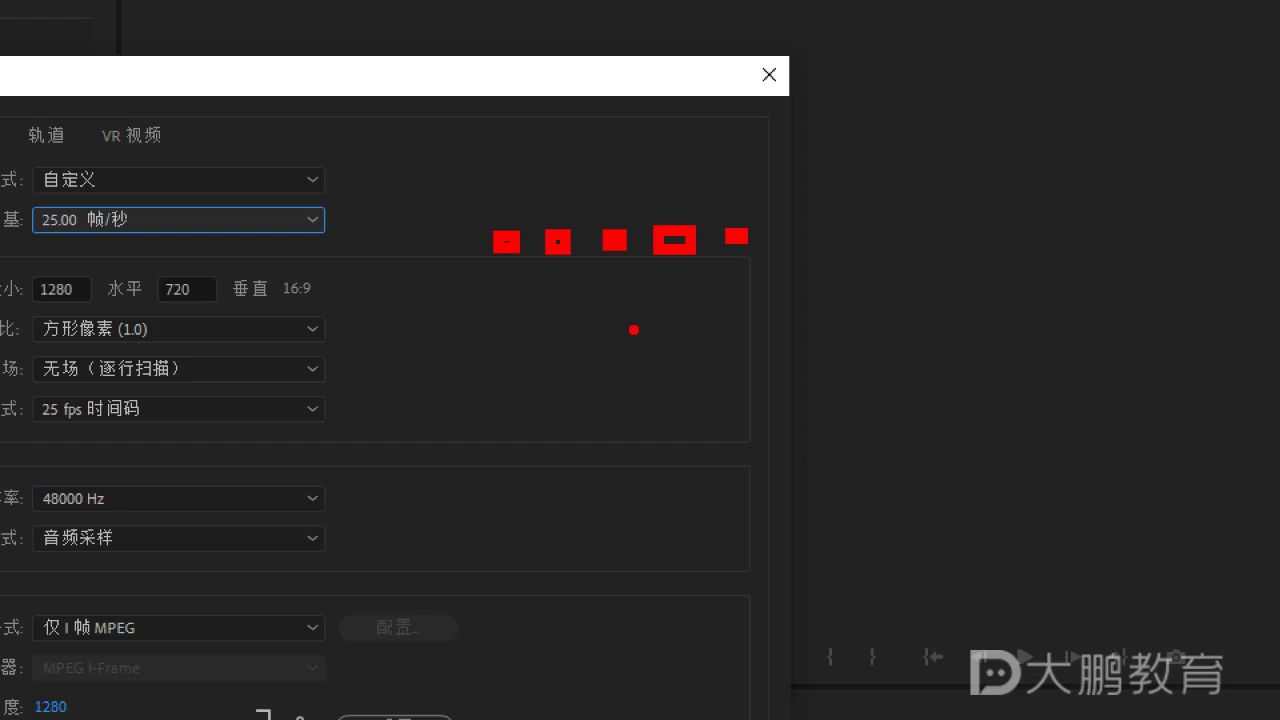
Draw a long flat bar under the timebase setting, clear the annotations, and reposition the New Sequence dialog.
ctrl+click(26, 248)
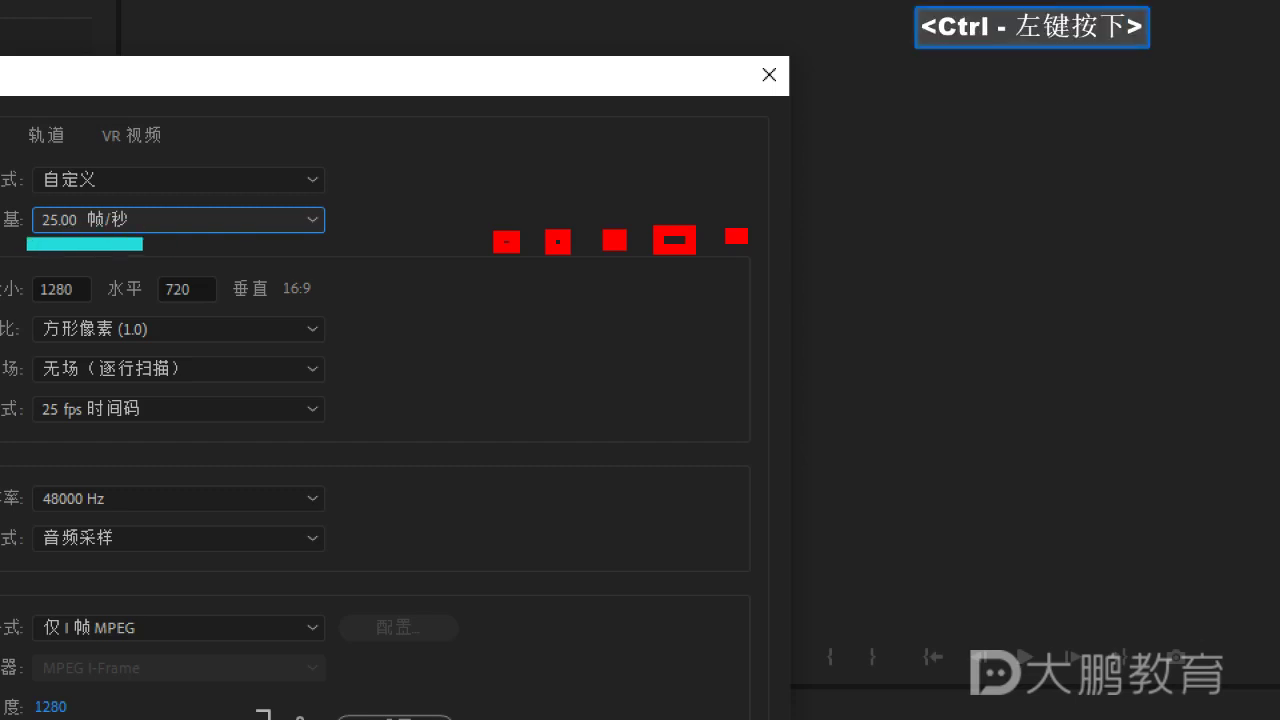
drag(142, 244, 190, 244)
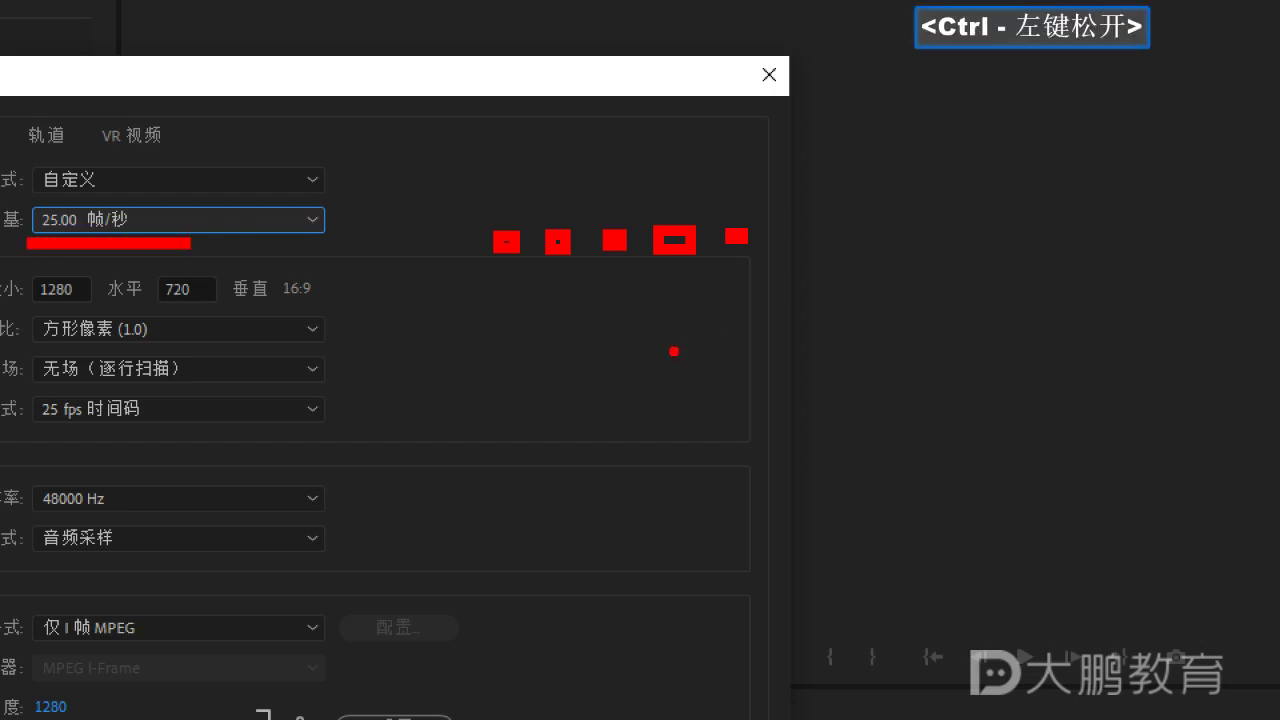
key(Escape)
drag(528, 118, 542, 118)
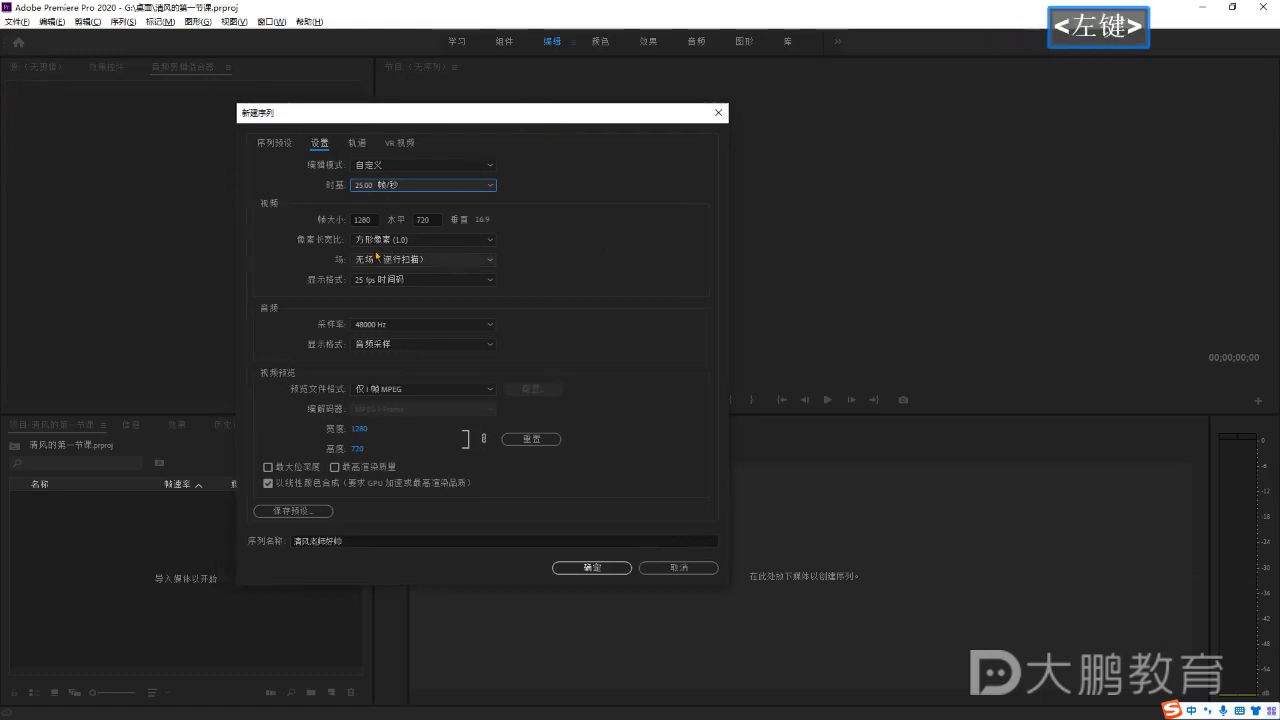
Underline the pixel aspect ratio setting, clear the mark, and set the ratio to HD 变形 1080 (1.333).
key(ctrl+1)
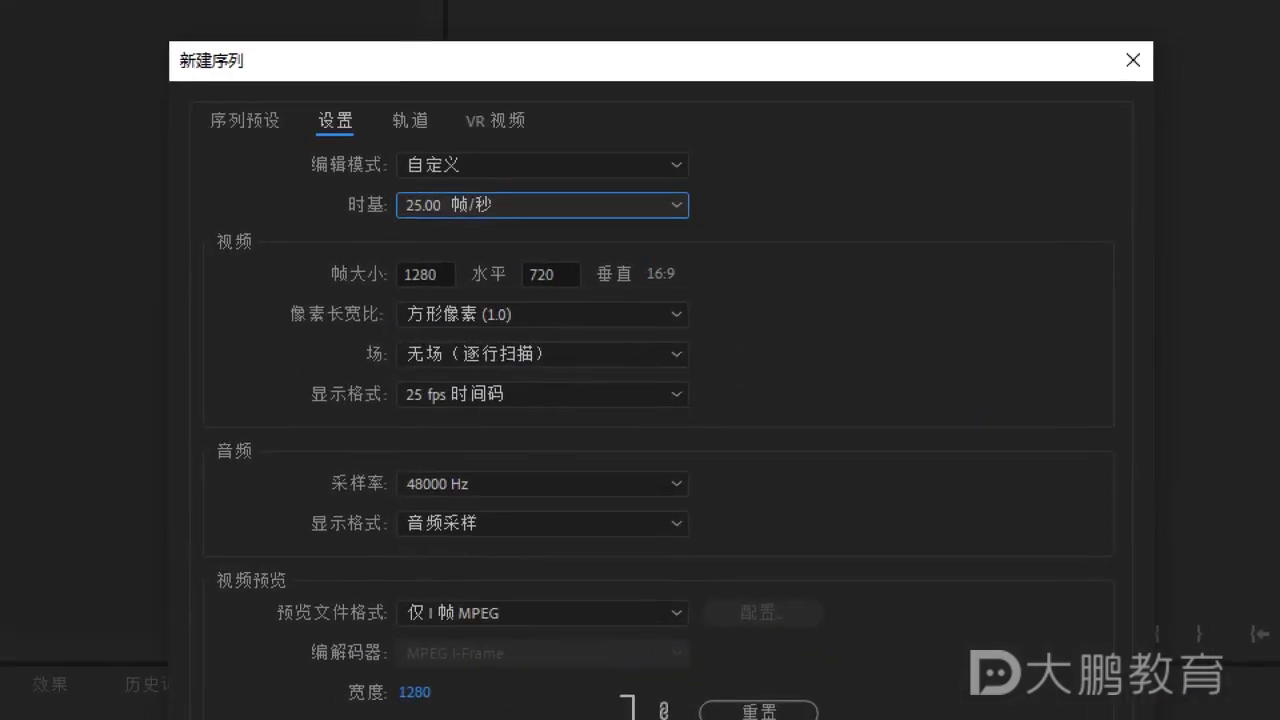
click(649, 357)
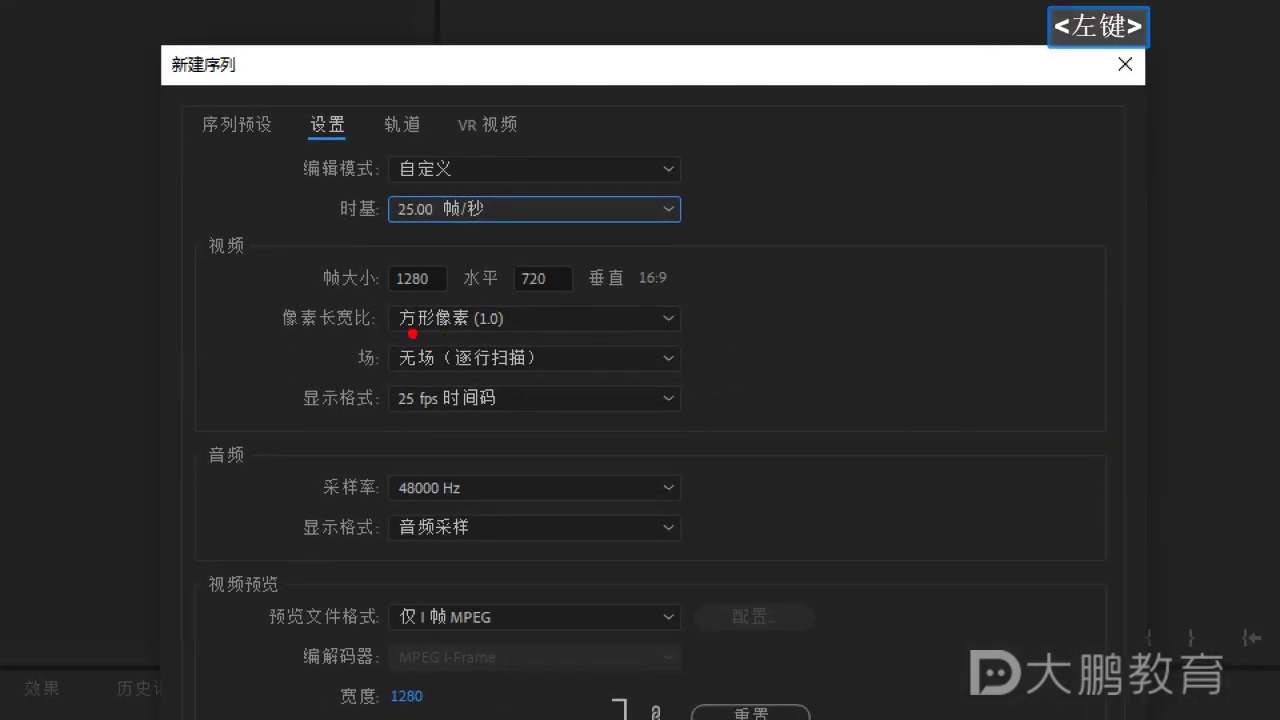
drag(384, 335, 702, 344)
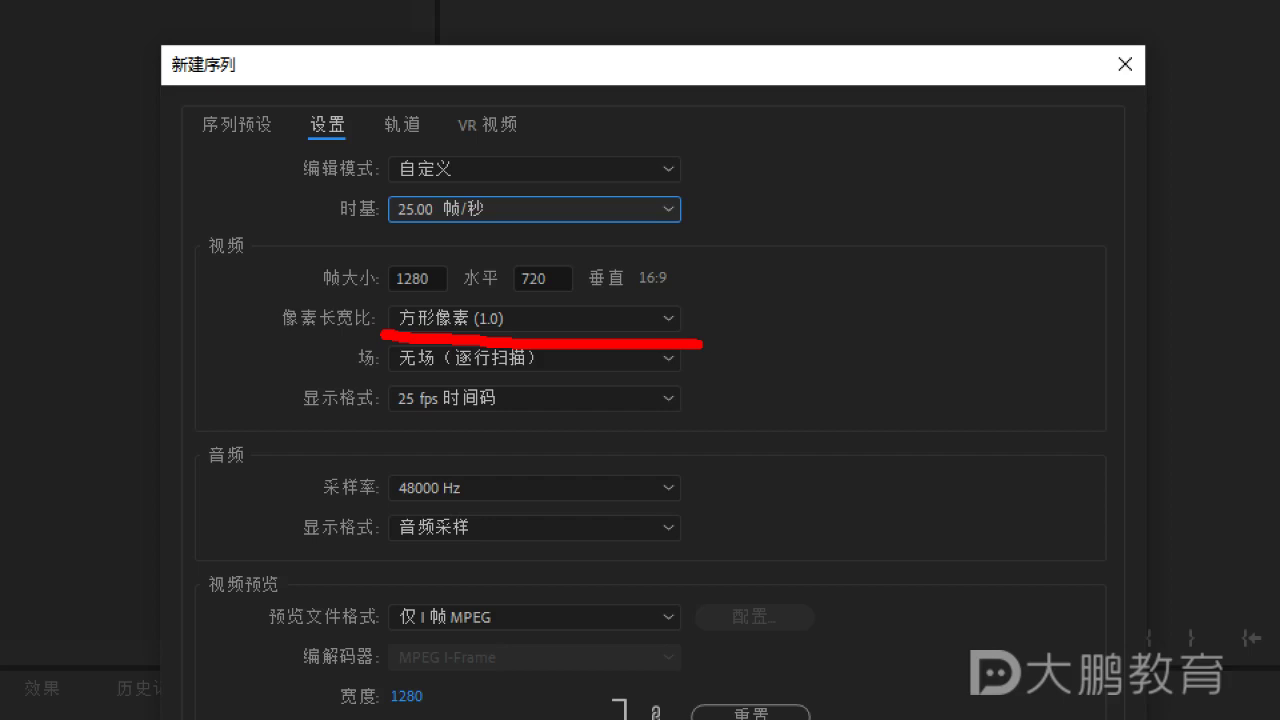
key(Escape)
click(527, 318)
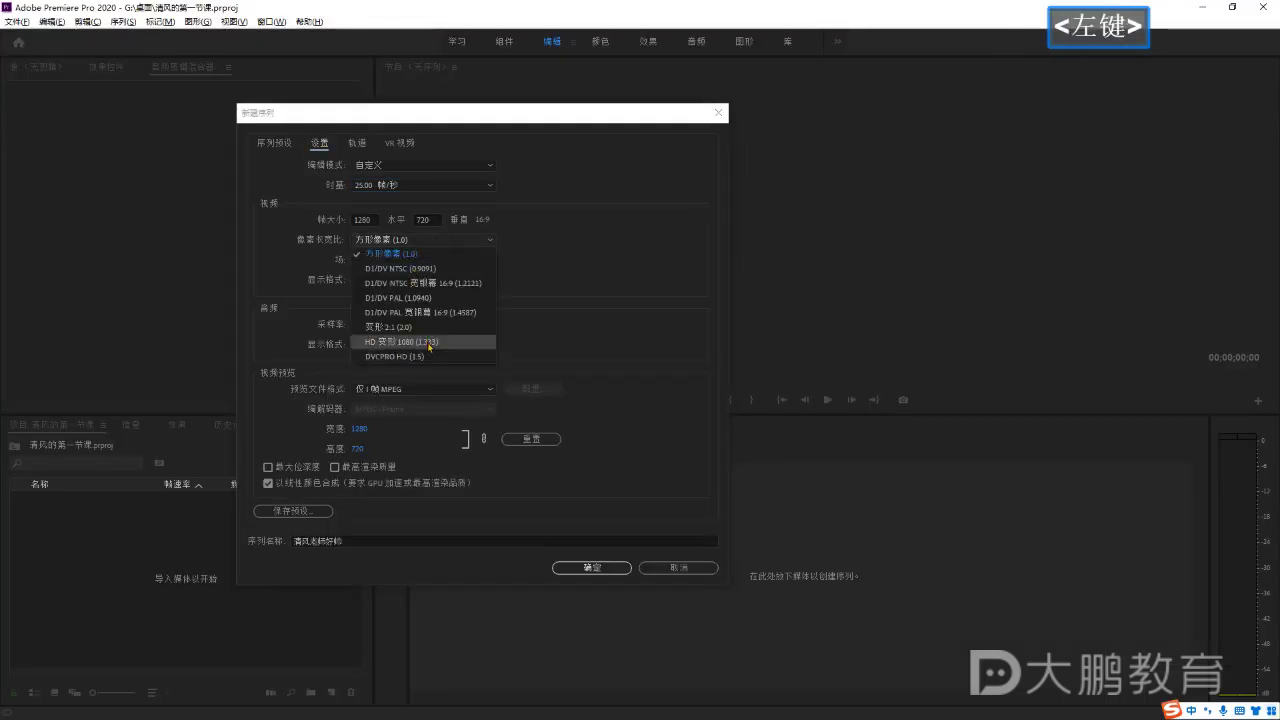
click(430, 342)
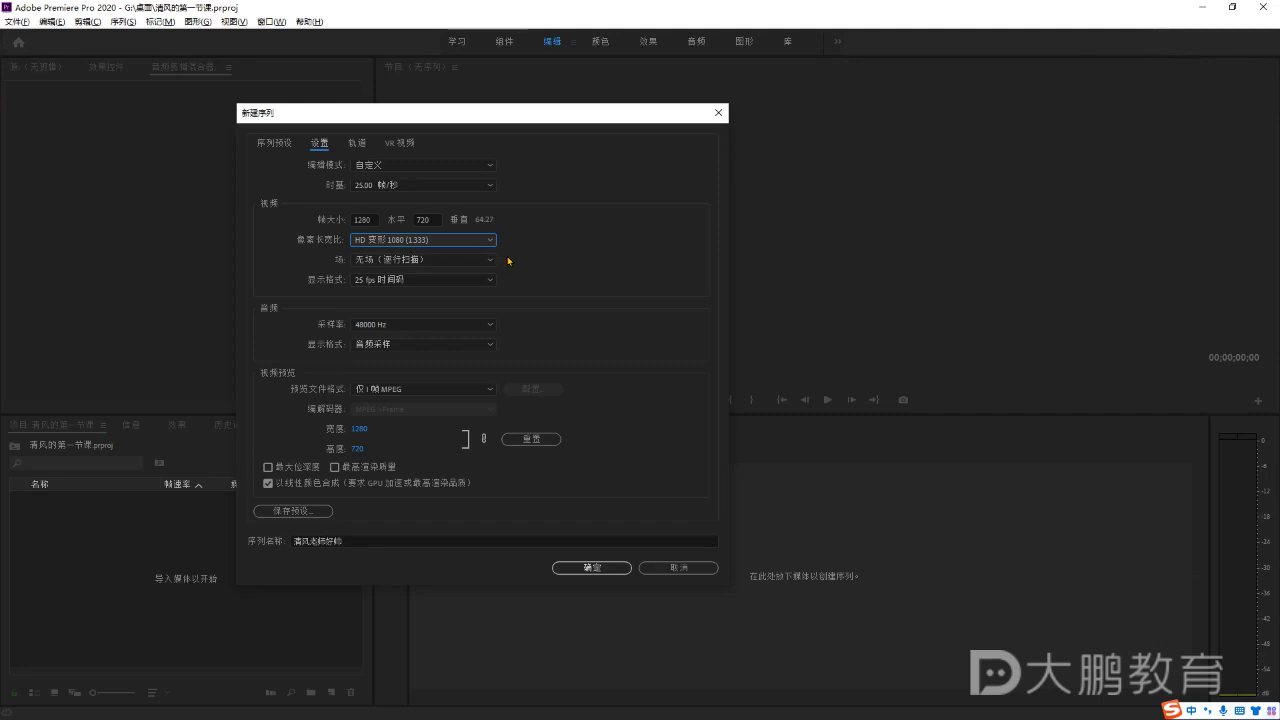
Draw two squares above two tall rectangles beside the video settings to compare pixel shapes, and clear the annotations.
key(ctrl+1)
click(568, 252)
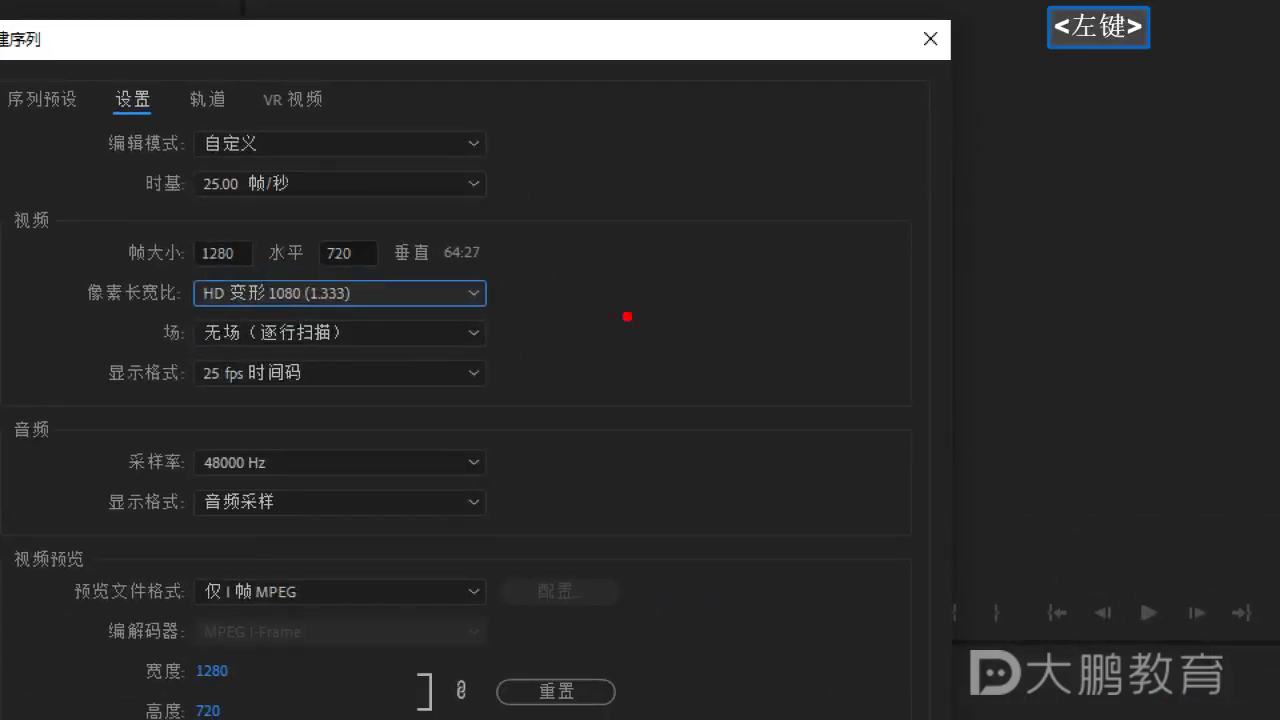
ctrl+click(611, 255)
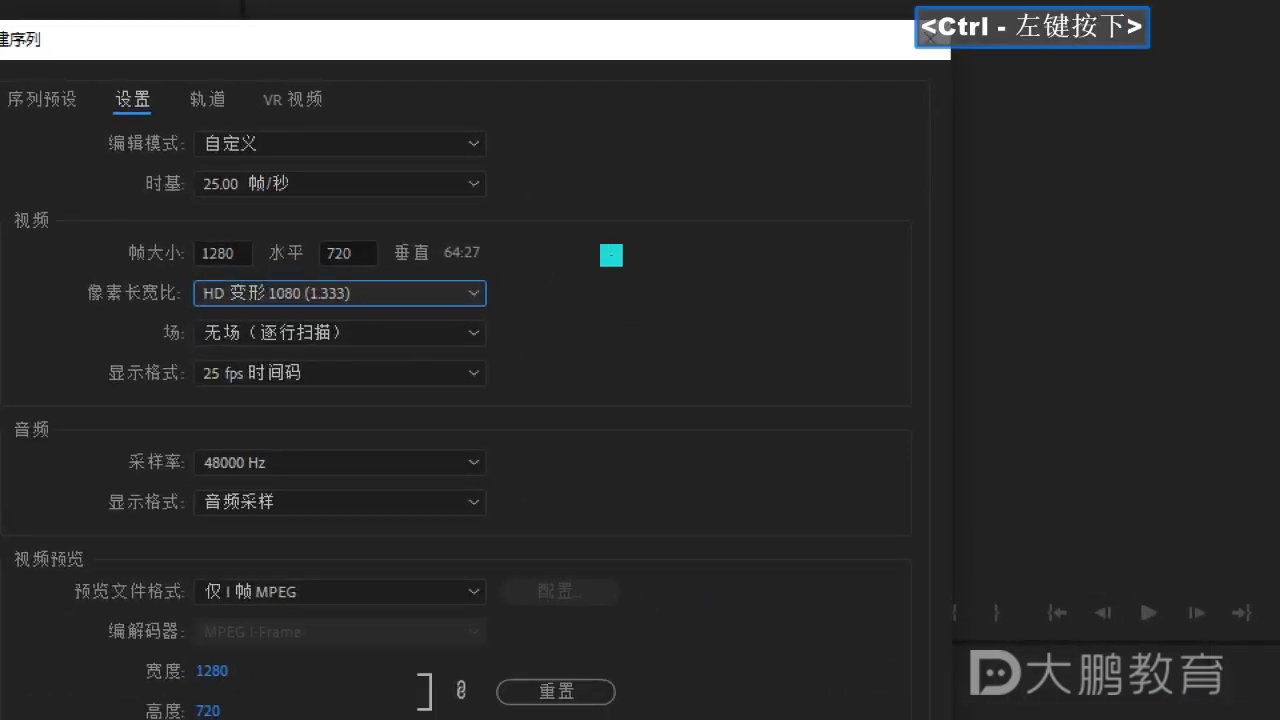
ctrl+click(663, 251)
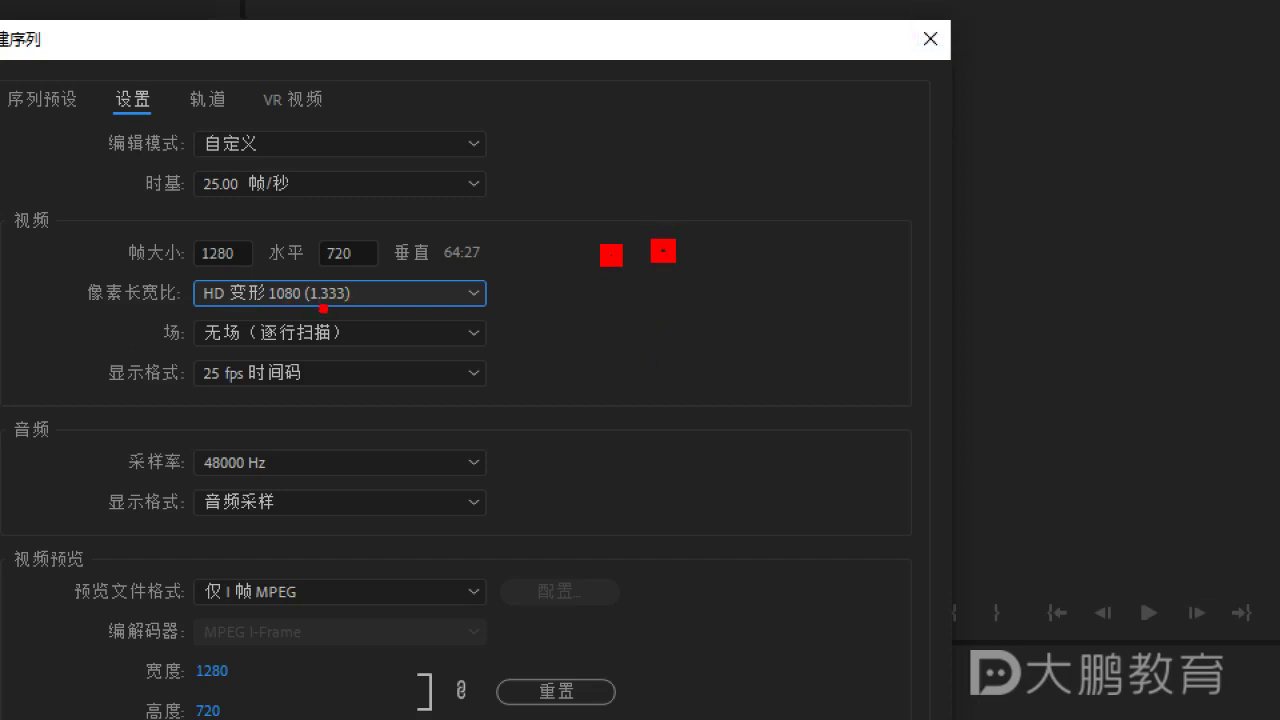
ctrl+click(587, 318)
ctrl+click(634, 328)
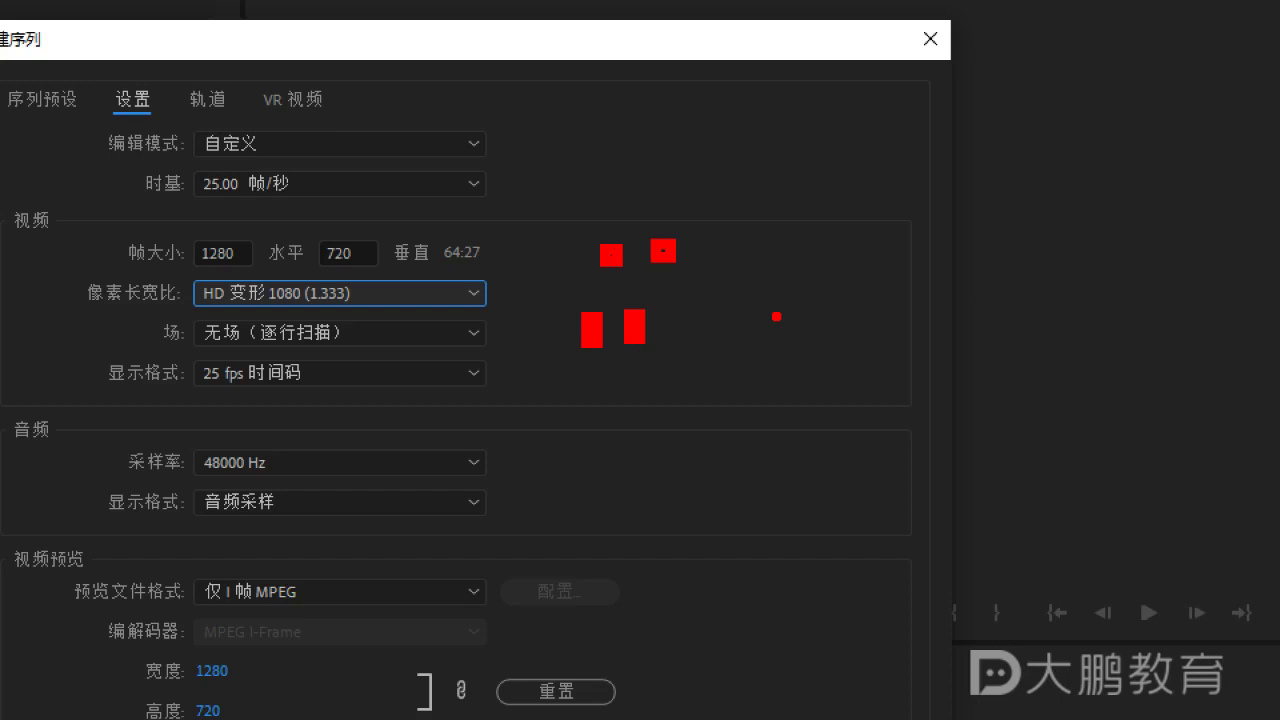
key(Escape)
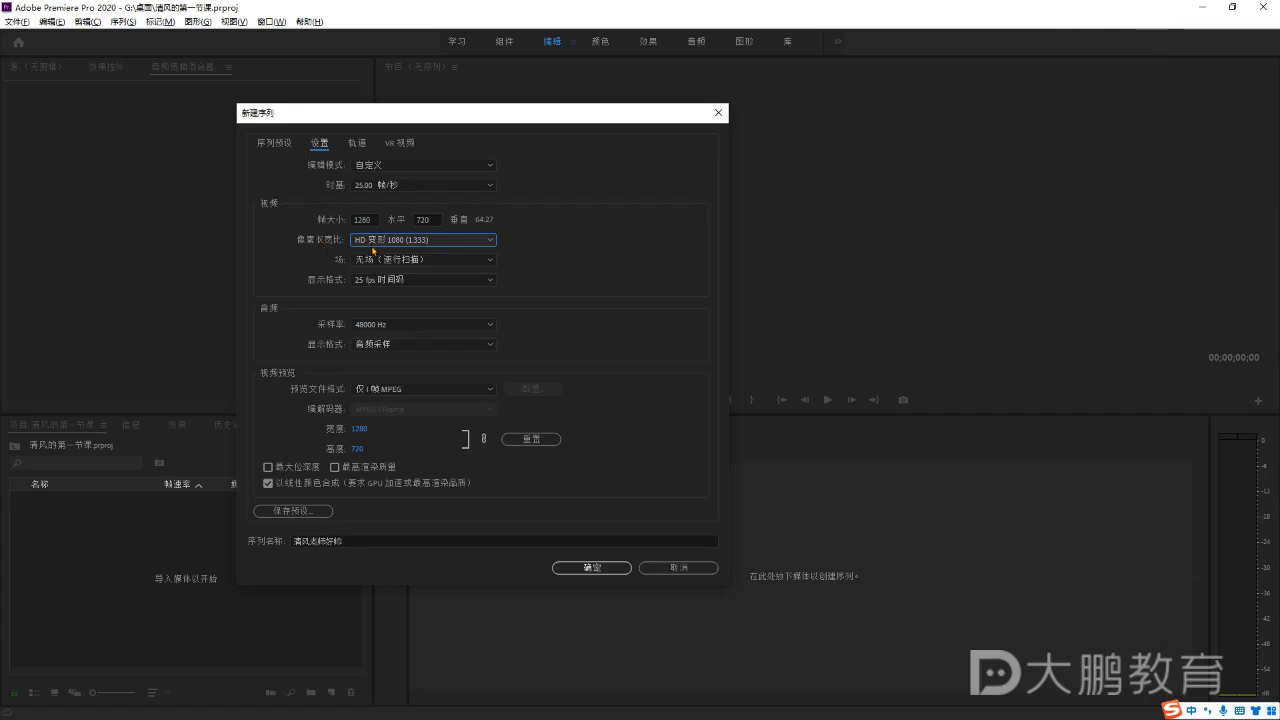
List the pixel aspect ratio options and draw a check mark beside 方形像素 (1.0).
click(412, 242)
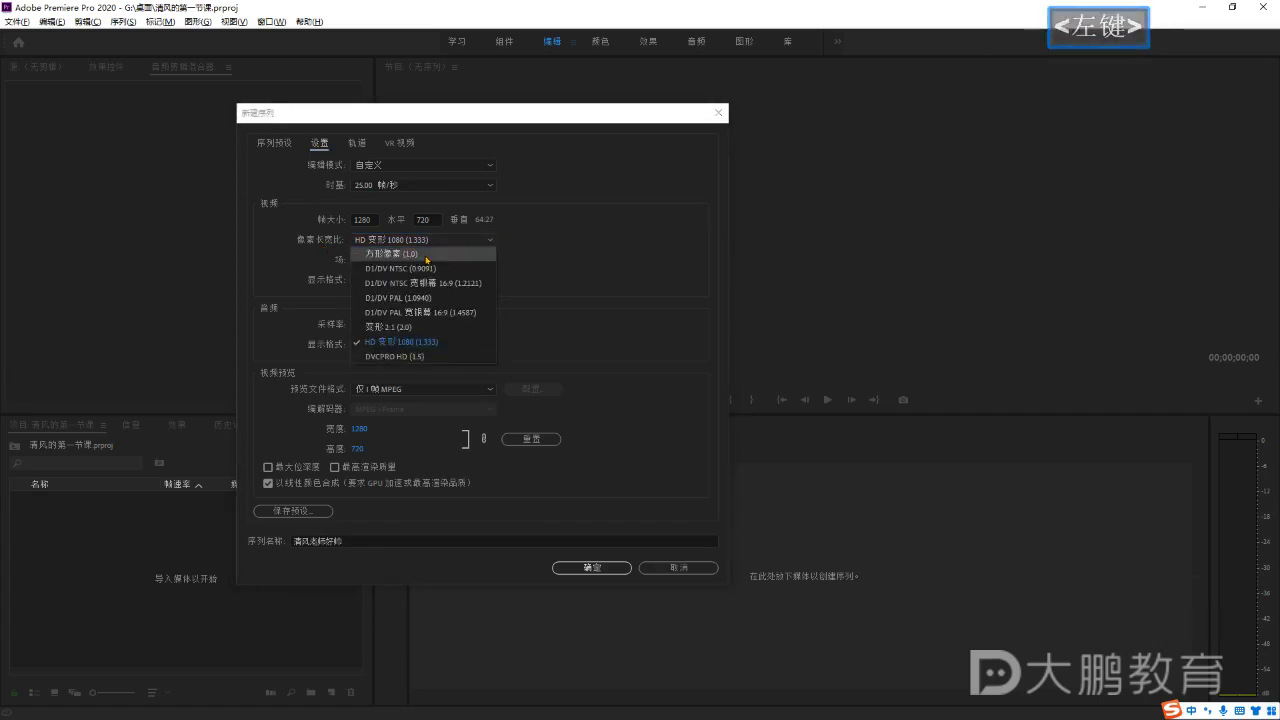
key(ctrl+1)
click(448, 259)
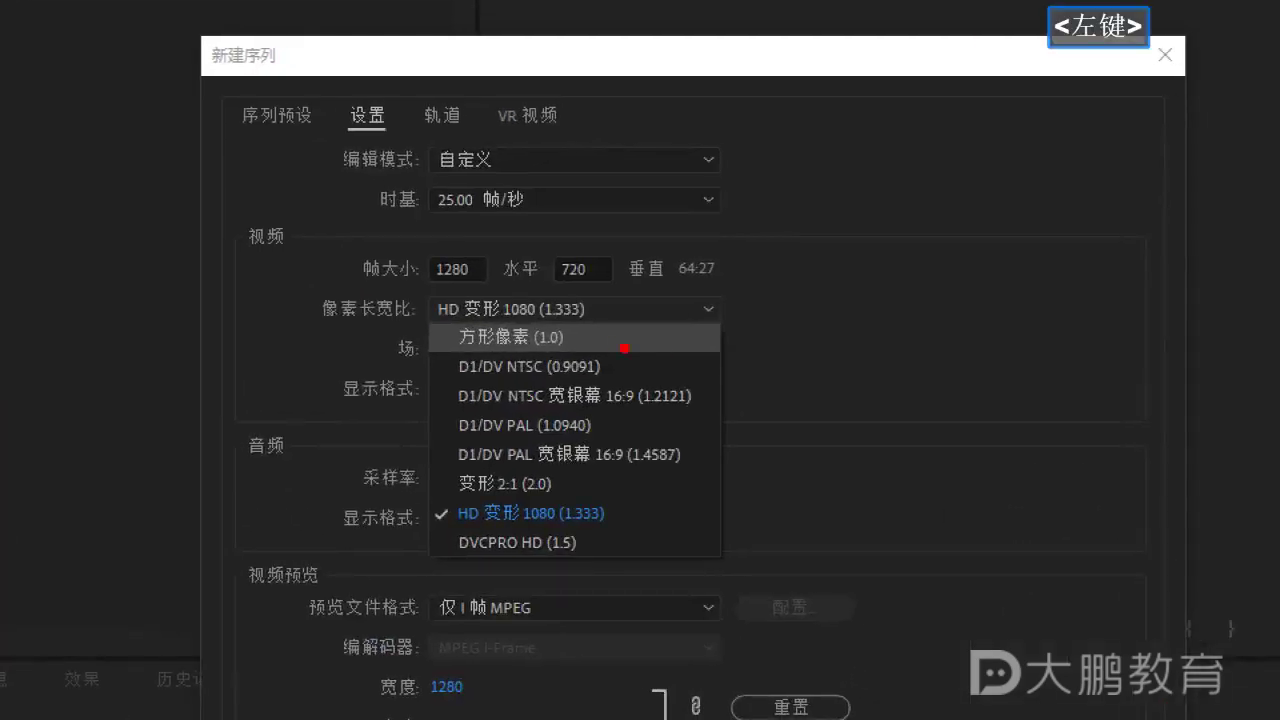
drag(440, 256, 448, 256)
drag(616, 340, 710, 280)
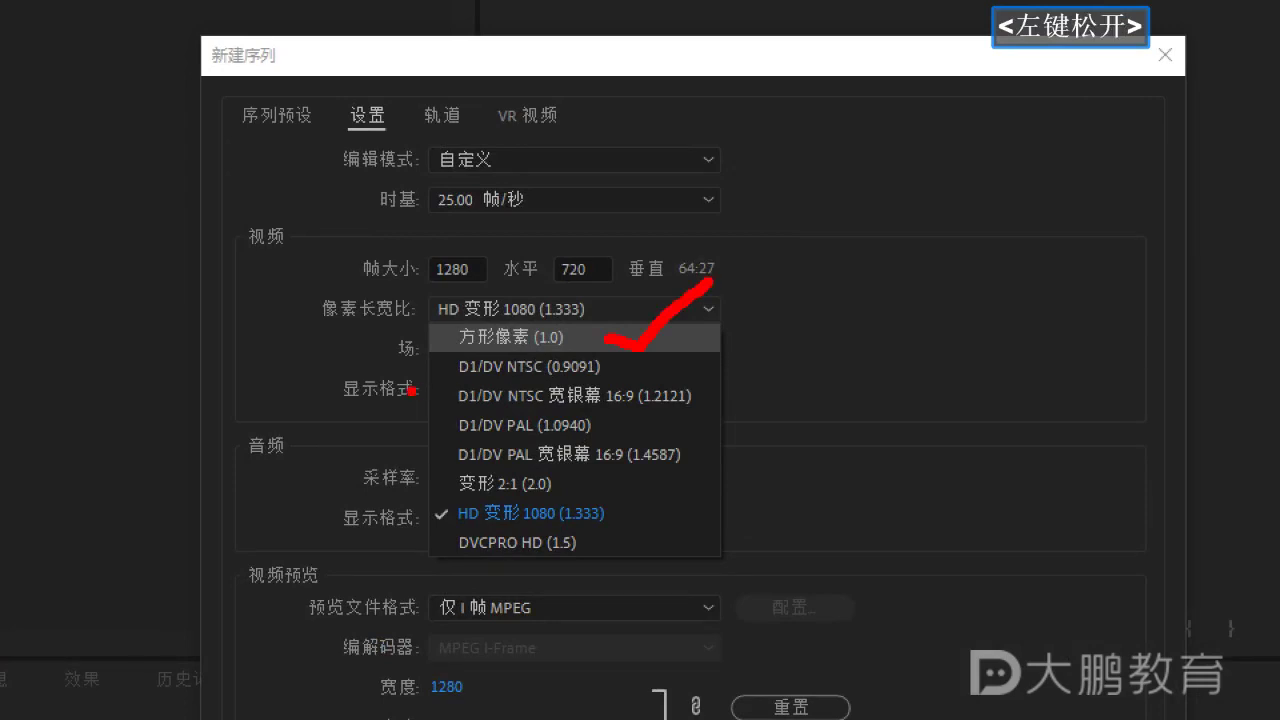
Draw thick rectangles and diagonal strokes over the non-square pixel aspect ratio options to cross them out.
key(ctrl)
mouse_move(448, 362)
mouse_down()
mouse_move(680, 529)
mouse_move(697, 557)
mouse_move(484, 392)
mouse_move(685, 548)
mouse_up()
mouse_move(472, 380)
mouse_down()
mouse_move(579, 430)
mouse_move(678, 530)
mouse_move(568, 476)
mouse_up()
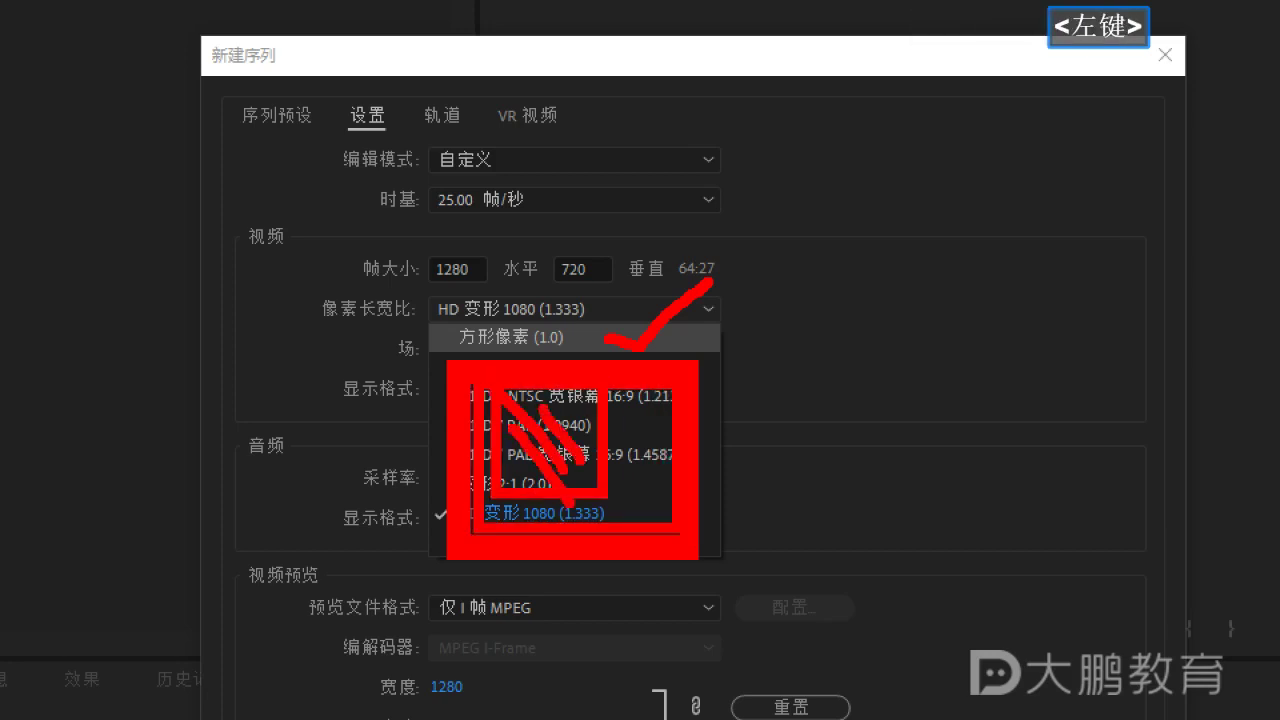
drag(508, 430, 546, 488)
mouse_move(524, 392)
mouse_down()
mouse_move(598, 440)
mouse_move(646, 452)
mouse_up()
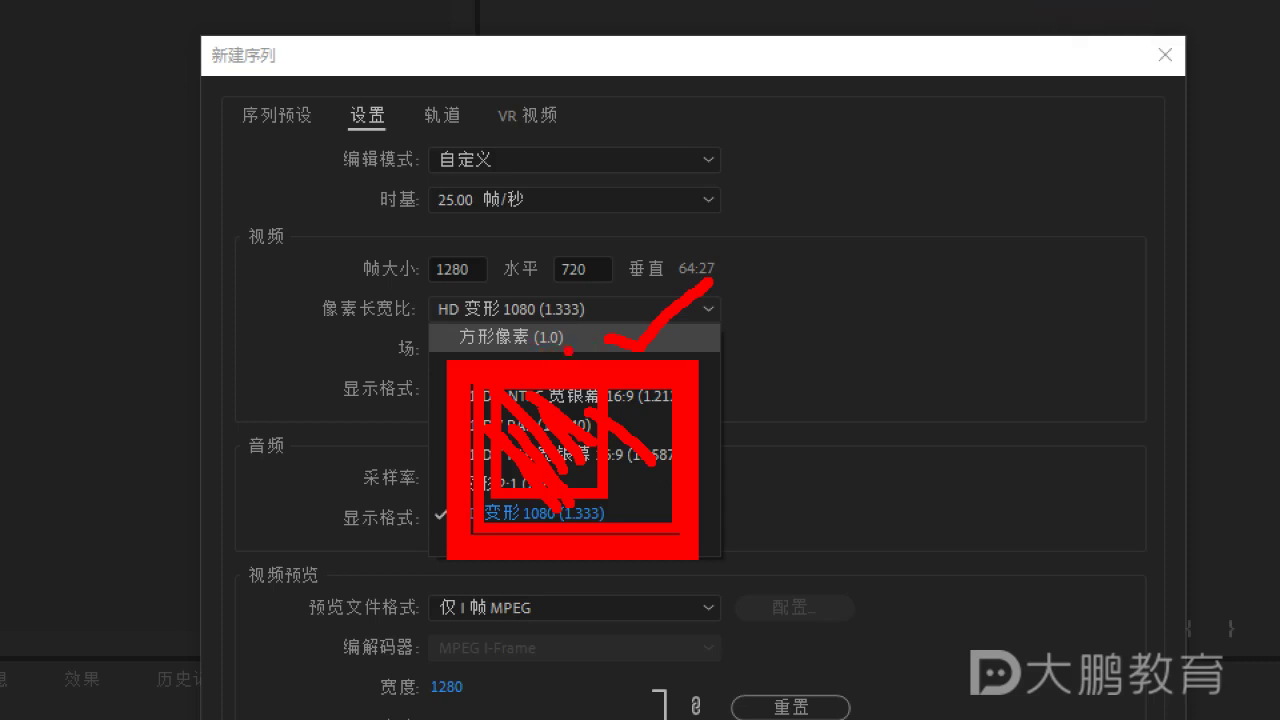
Handwrite 1.0 beside the video settings and draw a small square above it as a square-pixel example.
drag(834, 320, 838, 395)
drag(856, 370, 858, 382)
mouse_move(912, 338)
mouse_down()
mouse_move(930, 409)
mouse_move(922, 330)
mouse_up()
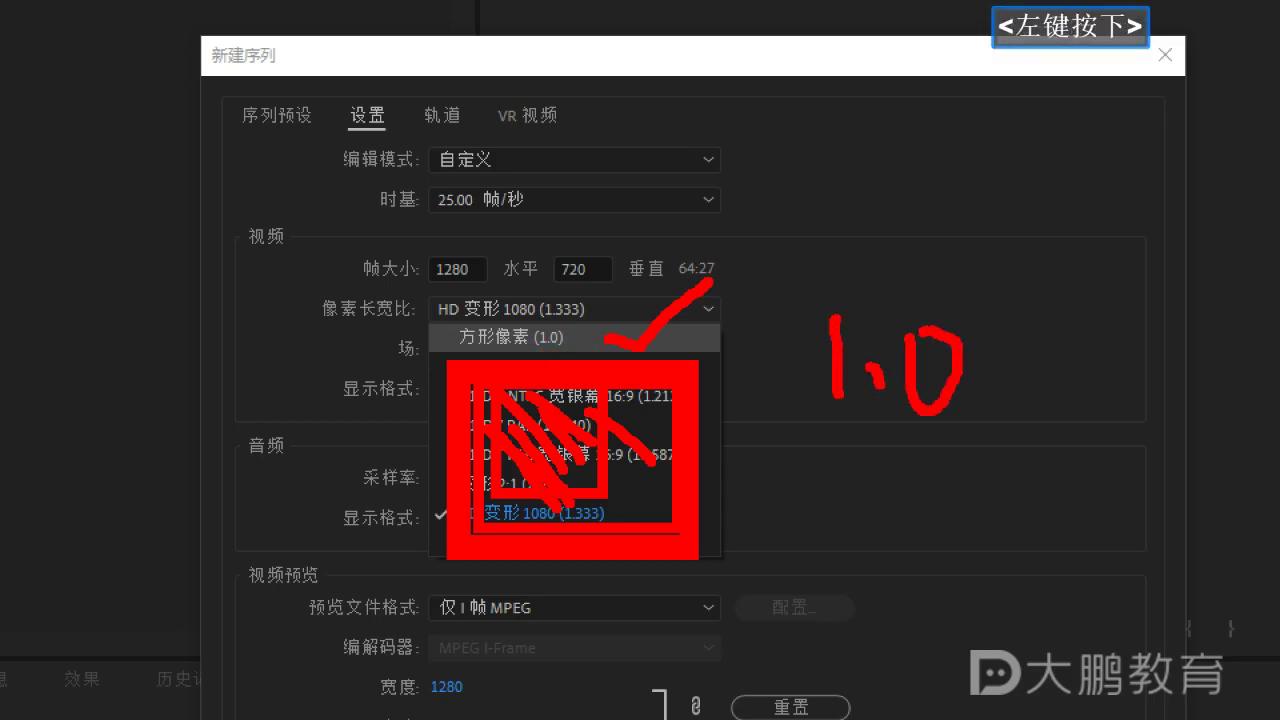
ctrl+click(836, 203)
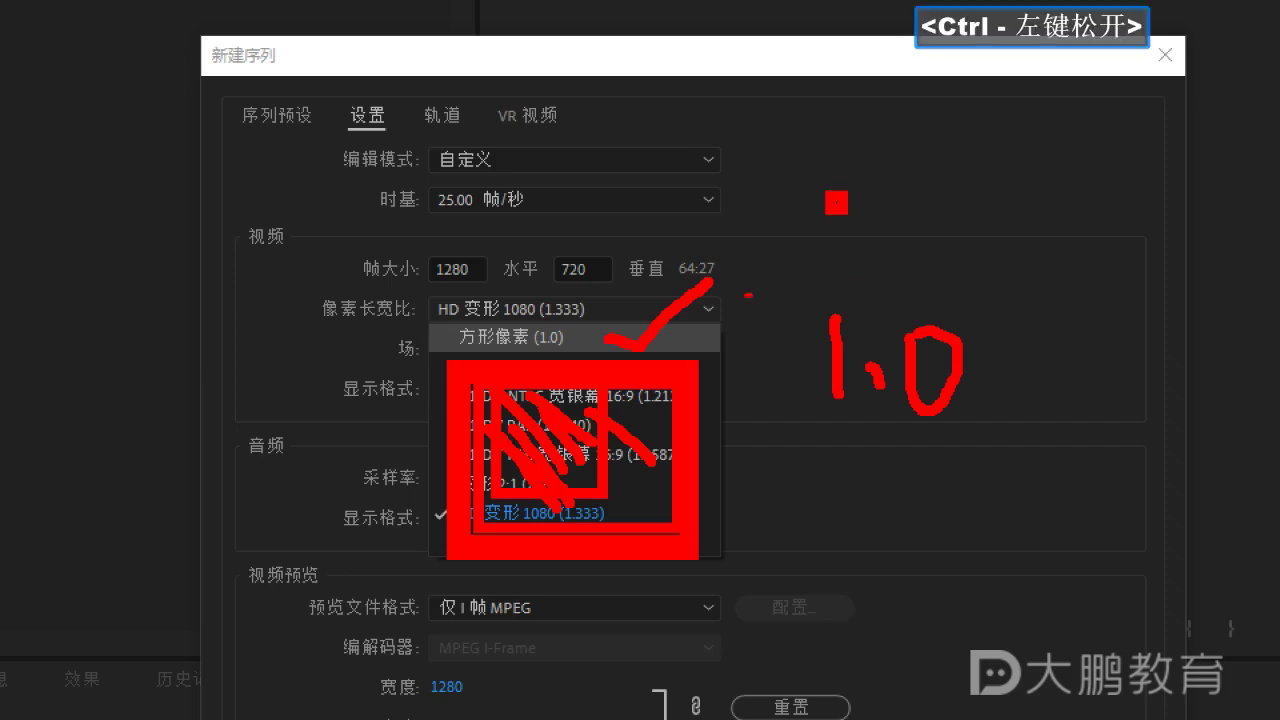
Clear the annotations and set the pixel aspect ratio to 方形像素 (1.0).
key(Escape)
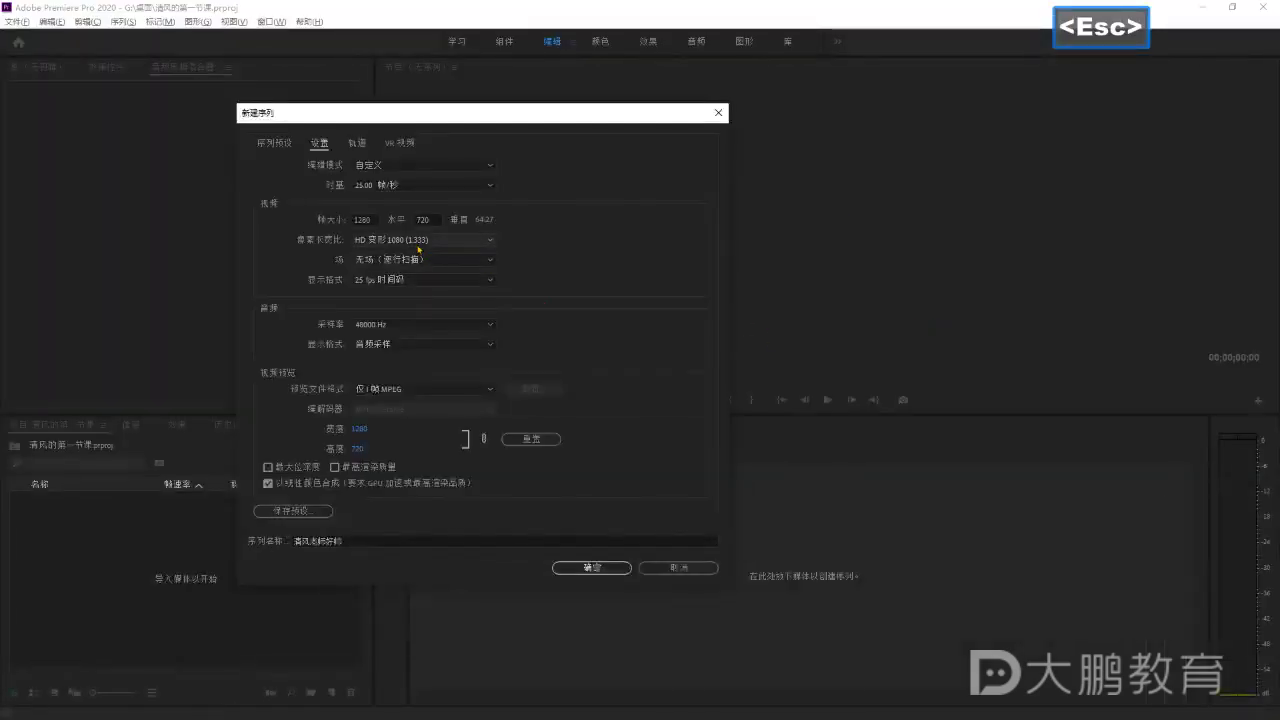
click(418, 249)
click(420, 253)
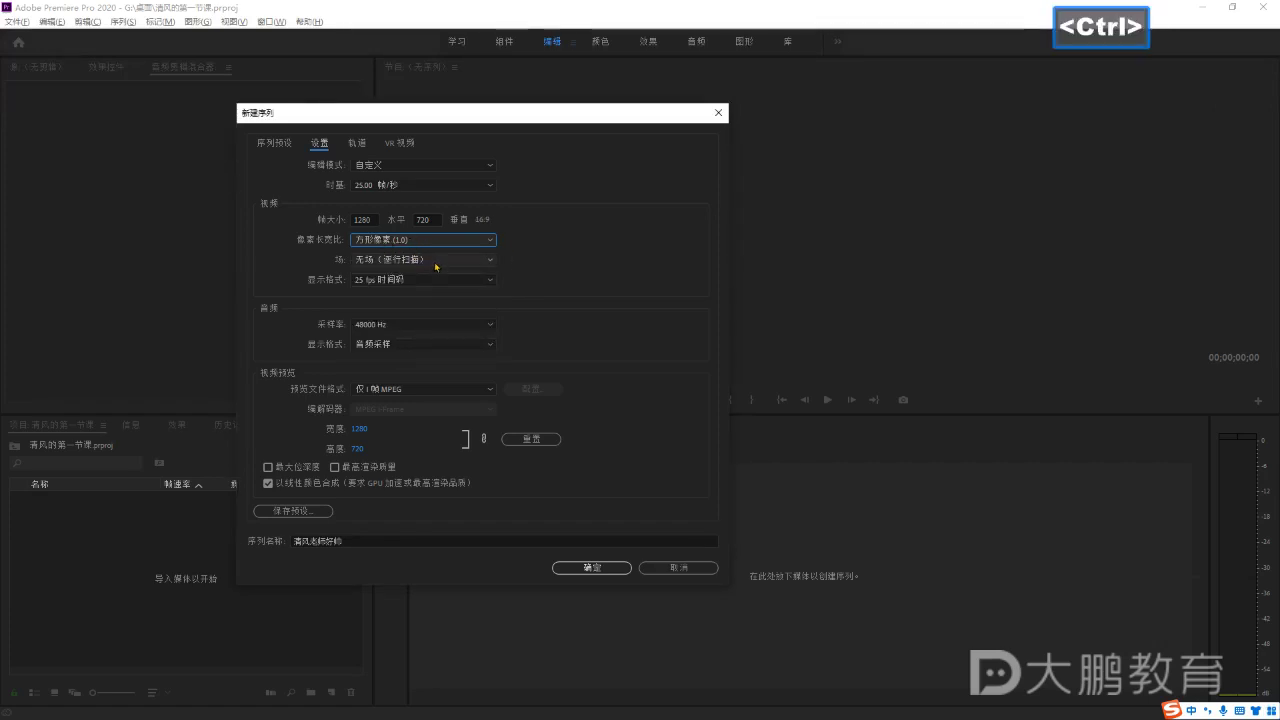
Outline the 场 (fields) setting with a rectangle and clear the annotation.
key(ctrl+1)
click(575, 370)
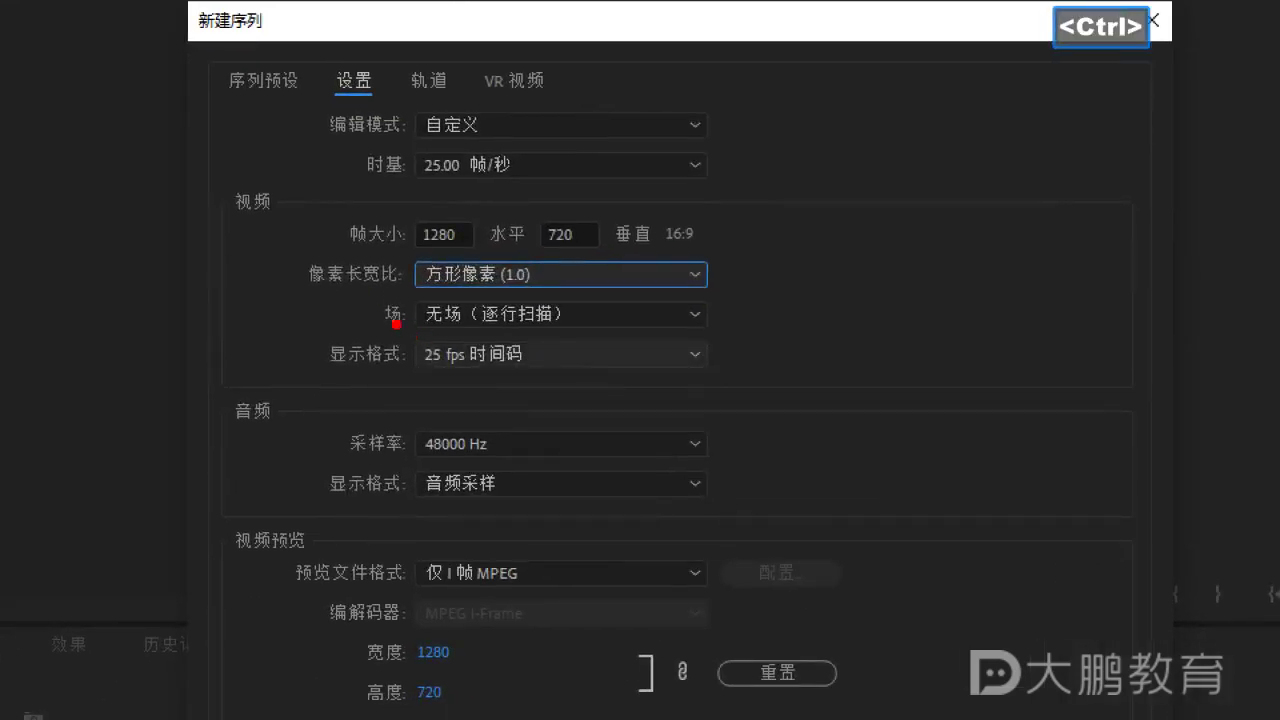
drag(376, 296, 711, 338)
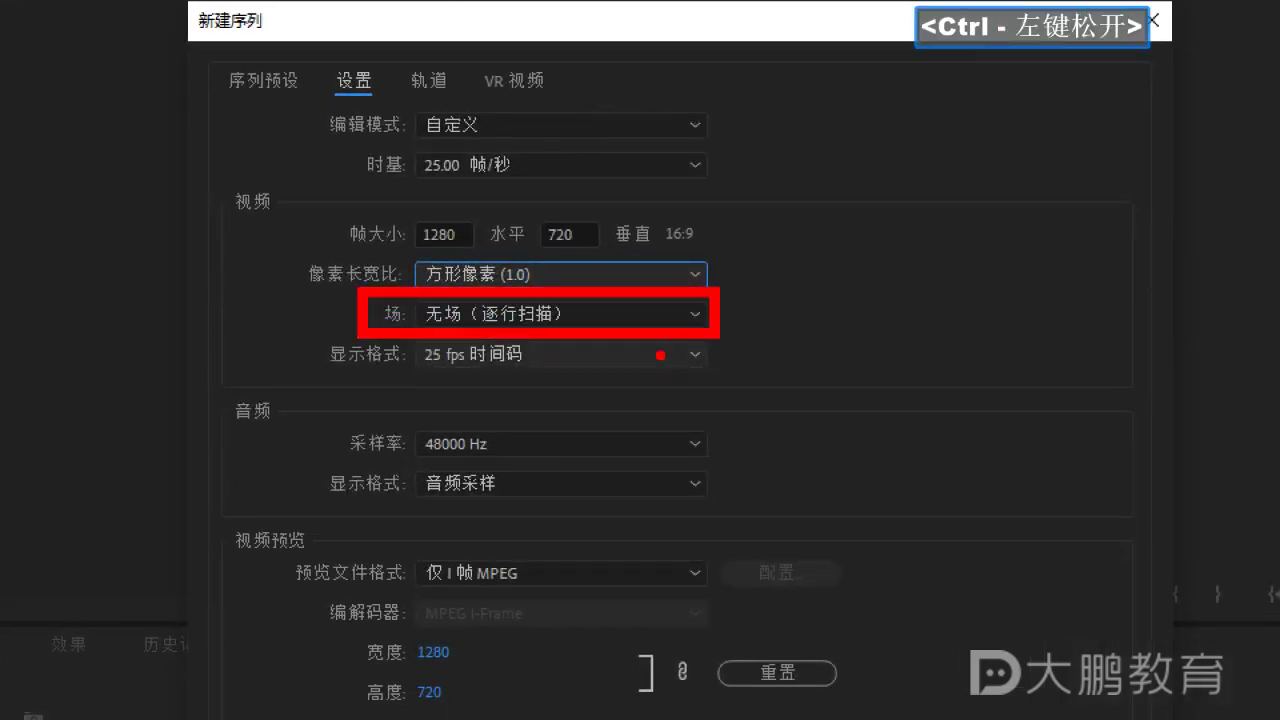
key(Escape)
List the 场 (fields) options and mark the 无场（逐行扫描） entry on screen.
click(437, 261)
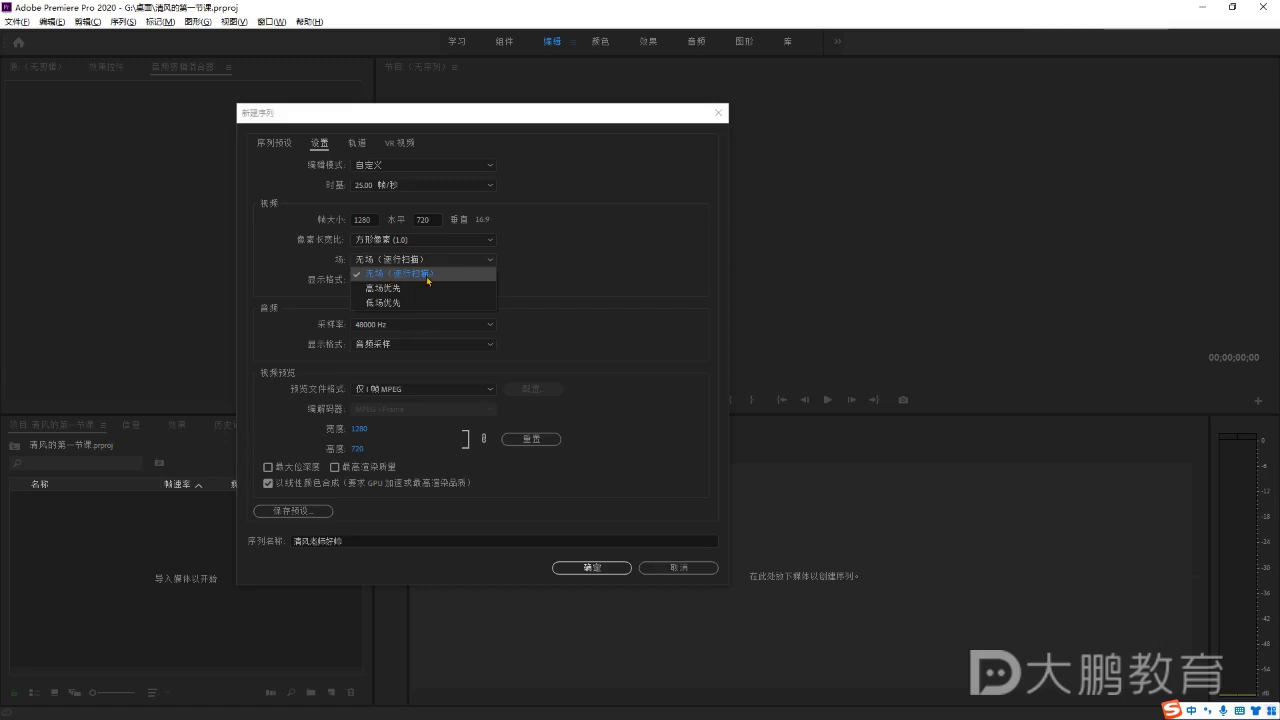
click(427, 280)
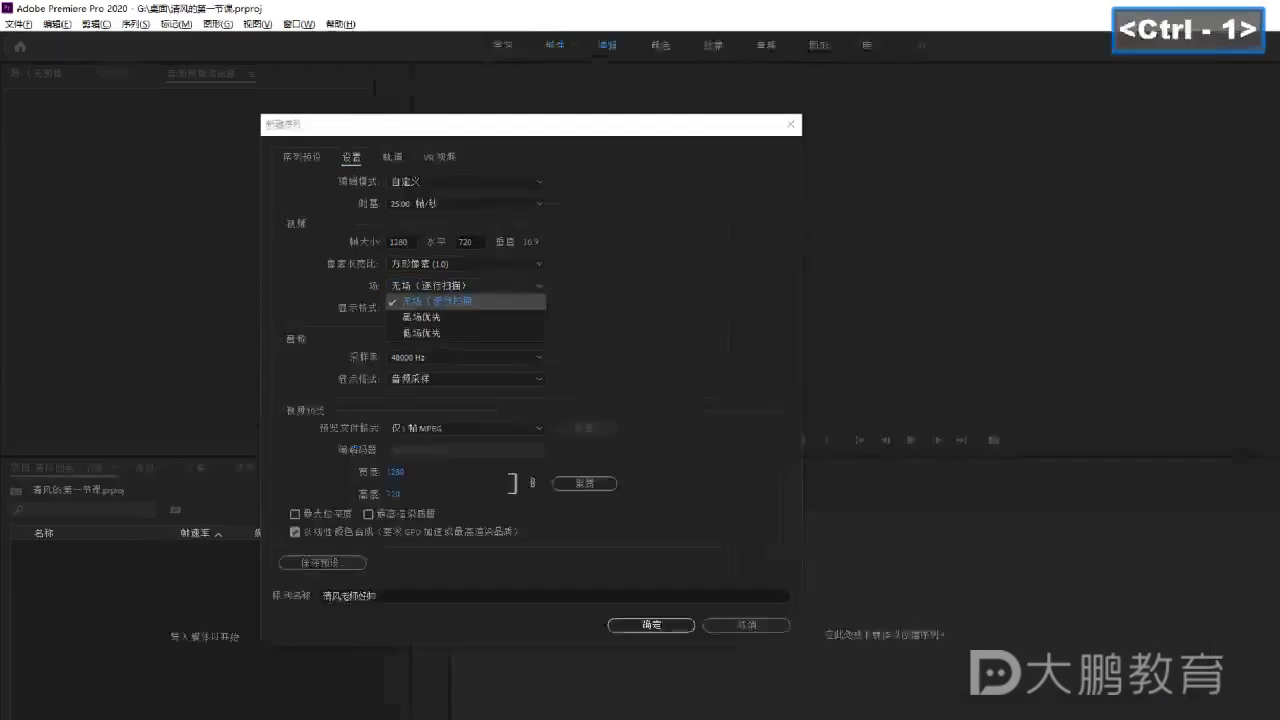
click(408, 290)
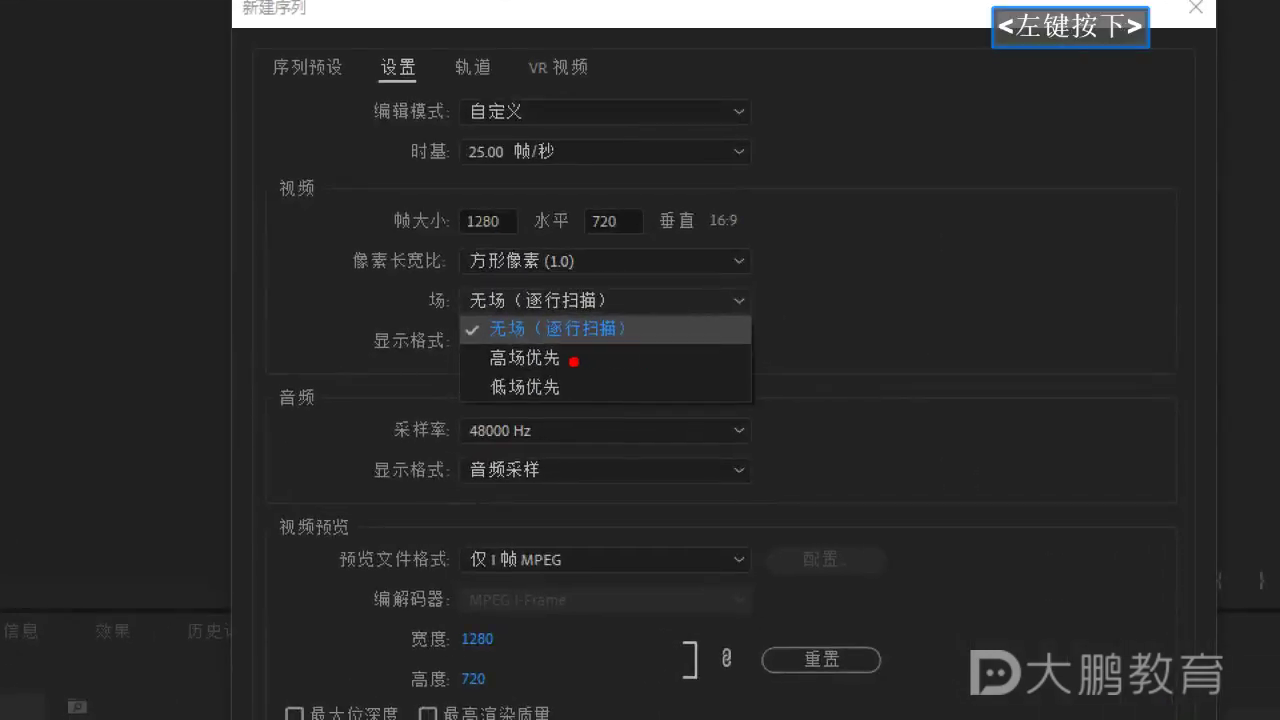
mouse_move(573, 361)
mouse_down()
mouse_move(490, 361)
mouse_move(584, 392)
mouse_move(485, 383)
mouse_move(496, 352)
mouse_move(572, 352)
mouse_up()
mouse_move(456, 320)
mouse_down()
mouse_move(460, 332)
mouse_move(522, 310)
mouse_up()
Clear the marks and choose 无场（逐行扫描） for the 场 (fields) setting.
key(Escape)
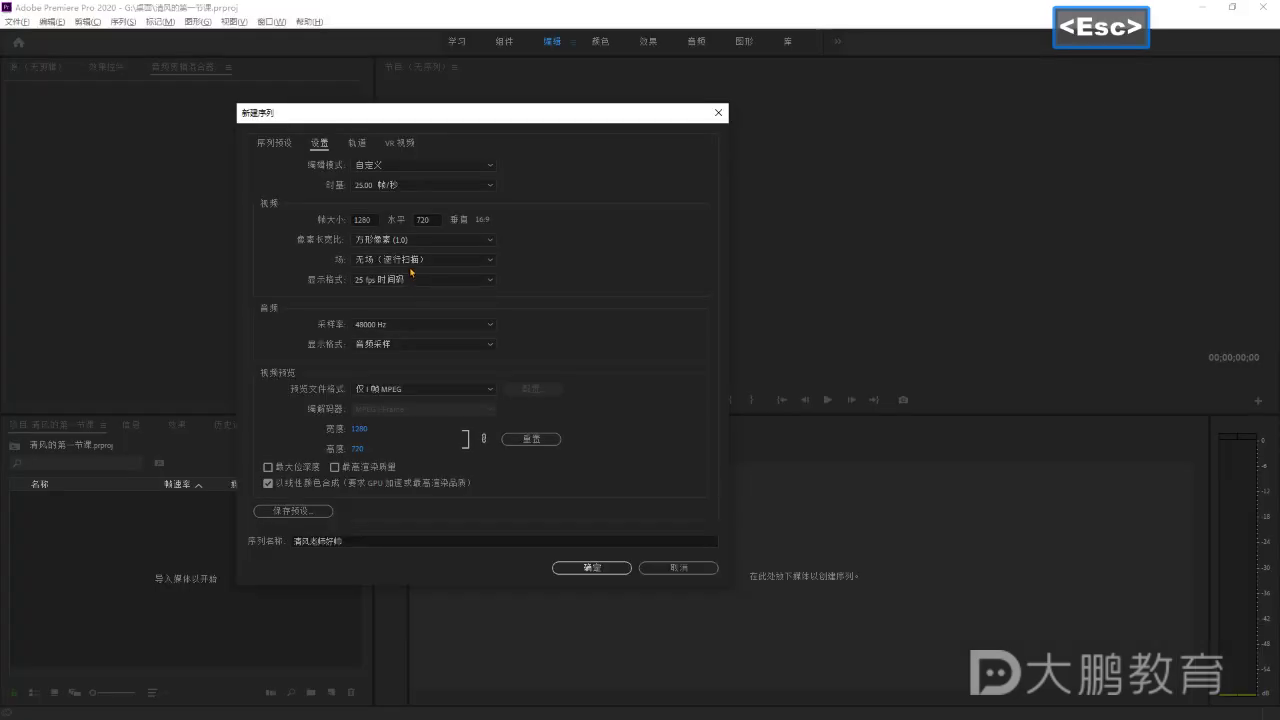
click(414, 259)
click(414, 264)
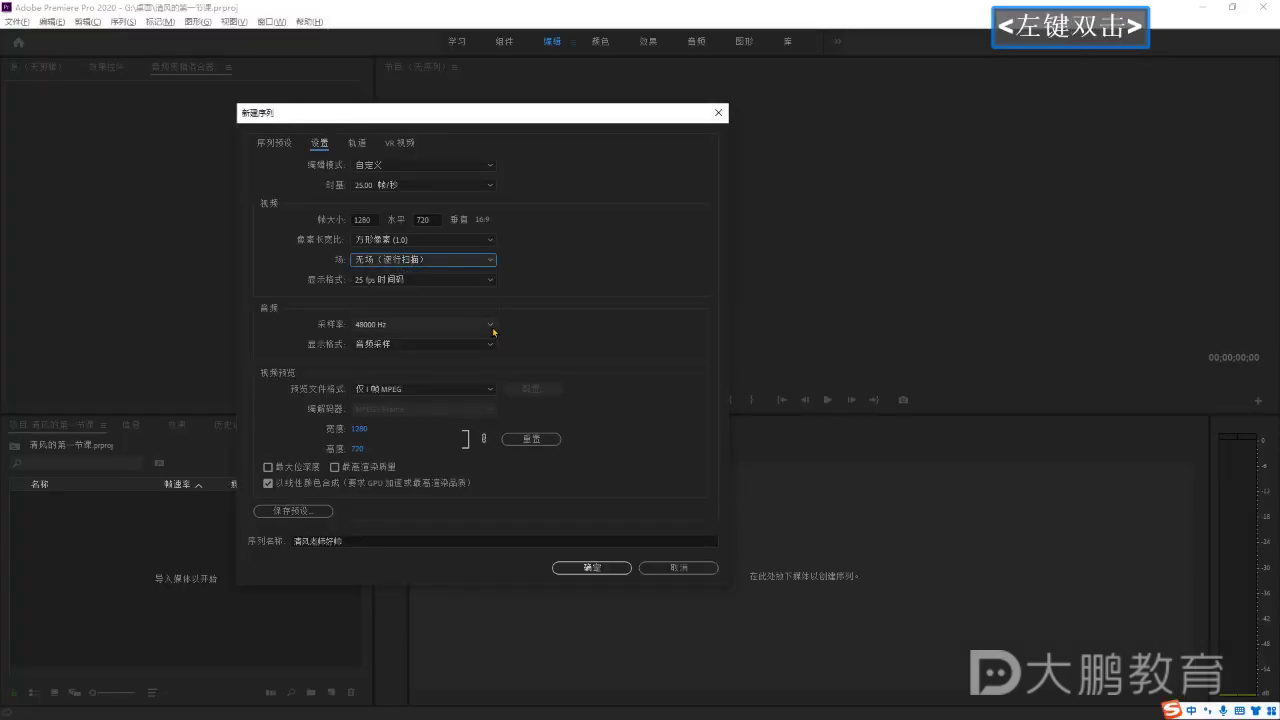
Shift the New Sequence dialog toward the middle of the screen and display its available sequence presets.
drag(466, 121, 516, 105)
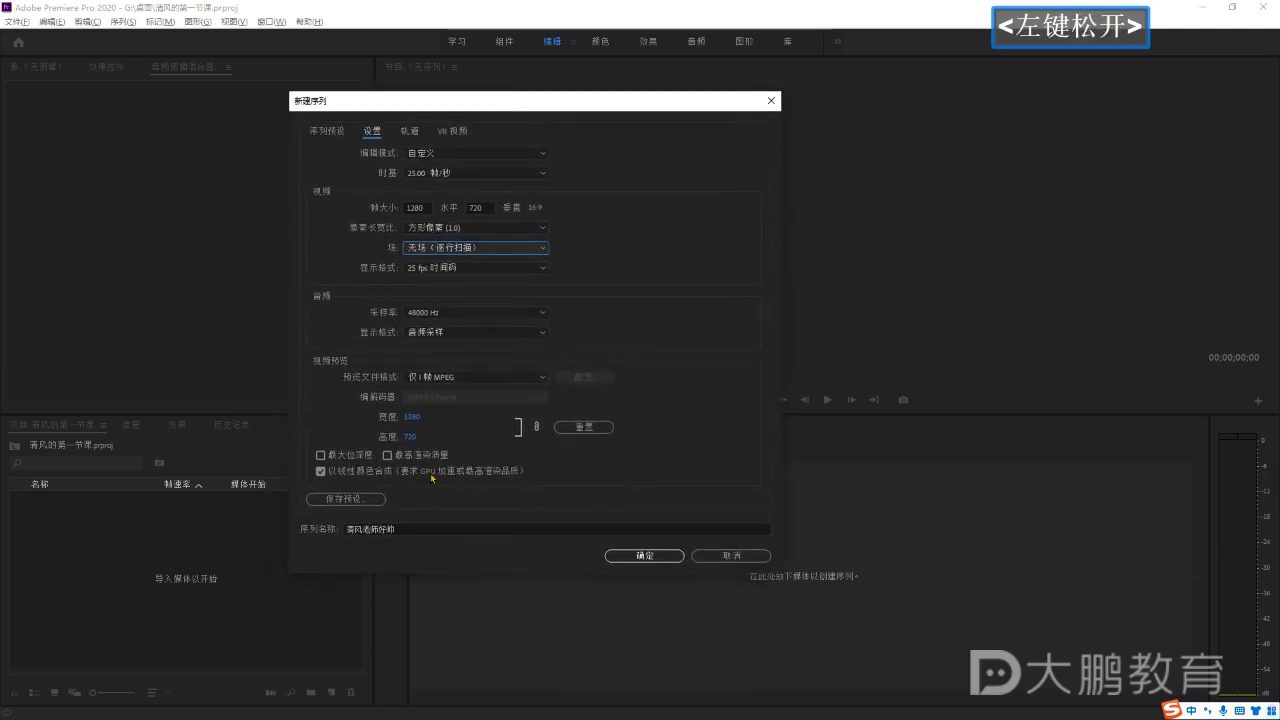
click(410, 529)
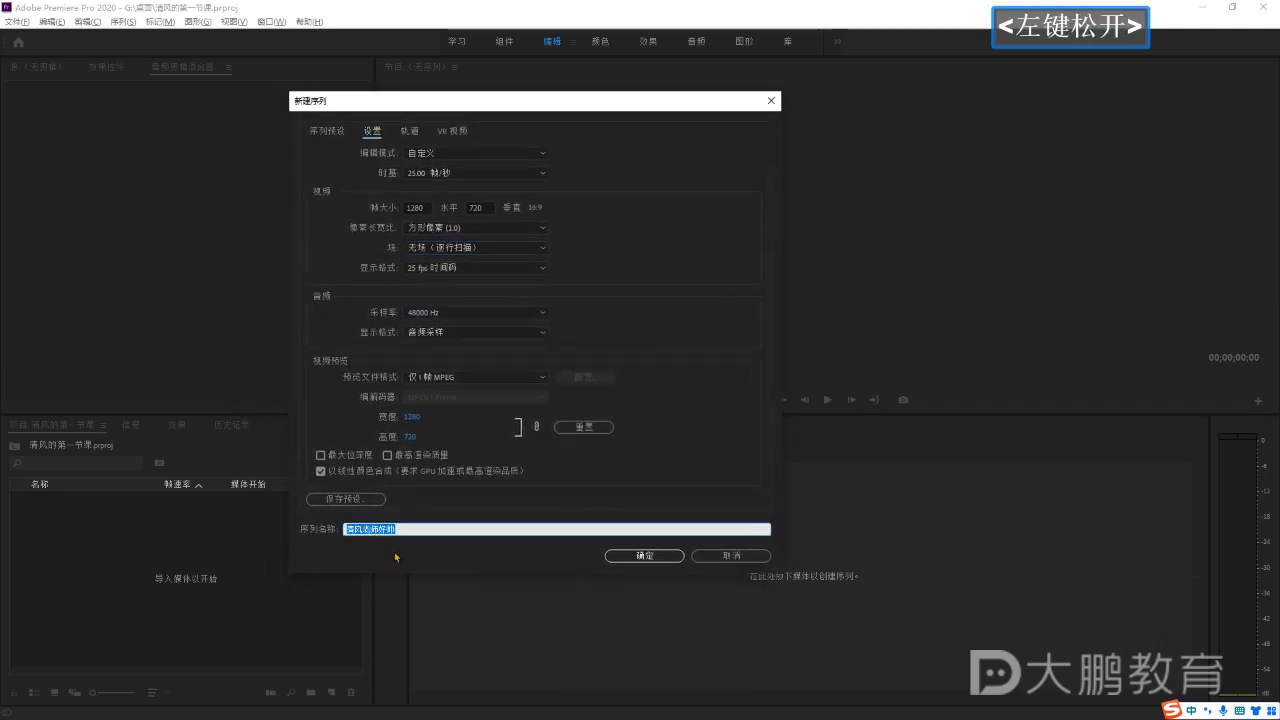
drag(458, 103, 504, 101)
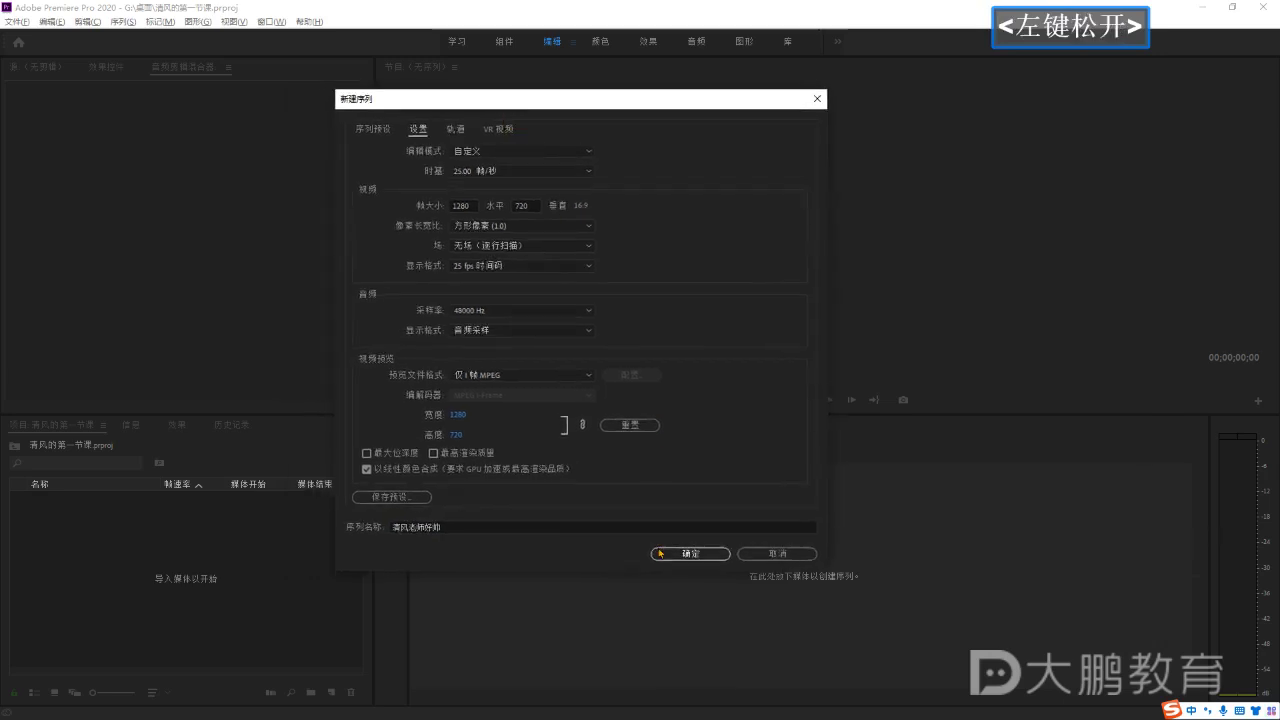
key(super+space)
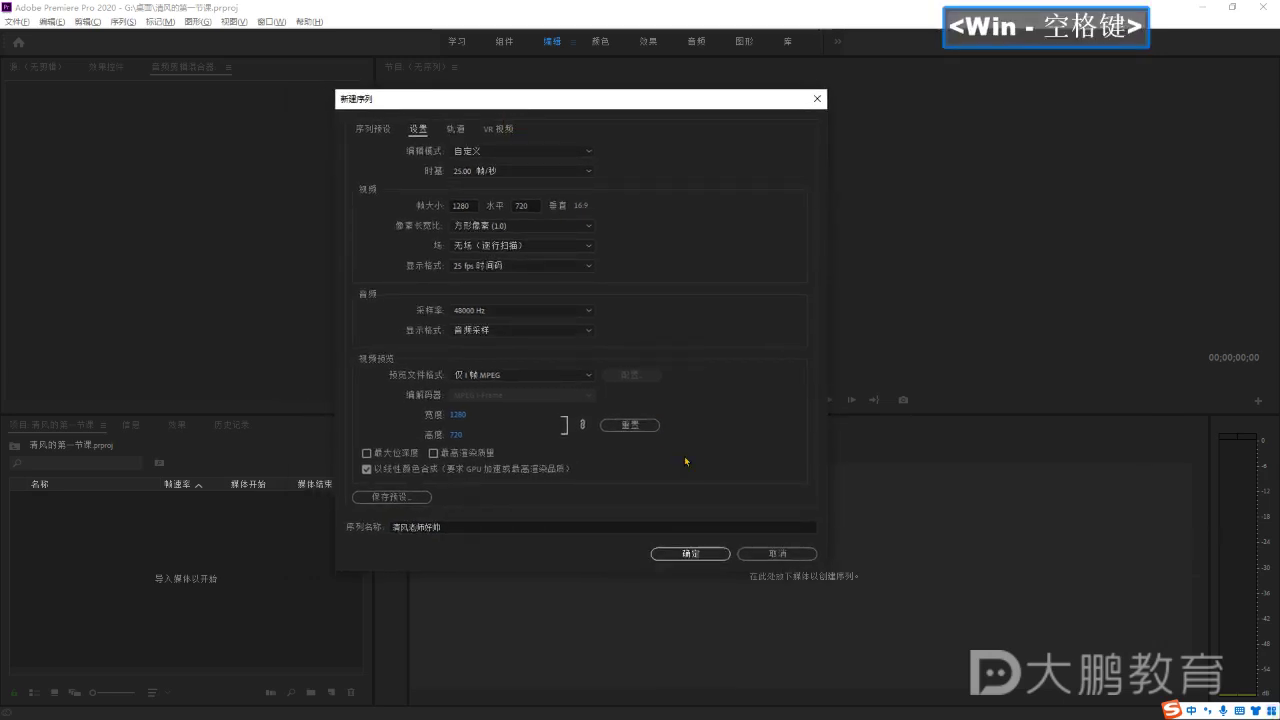
drag(505, 104, 545, 98)
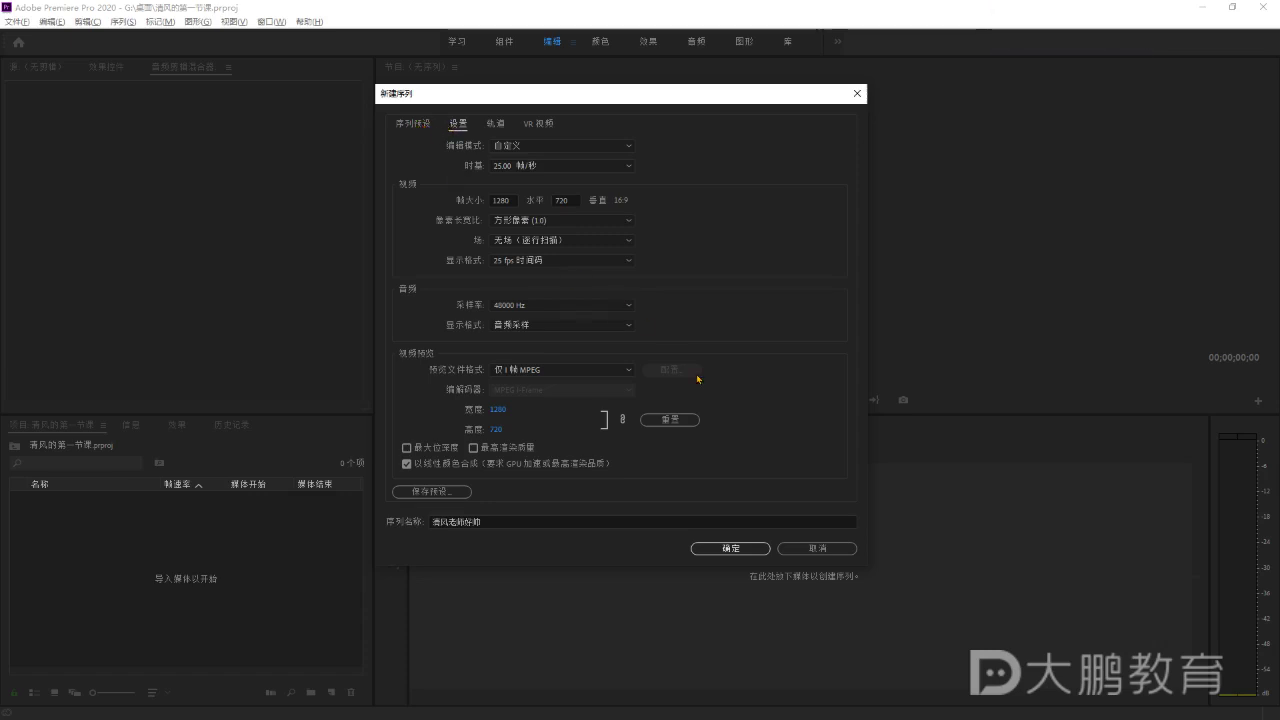
click(414, 124)
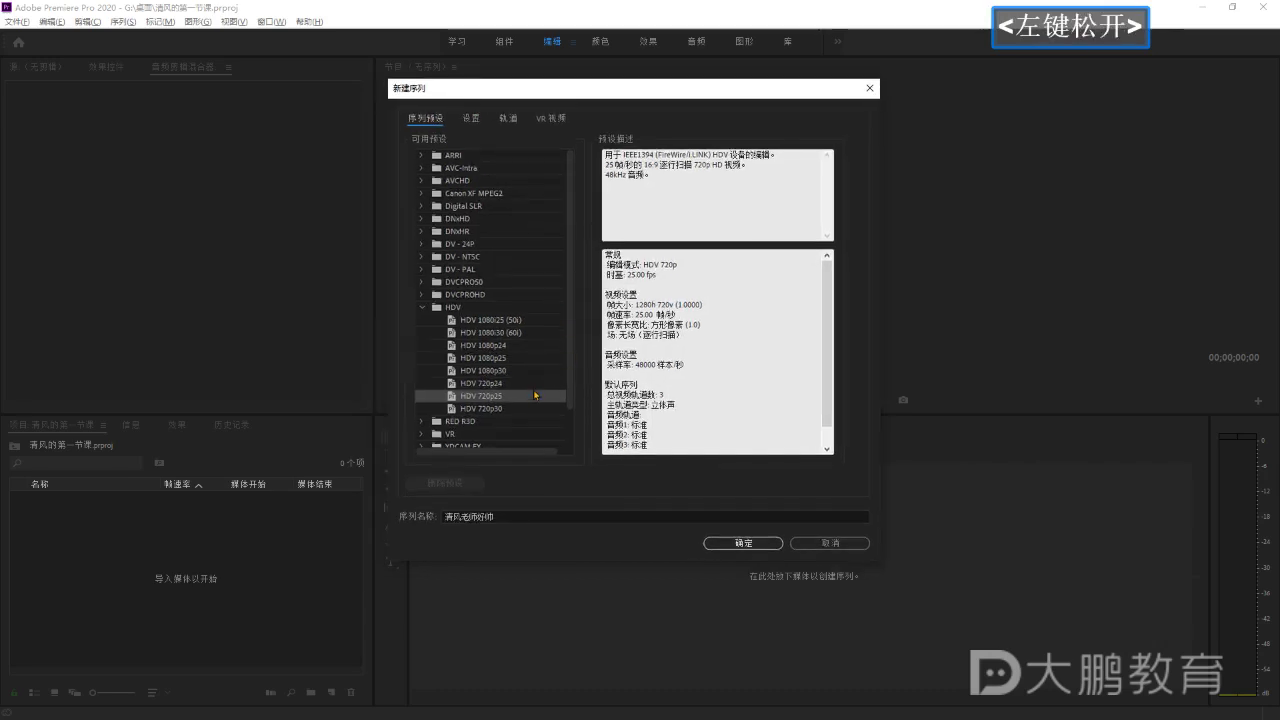
Inspect the HDV 1080p25 preset, outline and underline its 像素长宽比 (pixel aspect ratio) entry, and clear the marks.
click(493, 358)
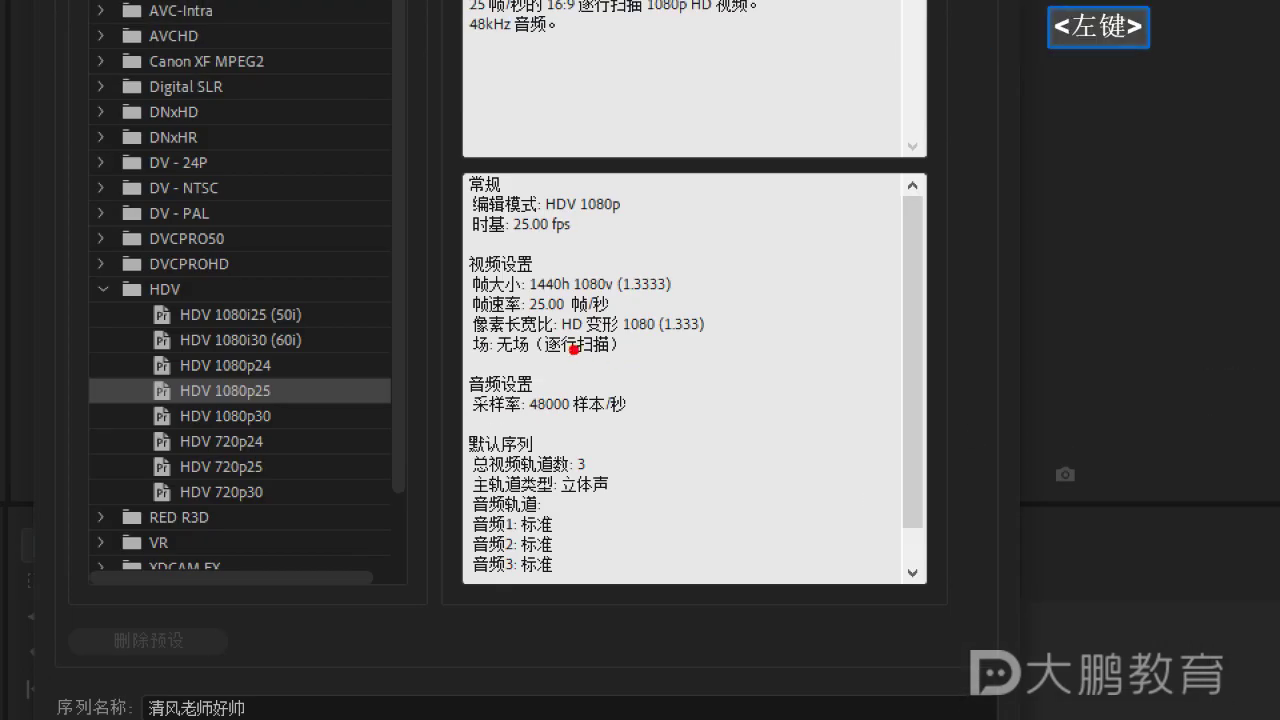
drag(543, 338, 732, 305)
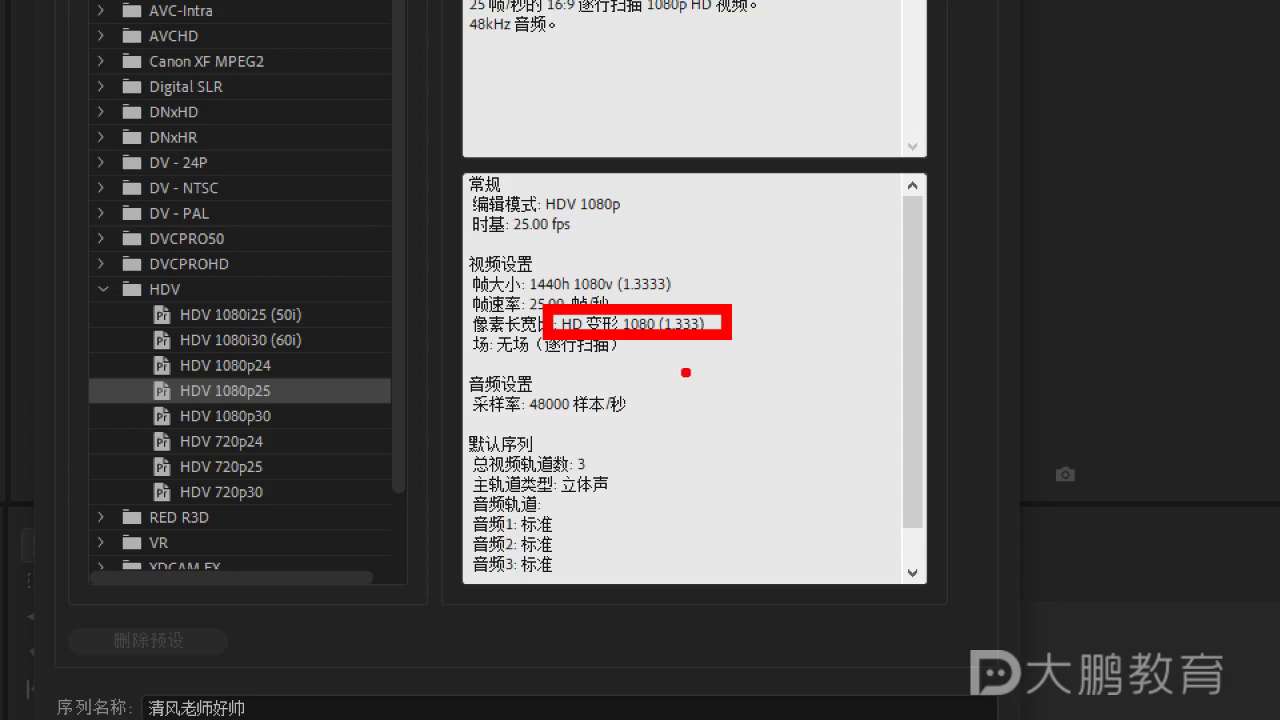
drag(473, 331, 544, 329)
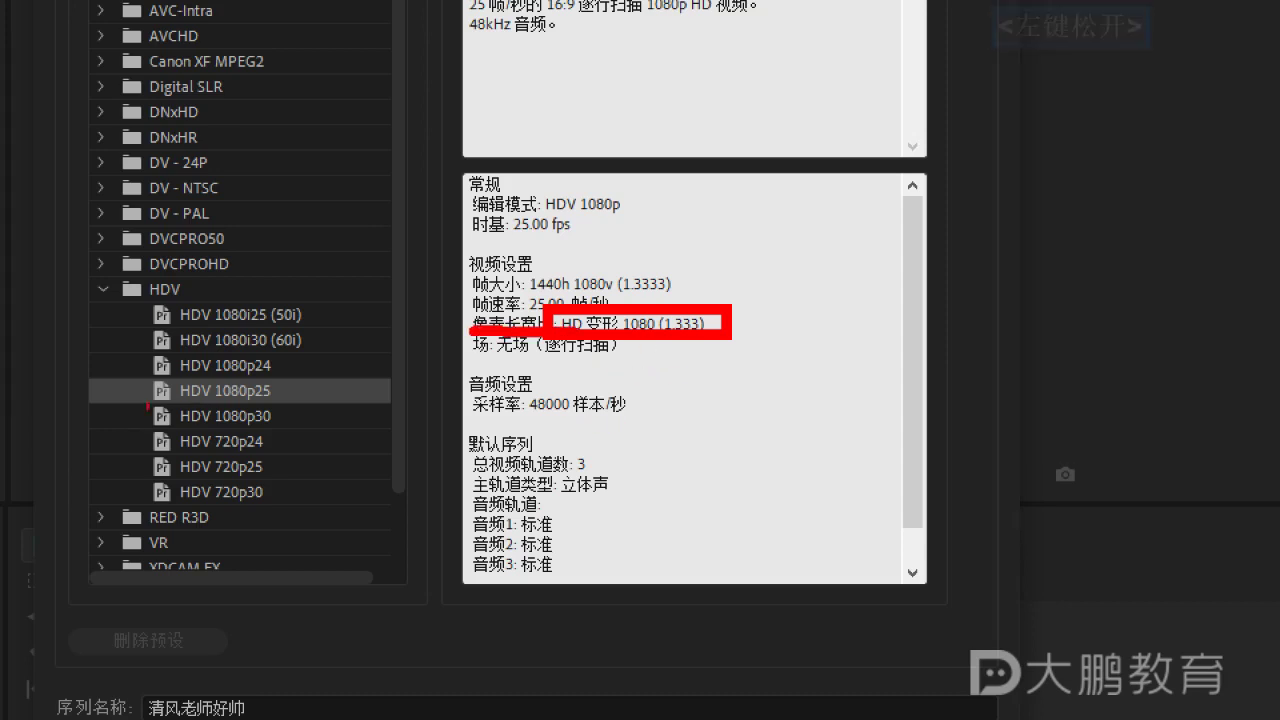
key(Escape)
Compare the descriptions of the HDV 1080i30 (60i) and HDV 1080i25 (50i) presets.
click(490, 344)
double_click(490, 332)
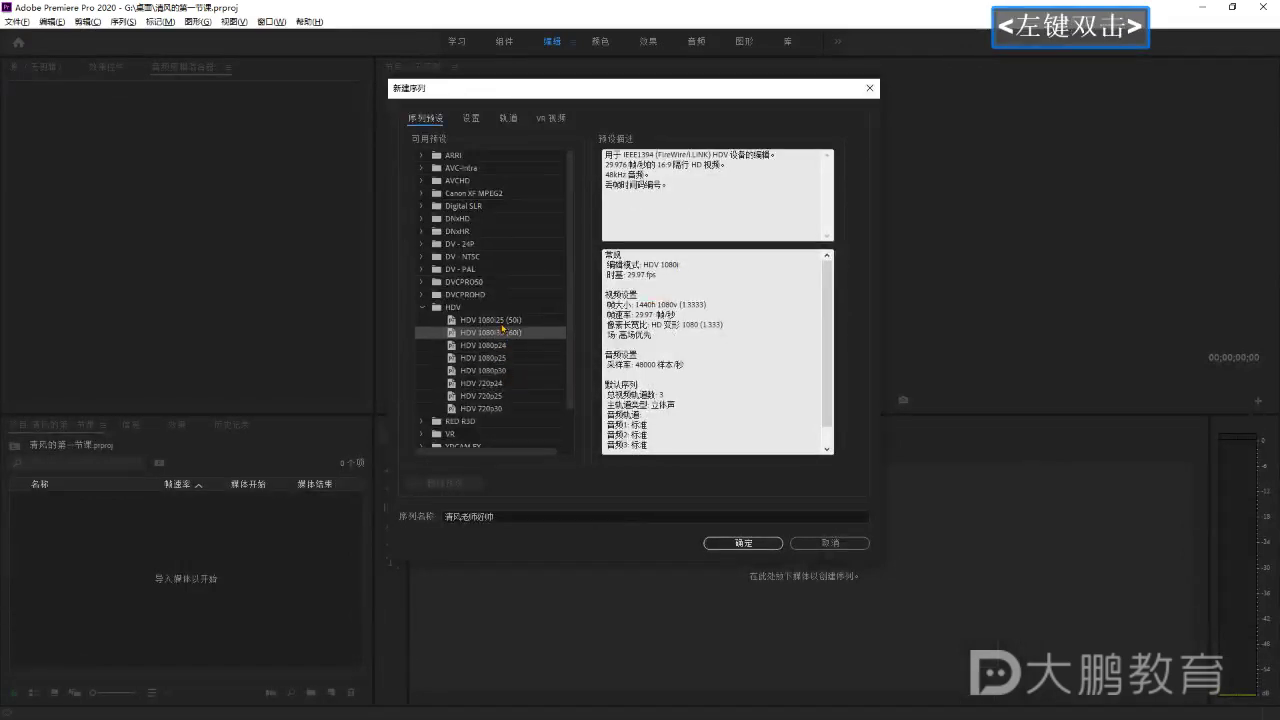
click(490, 319)
click(490, 332)
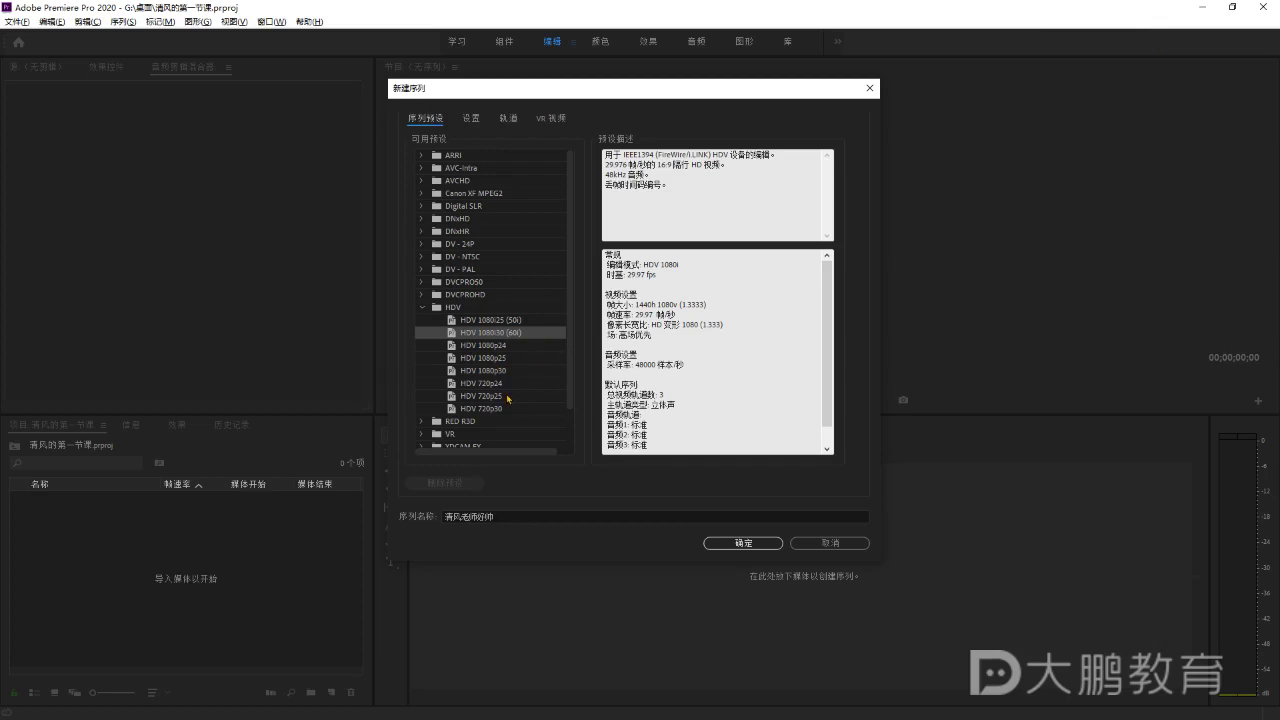
Choose the HDV 720p25 preset, mark it on screen with a red tick and clear the mark.
click(488, 396)
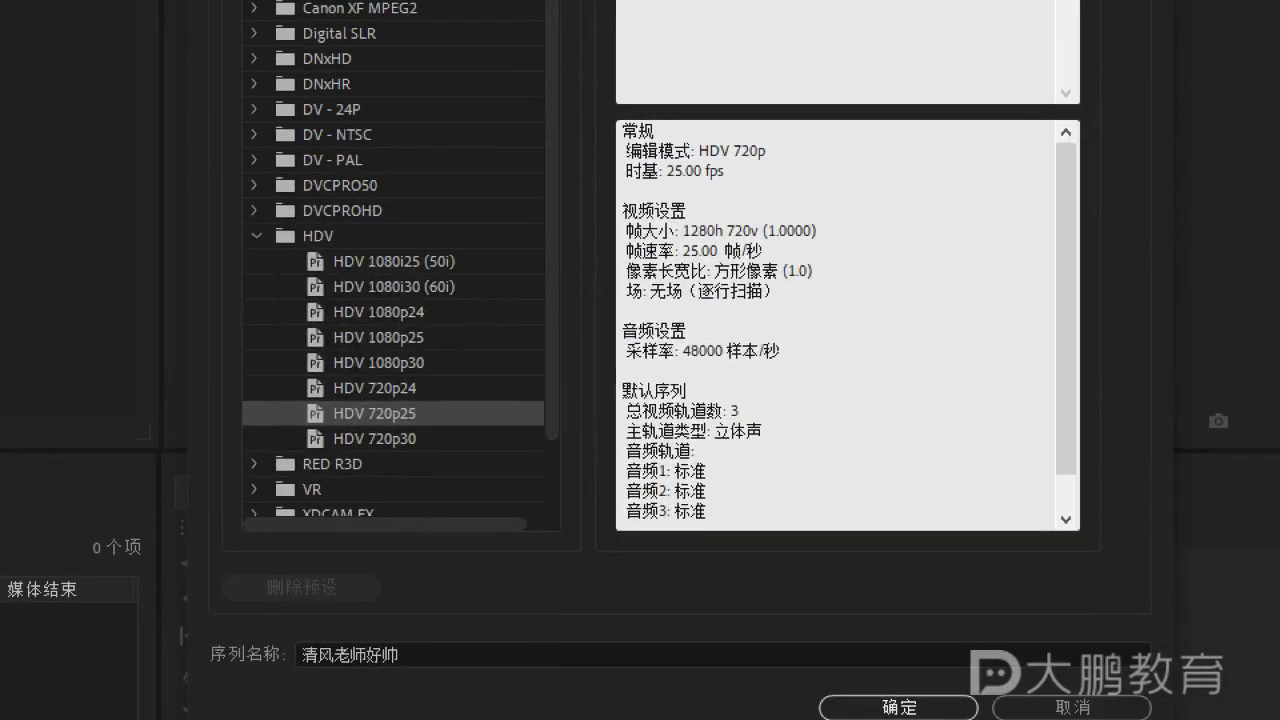
click(624, 318)
mouse_move(317, 428)
mouse_down()
mouse_move(427, 427)
mouse_move(444, 441)
mouse_move(607, 315)
mouse_up()
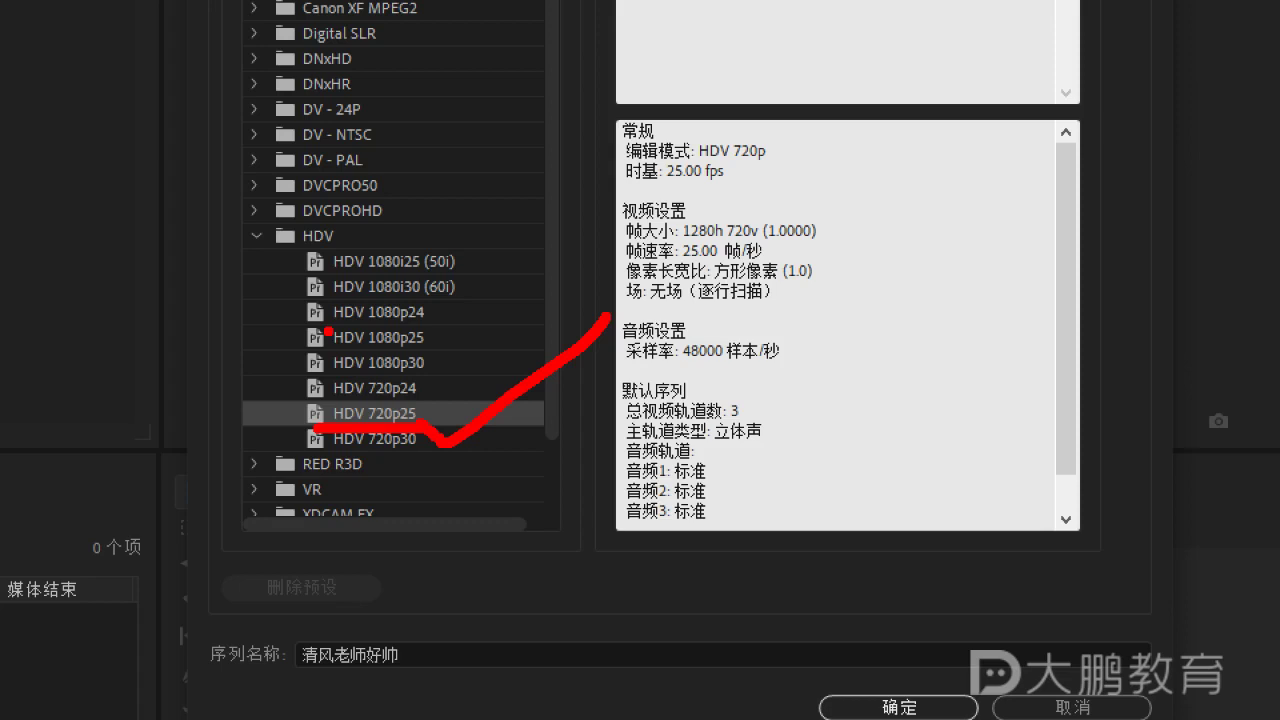
key(Escape)
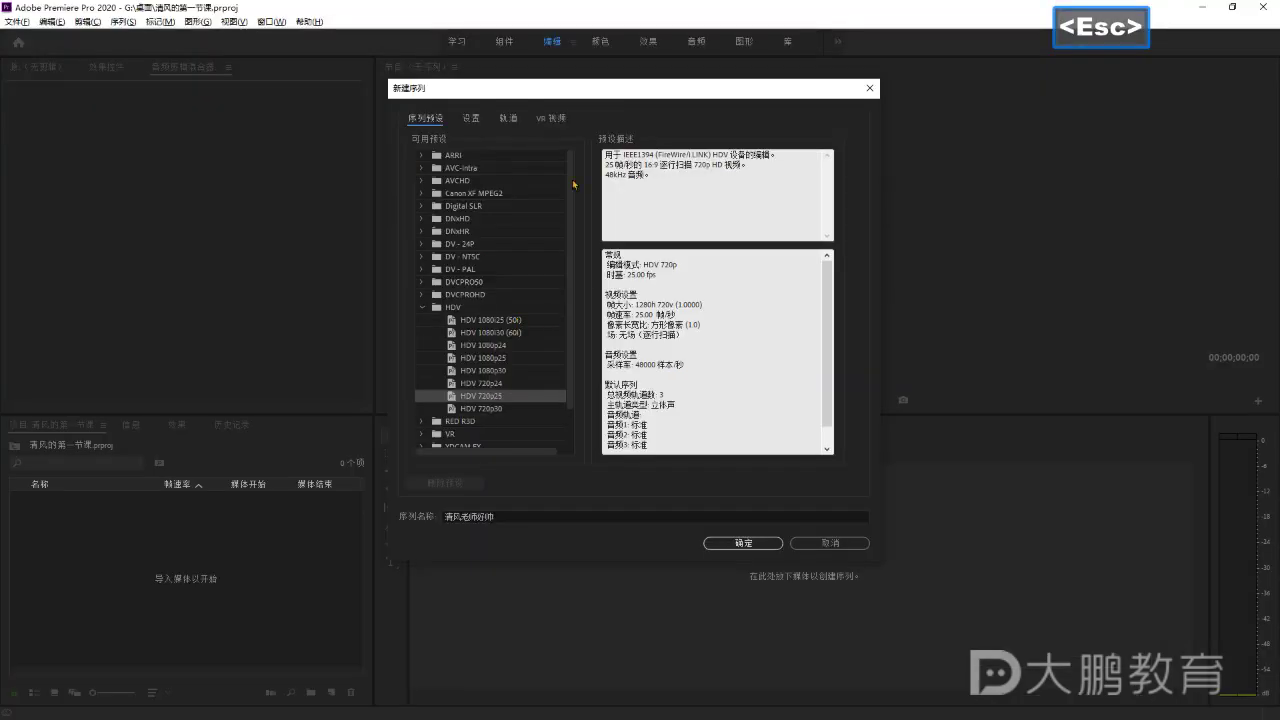
scroll(522, 318, down, 1)
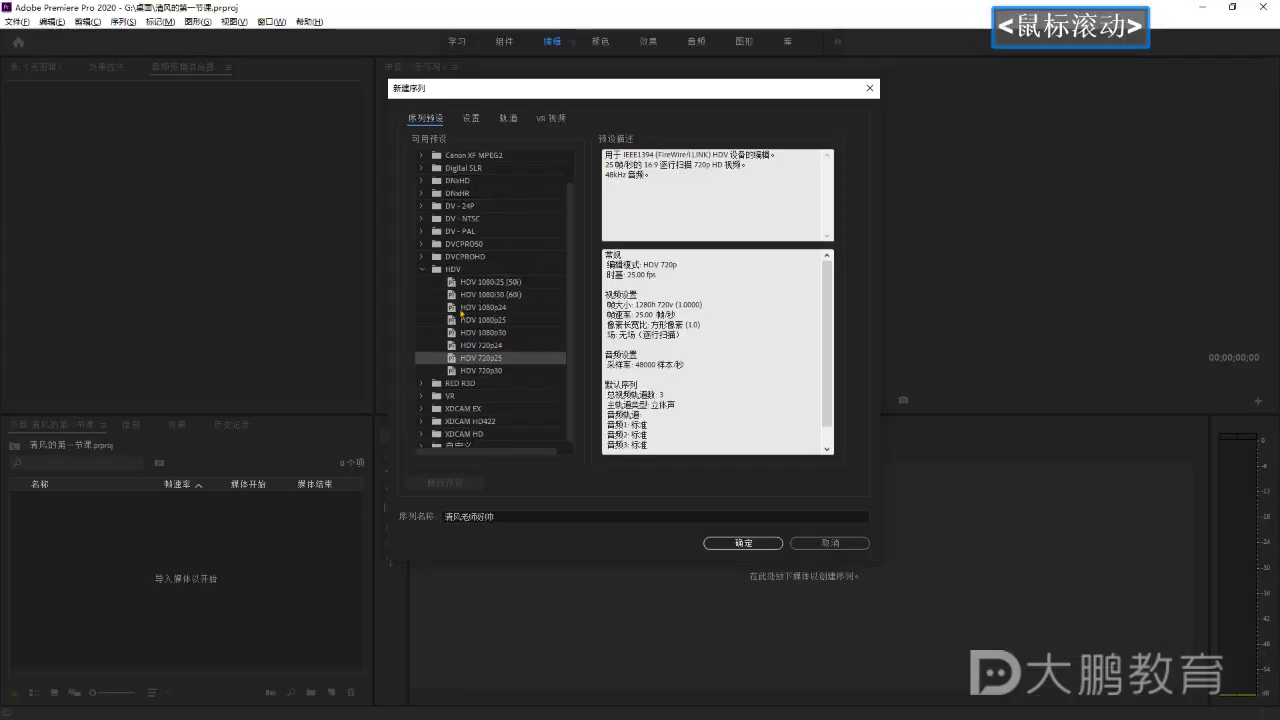
Display the settings of the HDV 720p25 preset and create the sequence from them.
mouse_move(554, 90)
mouse_down()
mouse_move(556, 108)
mouse_move(545, 95)
mouse_up()
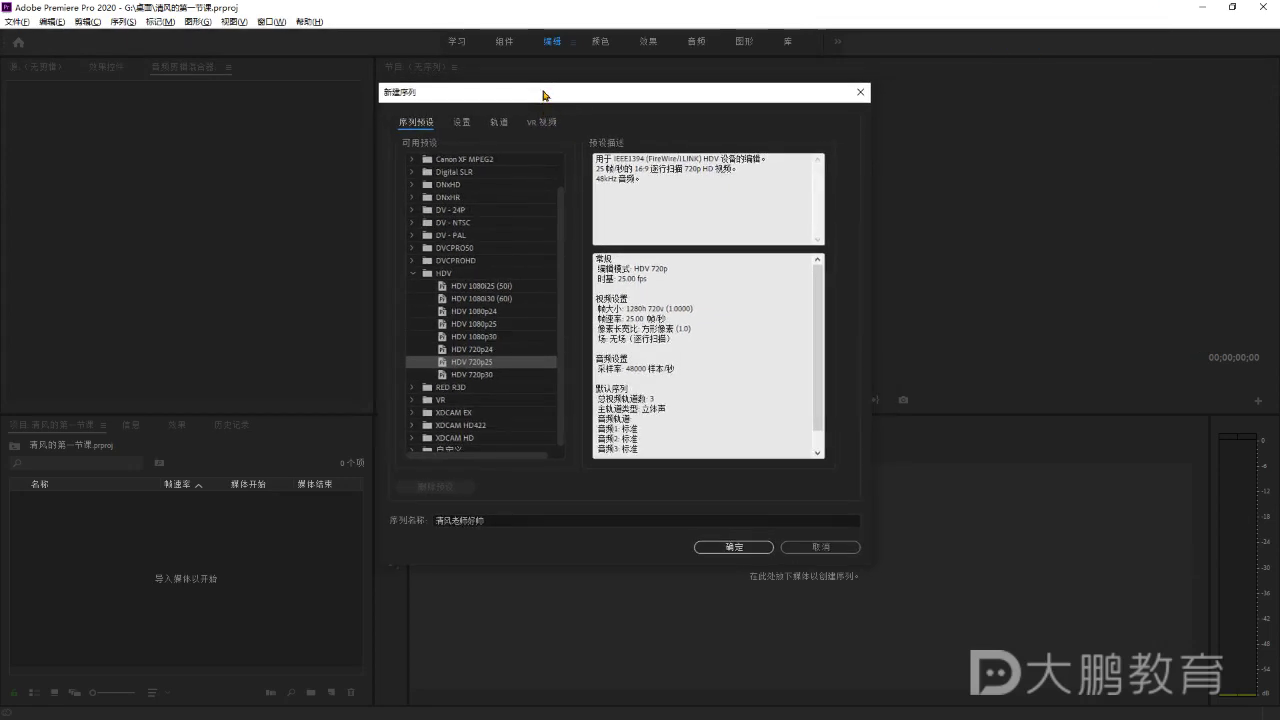
drag(543, 95, 551, 95)
click(468, 121)
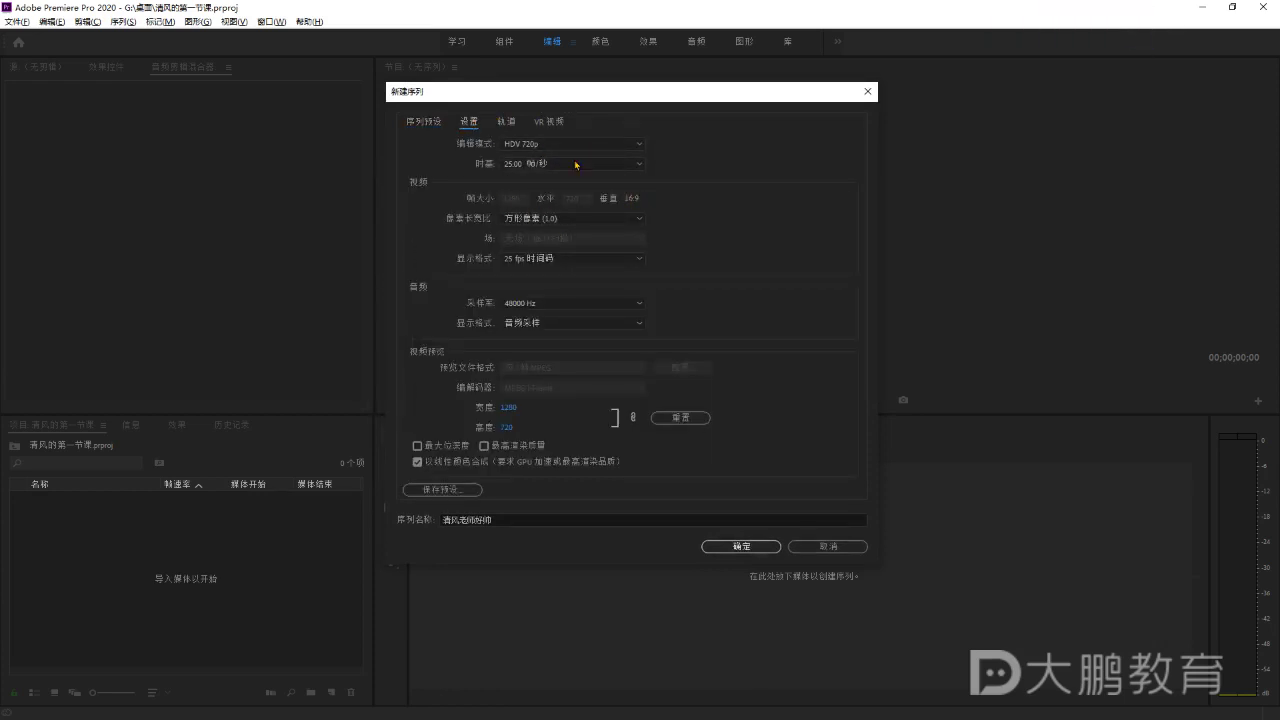
drag(577, 96, 594, 97)
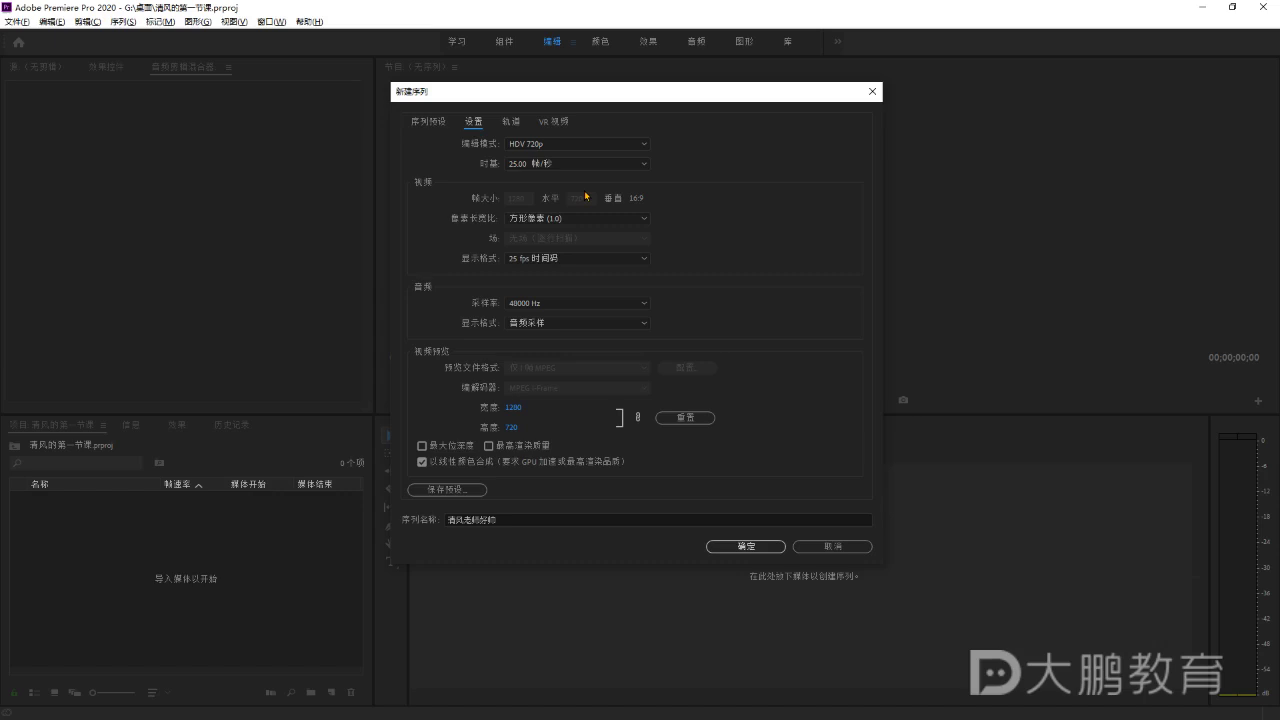
drag(560, 94, 472, 90)
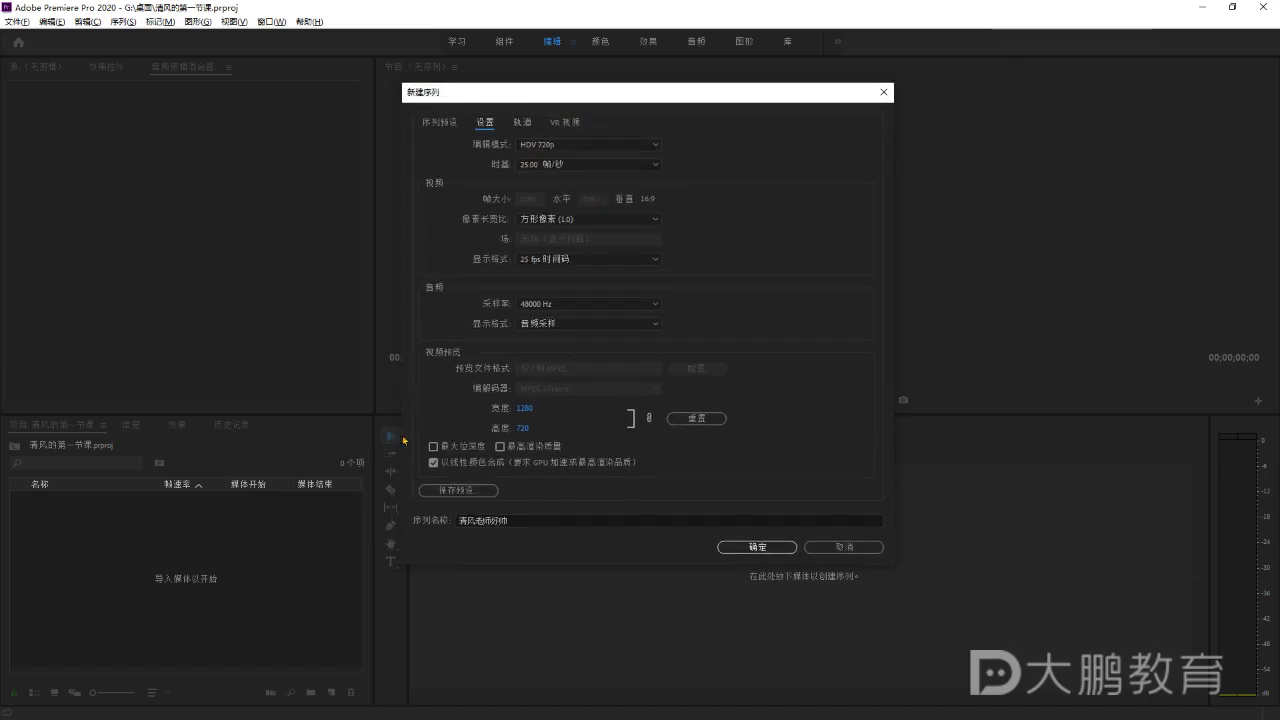
click(779, 548)
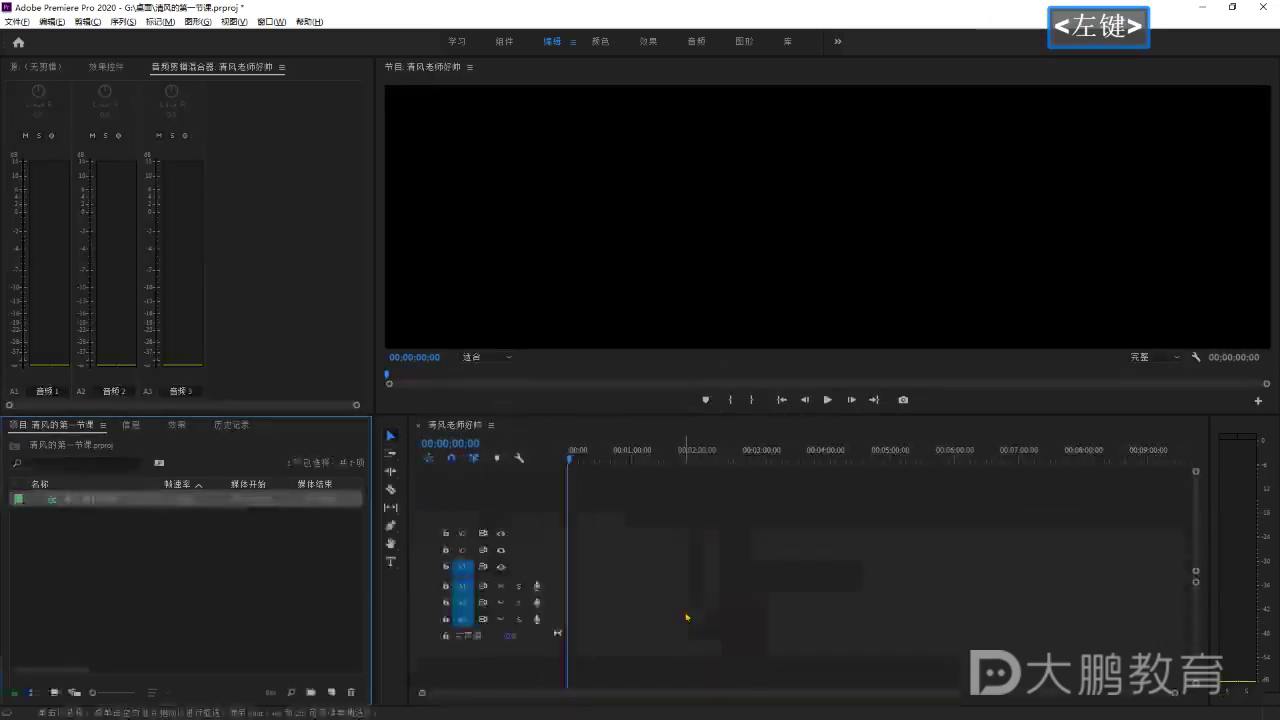
Activate the Source monitor, the timeline and the Program monitor in turn, and switch to the XMind notes.
click(38, 67)
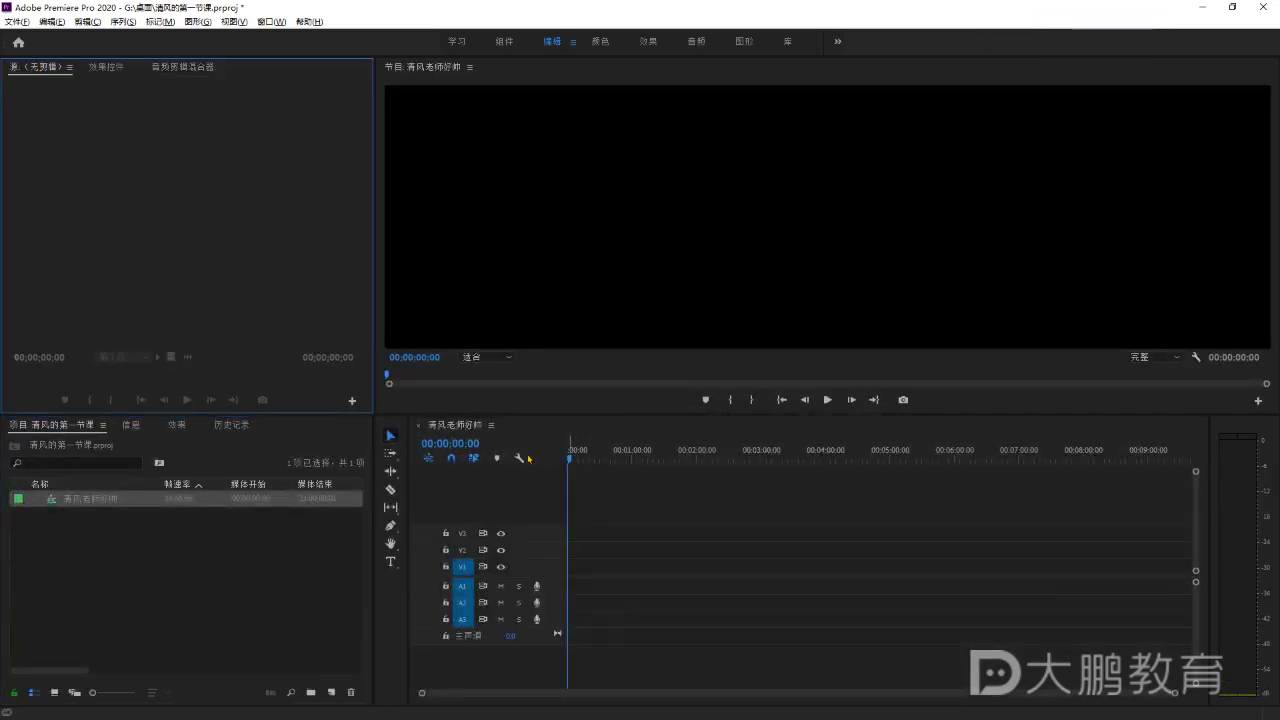
mouse_move(480, 447)
mouse_down()
mouse_move(505, 447)
mouse_move(481, 447)
mouse_up()
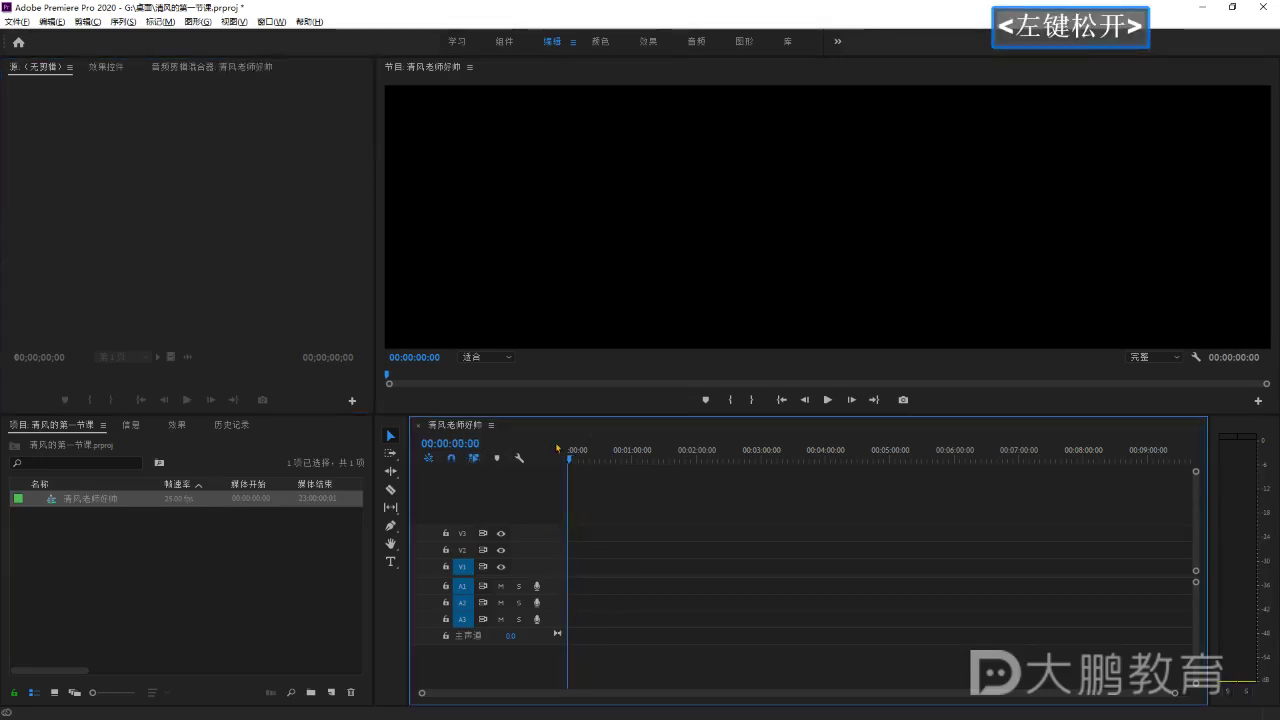
click(768, 245)
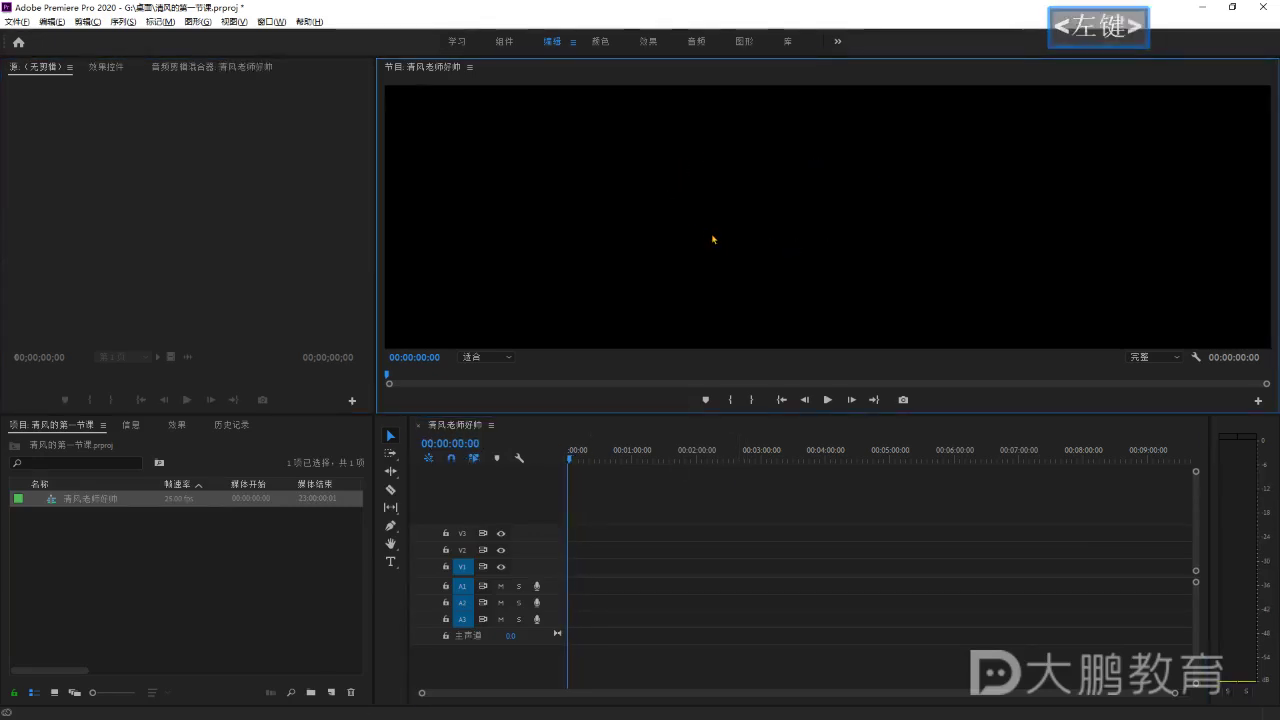
key(ctrl)
key(ctrl)
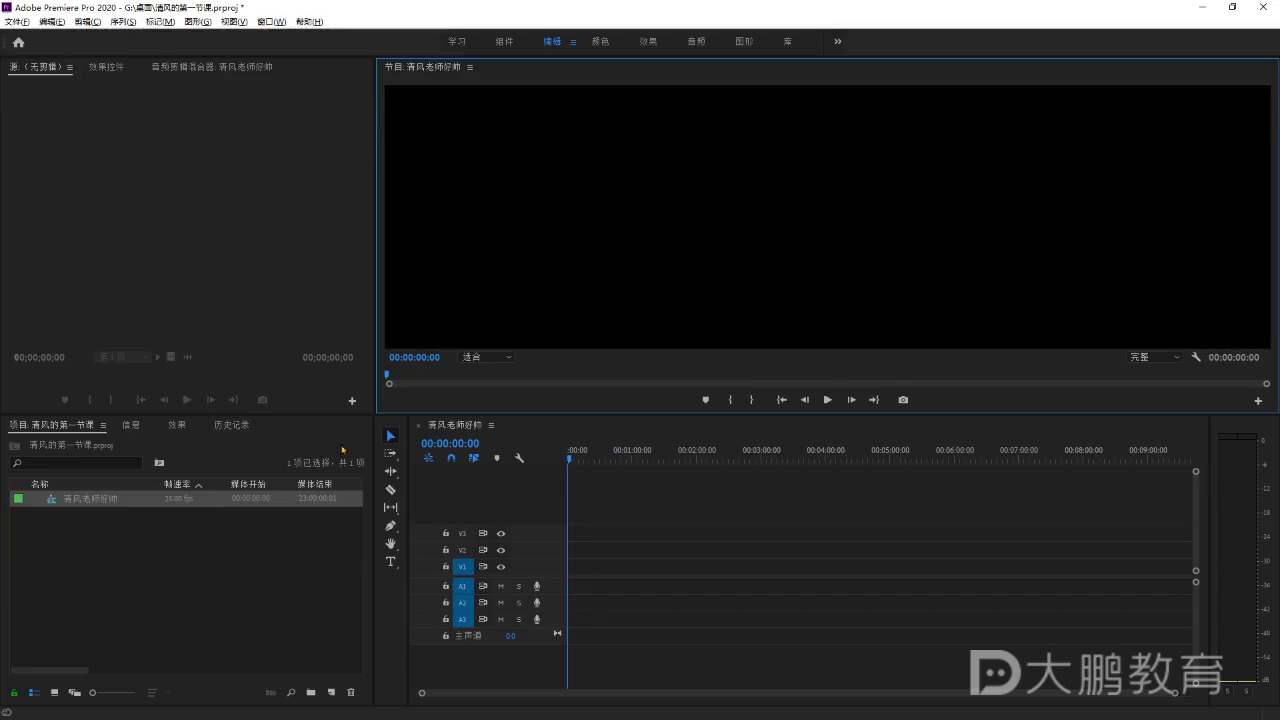
drag(375, 364, 375, 362)
drag(373, 421, 375, 421)
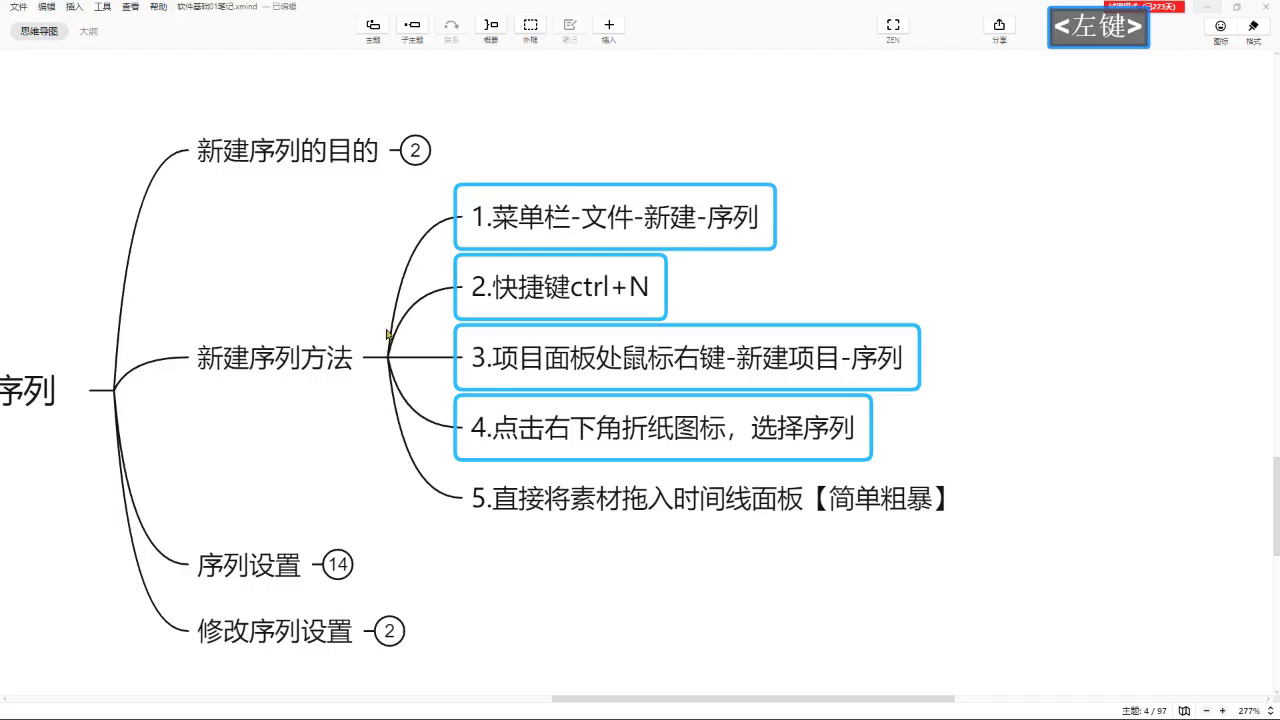
Expand the 新建序列的目的 topic in the mind map and read its notes on why a sequence is needed.
drag(325, 455, 205, 302)
click(428, 215)
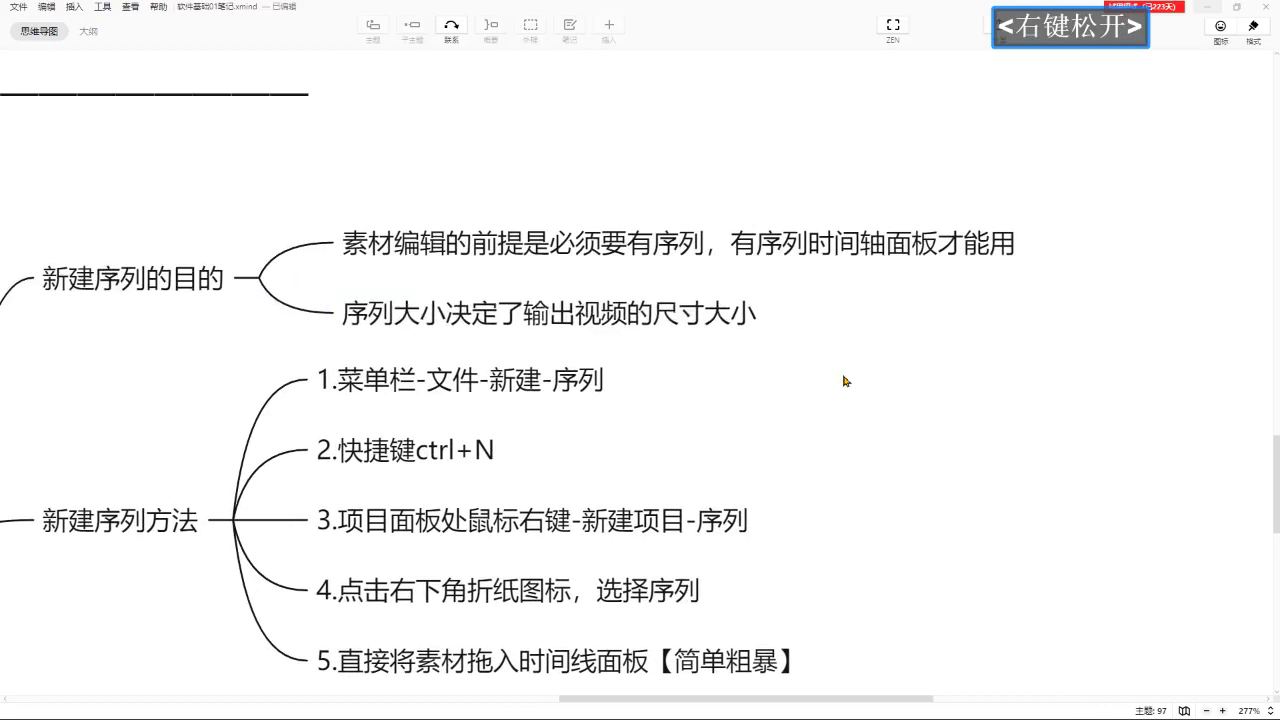
drag(847, 380, 597, 270)
click(429, 236)
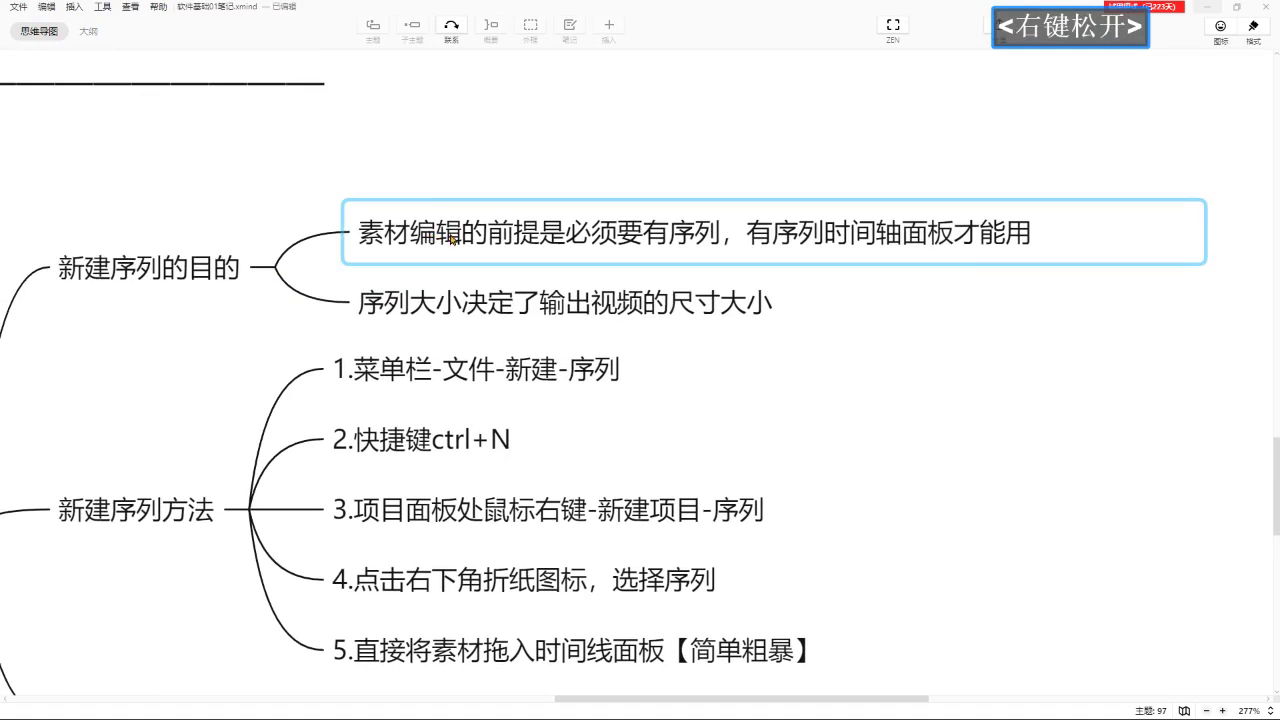
click(707, 271)
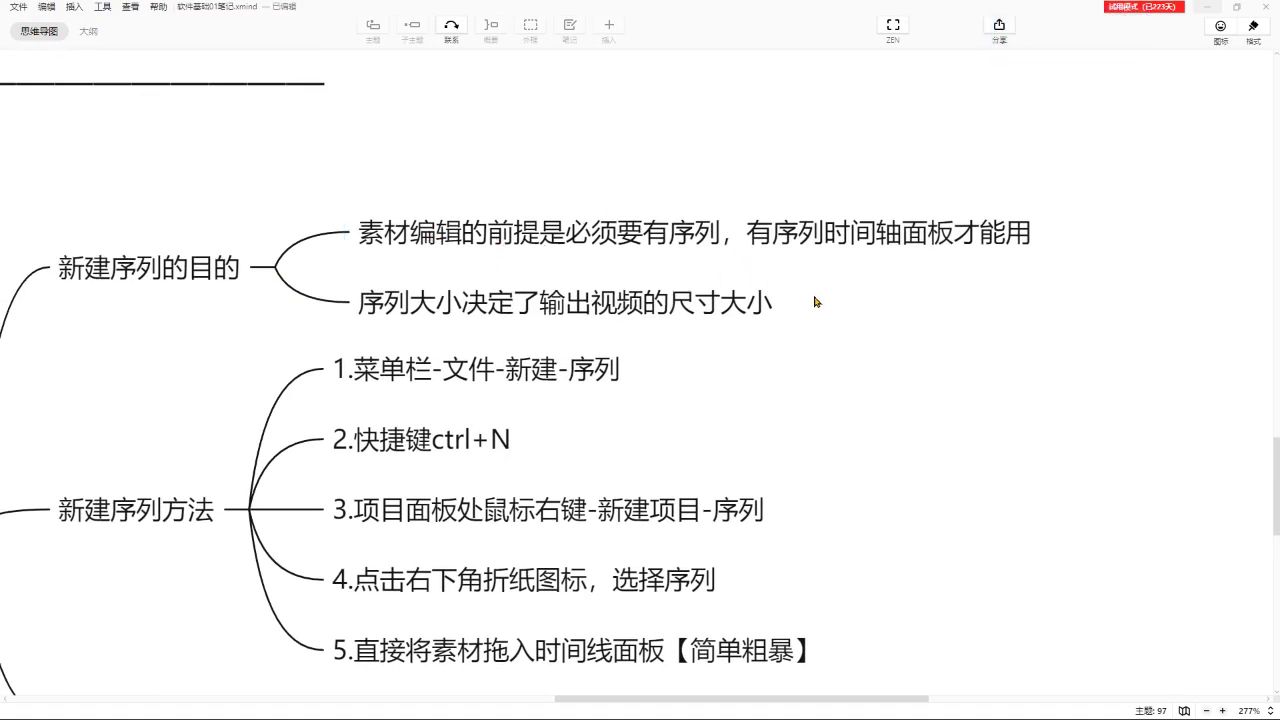
drag(815, 300, 795, 300)
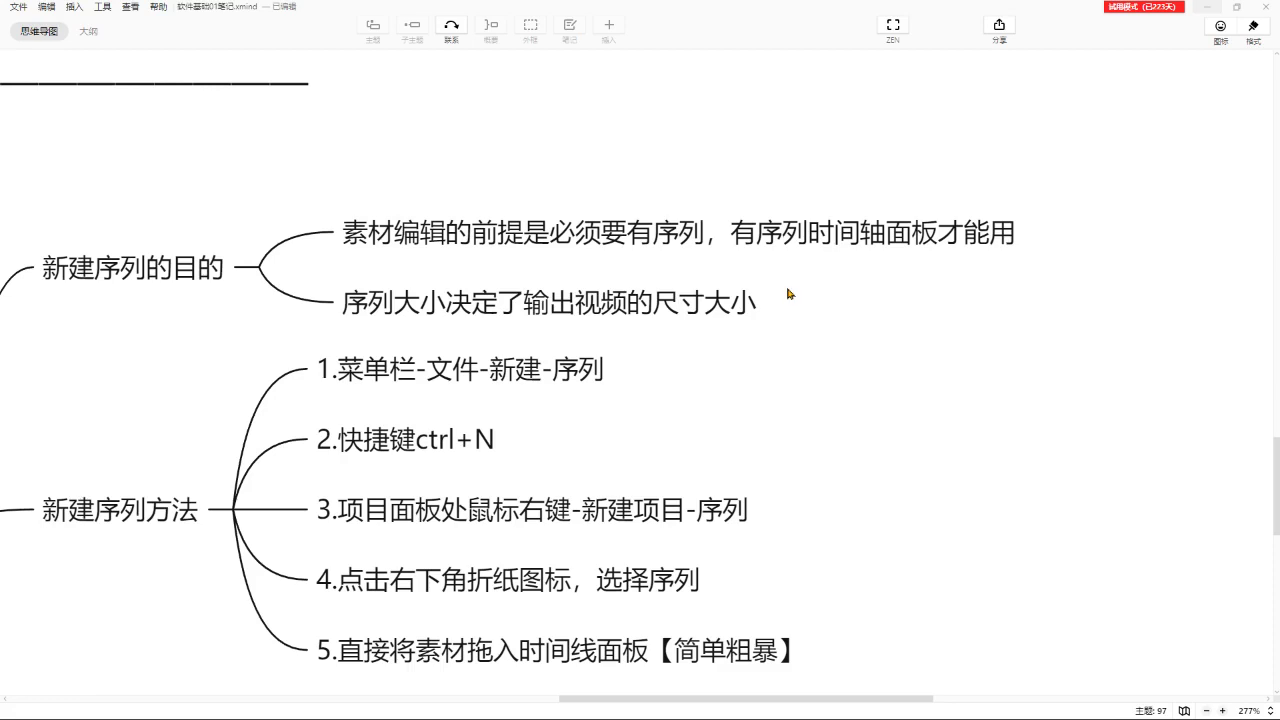
drag(846, 291, 820, 280)
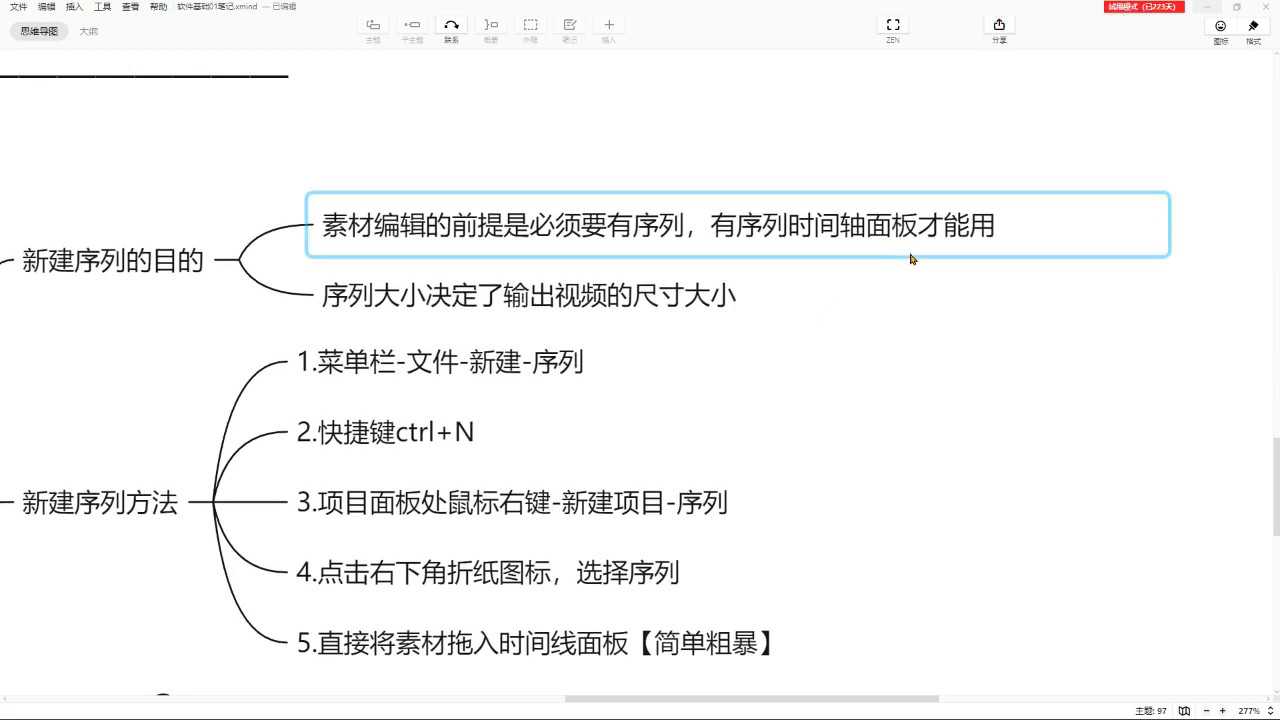
drag(883, 249, 849, 277)
Outline the note 序列大小决定了输出视频的尺寸大小 with a red rectangle and clear the annotation.
click(700, 256)
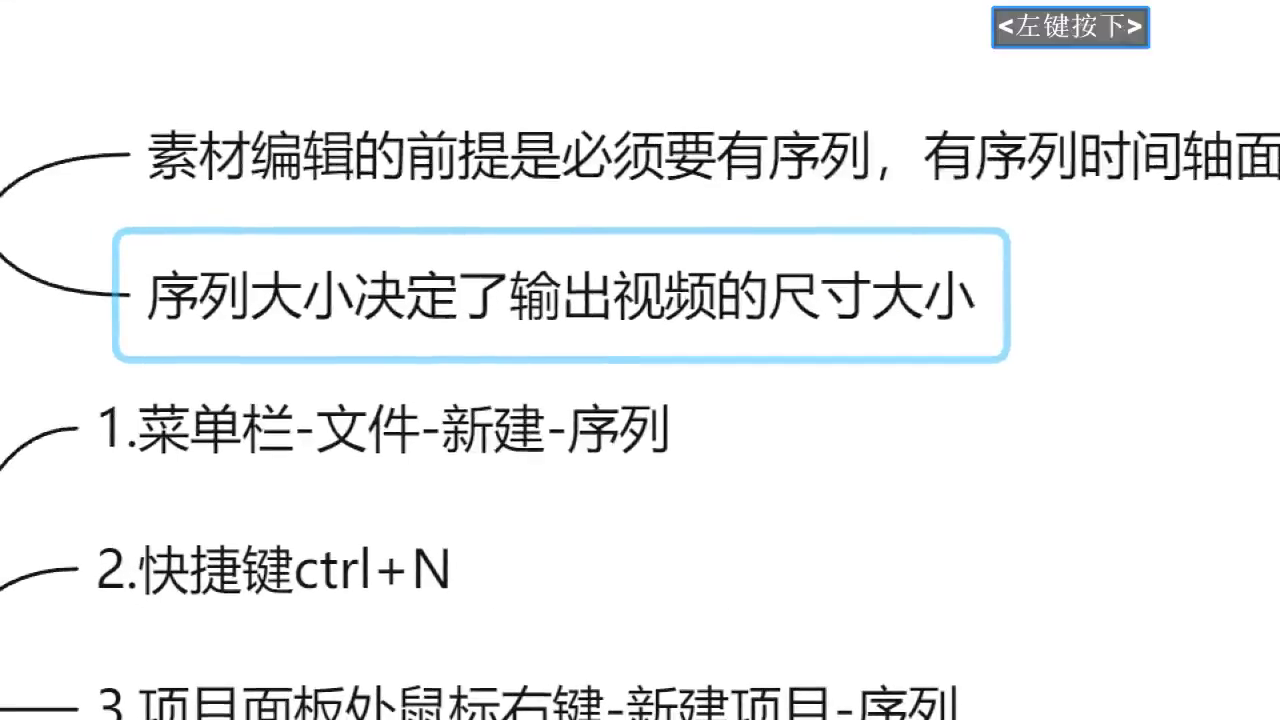
drag(112, 232, 1010, 356)
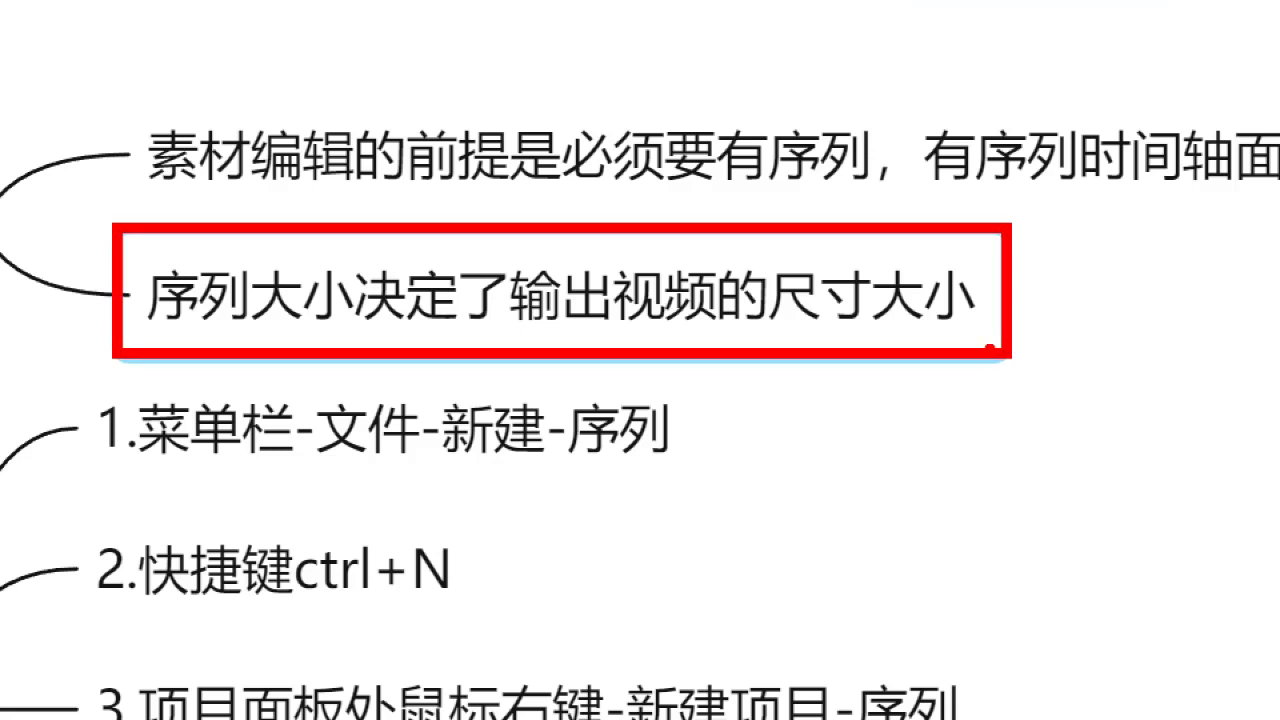
key(Escape)
Expand the 序列设置 topic in the mind map and look at its 序列名称 entry.
drag(166, 677, 228, 568)
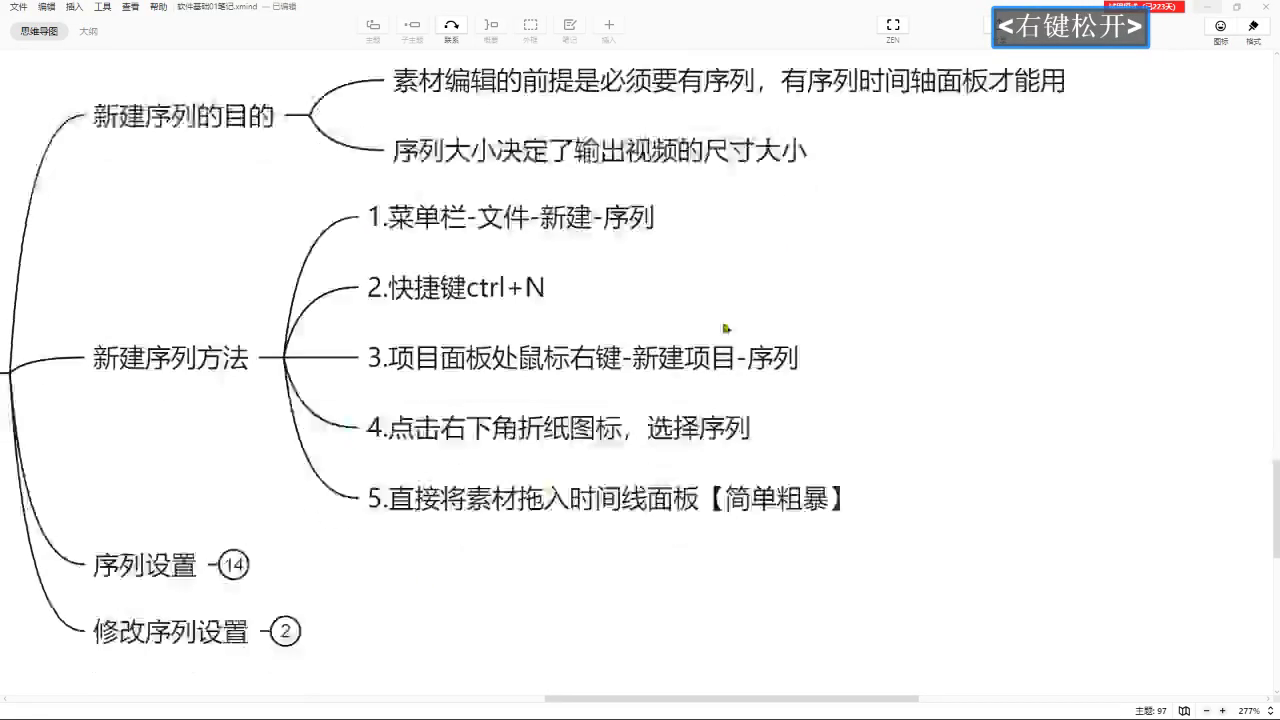
click(228, 568)
drag(523, 426, 538, 316)
click(421, 265)
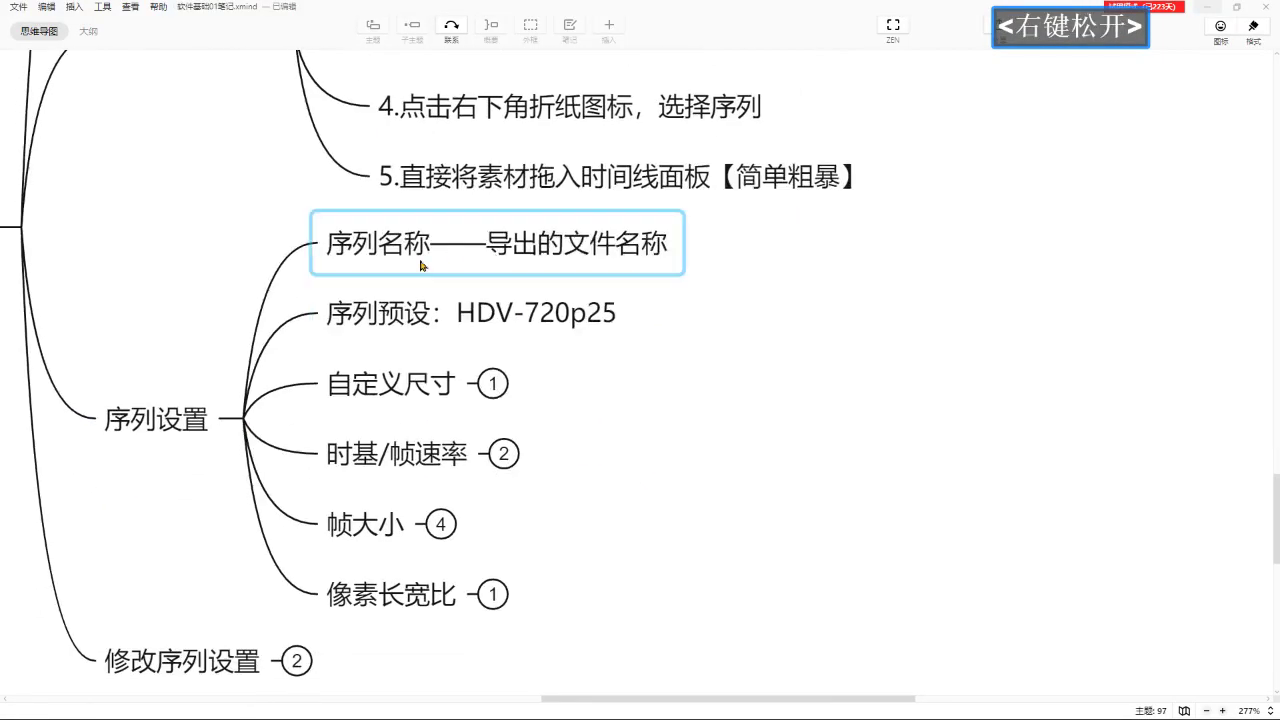
Select the note 序列预设：HDV-720p25, mark it on screen and clear the annotation.
drag(669, 371, 706, 323)
click(485, 281)
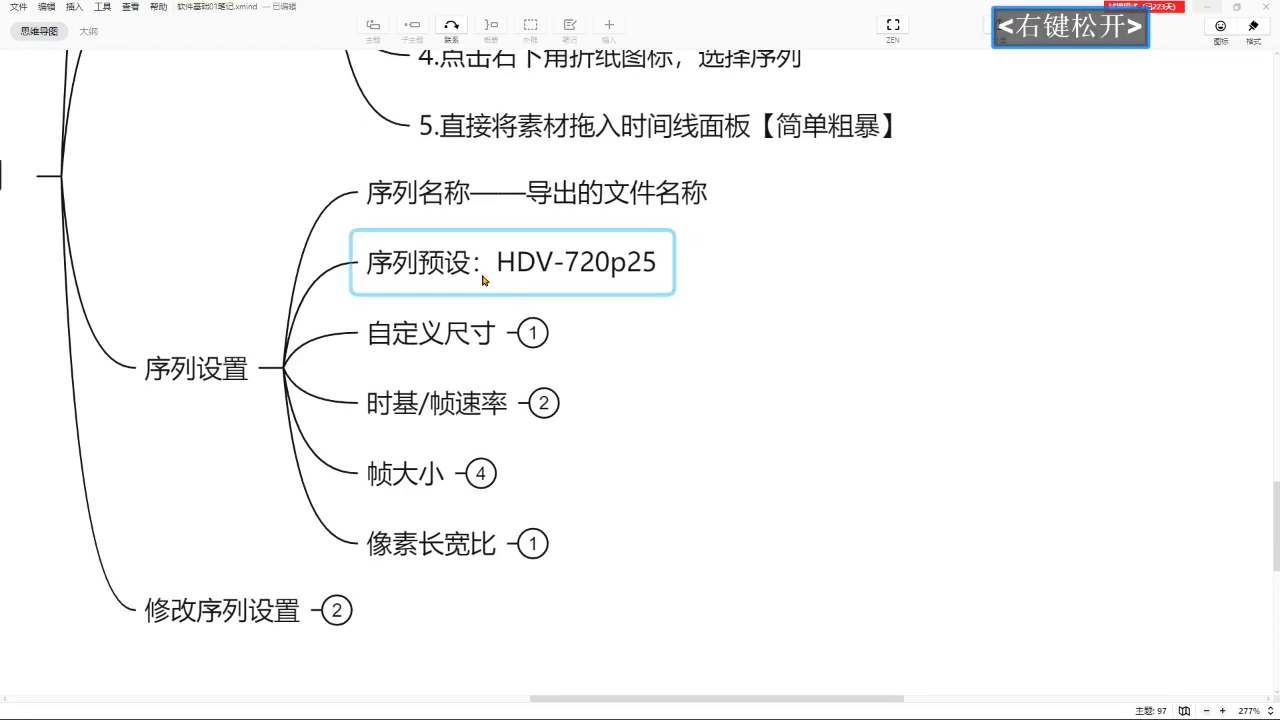
click(558, 276)
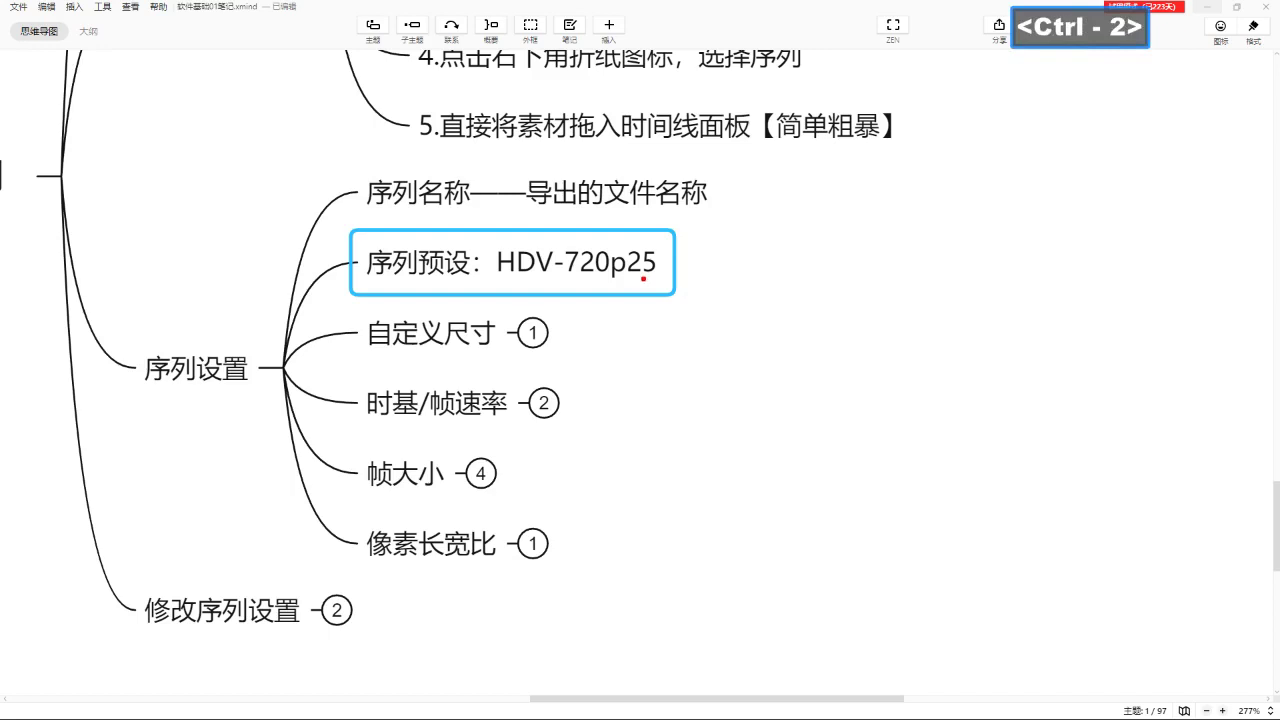
drag(643, 279, 721, 246)
key(Escape)
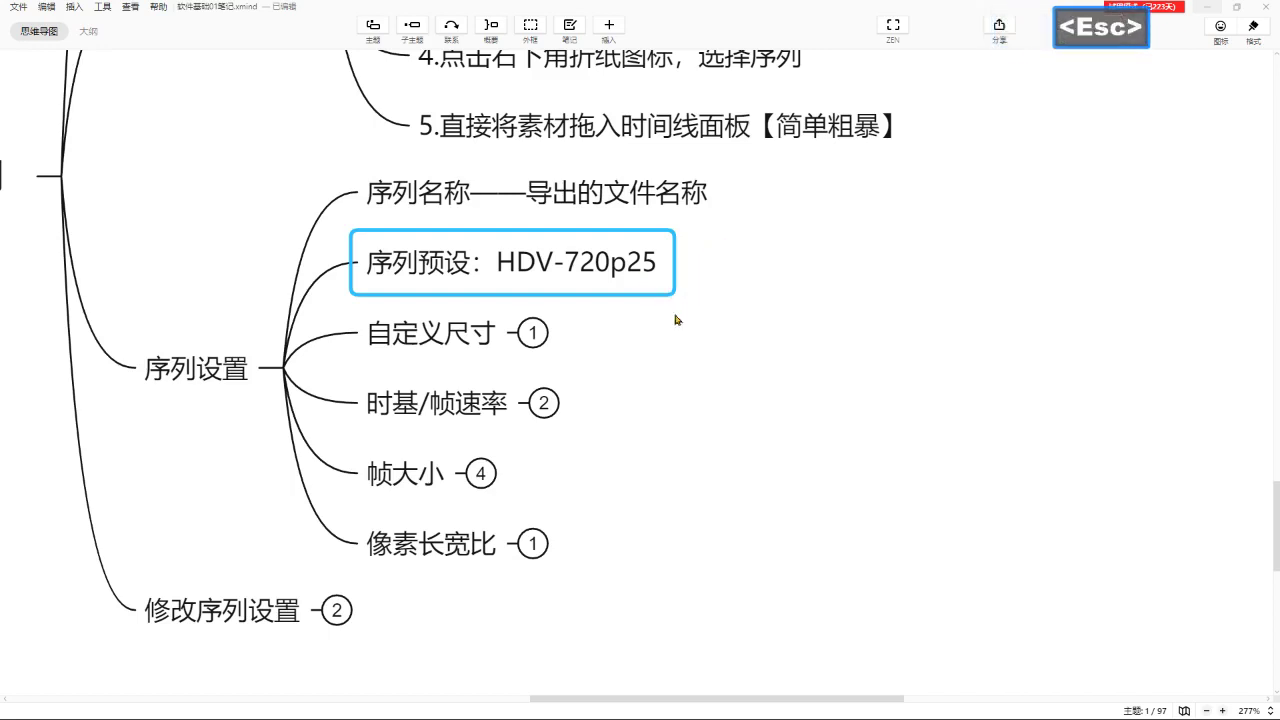
Expand the 自定义尺寸 topic in the mind map to read its note on the custom editing mode.
drag(666, 354, 650, 285)
click(524, 269)
drag(739, 384, 743, 337)
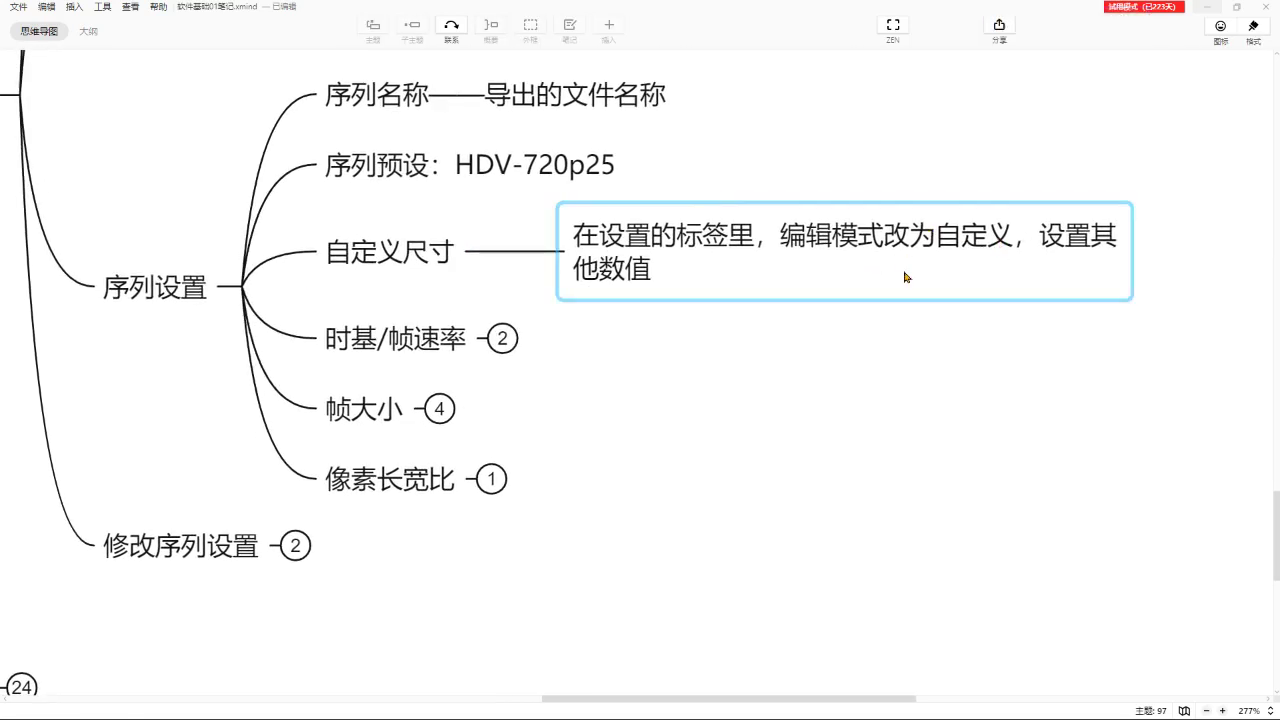
Switch to Premiere Pro, start a new sequence, list the editing modes in its settings to point out 自定义, and switch back.
key(alt+Tab)
key(ctrl+n)
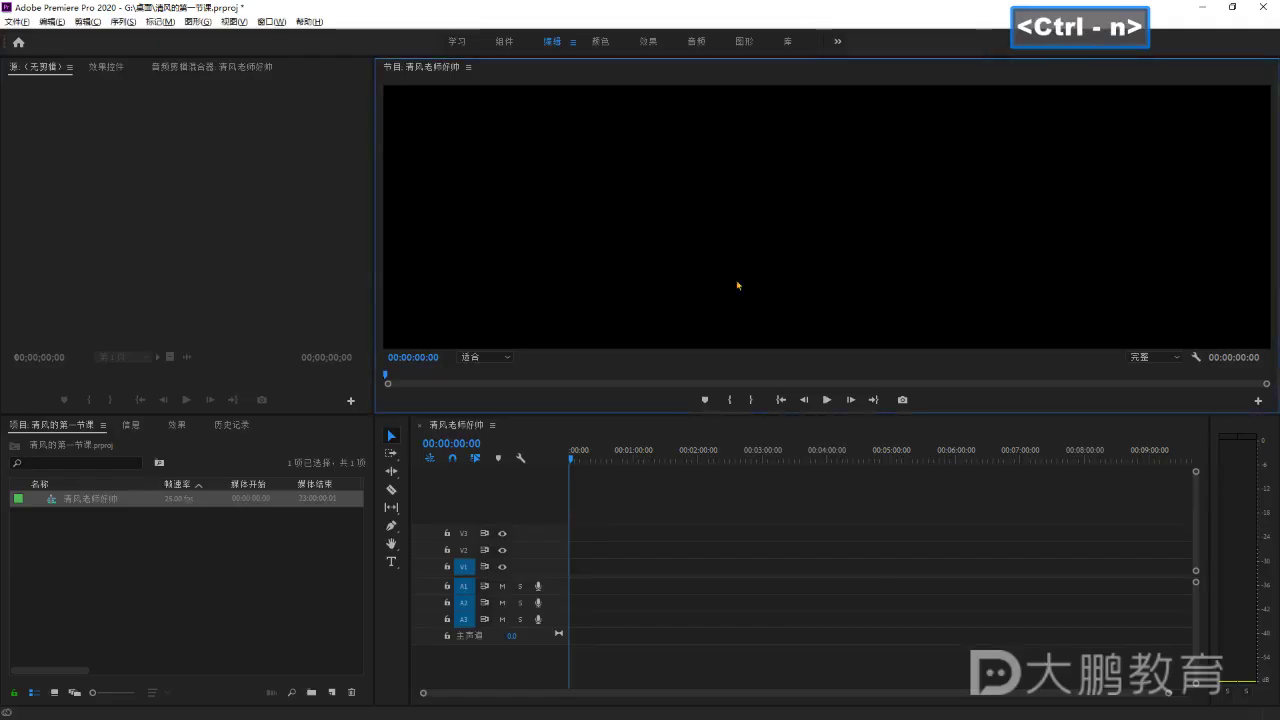
click(477, 156)
click(590, 178)
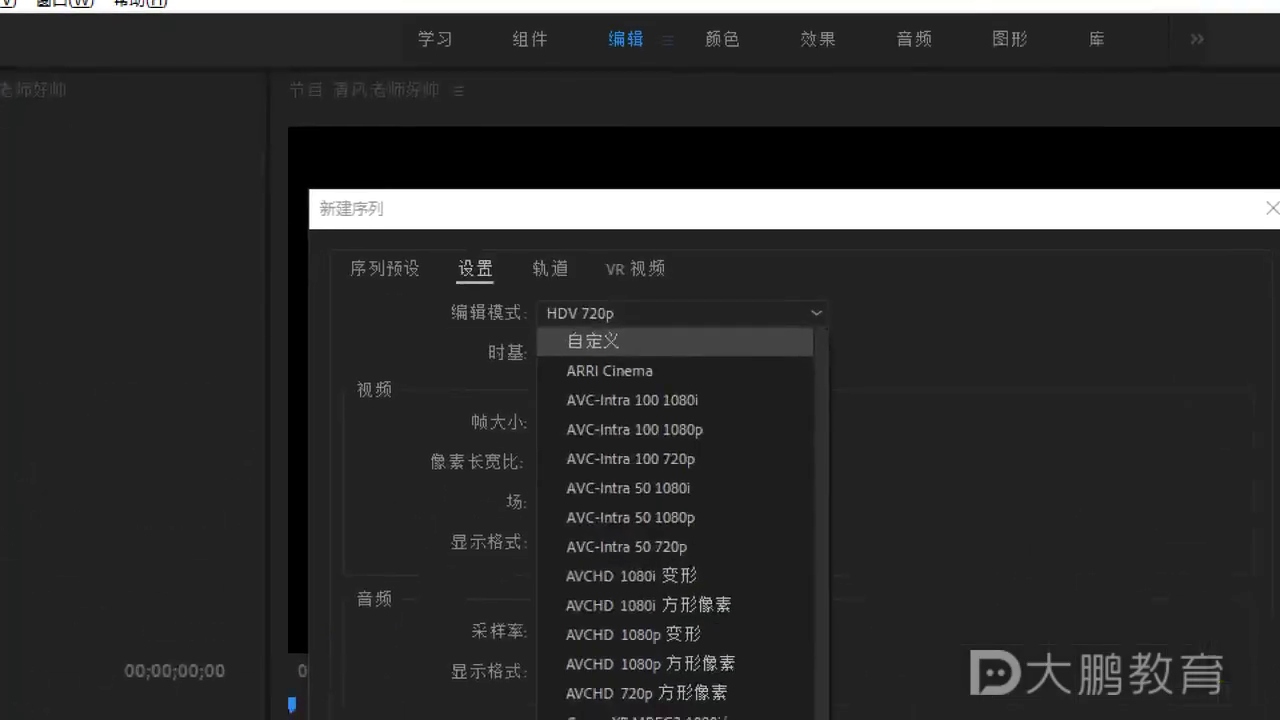
drag(543, 199, 600, 160)
key(alt+Tab)
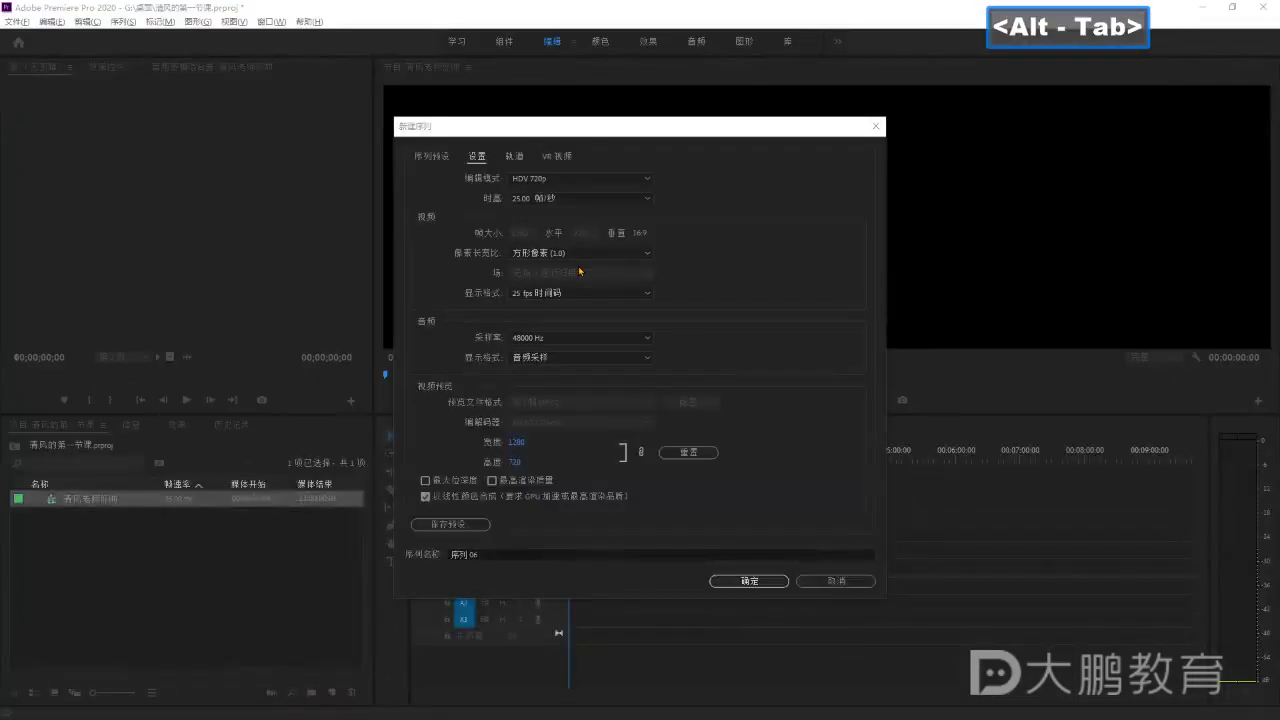
Switch to the mind map, expand 时基/帧速率 and read its notes on frames per second for film and non-film video.
key(alt+Tab)
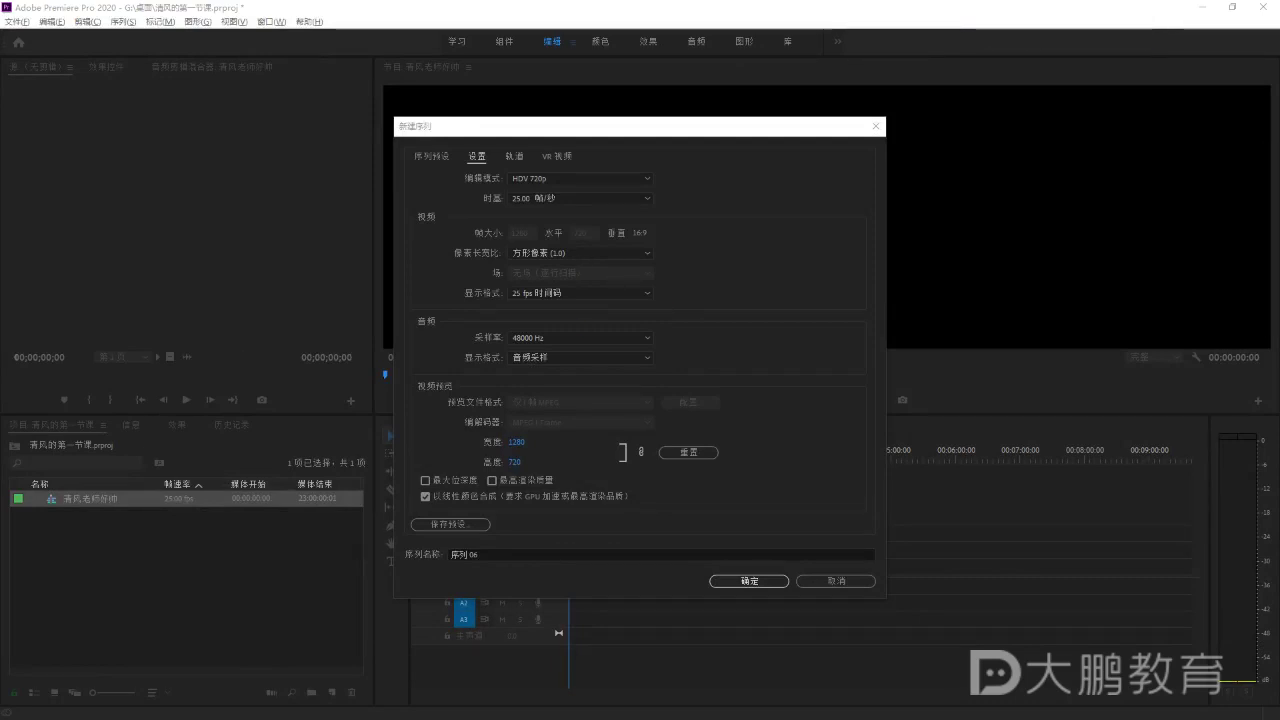
click(532, 358)
drag(532, 358, 555, 348)
click(525, 331)
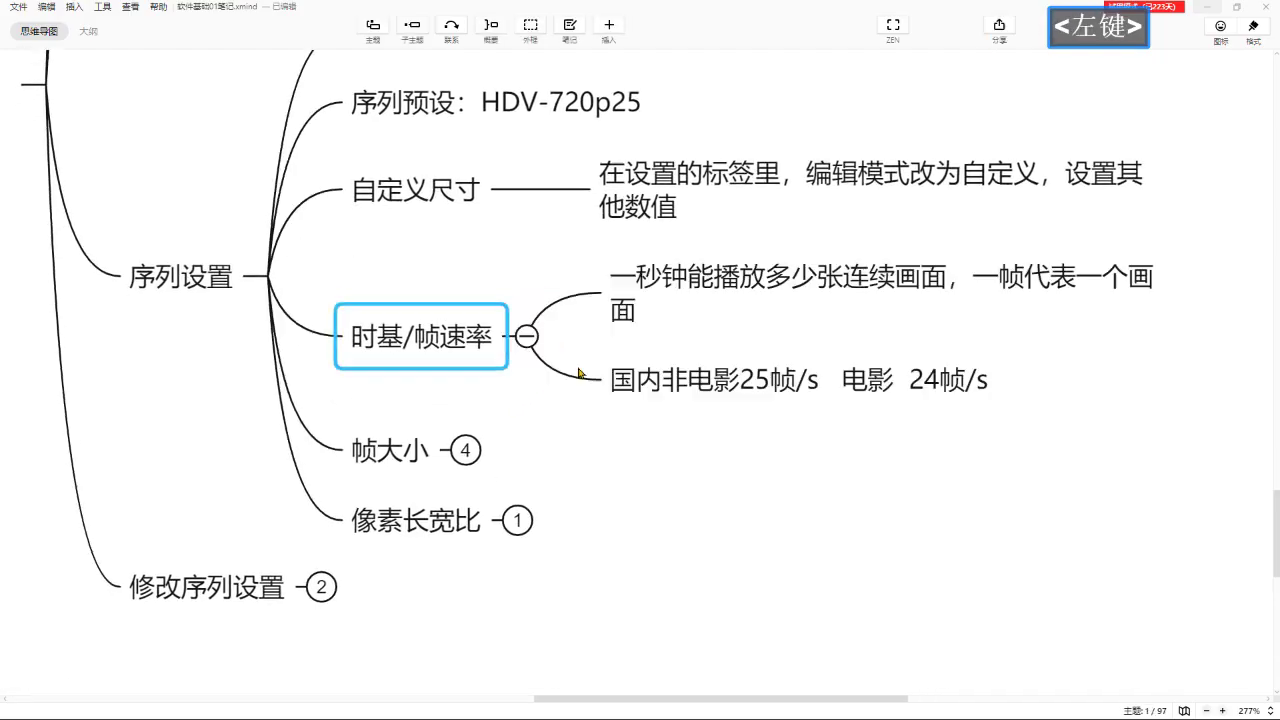
right_click(717, 465)
drag(717, 465, 669, 423)
click(637, 286)
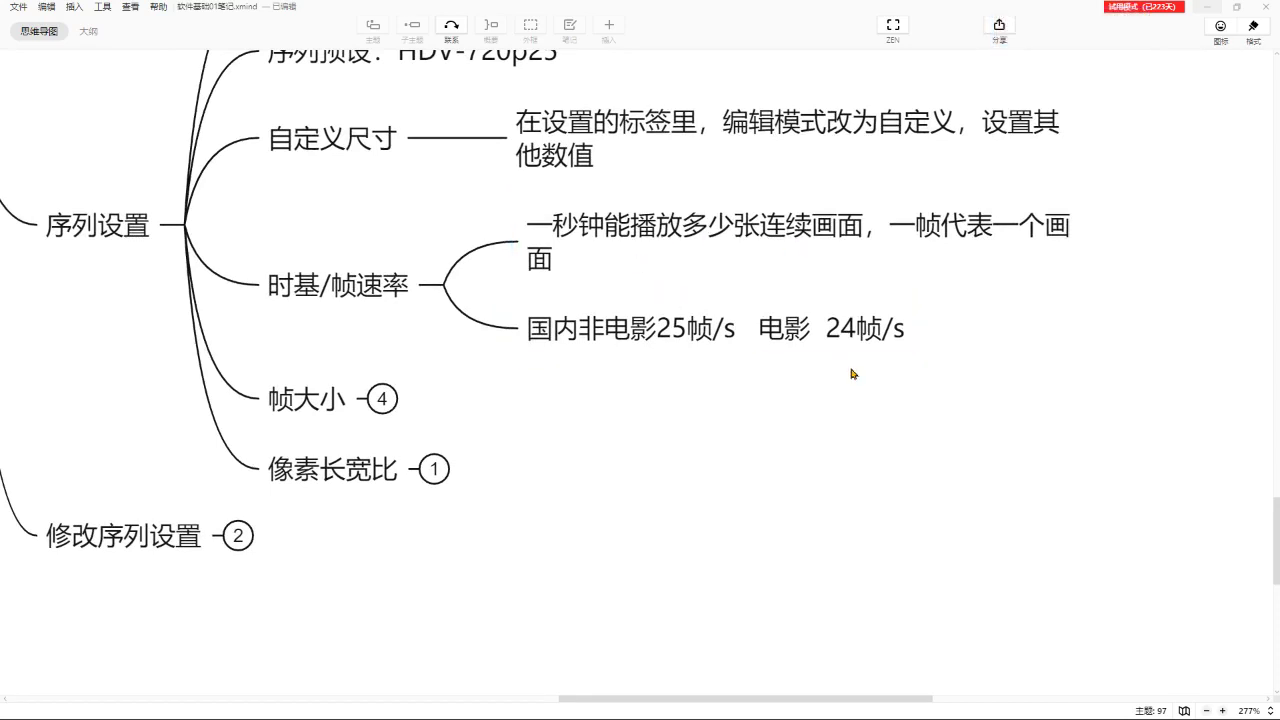
drag(671, 417, 676, 313)
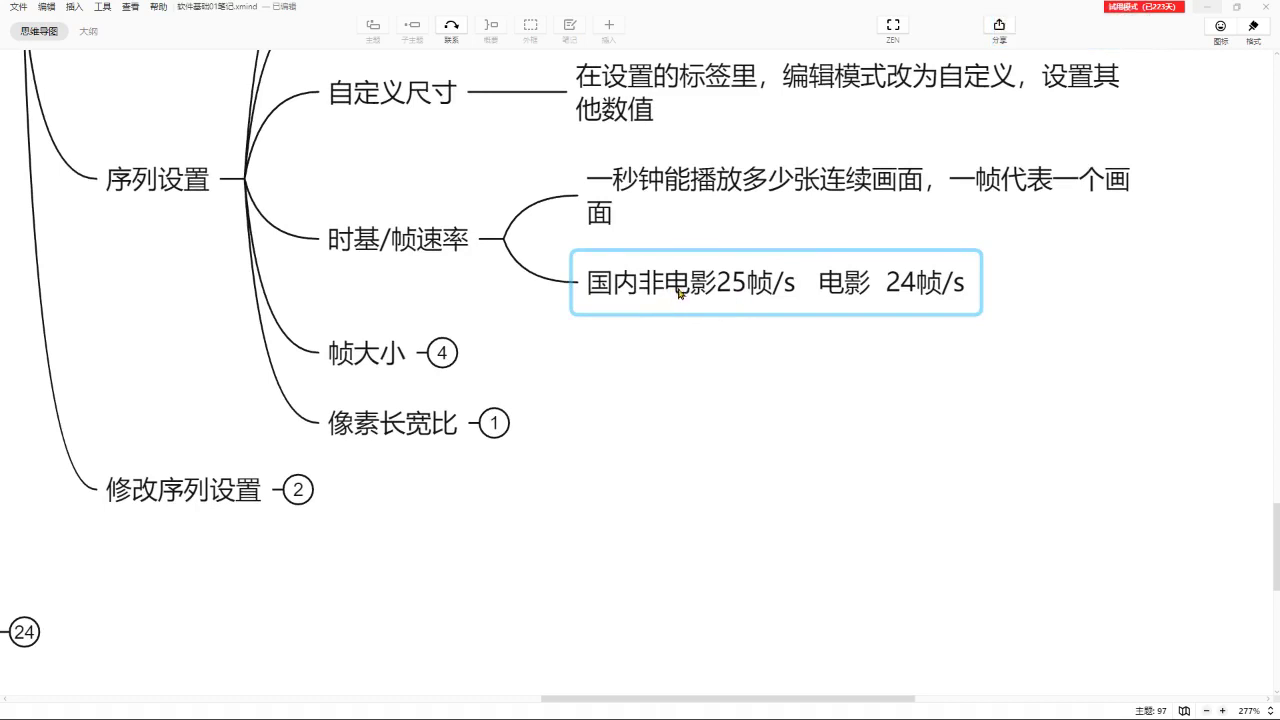
drag(724, 359, 711, 346)
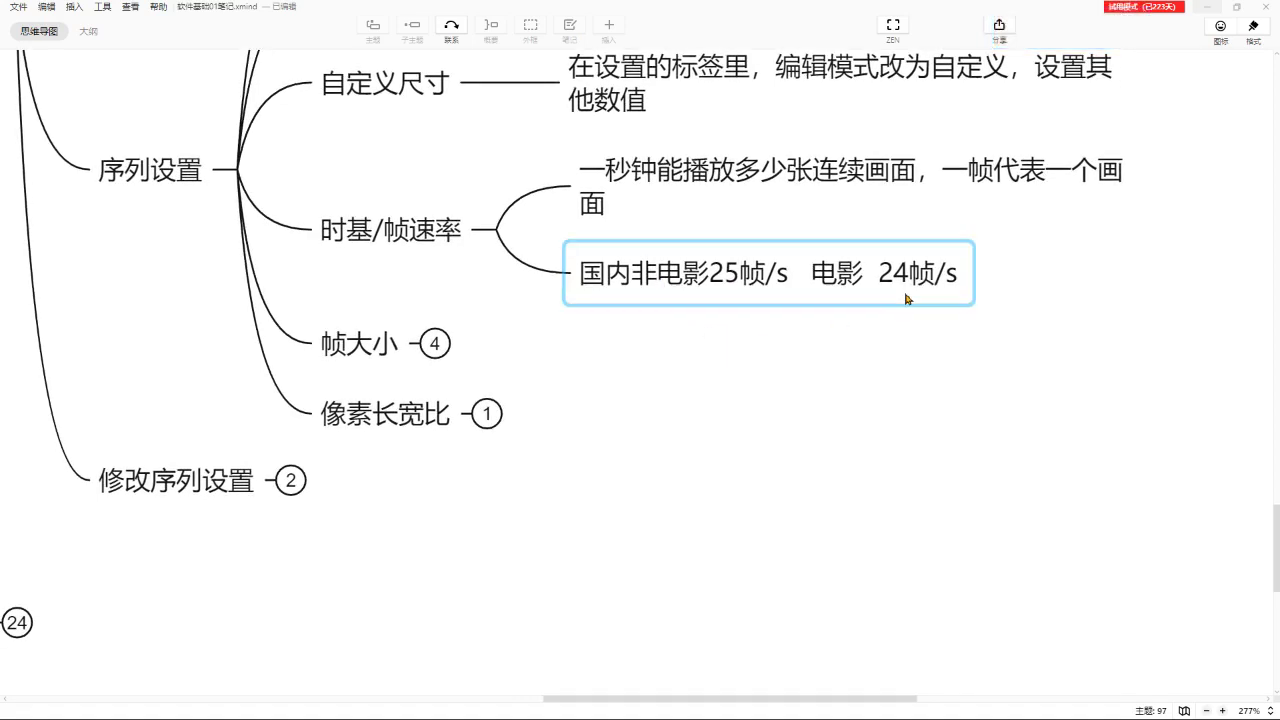
Expand the 帧大小 topic and examine its notes on pixel dimensions and the 16:9 video aspect ratio.
click(448, 341)
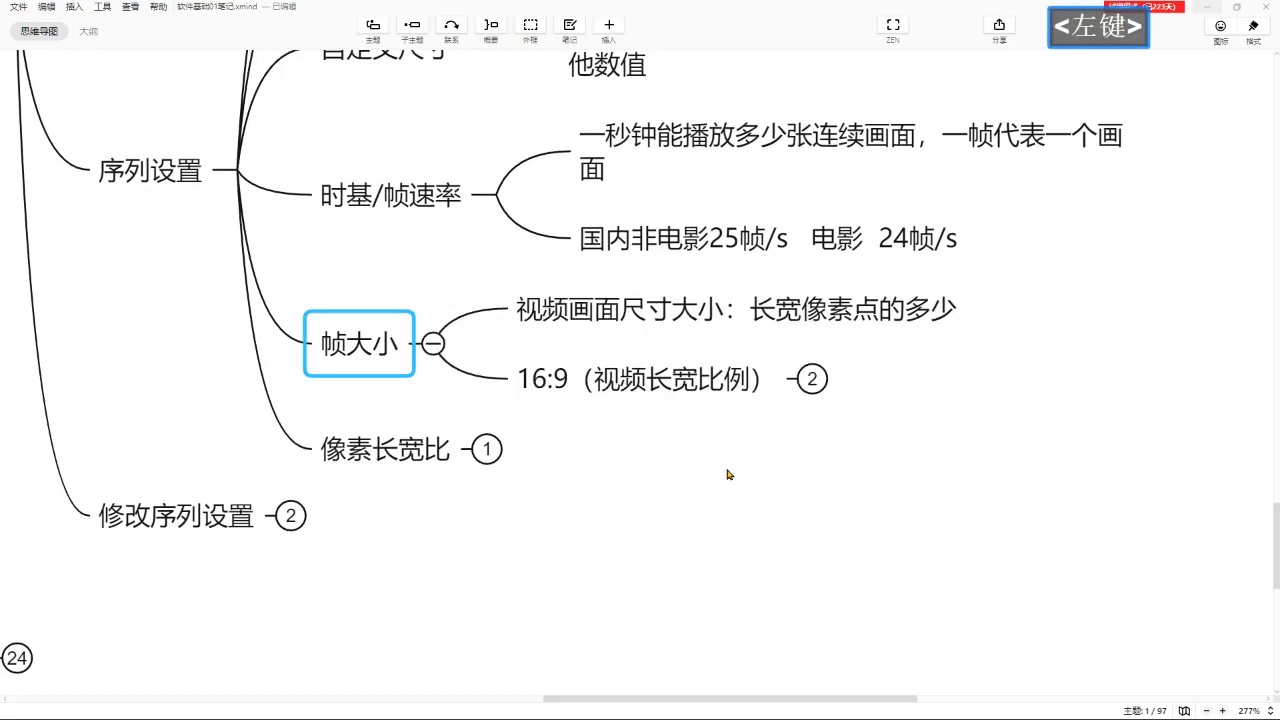
drag(729, 471, 665, 447)
click(764, 318)
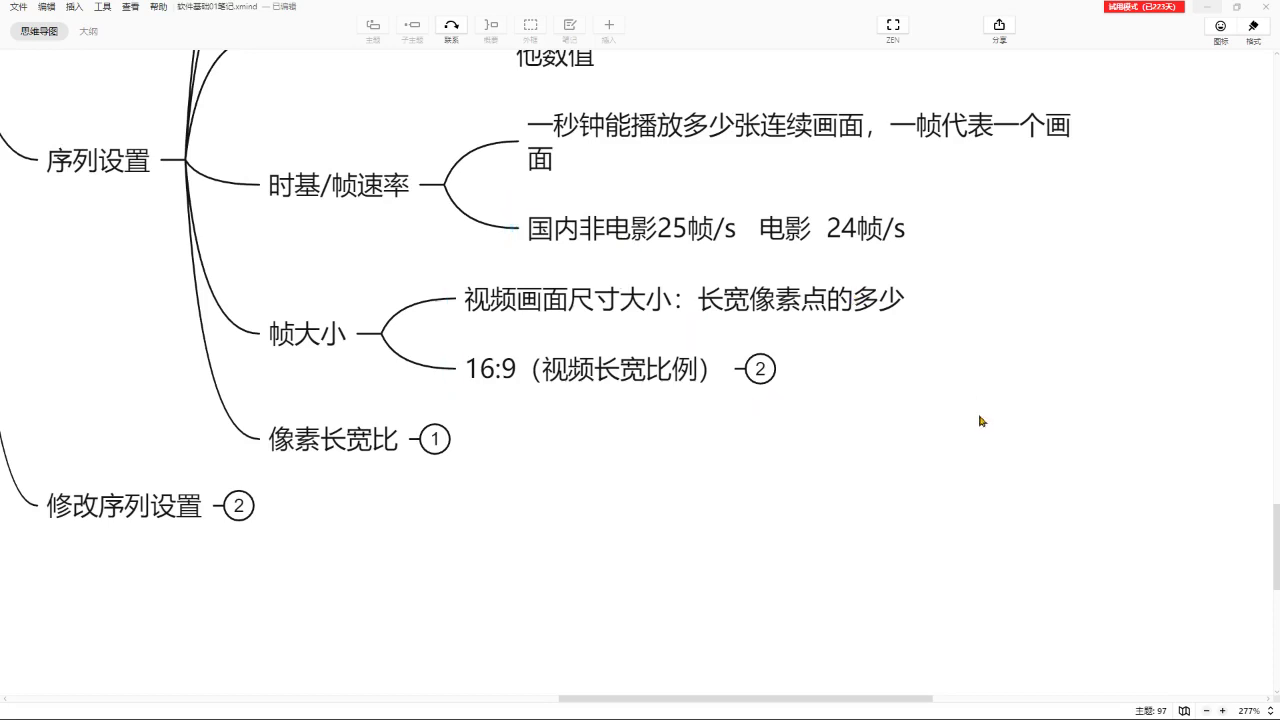
drag(743, 477, 740, 403)
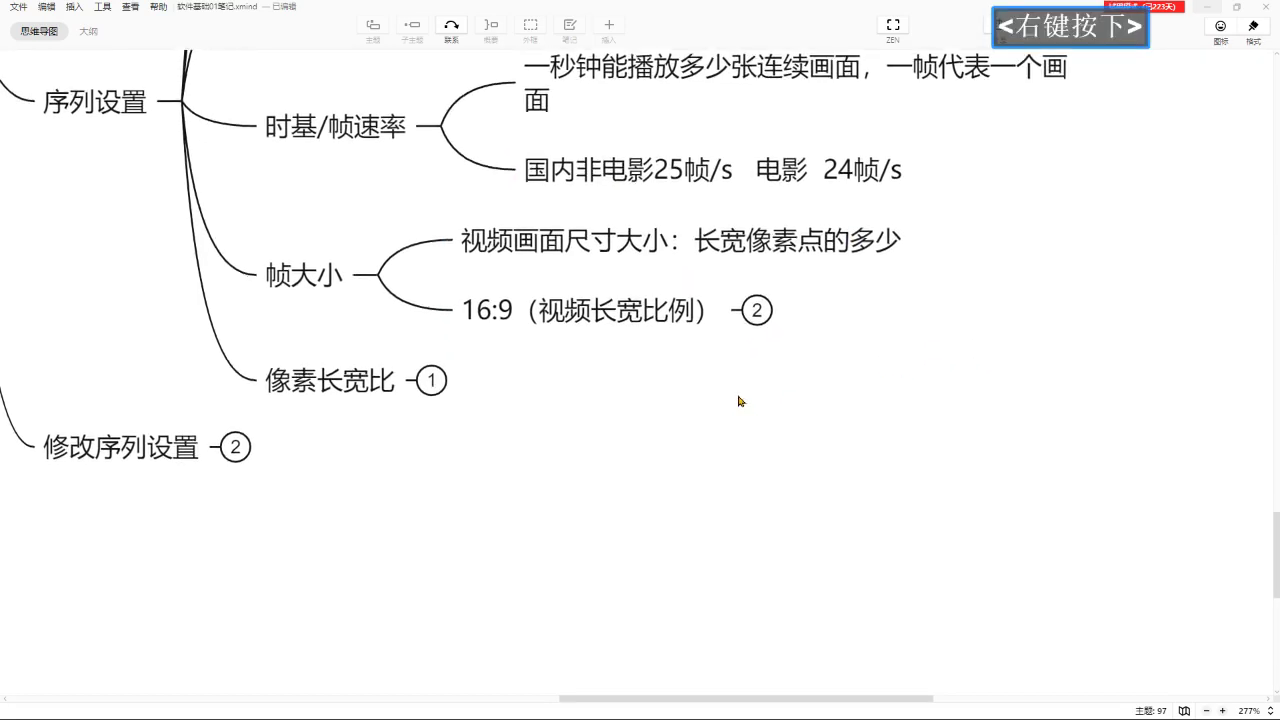
right_click(738, 392)
click(486, 331)
click(486, 331)
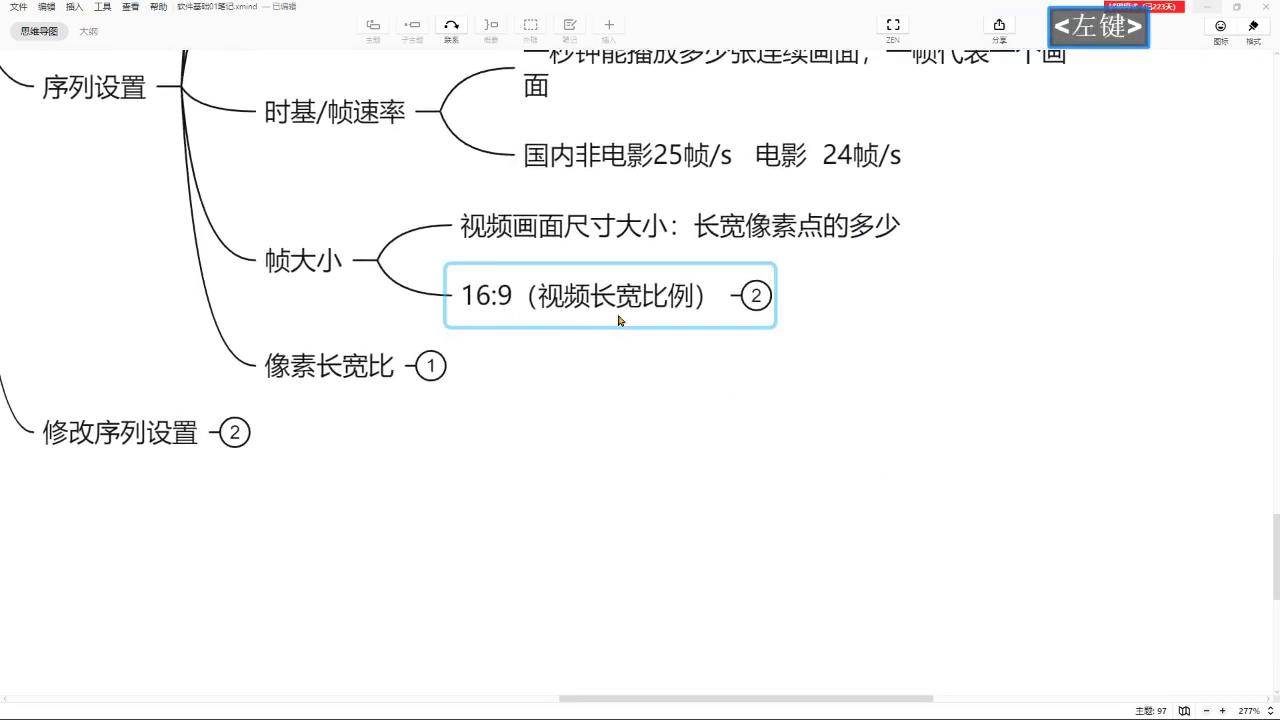
drag(655, 368, 637, 385)
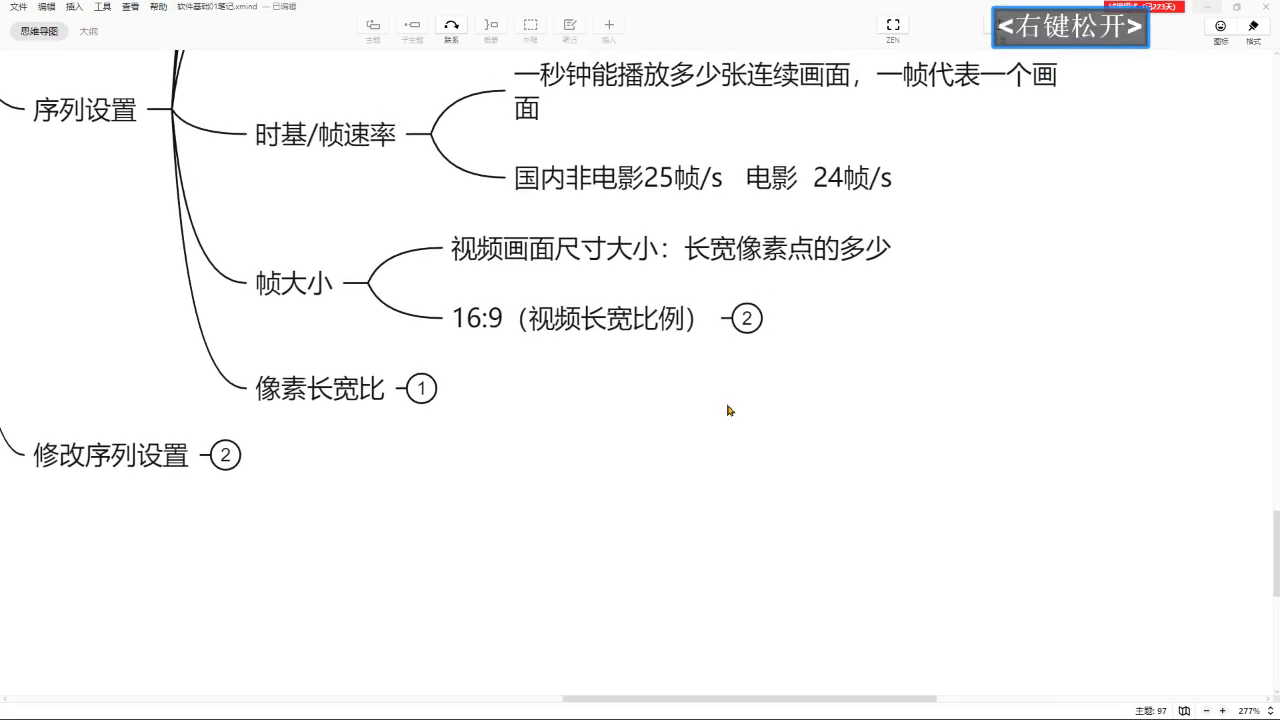
Draw a red wide rectangle in the blank area below the 16:9 note and label its sides 1280 and 720.
drag(729, 410, 643, 320)
key(ctrl)
key(ctrl)
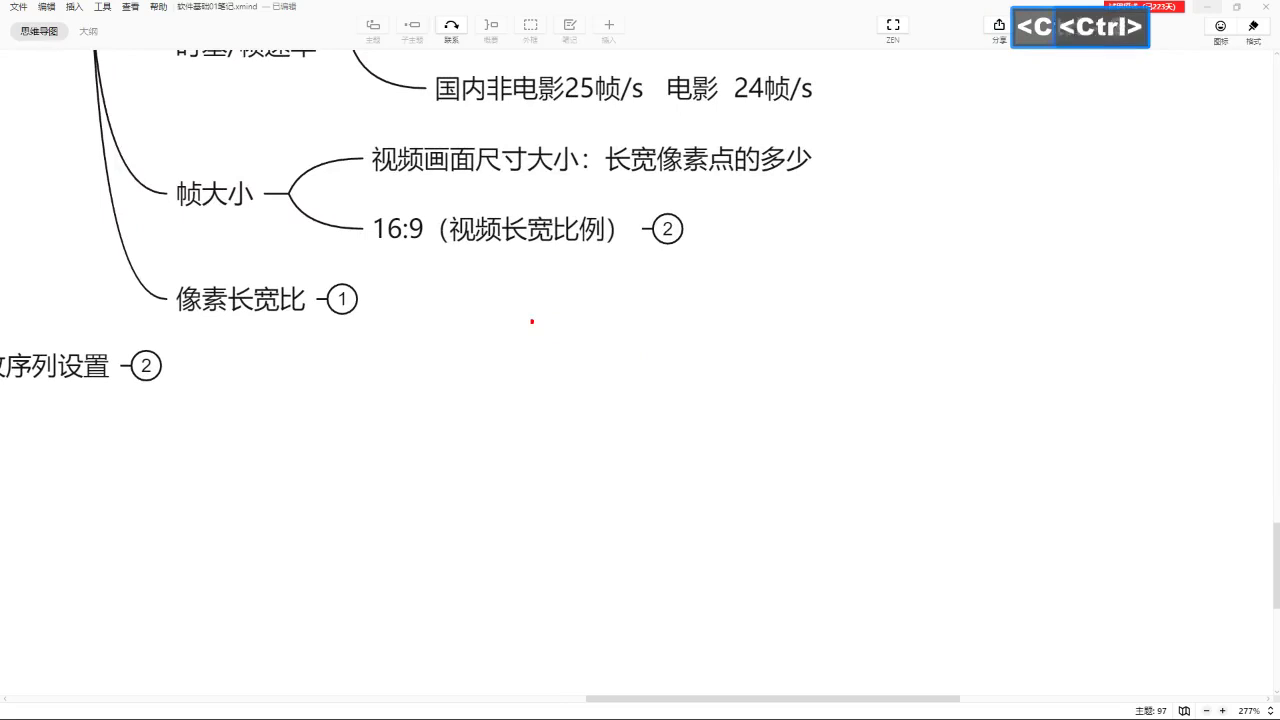
mouse_move(532, 321)
mouse_down()
mouse_move(943, 571)
mouse_move(961, 567)
mouse_up()
mouse_move(716, 292)
mouse_down()
mouse_move(754, 256)
mouse_move(751, 277)
mouse_move(789, 283)
mouse_up()
mouse_move(803, 256)
mouse_down()
mouse_move(820, 281)
mouse_move(869, 287)
mouse_move(852, 266)
mouse_up()
mouse_move(996, 386)
mouse_down()
mouse_move(1036, 386)
mouse_move(1019, 439)
mouse_move(1044, 419)
mouse_move(1078, 410)
mouse_up()
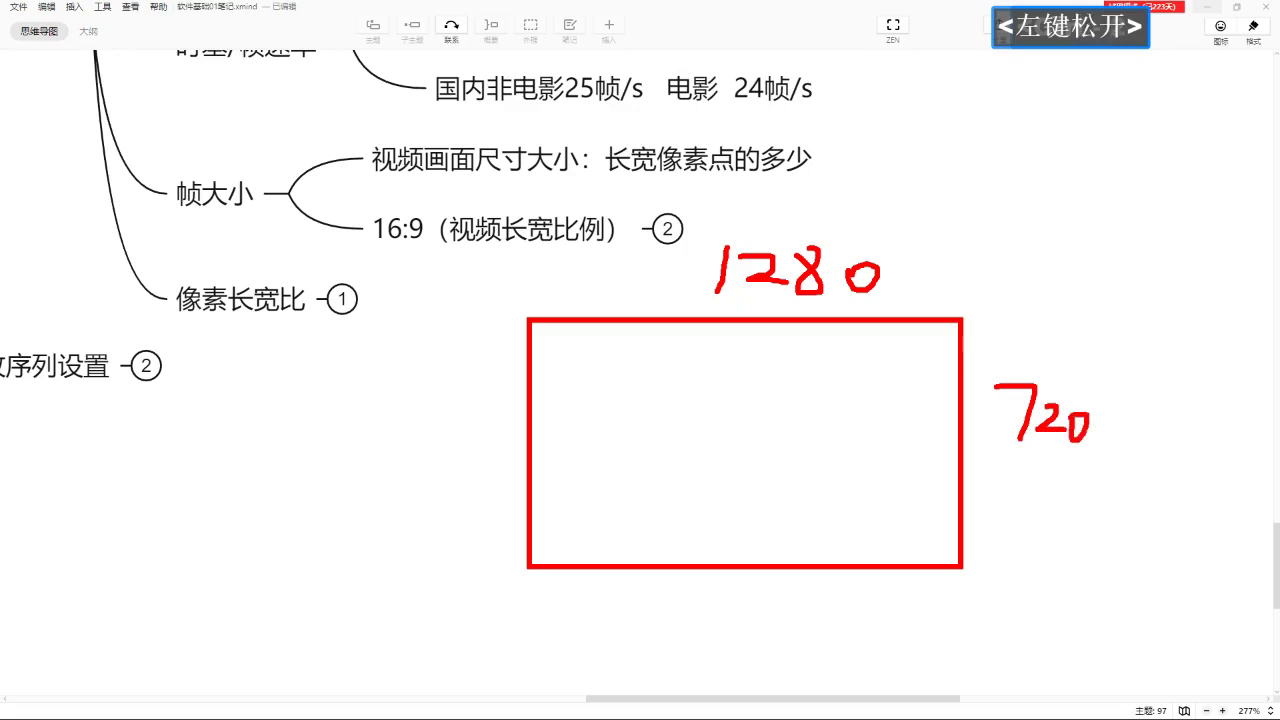
Mark the rectangle's upper and right edges, put a check mark on the 16:9 note, and clear all annotations.
key(ctrl+2)
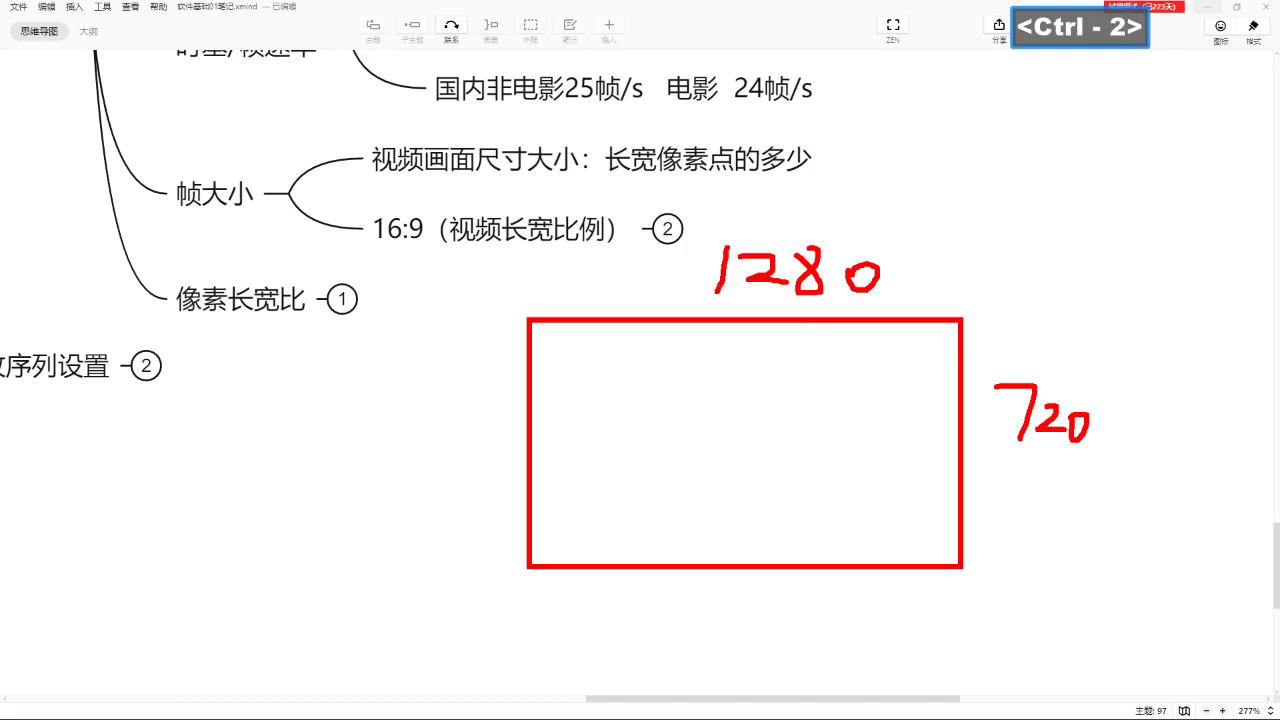
drag(684, 315, 680, 330)
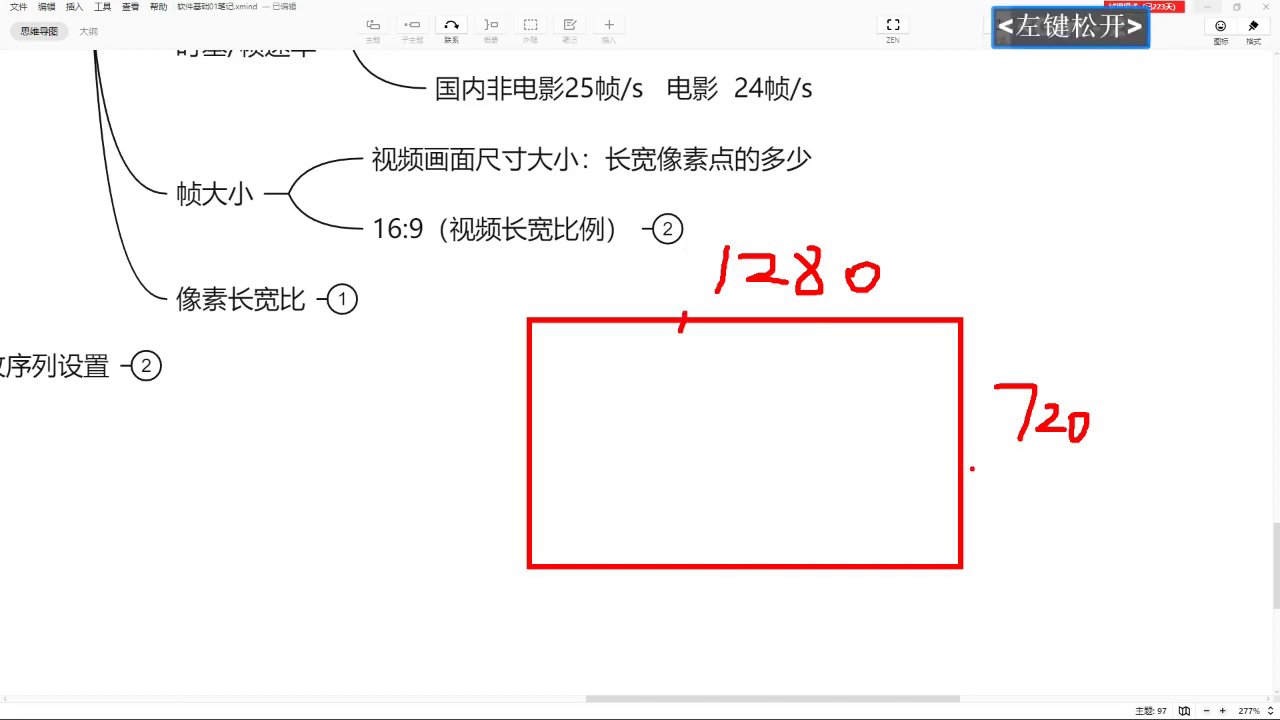
drag(972, 467, 954, 470)
key(ctrl+2)
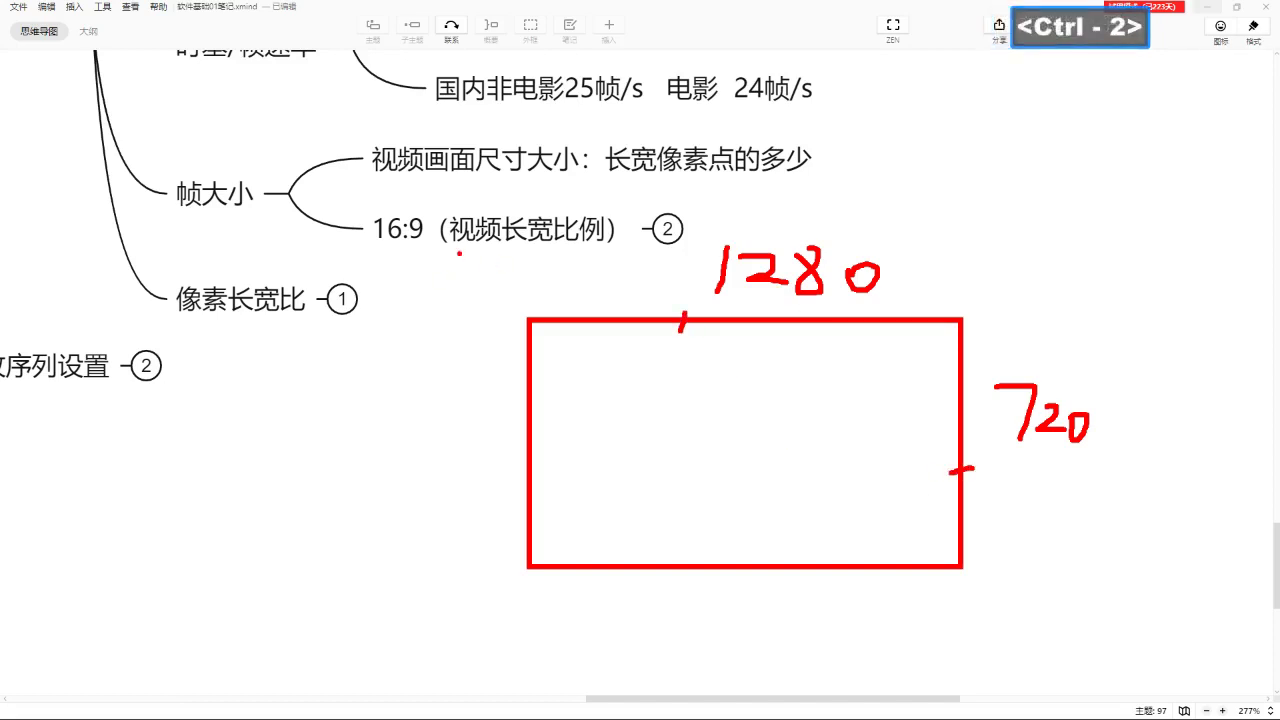
drag(408, 248, 482, 200)
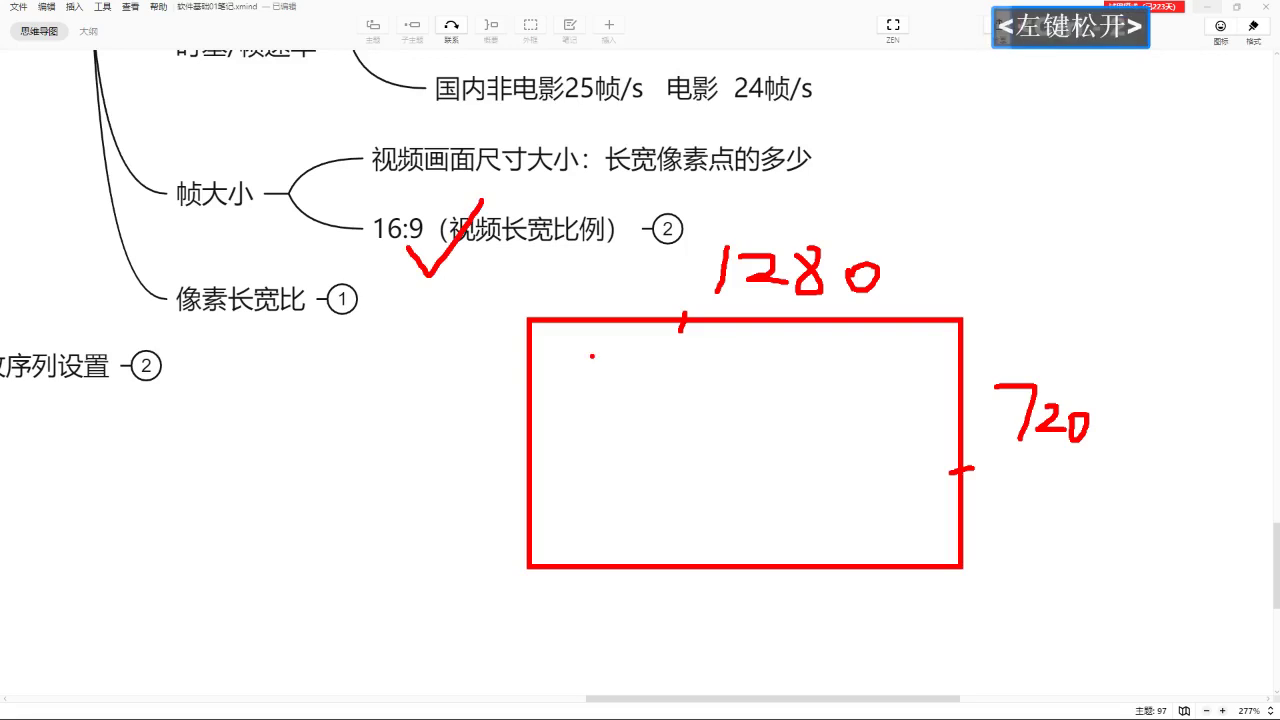
key(ctrl+2)
key(Escape)
right_click(569, 334)
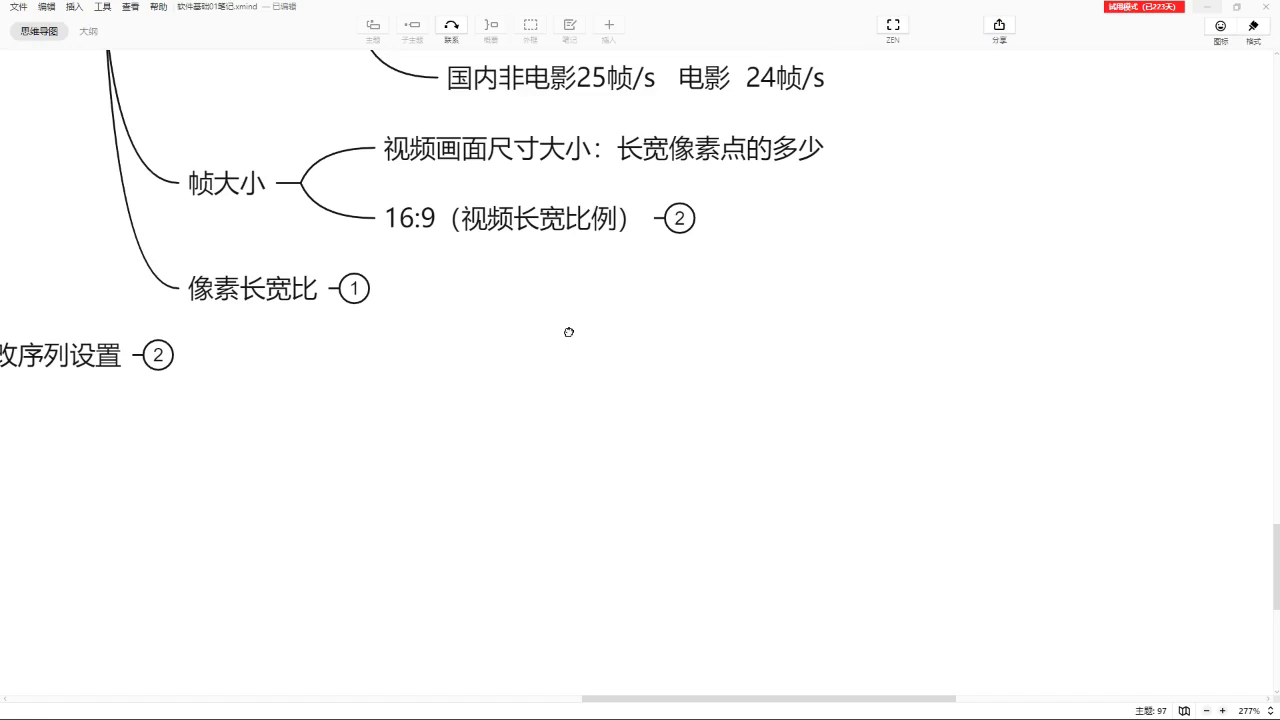
Draw a red rectangle labelled 4 by 3, underline the 16:9 note for comparison, and clear the annotations.
key(ctrl+2)
mouse_move(551, 292)
mouse_down()
mouse_move(808, 452)
mouse_move(812, 528)
mouse_move(869, 519)
mouse_up()
key(ctrl+2)
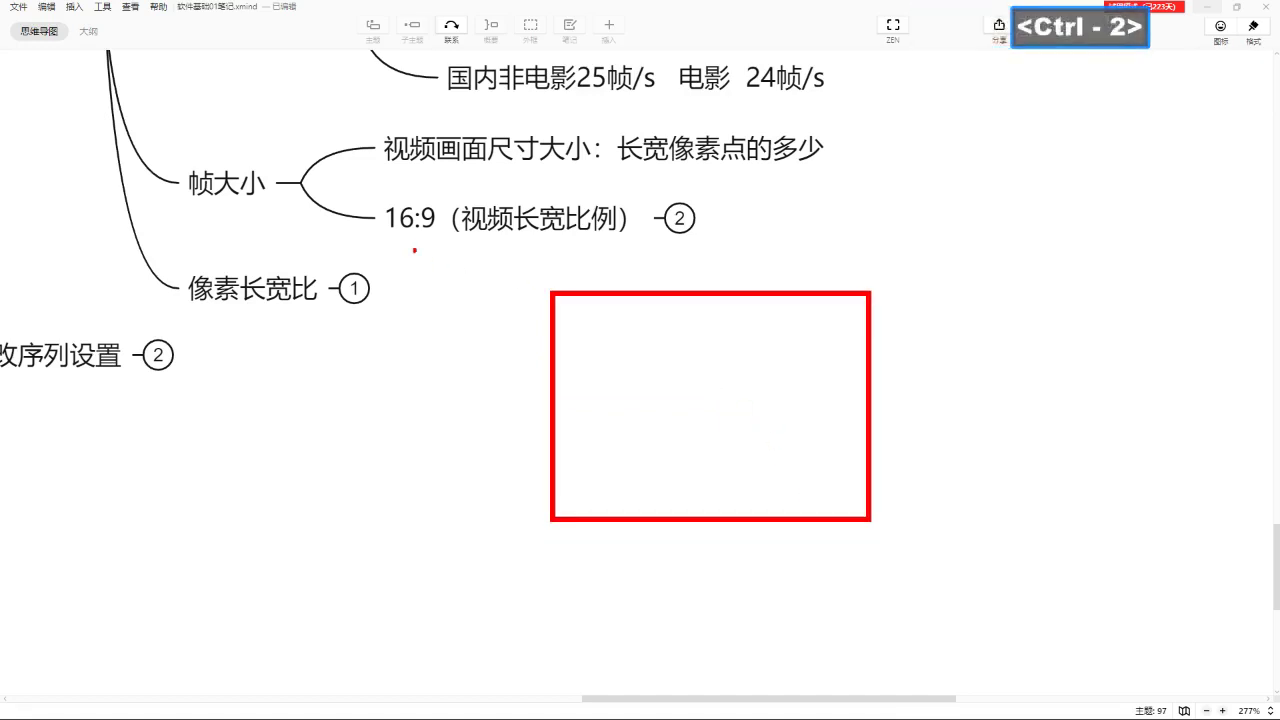
mouse_move(388, 239)
mouse_down()
mouse_move(742, 256)
mouse_move(722, 270)
mouse_up()
key(ctrl+2)
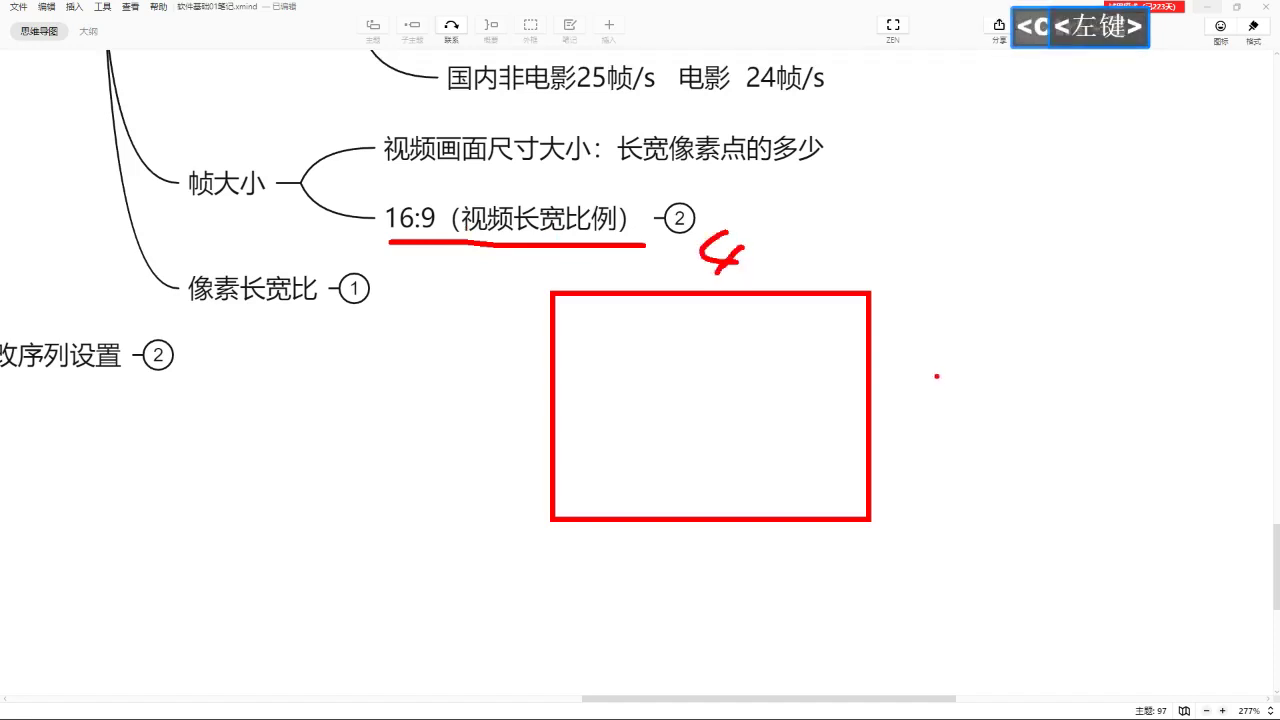
mouse_move(928, 376)
mouse_down()
mouse_move(954, 398)
mouse_move(928, 416)
mouse_up()
key(ctrl+2)
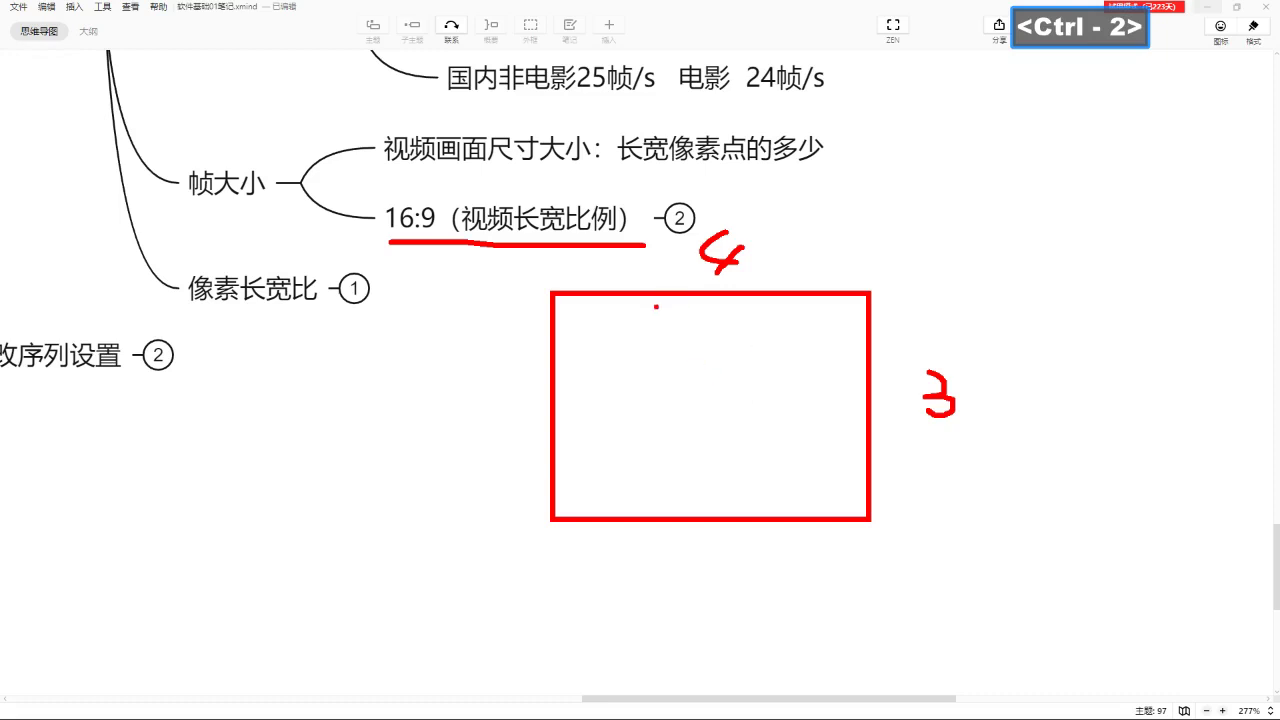
key(Escape)
Expand the 像素长宽比 topic and read its note on choosing square pixels (1.0).
drag(494, 307, 614, 309)
click(474, 289)
drag(602, 397, 715, 321)
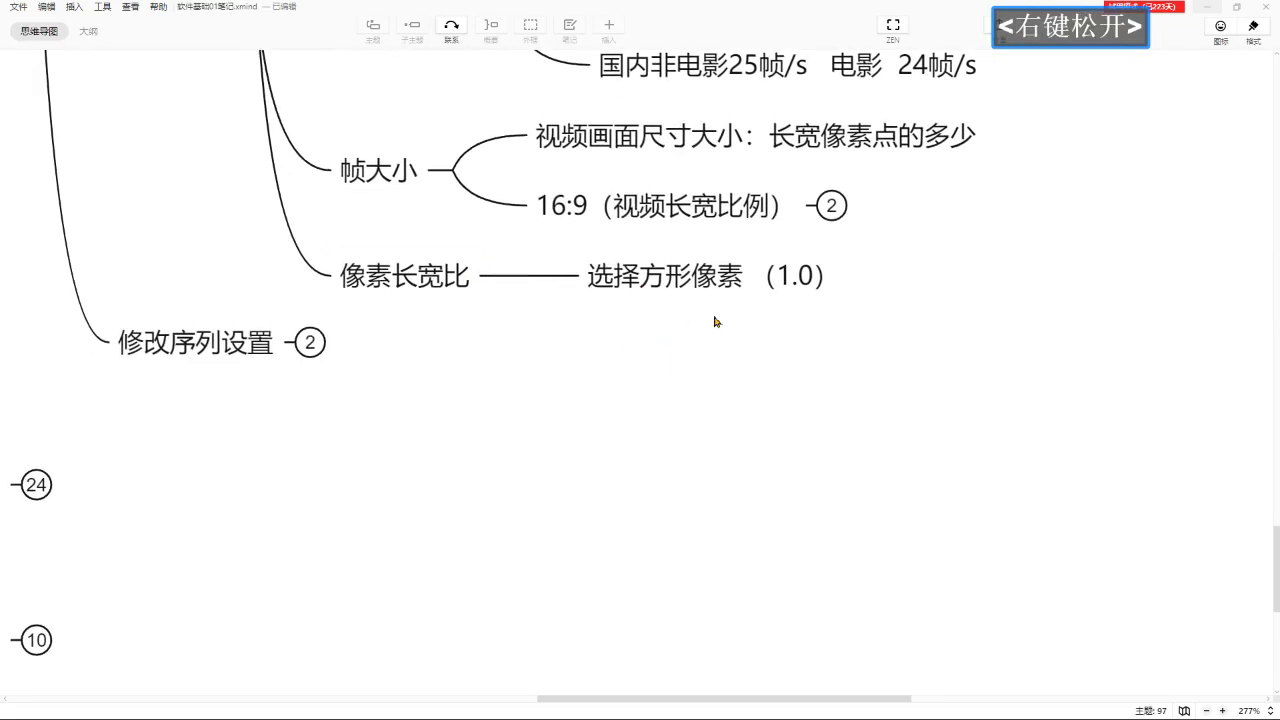
drag(609, 386, 610, 525)
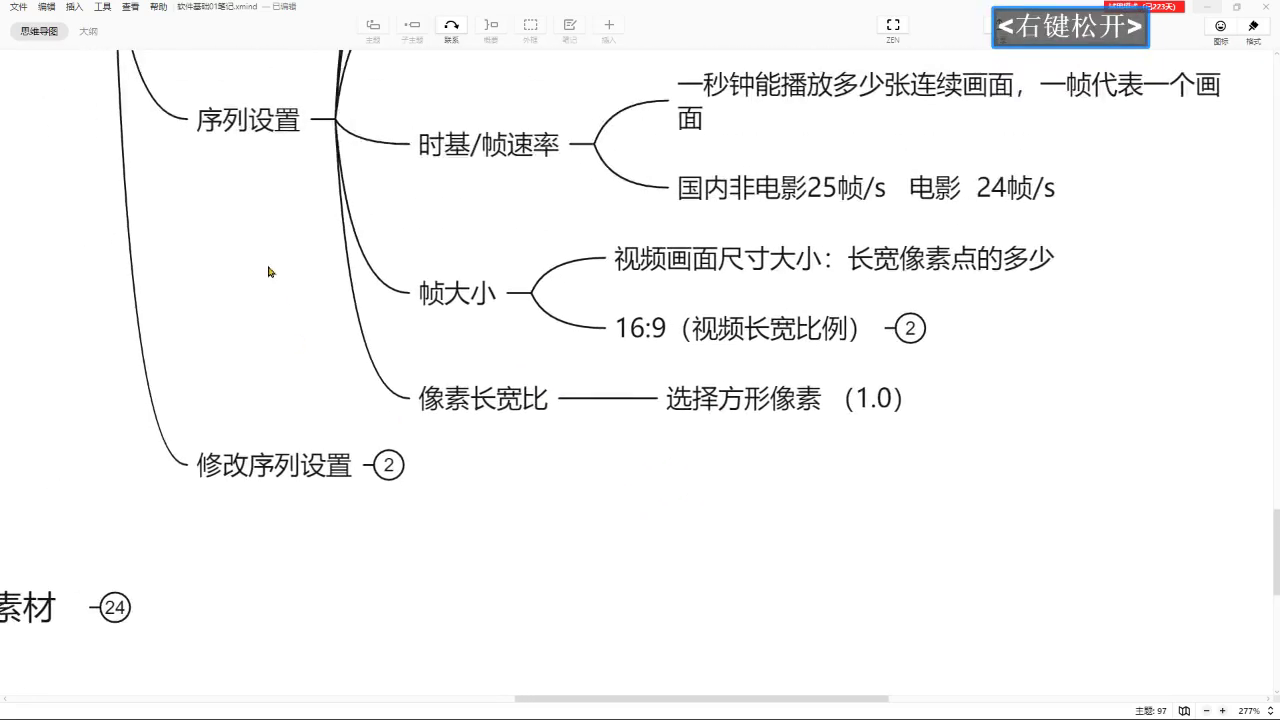
Expand the 修改序列设置 topic and select its note 选中序列，菜单栏-序列-序列设置.
drag(269, 271, 305, 298)
click(417, 485)
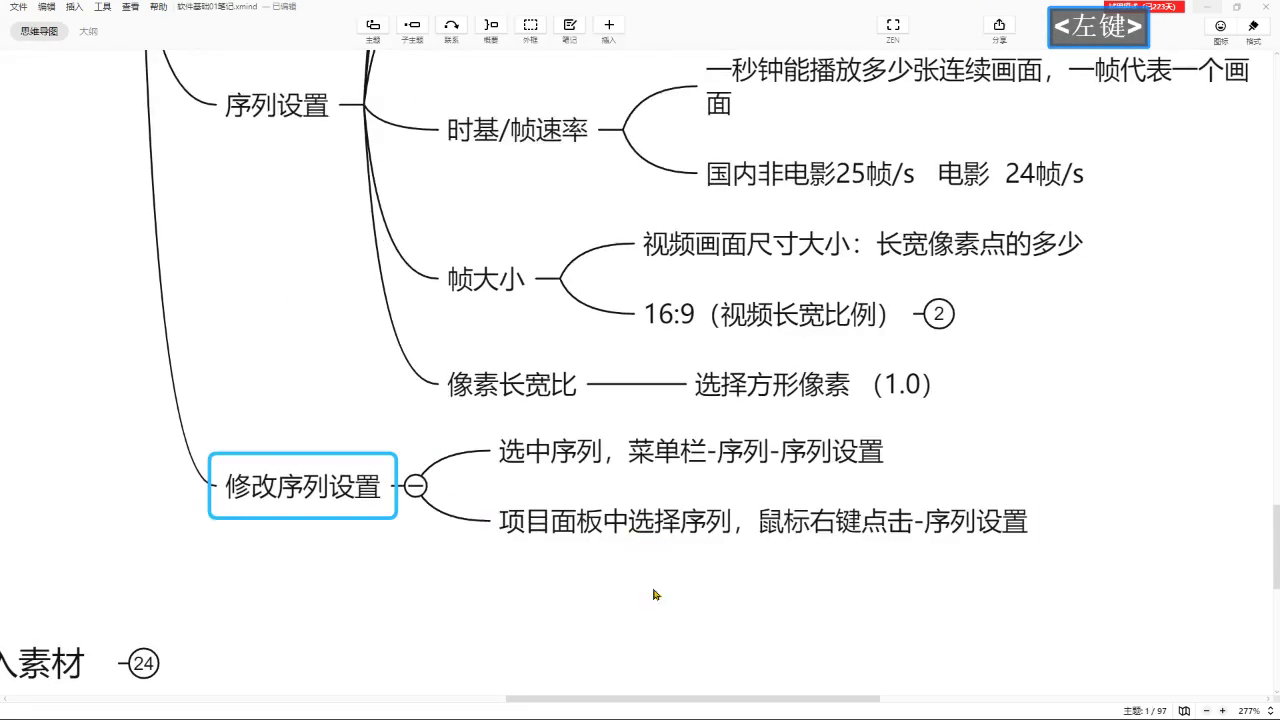
drag(657, 591, 626, 519)
drag(700, 555, 666, 543)
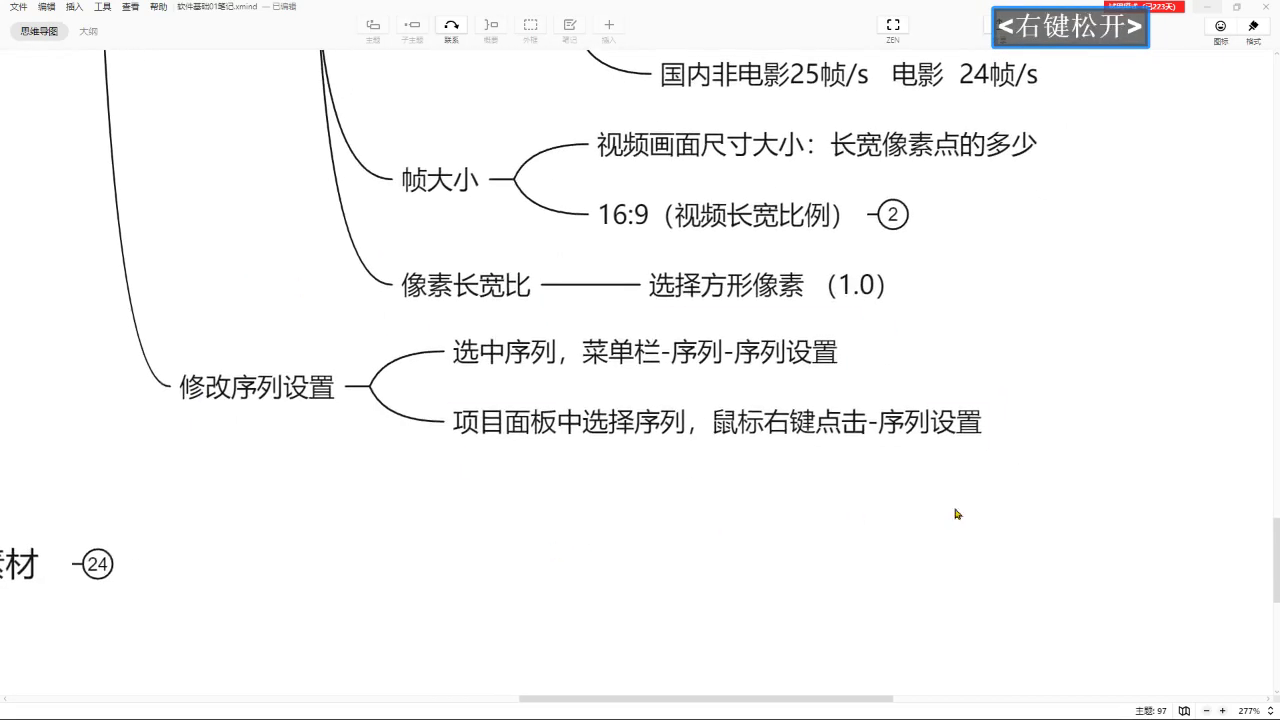
drag(955, 507, 651, 423)
click(254, 339)
click(485, 417)
click(490, 368)
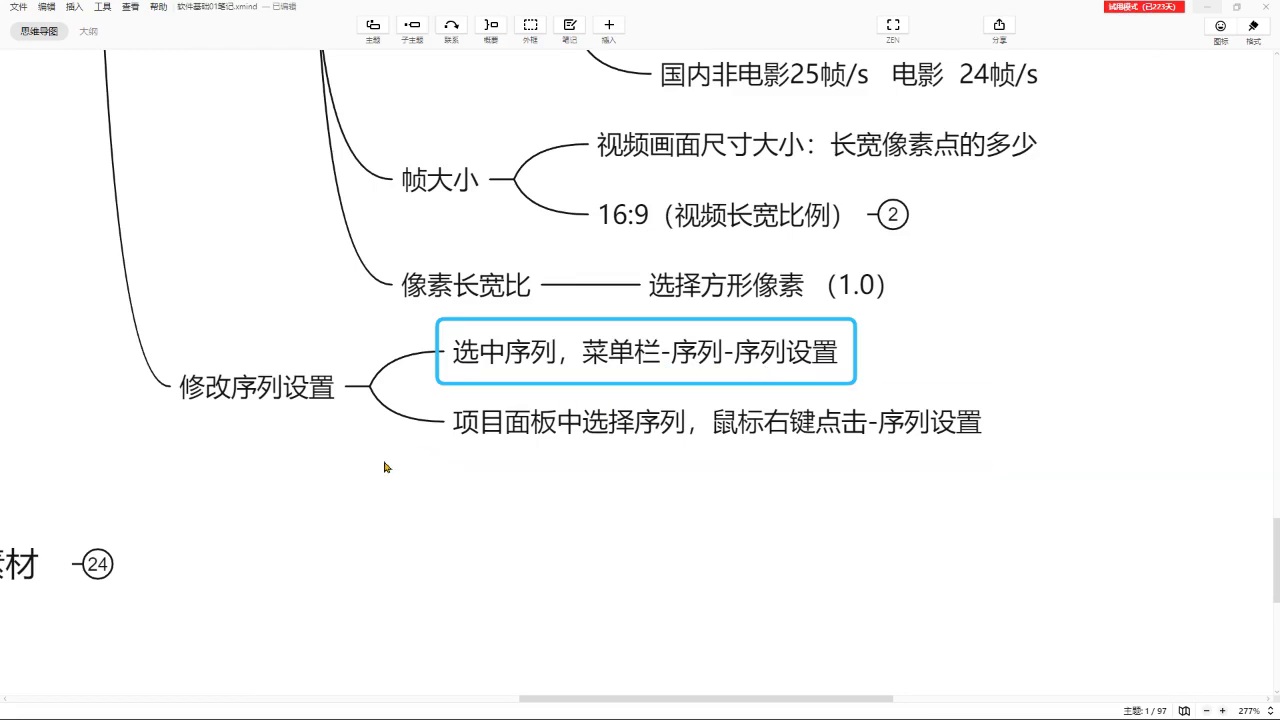
Switch to Premiere Pro, cancel the new sequence dialog, and place the timeline playhead at 00:00:00:00.
key(alt+Tab)
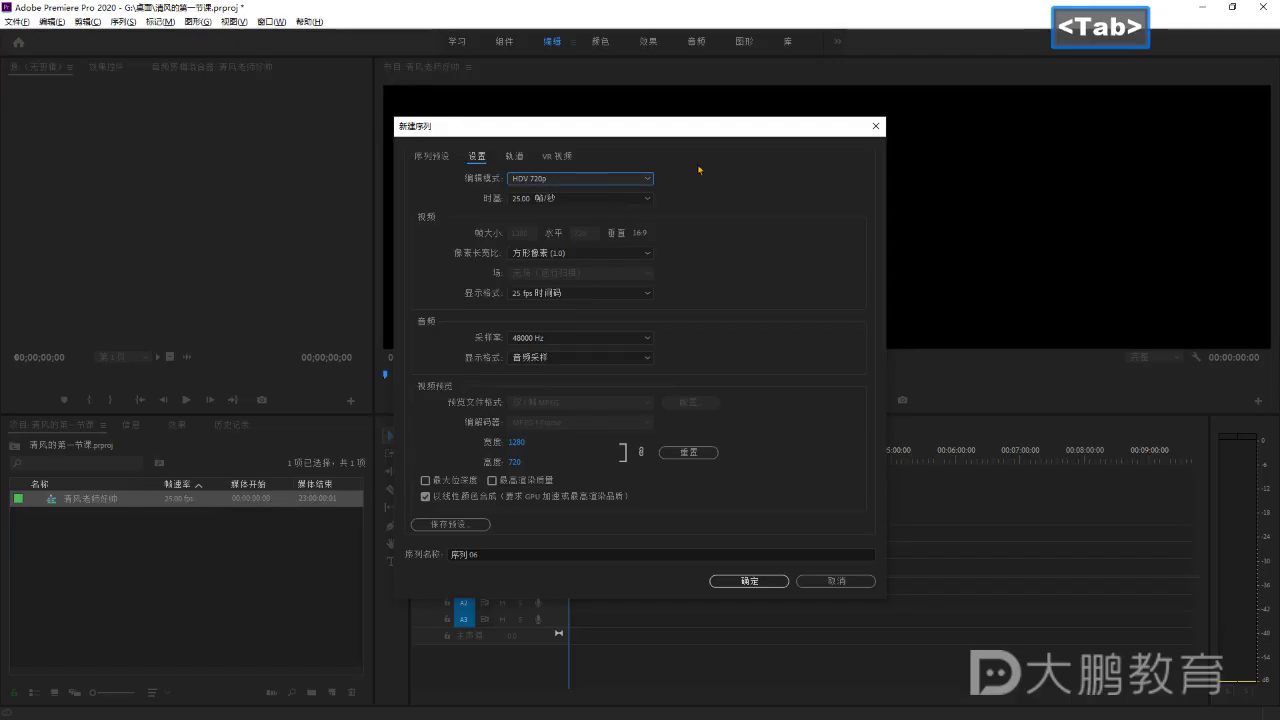
click(829, 584)
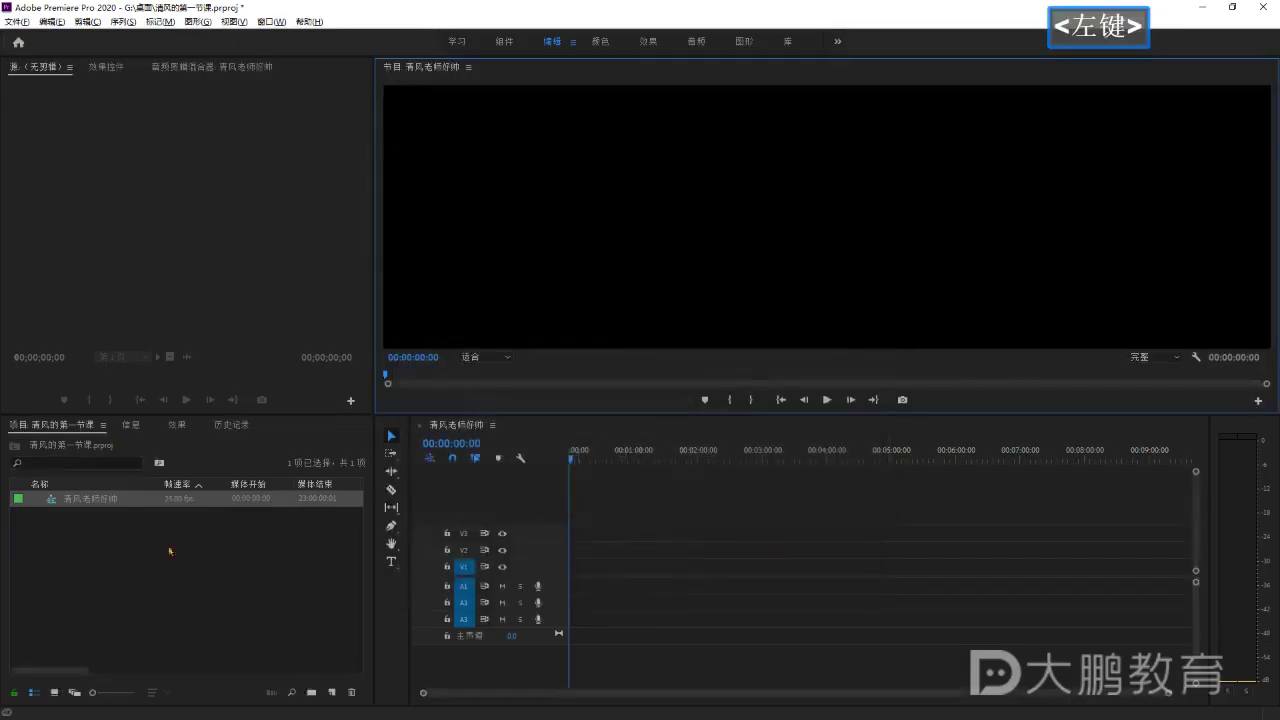
click(575, 460)
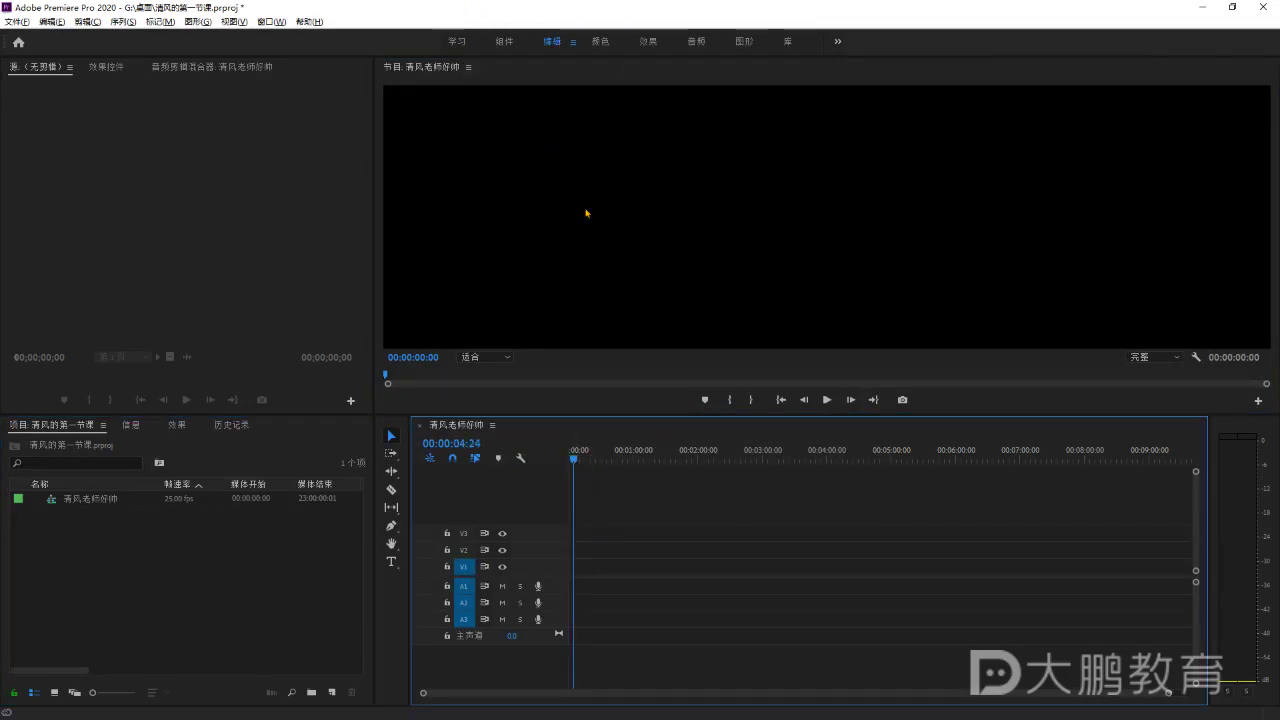
drag(586, 452, 569, 452)
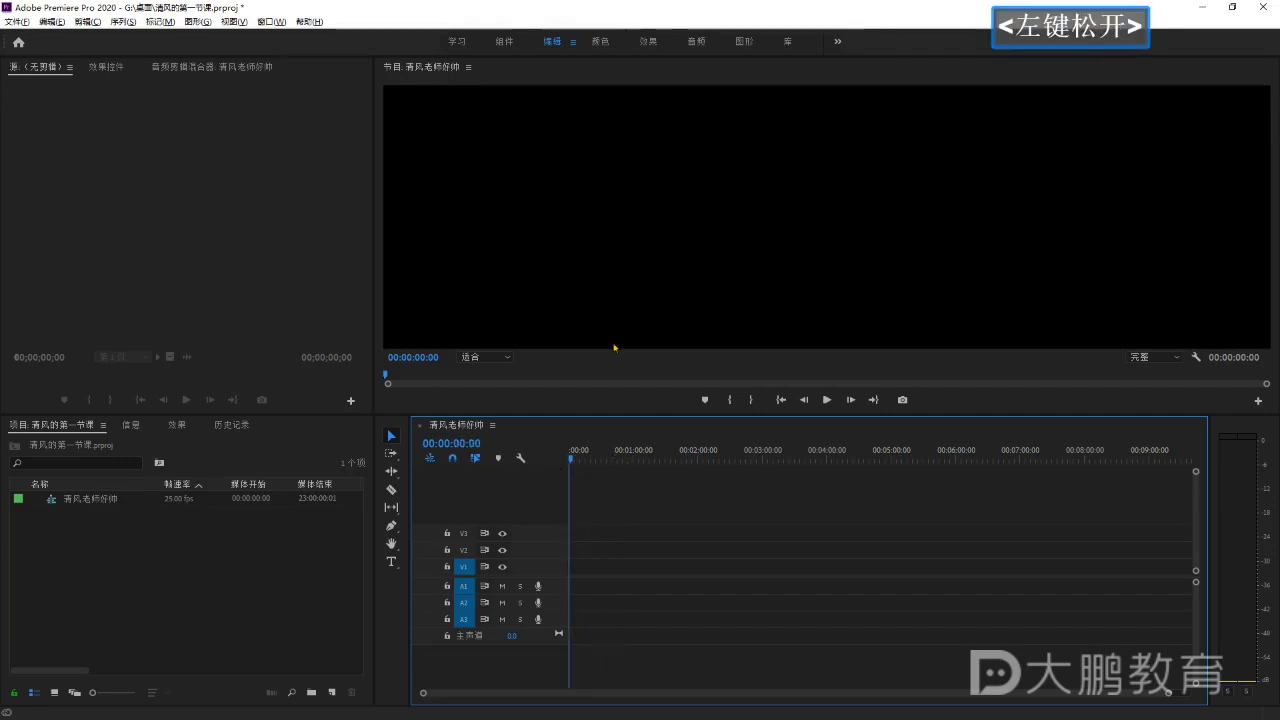
Open the sequence from the project's item list, outline its entry with red annotations, clear them, and open it again.
double_click(106, 500)
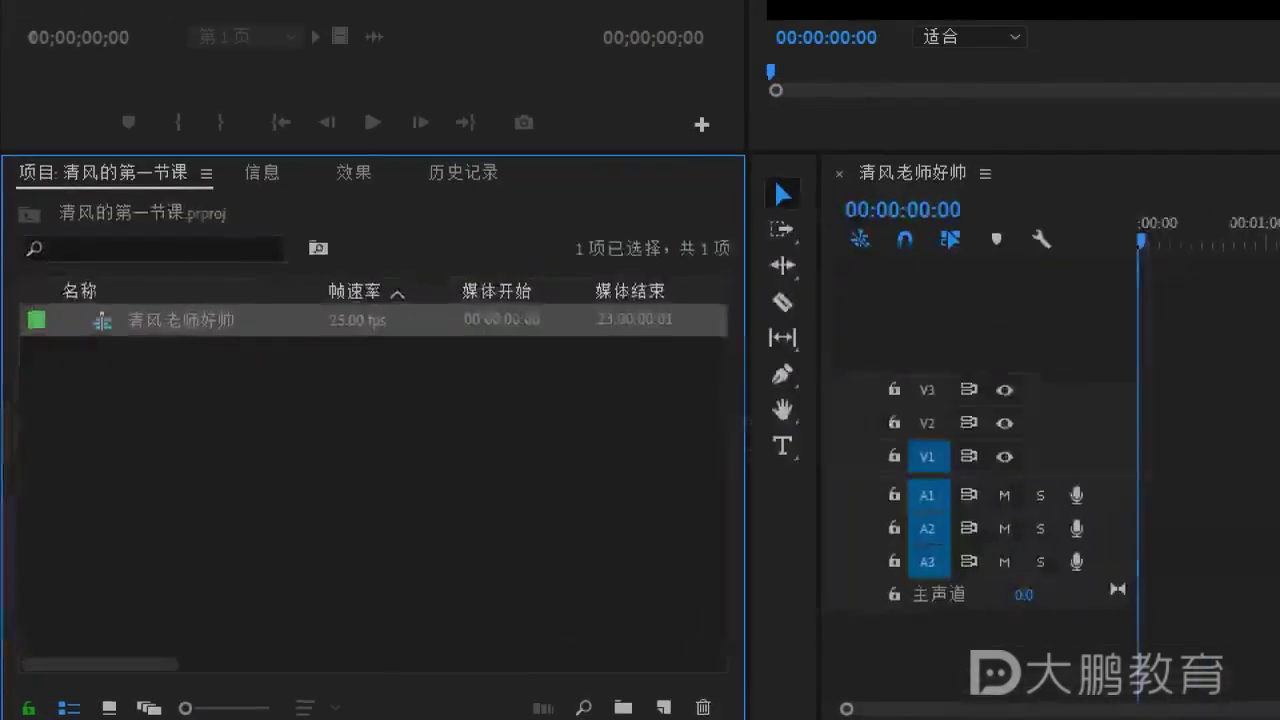
key(ctrl)
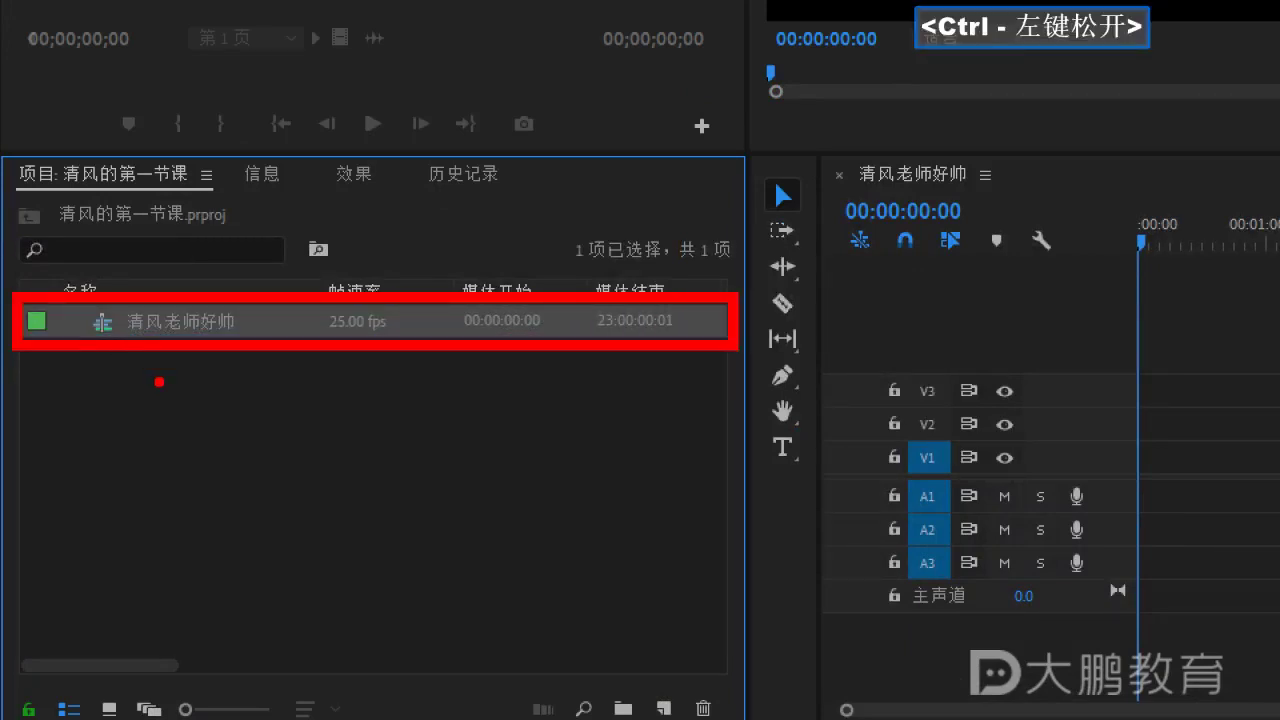
drag(159, 384, 212, 390)
drag(134, 409, 214, 409)
drag(172, 362, 172, 422)
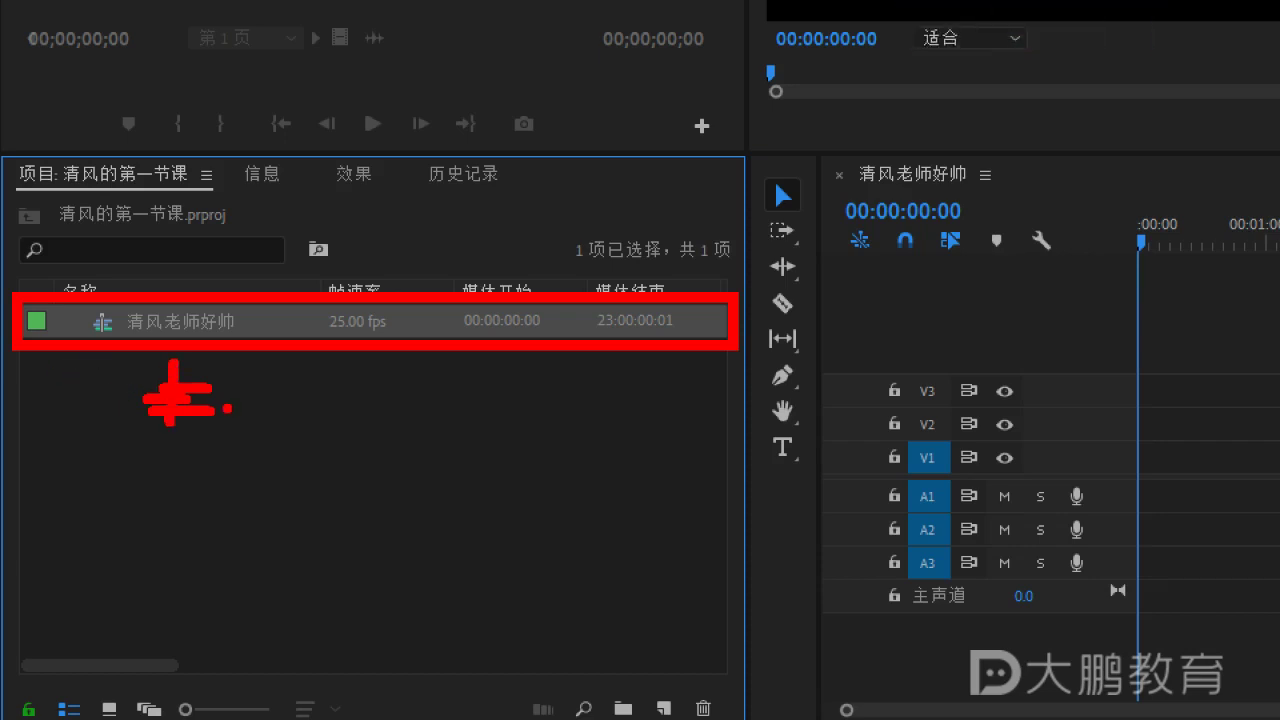
key(Escape)
double_click(172, 321)
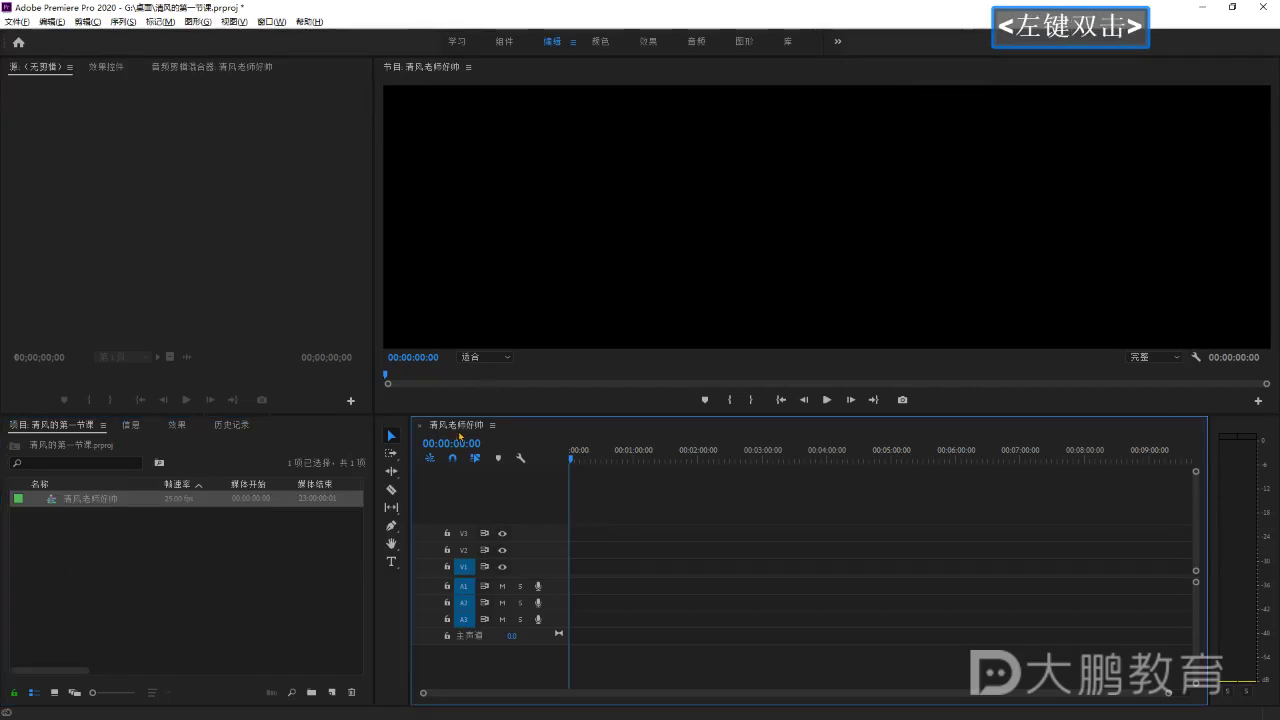
Mark the open sequence's name in the timeline with a red check annotation and clear it.
click(433, 430)
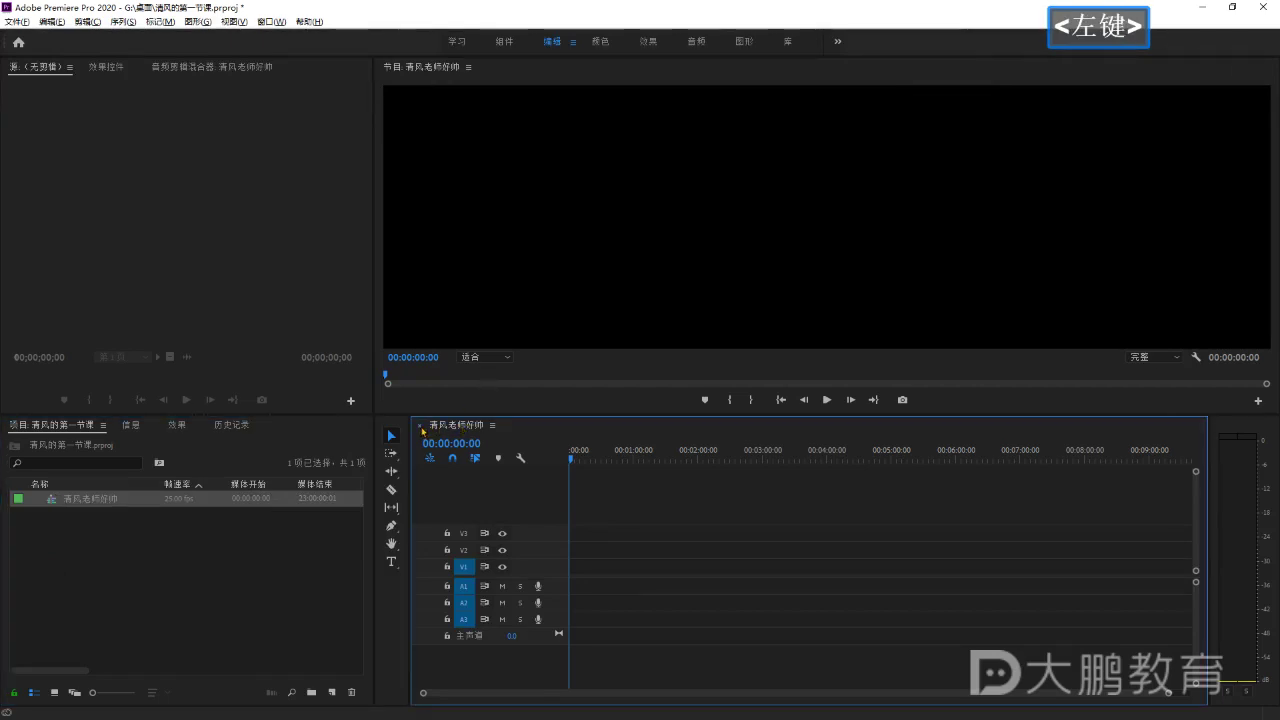
key(ctrl)
click(436, 431)
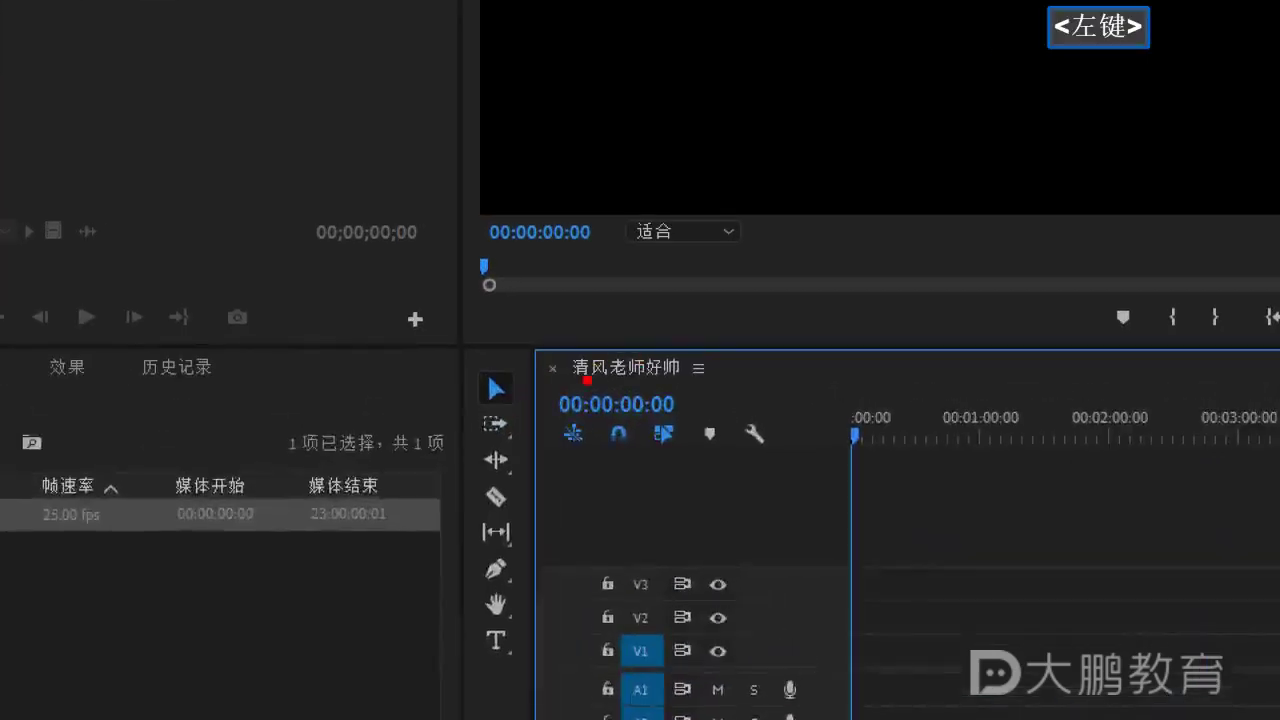
drag(560, 391, 636, 327)
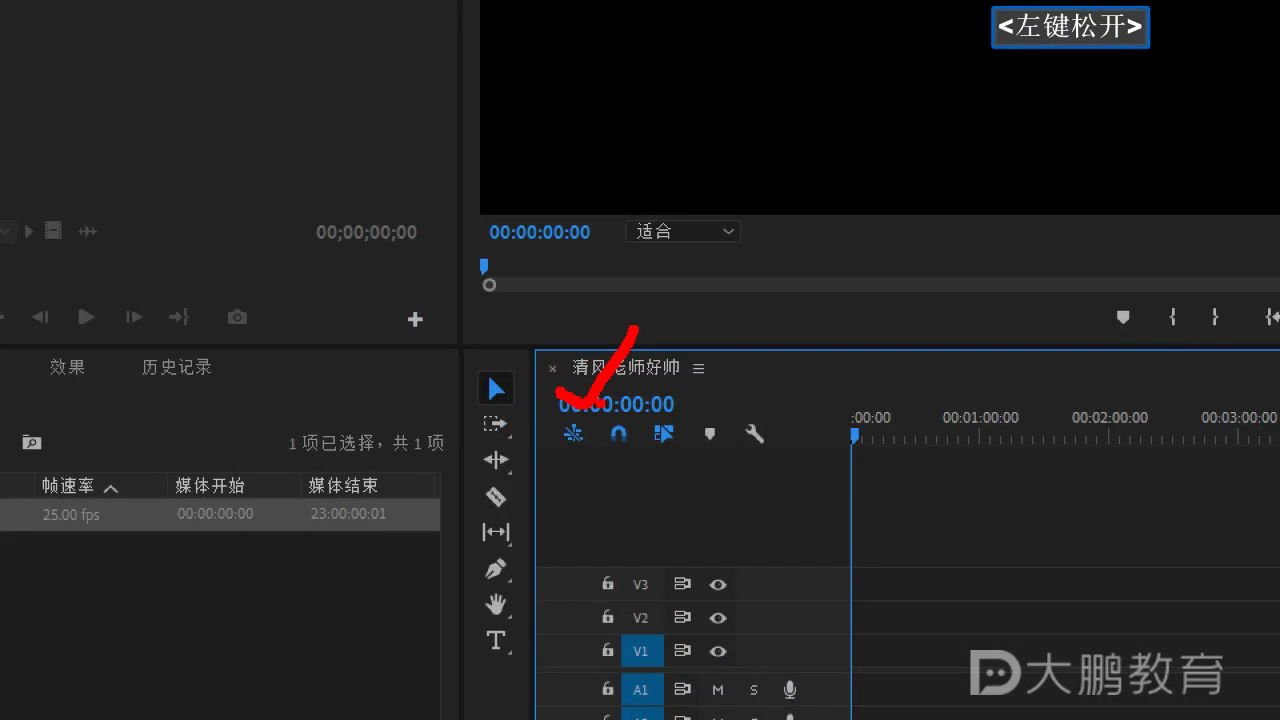
key(Escape)
Close the sequence in the timeline, reopen it from the project's item list, and select its entry.
click(419, 428)
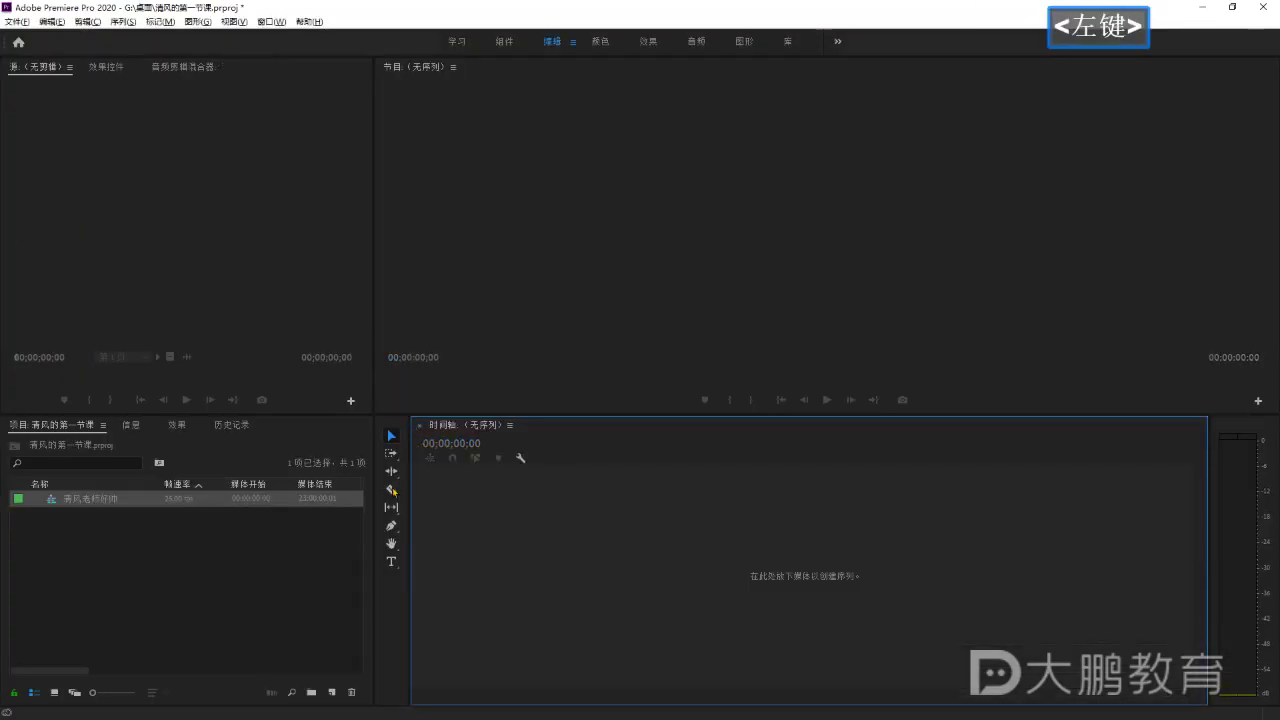
click(94, 502)
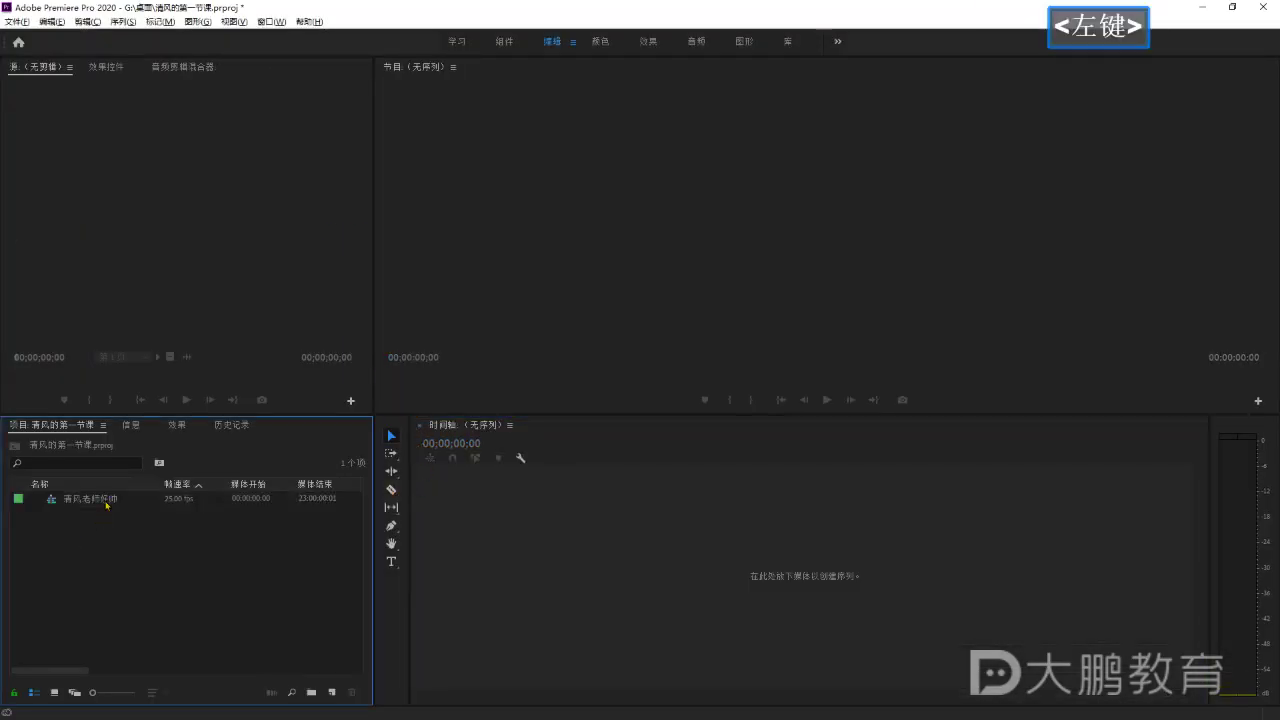
drag(60, 504, 436, 452)
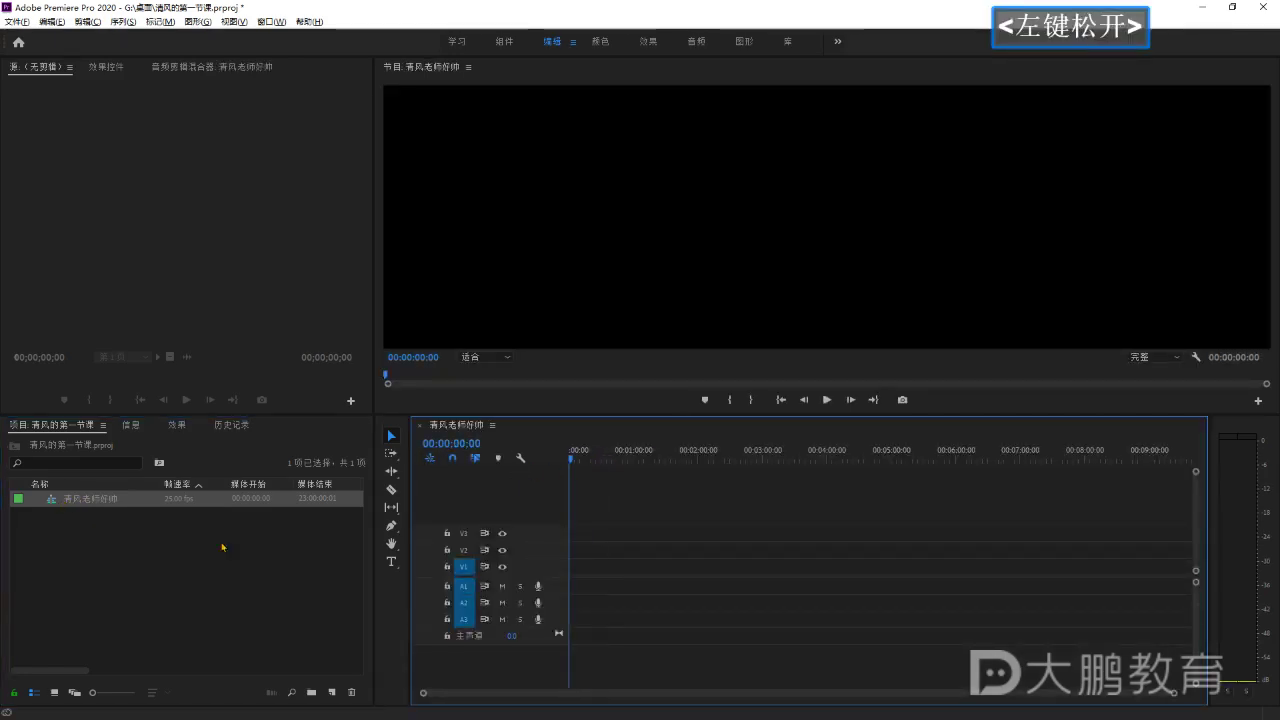
click(143, 532)
click(114, 500)
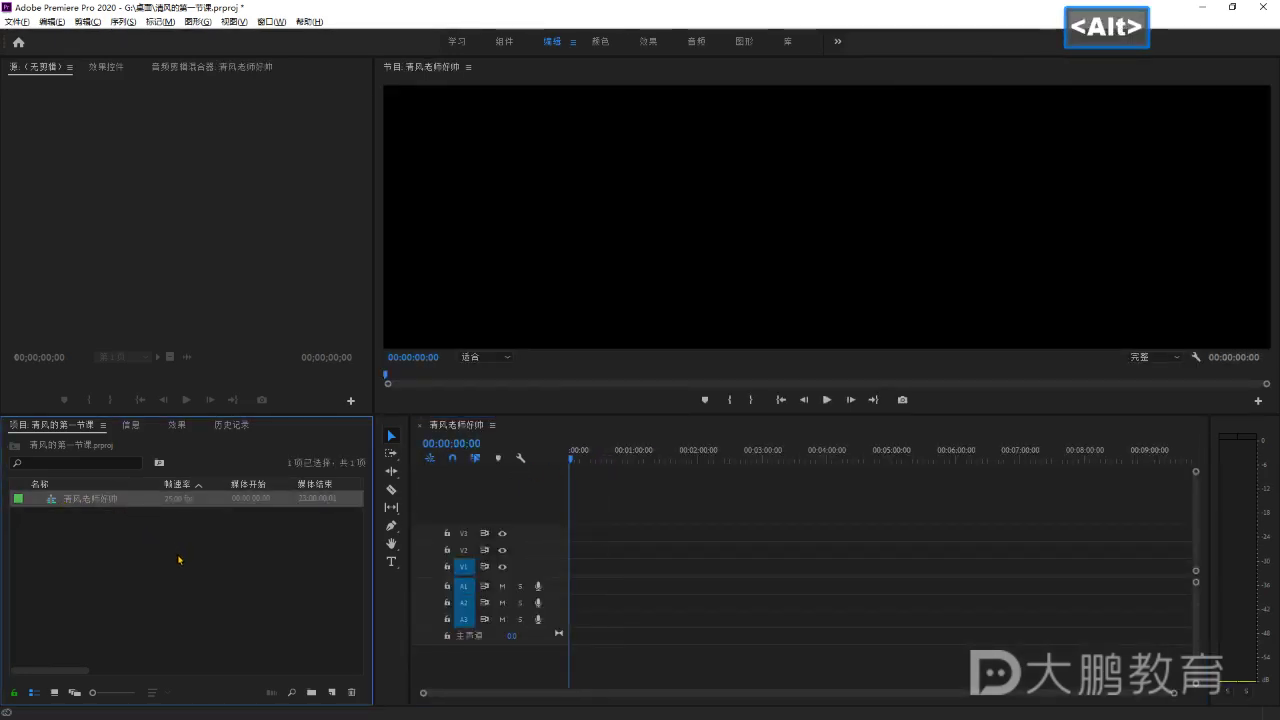
Switch to the mind map, review the note 选中序列，菜单栏-序列-序列设置, and return to Premiere Pro.
key(alt+Tab)
key(alt+Tab)
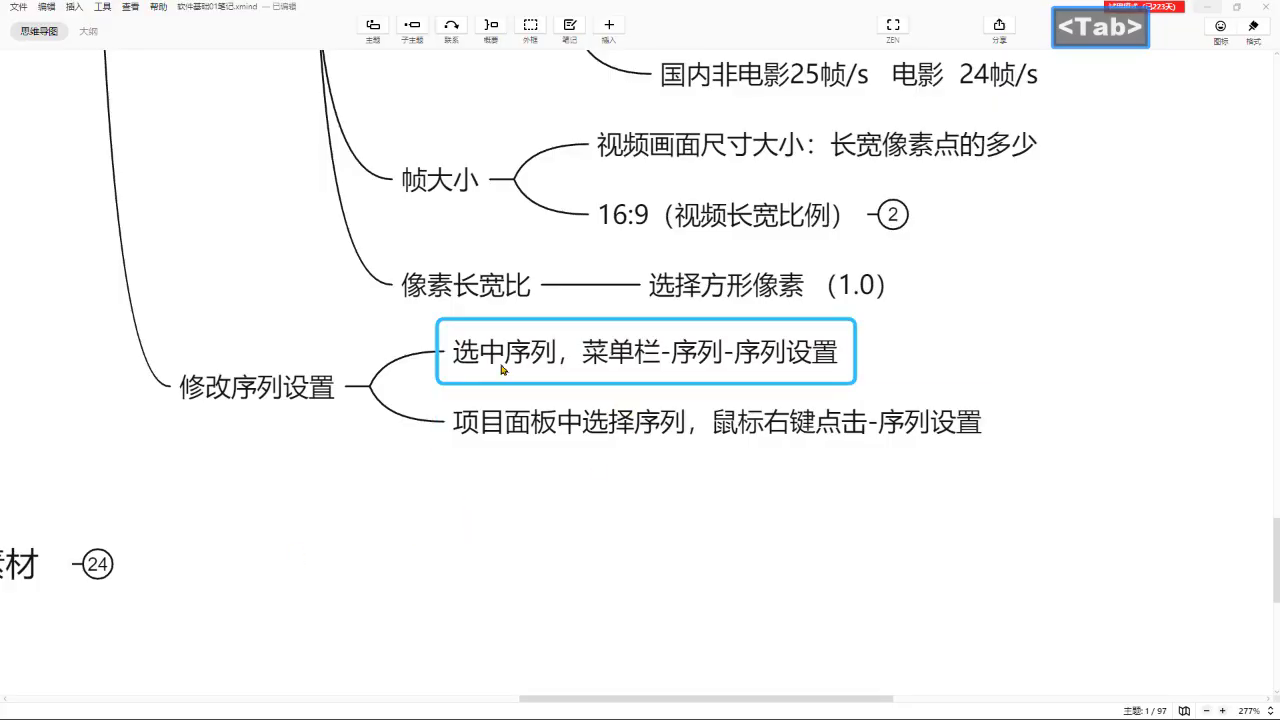
click(1211, 13)
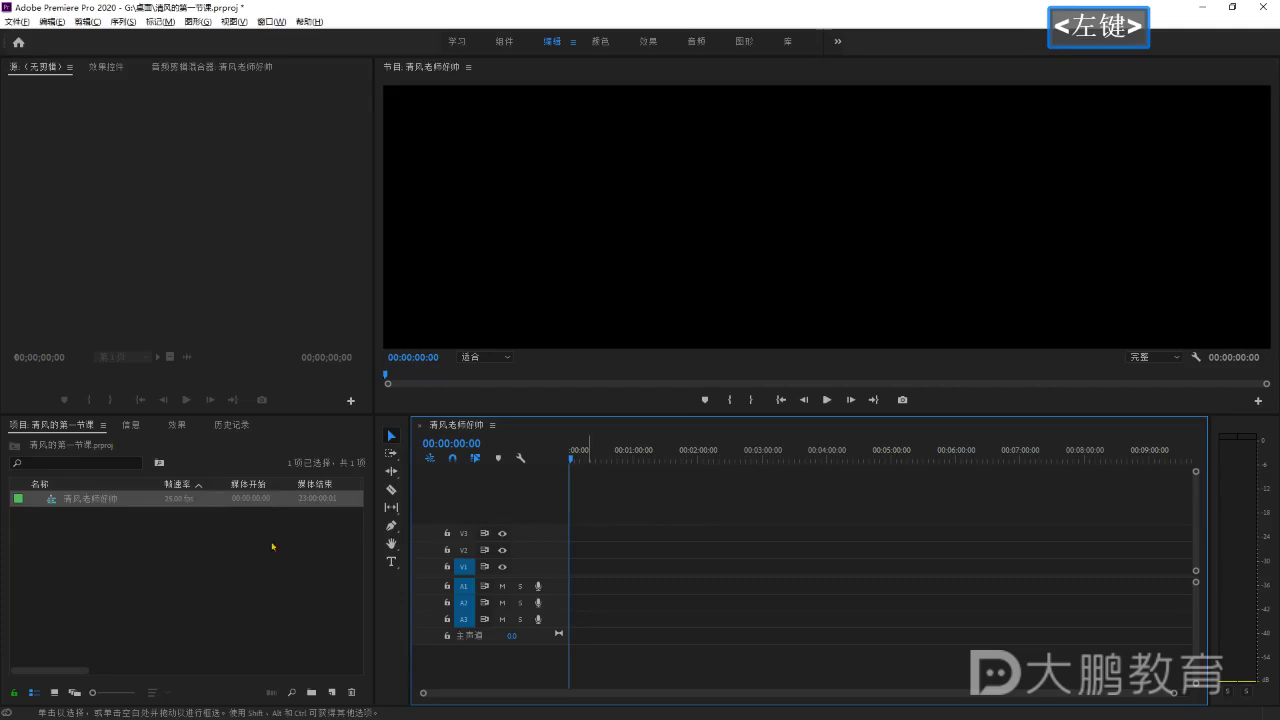
Select the sequence in the project, annotate the area around 序列 in red, clear the mark, and display the sequence commands.
click(137, 499)
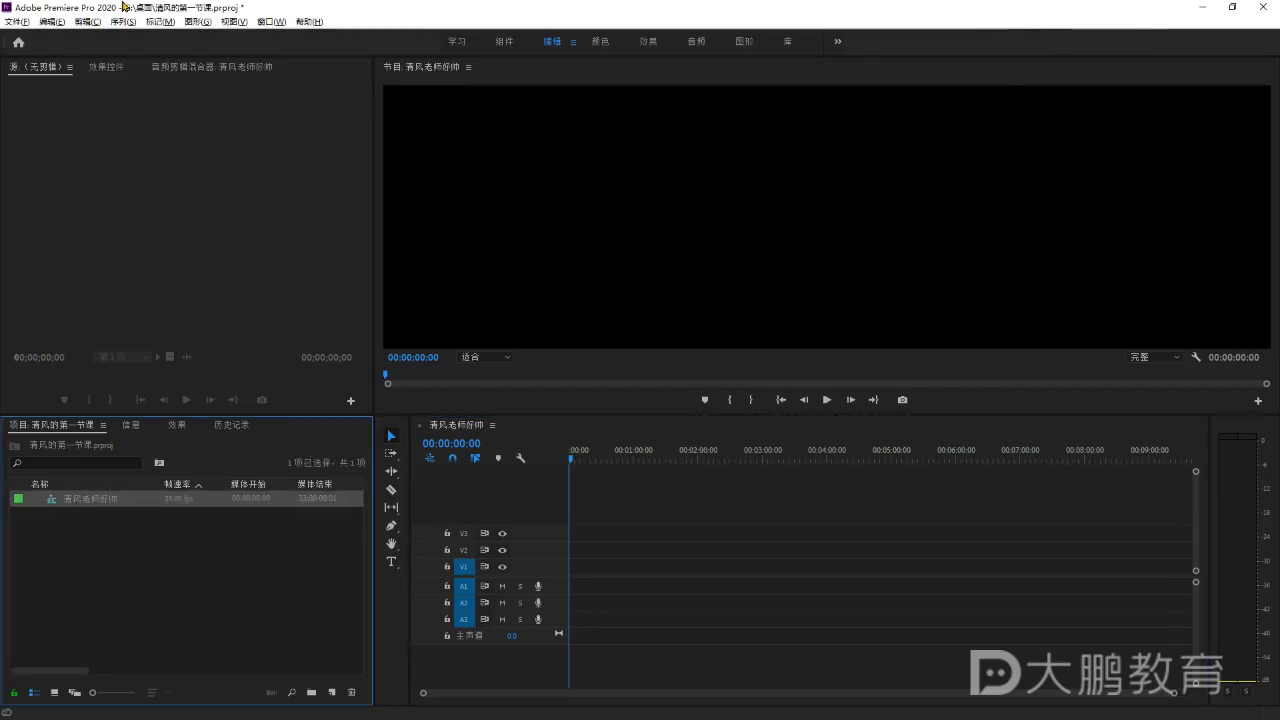
double_click(124, 6)
key(ctrl+1)
click(108, 16)
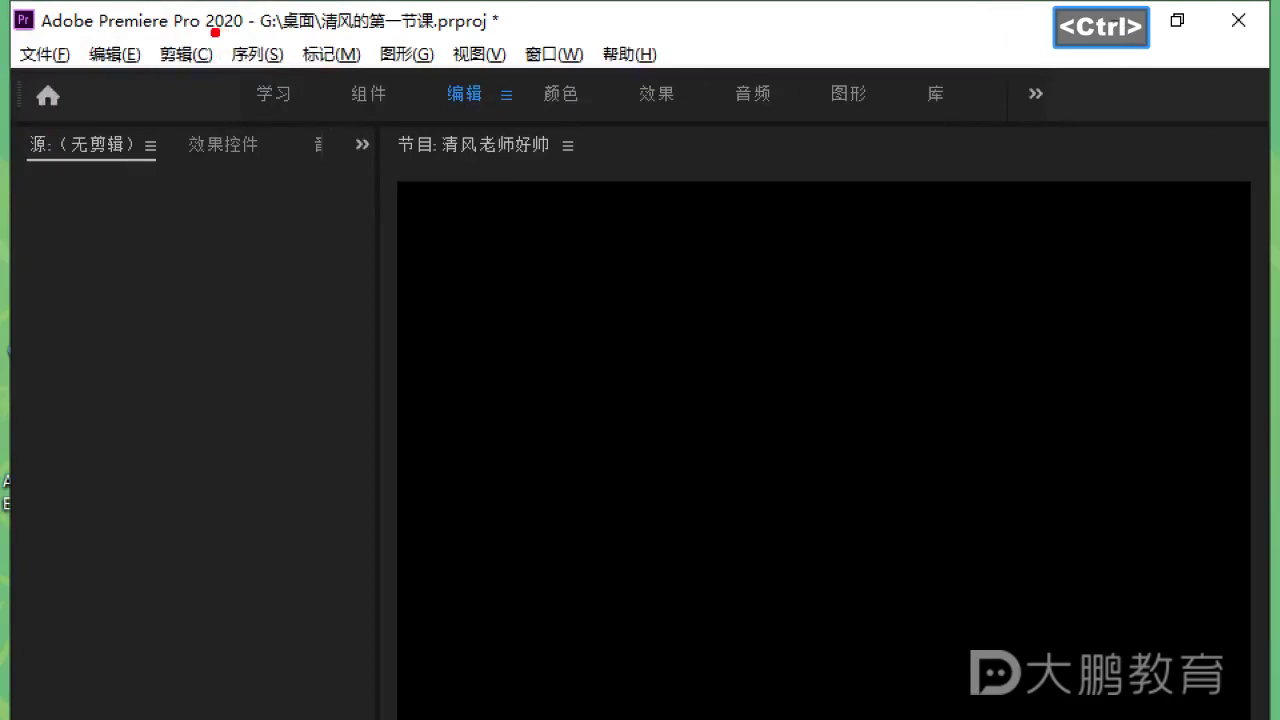
drag(215, 32, 290, 78)
key(Escape)
click(257, 54)
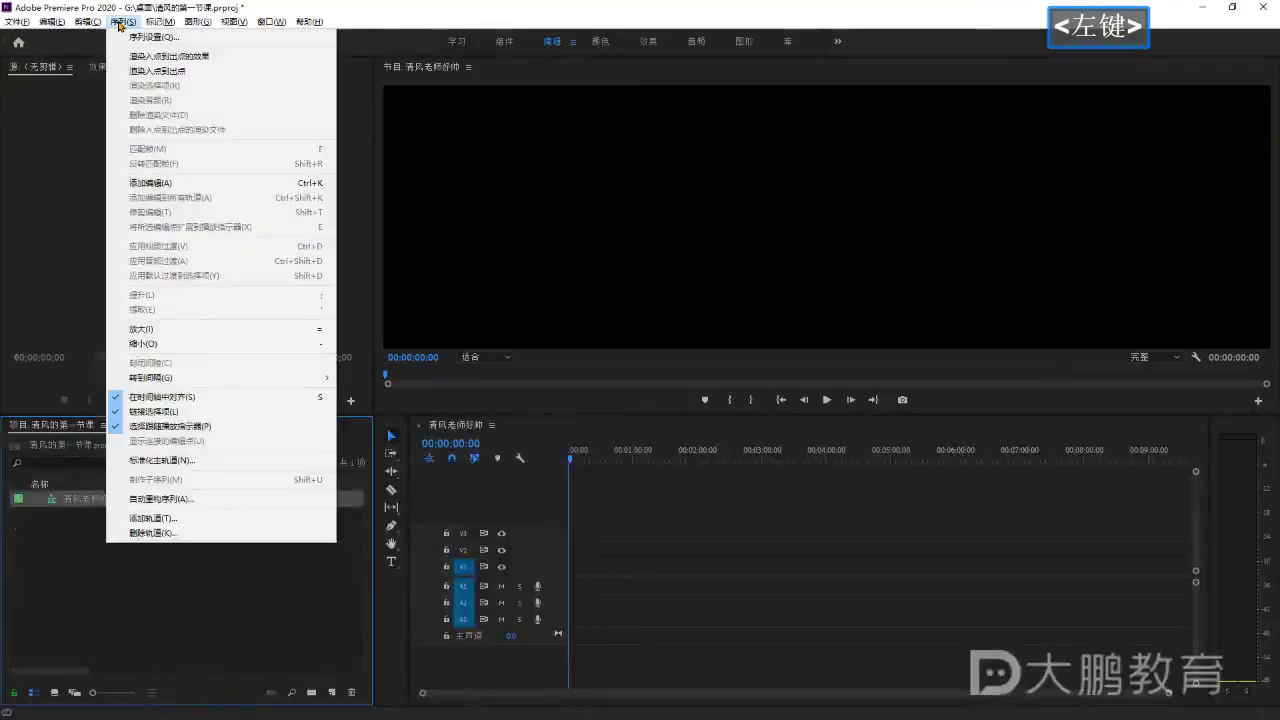
Mark the 序列设置 command in red, clear the mark, and bring up the sequence settings dialog, moving it slightly higher.
key(ctrl+1)
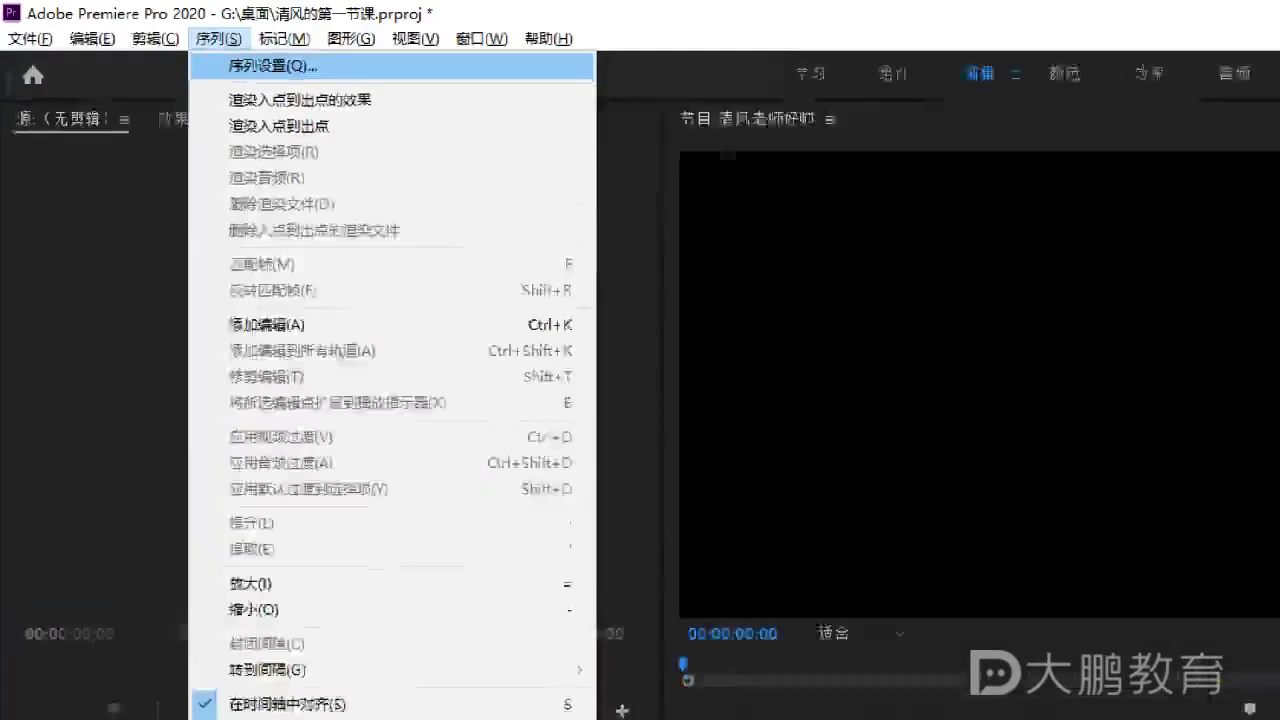
click(306, 80)
drag(312, 99, 380, 76)
key(Escape)
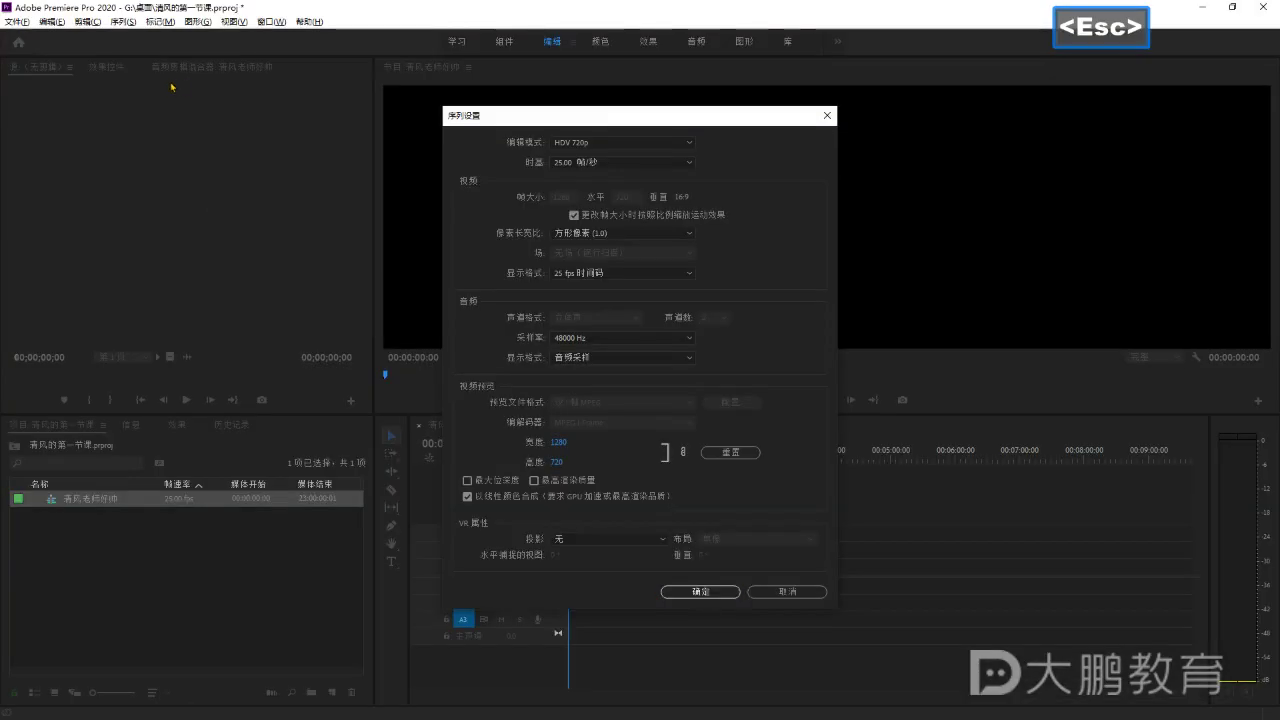
drag(620, 113, 606, 85)
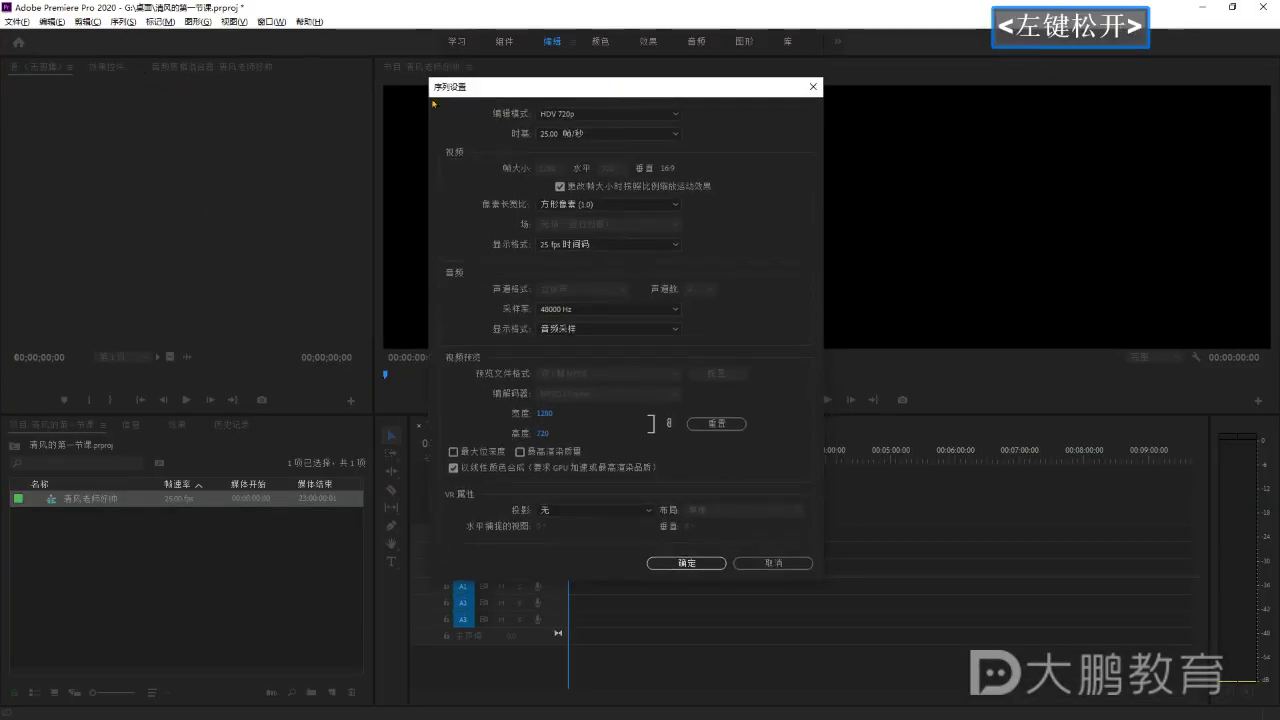
drag(470, 91, 462, 91)
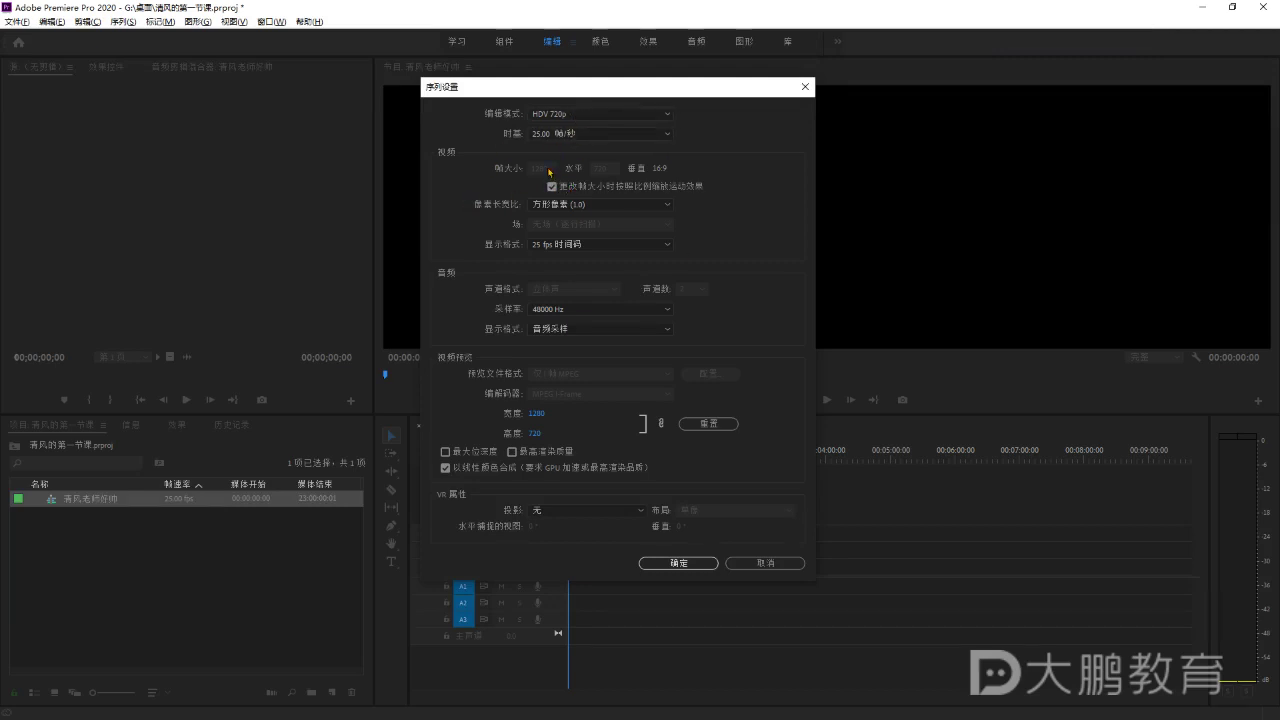
Switch the editing mode to 自定义, highlight the frame size values, and cancel the sequence settings.
click(549, 170)
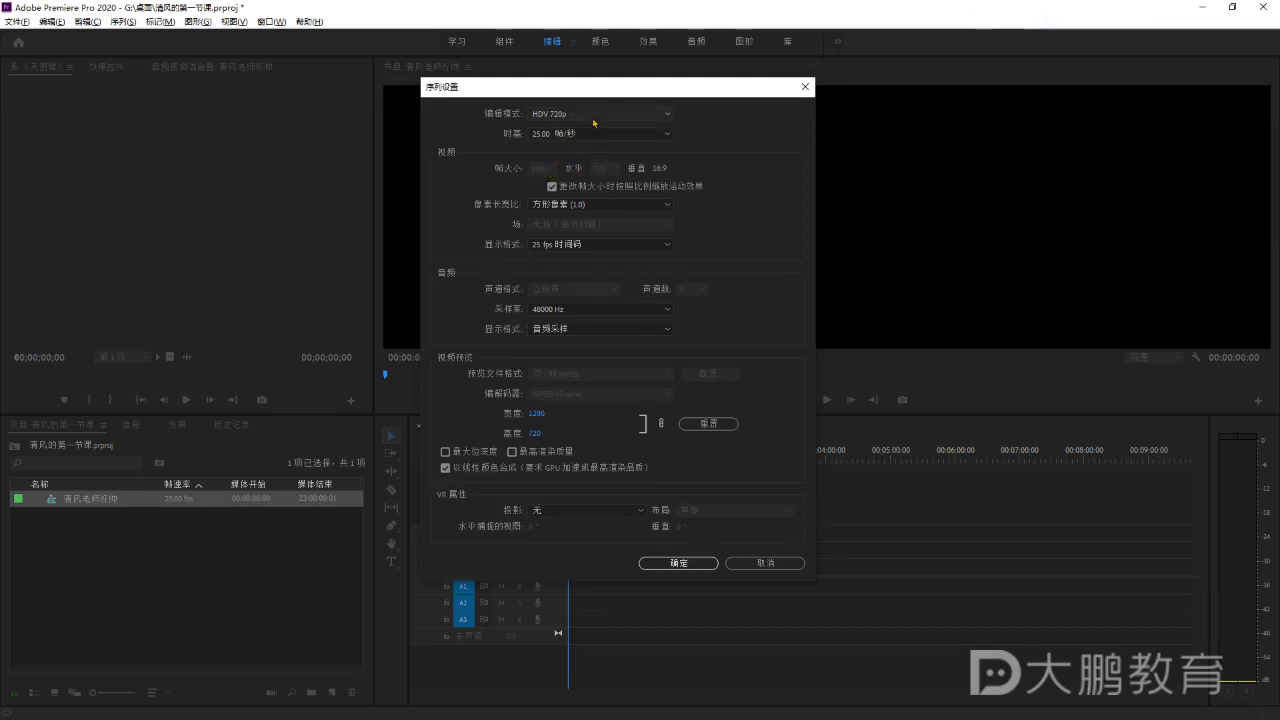
click(573, 114)
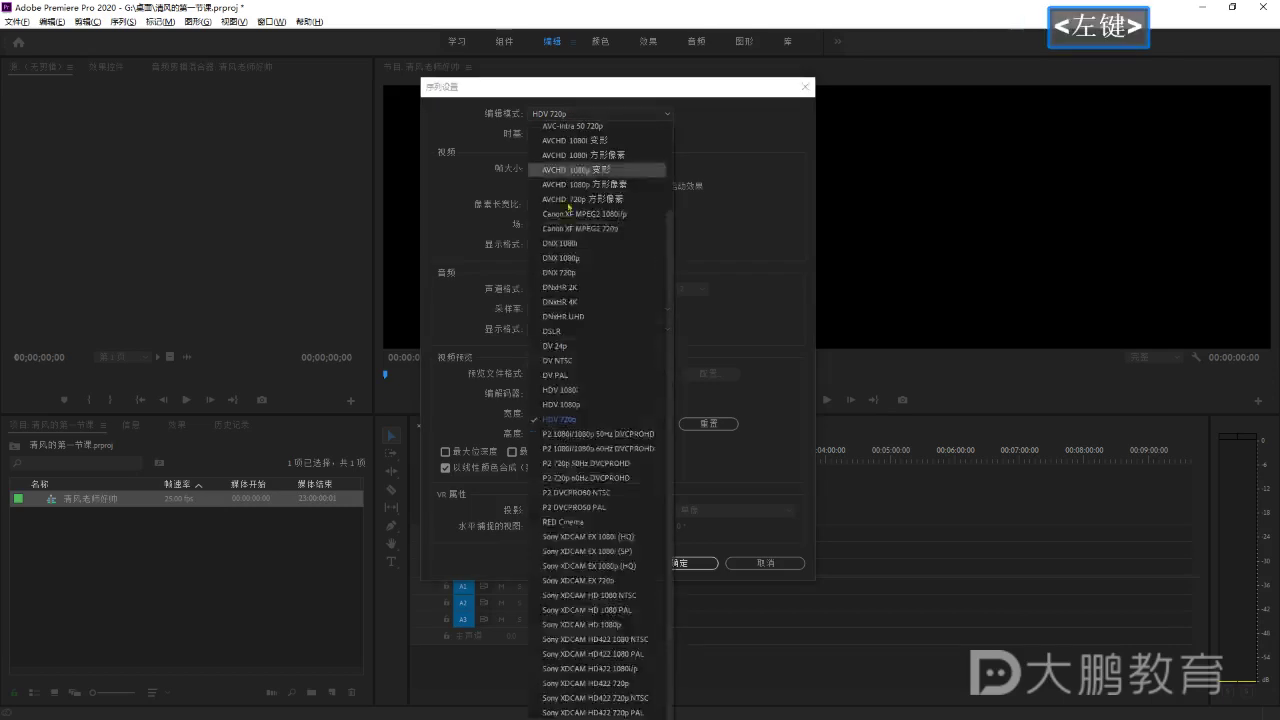
scroll(564, 264, up, 5)
click(563, 128)
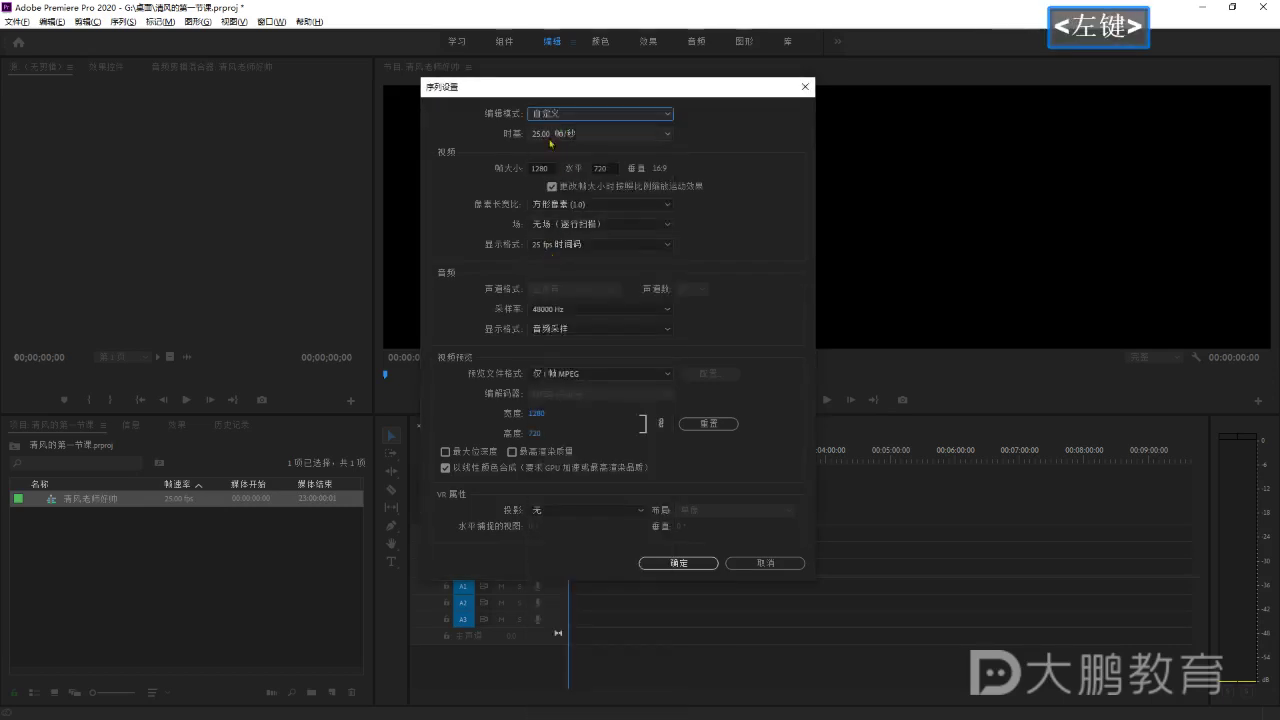
click(543, 168)
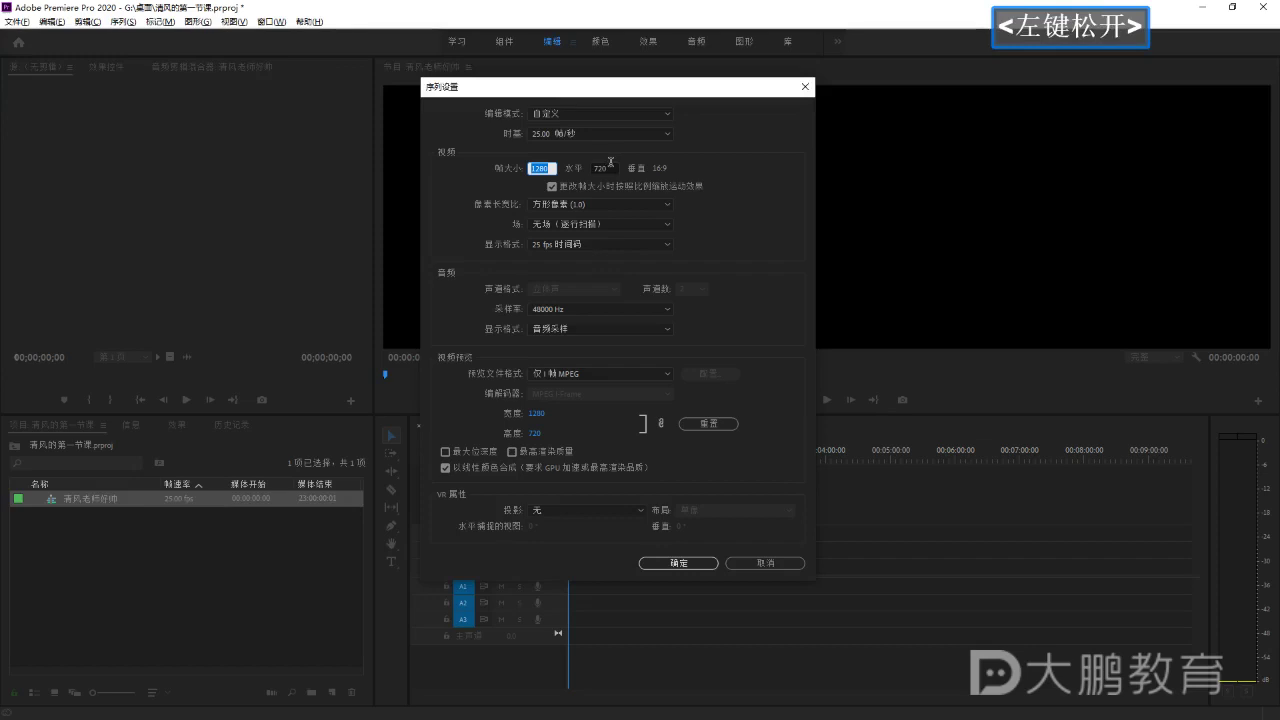
double_click(552, 186)
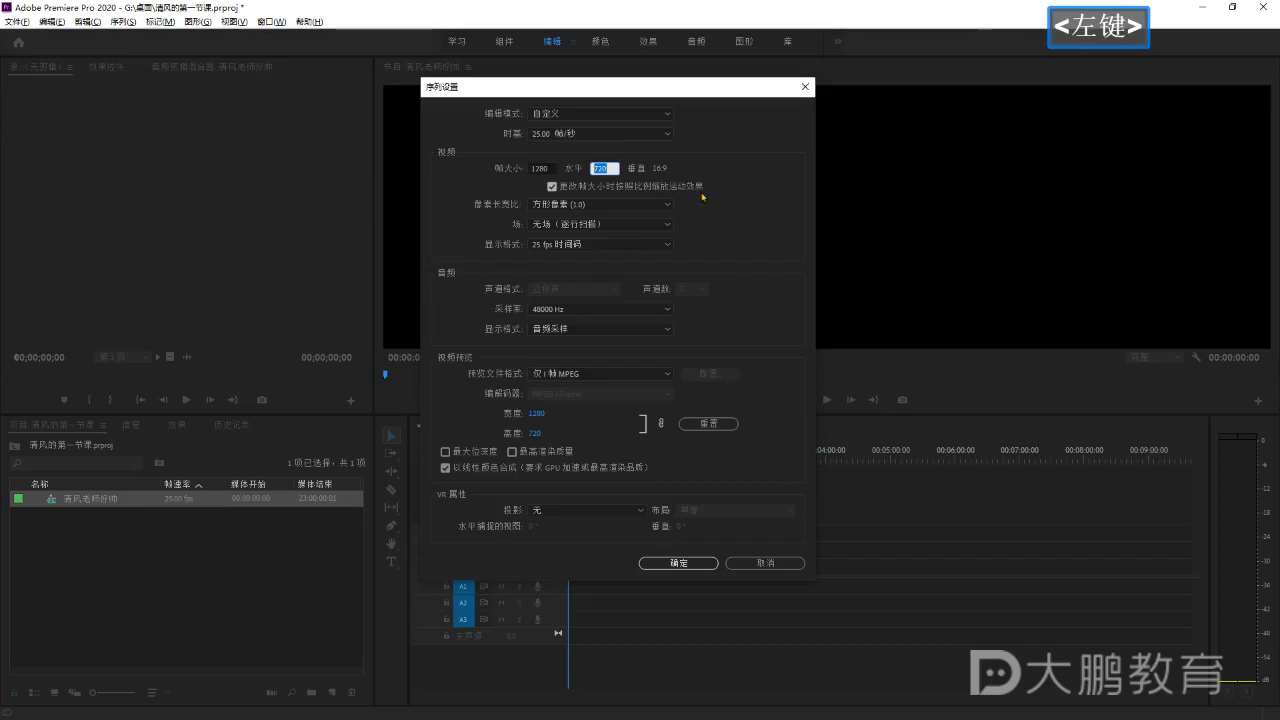
click(762, 563)
Switch to the mind map and read the second note under 修改序列设置, about reaching 序列设置 from the project panel.
key(alt+Tab)
key(alt+Tab)
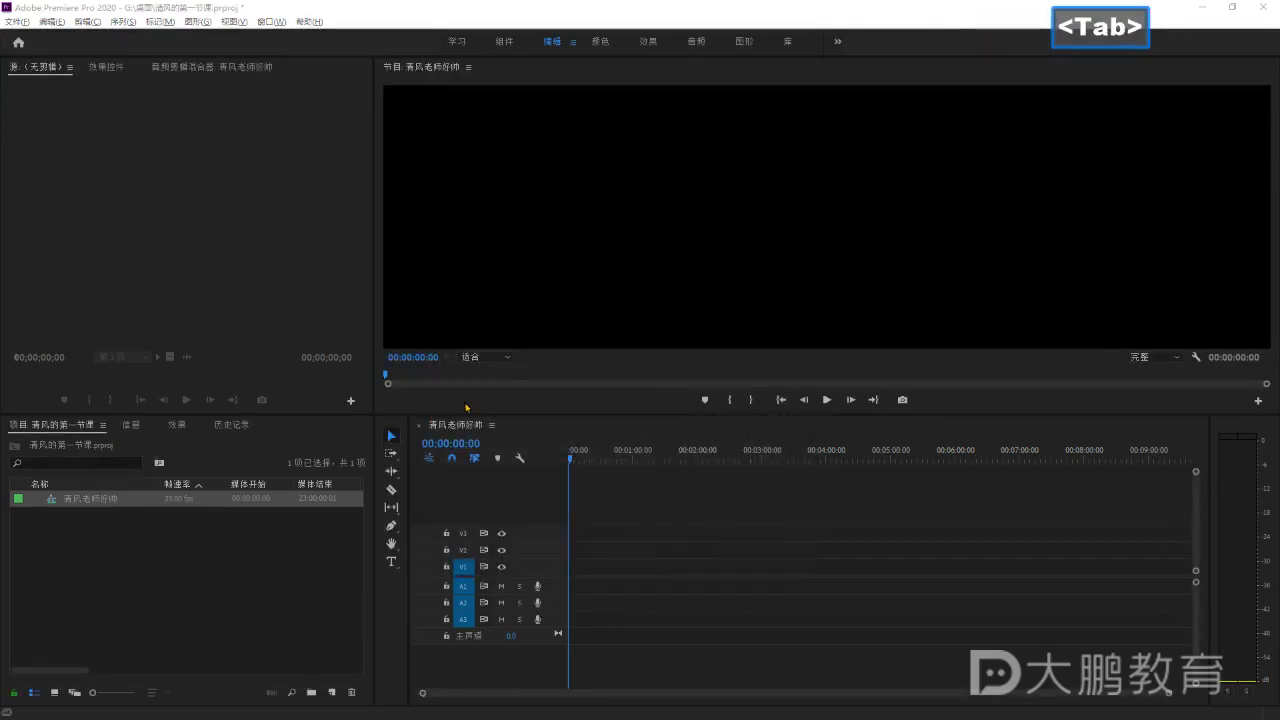
click(548, 436)
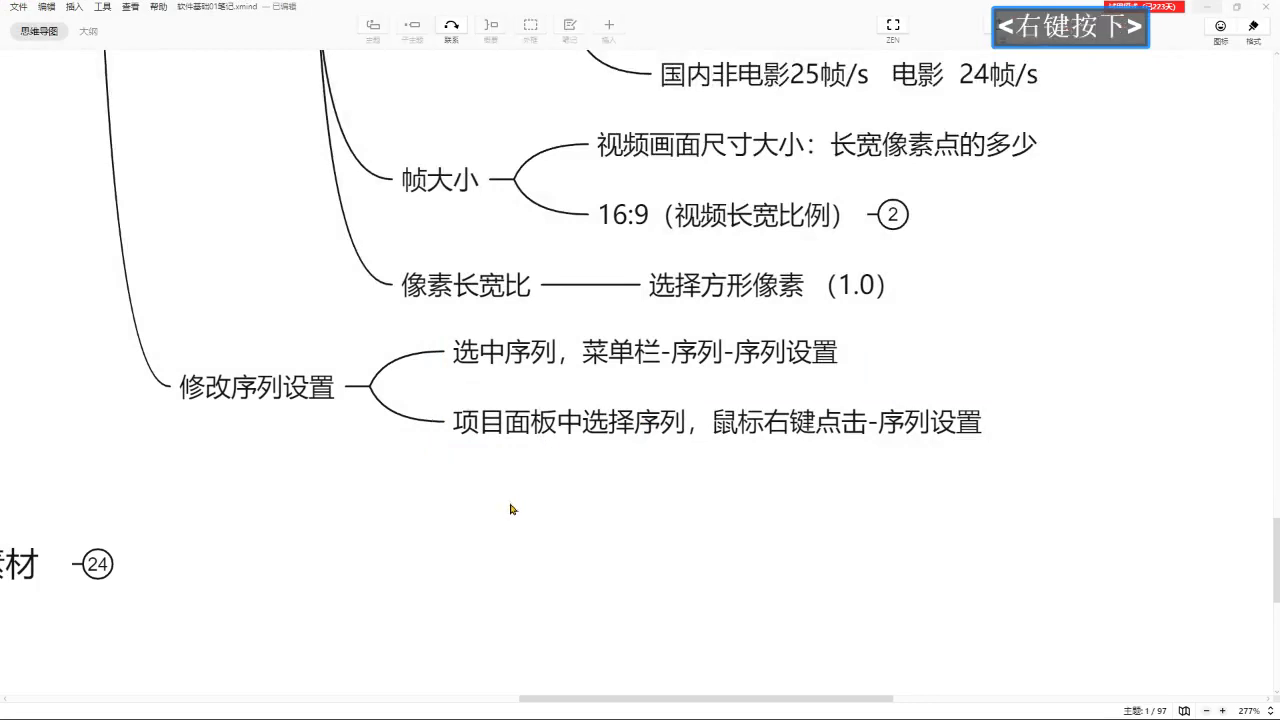
drag(509, 509, 557, 461)
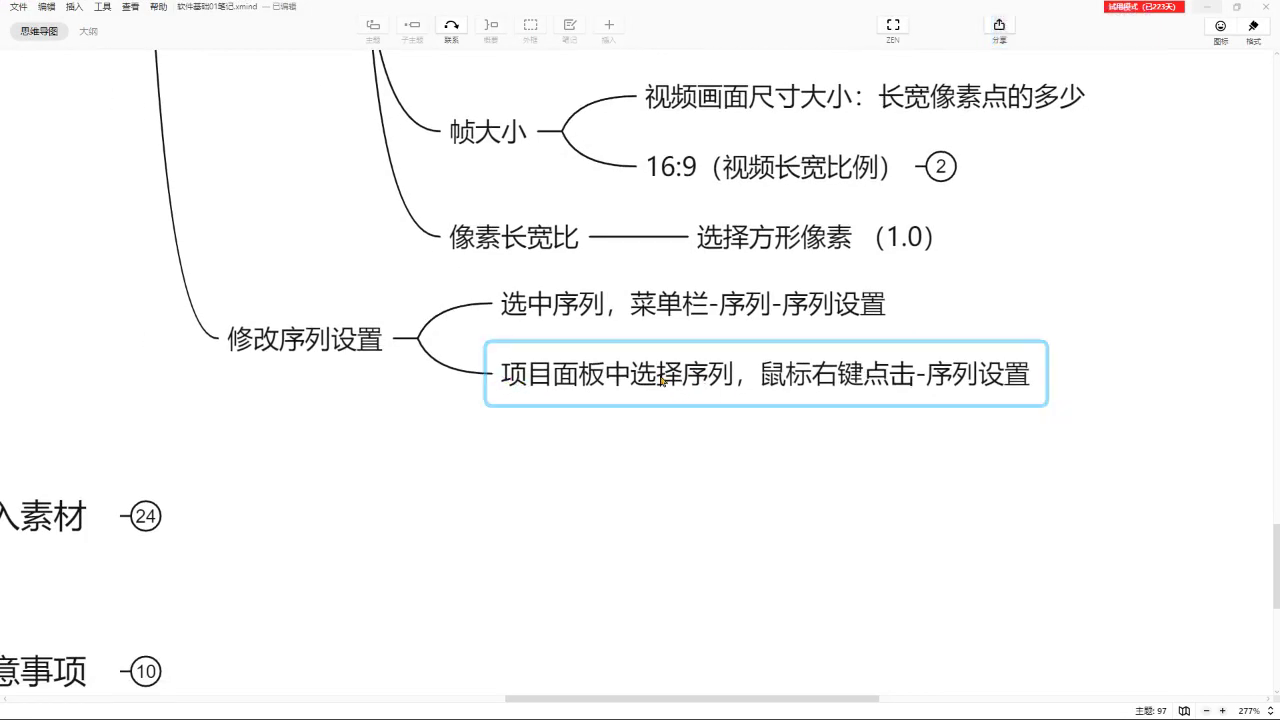
click(834, 429)
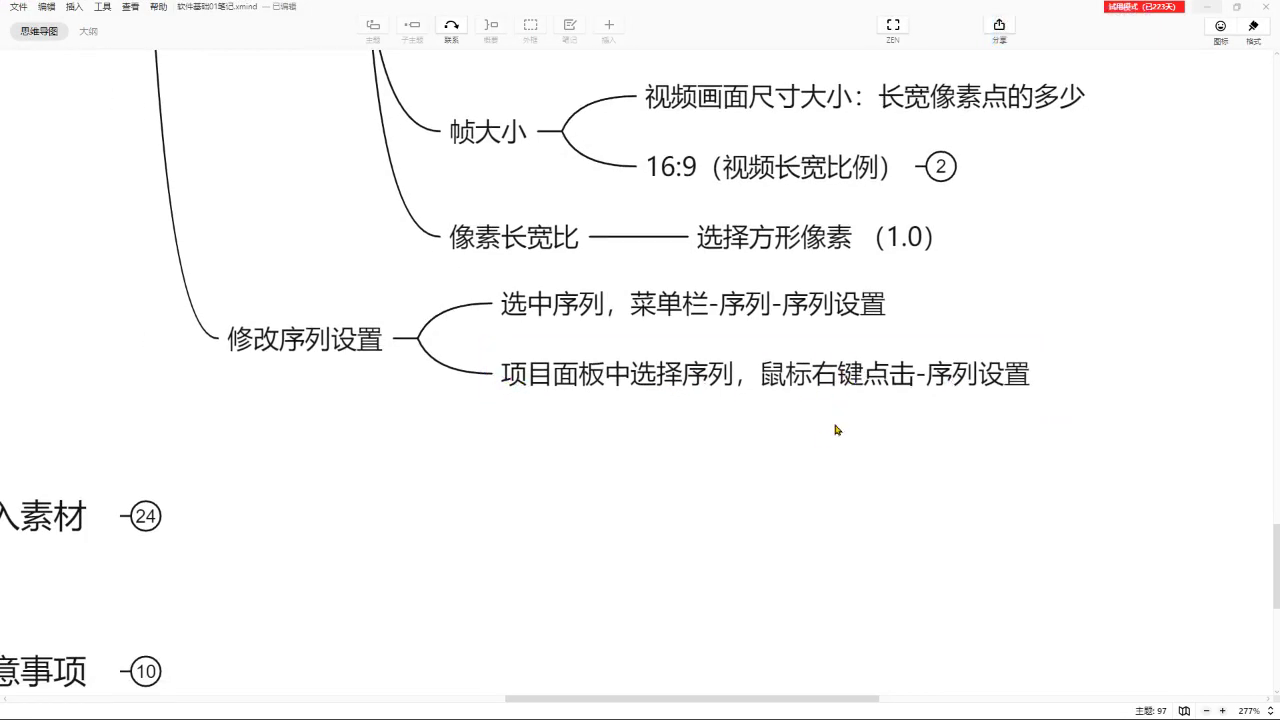
Switch to Premiere Pro, show the 序列设置 command among the sequence's context options, mark it in red, and dismiss the options.
key(alt+Tab)
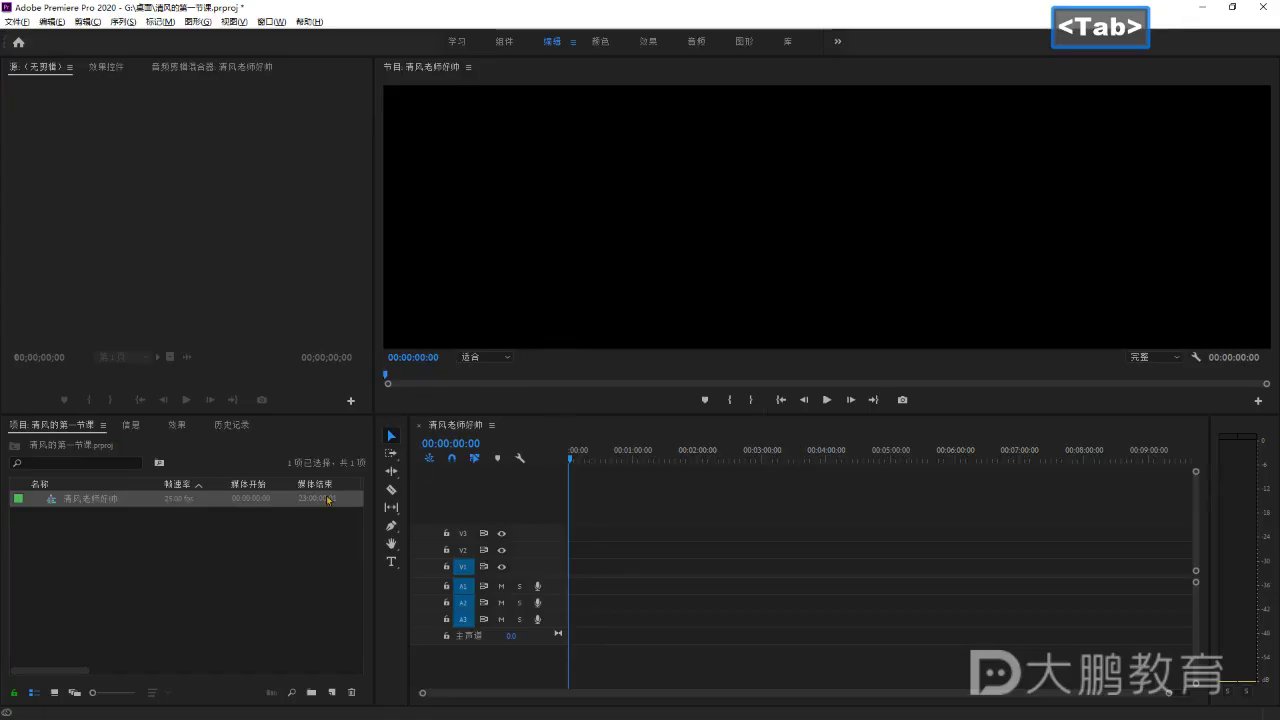
click(79, 503)
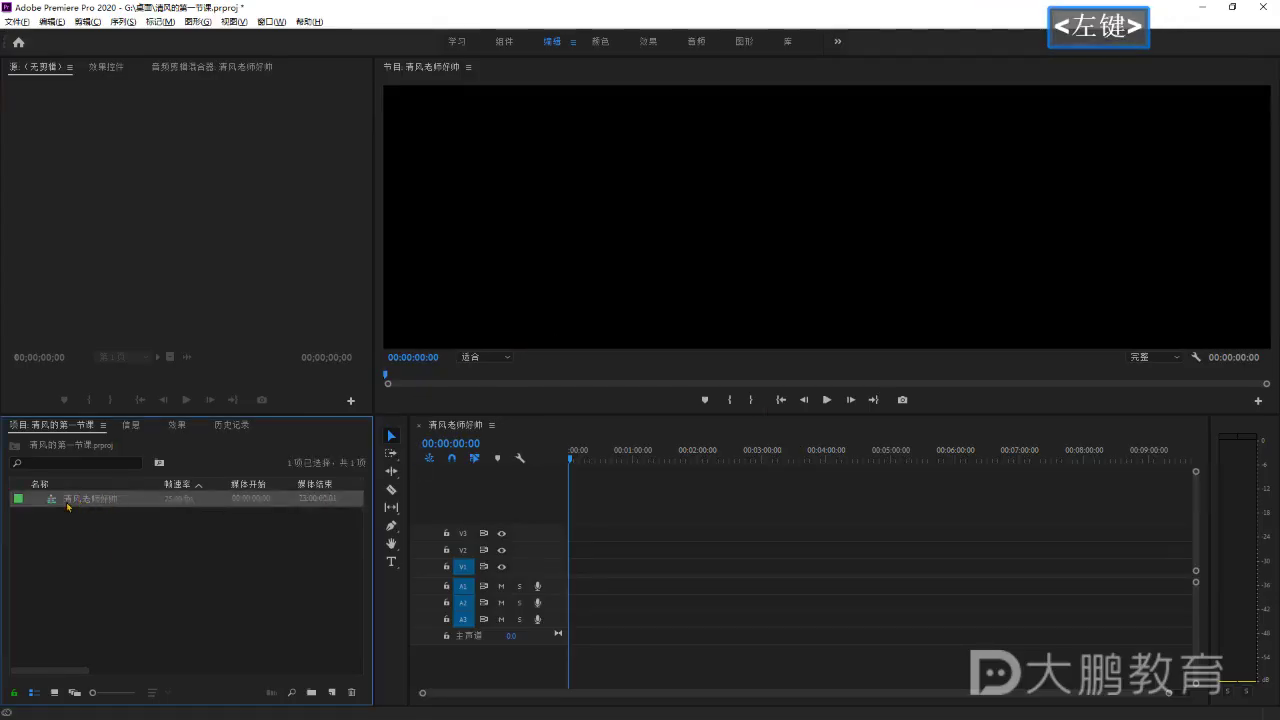
right_click(57, 506)
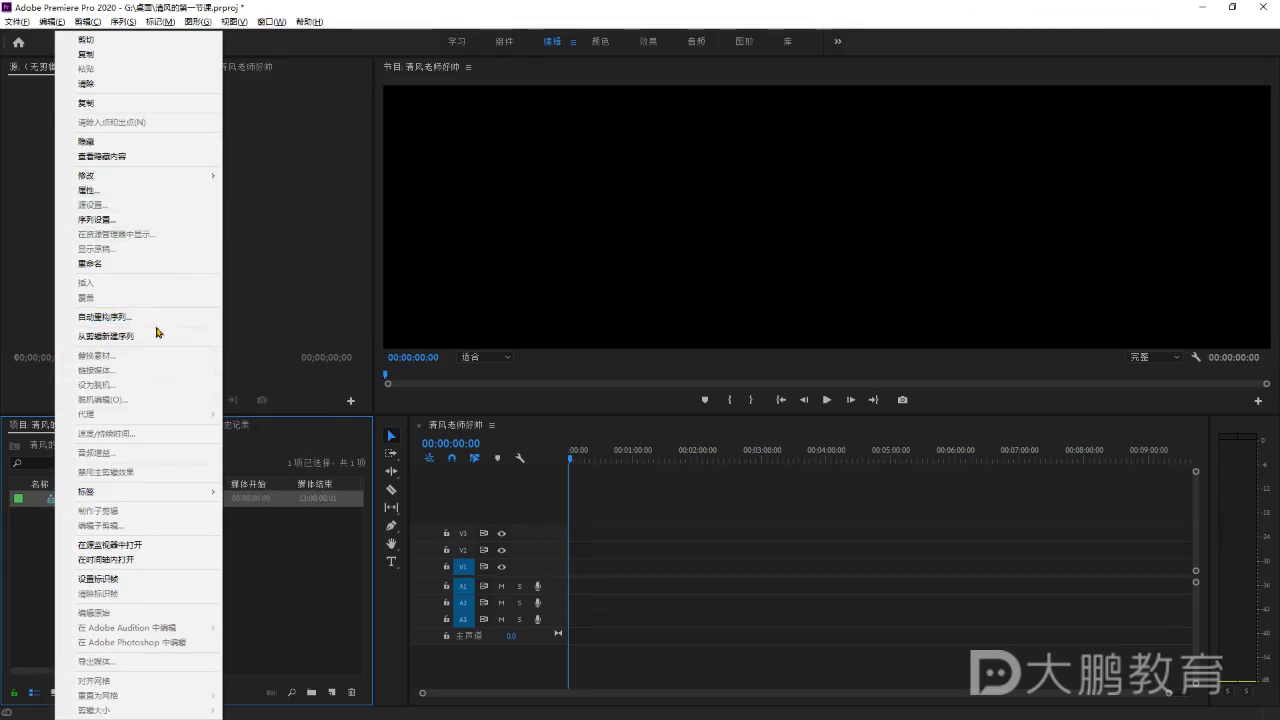
mouse_move(142, 494)
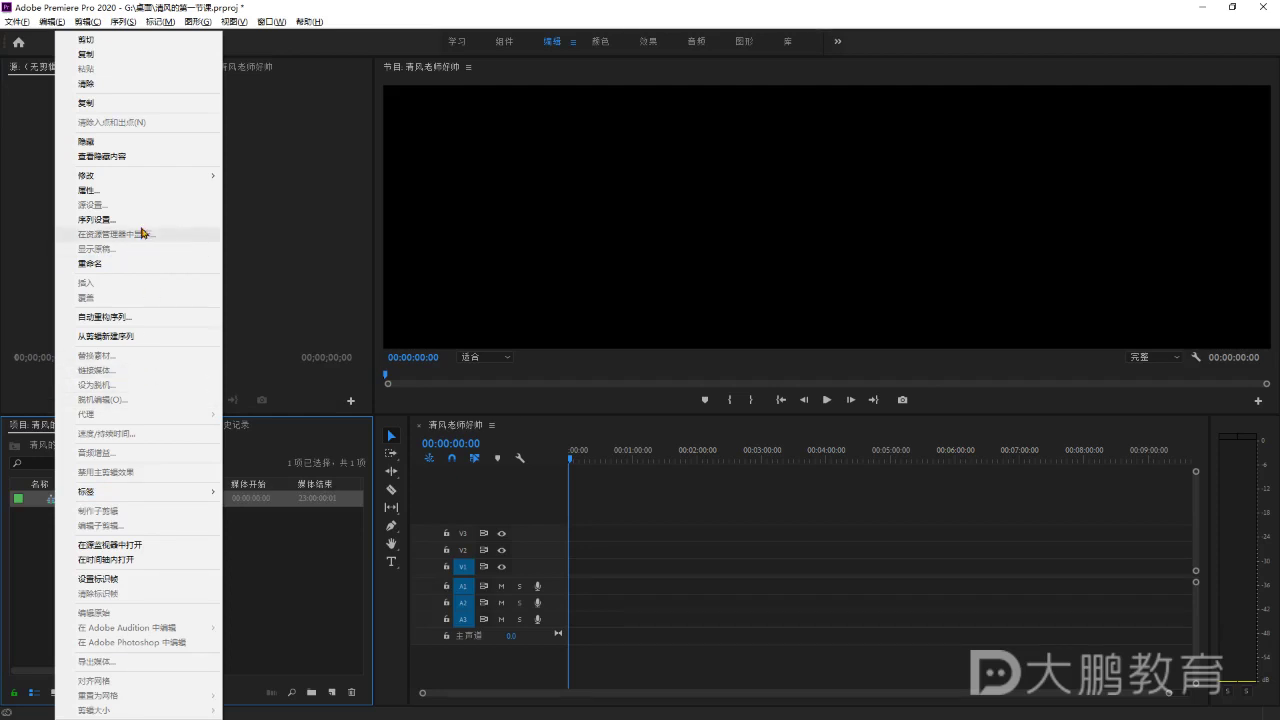
key(ctrl)
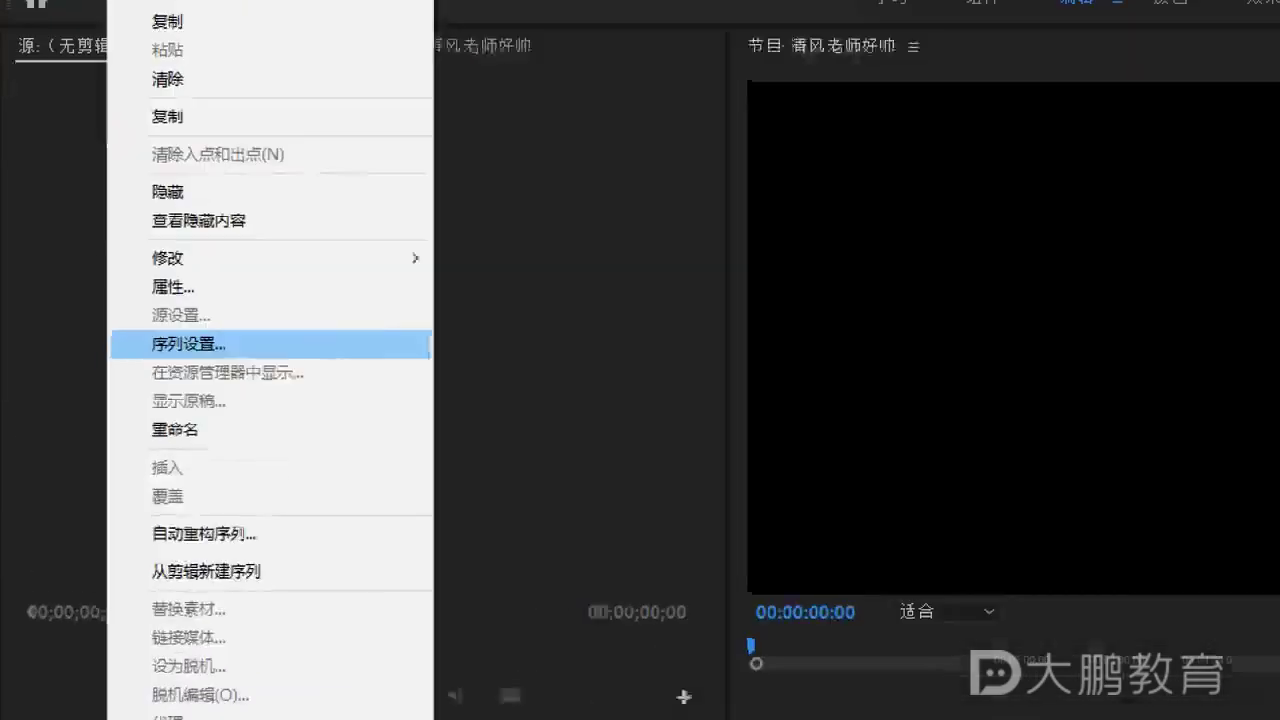
mouse_move(224, 364)
mouse_down()
mouse_move(250, 376)
mouse_move(287, 342)
mouse_up()
key(ctrl+z)
key(Escape)
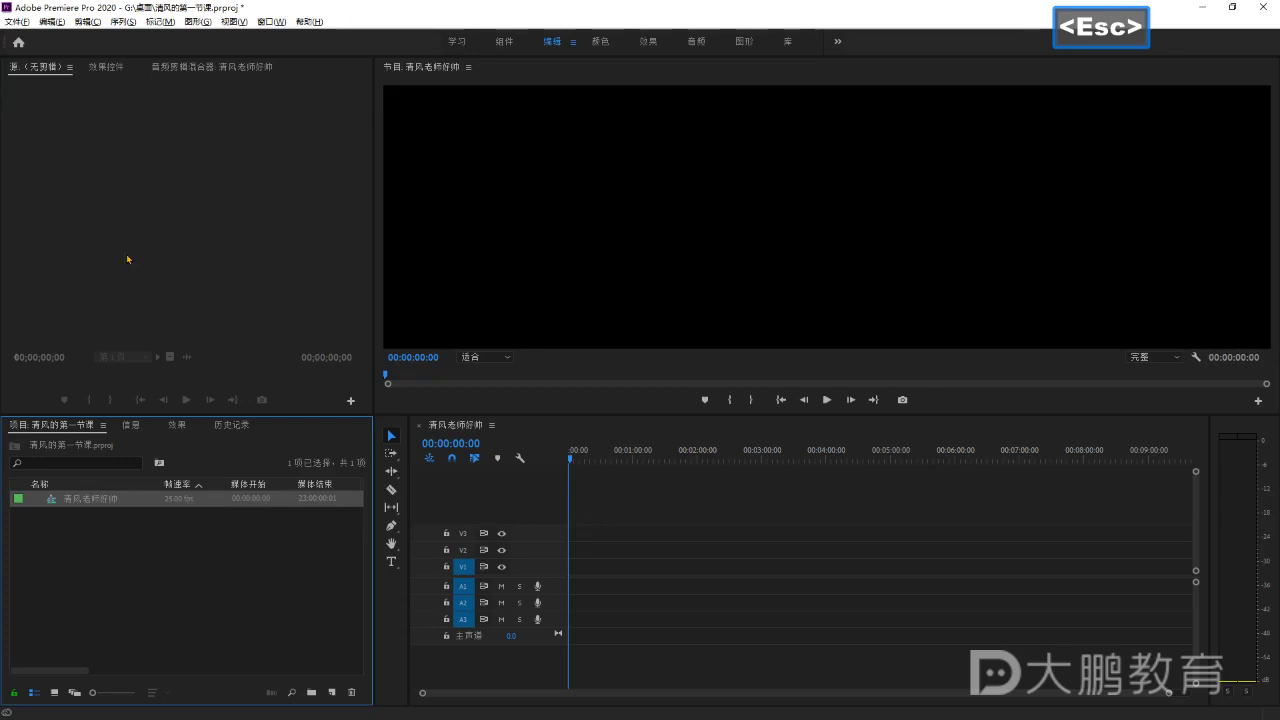
right_click(95, 496)
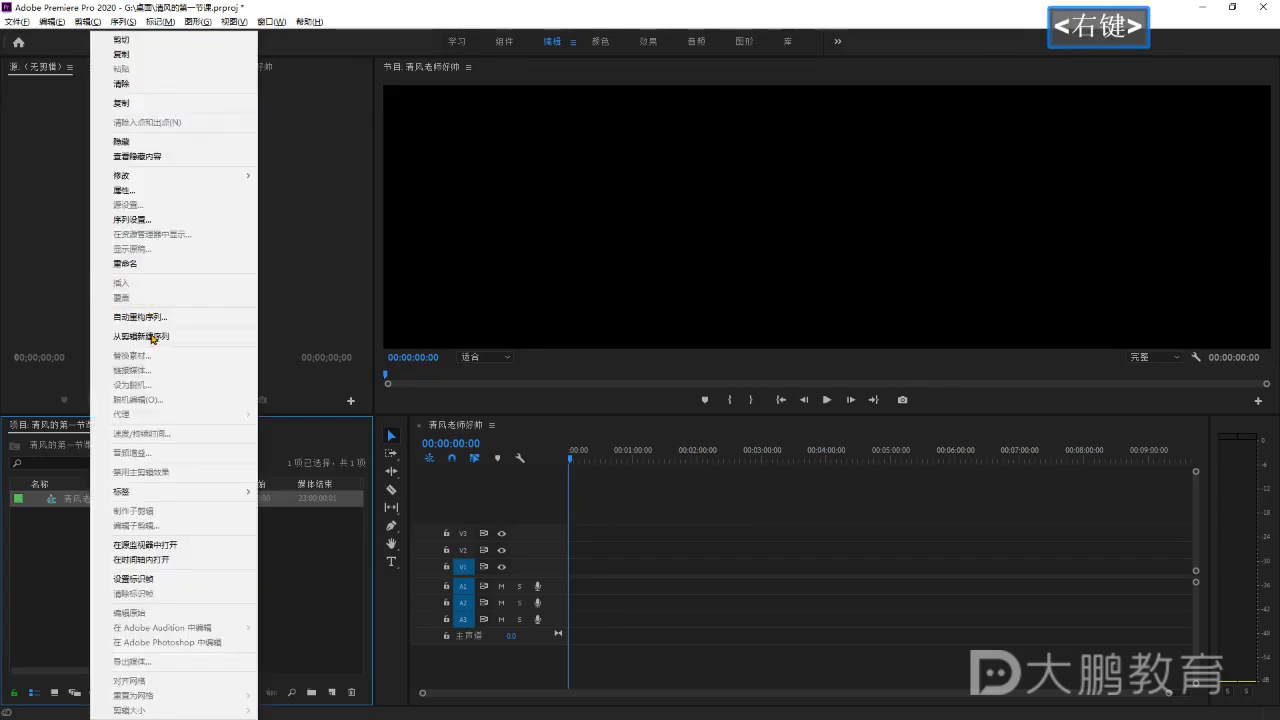
click(65, 533)
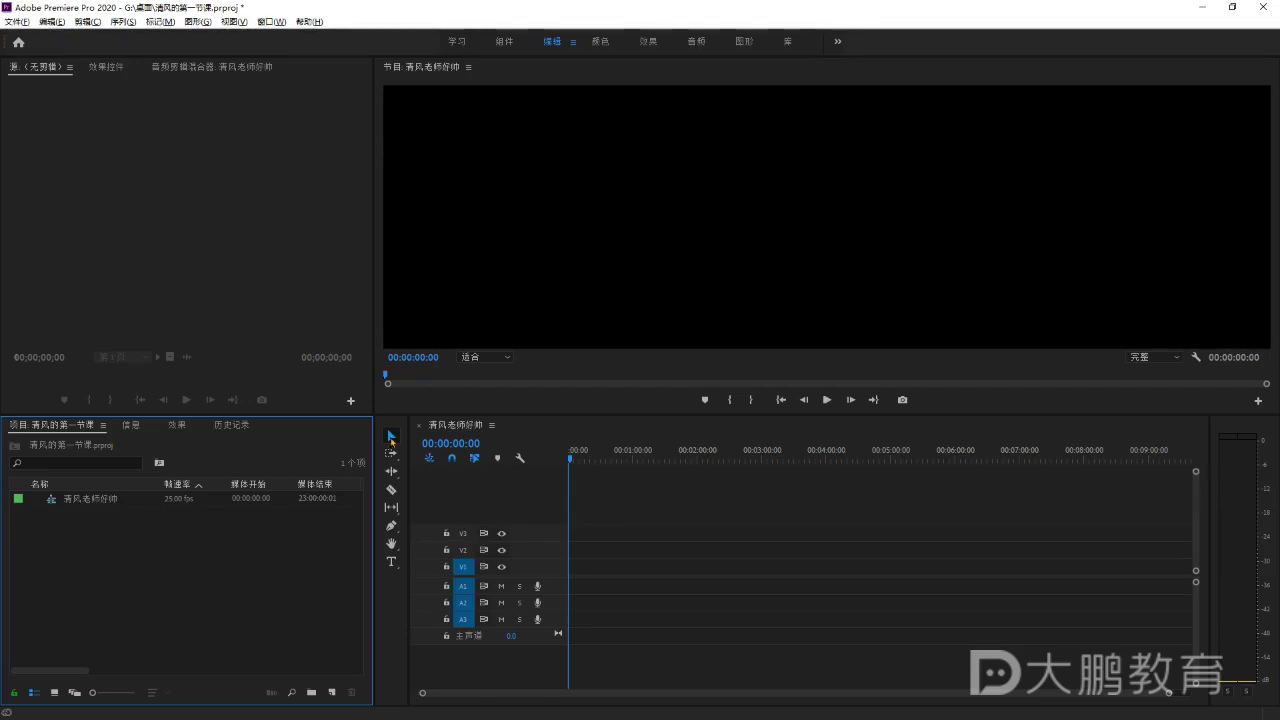
double_click(108, 500)
click(108, 500)
click(111, 520)
click(109, 502)
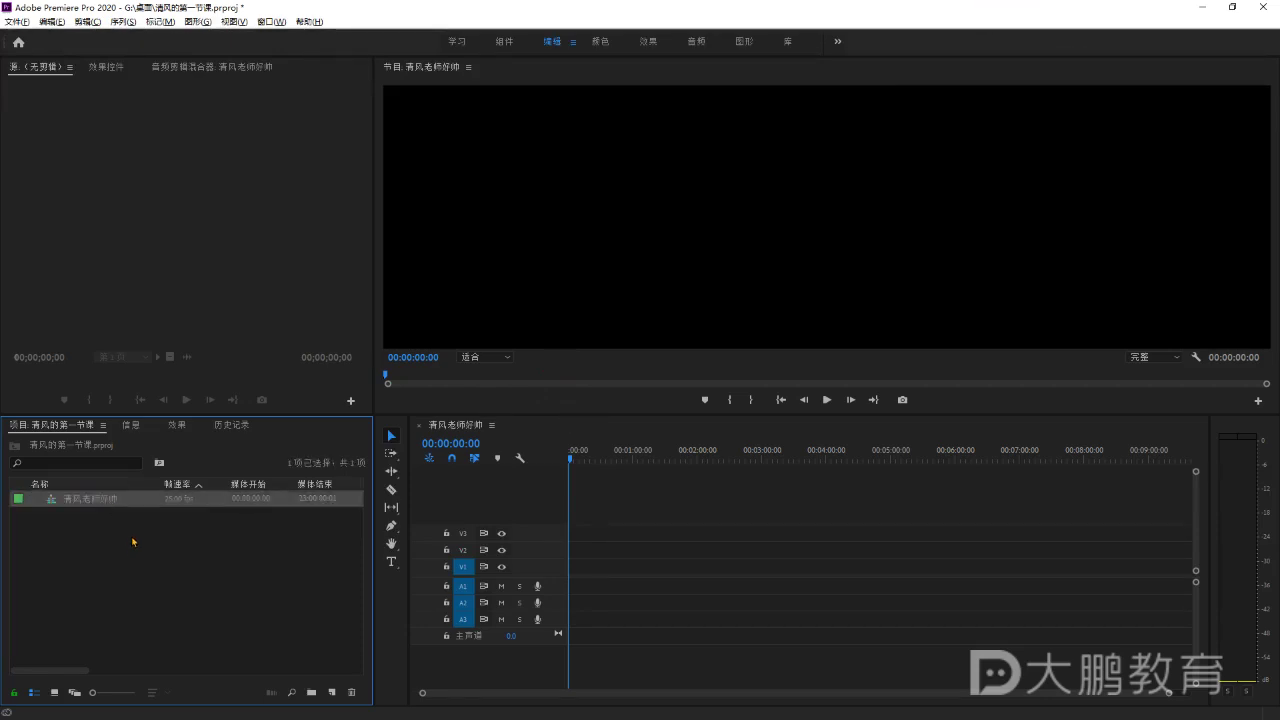
click(117, 505)
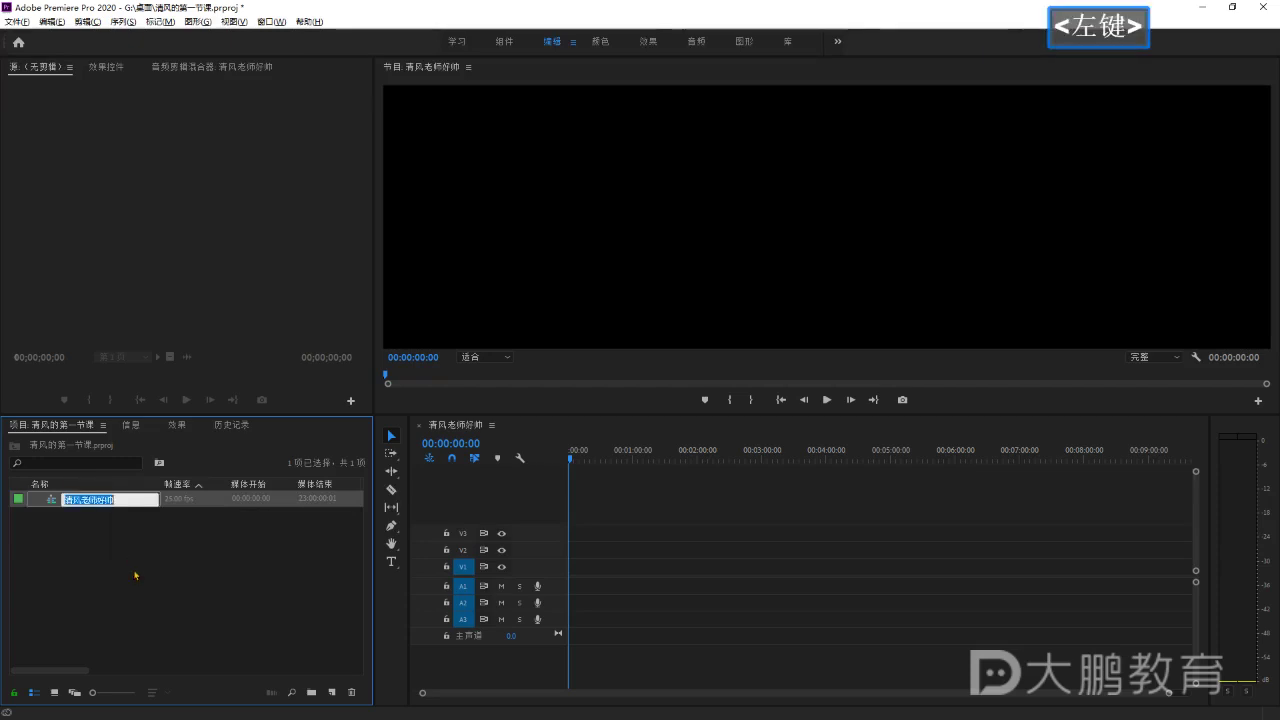
double_click(127, 552)
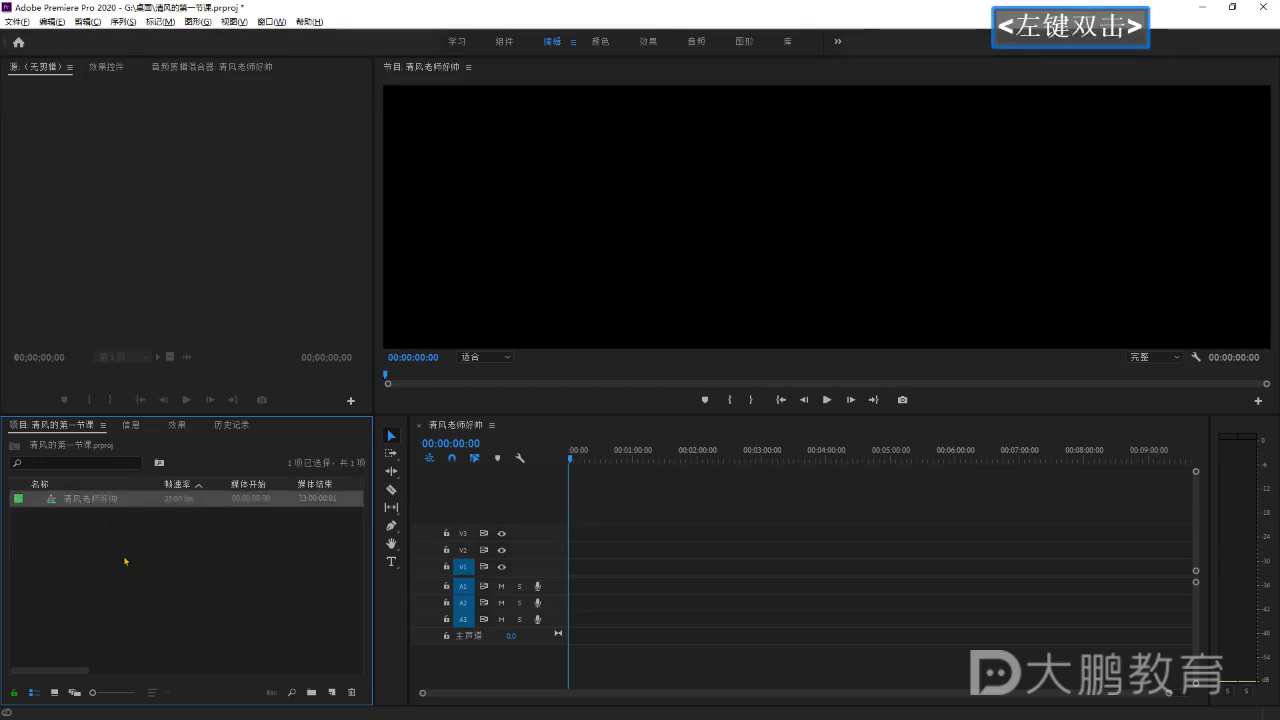
Rename the sequence in the project panel so that its name ends with 帅吗？？？？？.
key(Return)
key(Left)
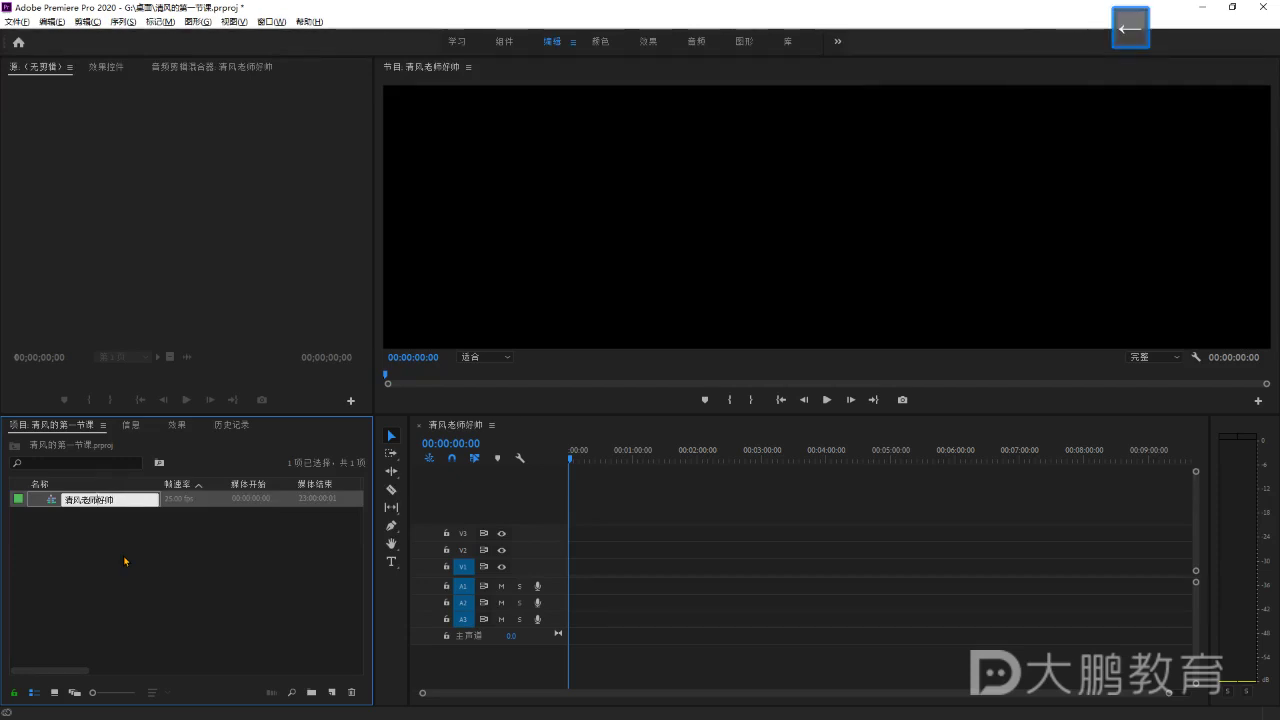
key(super+space)
key(Right)
key(BackSpace)
text(吗?????)
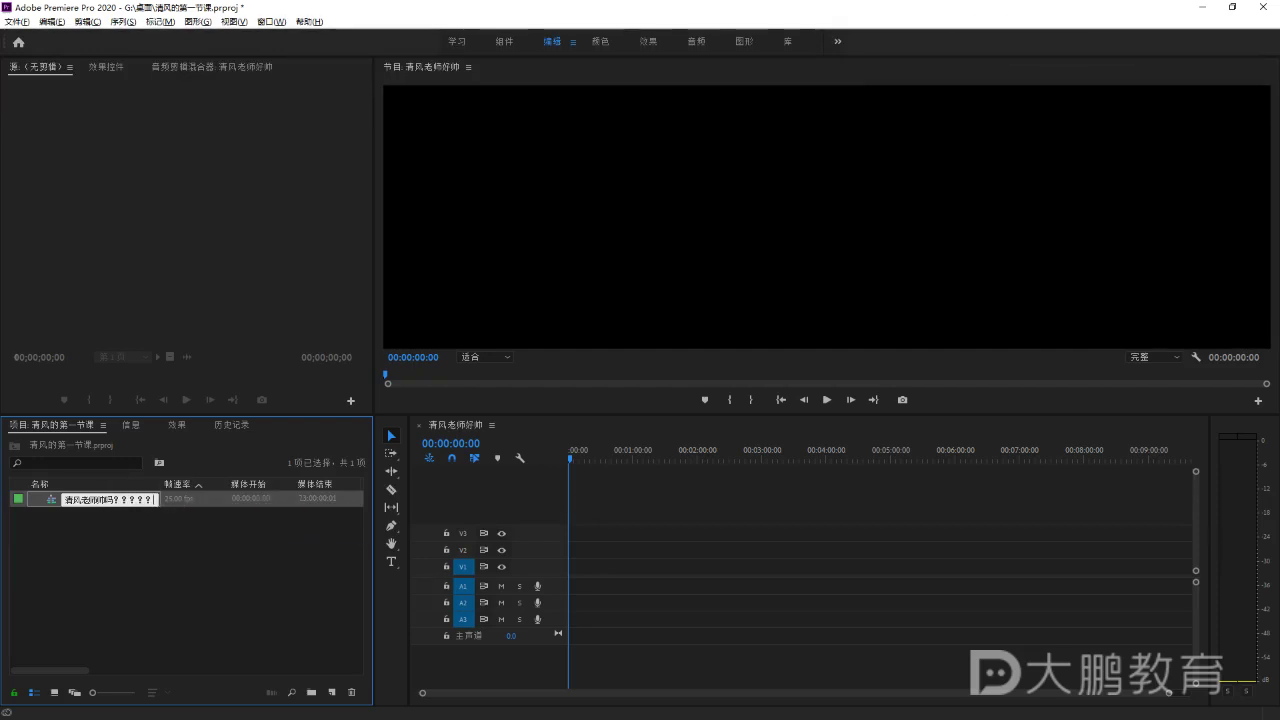
key(Return)
click(125, 561)
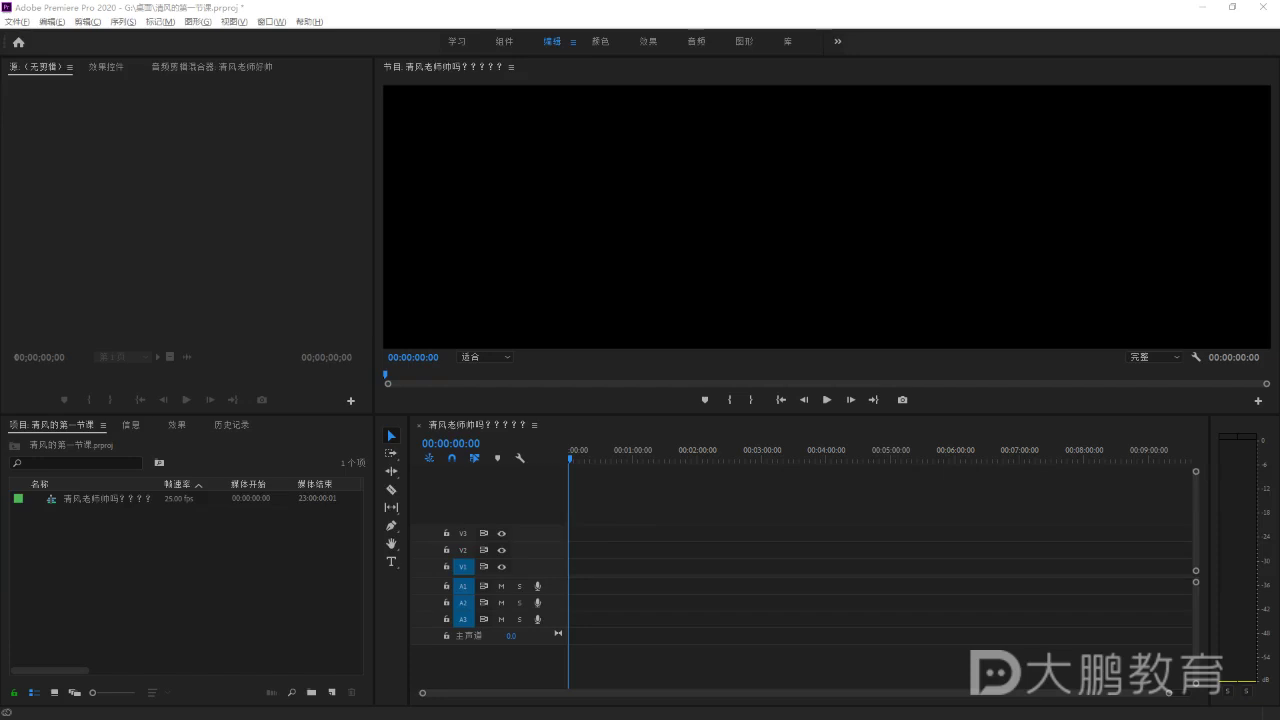
Switch to the mind map and review the two notes under 修改序列设置.
key(e)
key(e)
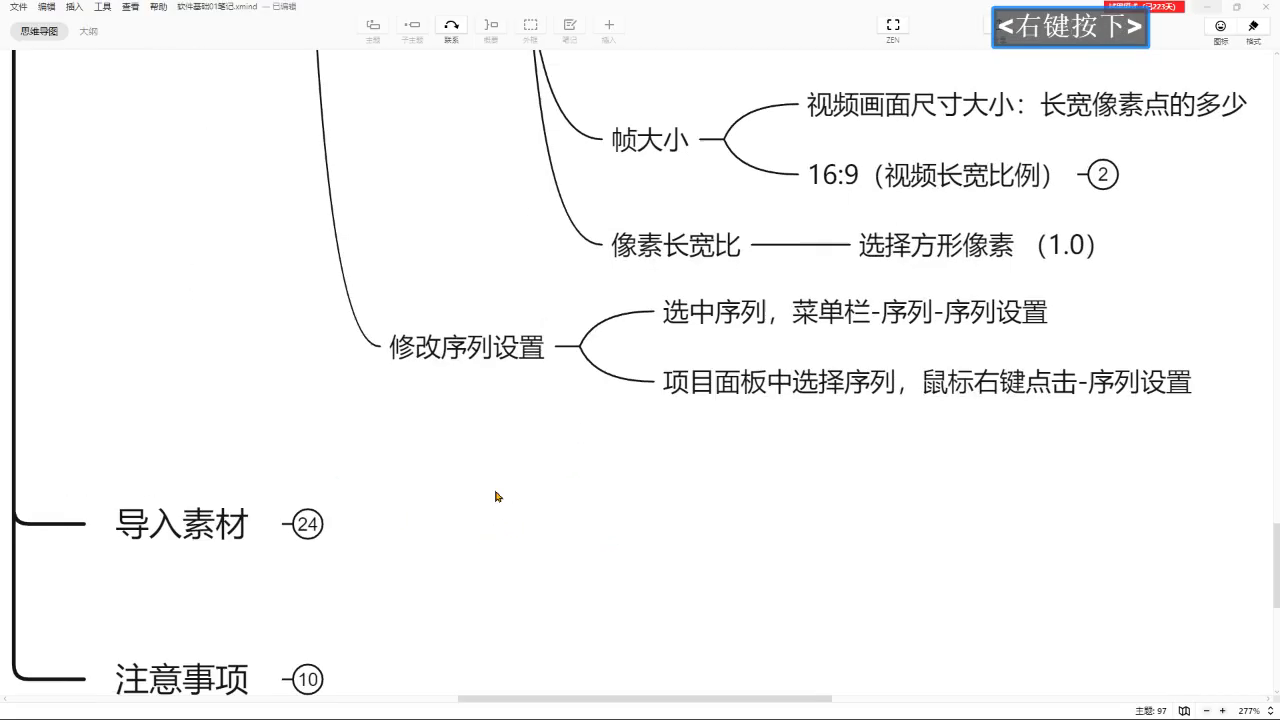
right_click(467, 341)
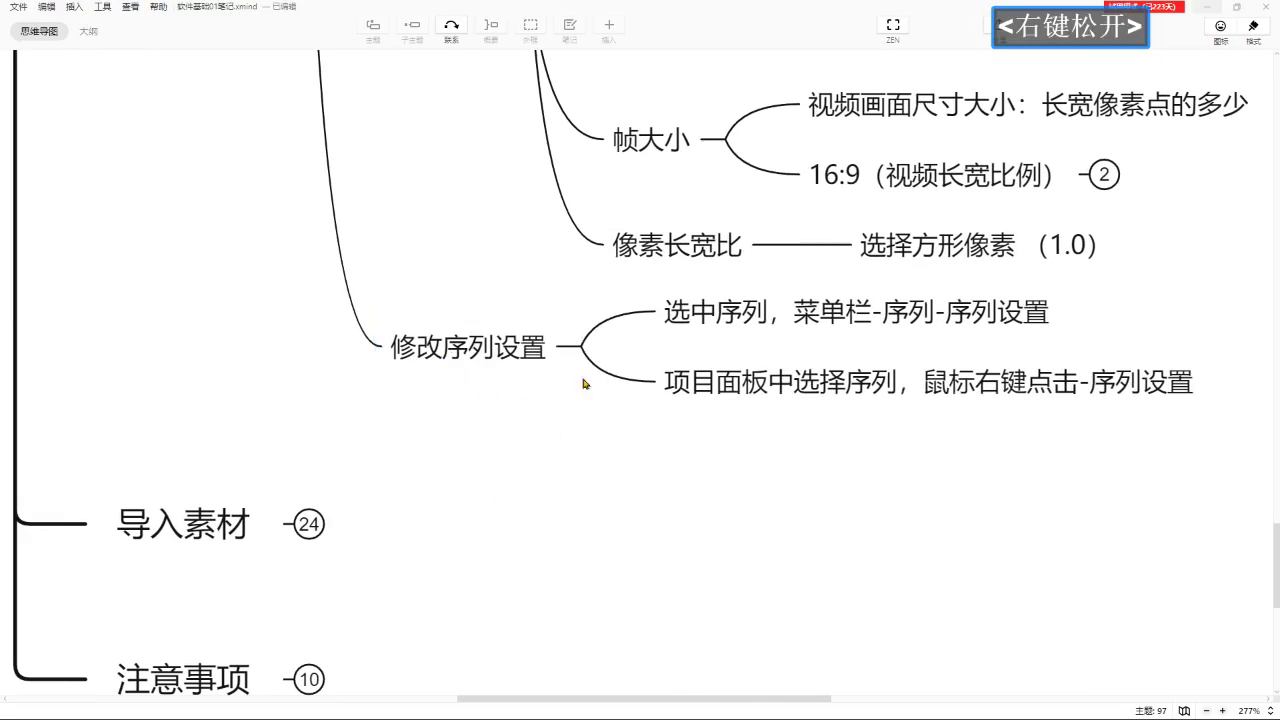
drag(486, 280, 385, 362)
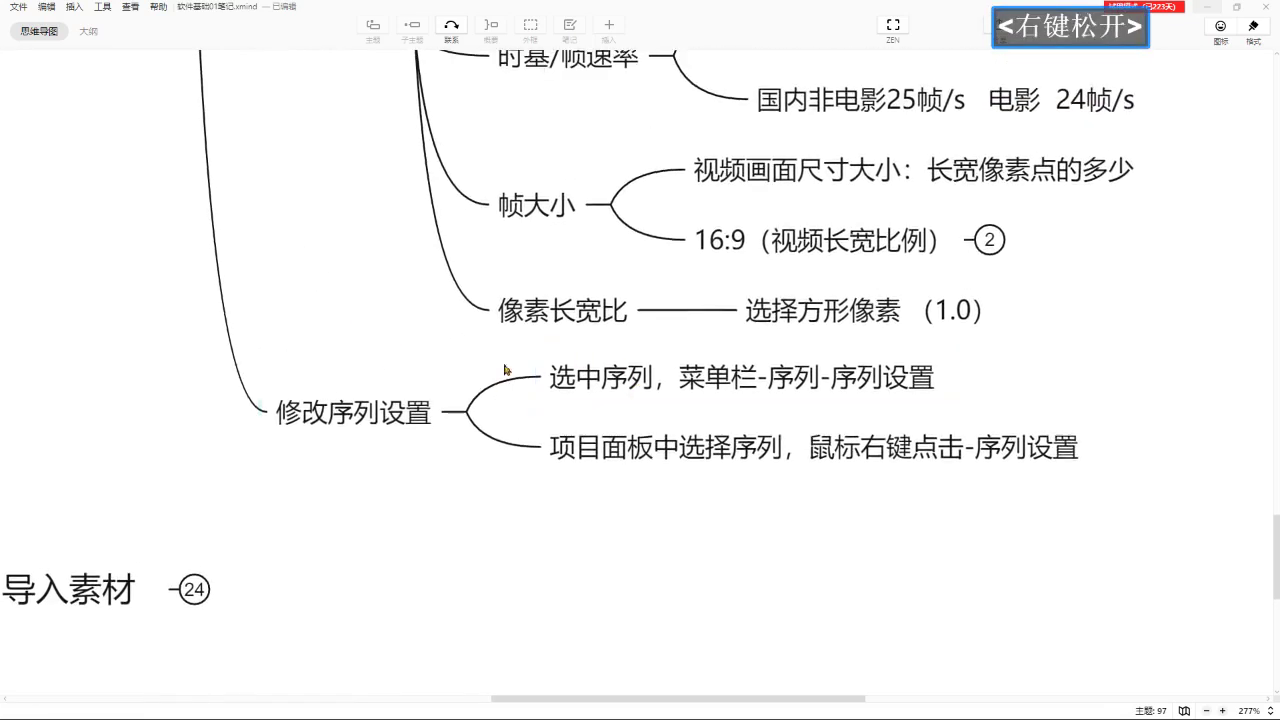
drag(752, 518, 513, 512)
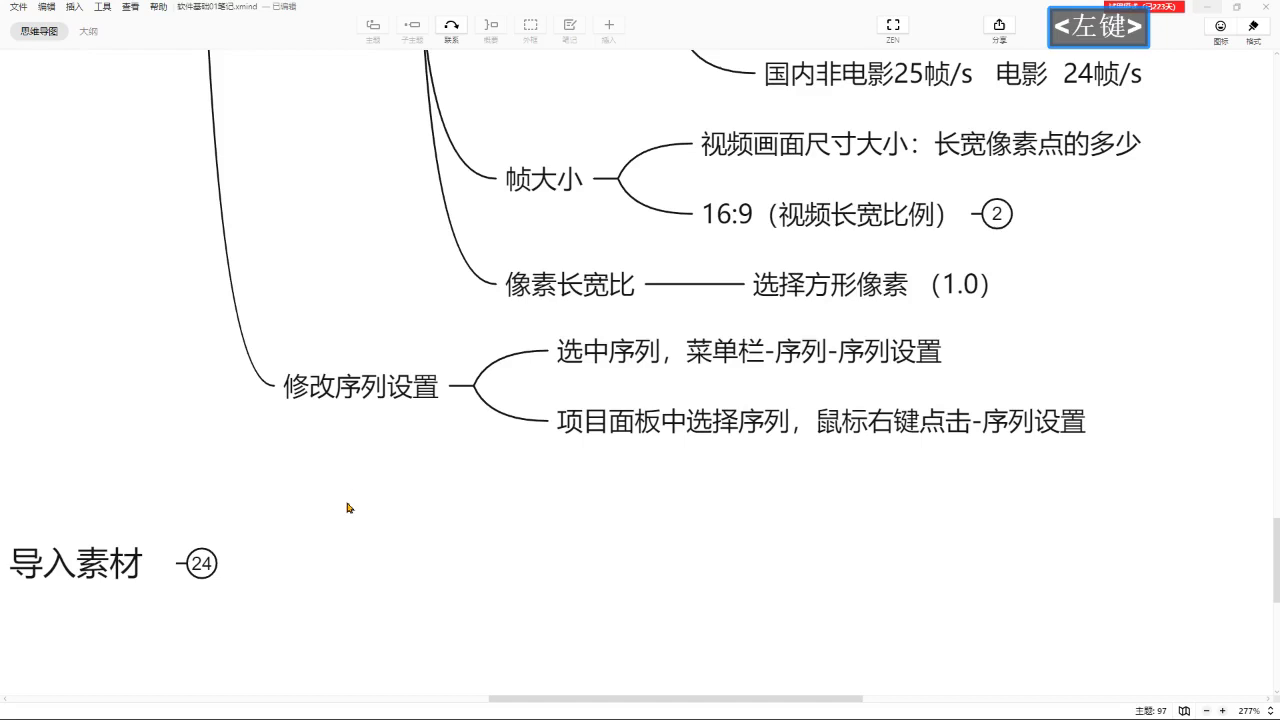
Look back through the mind-map notes from 新建序列 up to the 新建项目 branch.
scroll(371, 417, up, 3)
right_click(369, 296)
drag(364, 189, 365, 425)
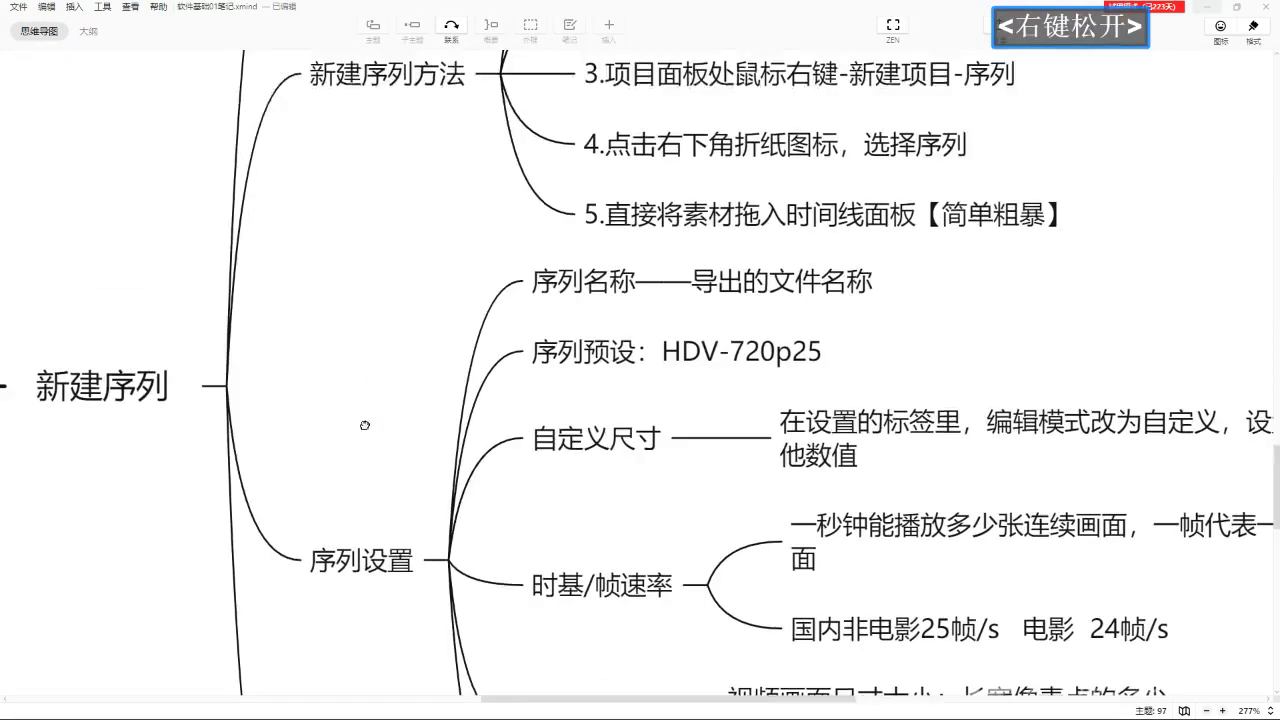
ctrl+scroll(244, 252, down, 3)
mouse_move(207, 137)
mouse_down()
mouse_move(252, 492)
mouse_move(255, 715)
mouse_up()
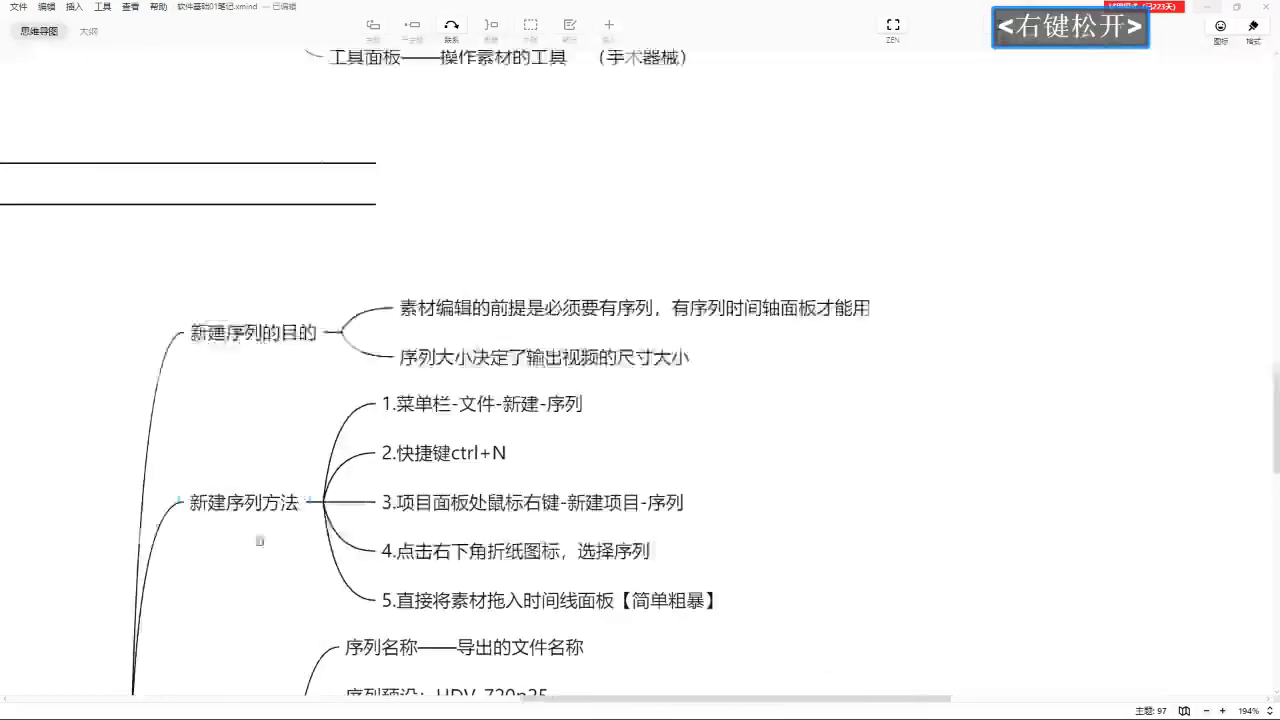
drag(491, 183, 491, 566)
drag(252, 358, 255, 692)
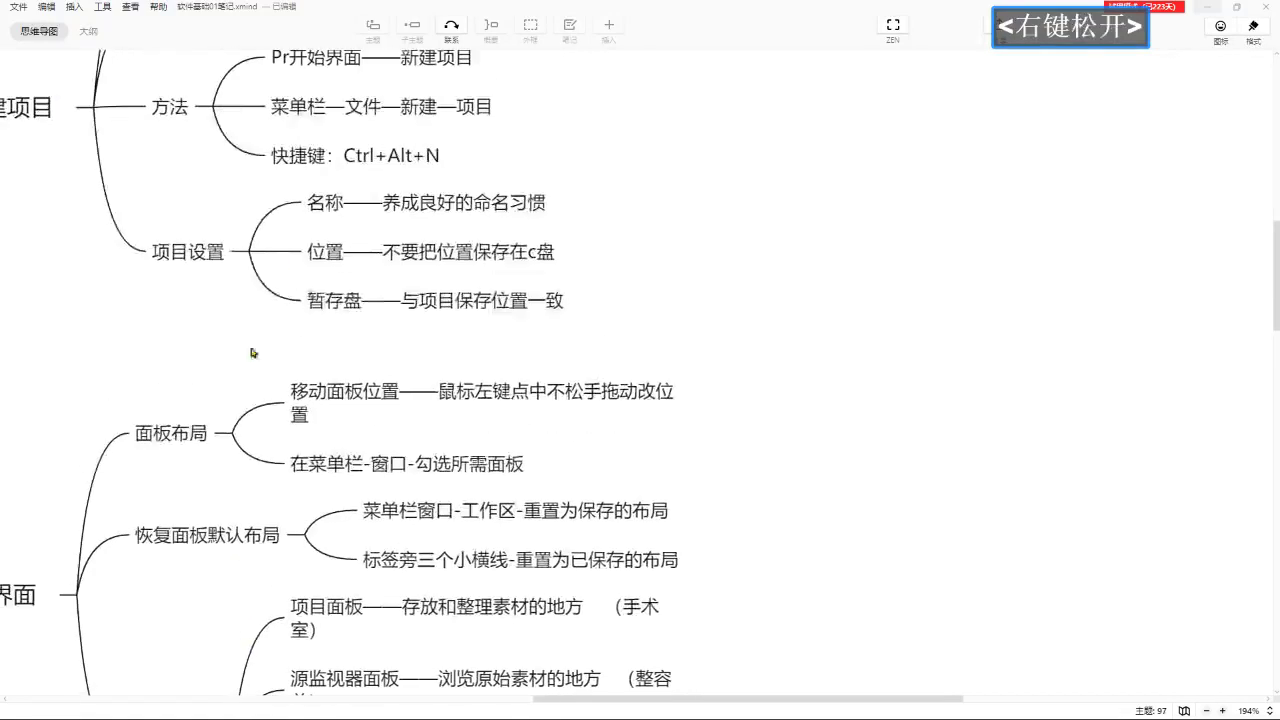
drag(250, 200, 250, 555)
Undo the removal of the 工作流程 topic in the mind map.
right_click(236, 172)
click(260, 231)
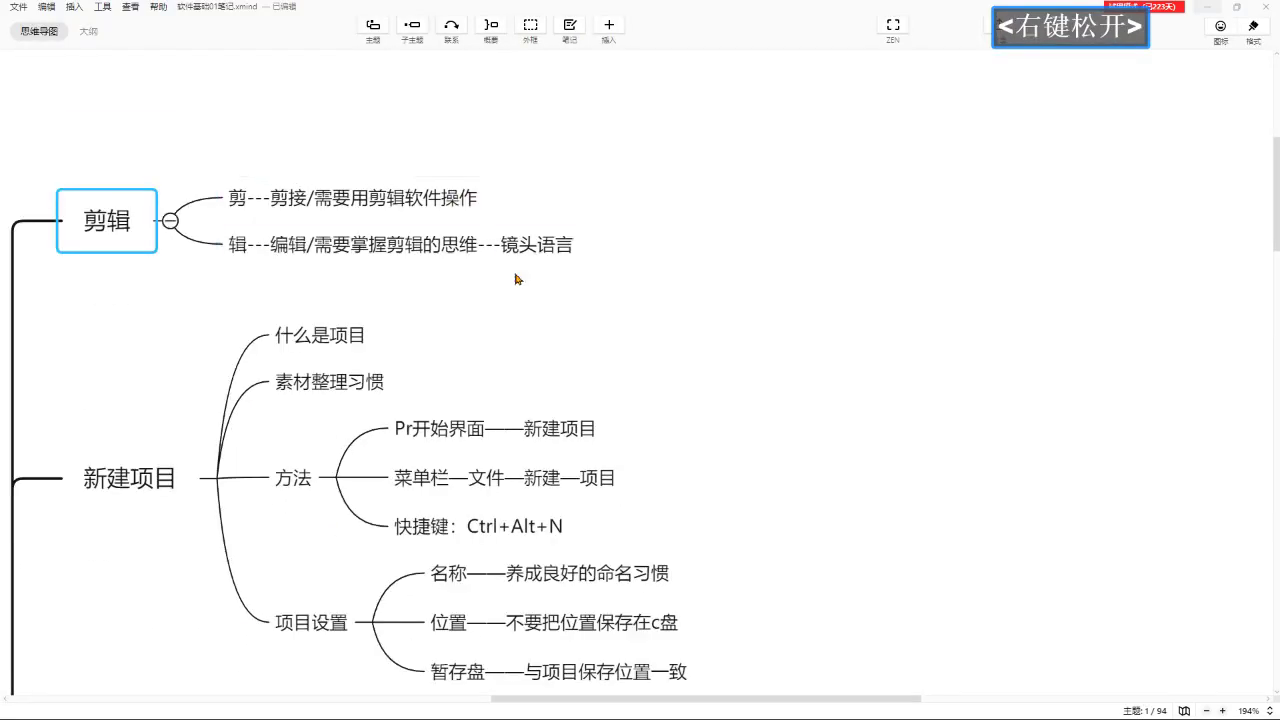
key(ctrl+z)
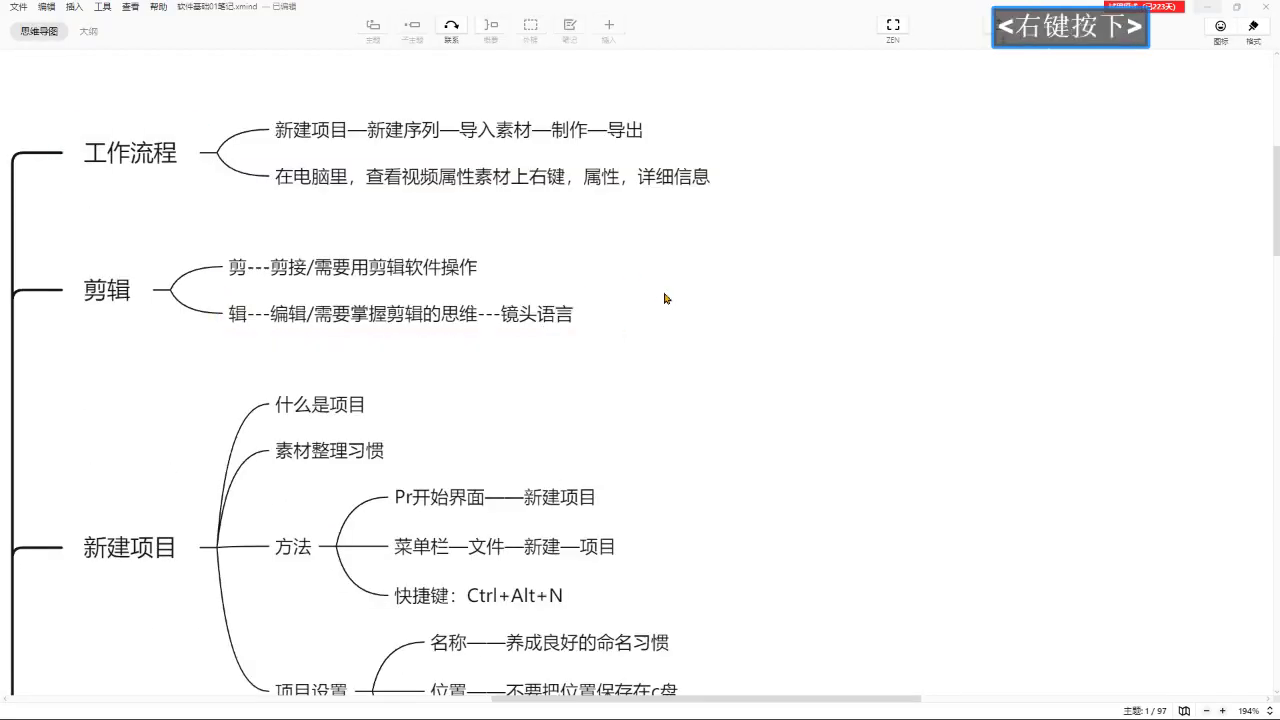
Mark 导入素材 in the first 工作流程 note with a red rectangle, and clear the mark.
scroll(547, 222, up, 3)
drag(671, 151, 532, 607)
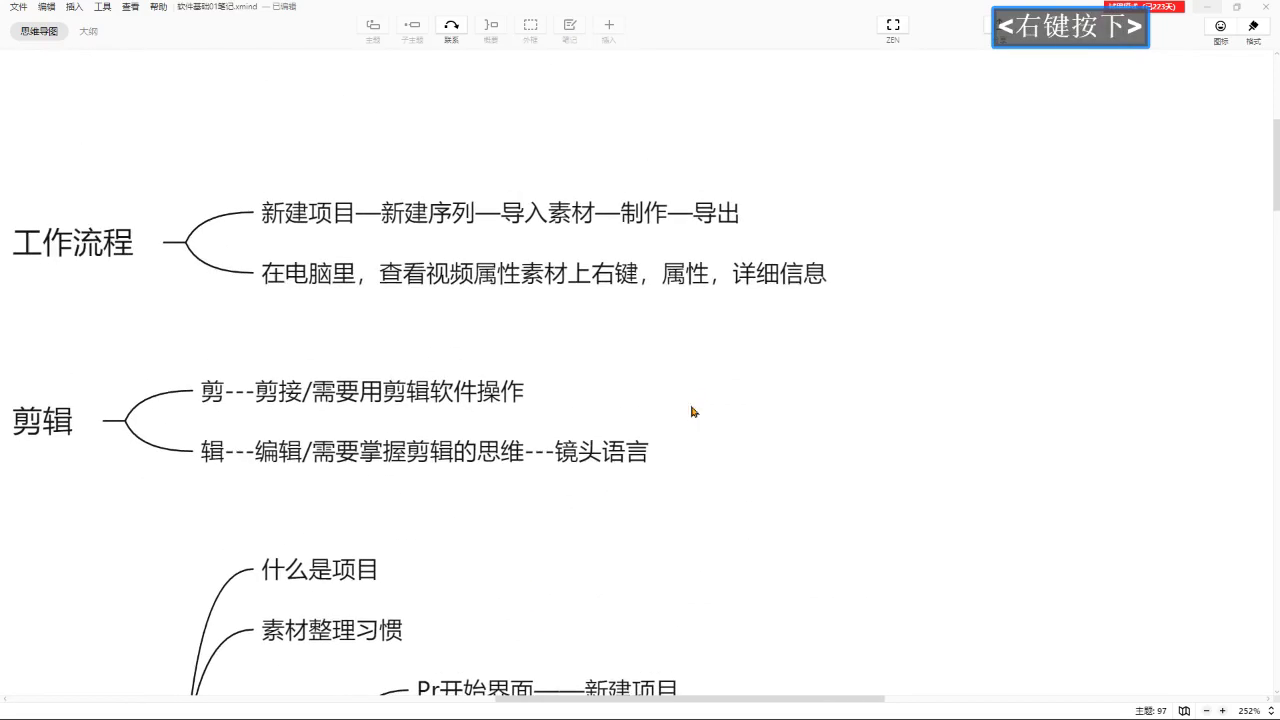
drag(513, 233, 570, 223)
key(ctrl+1)
click(523, 222)
drag(594, 327, 668, 290)
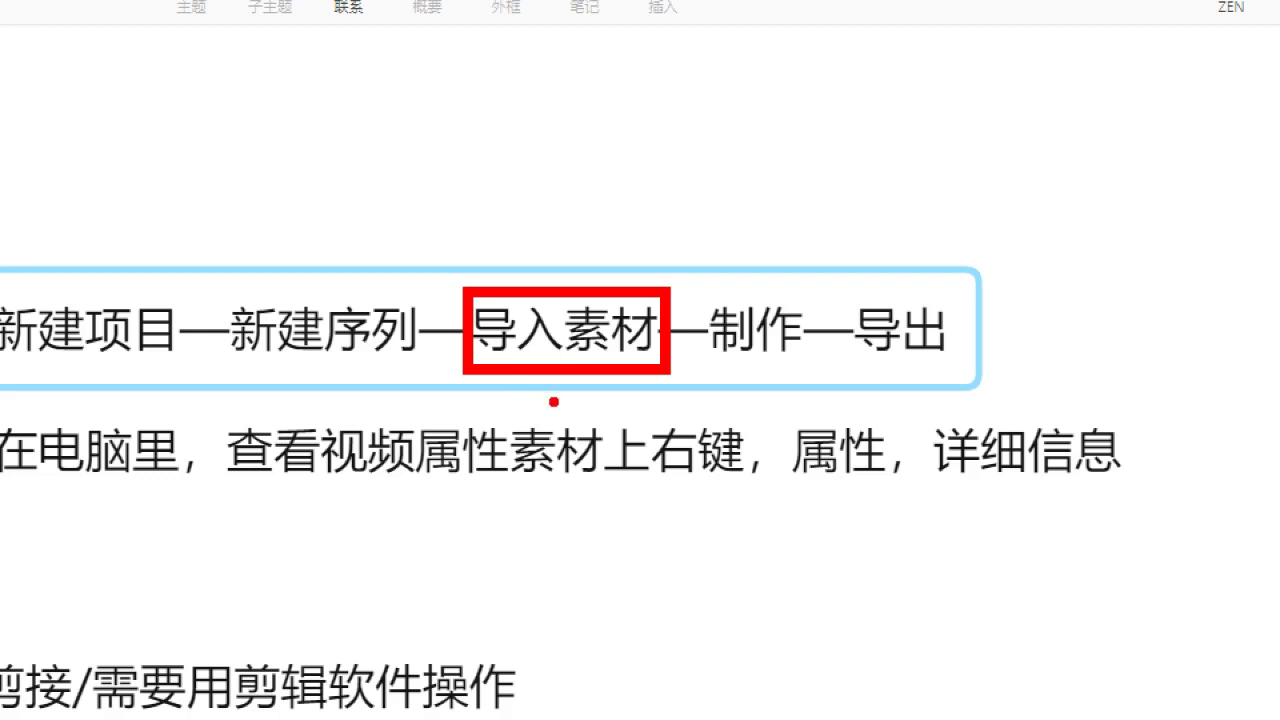
key(Escape)
Examine the whole 新建序列 branch, from 新建序列的目的 down to 修改序列设置.
right_click(672, 243)
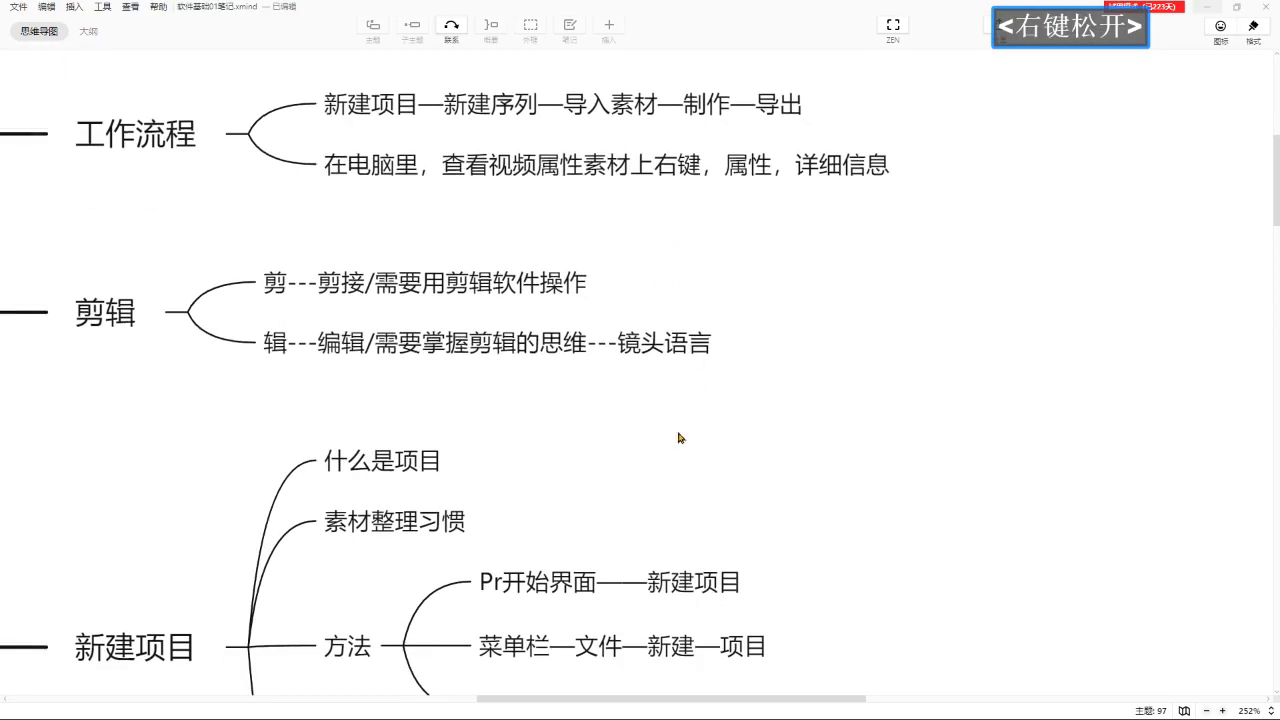
drag(685, 437, 720, 423)
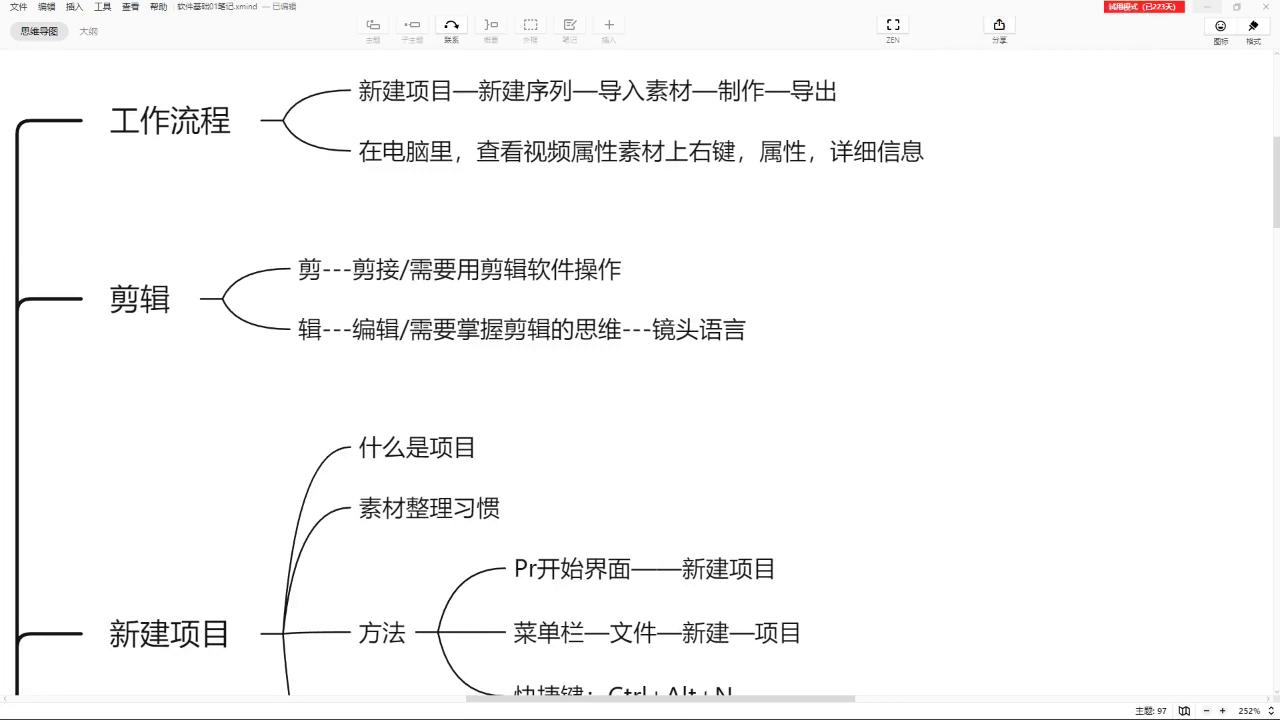
drag(244, 694, 375, 330)
ctrl+scroll(381, 343, down, 3)
ctrl+scroll(381, 343, down, 2)
drag(340, 680, 335, 260)
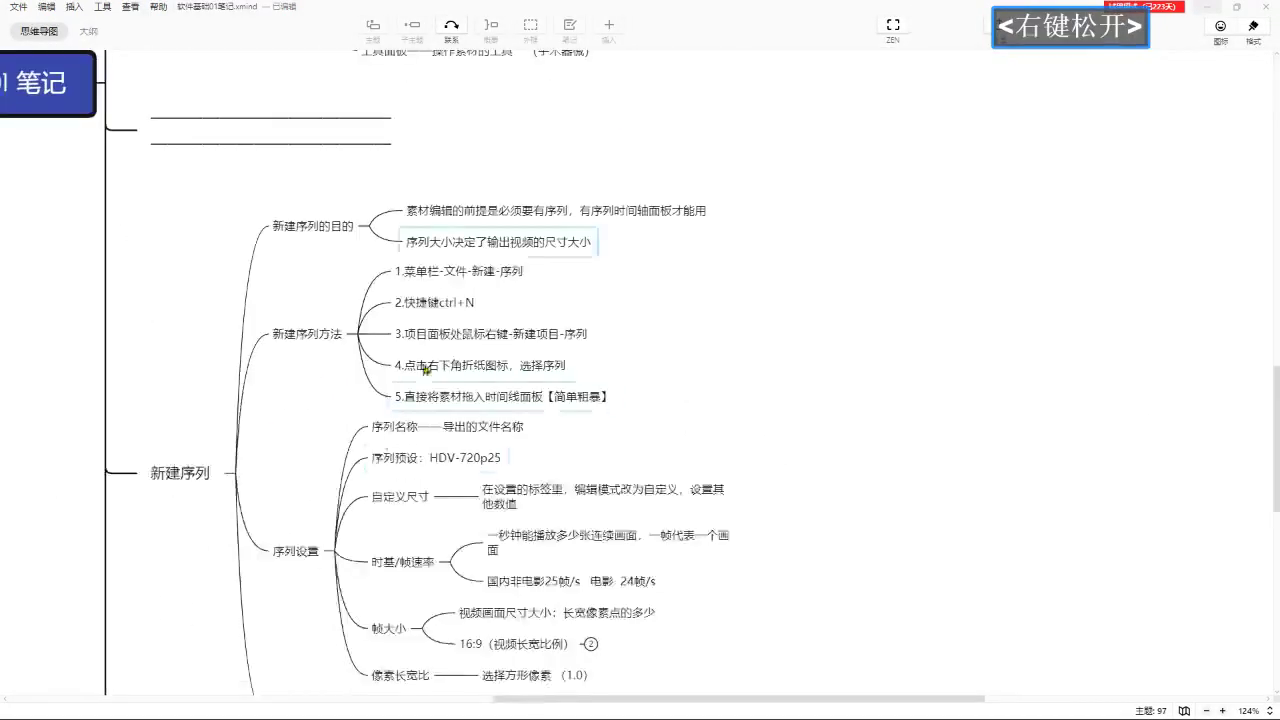
drag(335, 400, 339, 342)
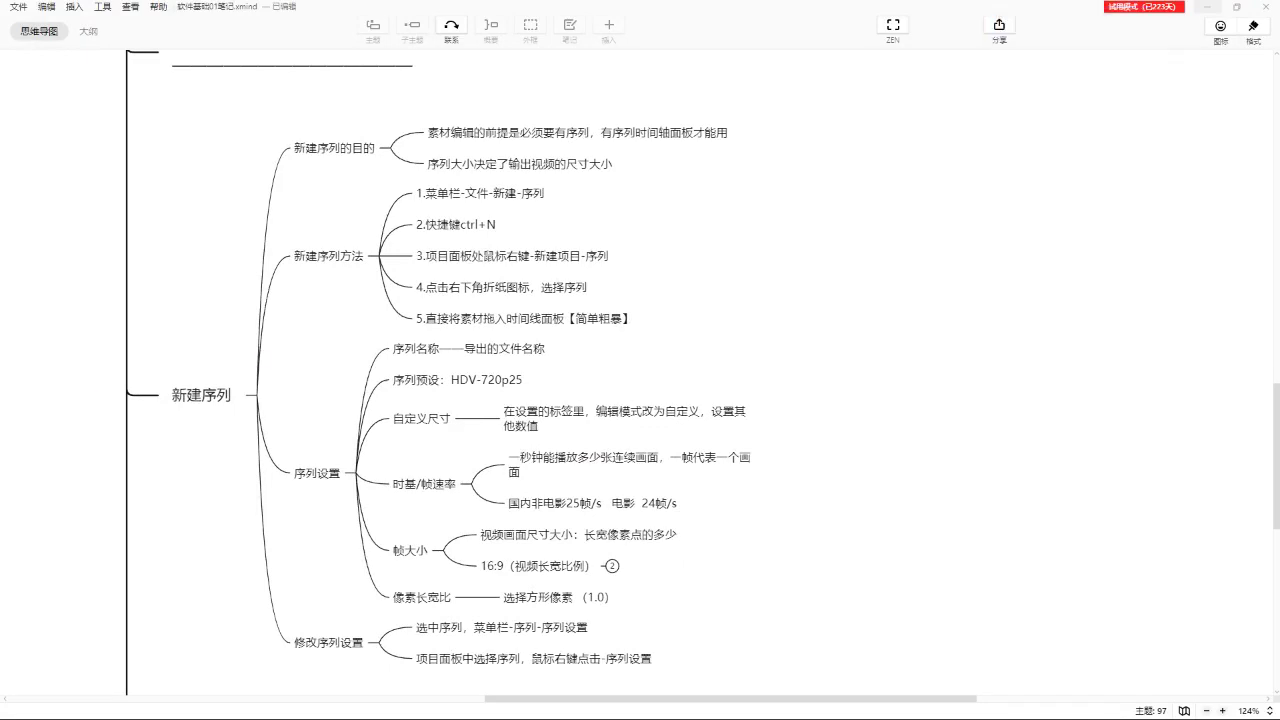
drag(734, 250, 736, 236)
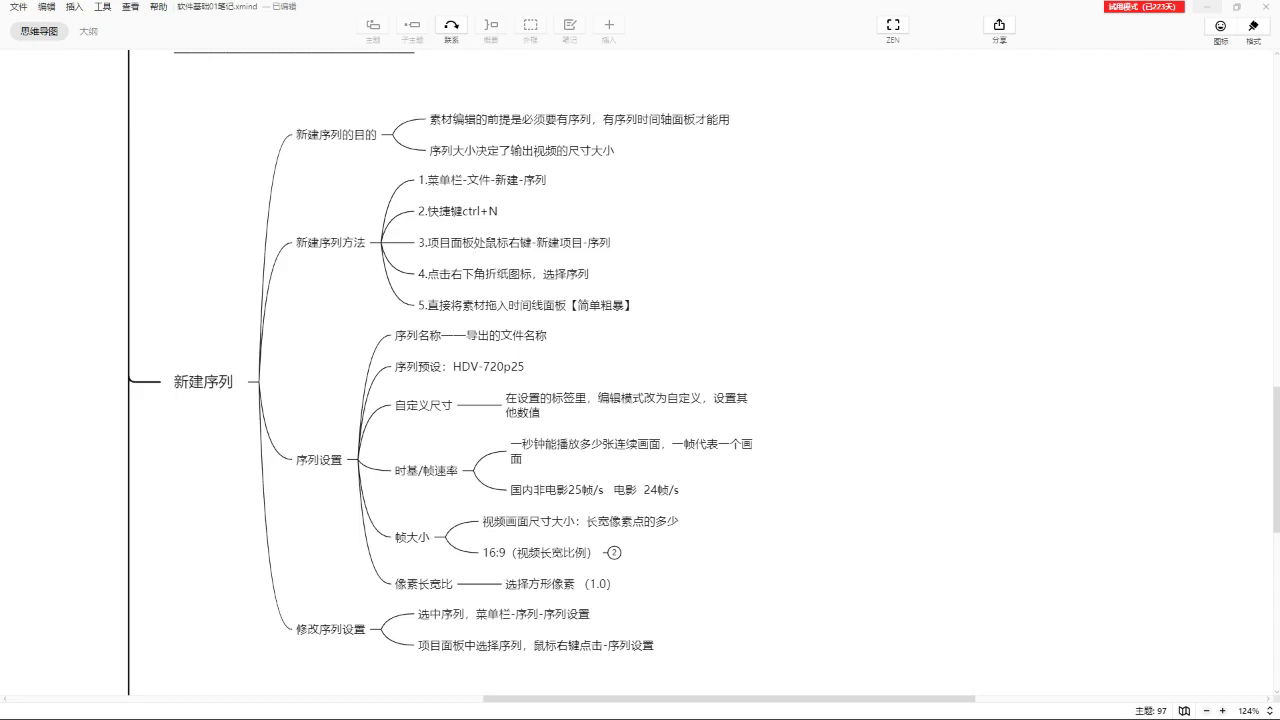
right_click(363, 294)
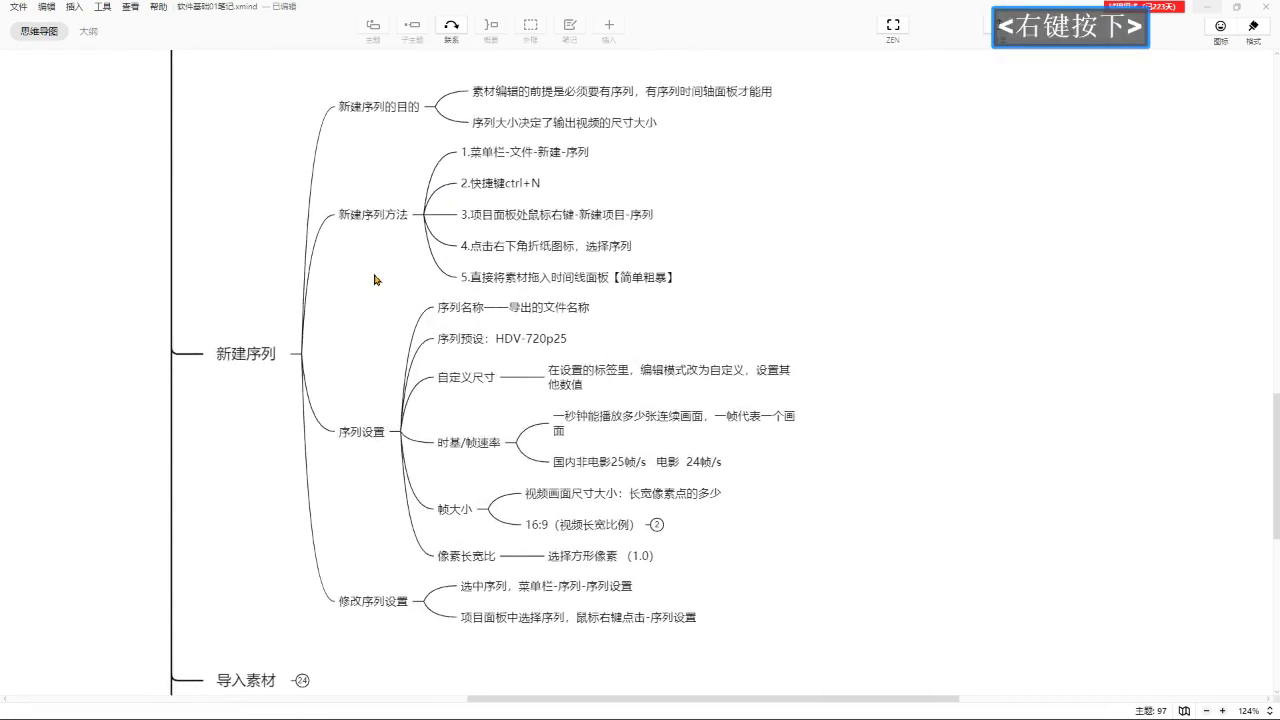
drag(374, 279, 359, 290)
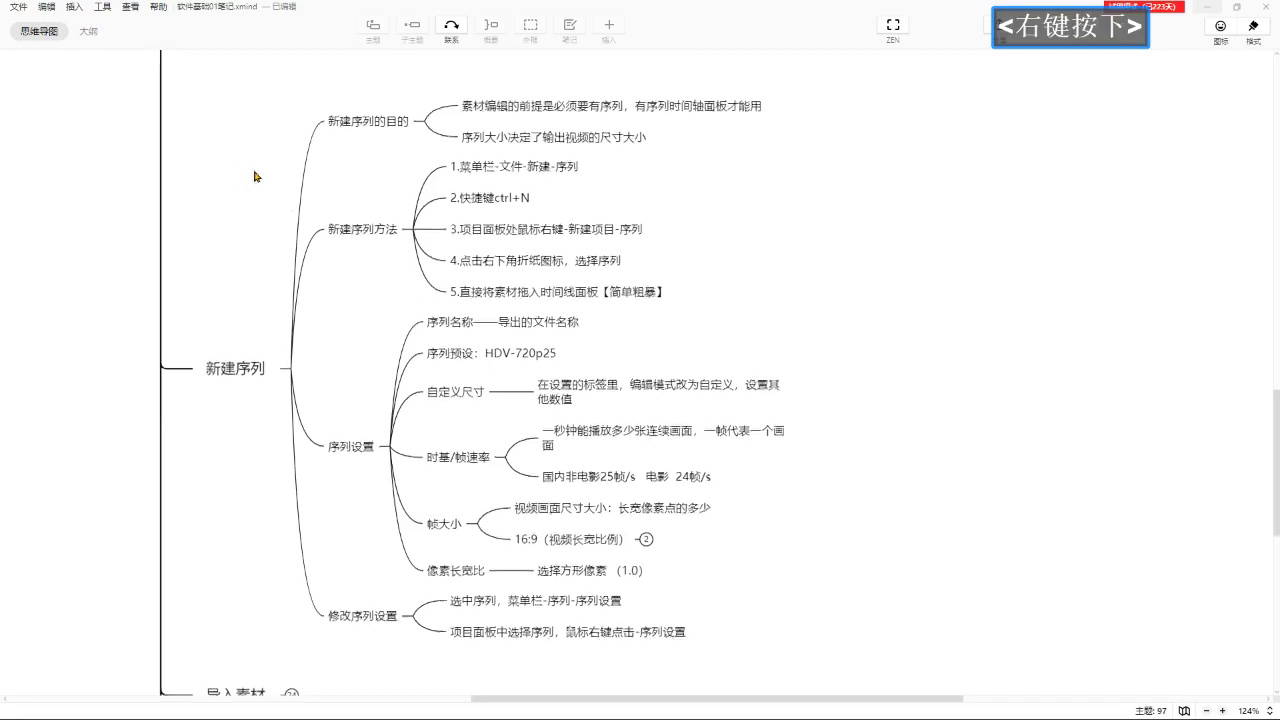
Highlight all the subtopics of the 新建序列 branch by selecting them as a group, and clear the selection.
drag(852, 91, 797, 328)
drag(306, 569, 180, 646)
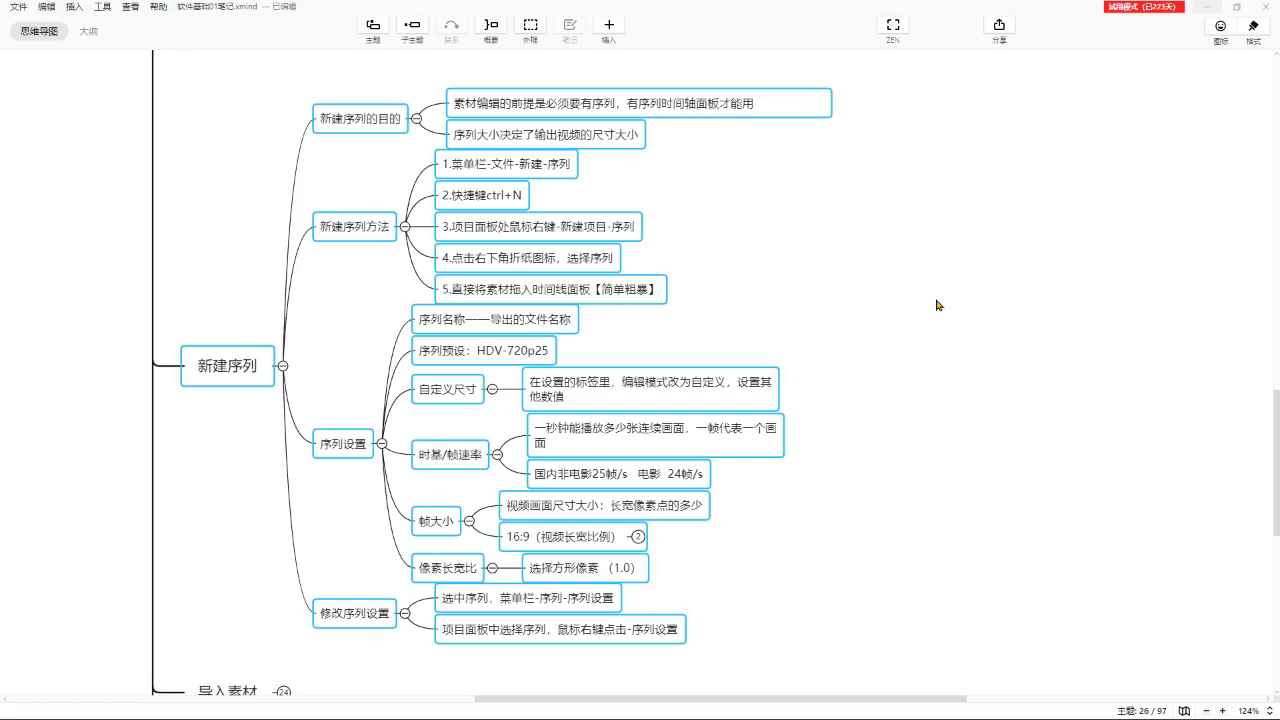
click(803, 194)
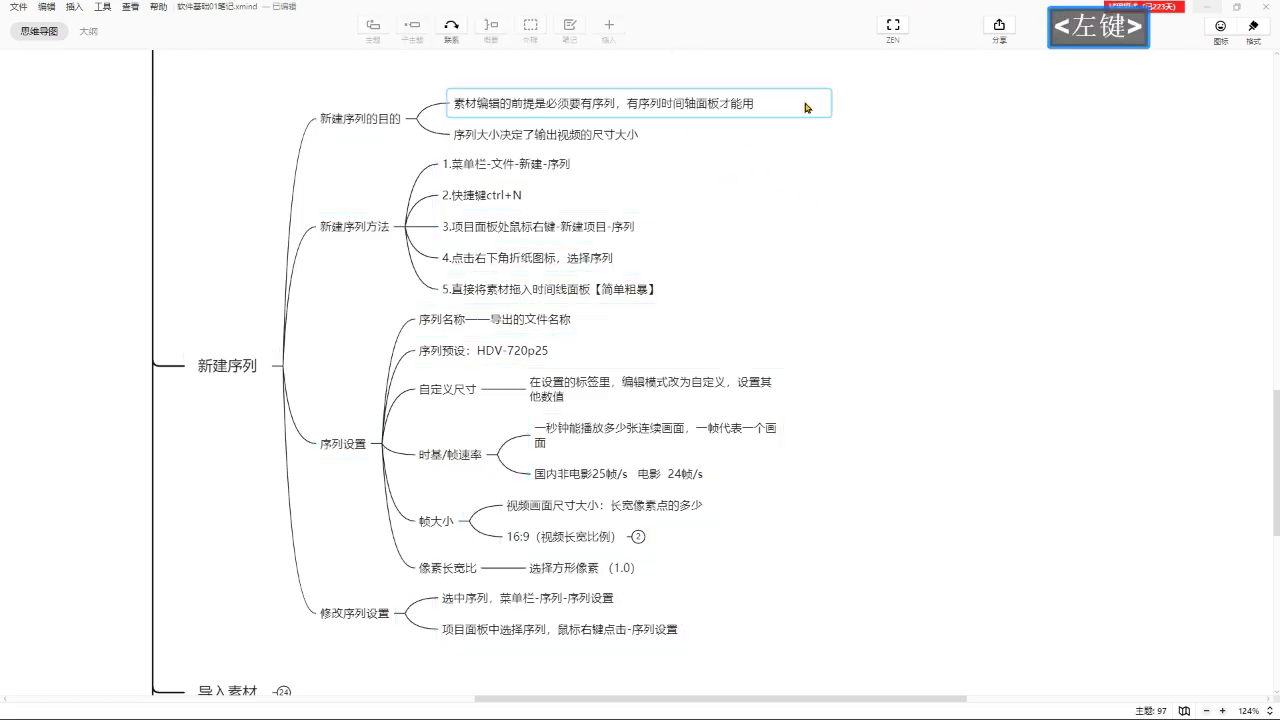
mouse_move(805, 107)
mouse_down()
mouse_move(720, 120)
mouse_move(811, 86)
mouse_move(817, 96)
mouse_up()
key(ctrl+z)
click(894, 106)
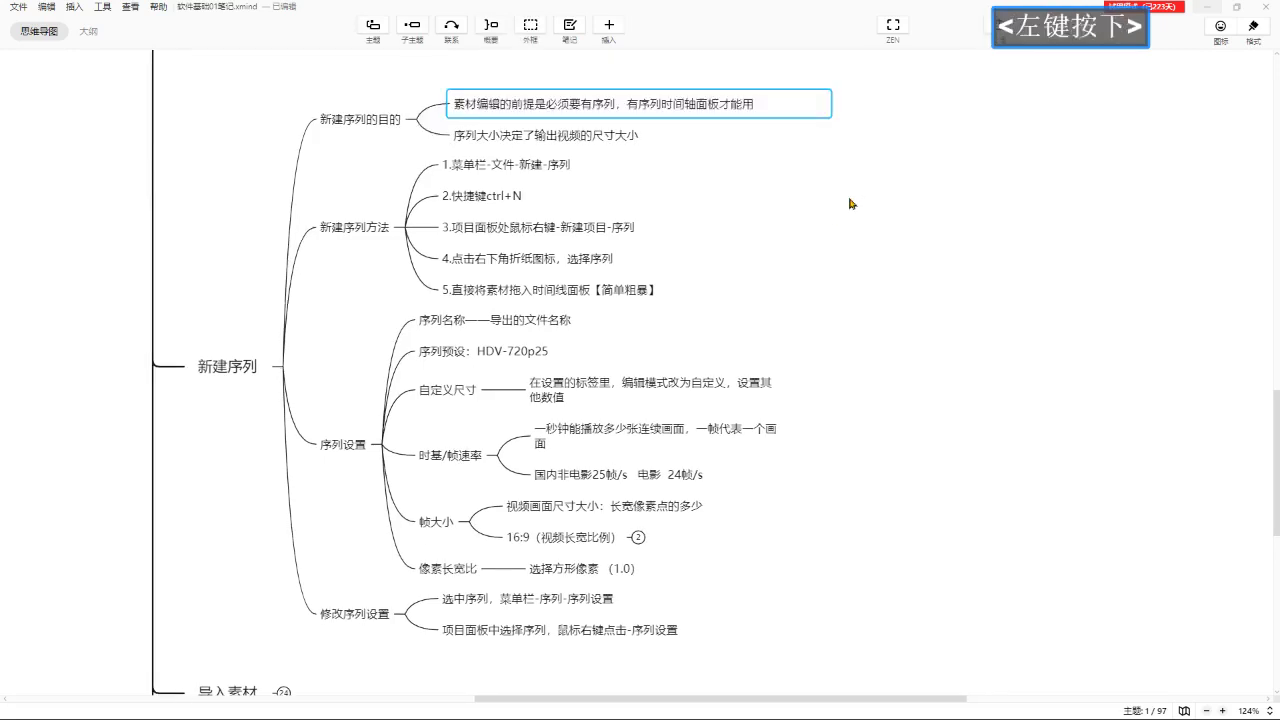
drag(894, 98, 282, 632)
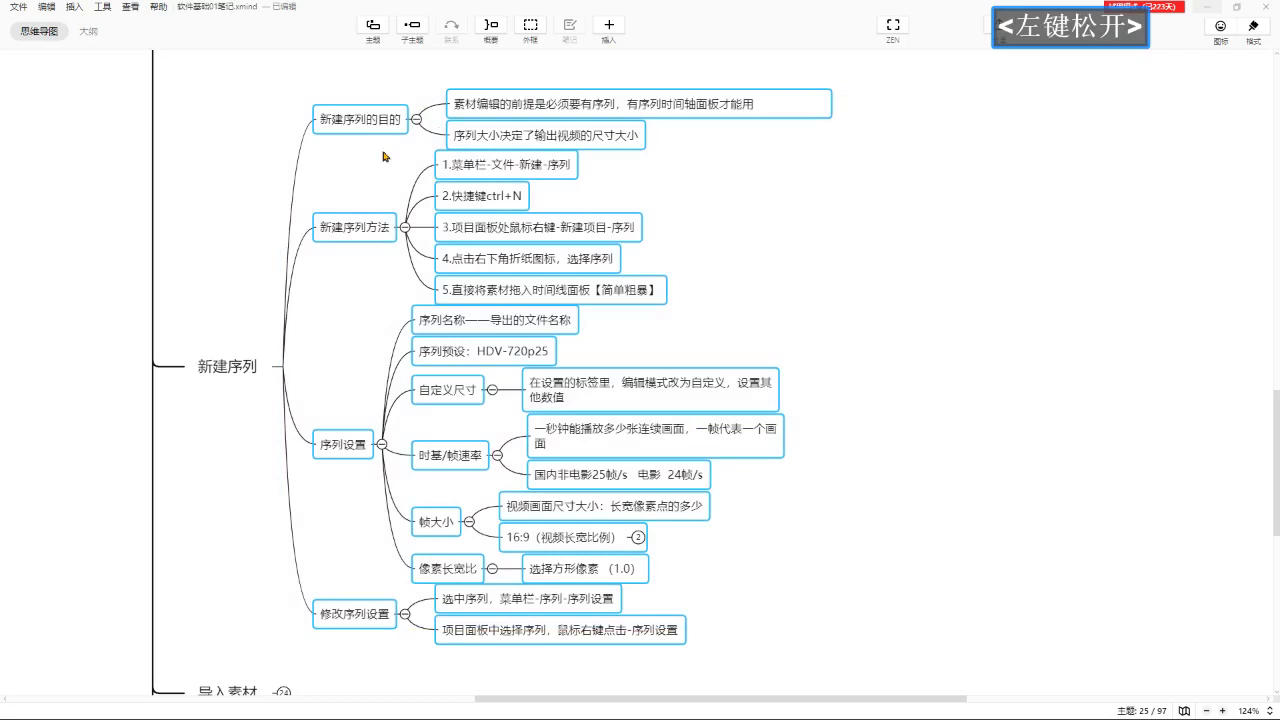
right_click(805, 244)
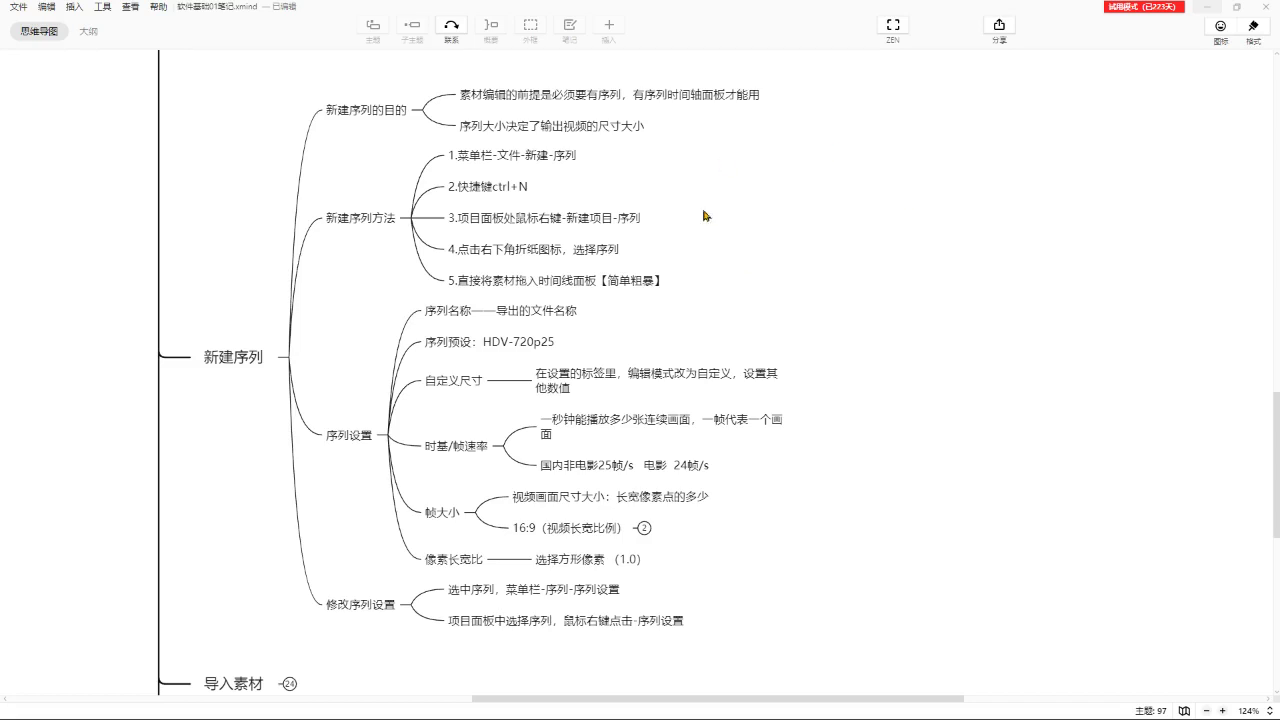
Draw a red annotation rectangle in the blank area beside the 新建序列方法 notes.
right_click(846, 226)
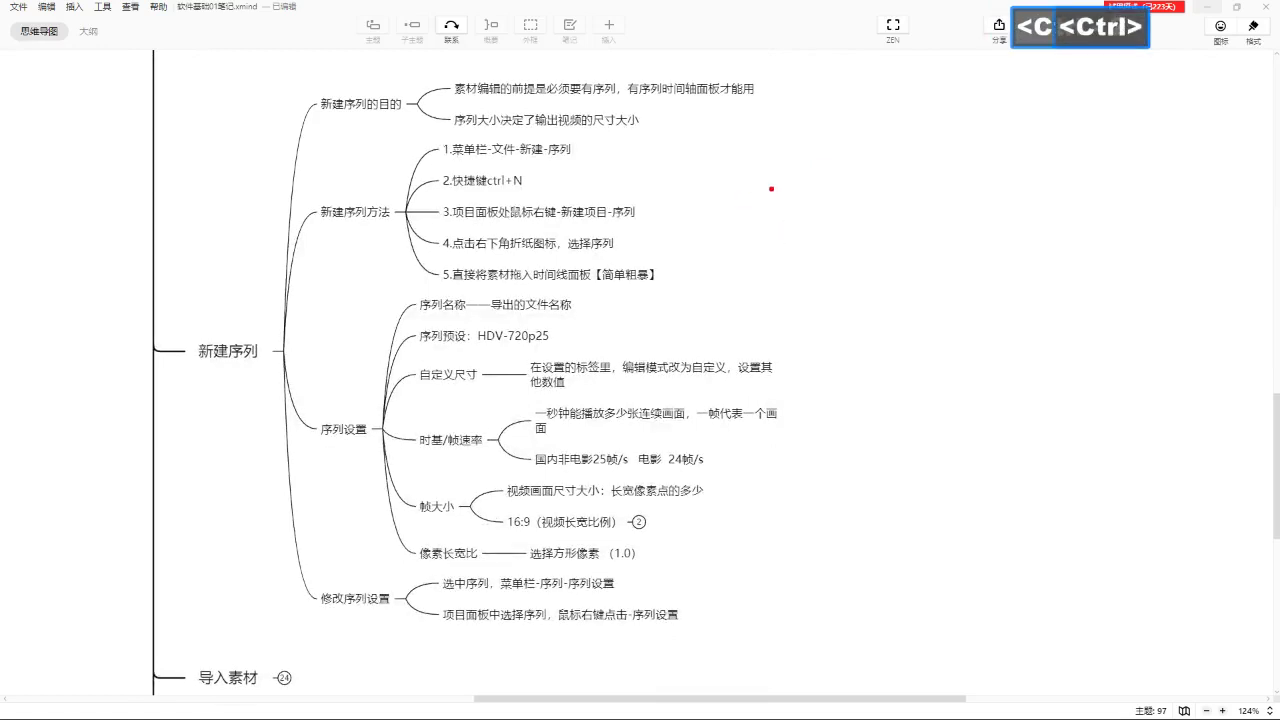
mouse_move(735, 160)
mouse_down()
mouse_move(980, 309)
mouse_move(1067, 336)
mouse_up()
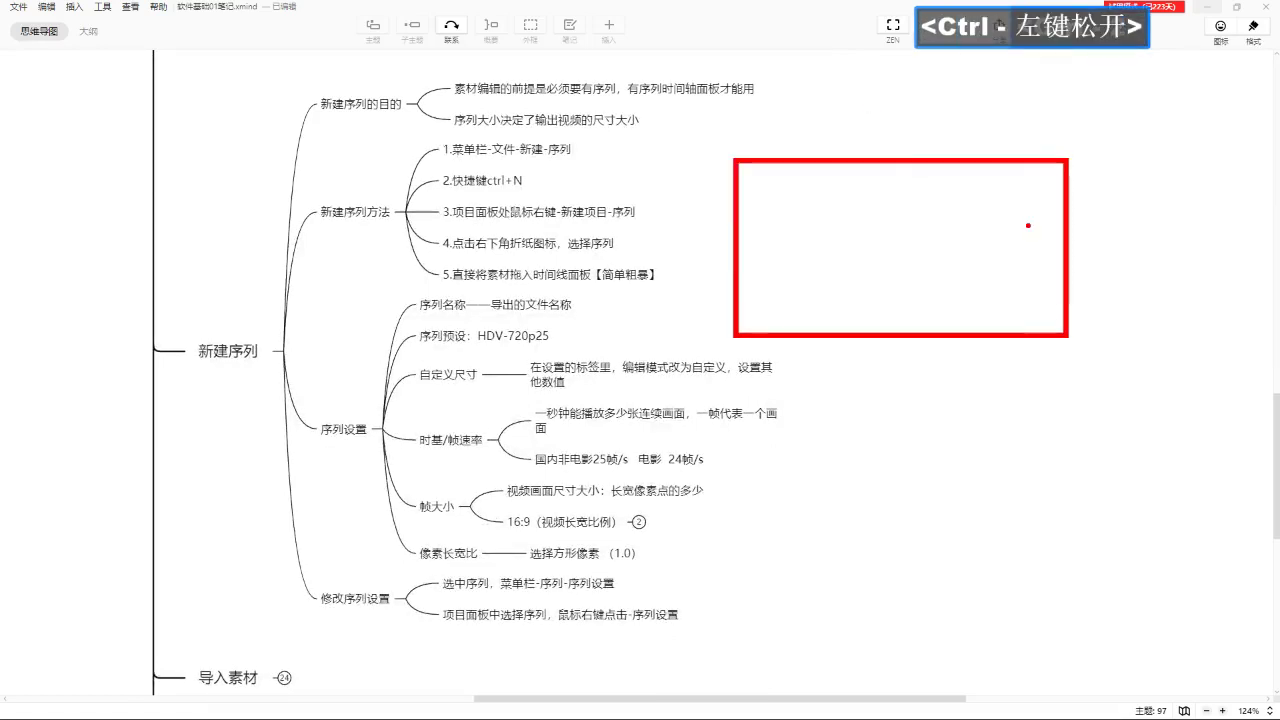
key(ctrl+2)
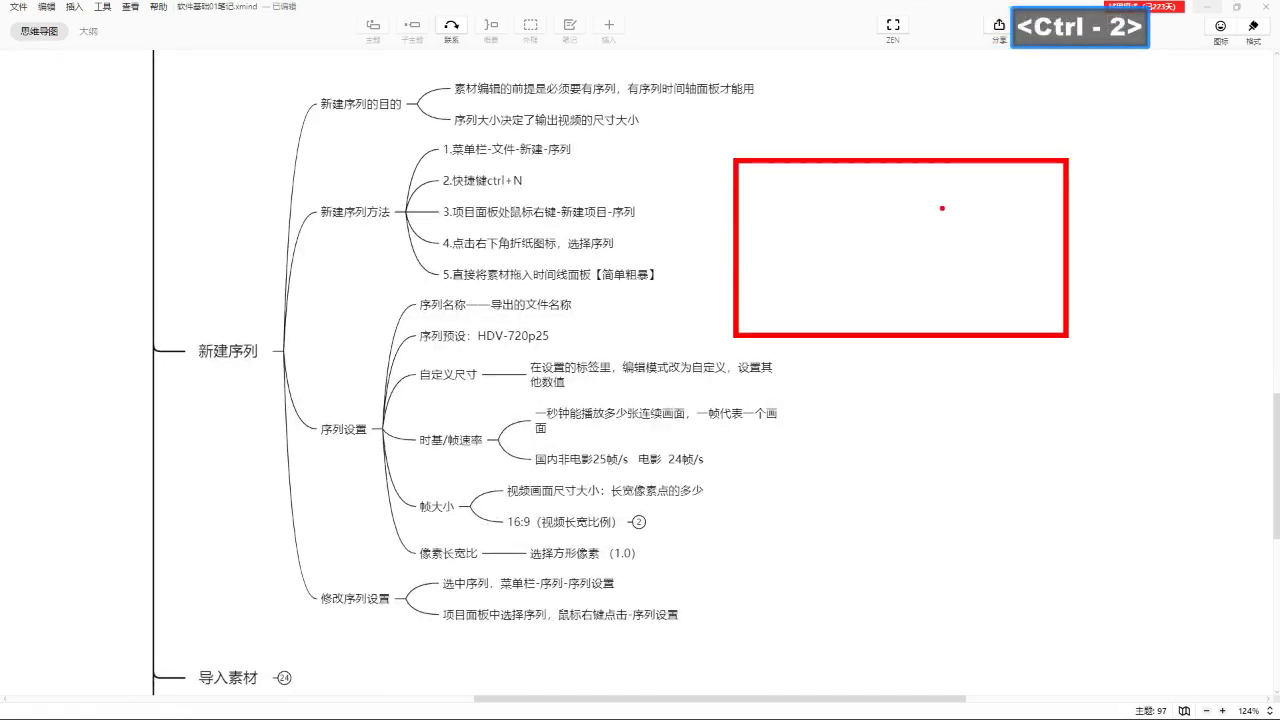
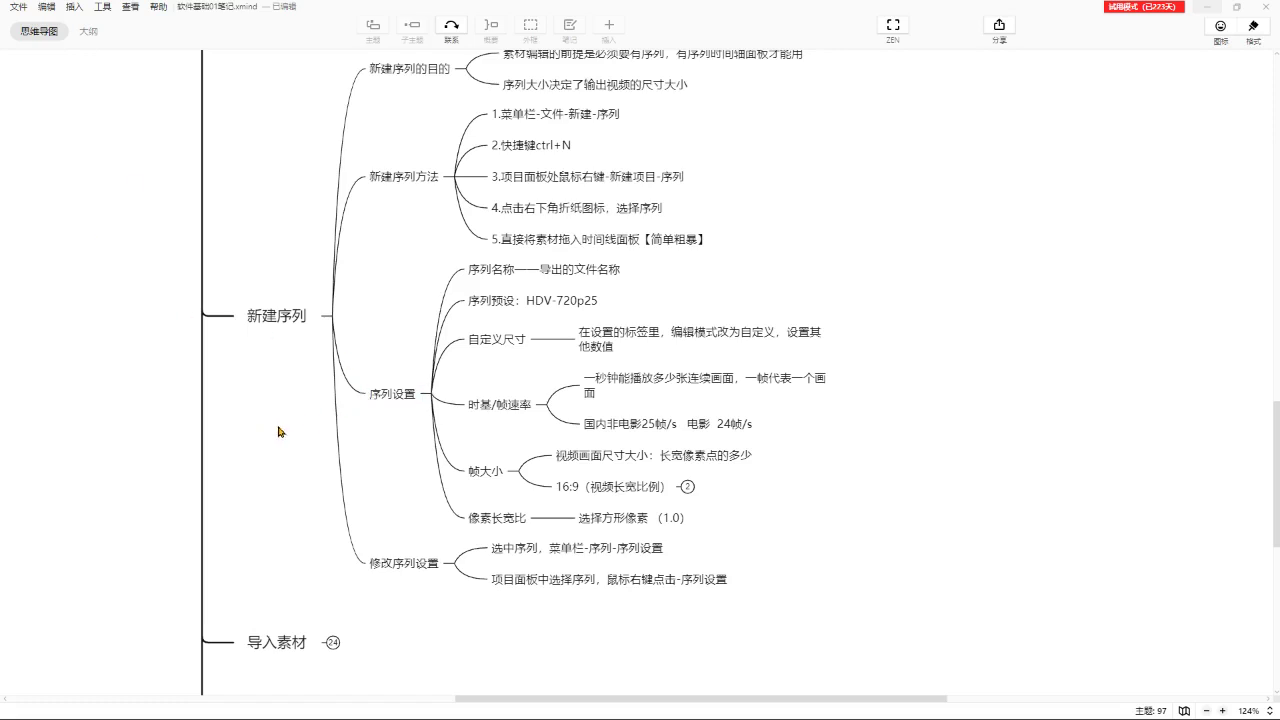
Return to the 新建项目 branch of the mind map and review its notes at a larger scale.
drag(282, 430, 298, 401)
drag(291, 247, 288, 315)
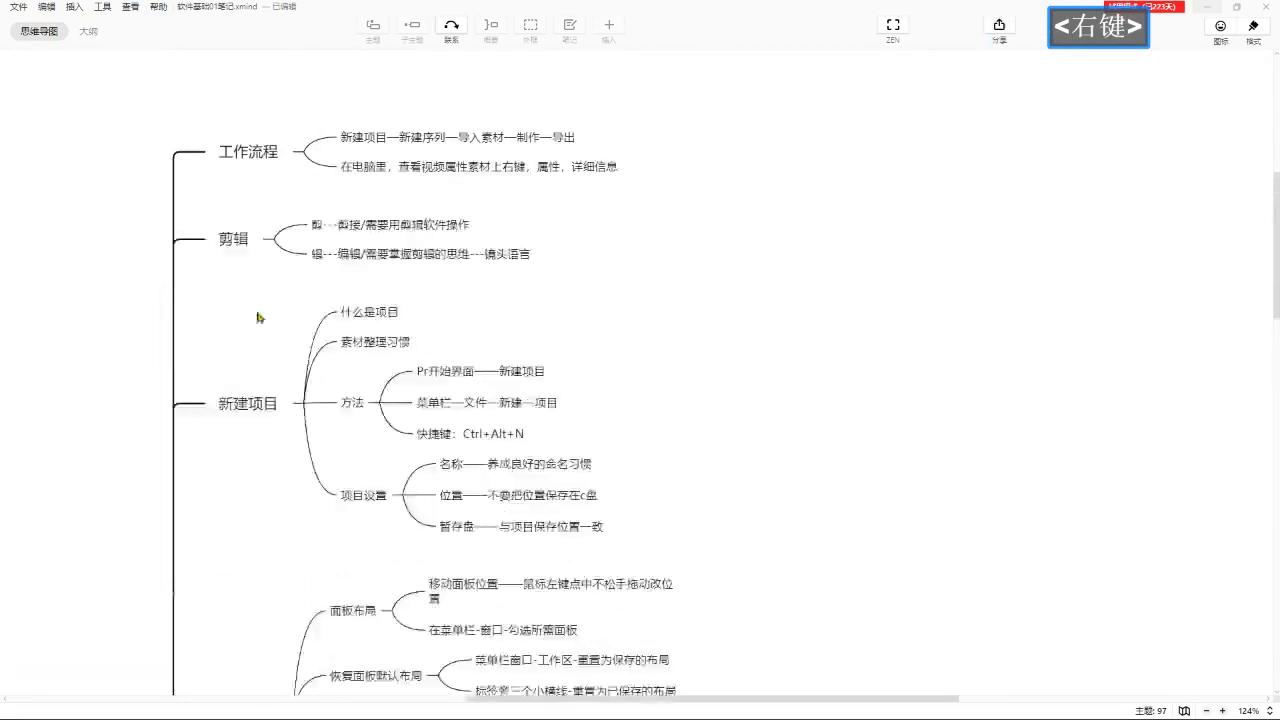
key(ctrl)
scroll(533, 203, up, 5)
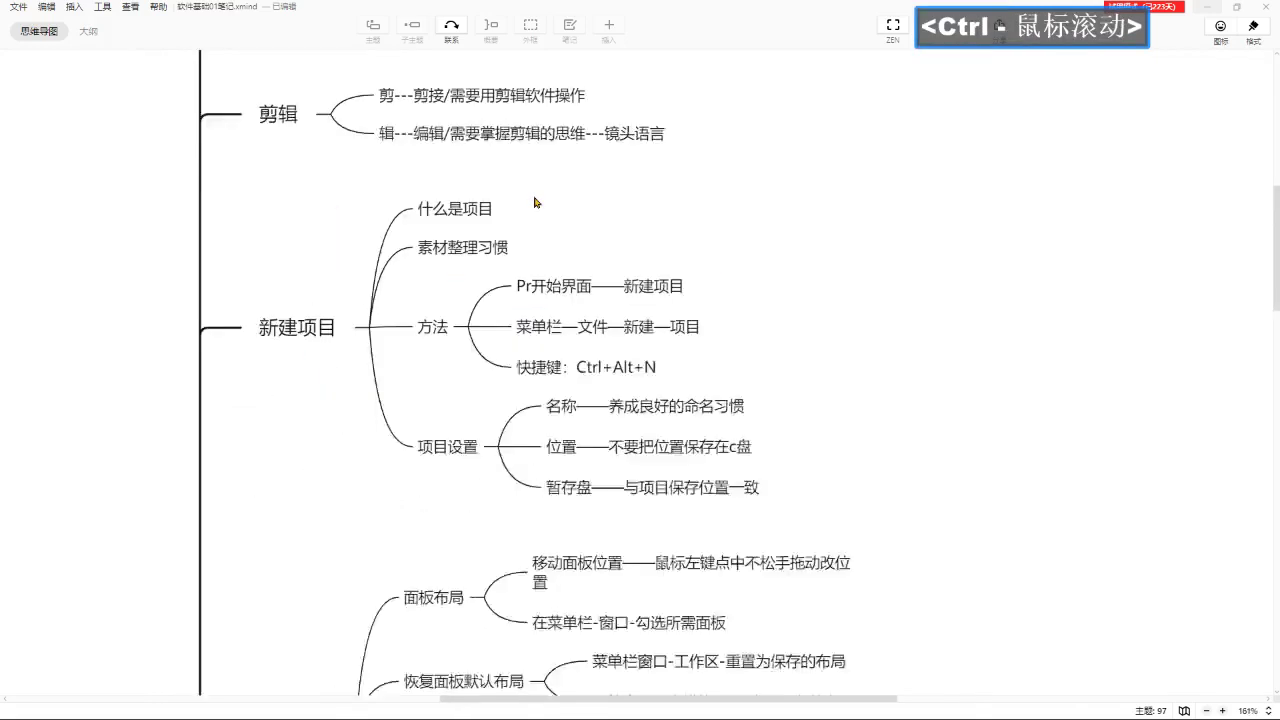
Return to the 工作流程 branch of the mind map and review its workflow notes at a larger scale.
drag(577, 197, 544, 526)
drag(836, 234, 712, 400)
scroll(674, 354, up, 3)
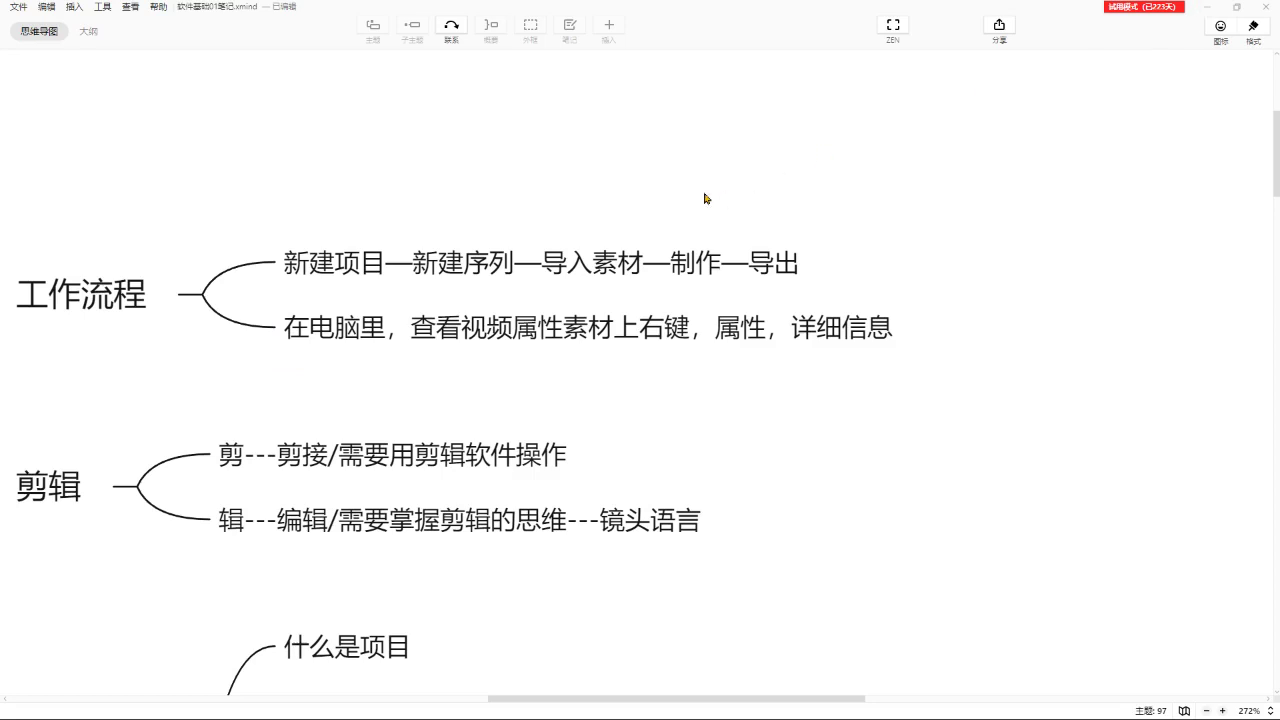
drag(647, 179, 714, 177)
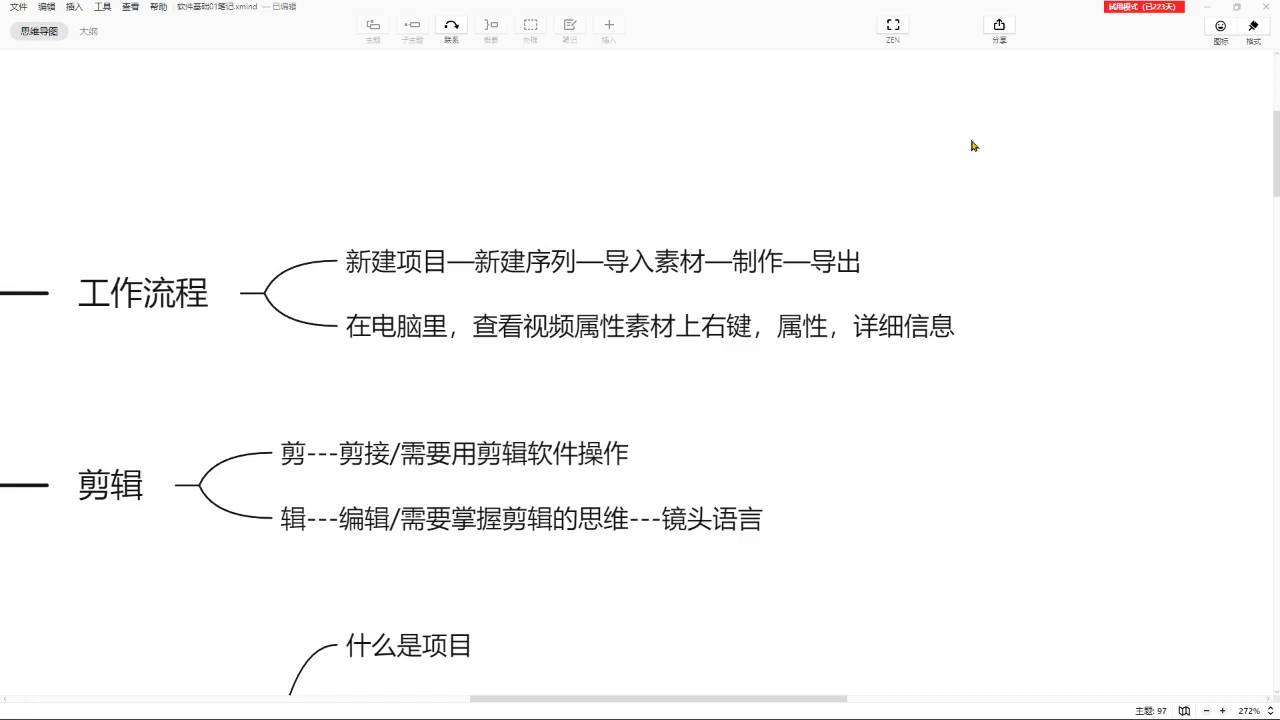
Switch to File Explorer and open the 课堂素材 folder inside 001 > 01 推开后期剪辑的大门.
click(1207, 7)
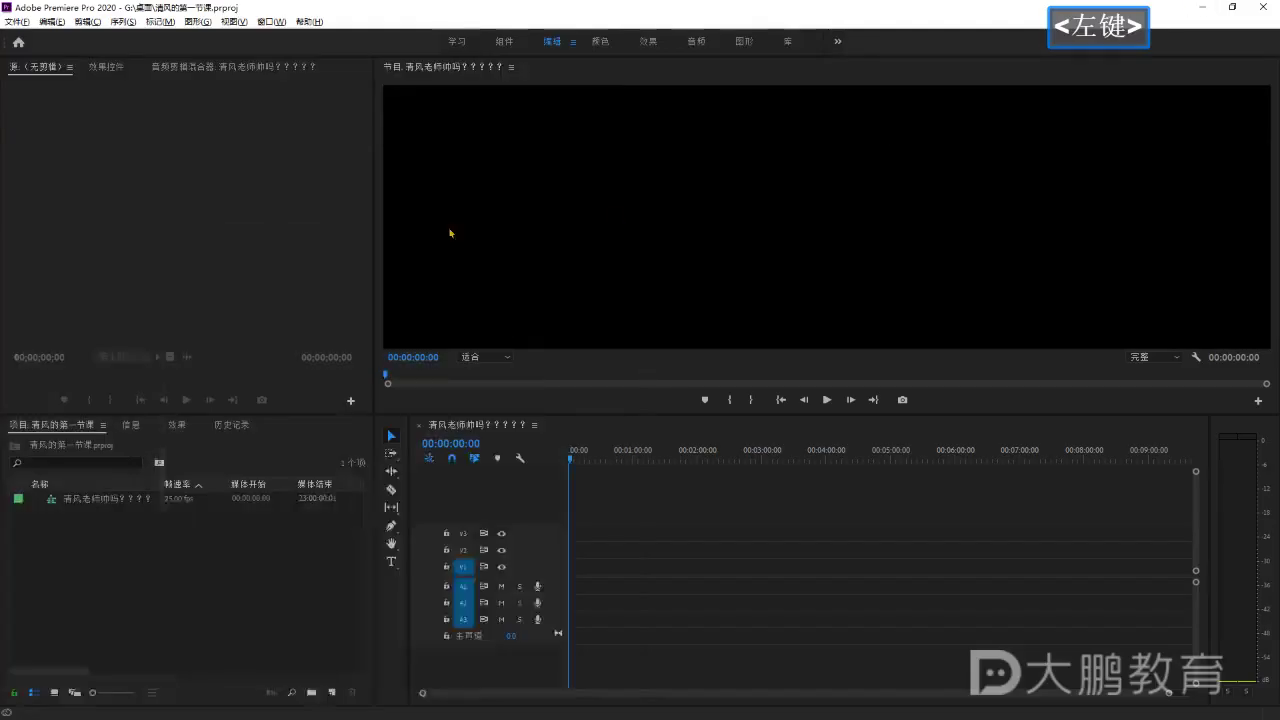
click(1201, 7)
click(28, 290)
double_click(28, 290)
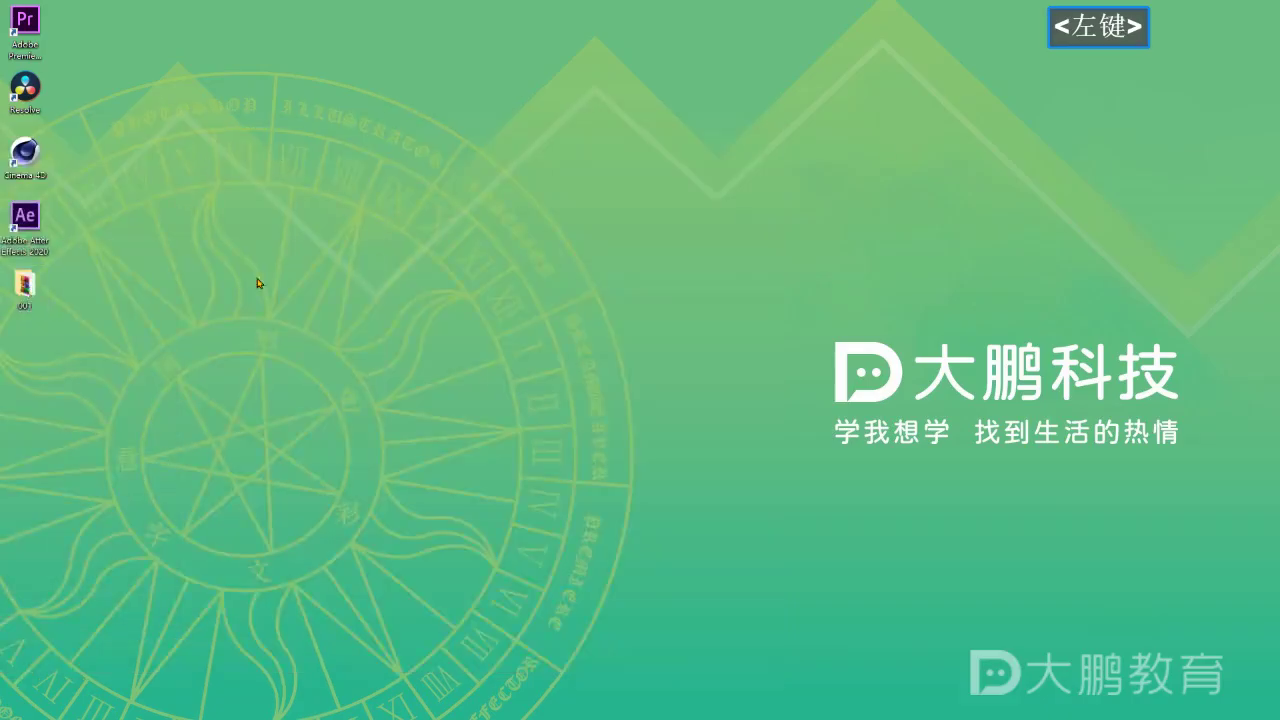
drag(482, 14, 482, 1)
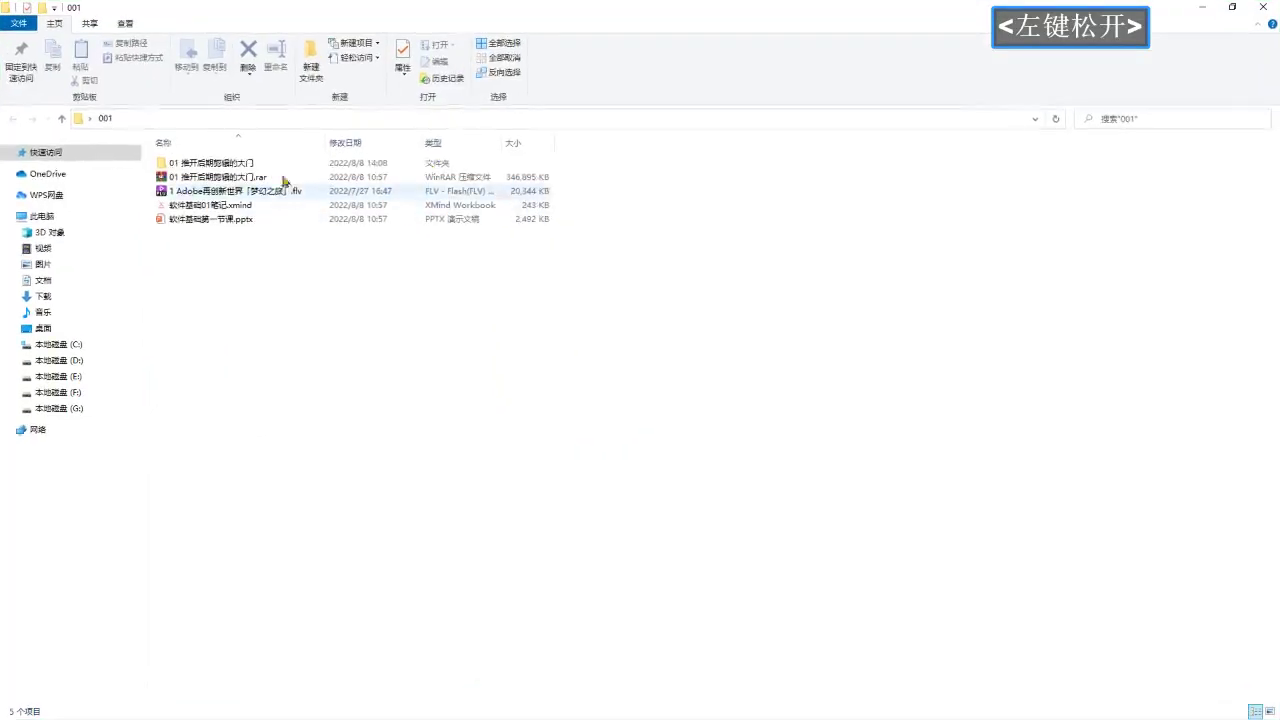
double_click(230, 163)
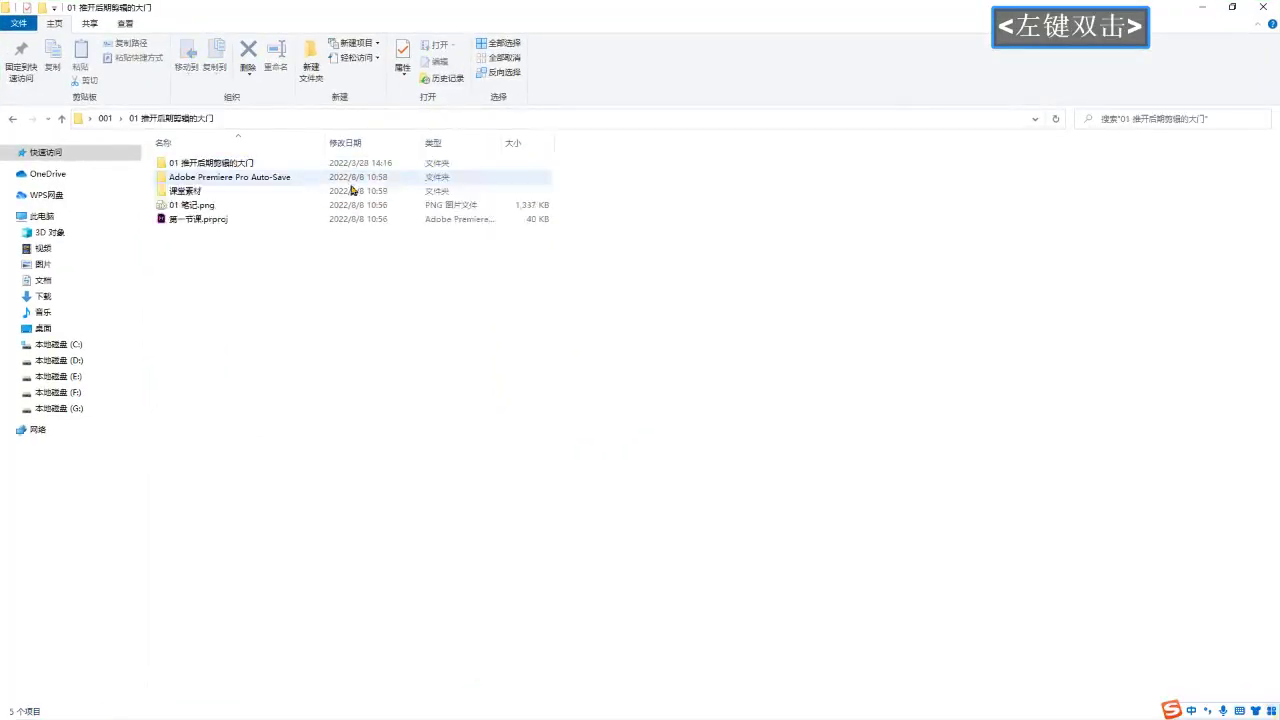
double_click(207, 191)
Mark the file names in the 课堂素材 folder with a red annotation rectangle on a magnified view, and clear the annotation.
ctrl+click(215, 205)
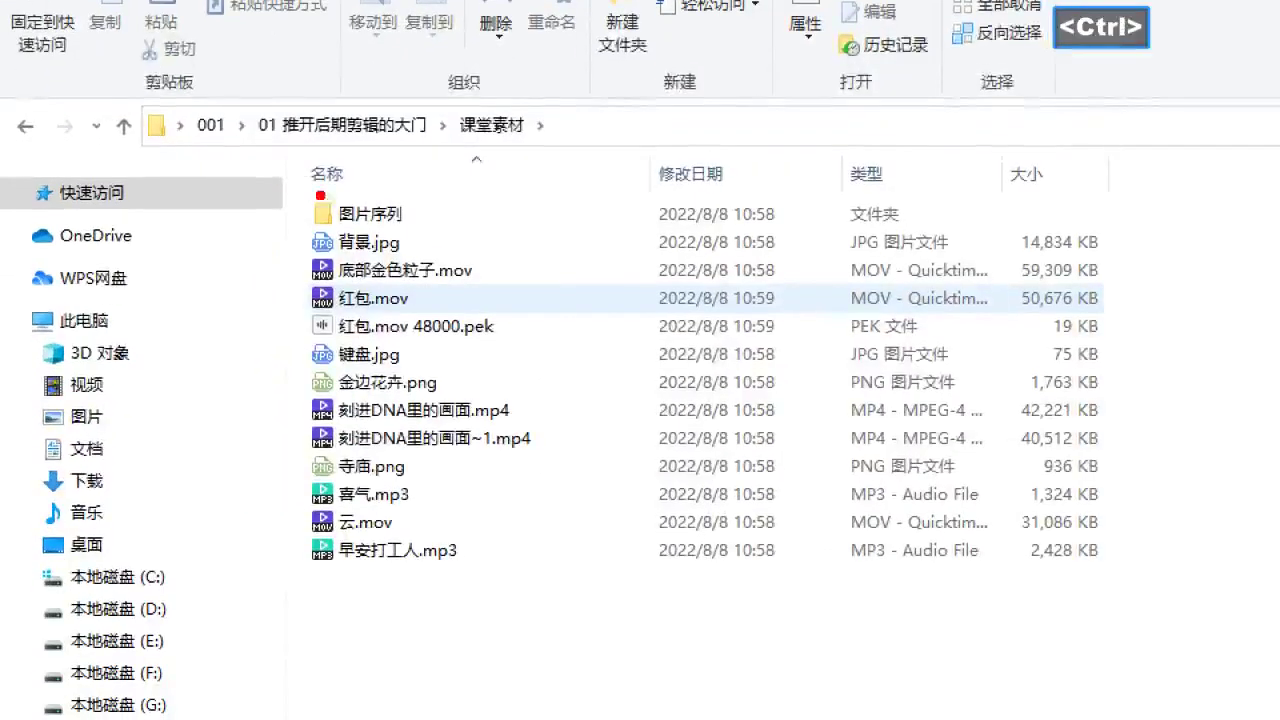
drag(265, 170, 680, 600)
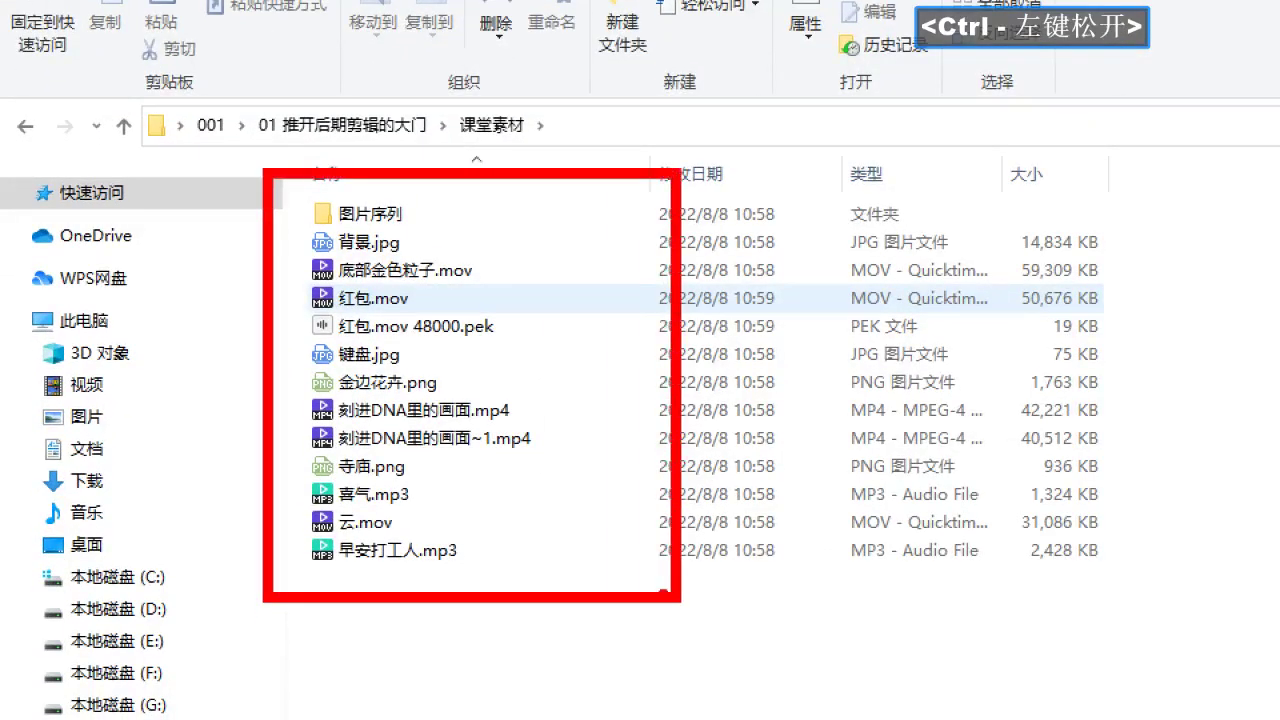
key(Escape)
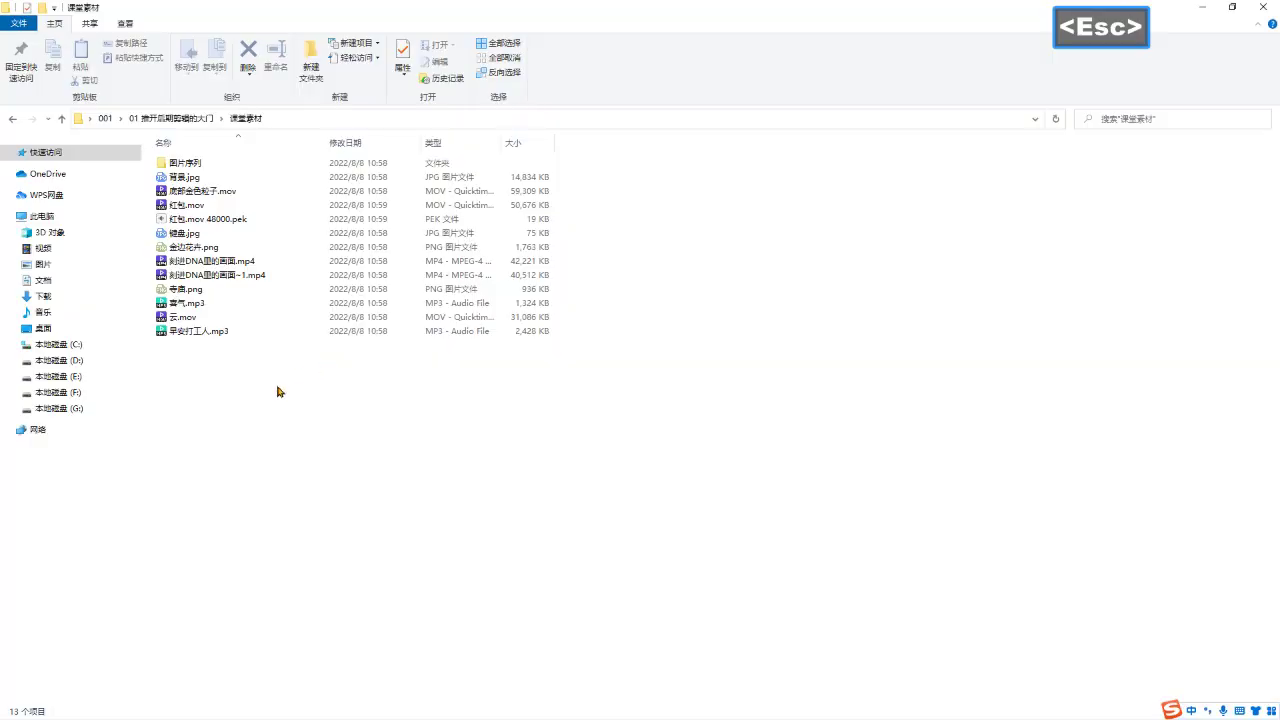
click(277, 392)
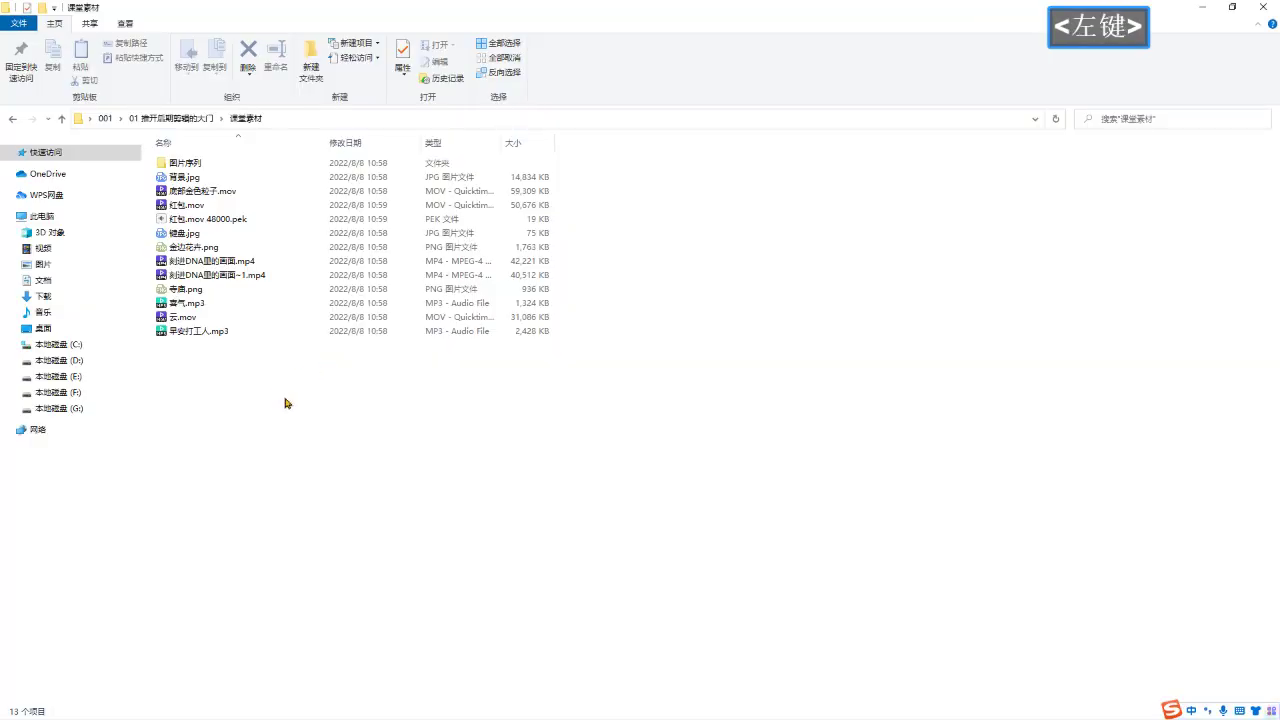
key(ctrl+2)
mouse_move(328, 392)
mouse_down()
mouse_move(365, 384)
mouse_move(346, 432)
mouse_up()
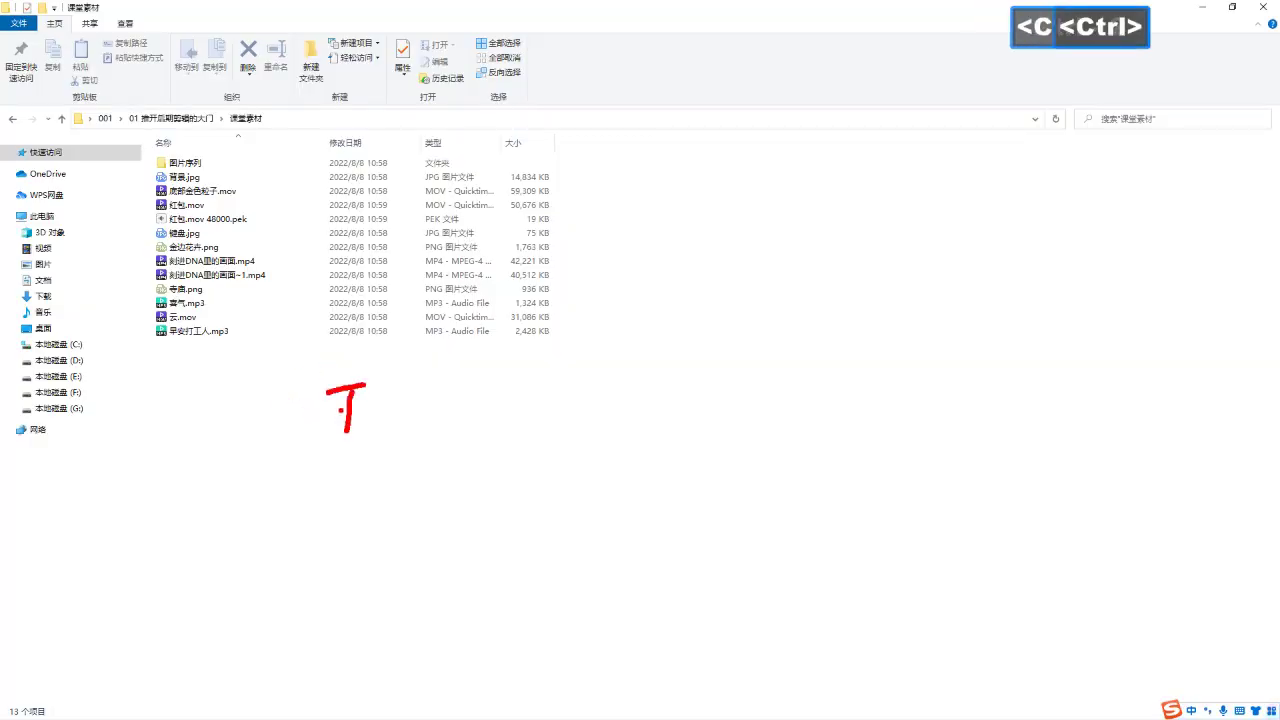
key(ctrl+z)
key(Escape)
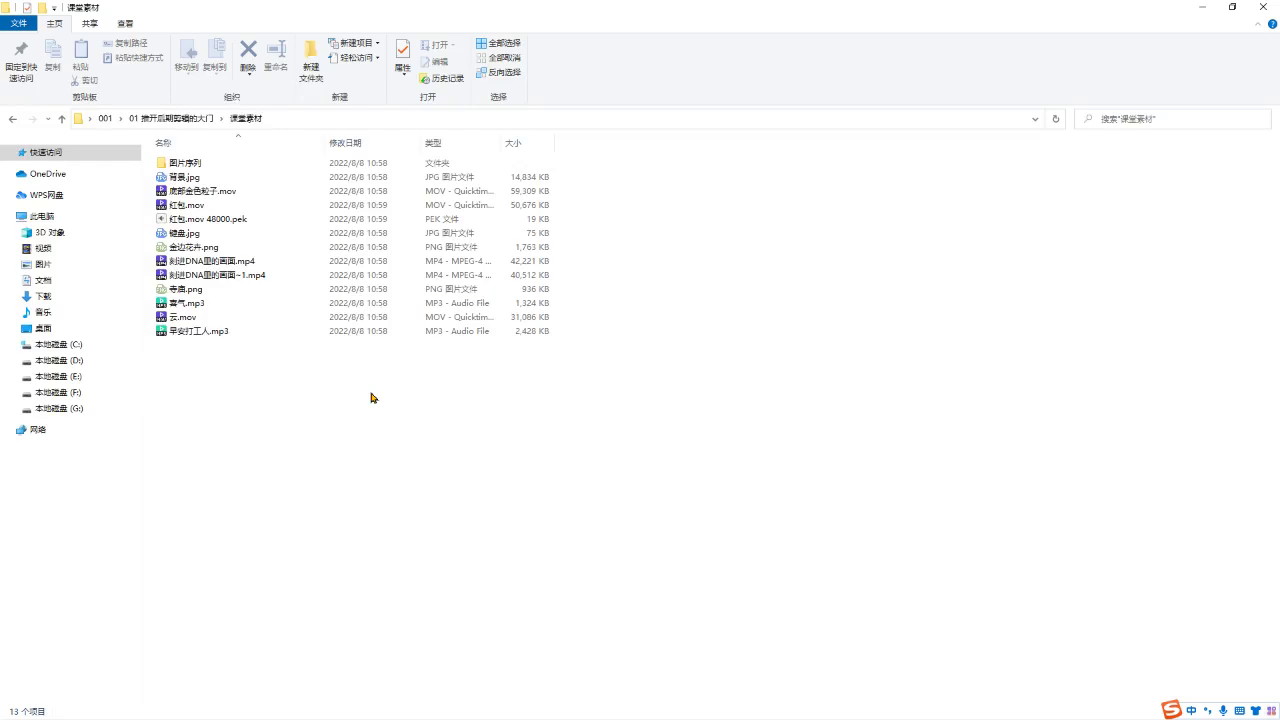
Highlight the footage files in the 课堂素材 folder by selecting them as a group, and clear the selection.
drag(520, 429, 161, 173)
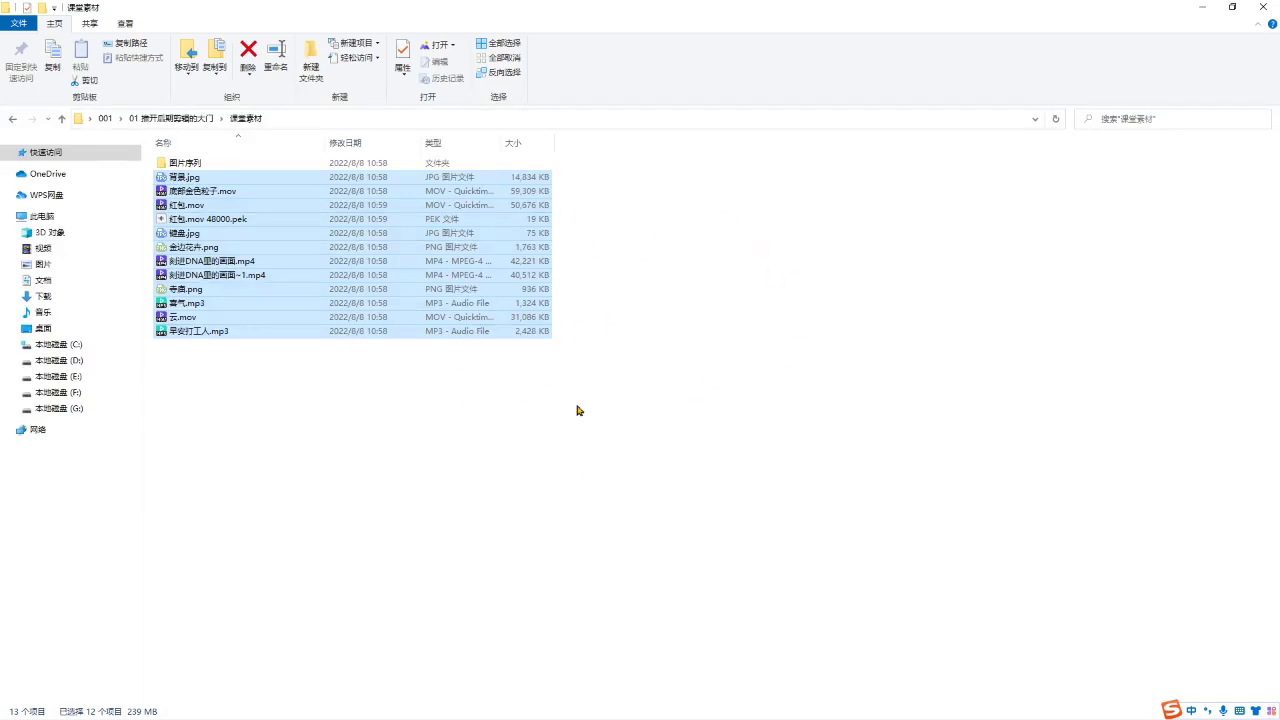
drag(492, 405, 102, 103)
click(249, 437)
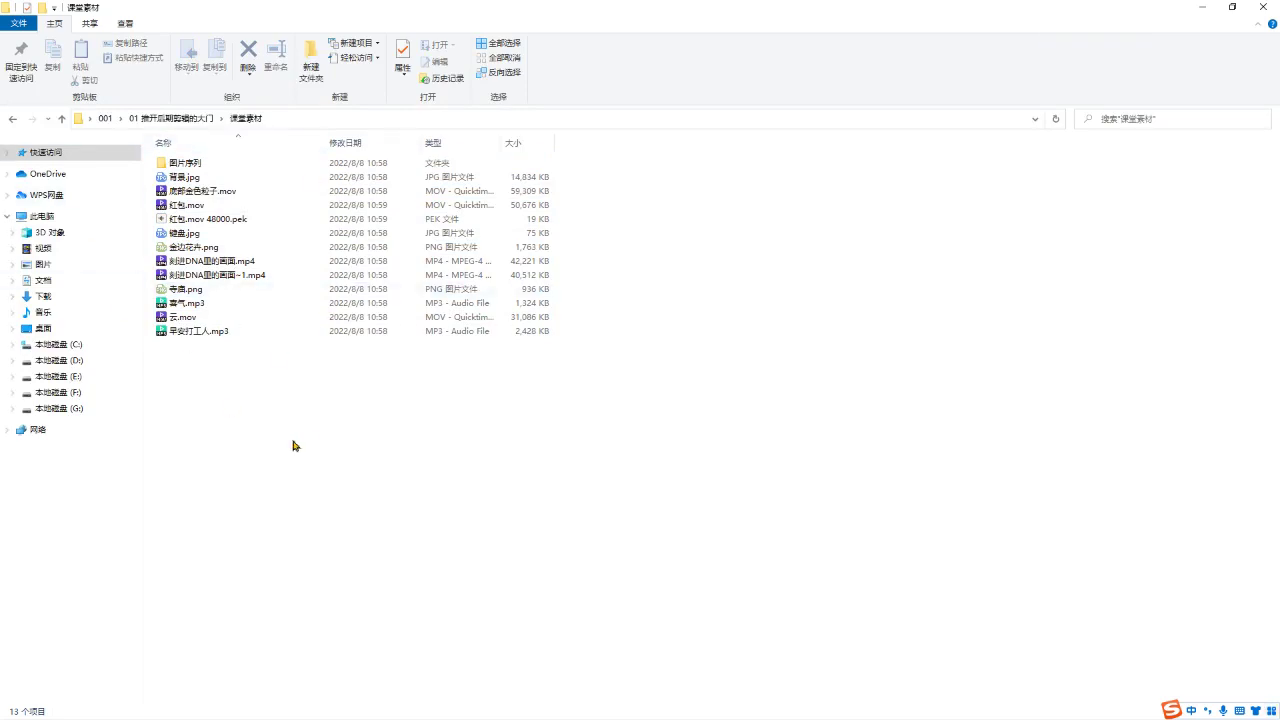
click(255, 421)
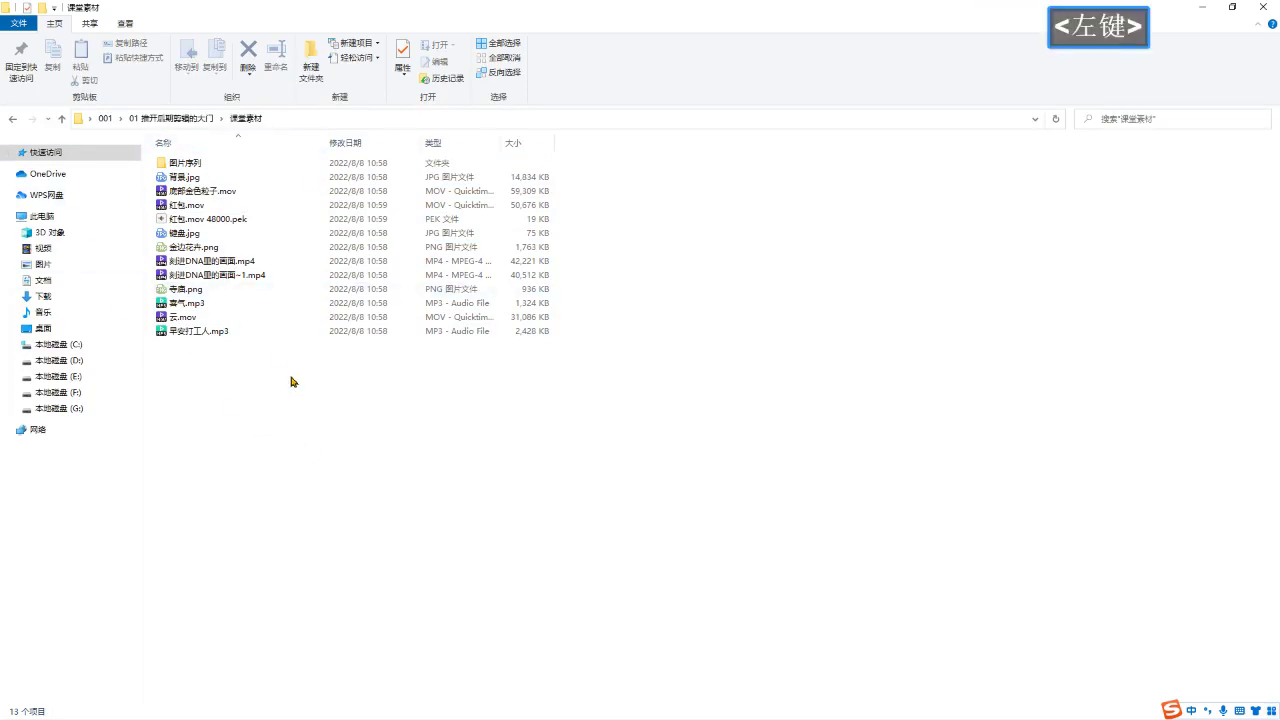
Point out 背景.jpg, 底部金色粒子.mov and 刻进DNA里的画面.mp4 by selecting each one in turn, and clear the selection.
click(251, 180)
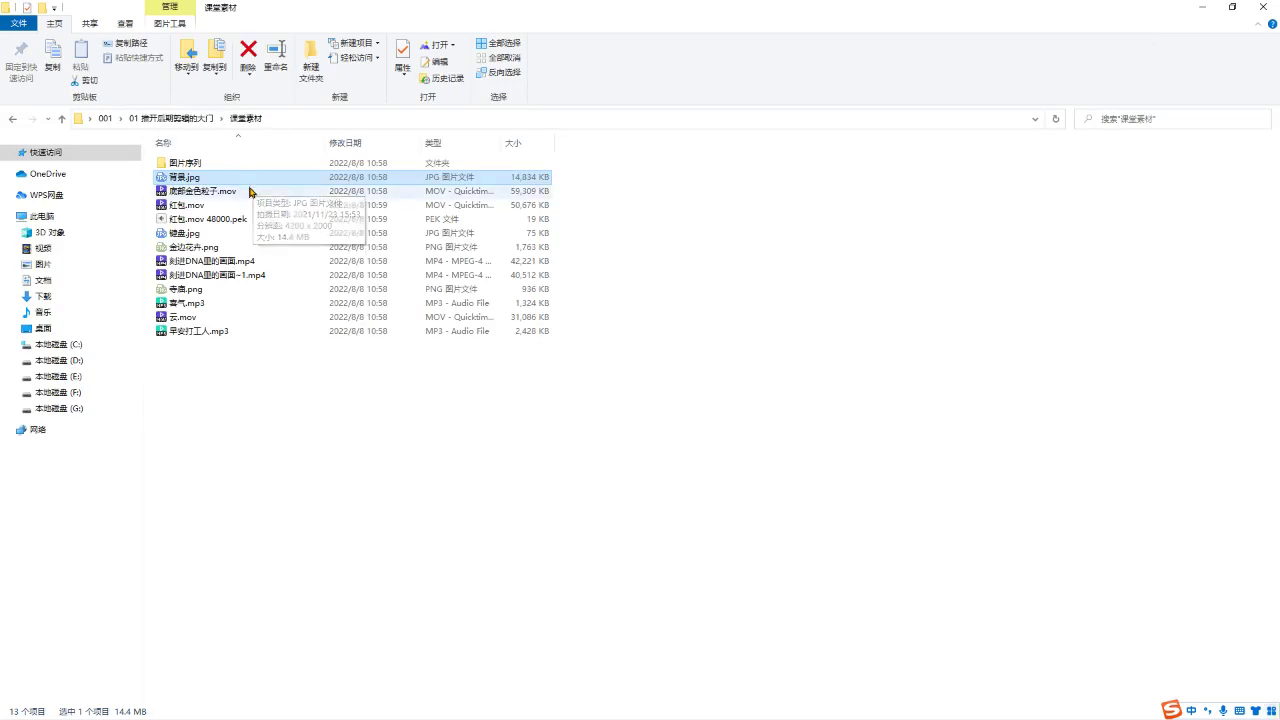
click(251, 191)
click(260, 261)
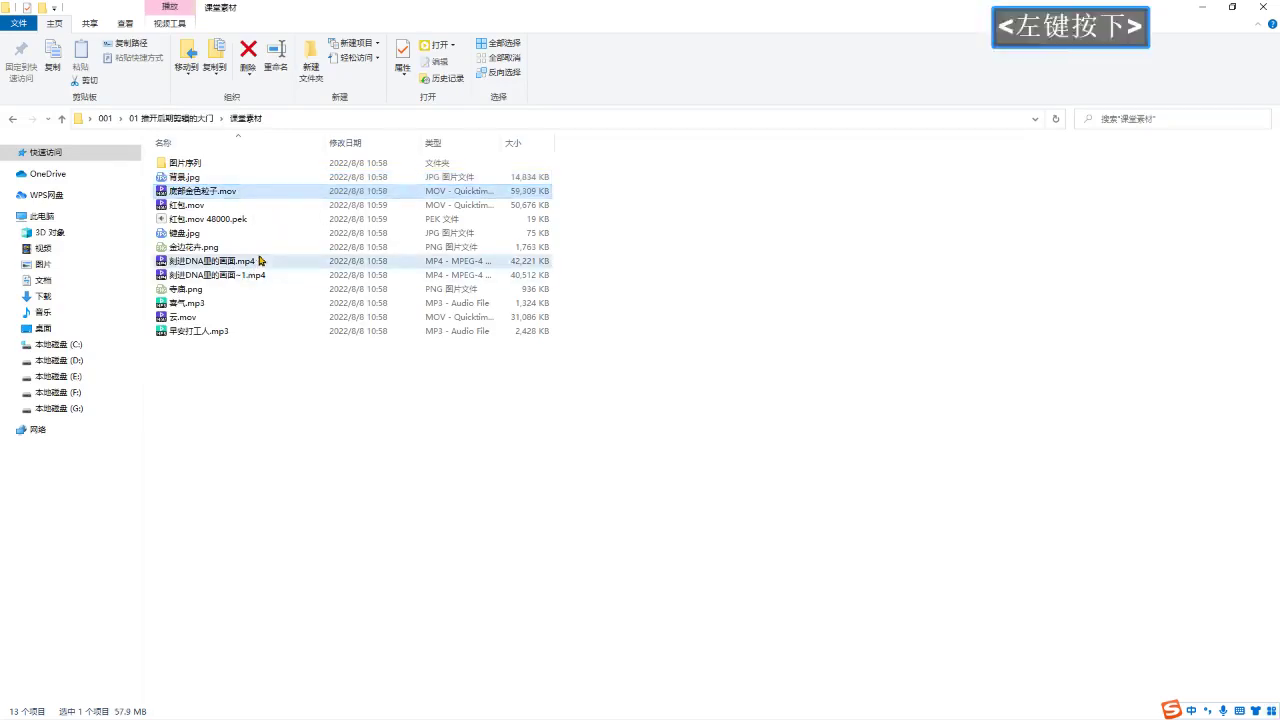
click(320, 446)
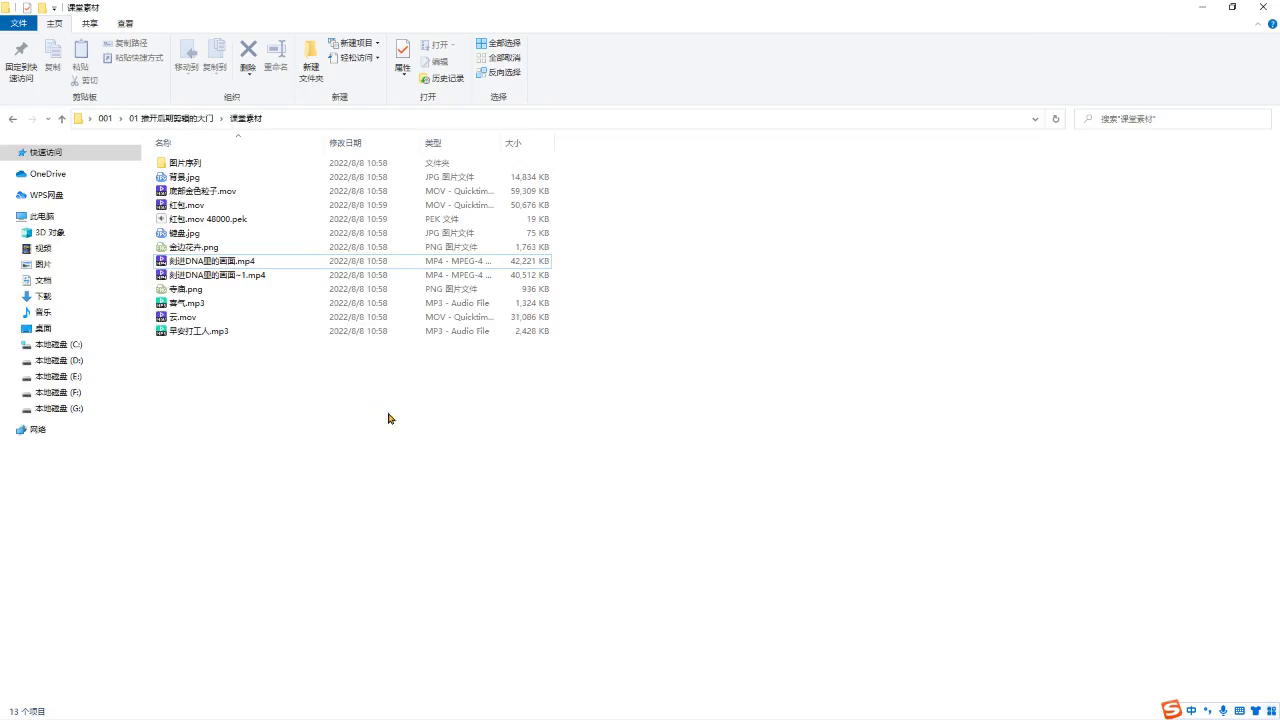
Create a new folder named 图片 inside the 课堂素材 folder.
right_click(445, 372)
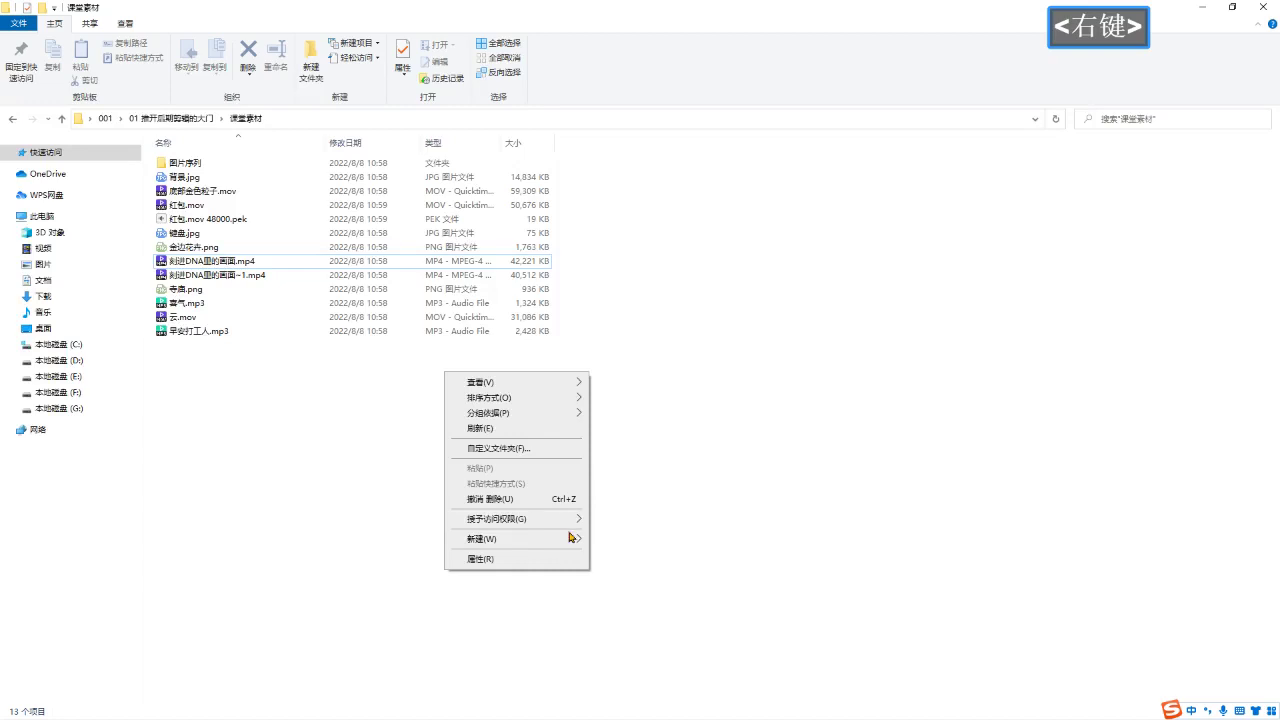
mouse_move(572, 538)
click(655, 338)
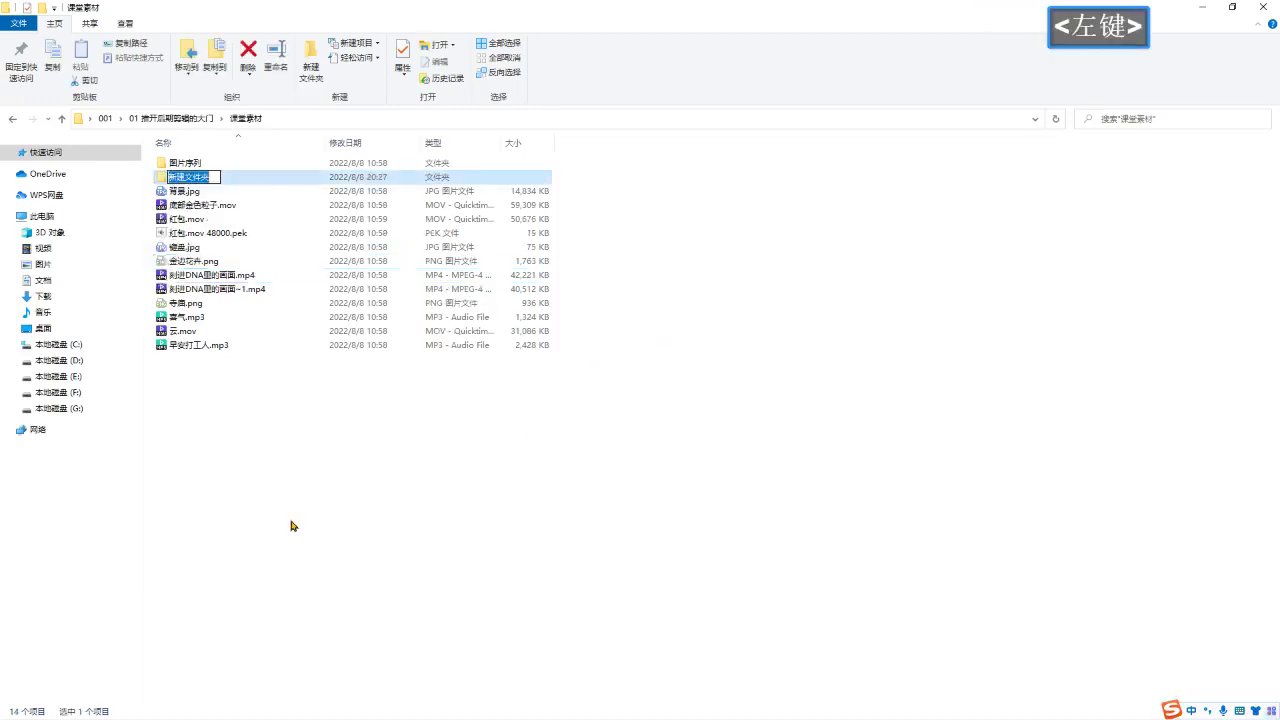
text(tup)
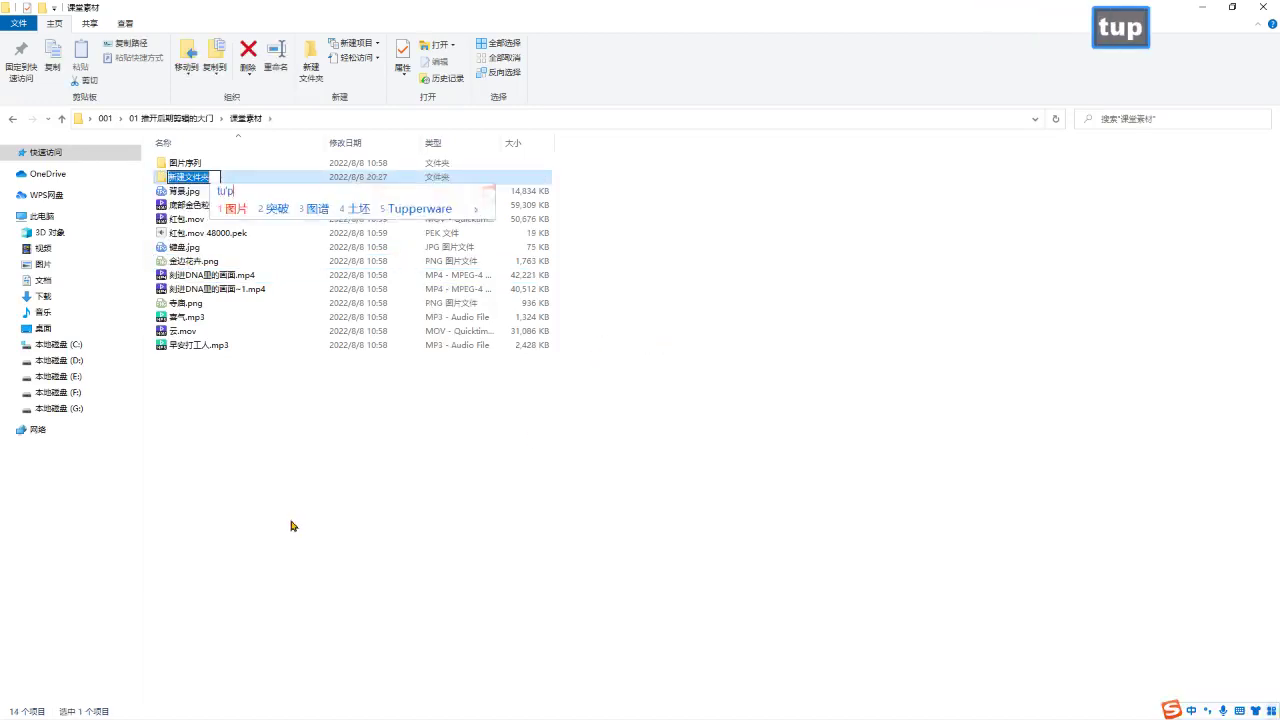
text(ian)
key(space)
key(Return)
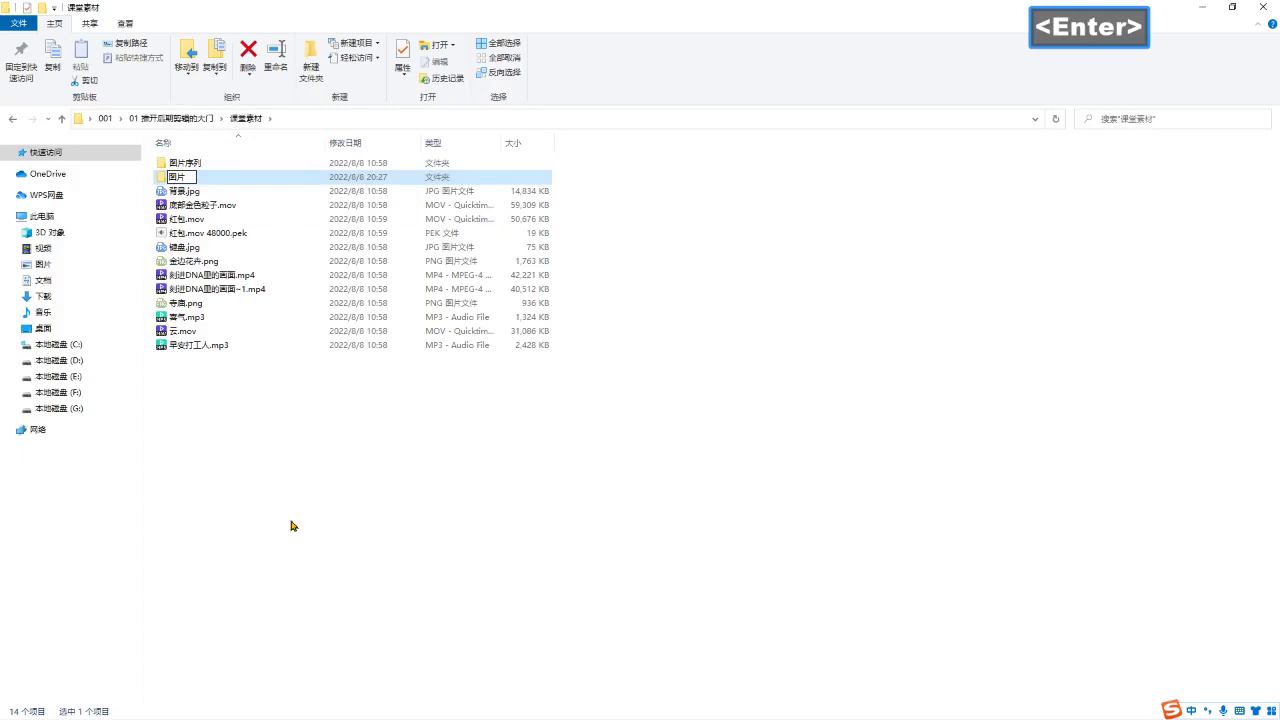
click(276, 464)
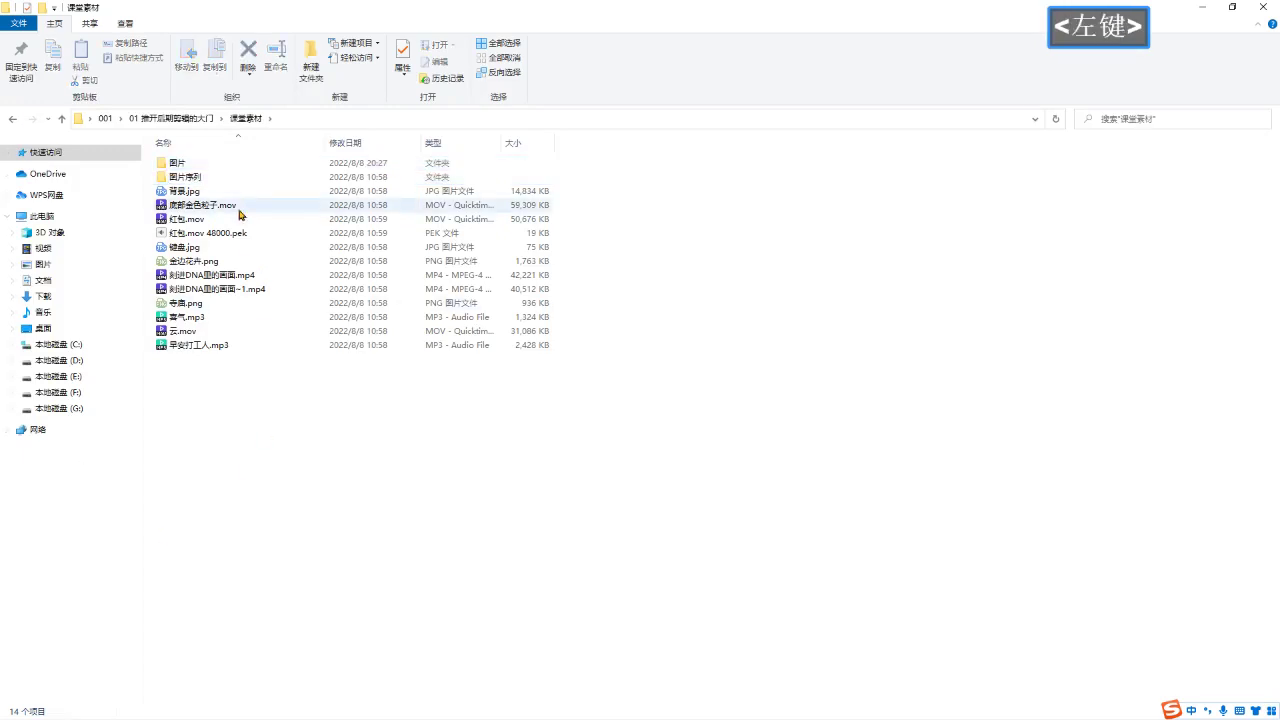
Frame the magnified folder and file list, including the new 图片 folder, with a red annotation rectangle, and clear it.
click(222, 197)
drag(102, 130, 386, 357)
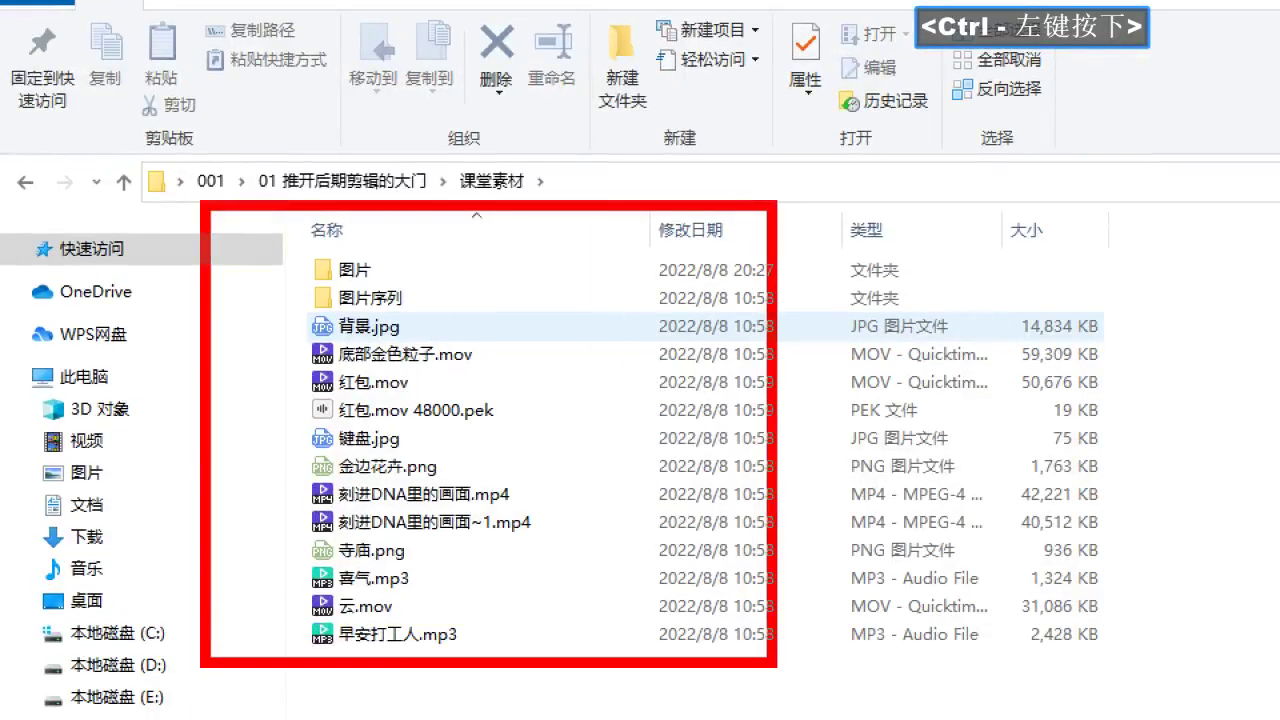
key(Escape)
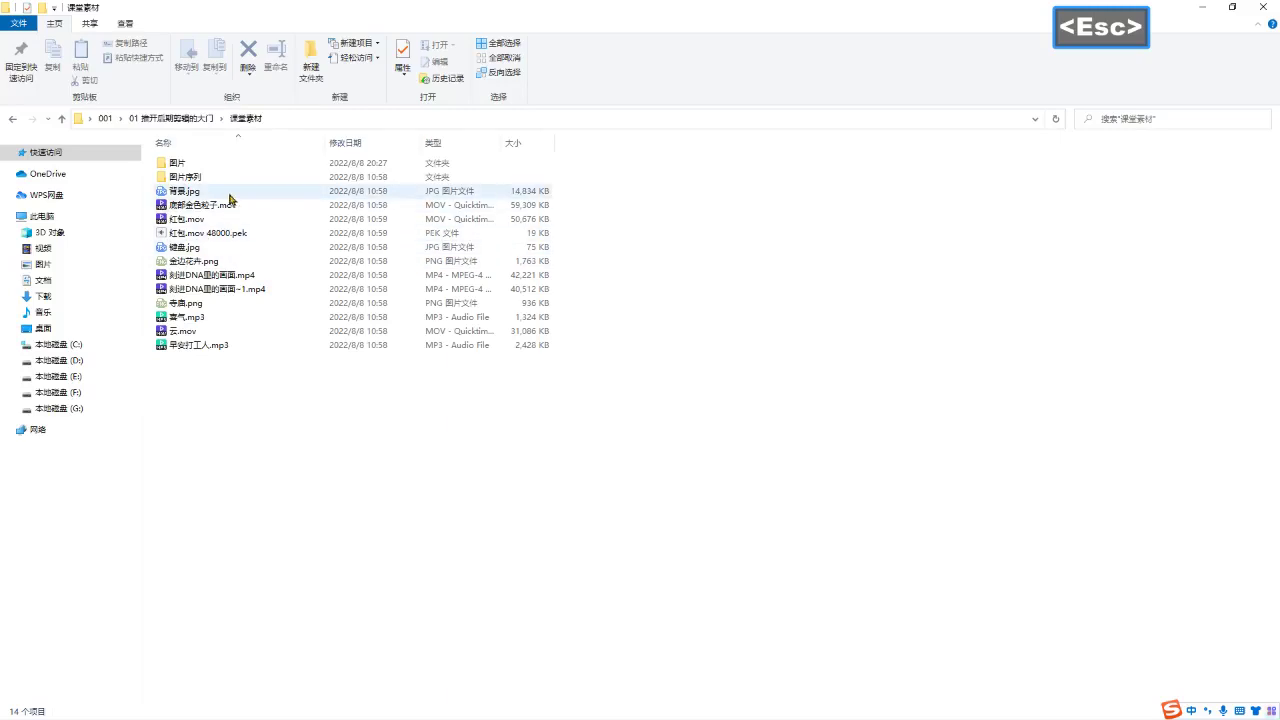
Select the image files 背景.jpg and 键盘.jpg together in the 课堂素材 folder.
click(229, 195)
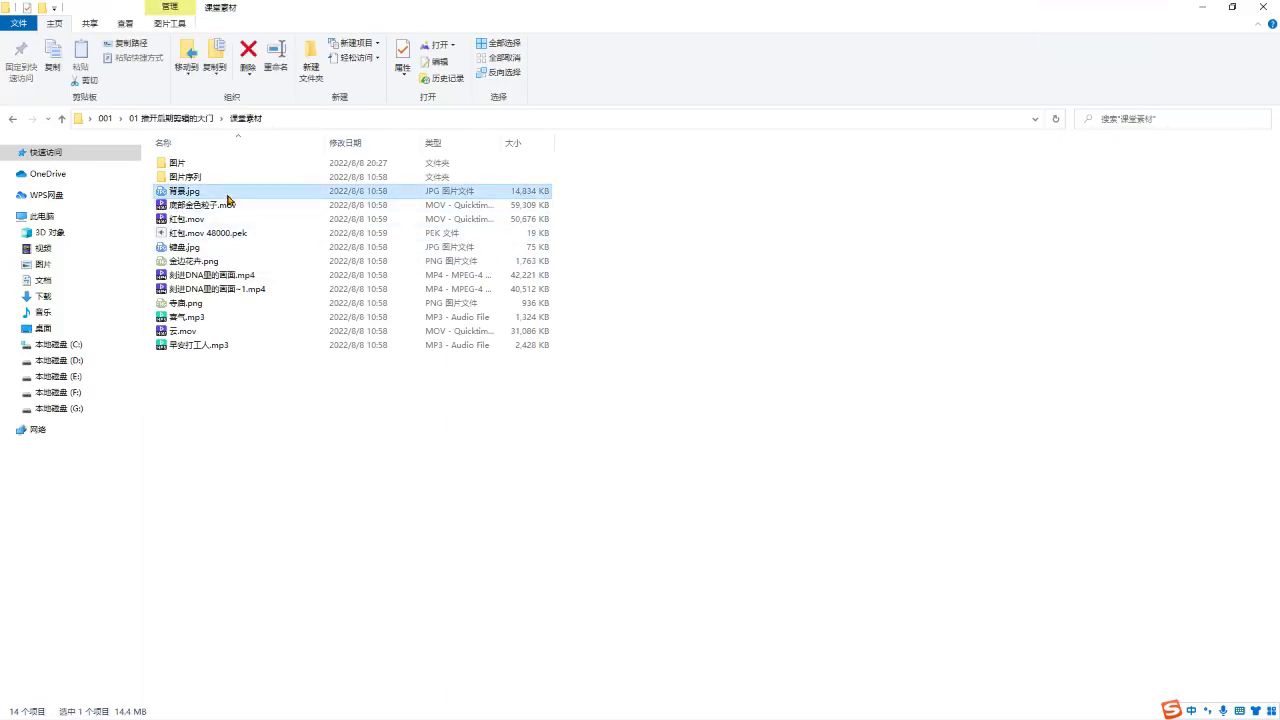
ctrl+click(214, 248)
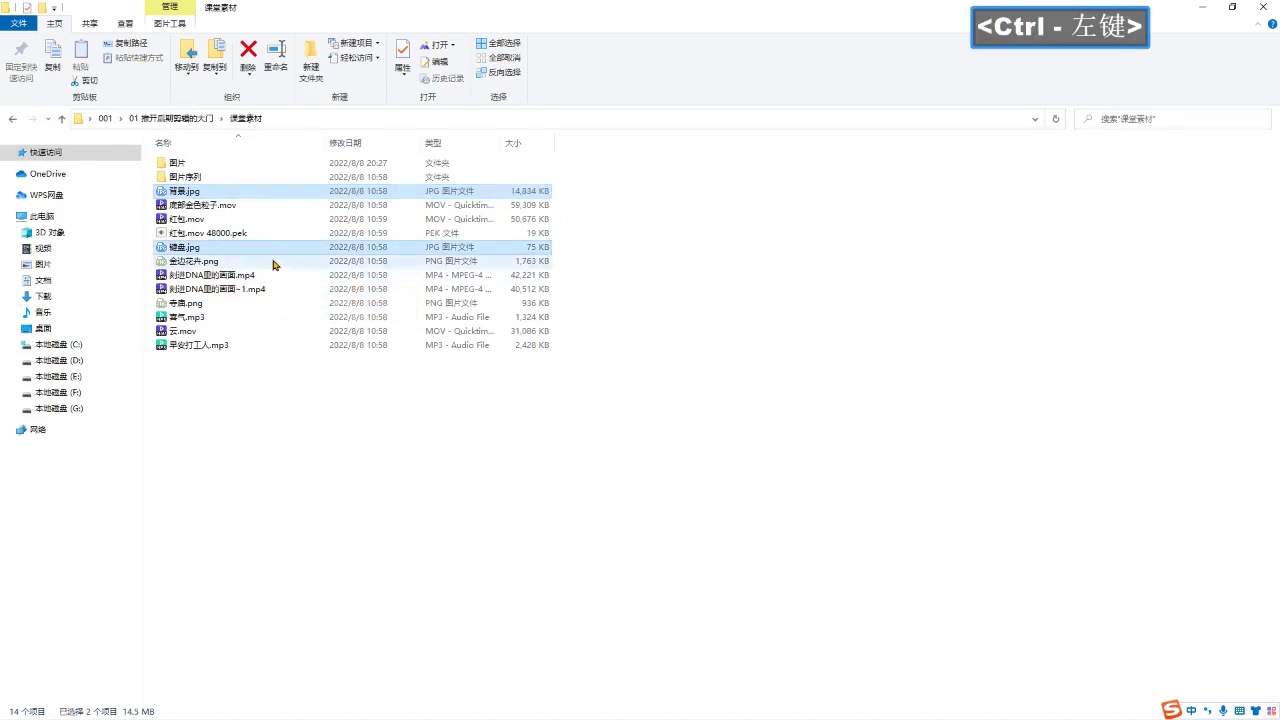
Move the four loose JPG and PNG images from the 课堂素材 folder into its 图片 subfolder, and return to 课堂素材.
ctrl+click(234, 263)
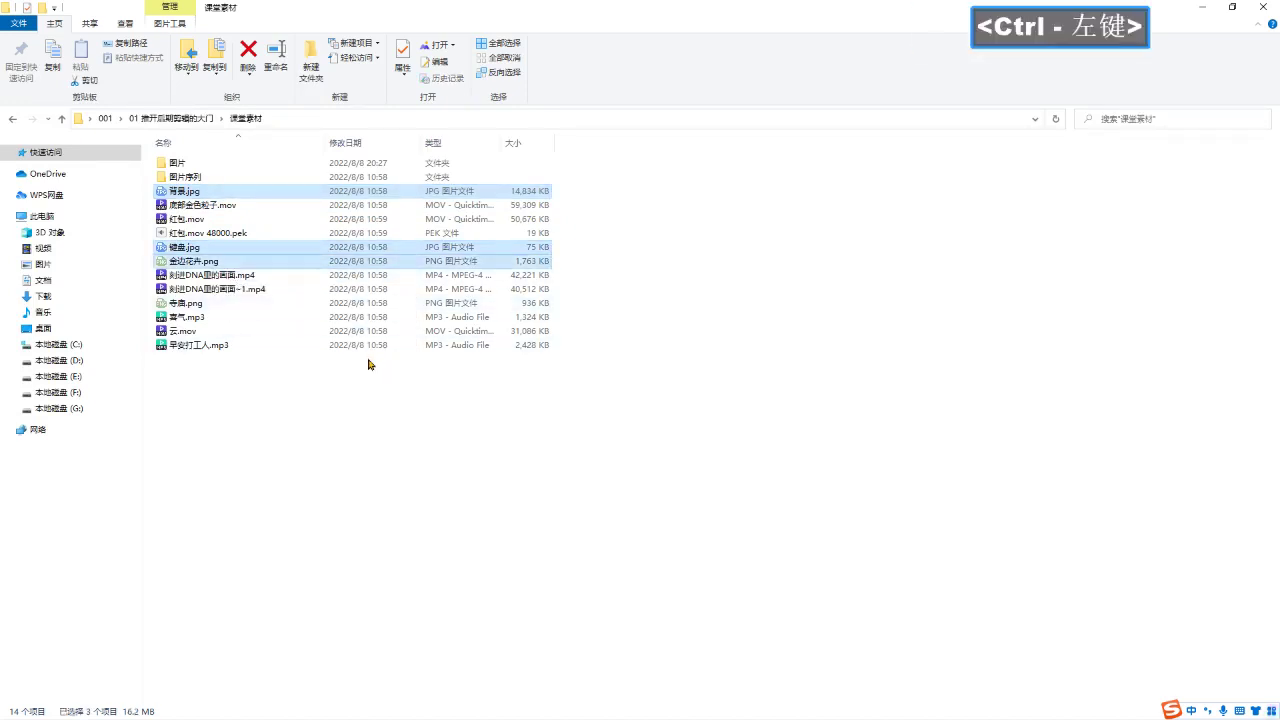
ctrl+click(236, 303)
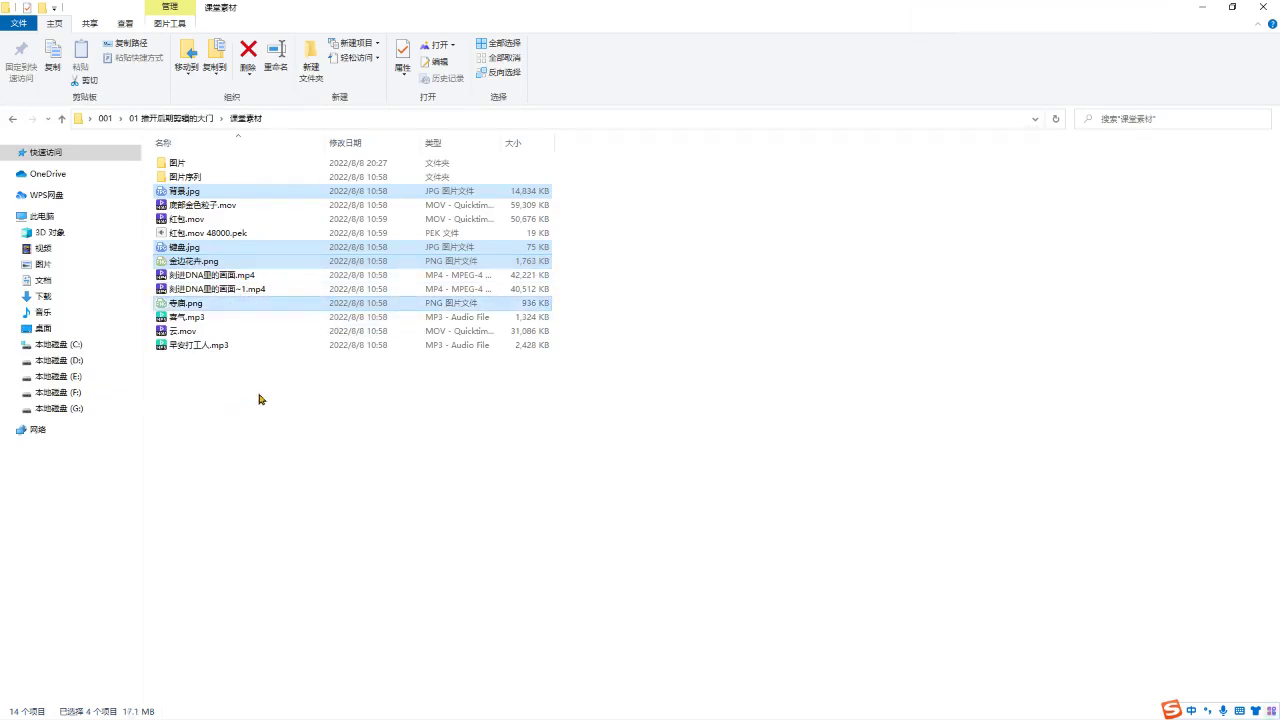
right_click(208, 190)
click(258, 628)
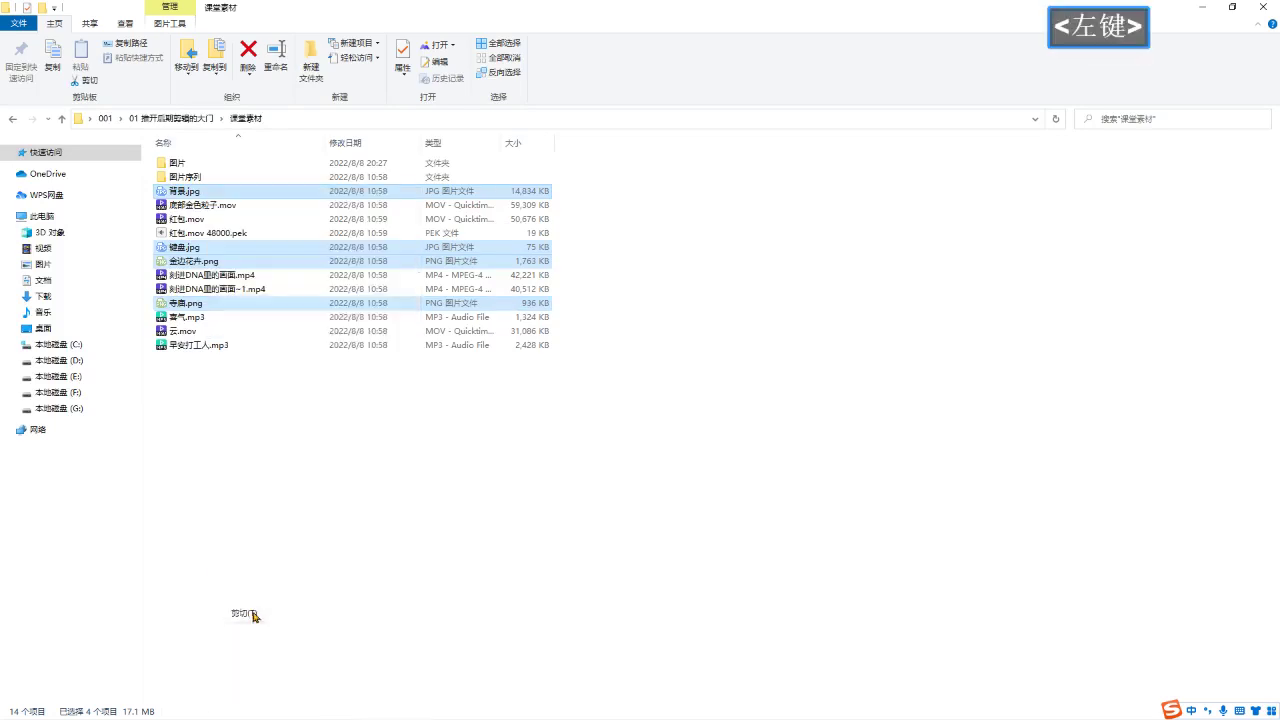
double_click(208, 166)
right_click(280, 291)
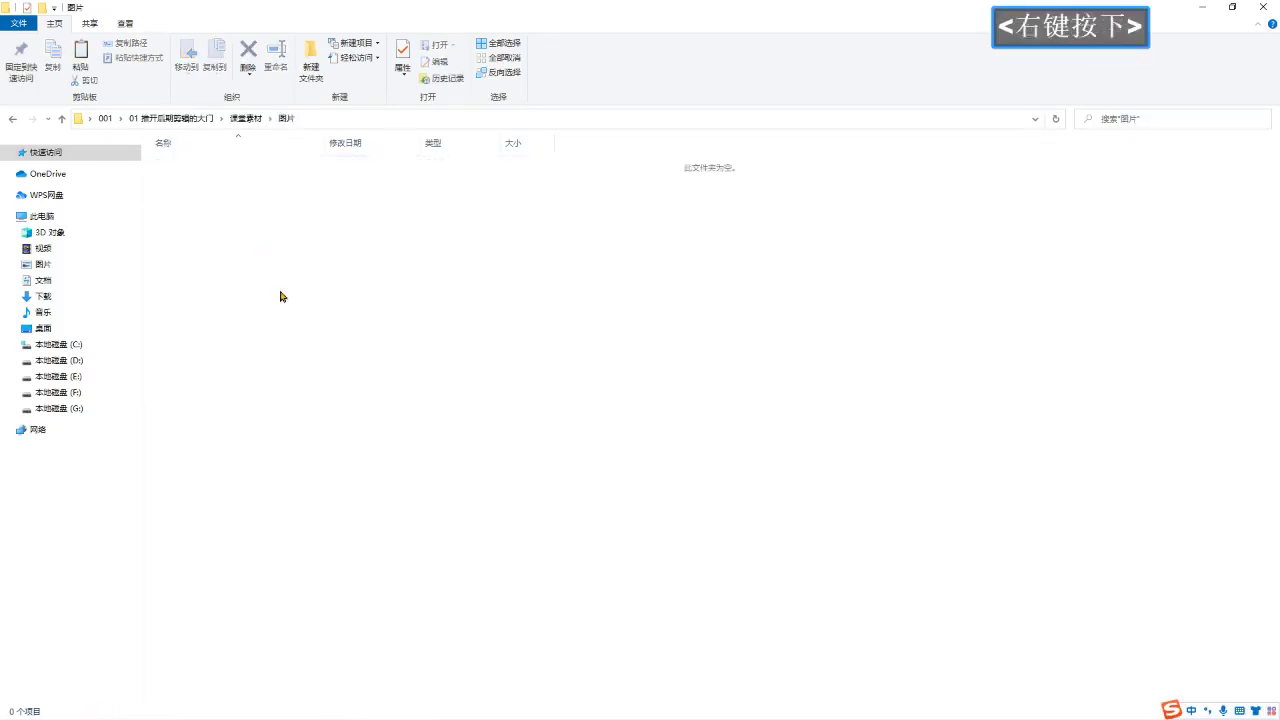
click(320, 398)
click(316, 469)
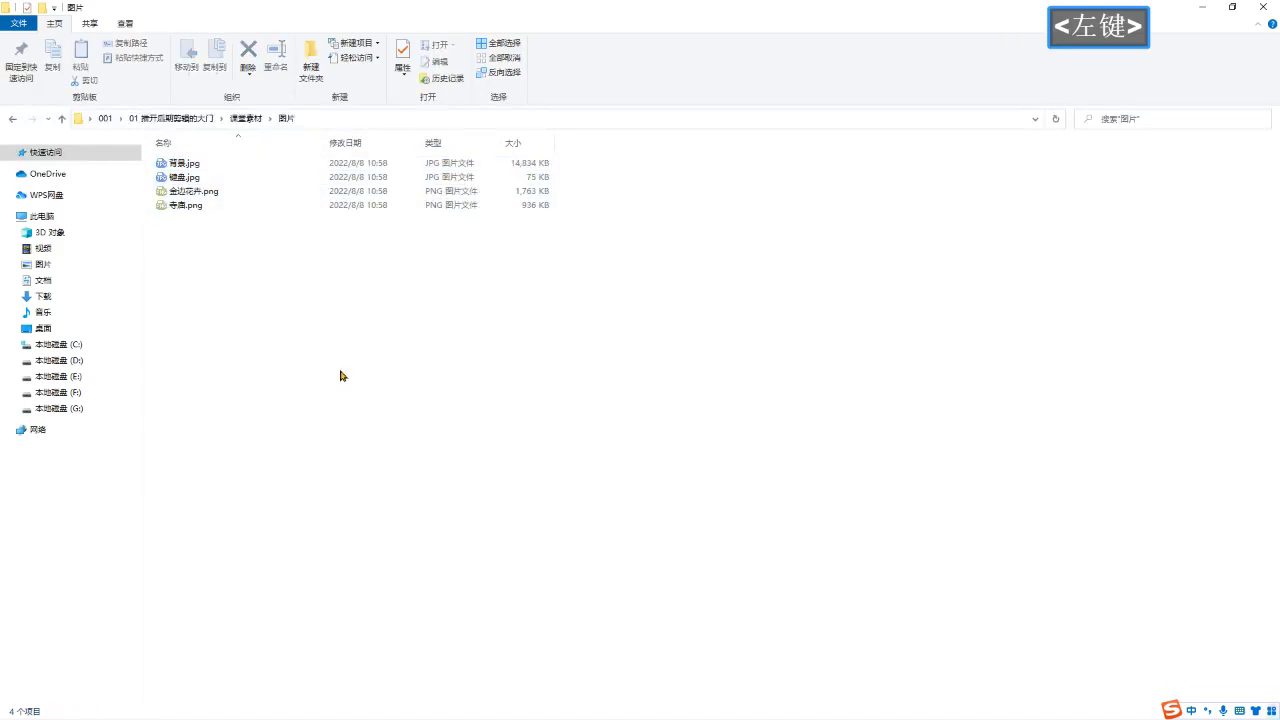
key(BackSpace)
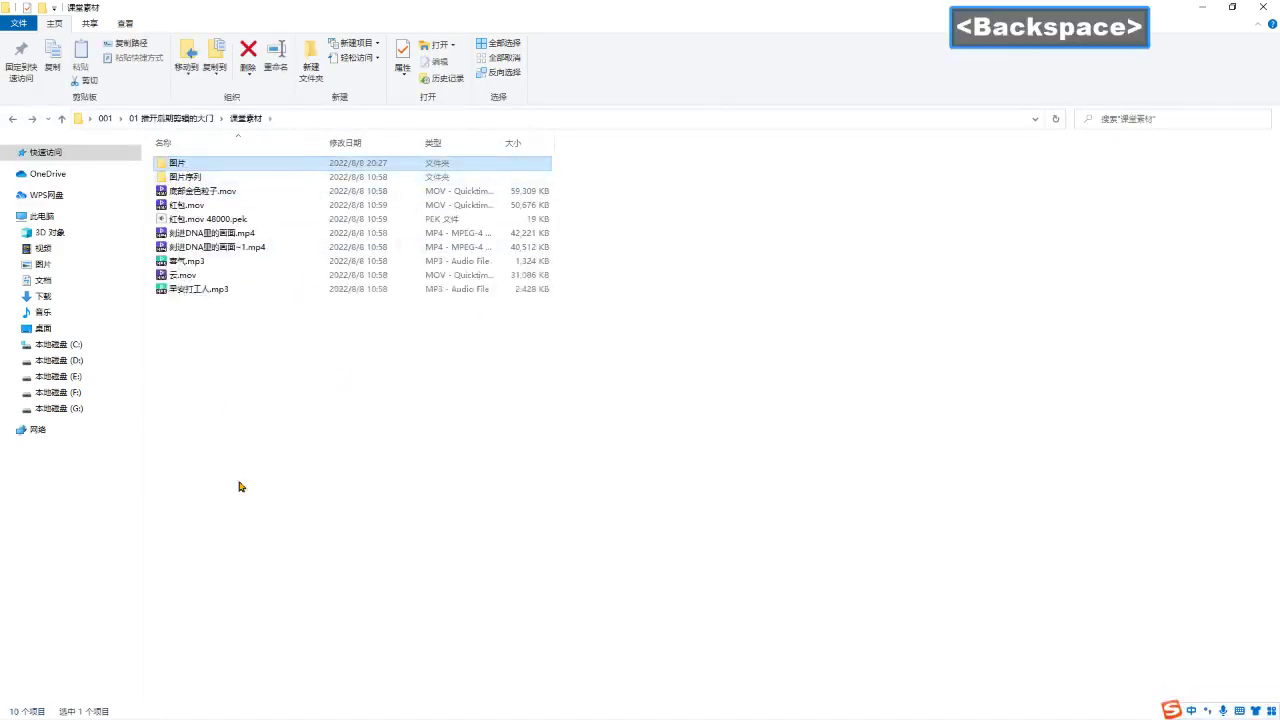
Create a new subfolder in the 课堂素材 folder, keeping the default name 新建文件夹.
click(236, 440)
right_click(240, 427)
mouse_move(316, 589)
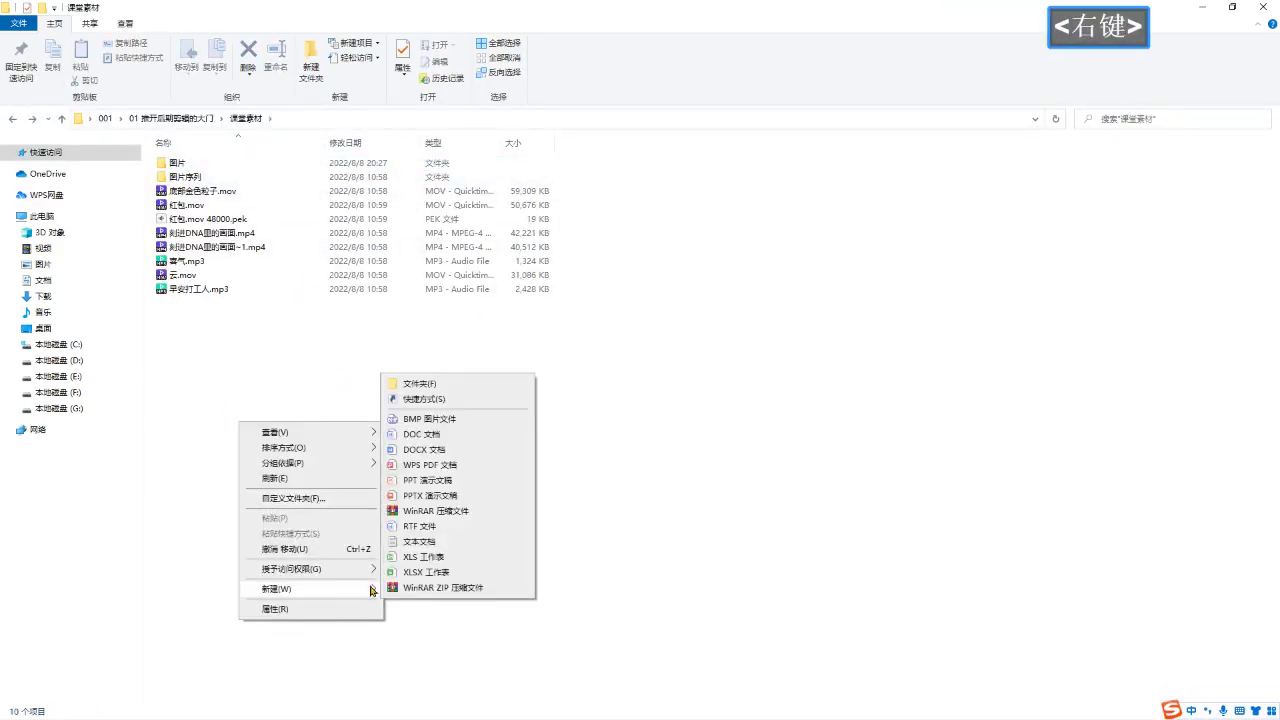
click(405, 389)
click(219, 397)
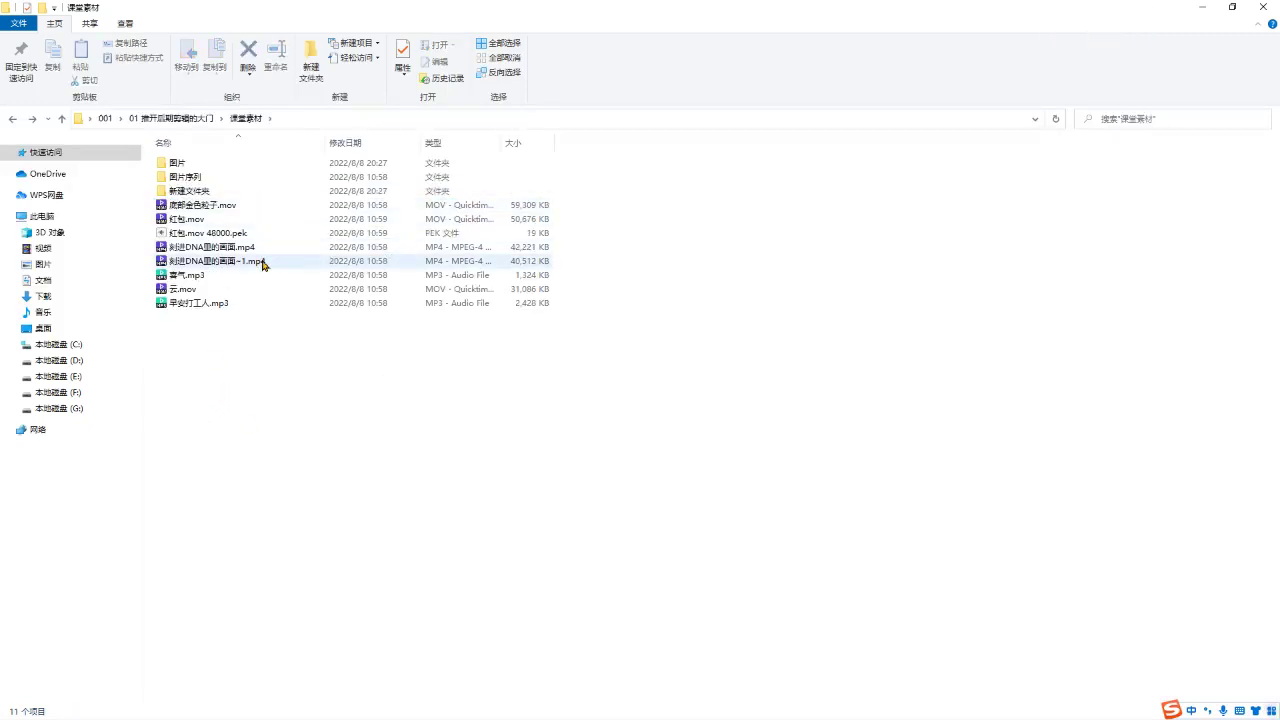
Move 底部金色粒子.mov, 红包.mov and the two 刻进DNA里的画面 MP4 files into 新建文件夹, and return to 课堂素材.
click(263, 261)
ctrl+click(240, 247)
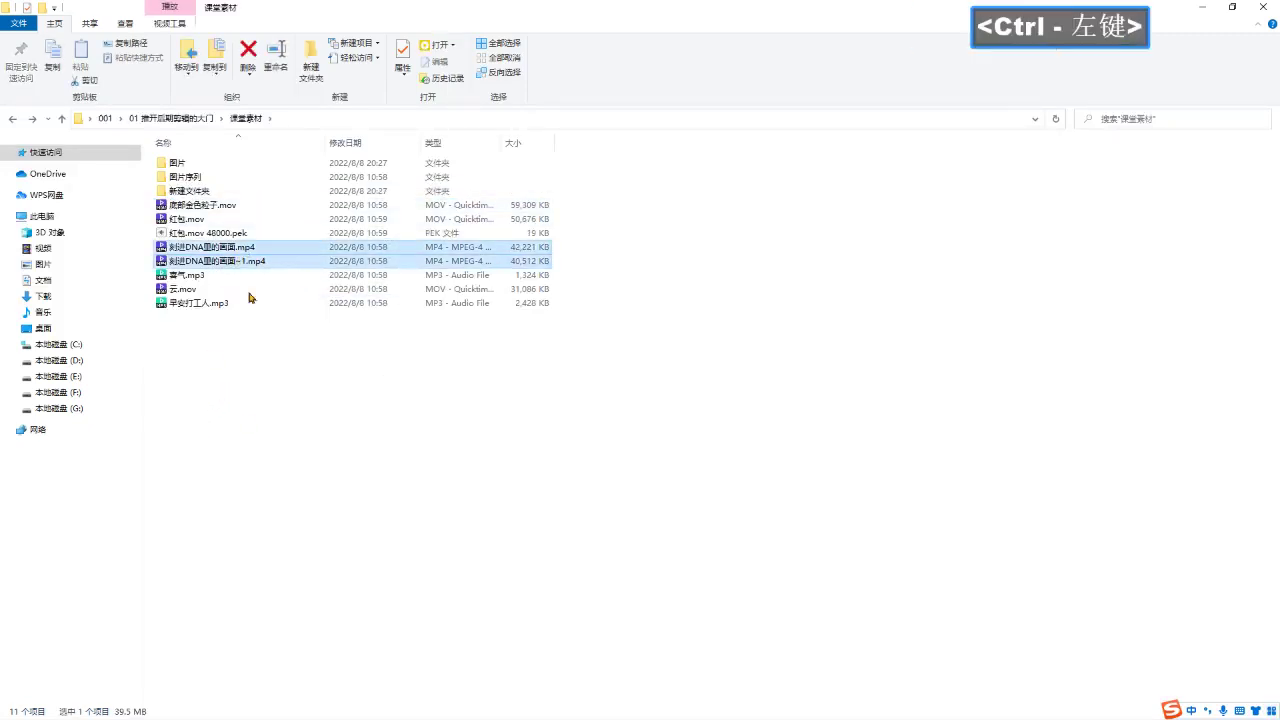
ctrl+click(240, 206)
ctrl+click(226, 219)
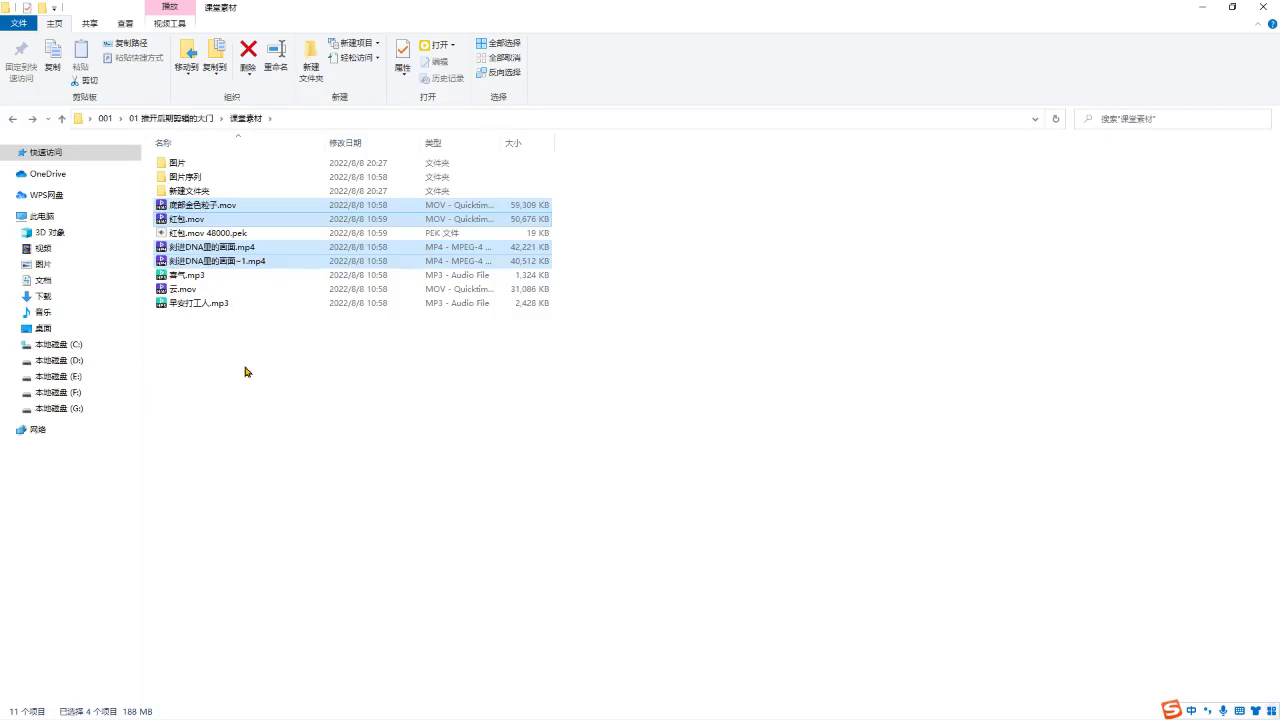
key(ctrl+x)
double_click(205, 190)
right_click(298, 272)
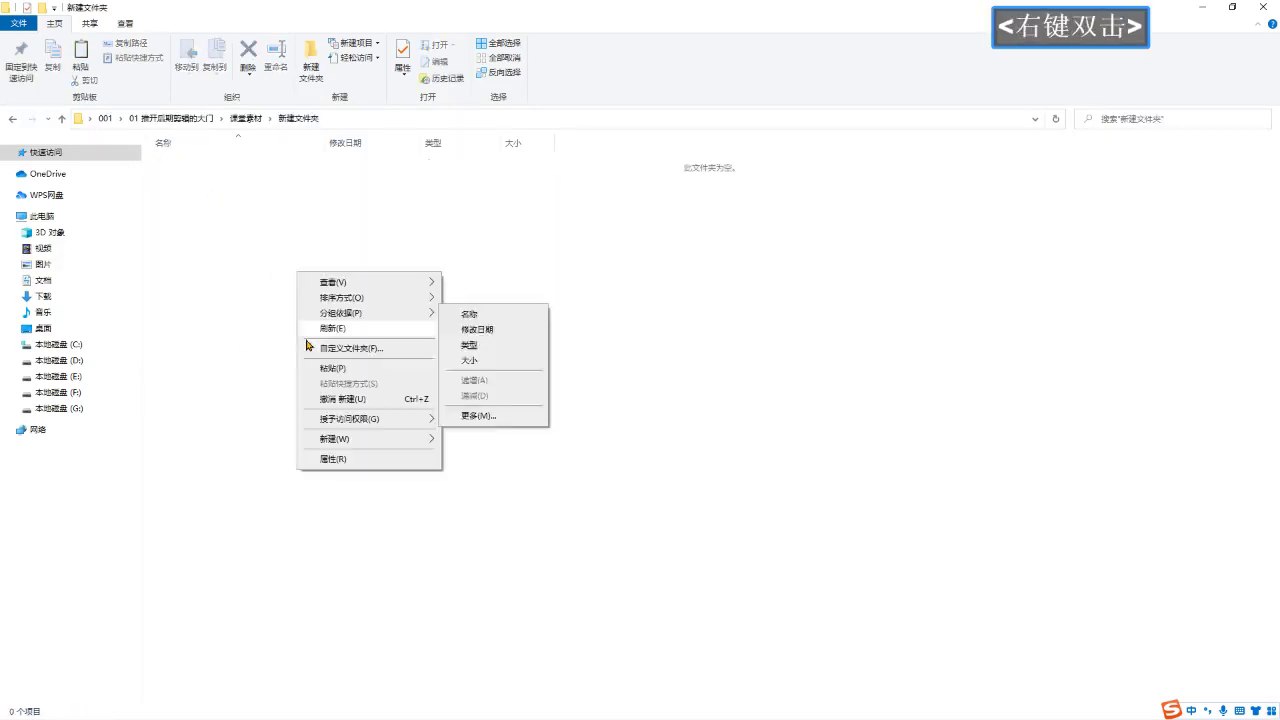
click(322, 368)
key(BackSpace)
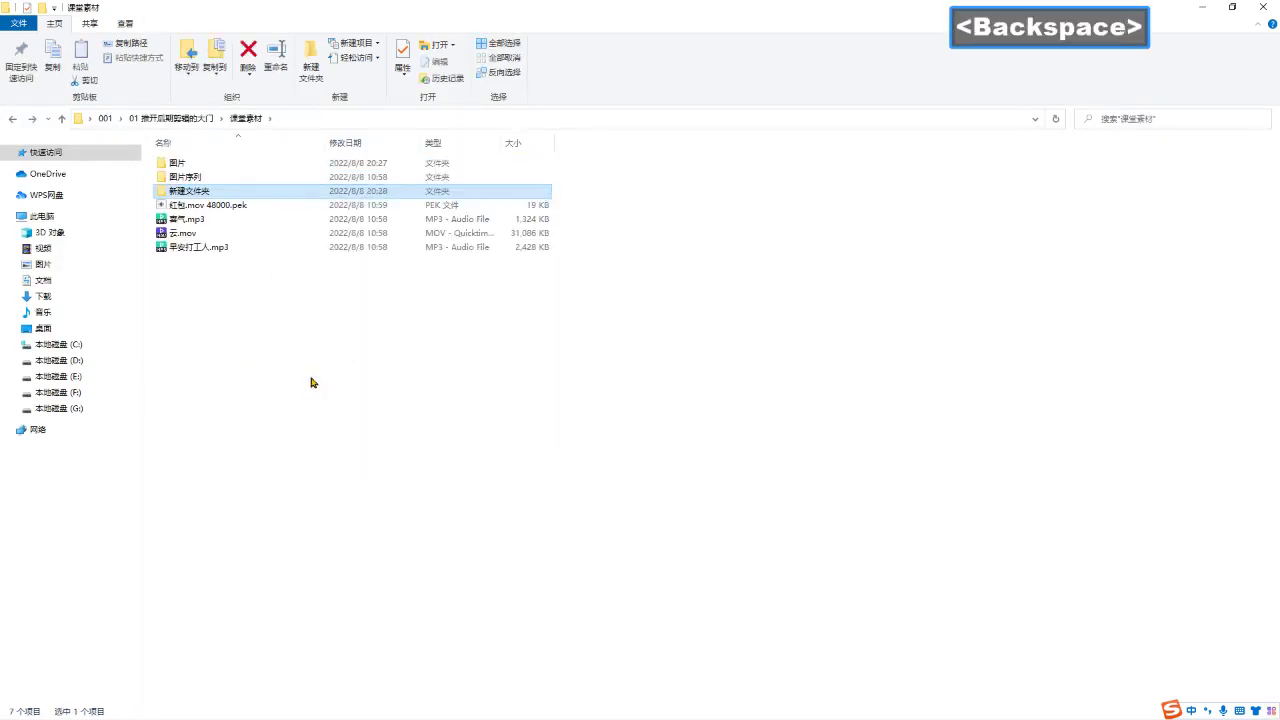
Rename the folder 新建文件夹 as 视频.
key(F2)
text(shipi)
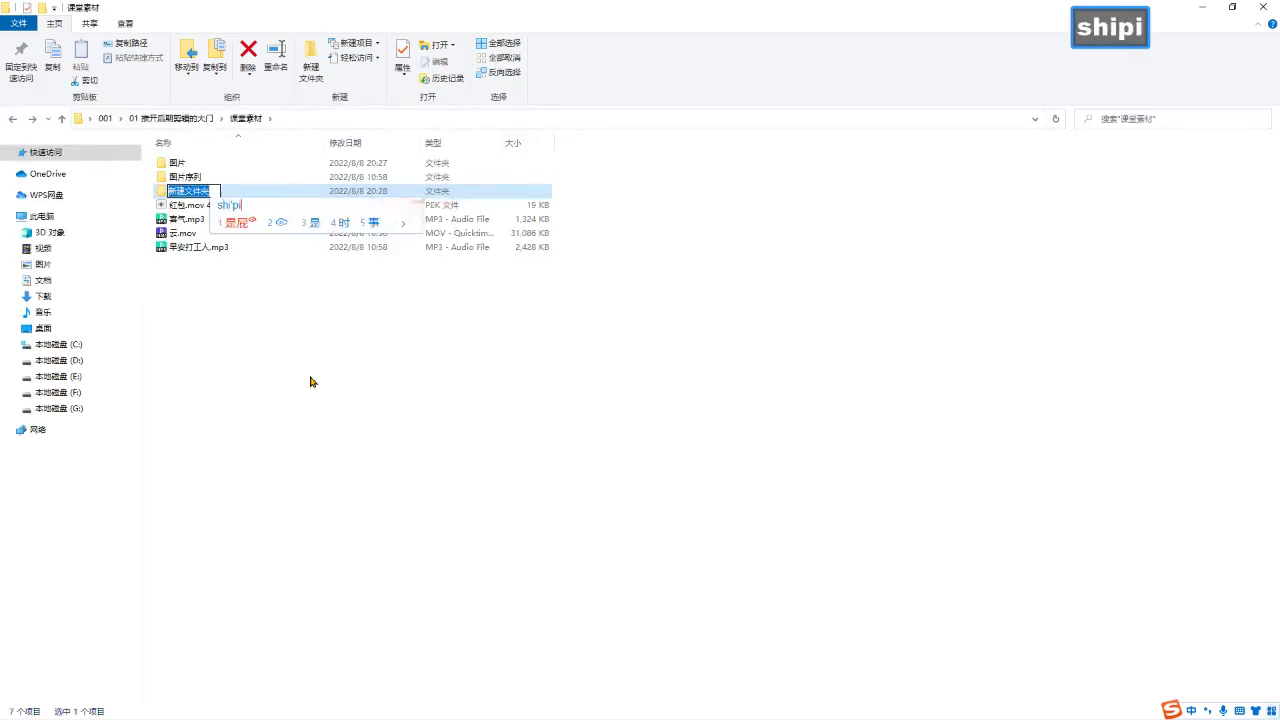
key(space)
key(Return)
click(260, 373)
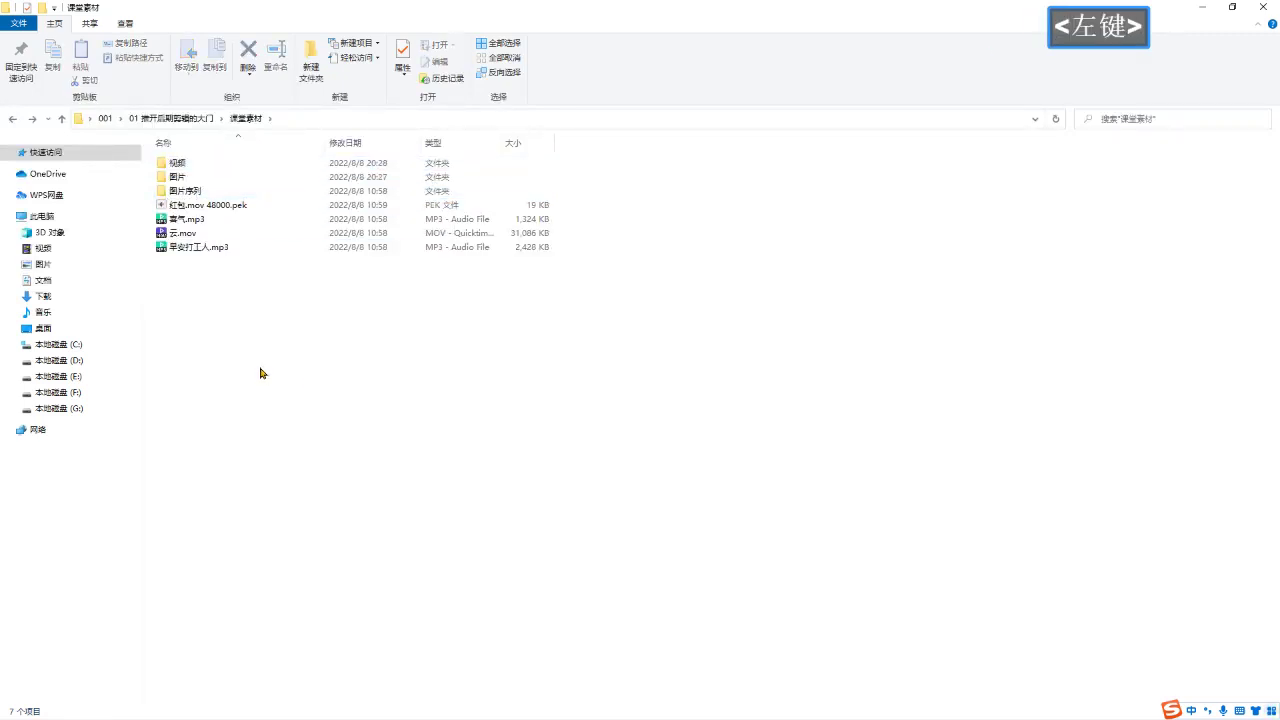
Move the remaining video 云.mov into the 视频 folder, and return to the 课堂素材 folder.
click(186, 236)
key(ctrl+x)
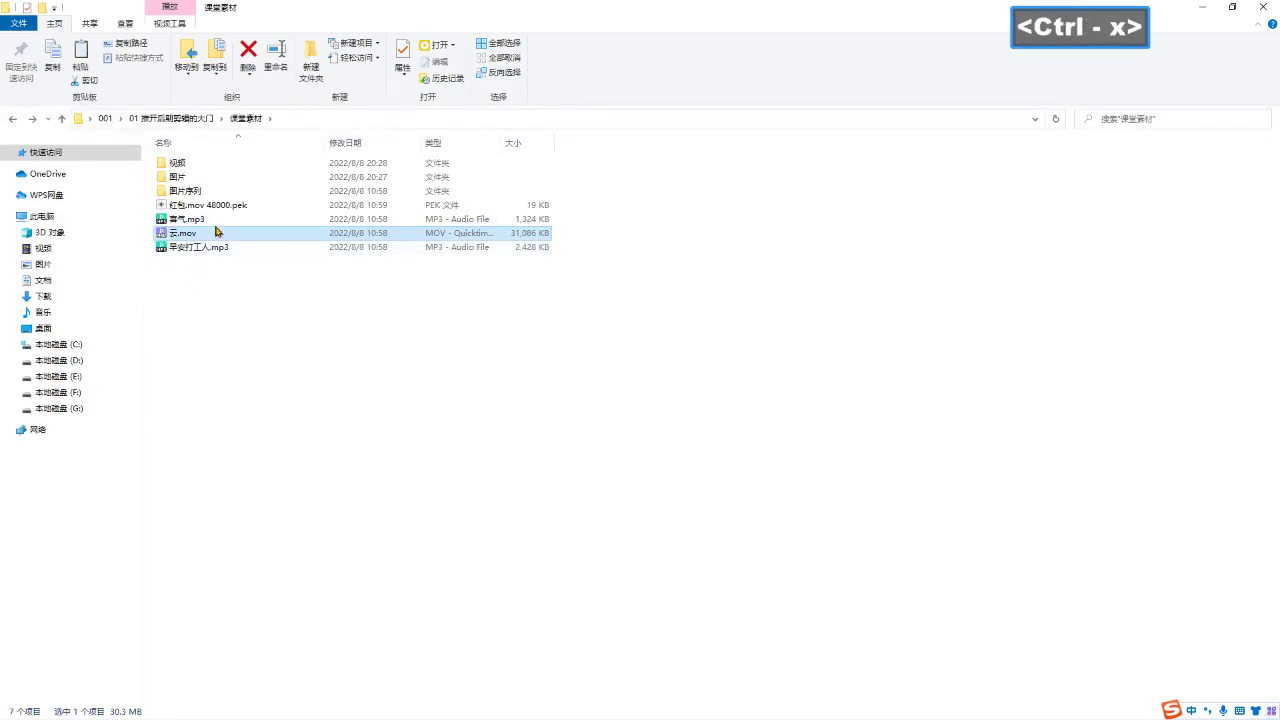
double_click(177, 163)
right_click(307, 398)
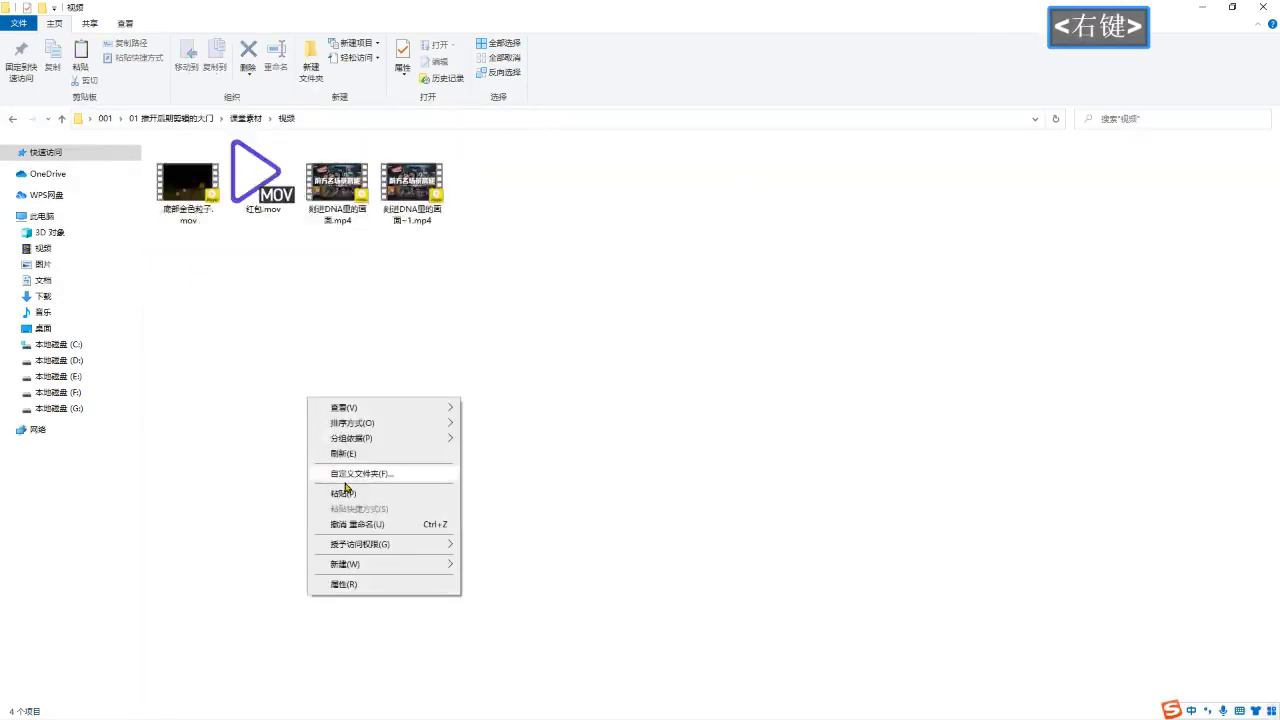
click(337, 490)
click(304, 402)
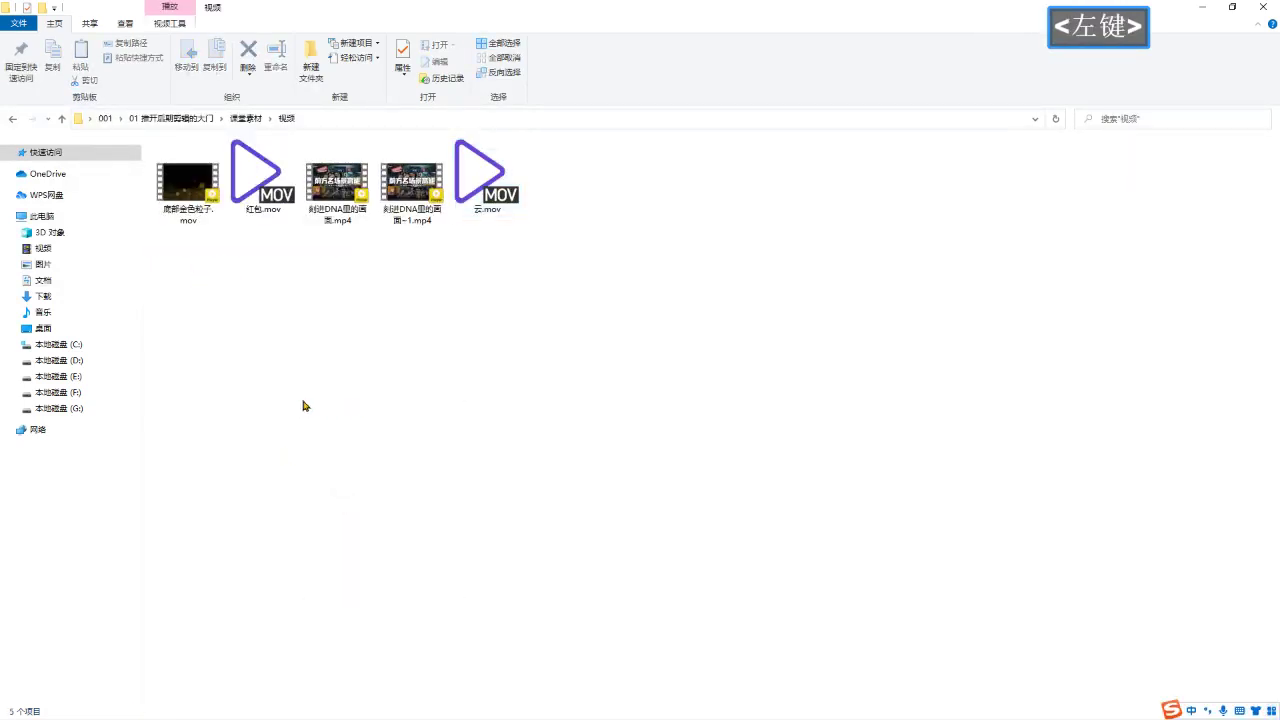
key(BackSpace)
click(241, 350)
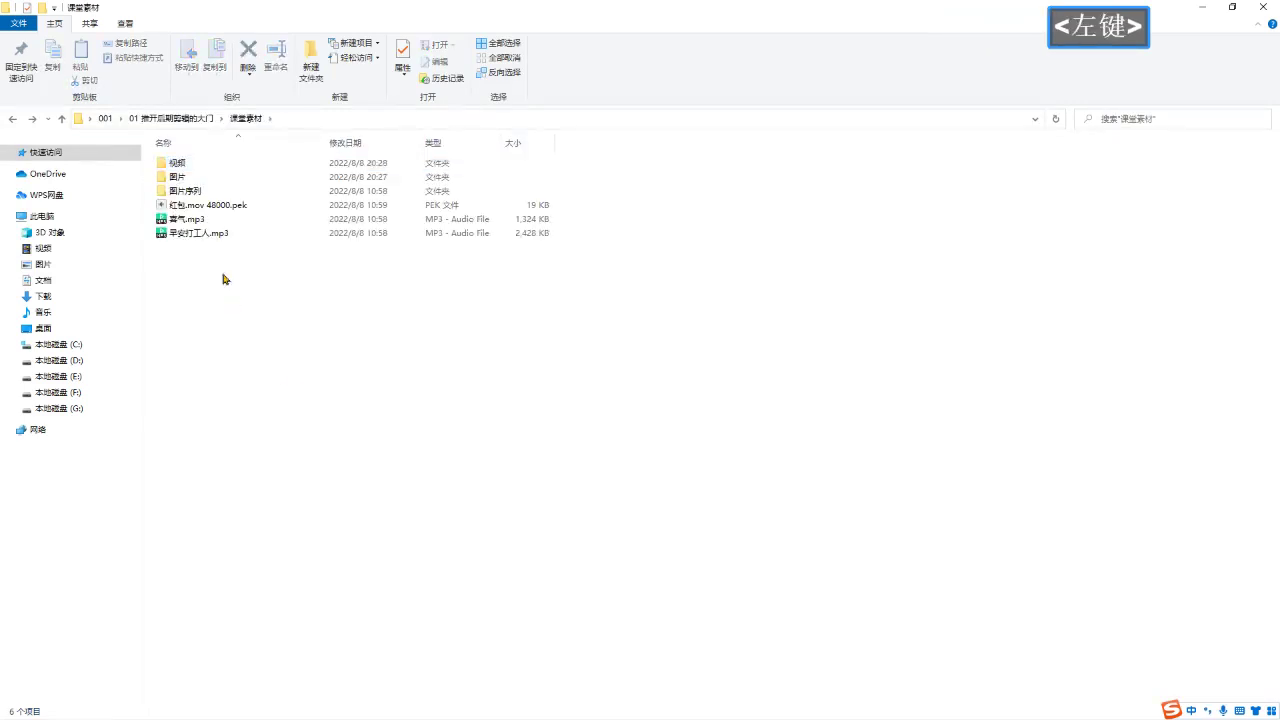
Delete the file 红包.mov 48000.pek from the 课堂素材 folder.
click(251, 211)
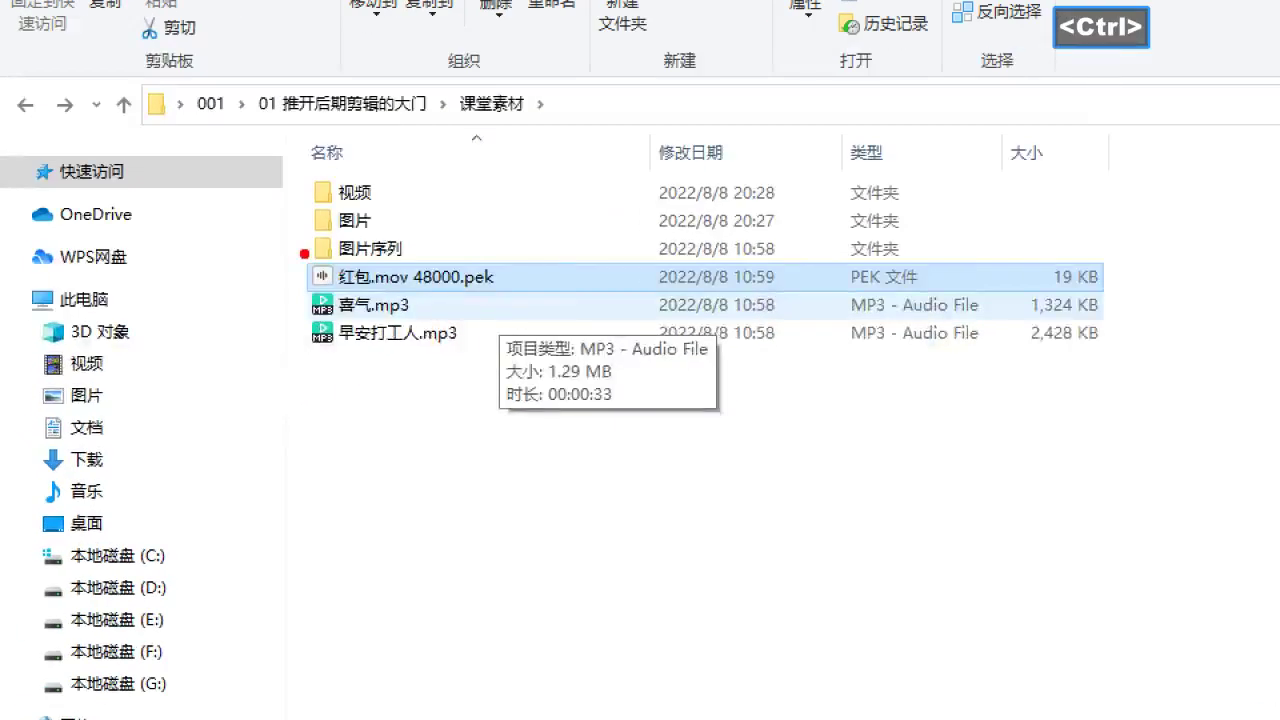
ctrl+click(373, 305)
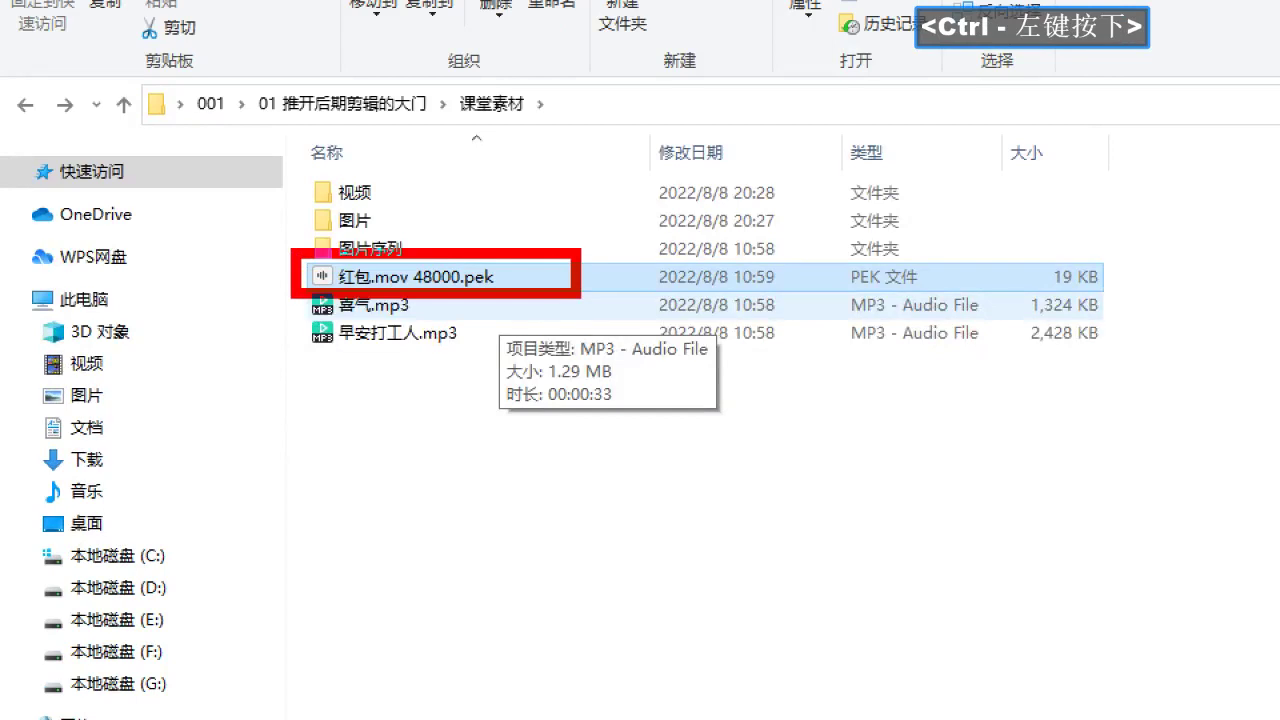
key(Escape)
click(493, 284)
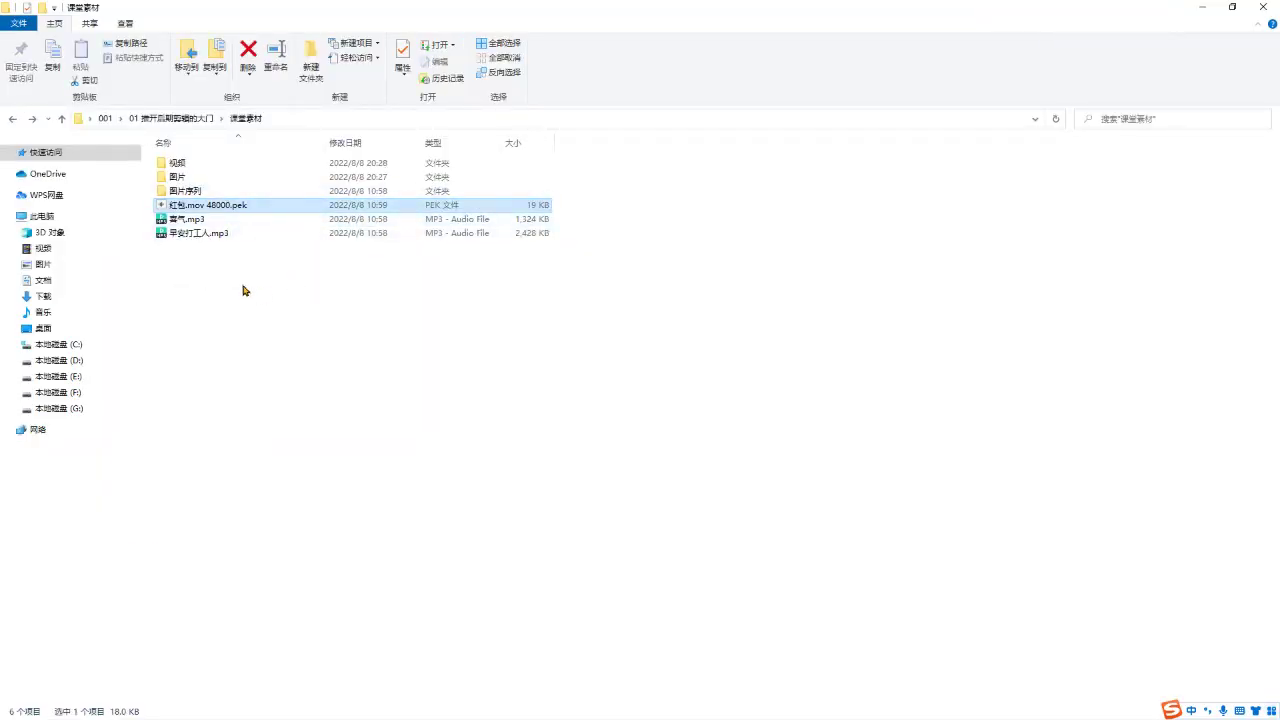
double_click(240, 207)
key(Delete)
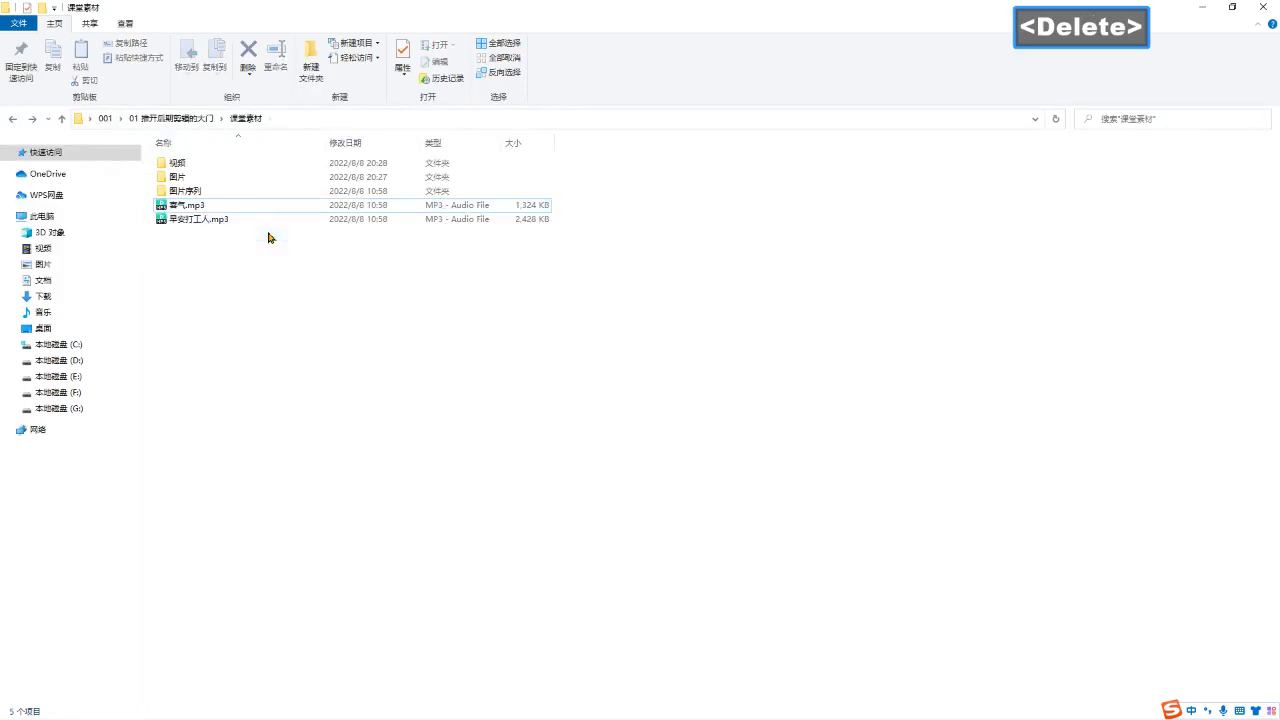
click(267, 295)
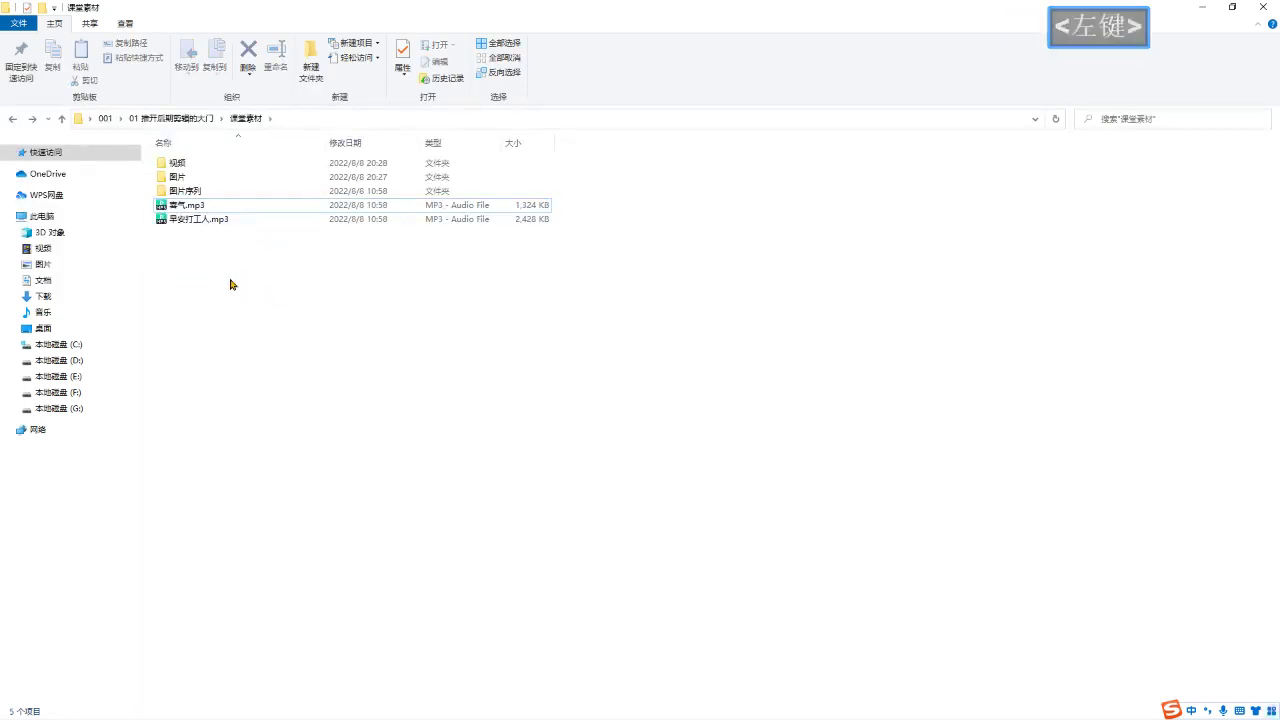
Cut 喜气.mp3 and 早安打工人.mp3, and create a new folder named 音频 in 课堂素材.
drag(283, 267, 169, 208)
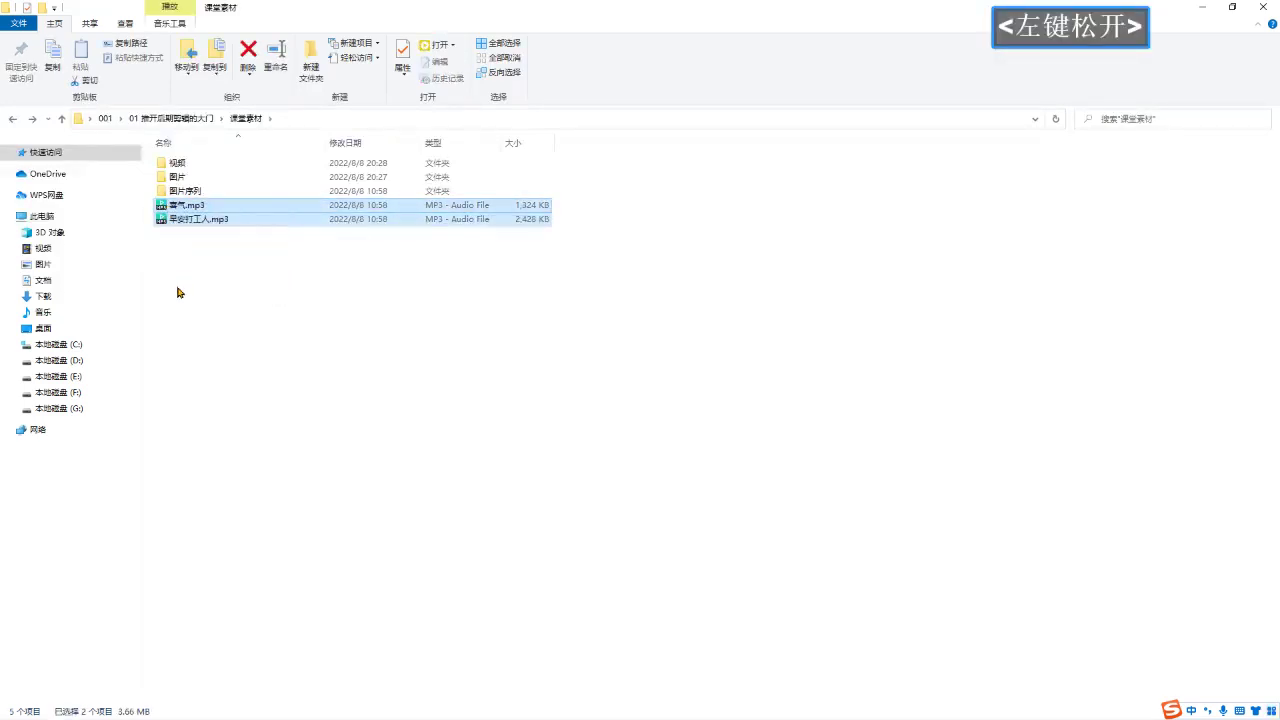
key(ctrl+x)
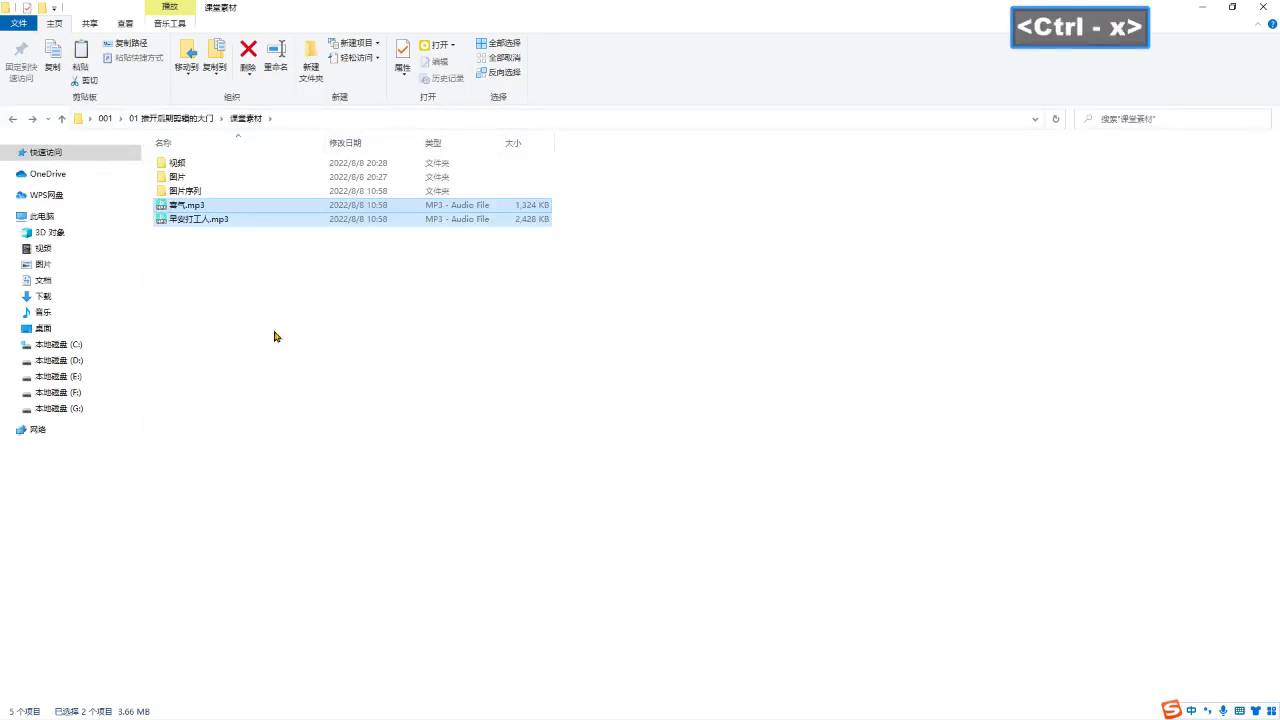
click(280, 336)
key(ctrl+shift+n)
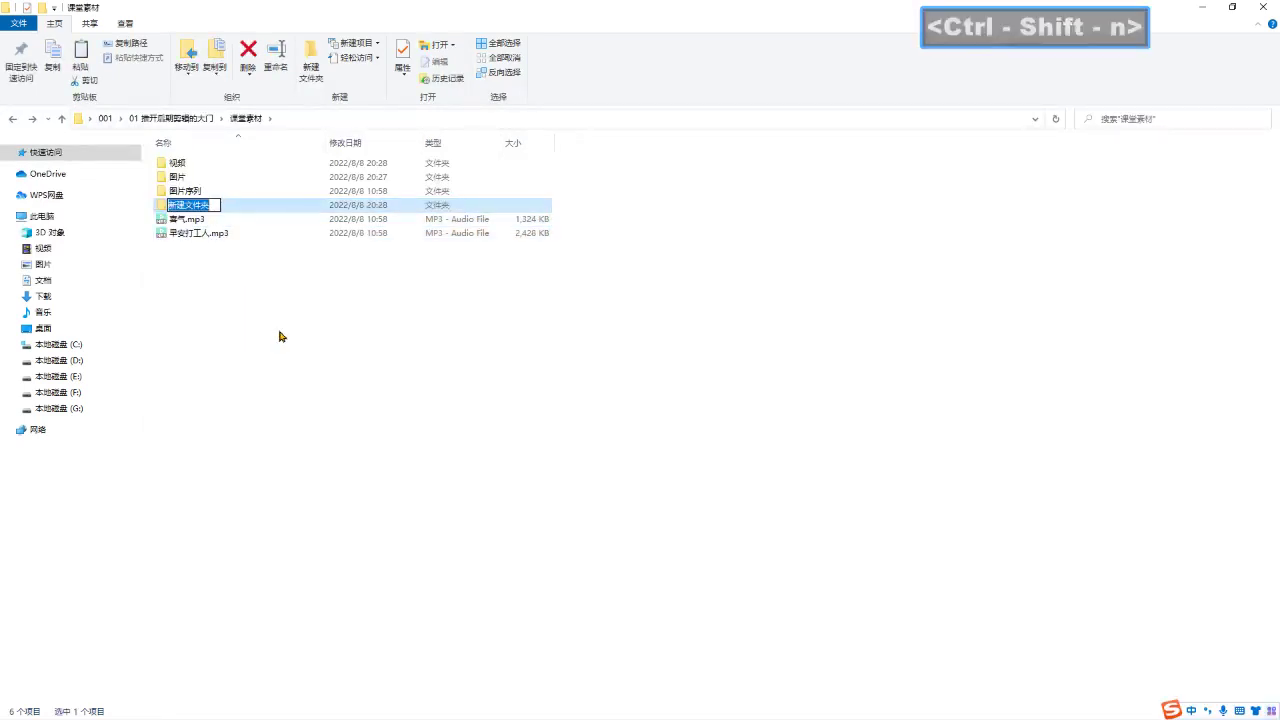
text(yin)
text(pin)
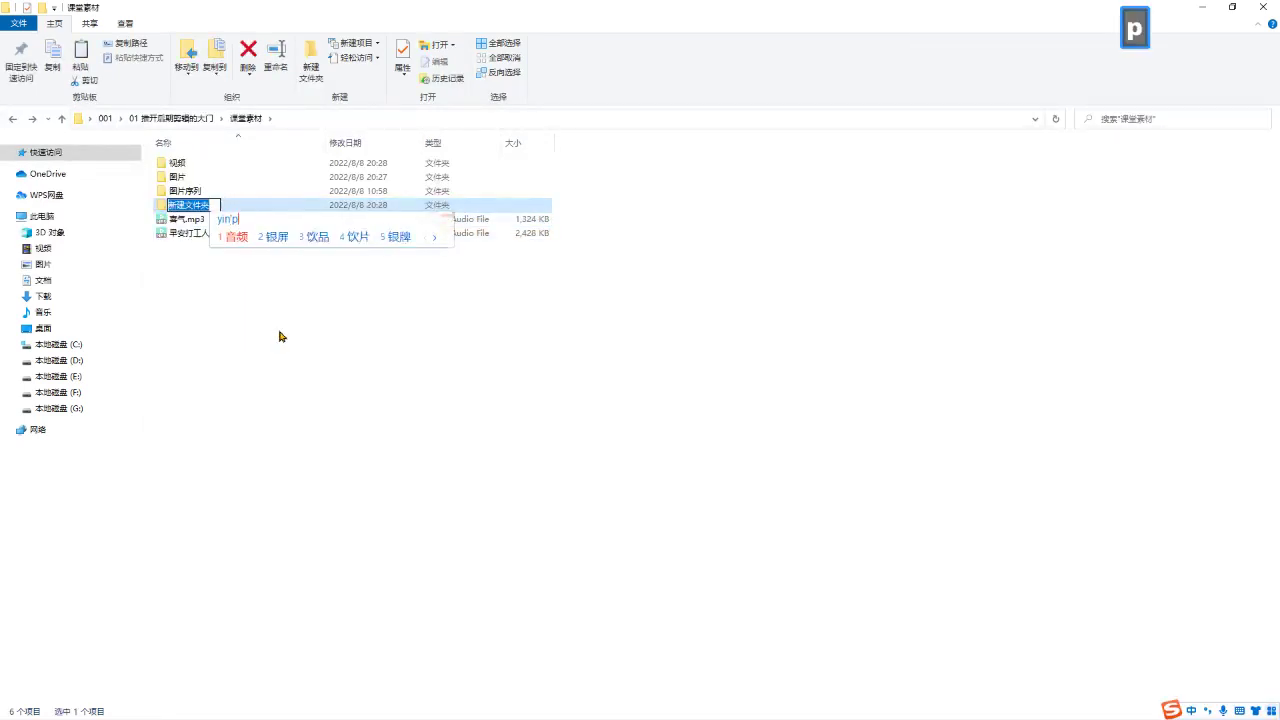
key(space)
key(Return)
click(281, 336)
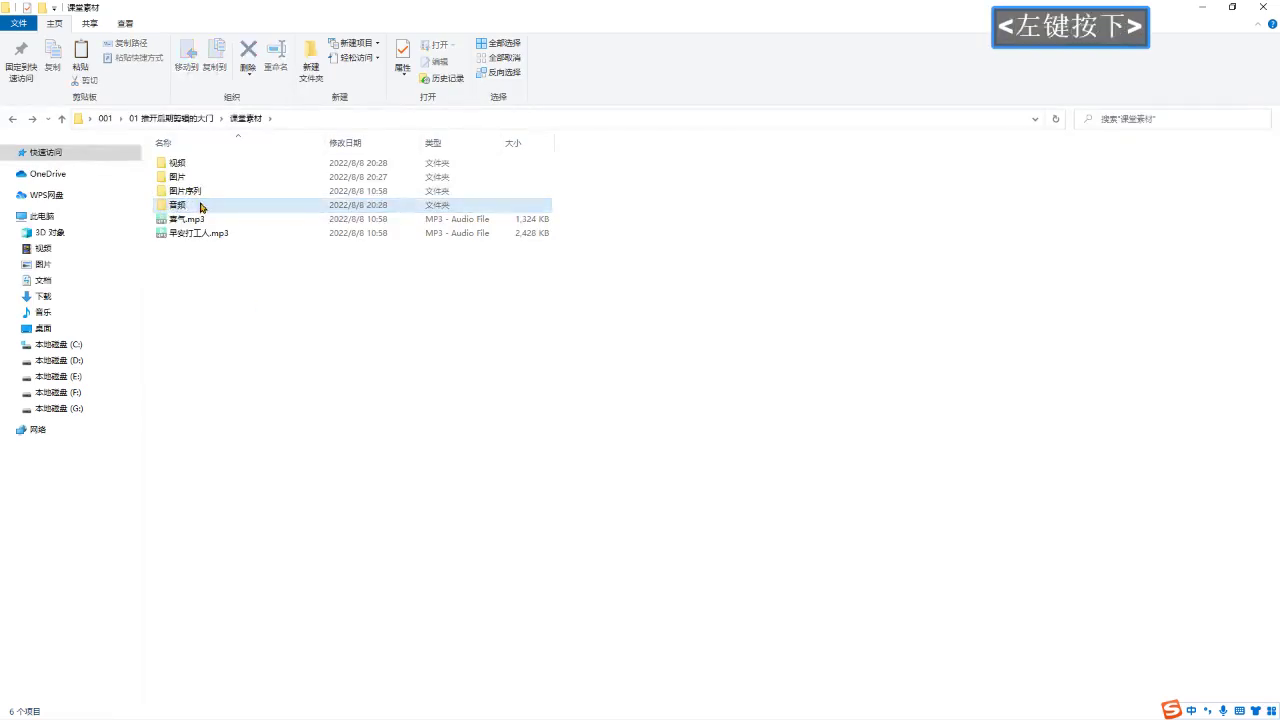
Paste the two cut MP3 files into the 音频 folder, and return to the 课堂素材 folder.
double_click(245, 204)
key(ctrl+v)
click(273, 327)
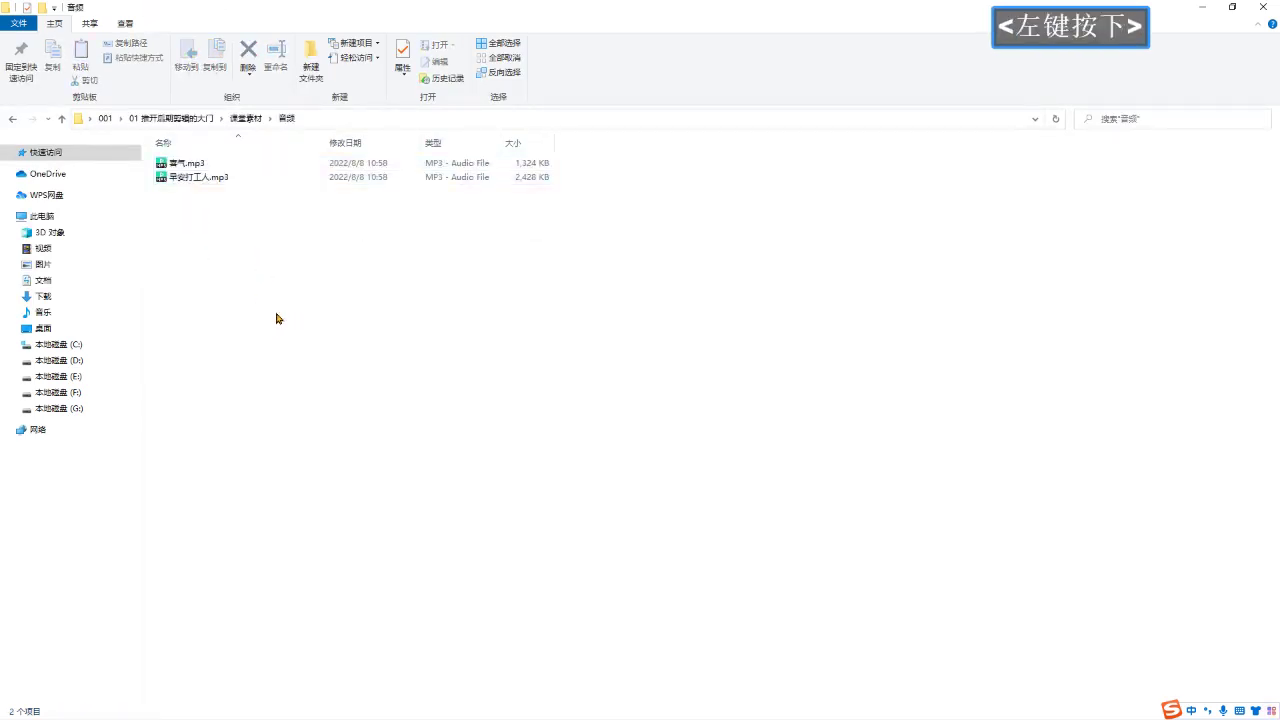
key(BackSpace)
click(451, 297)
drag(487, 311, 245, 162)
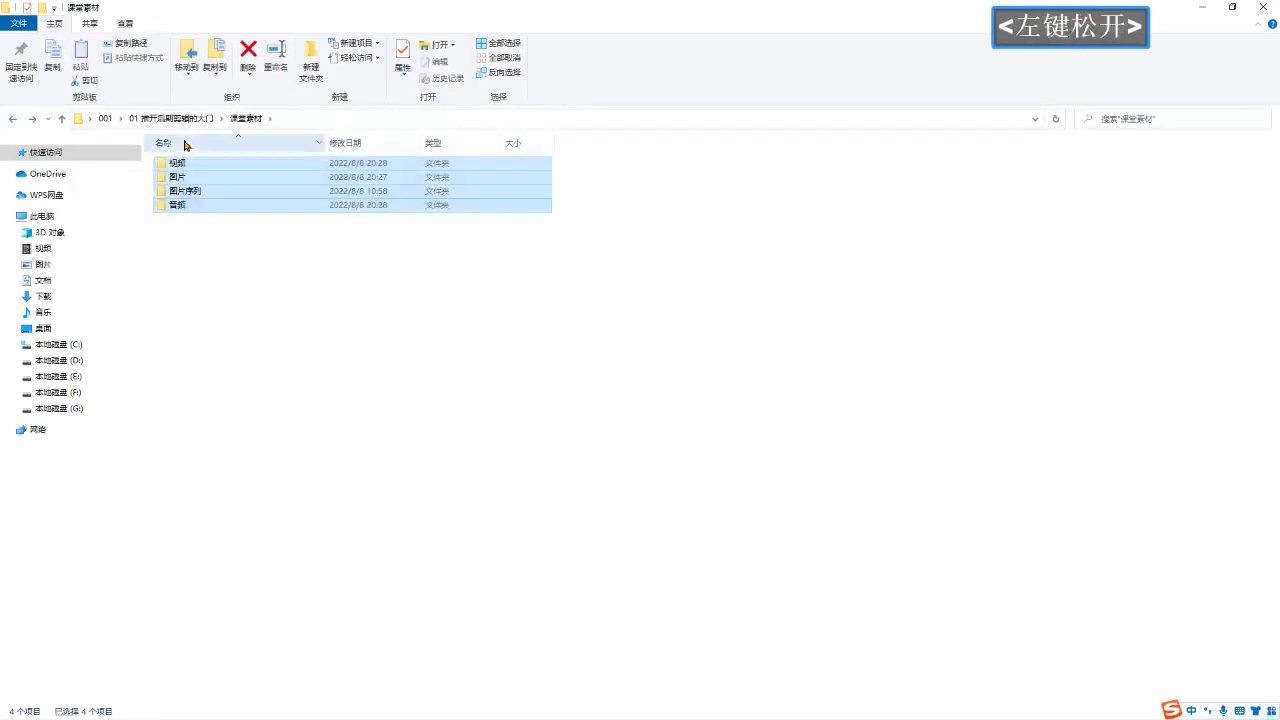
drag(403, 231, 403, 231)
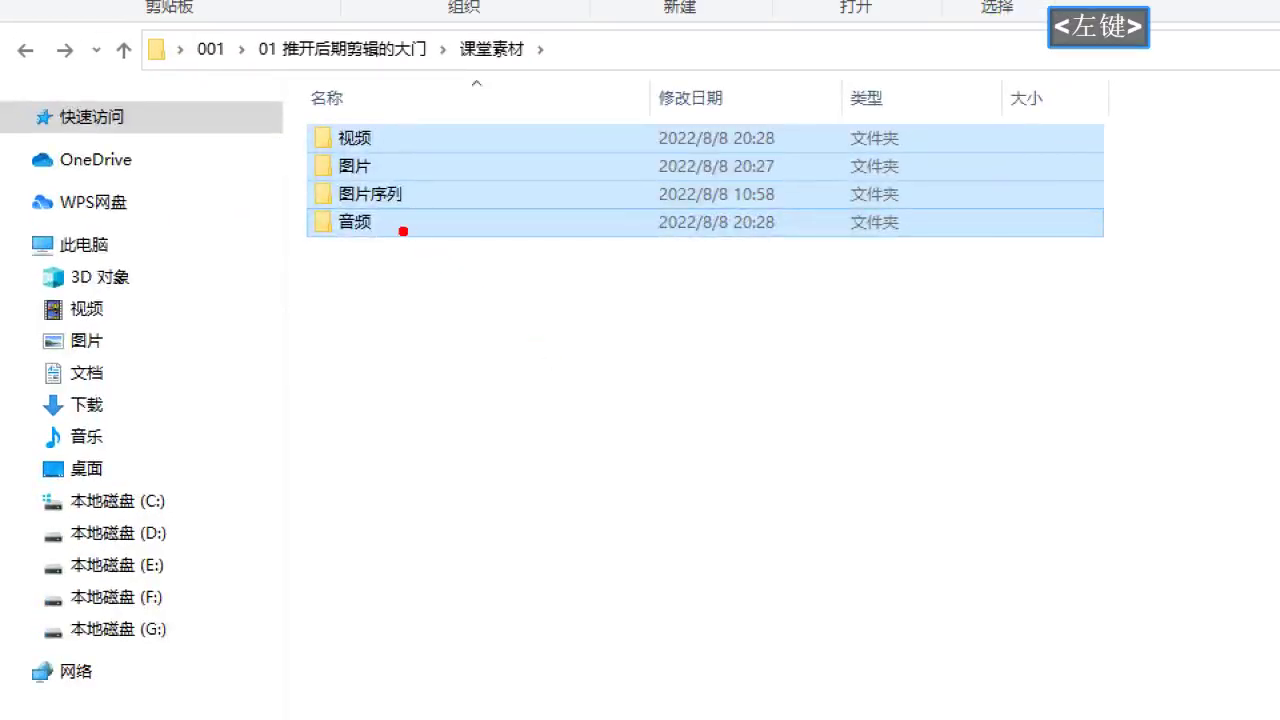
key(Escape)
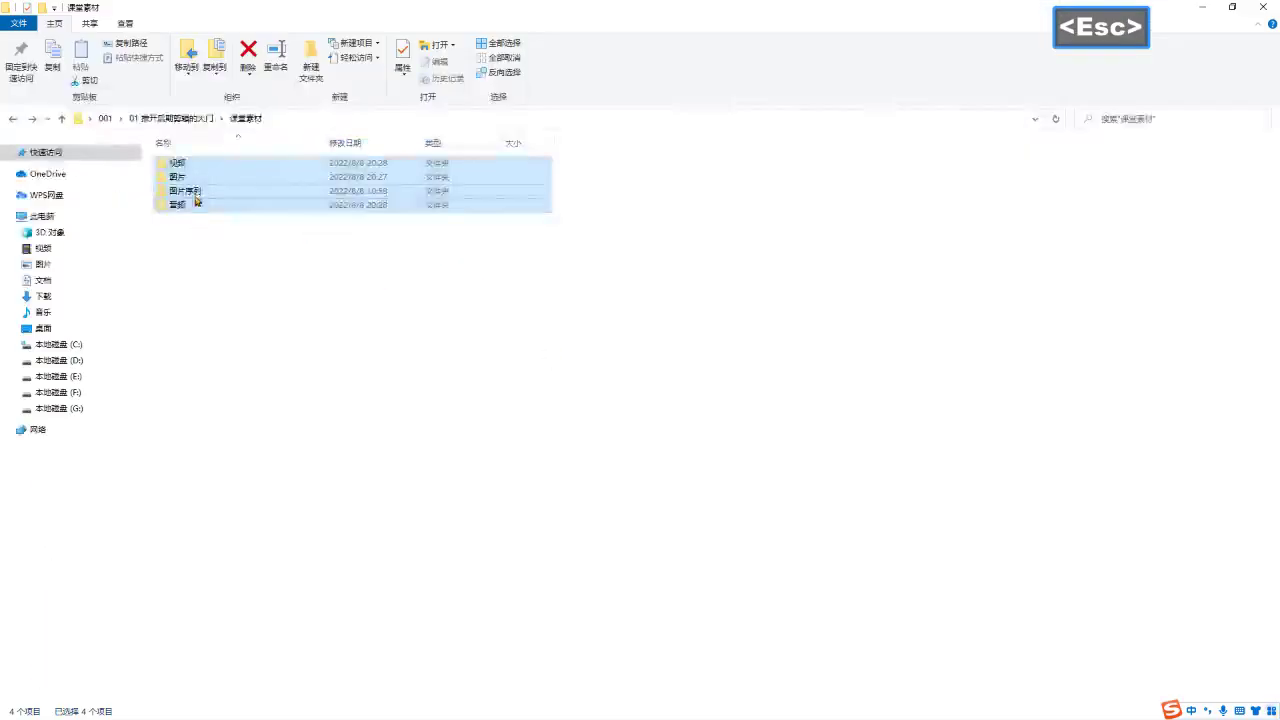
Open the 图片序列 folder and look through its numbered 卡通人物 JPG images.
click(197, 193)
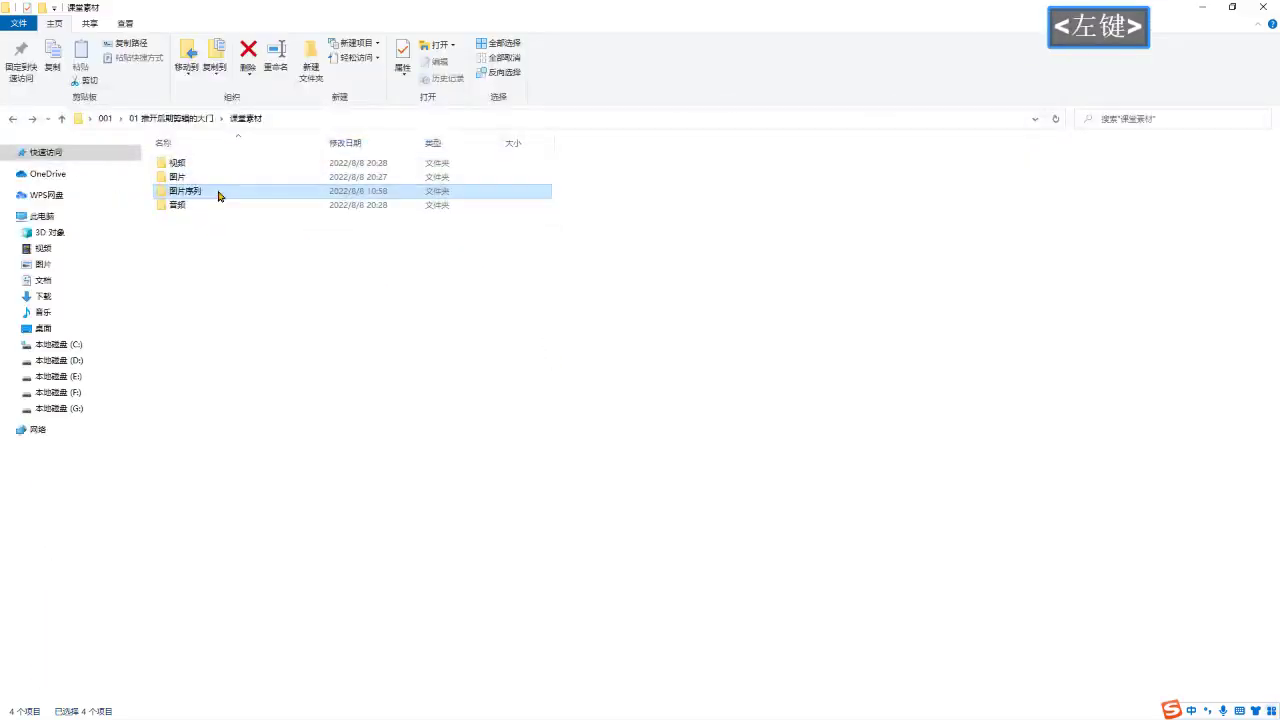
double_click(197, 193)
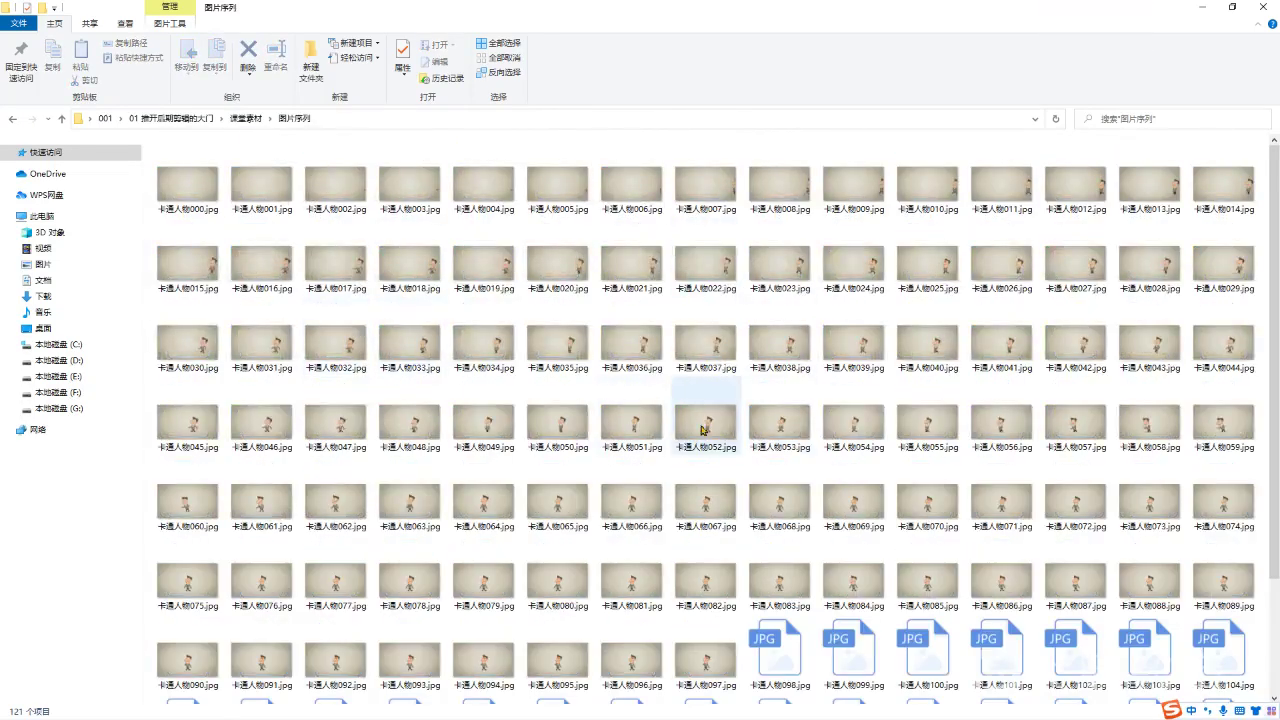
scroll(688, 470, down, 1)
scroll(688, 470, up, 1)
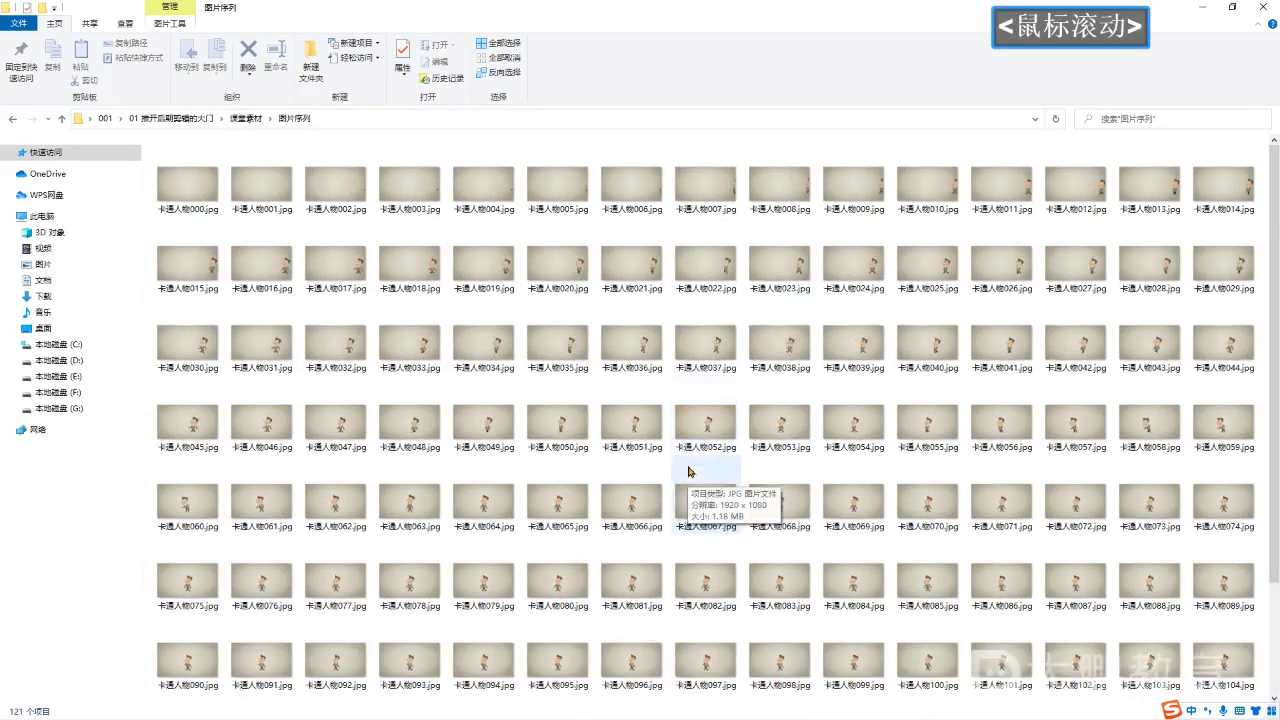
Return to the 课堂素材 folder, reopen the 图片序列 subfolder for a check, and go back to 课堂素材.
key(BackSpace)
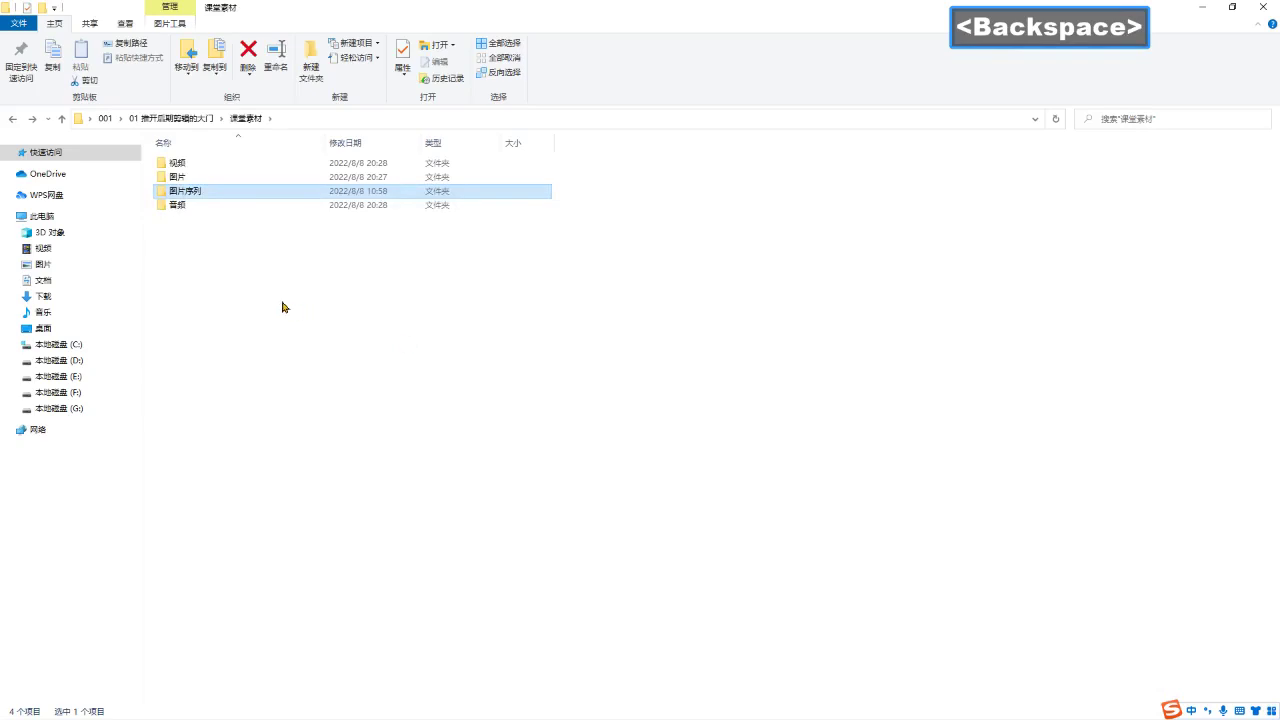
click(406, 300)
click(228, 194)
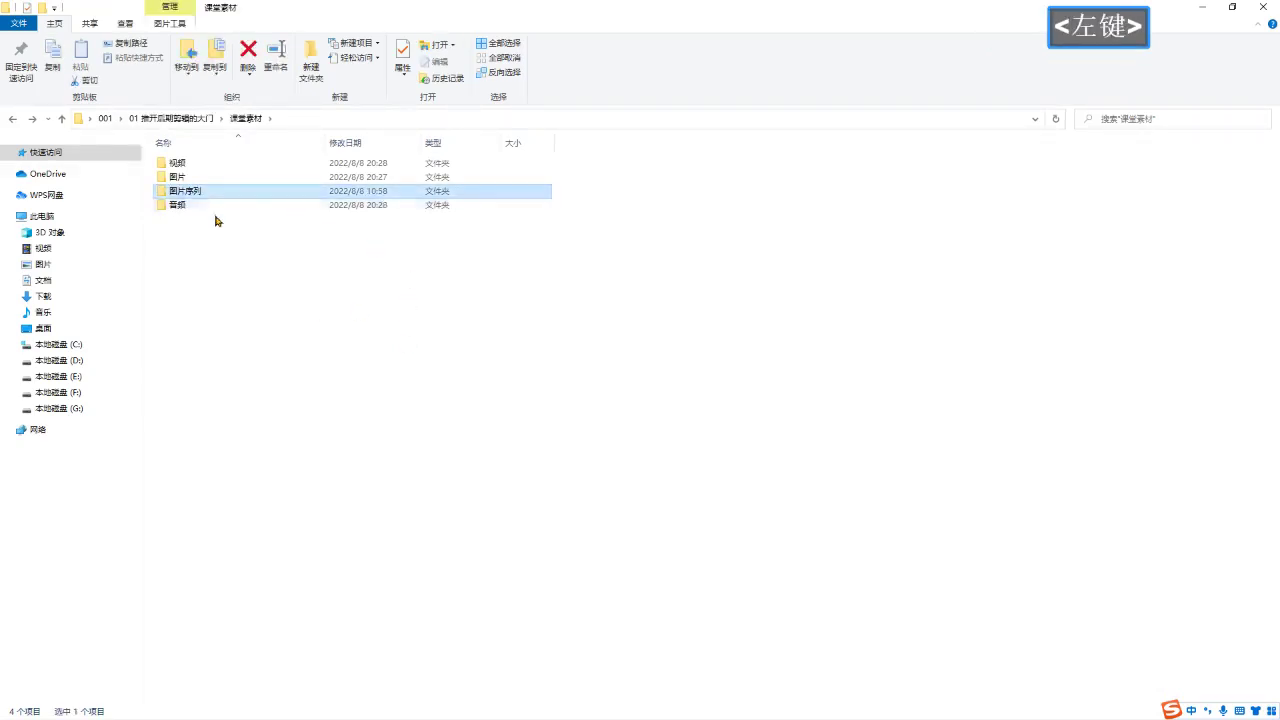
click(311, 288)
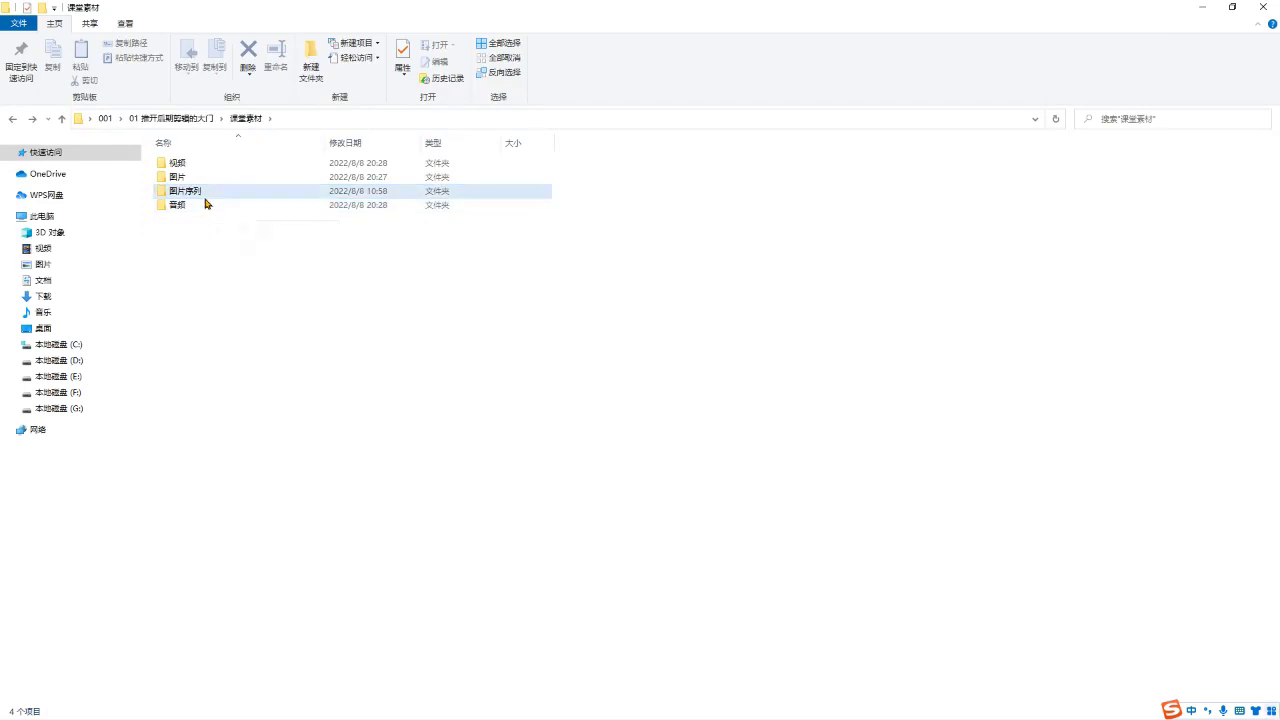
mouse_move(206, 202)
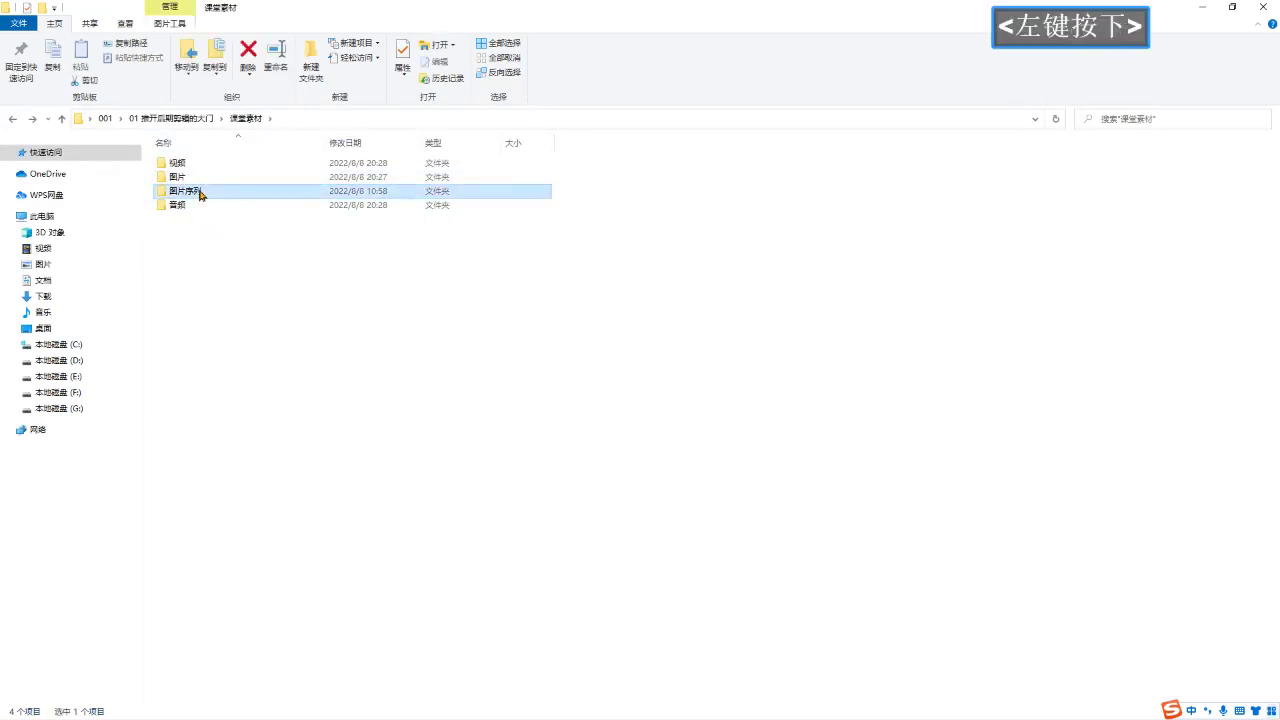
double_click(201, 193)
key(BackSpace)
click(343, 266)
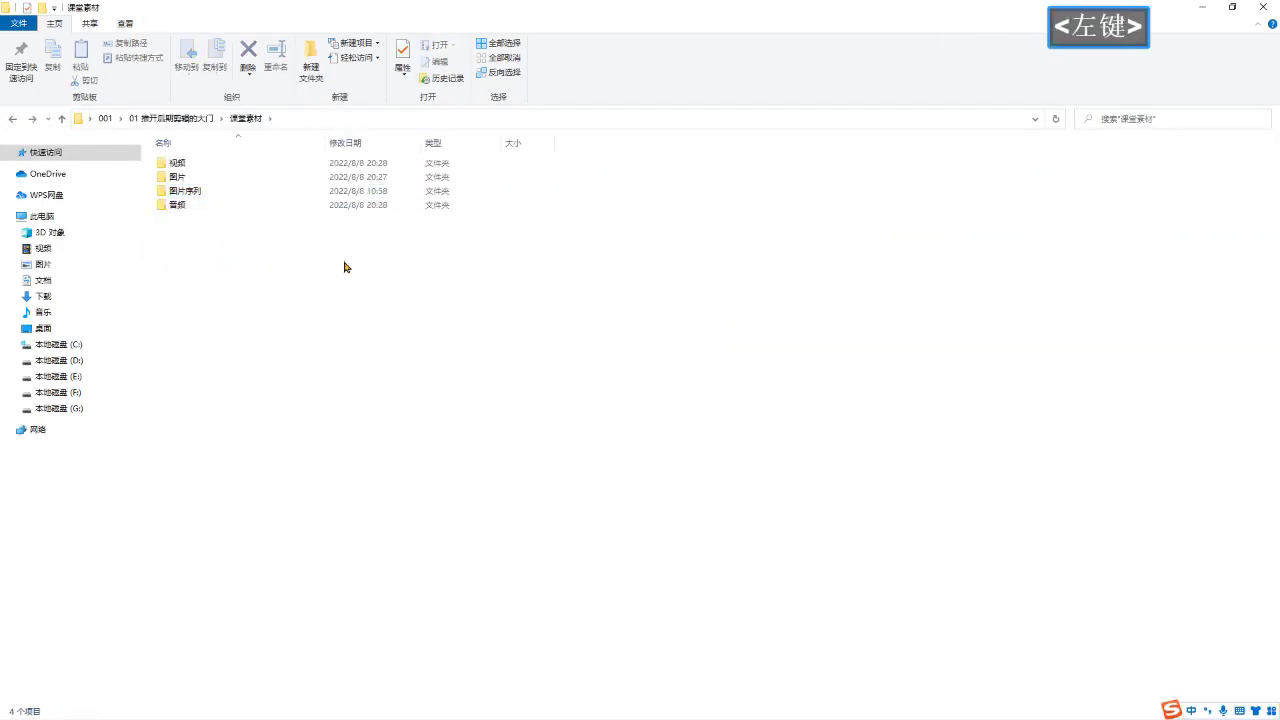
drag(343, 262, 199, 160)
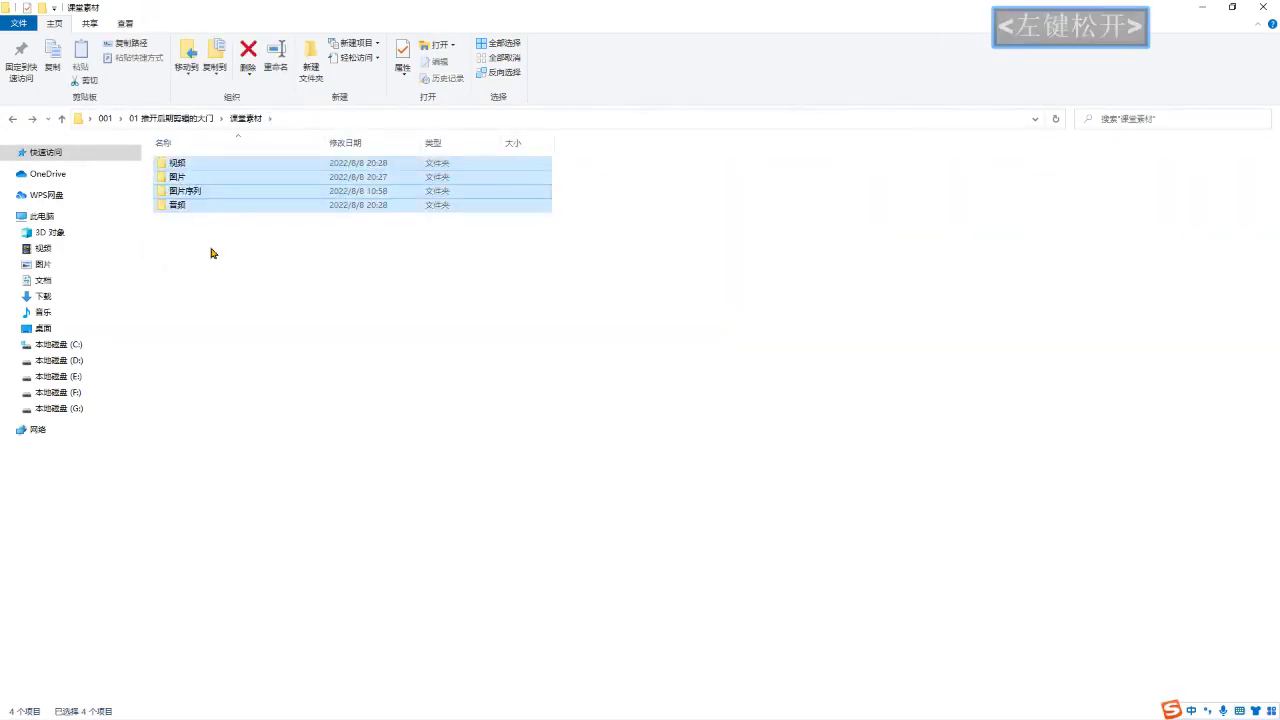
key(ctrl+1)
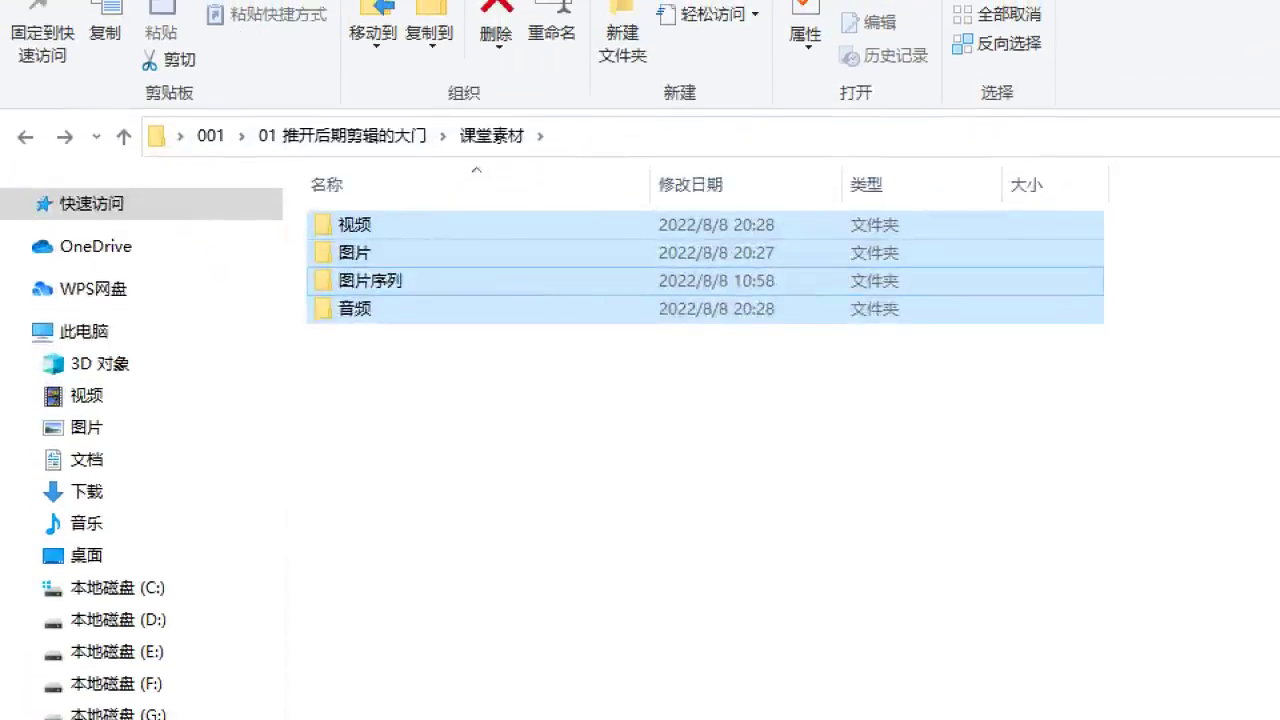
click(352, 258)
drag(296, 194, 430, 332)
key(Escape)
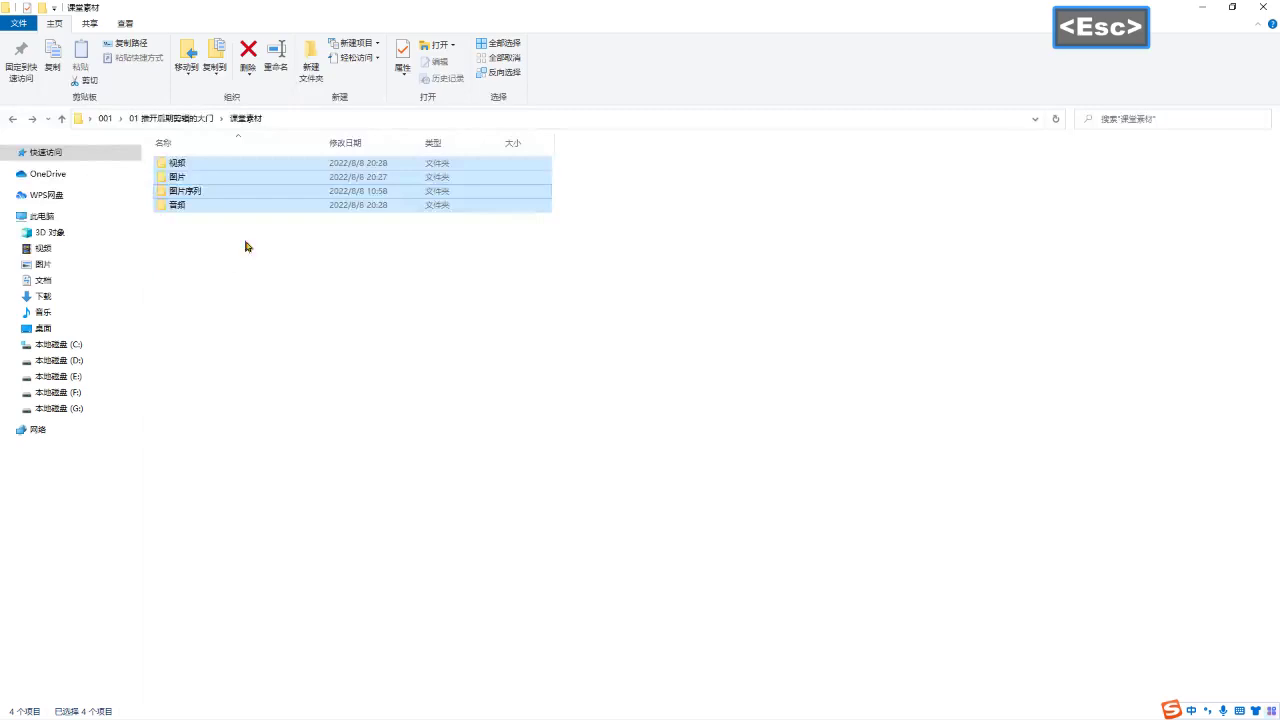
Create a new folder named 文档 in the 课堂素材 folder.
click(329, 437)
key(ctrl+shift+n)
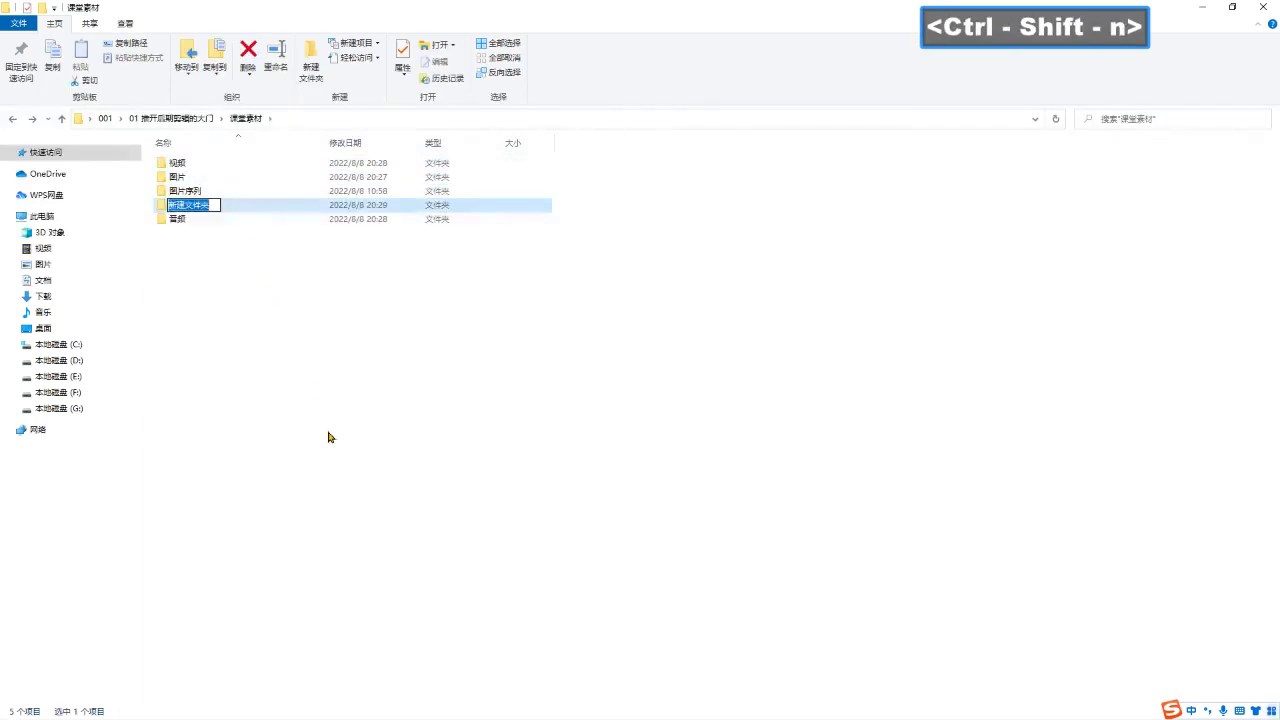
text(wendang)
key(space)
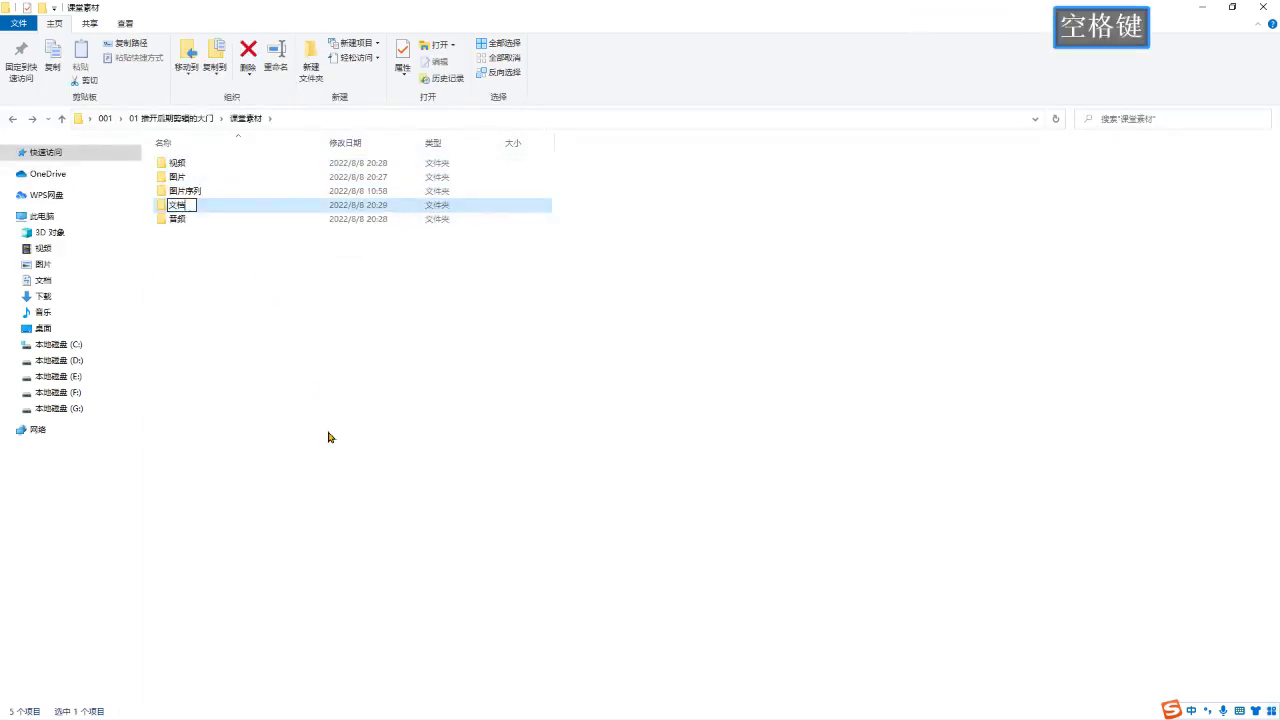
key(Return)
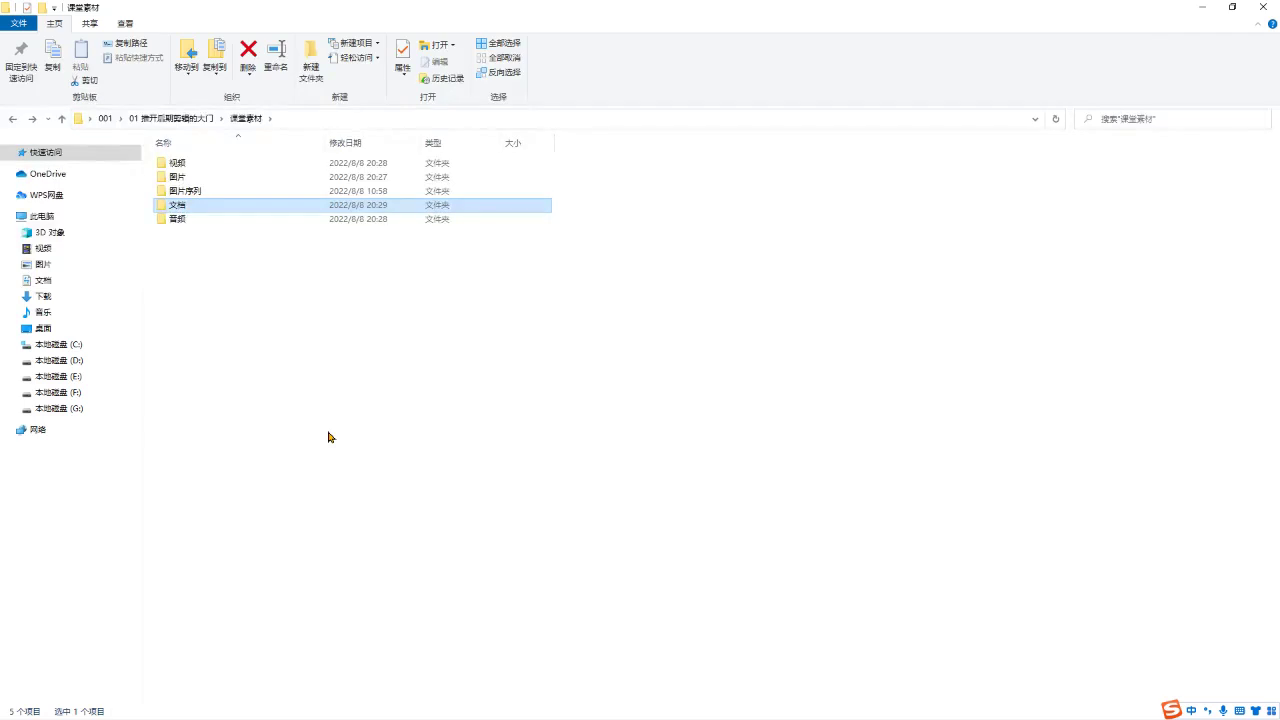
Create another new folder in 课堂素材 and name it 包装 AEMUBAN.
key(ctrl+shift+n)
text(jiaoben)
key(space)
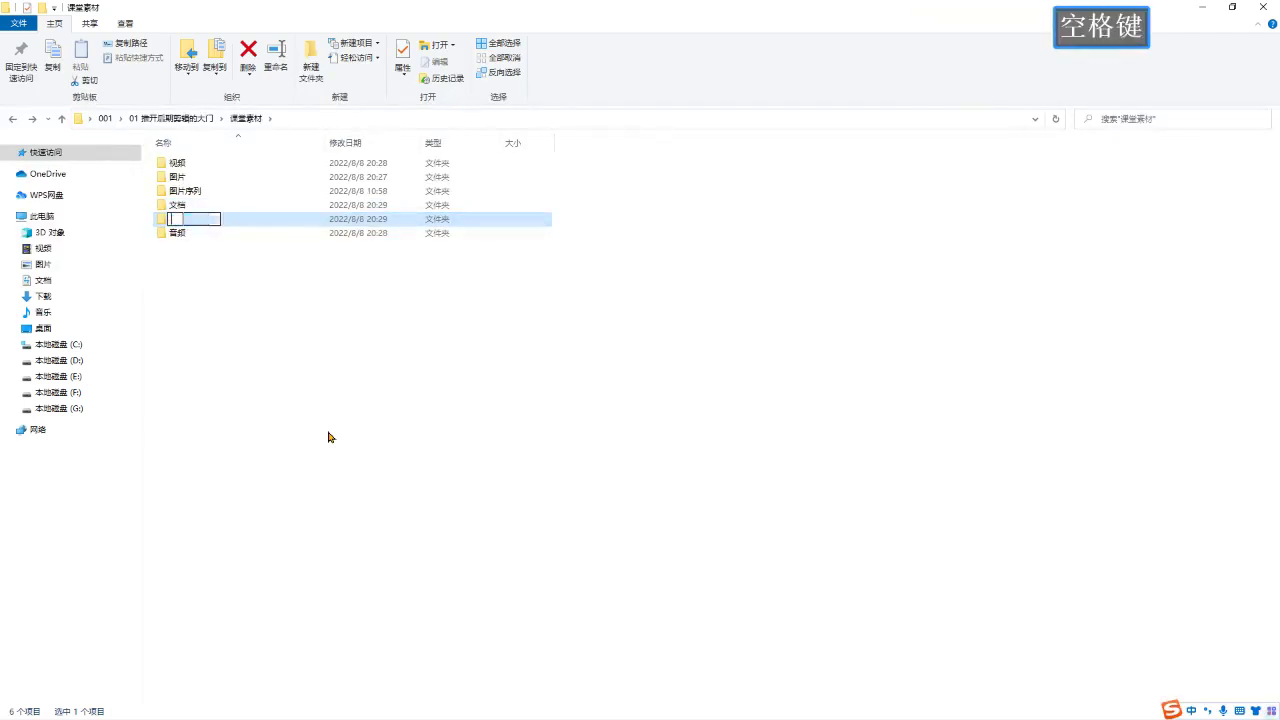
key(ctrl+a)
key(BackSpace)
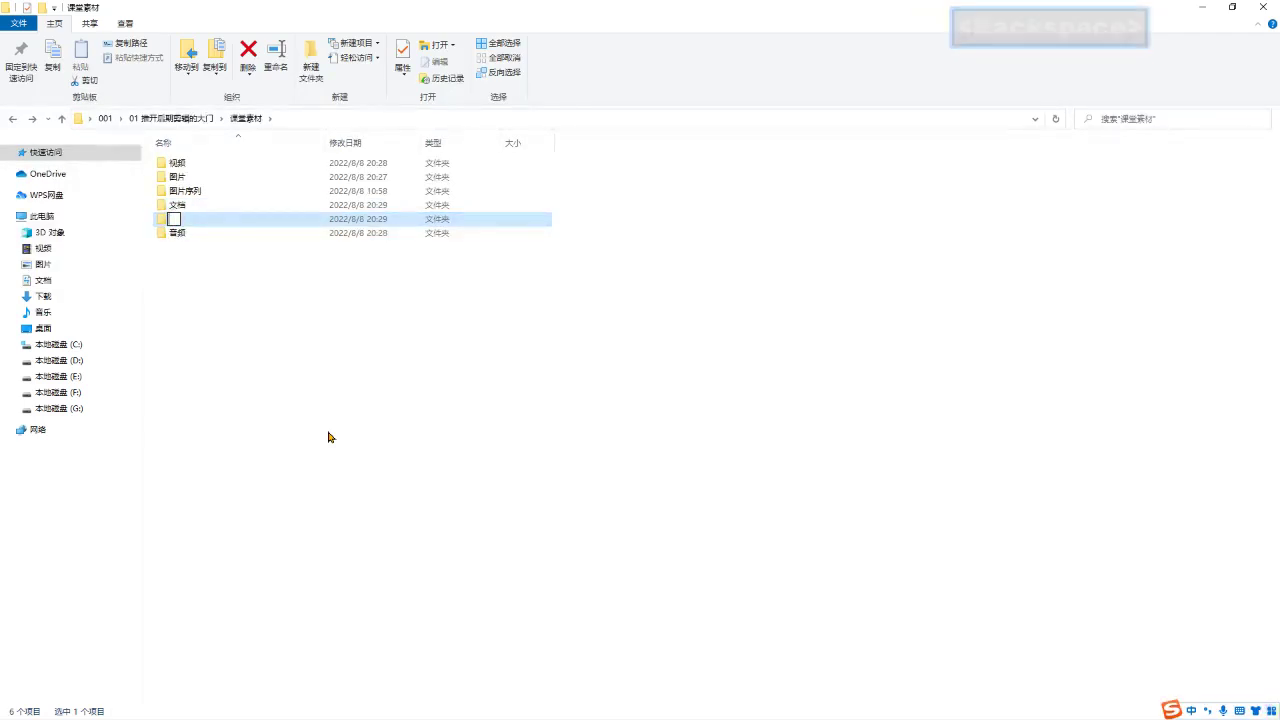
text(baozhuang)
key(space)
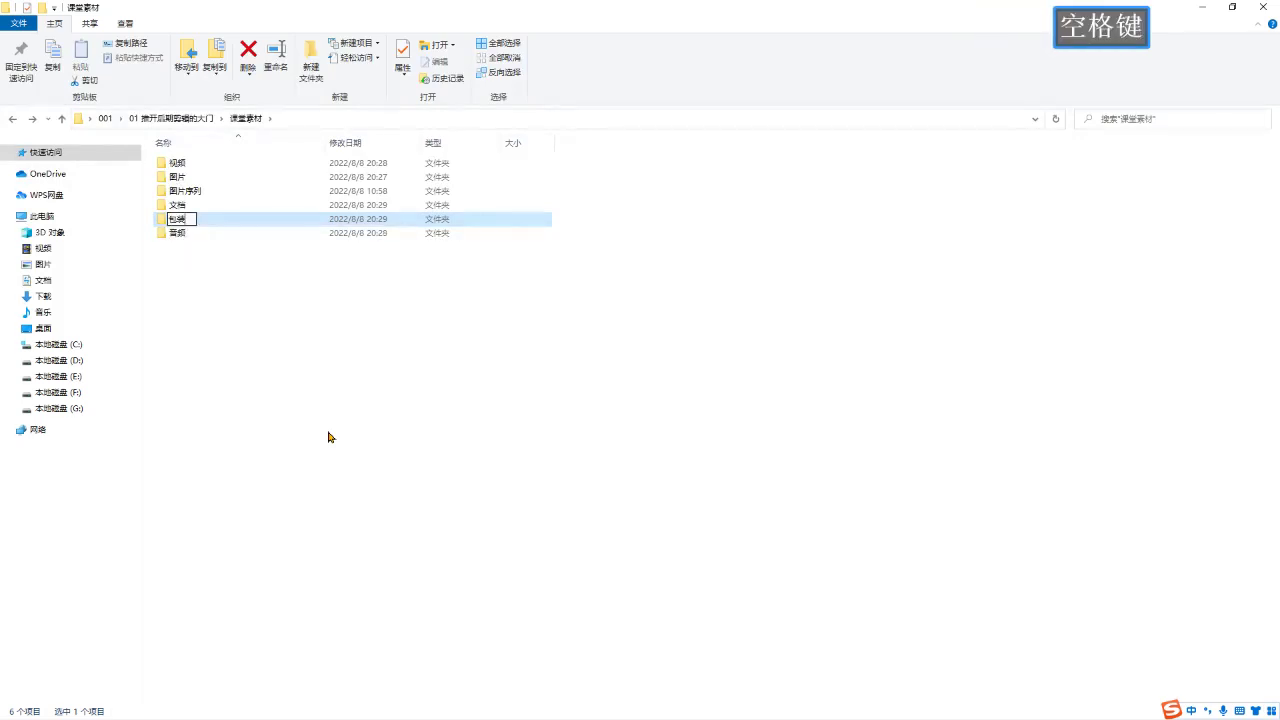
key(Caps_Lock)
text(AEMUBAN)
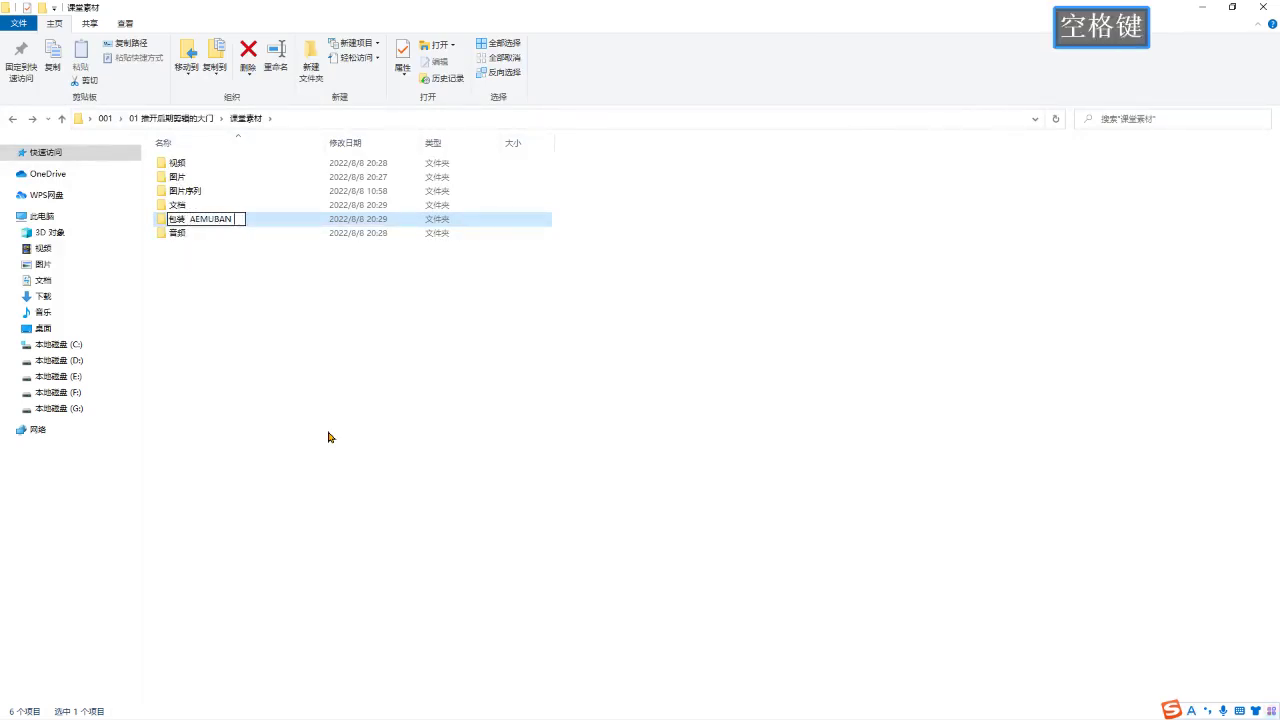
key(Return)
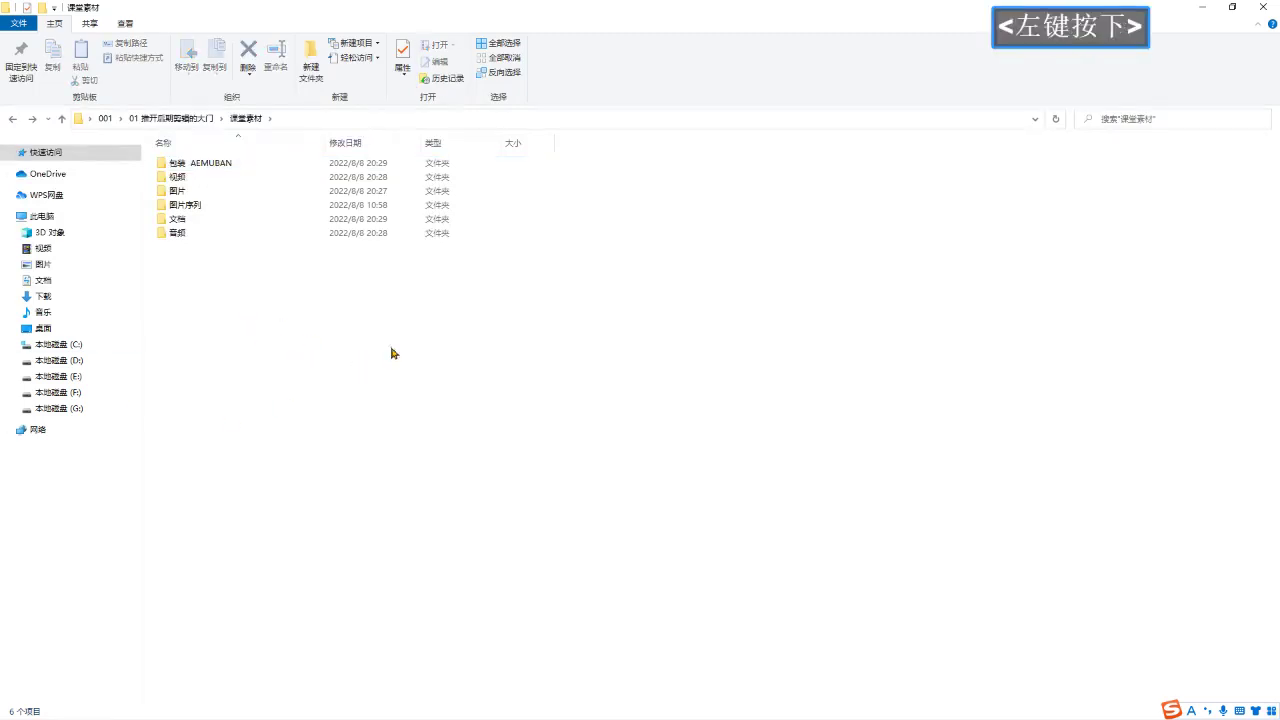
drag(391, 351, 163, 147)
click(247, 320)
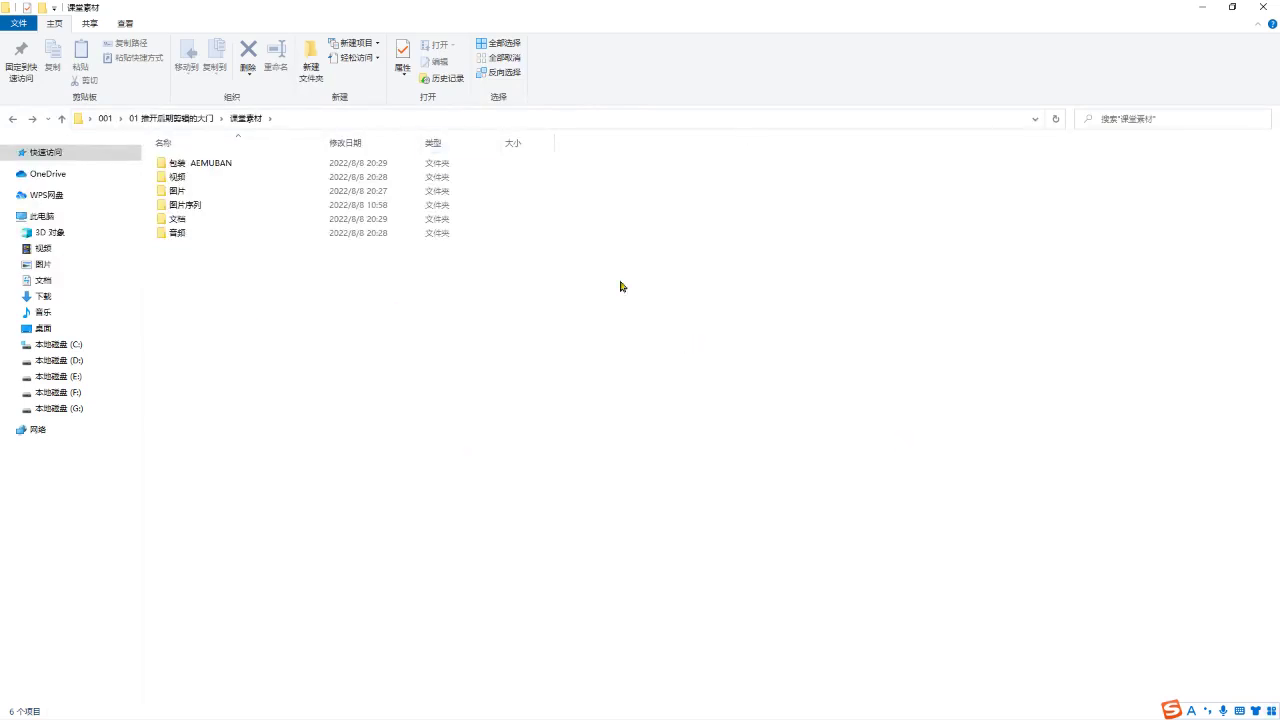
click(379, 365)
drag(480, 298, 160, 152)
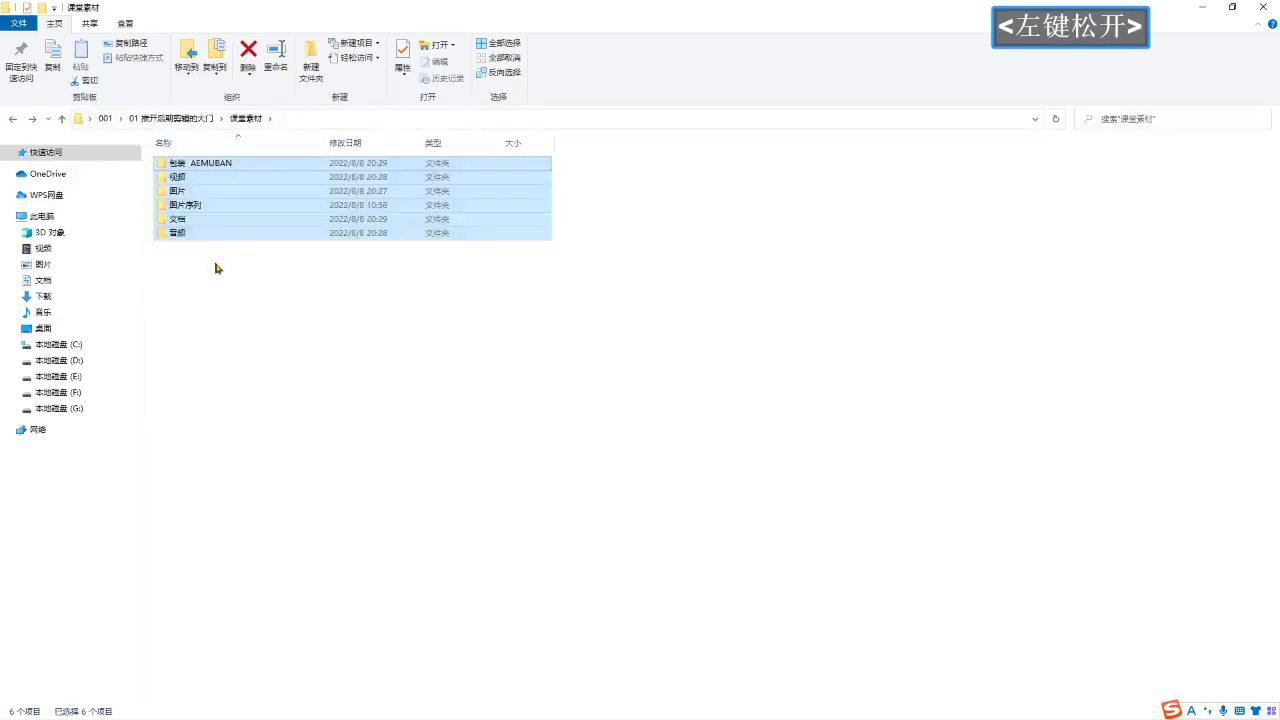
click(228, 293)
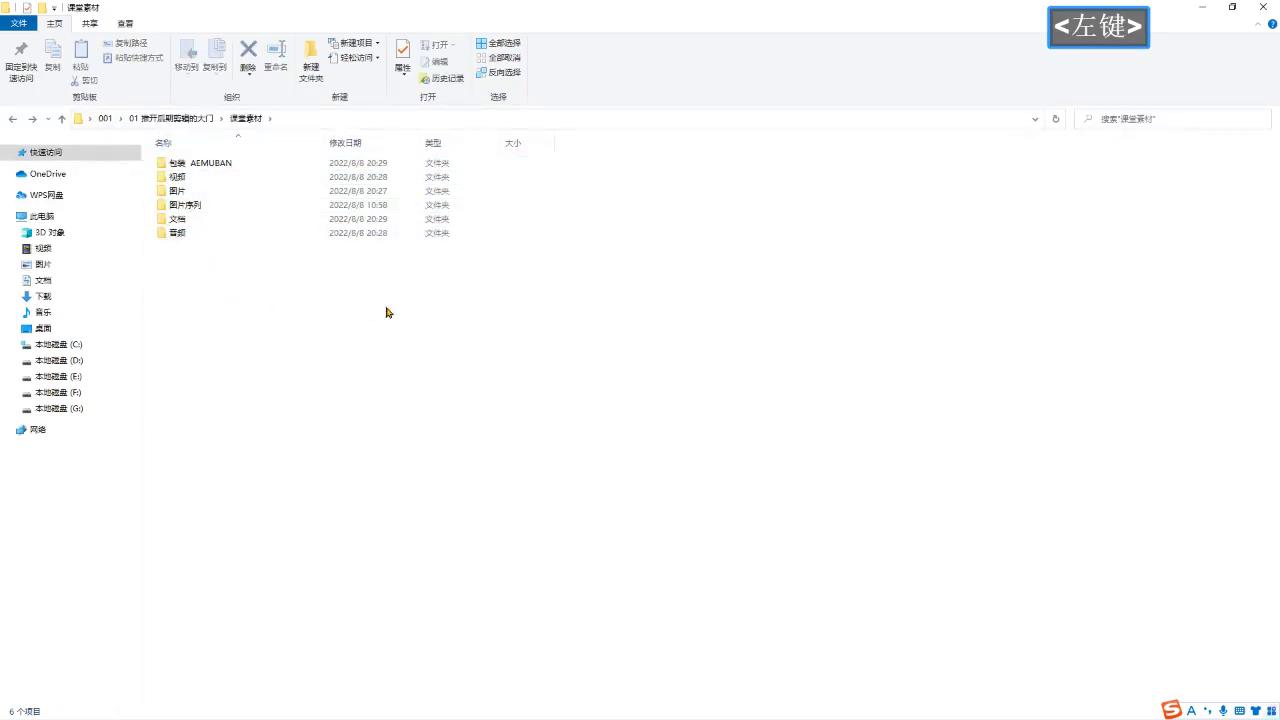
drag(386, 312, 158, 155)
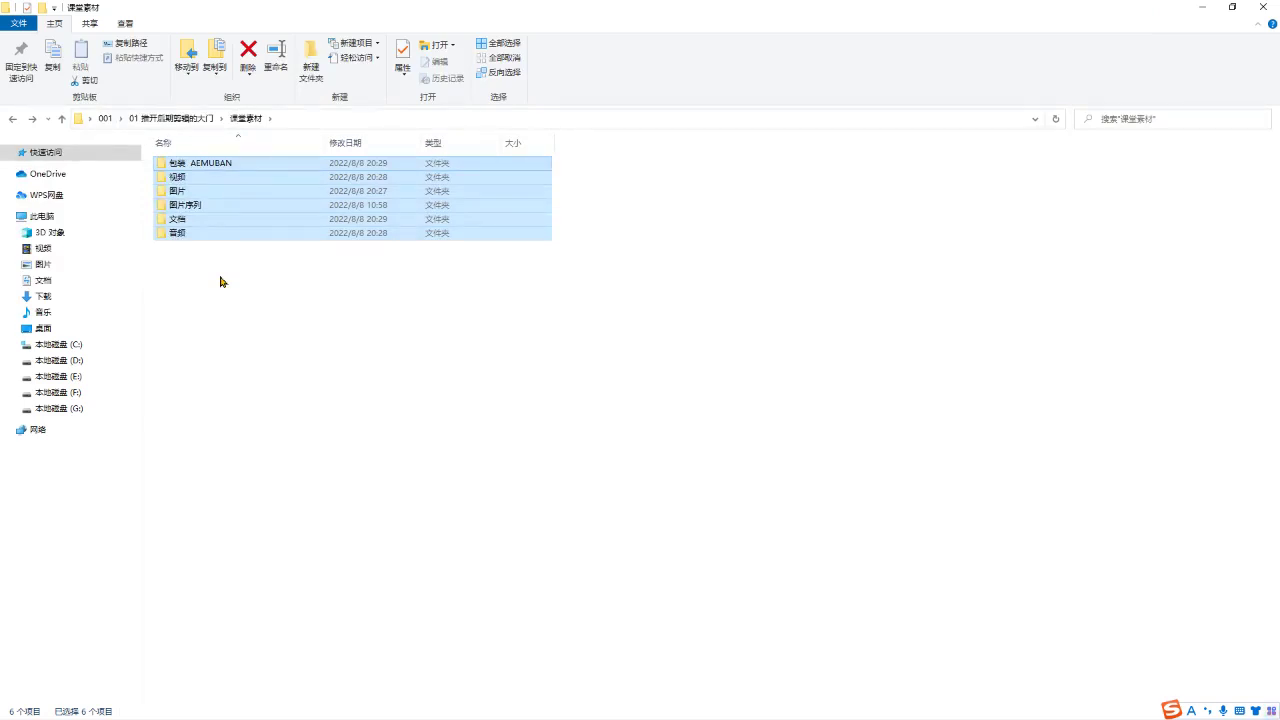
click(337, 314)
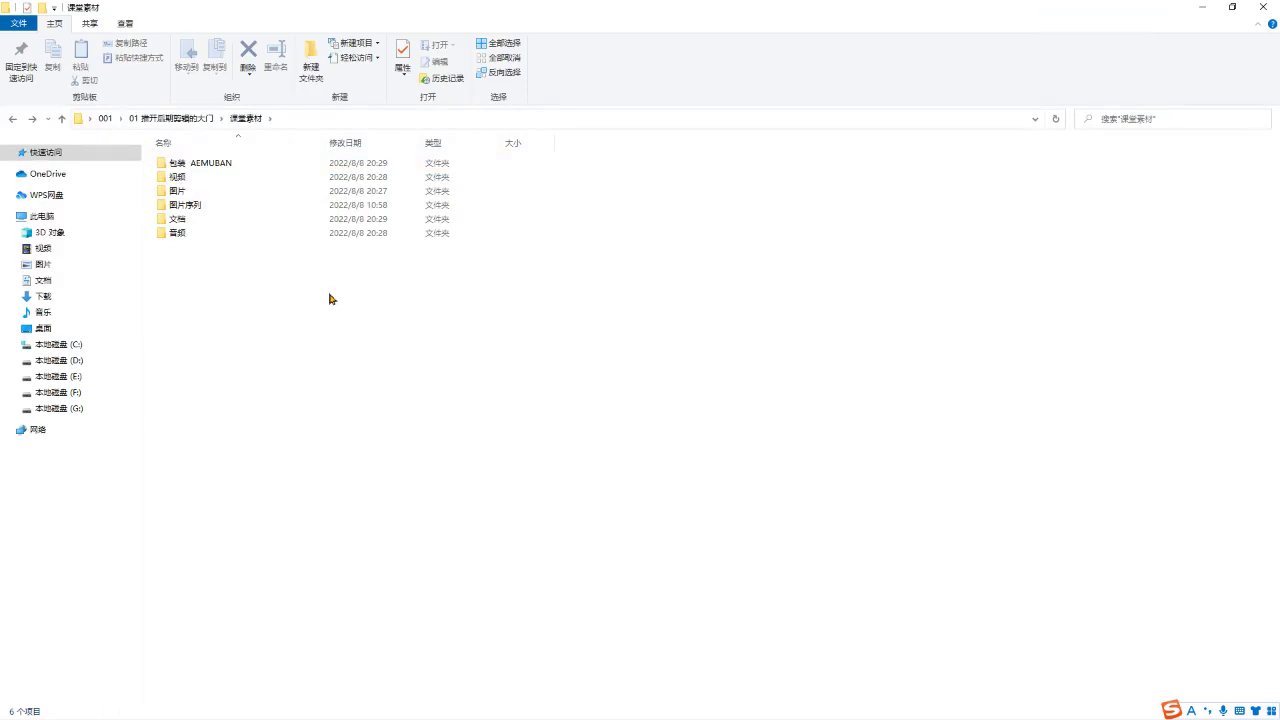
Delete the 包装 AEMUBAN and 文档 folders from 课堂素材.
click(300, 293)
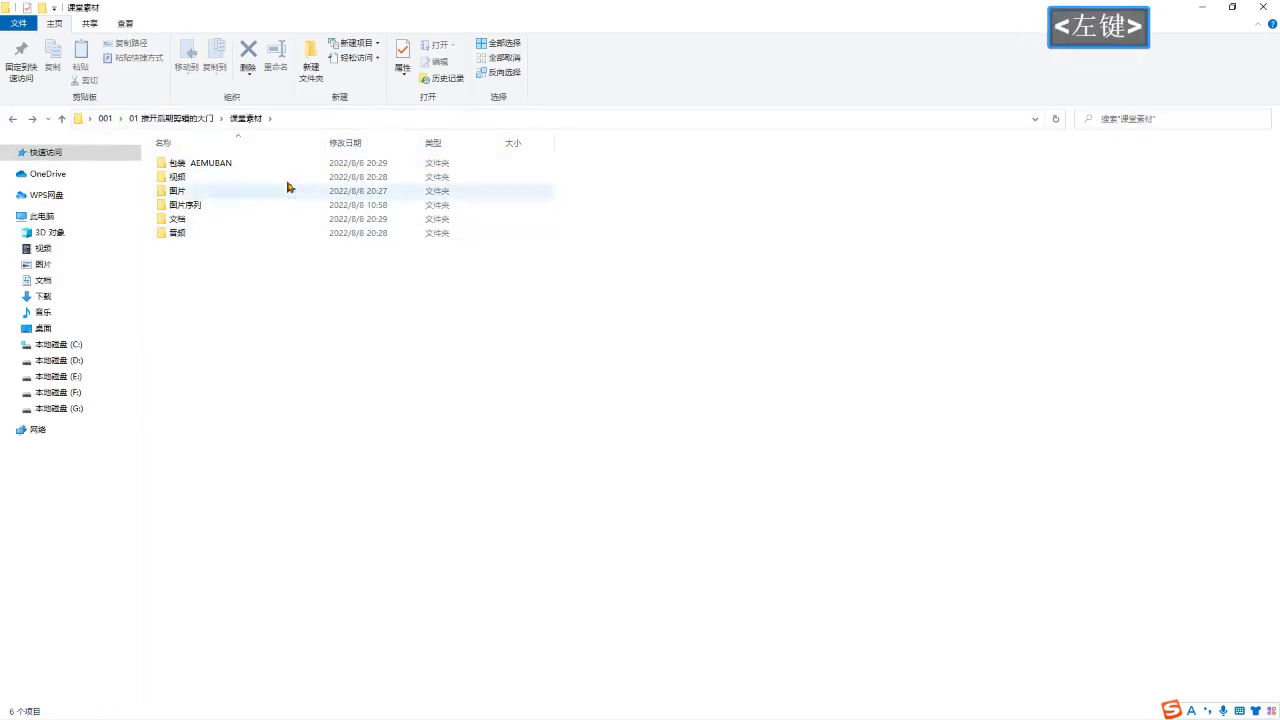
click(215, 163)
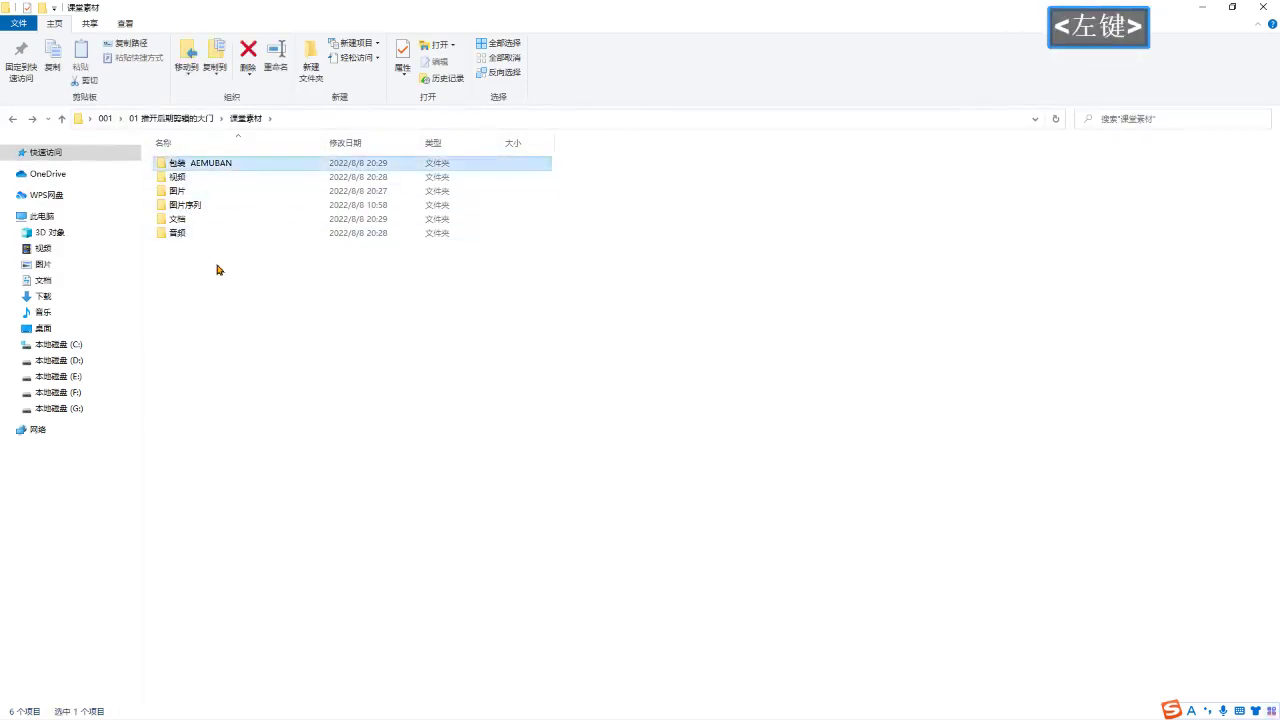
key(ctrl)
ctrl+click(211, 222)
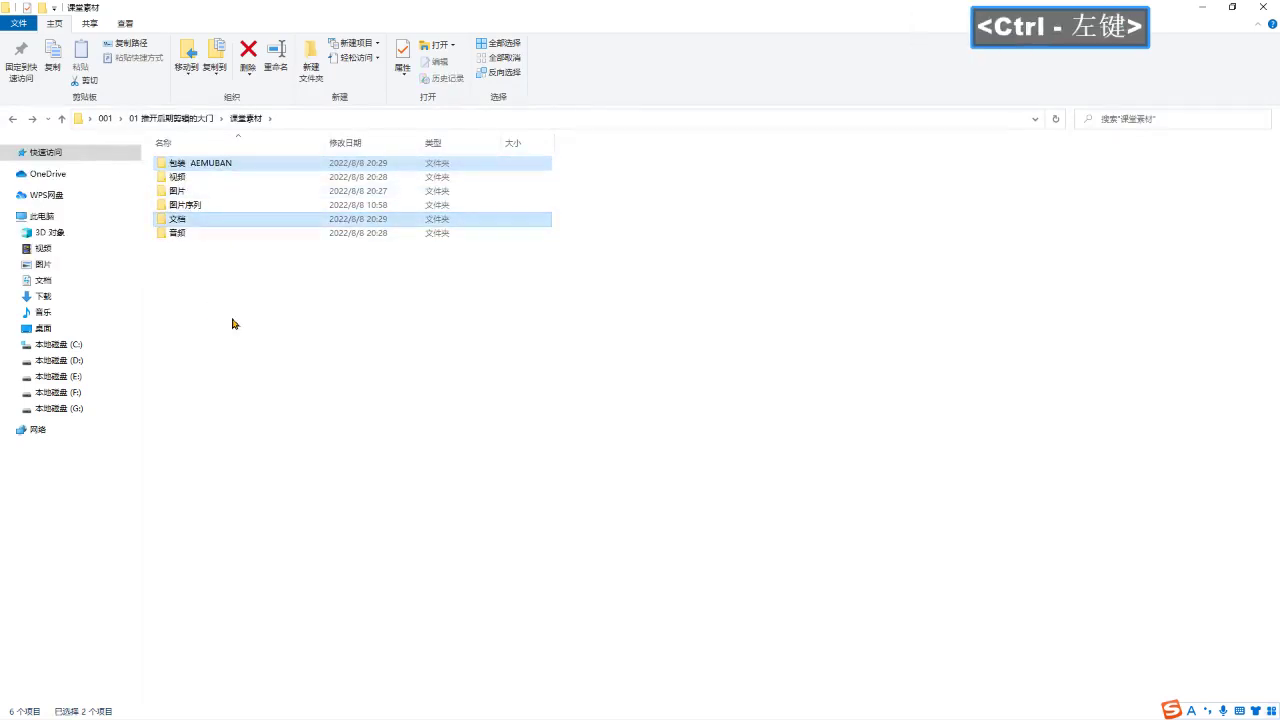
key(Delete)
drag(349, 340, 226, 257)
click(269, 278)
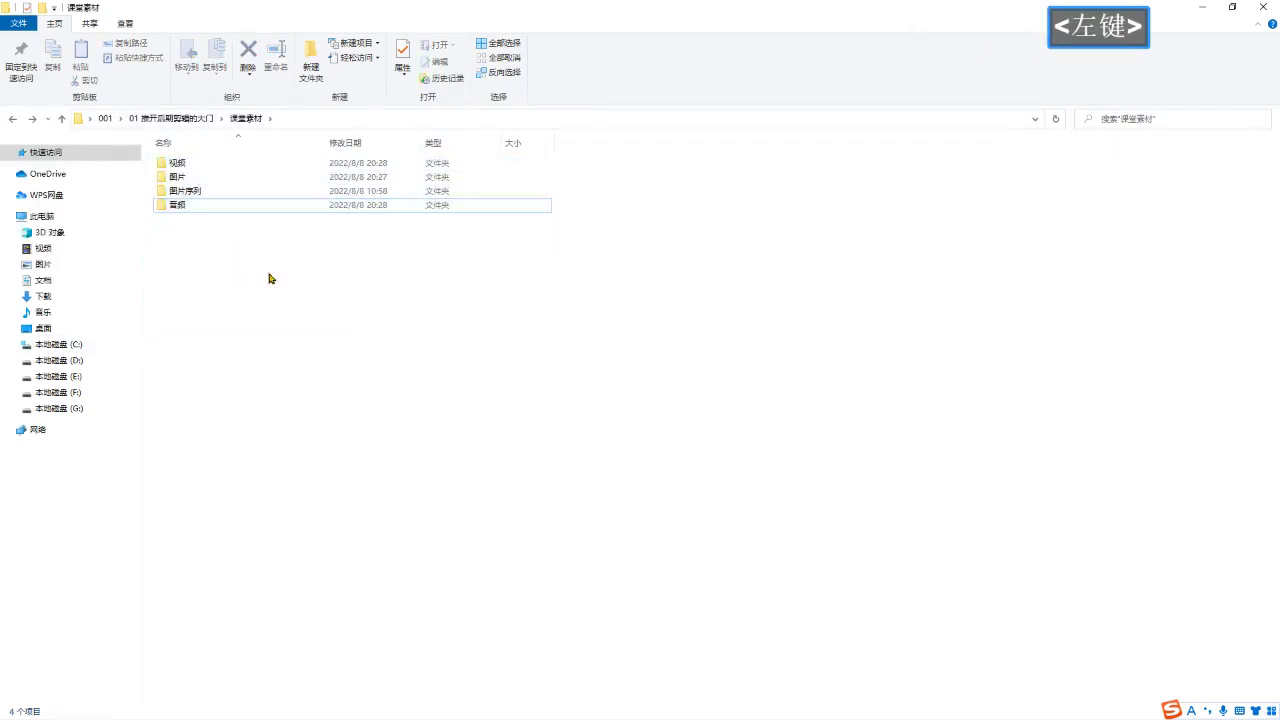
Minimize the folder window to switch to Adobe Premiere Pro, and make the project's media list active.
click(1203, 8)
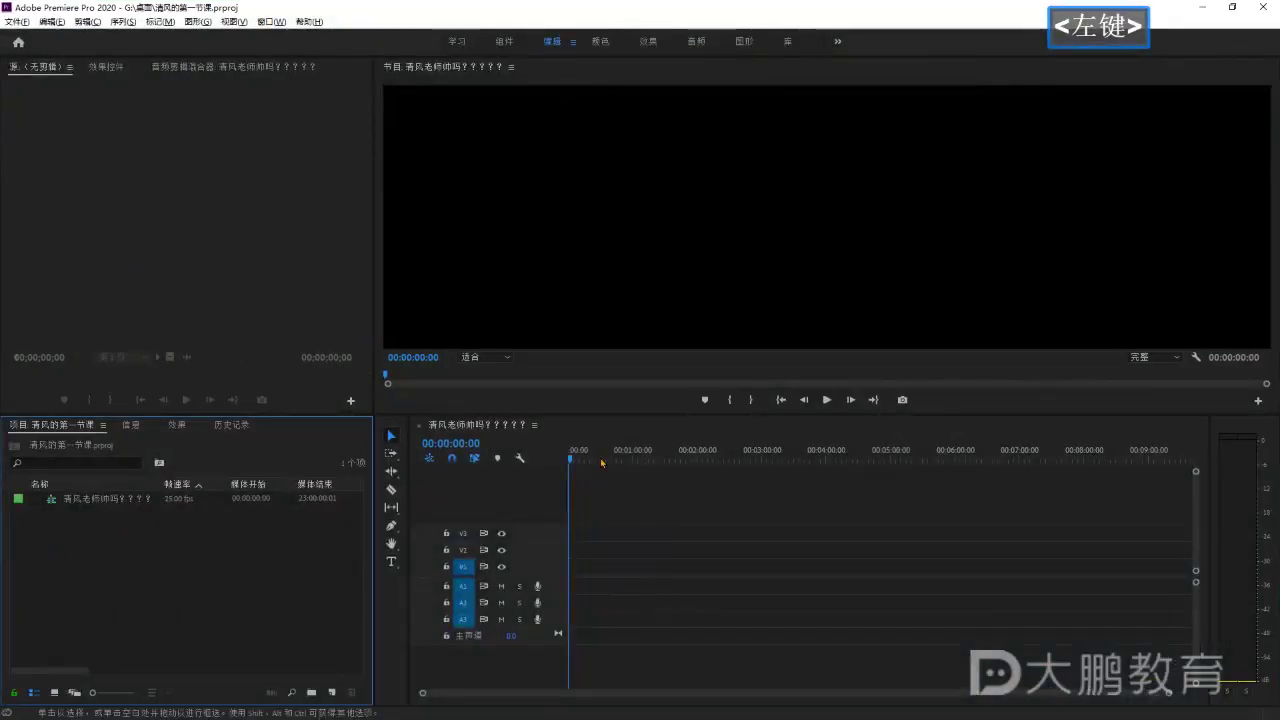
click(572, 441)
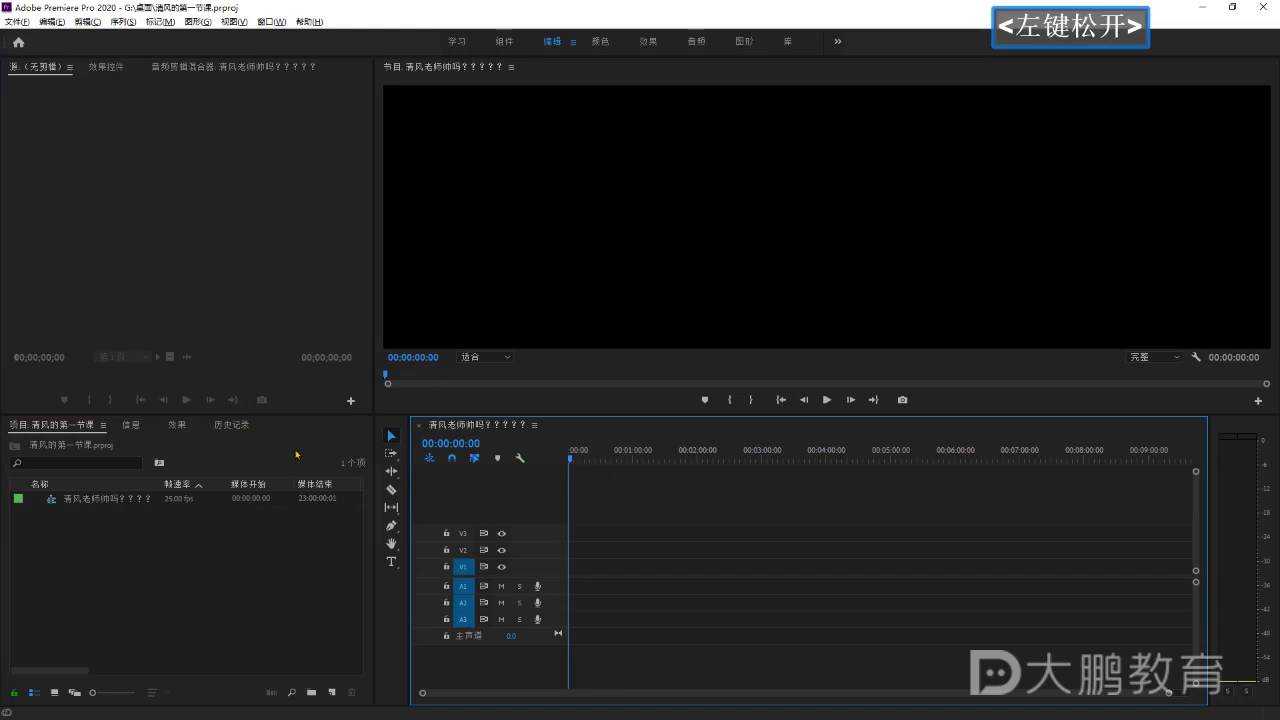
click(171, 548)
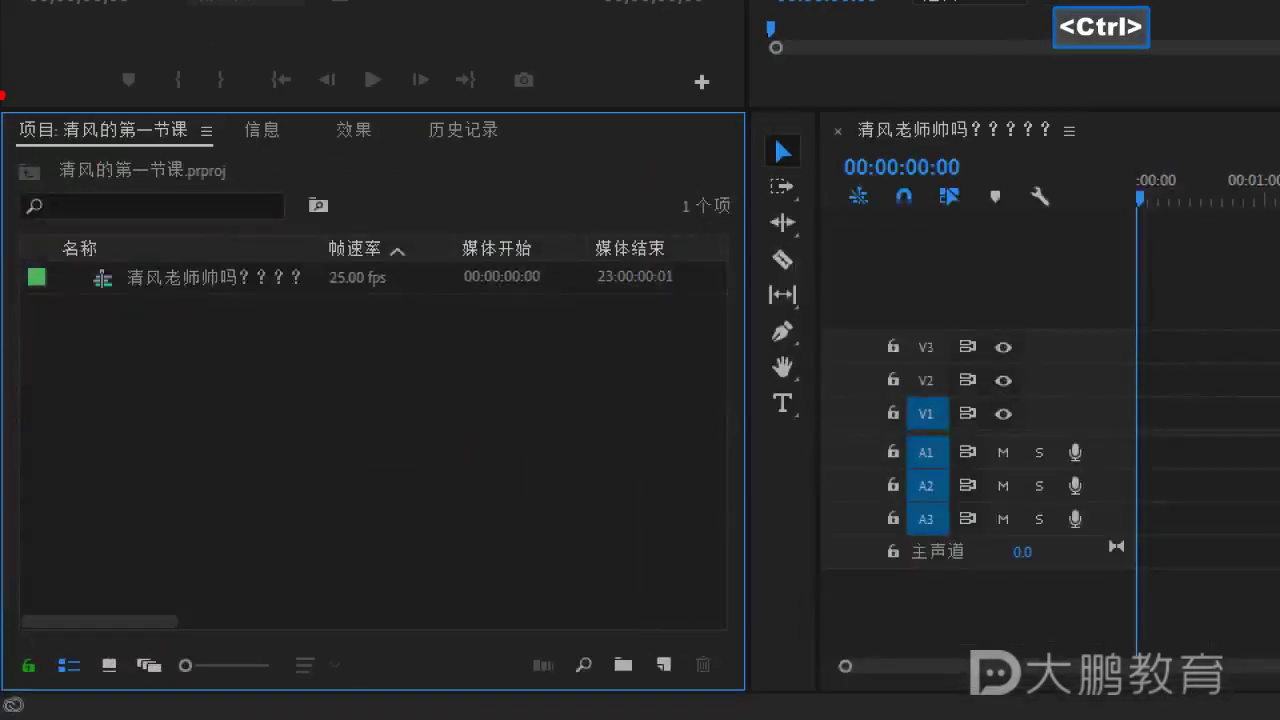
drag(2, 95, 147, 393)
drag(68, 315, 631, 686)
key(Escape)
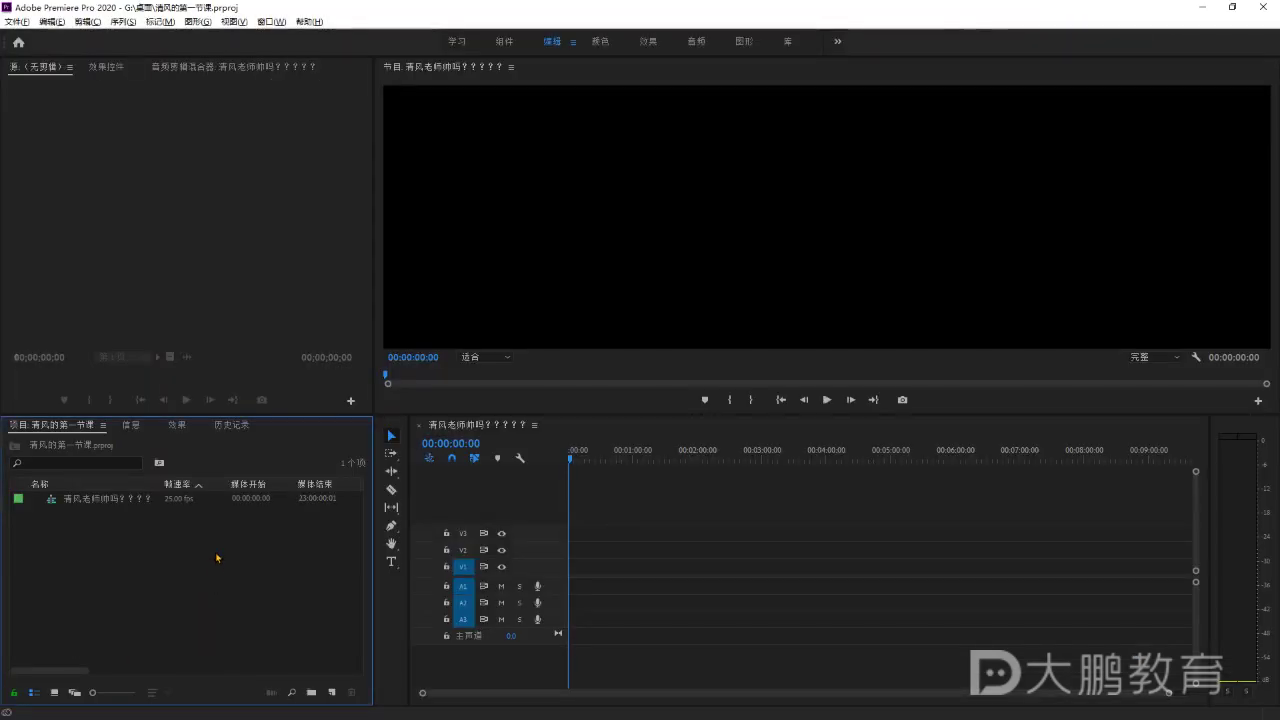
Import the entire 视频 folder from 课堂素材 into the project as a bin.
double_click(217, 556)
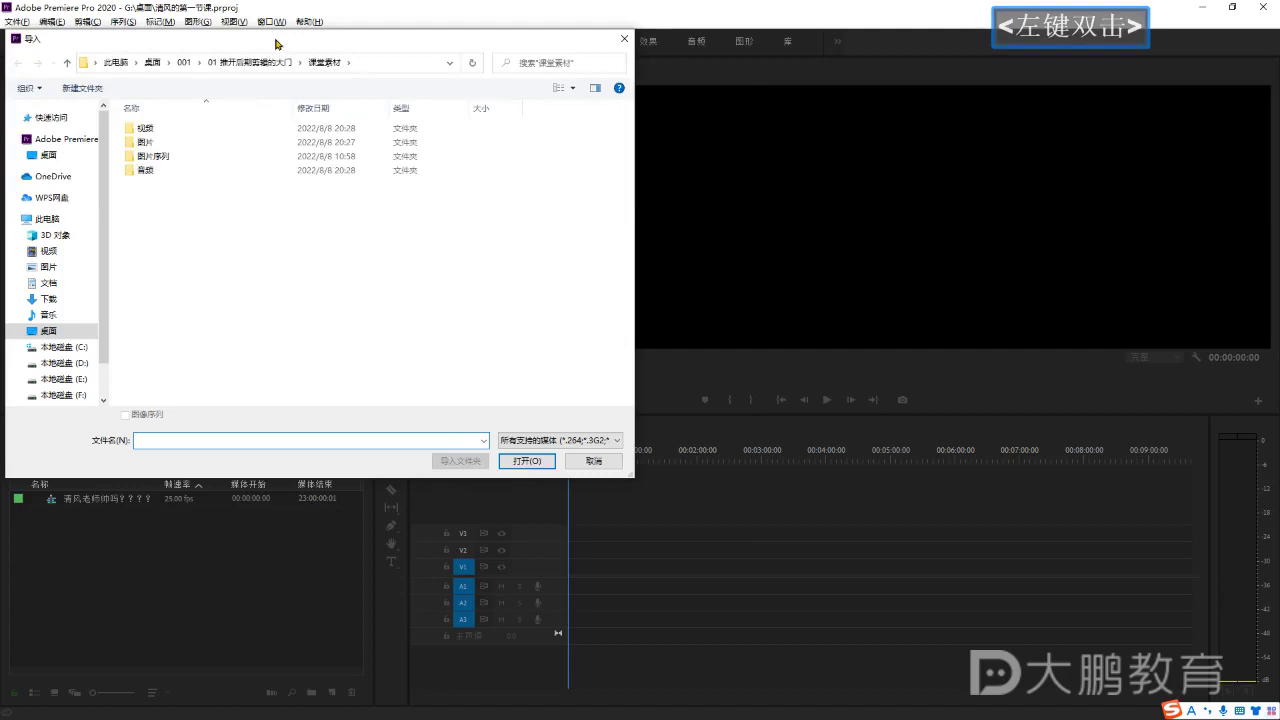
drag(277, 43, 420, 134)
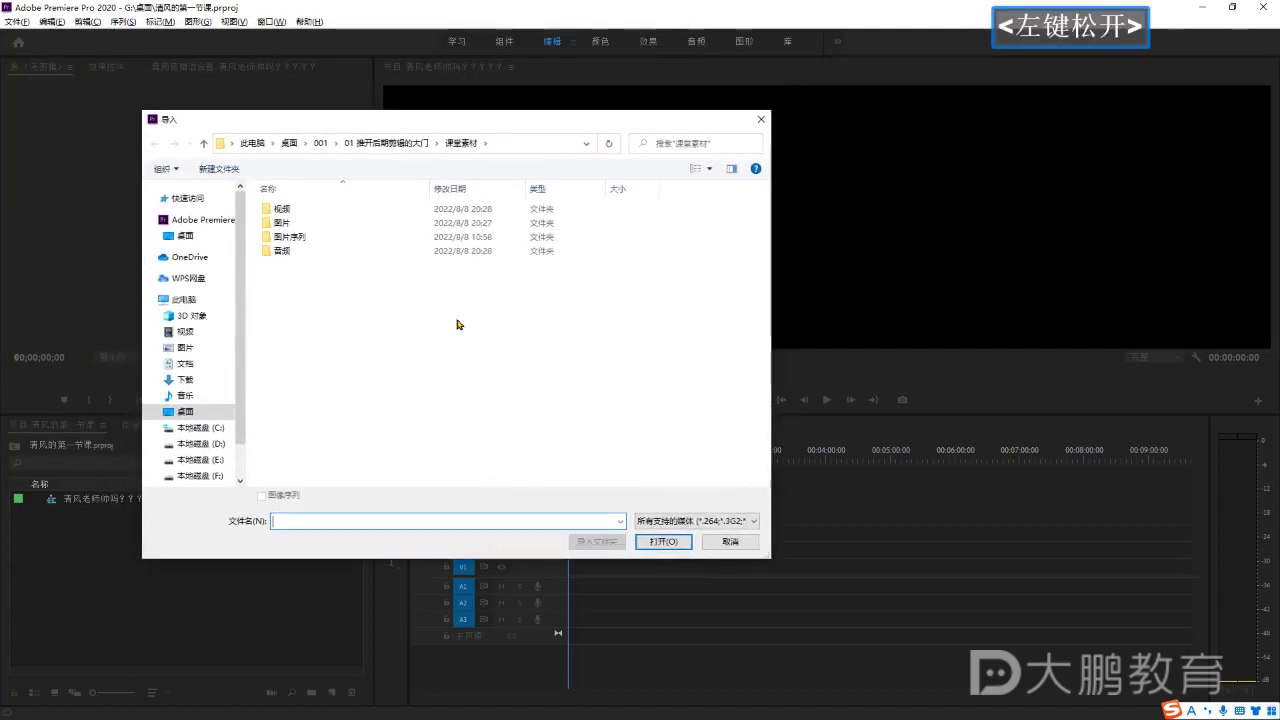
drag(563, 317, 313, 230)
click(332, 224)
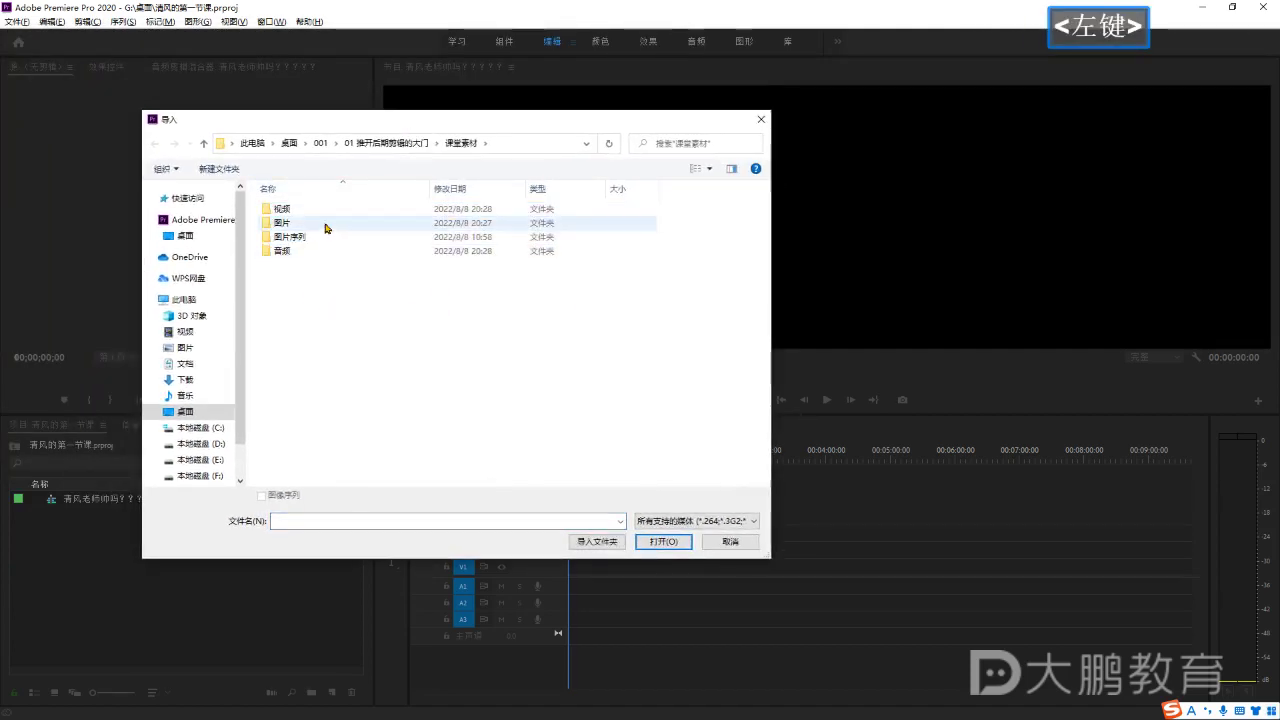
click(320, 211)
drag(354, 126, 337, 118)
click(300, 213)
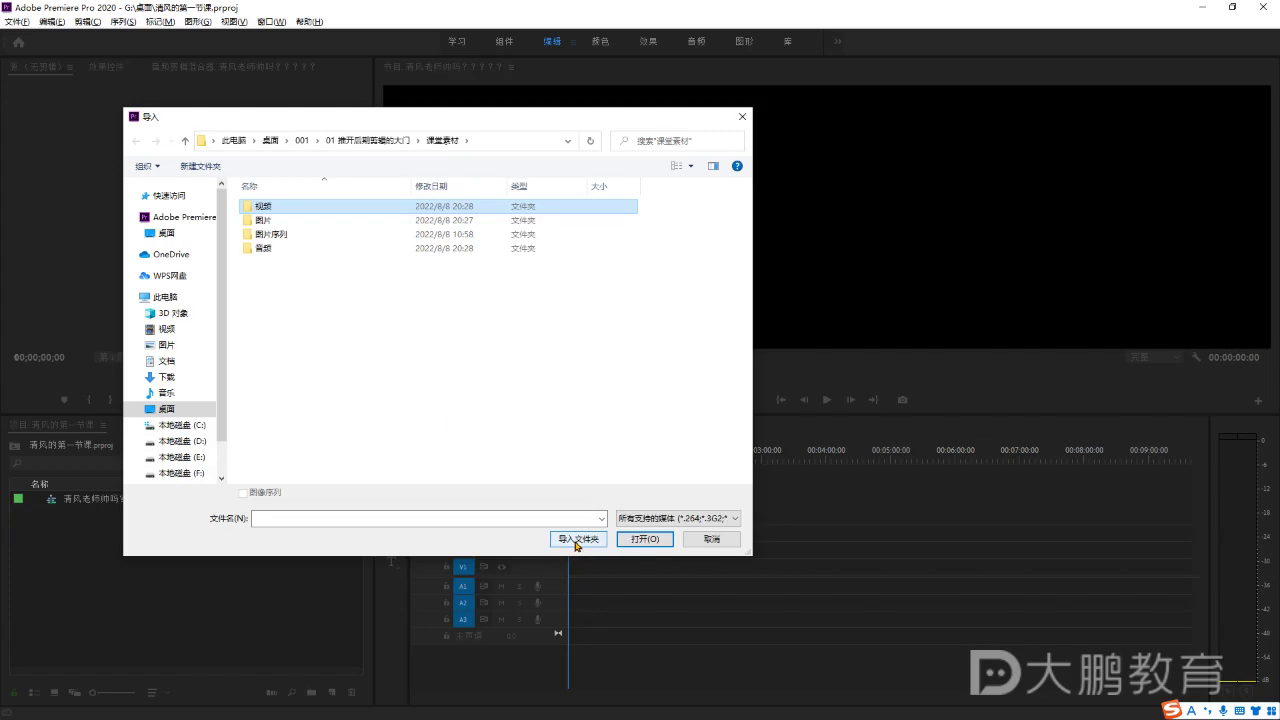
click(451, 354)
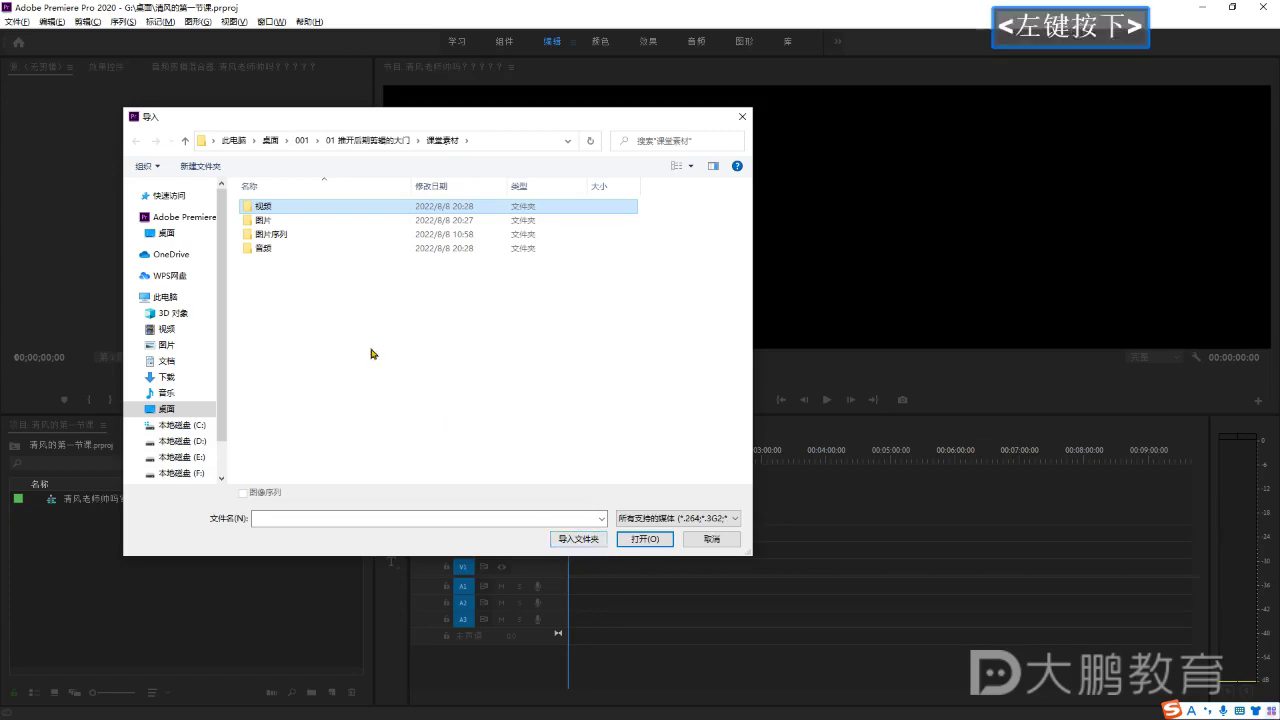
click(314, 214)
click(565, 540)
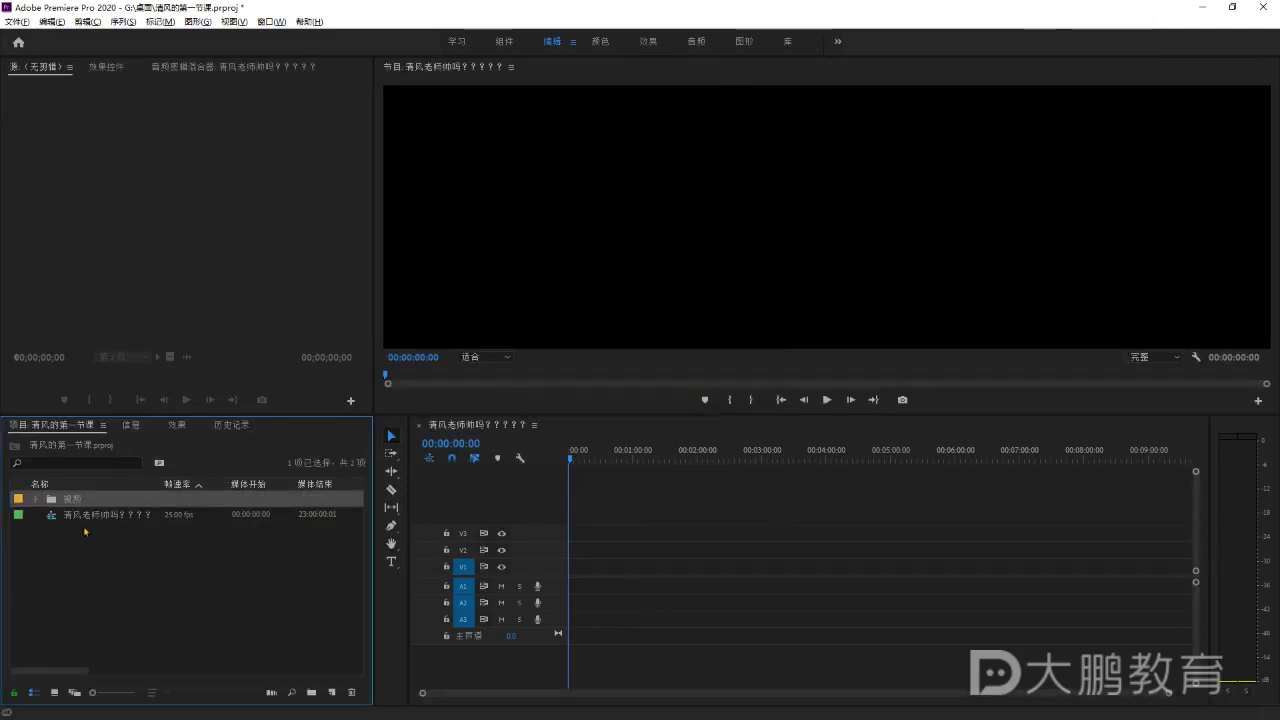
Expand the 视频 bin to check the clips inside it, and collapse it again.
click(119, 522)
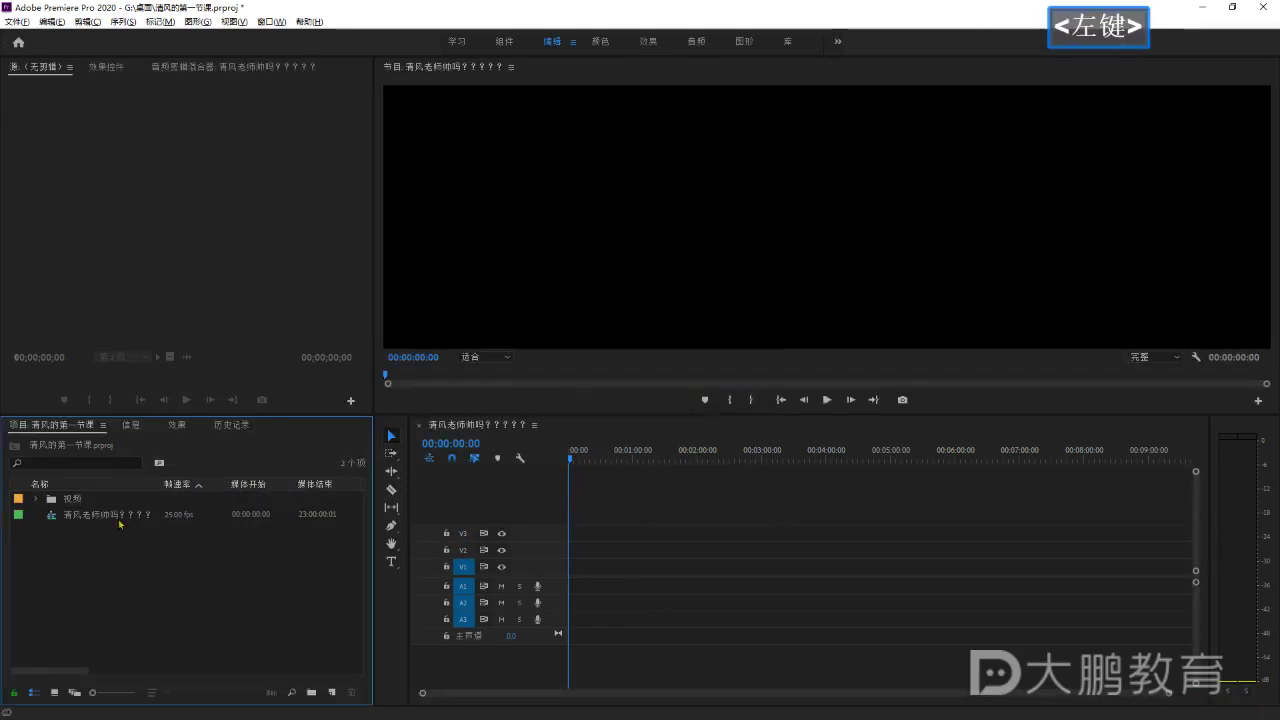
click(48, 505)
click(48, 505)
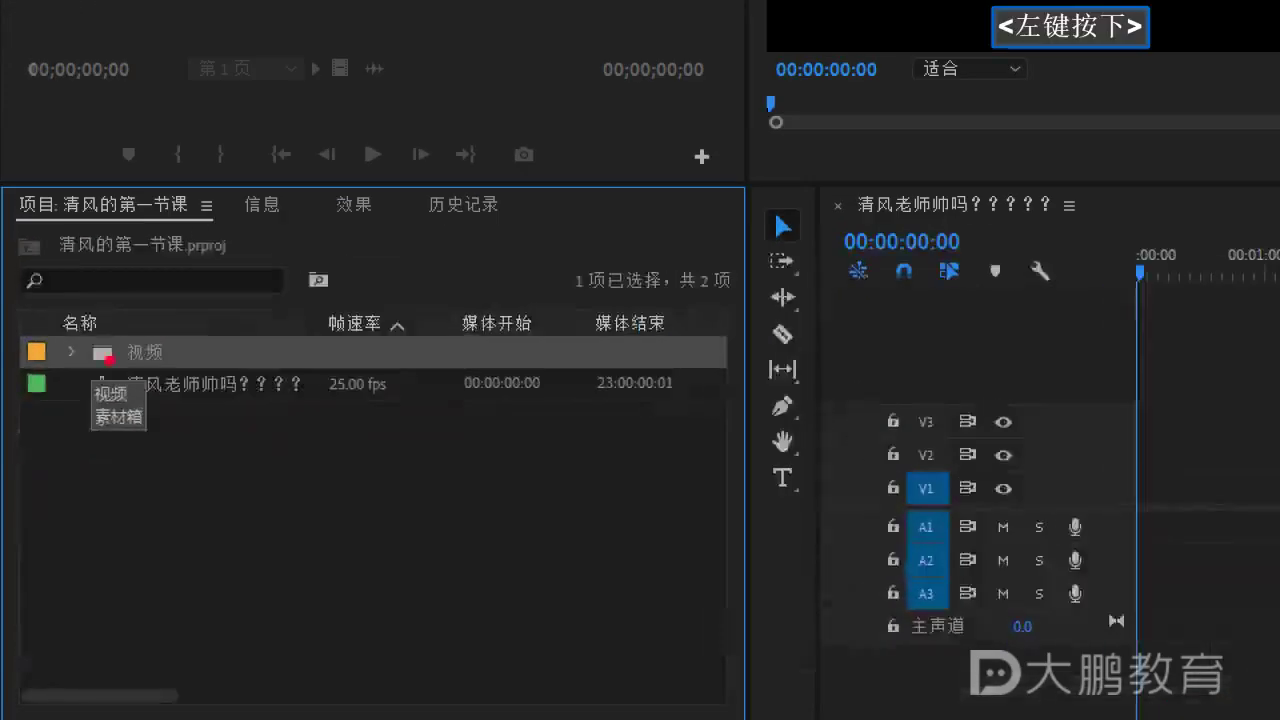
ctrl+click(48, 505)
key(Escape)
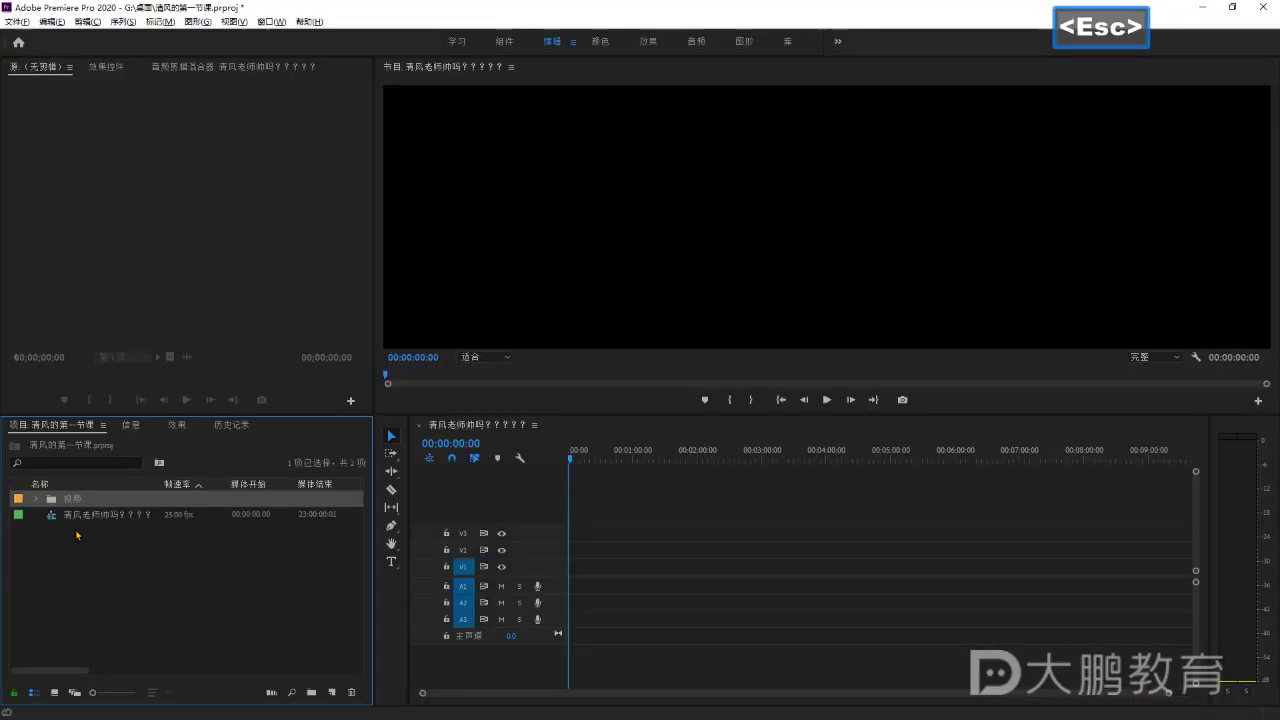
click(35, 499)
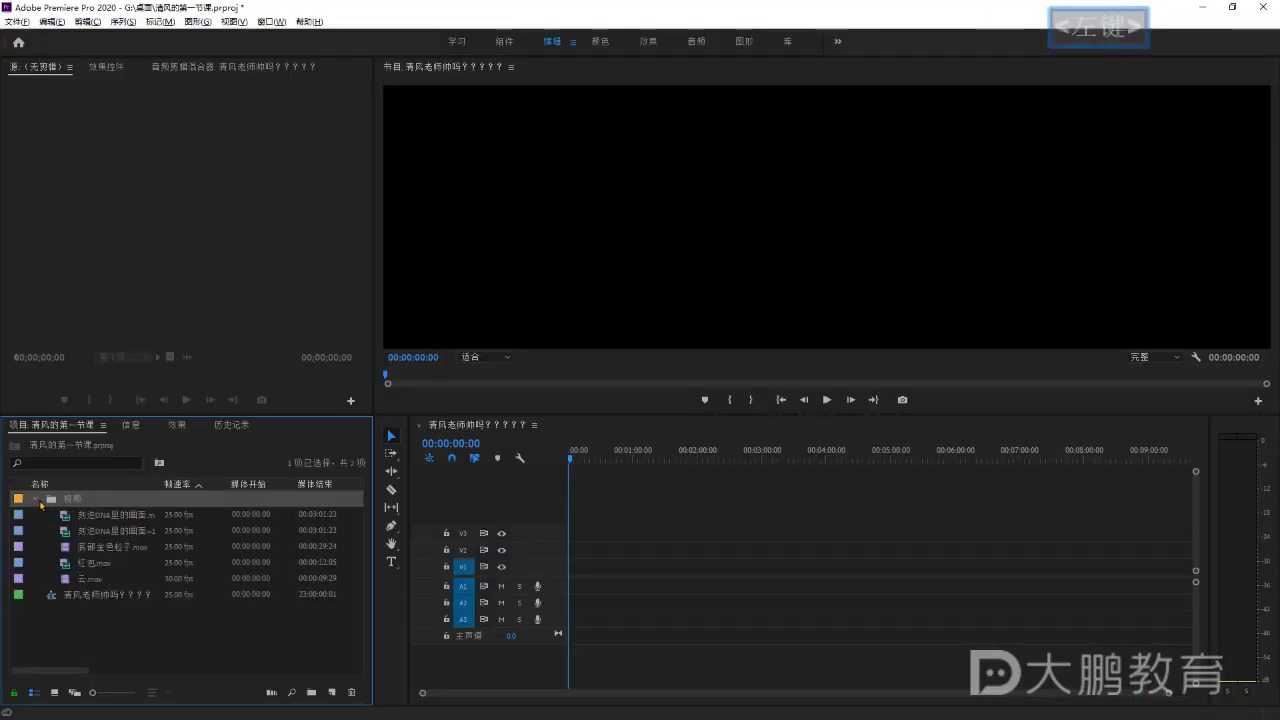
click(35, 498)
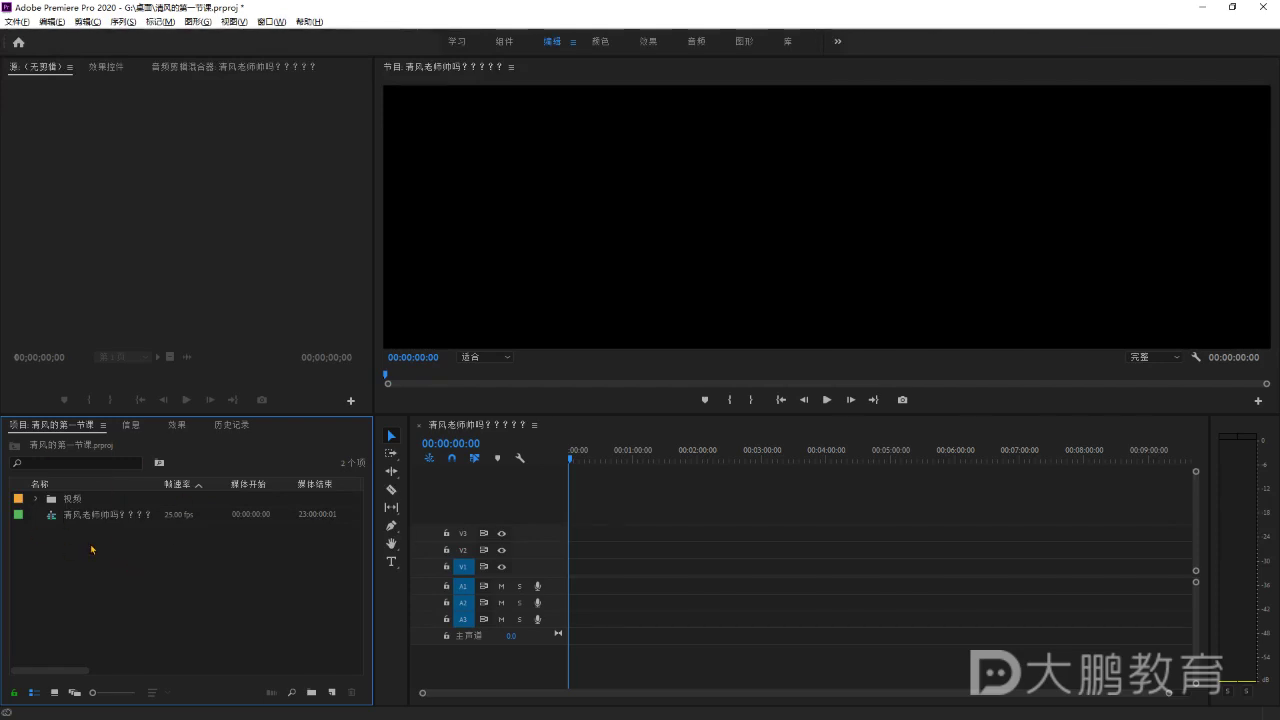
Enlarge the project and timeline panels by raising the divider between them and the monitors.
click(413, 444)
drag(440, 414, 430, 376)
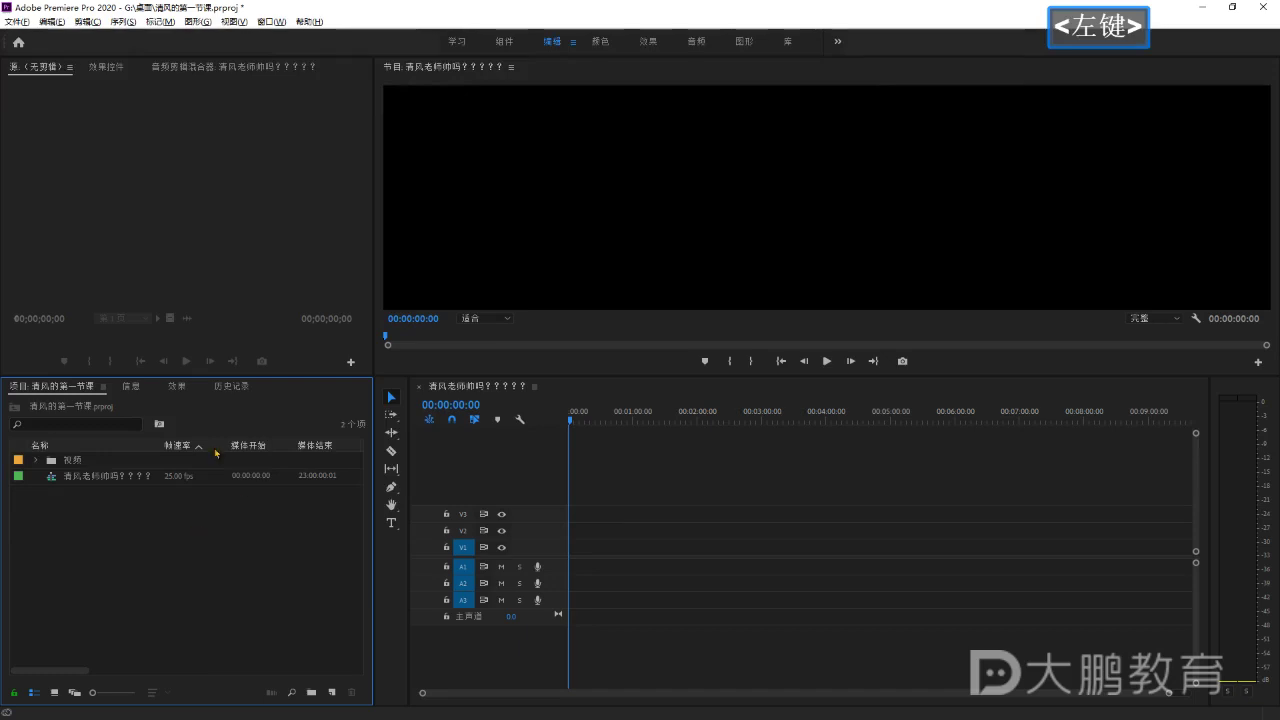
double_click(124, 516)
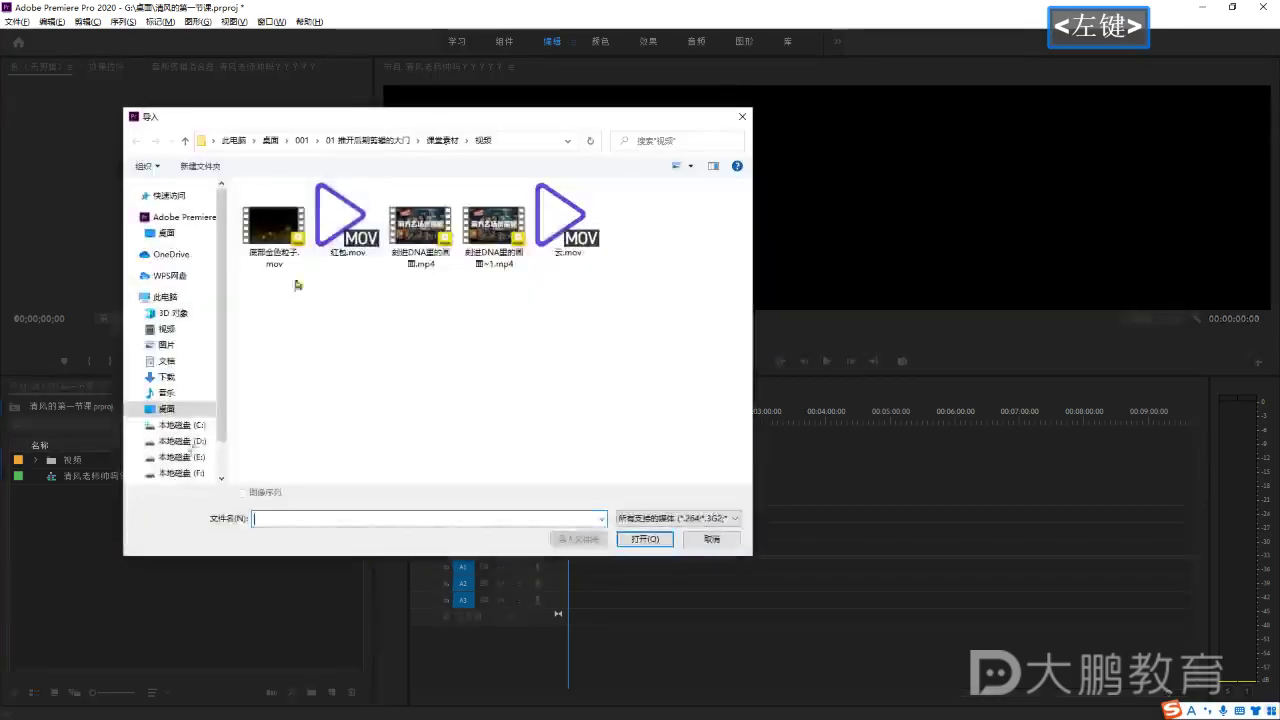
key(Escape)
drag(166, 541, 301, 517)
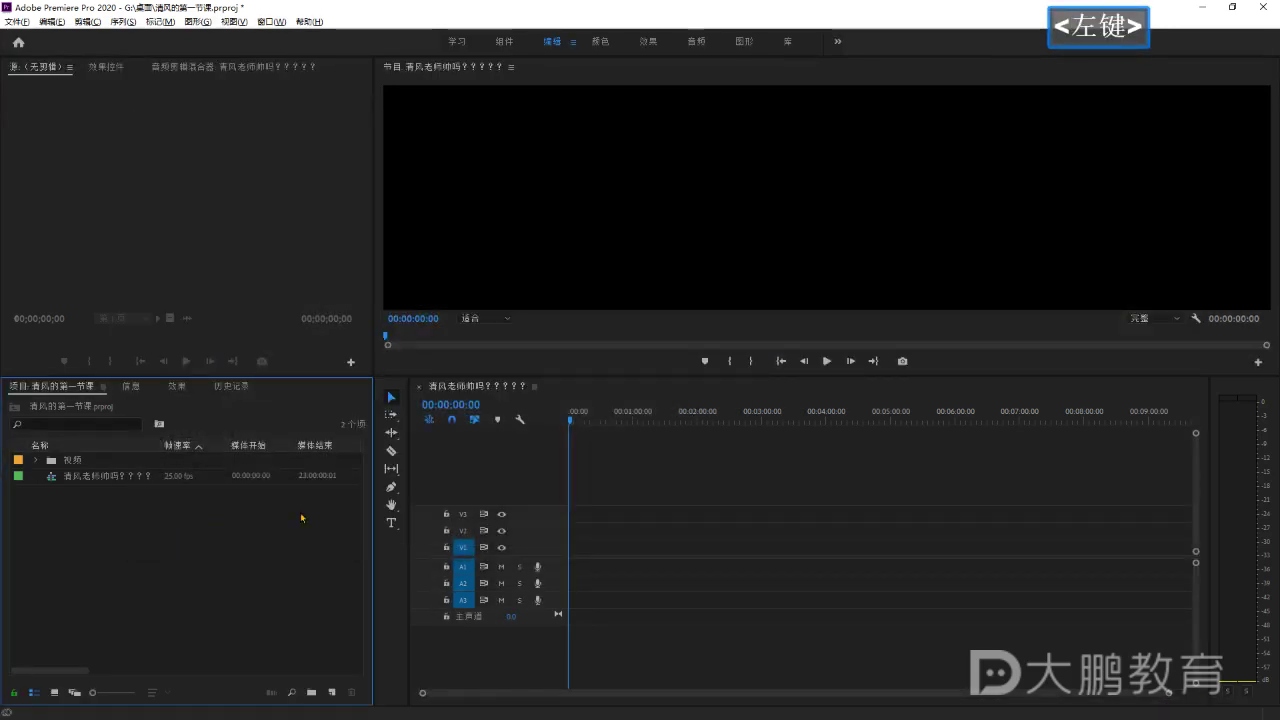
click(110, 7)
click(20, 22)
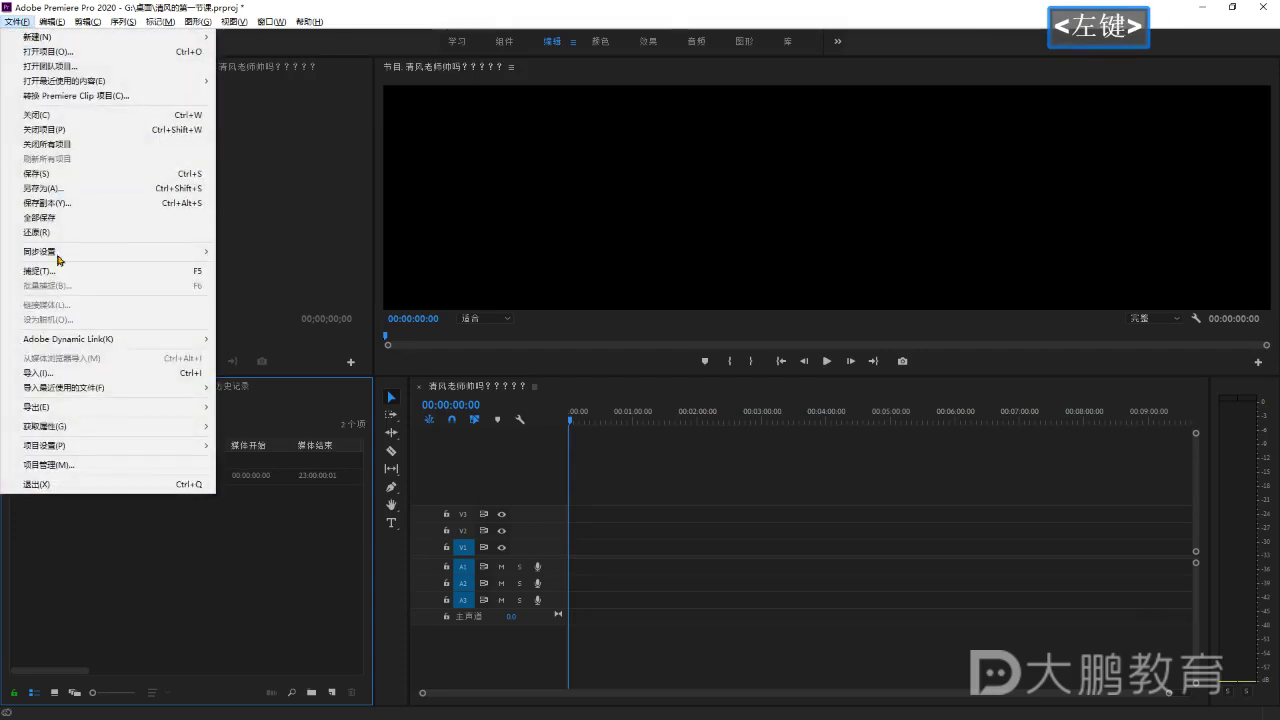
click(152, 373)
drag(437, 120, 583, 142)
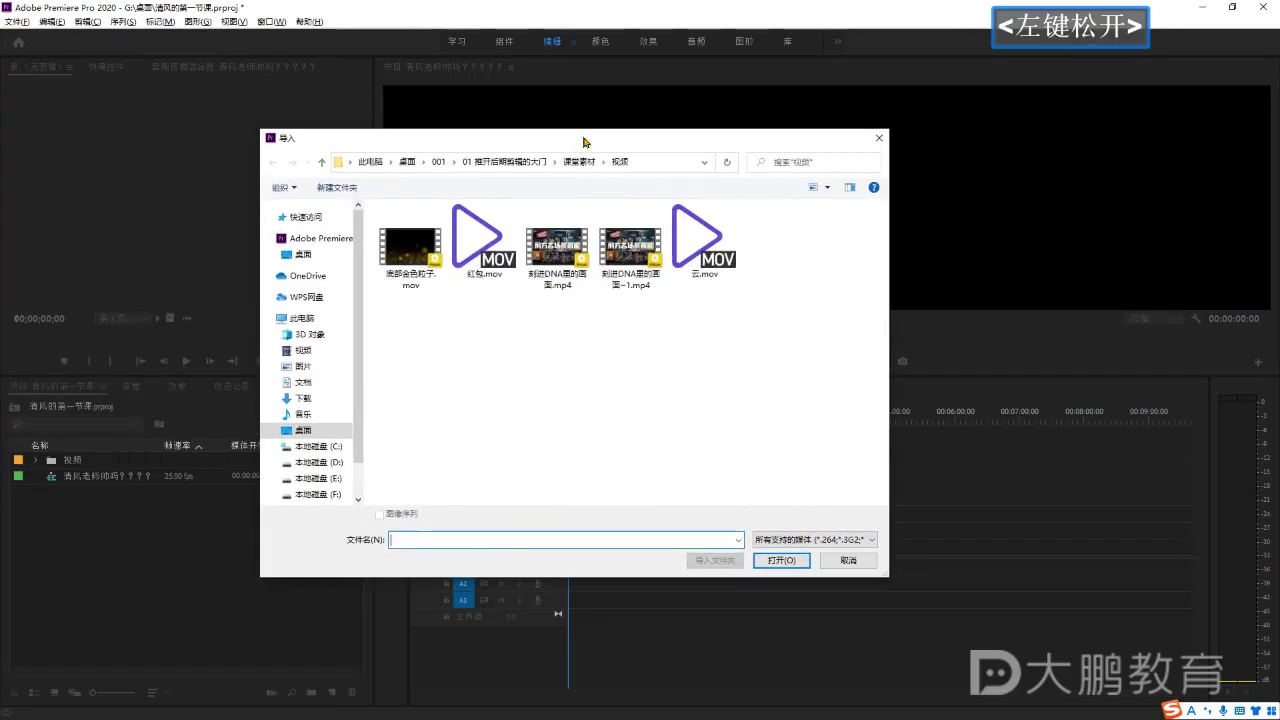
mouse_move(461, 140)
mouse_down()
mouse_move(488, 140)
mouse_move(470, 132)
mouse_up()
click(852, 559)
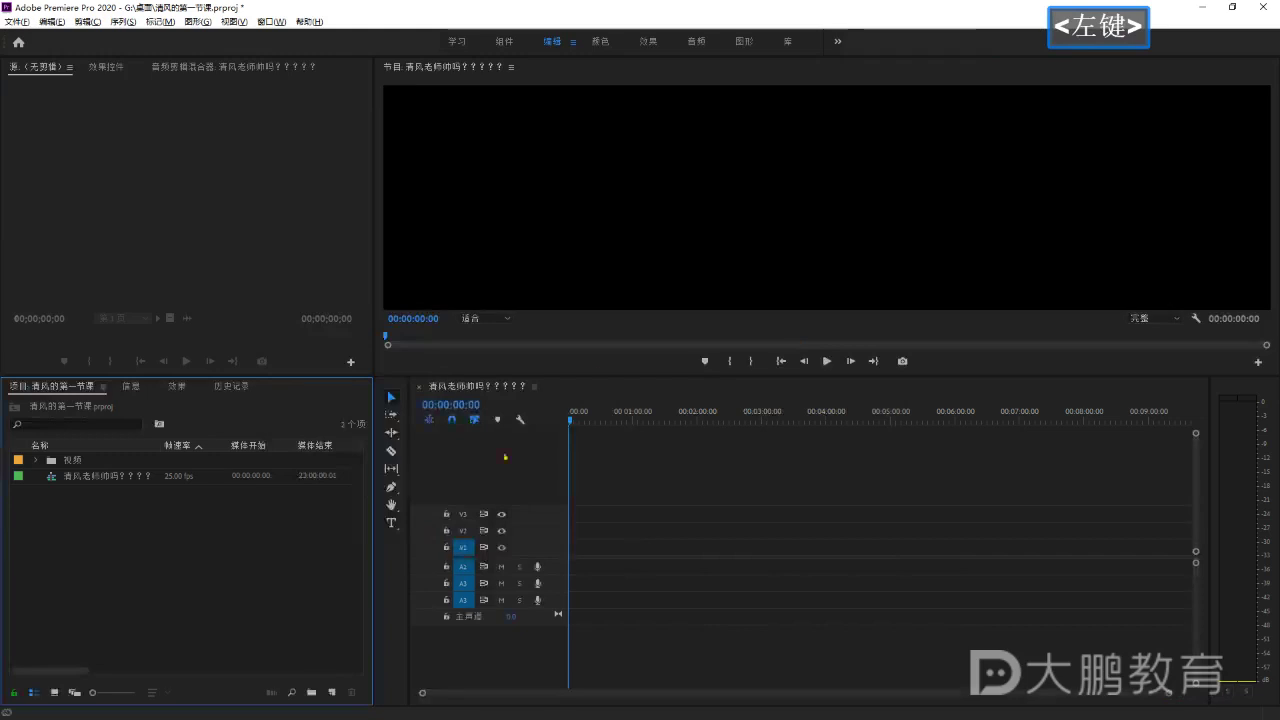
double_click(262, 556)
click(536, 560)
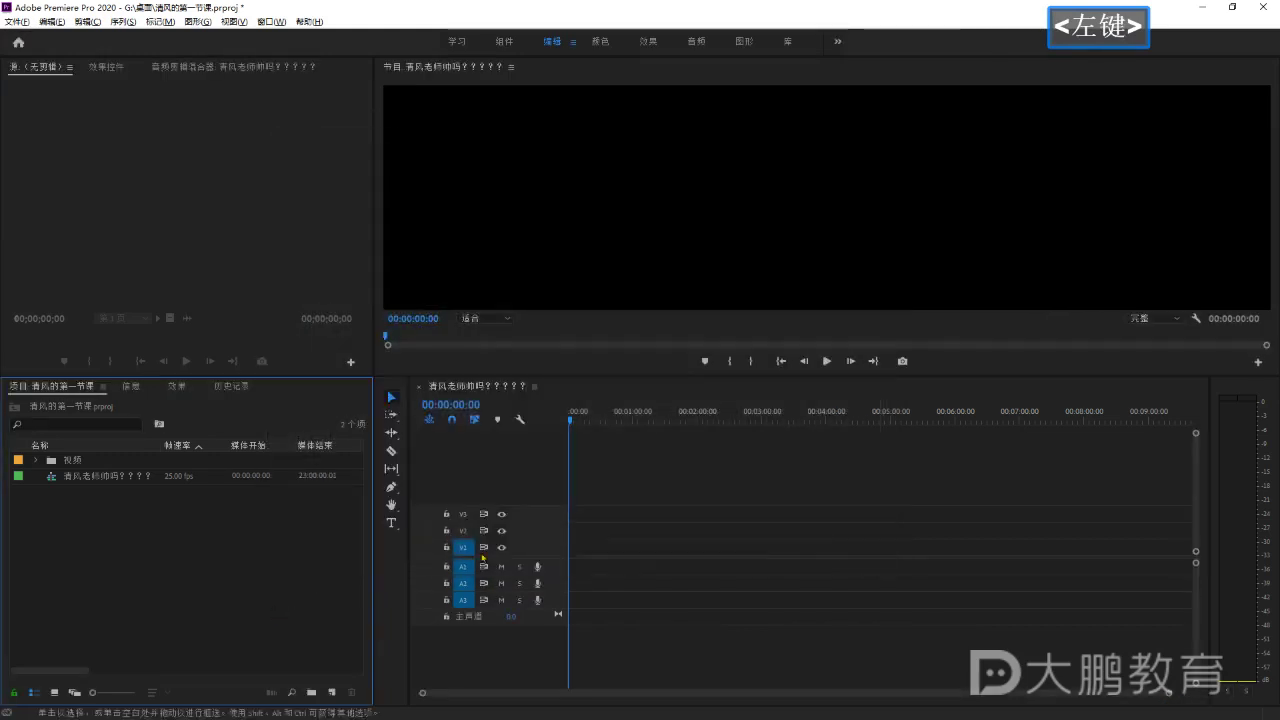
Start a media import and browse to the 图片 folder inside 课堂素材.
double_click(363, 563)
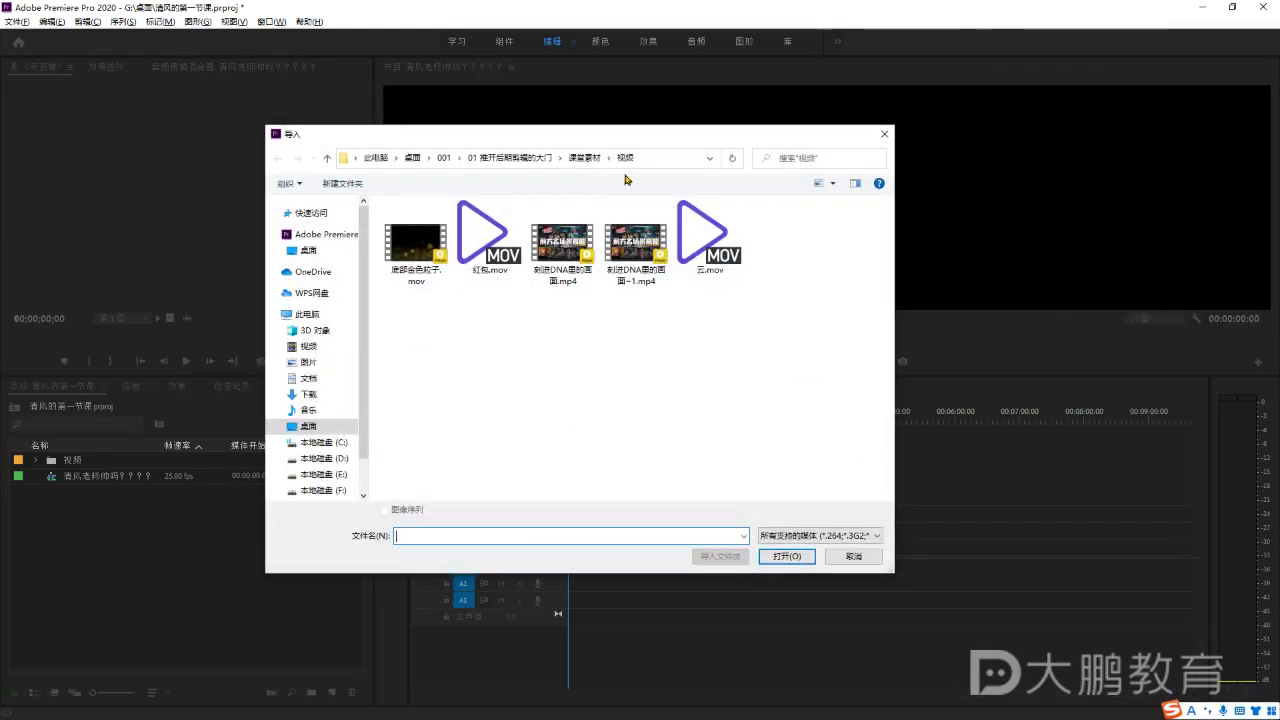
drag(592, 137, 600, 145)
click(595, 296)
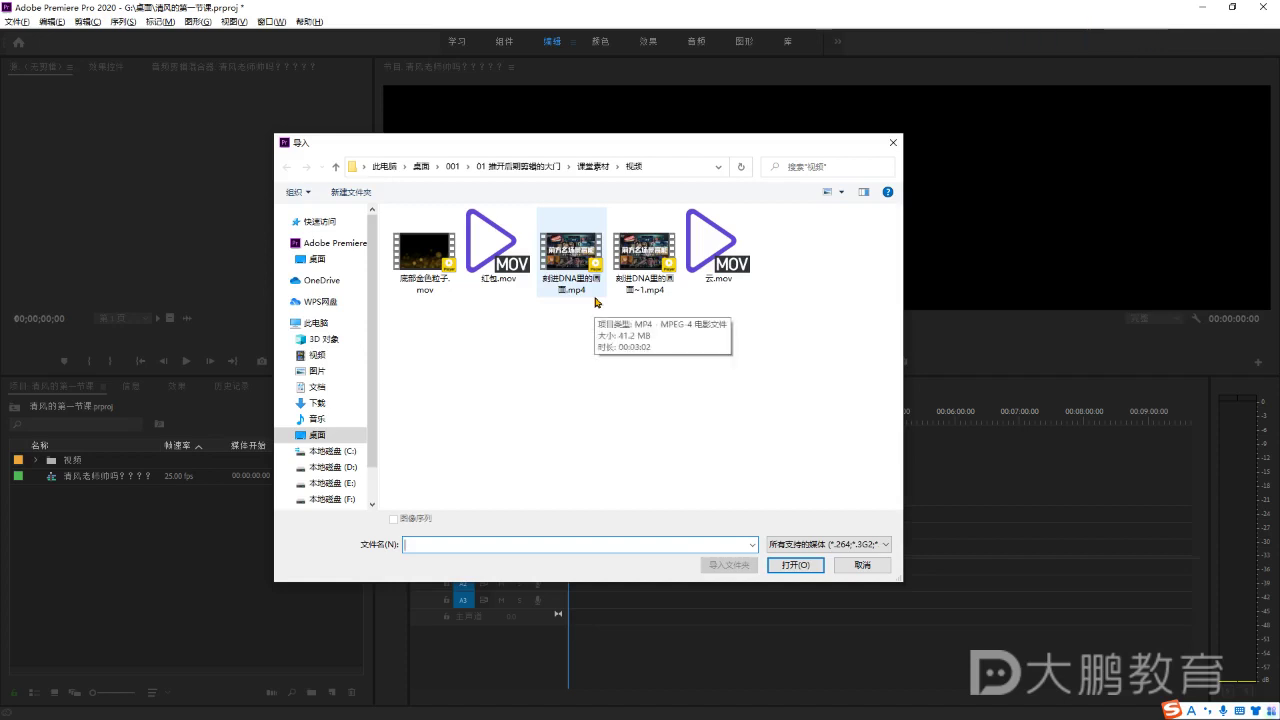
click(555, 372)
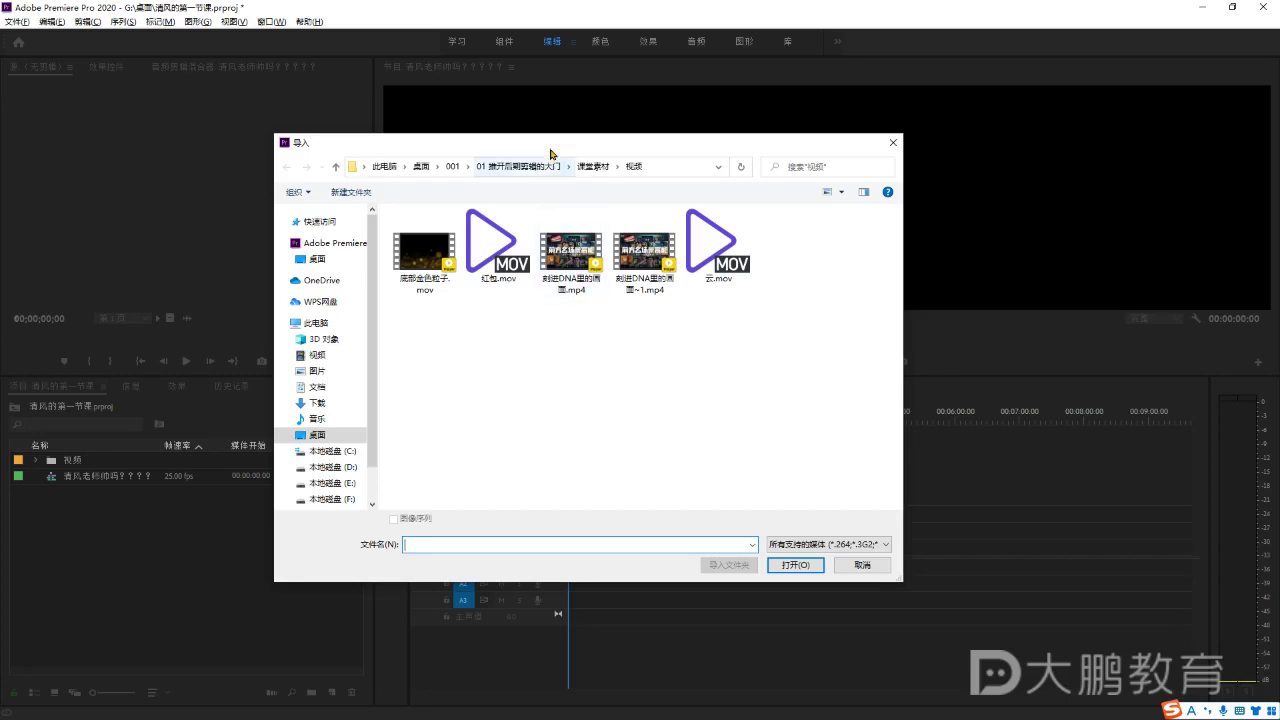
drag(554, 145, 528, 147)
click(520, 166)
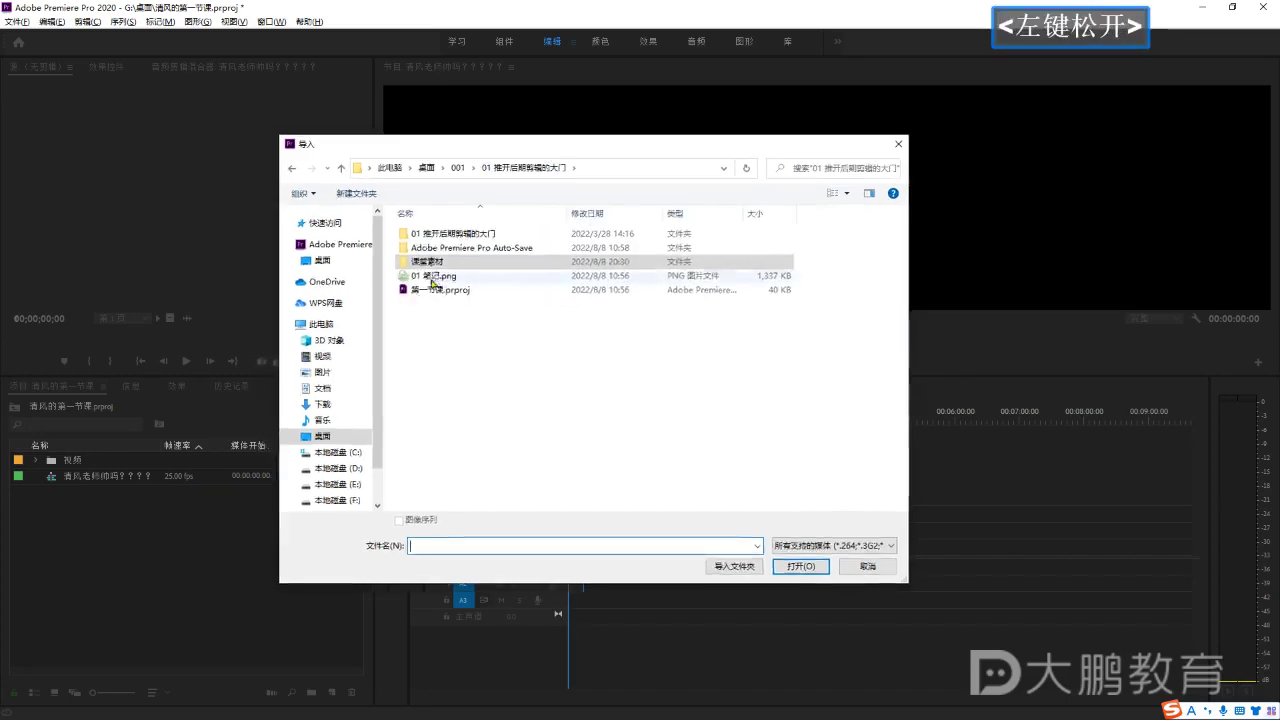
double_click(432, 262)
click(441, 236)
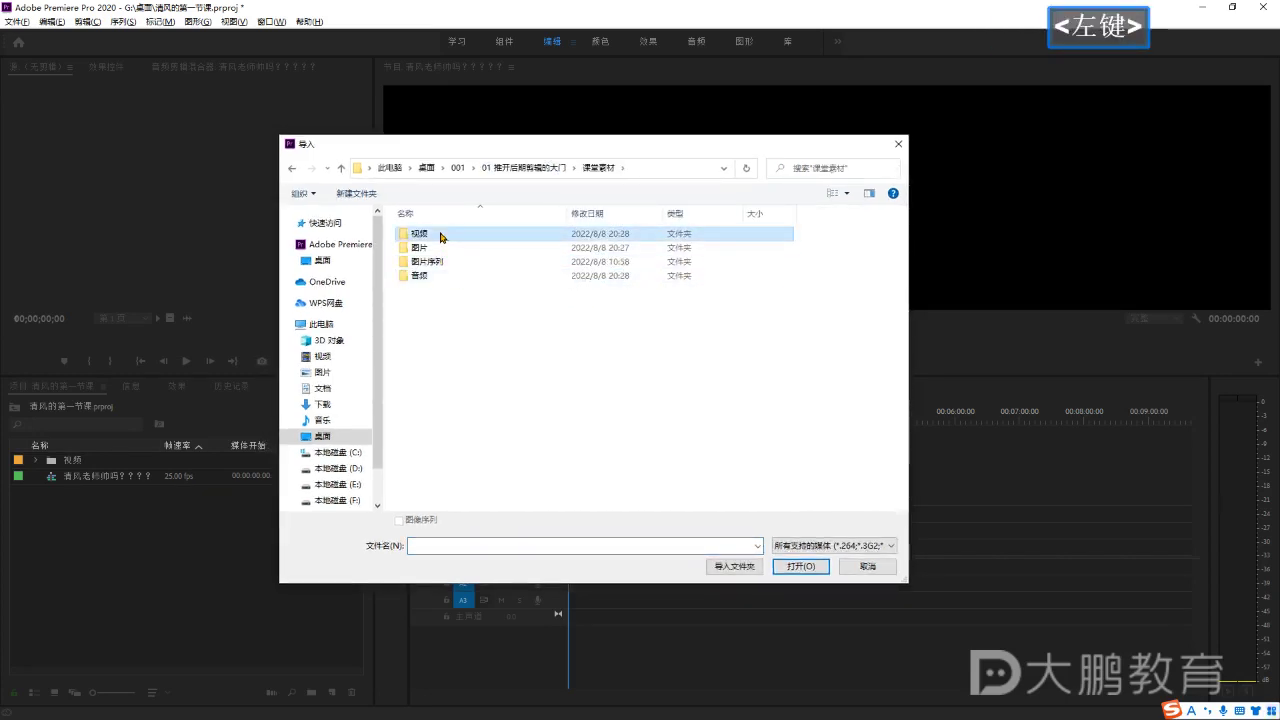
click(460, 250)
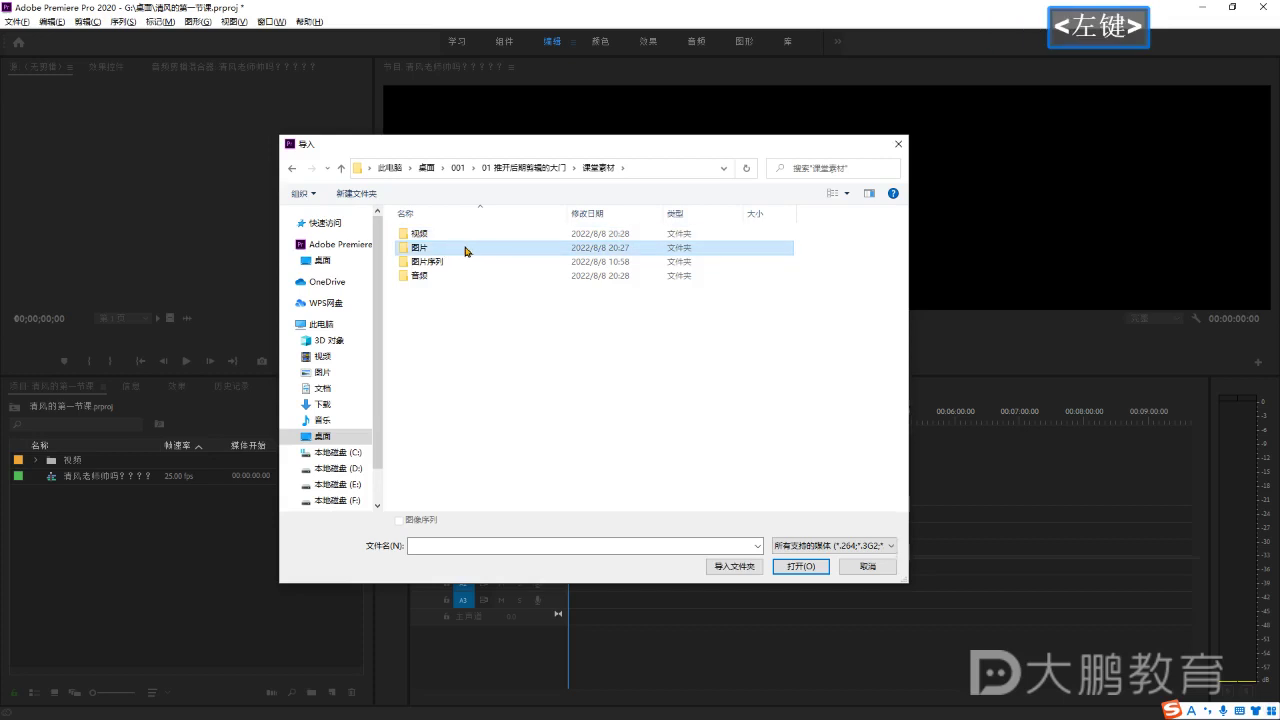
double_click(465, 251)
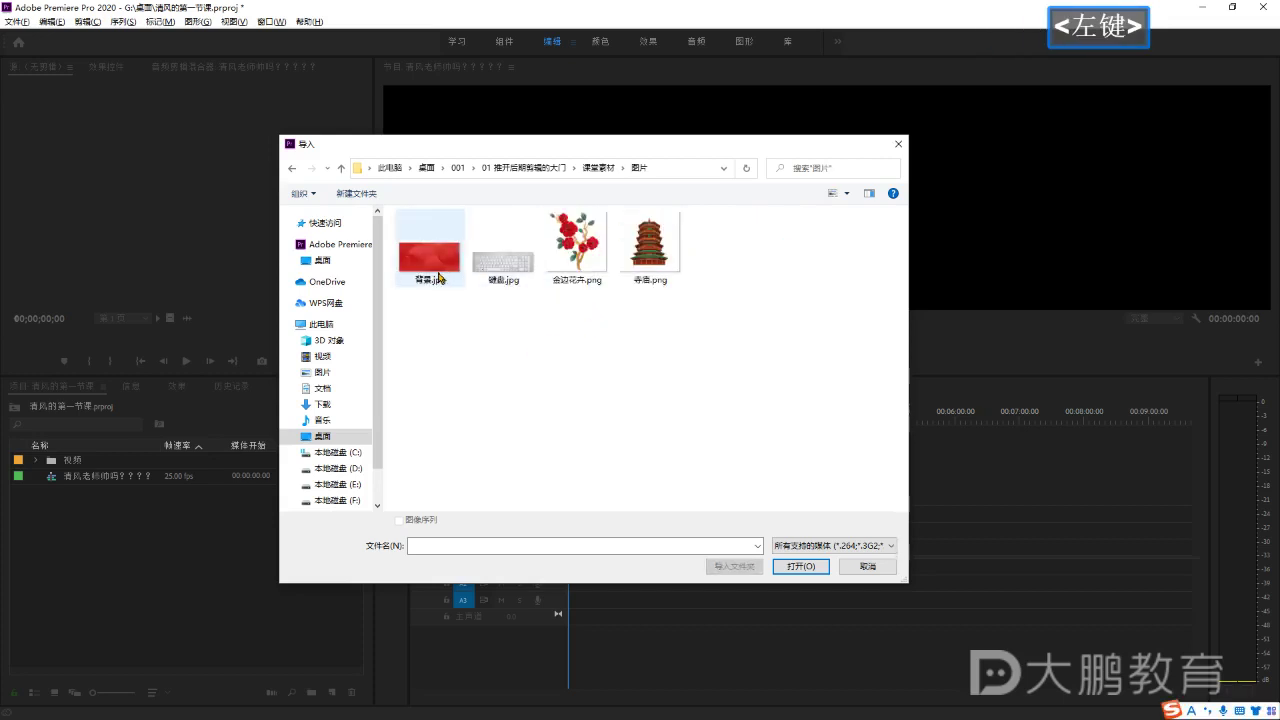
Import 背景.jpg, 键盘.jpg, 金边花卉.png and 寺庙.png together as individual files, and clear the selection in the project.
click(438, 250)
ctrl+click(503, 250)
ctrl+click(576, 250)
ctrl+click(650, 250)
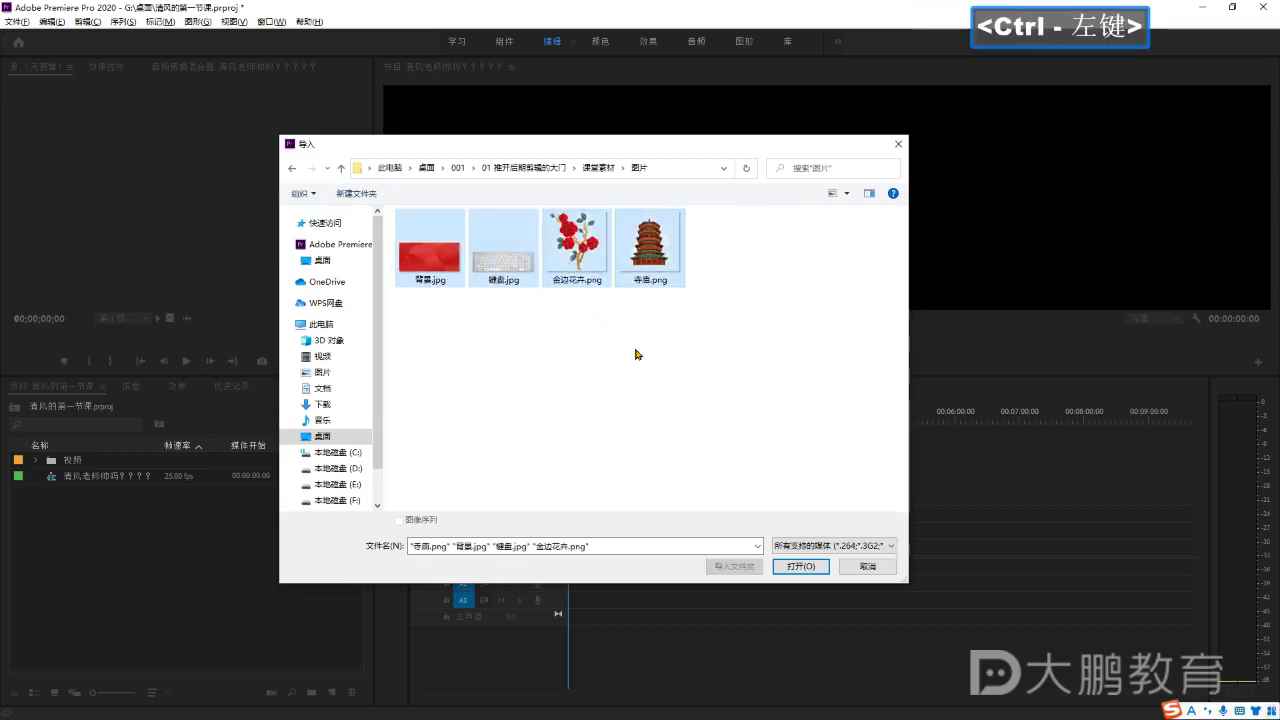
click(628, 352)
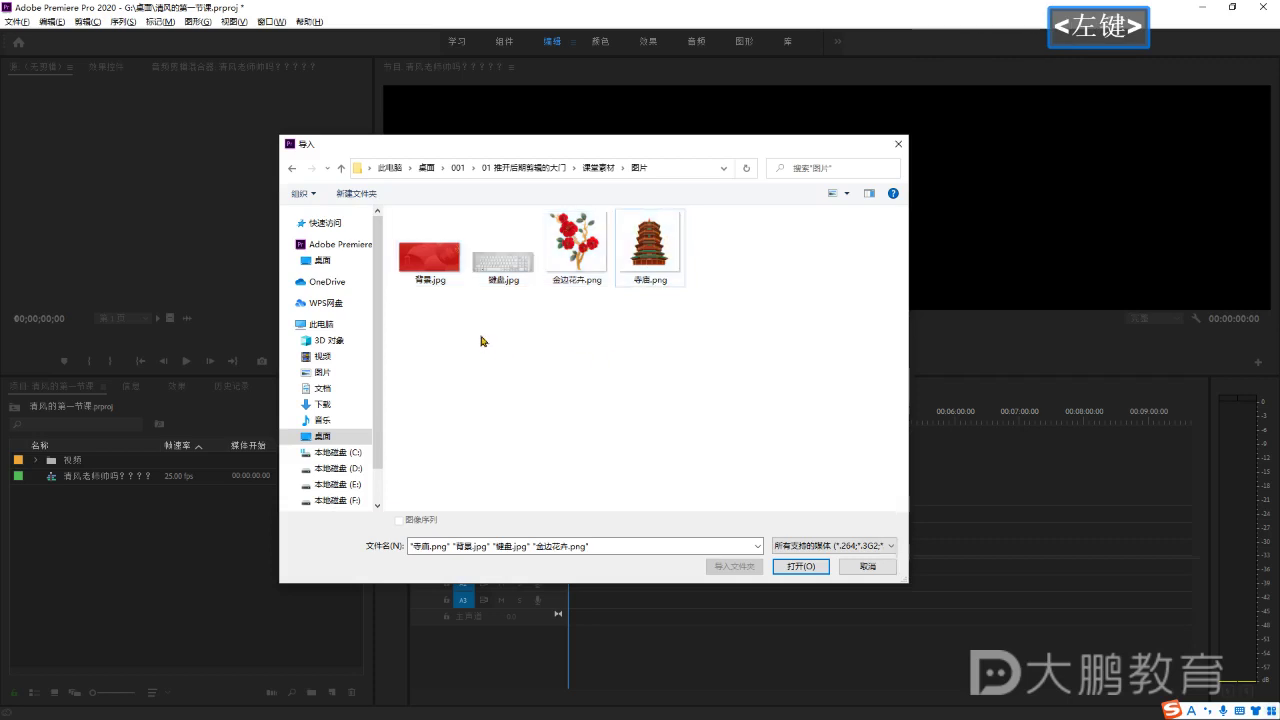
ctrl+click(430, 250)
ctrl+click(503, 250)
ctrl+click(576, 250)
ctrl+click(650, 250)
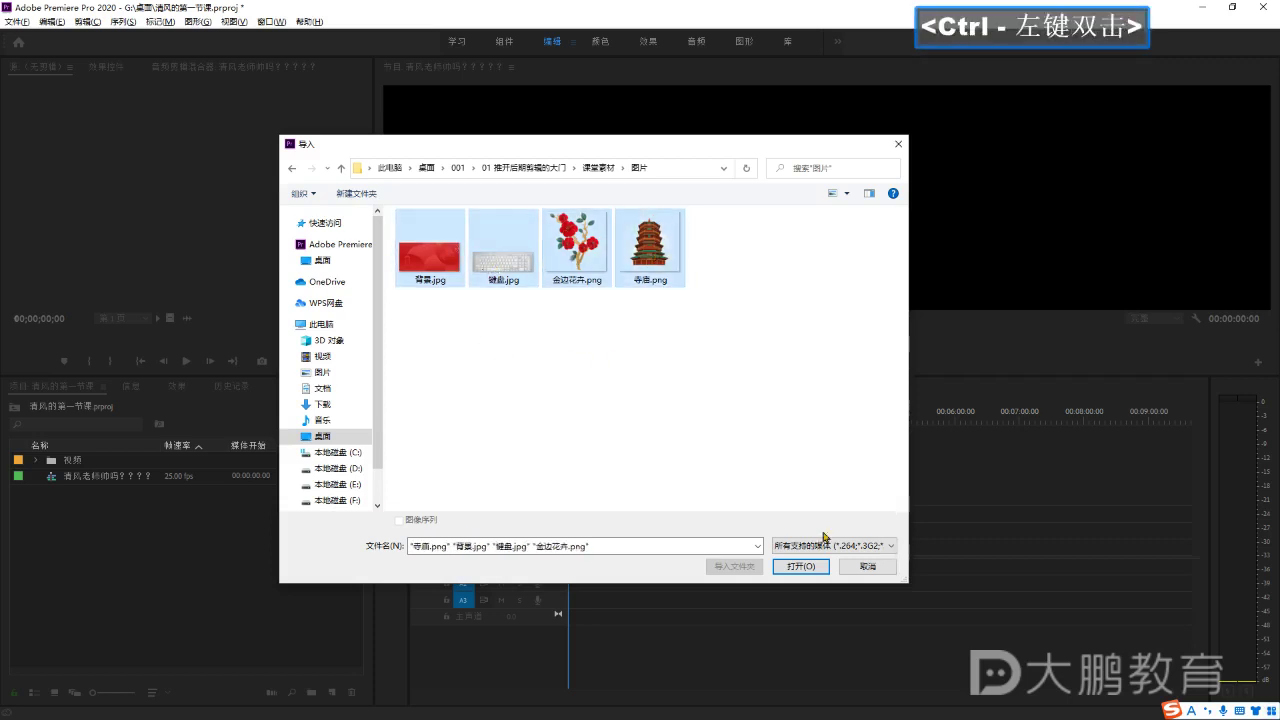
click(800, 566)
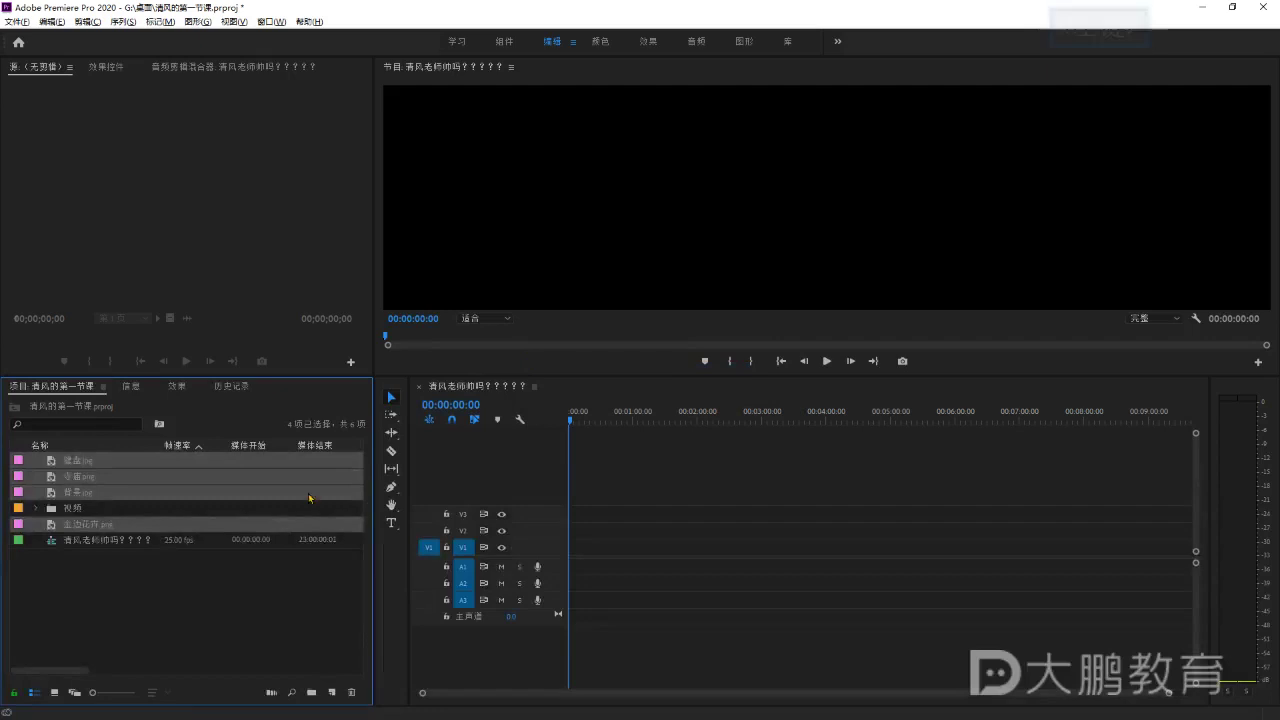
click(87, 514)
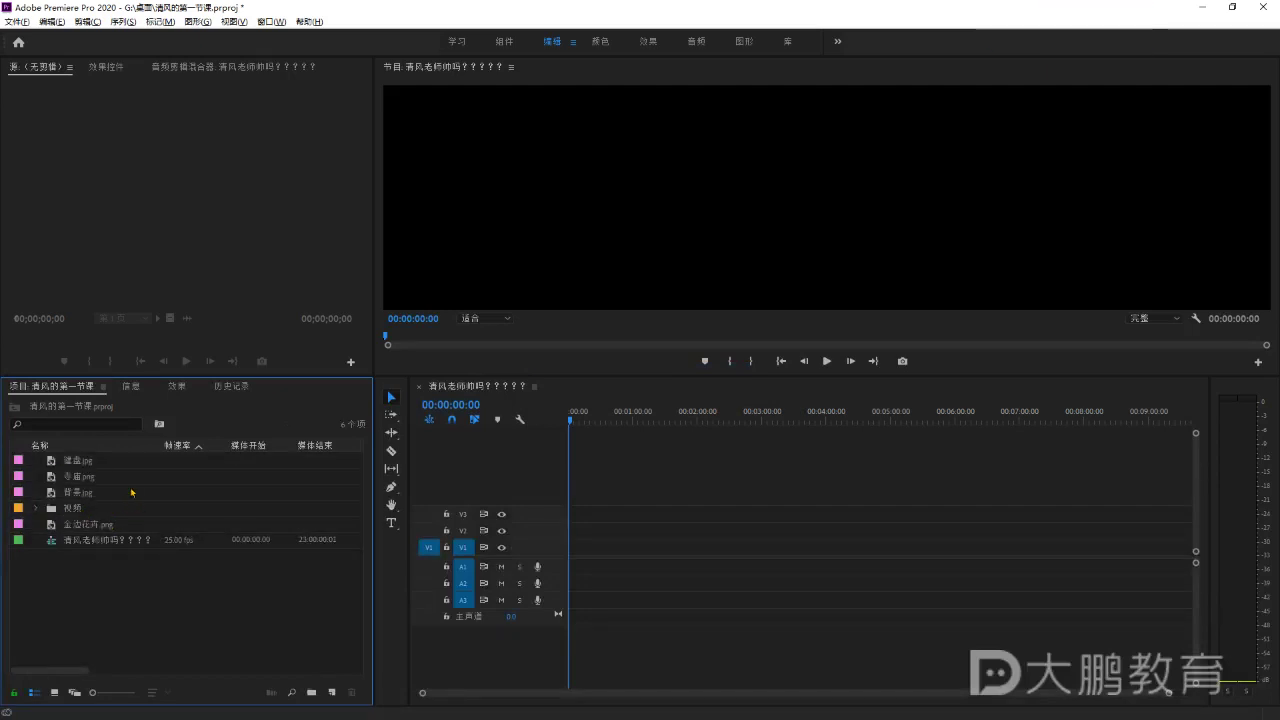
Import the entire 音频 folder from 课堂素材 into the project as a bin.
double_click(144, 573)
click(598, 168)
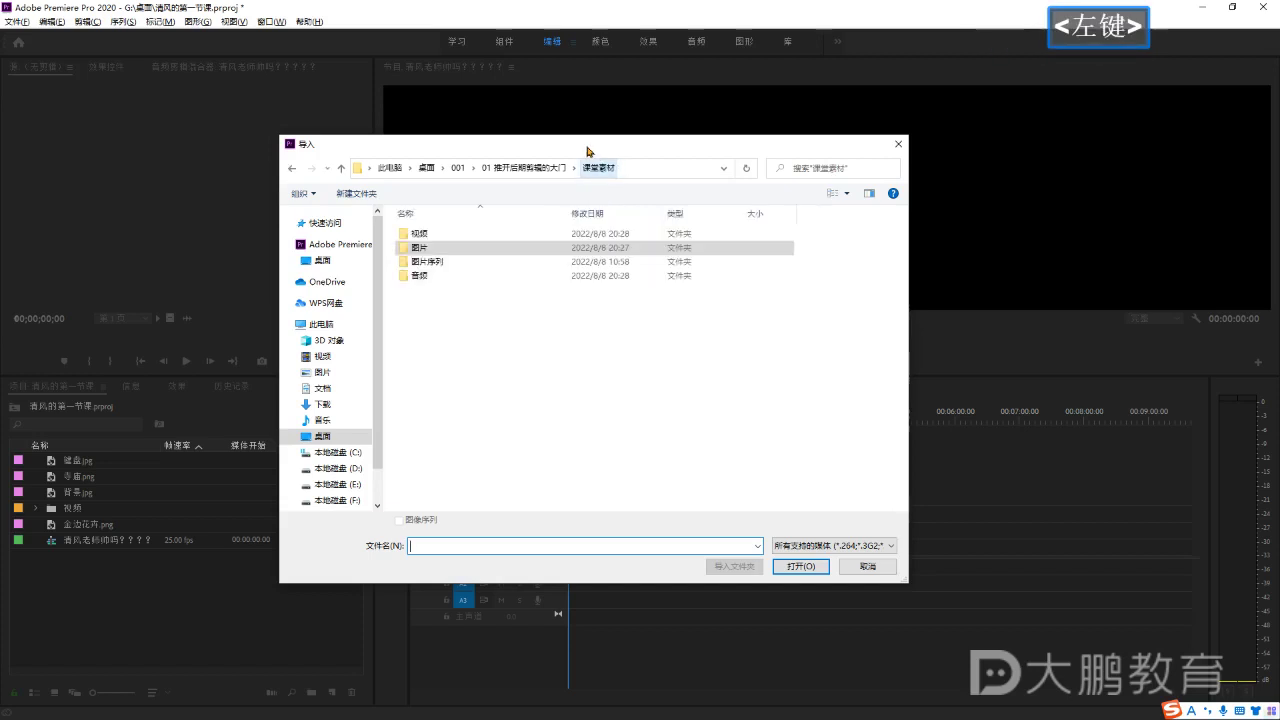
click(466, 276)
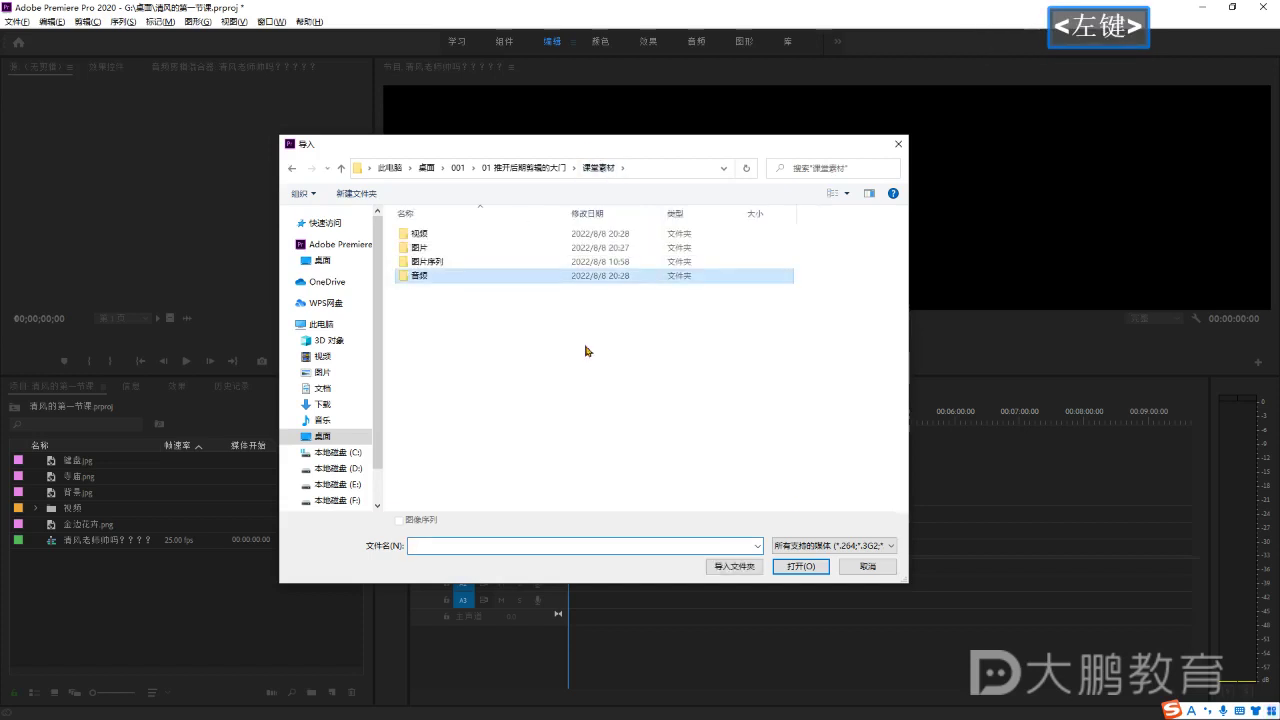
click(749, 566)
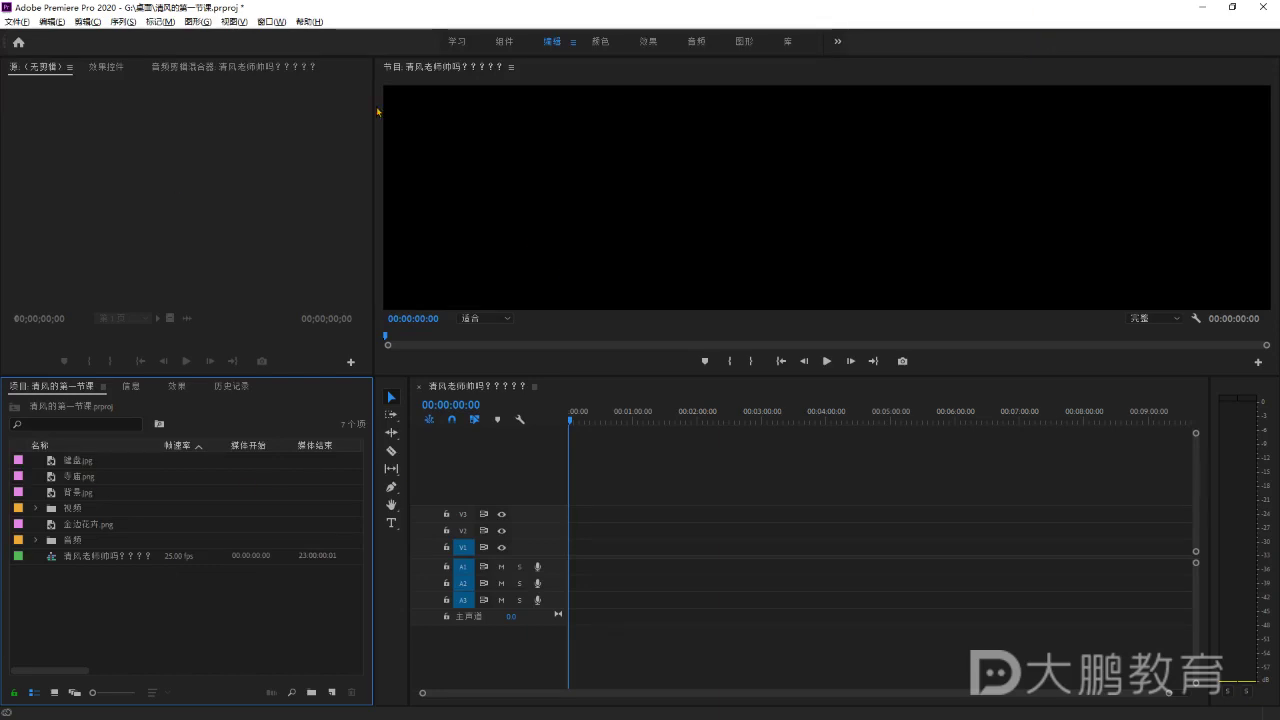
Preview the imported images 背景.jpg and 寺庙.png in the Source monitor.
click(58, 70)
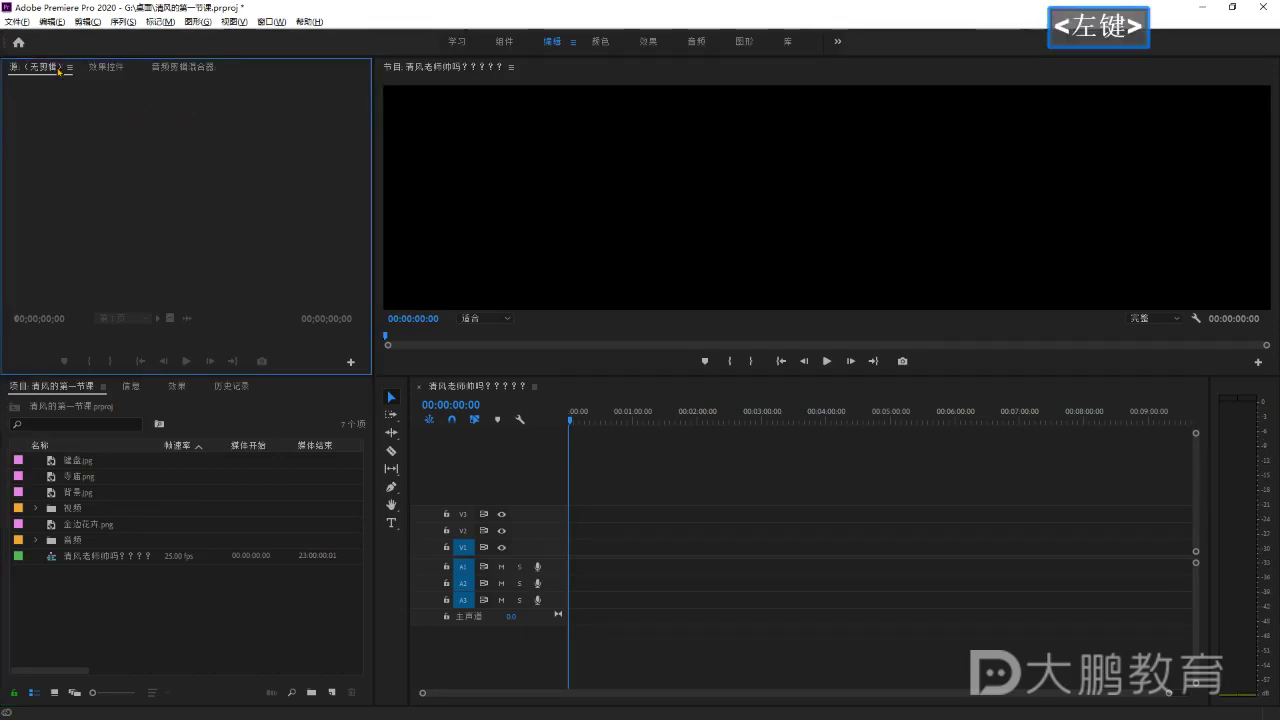
click(47, 493)
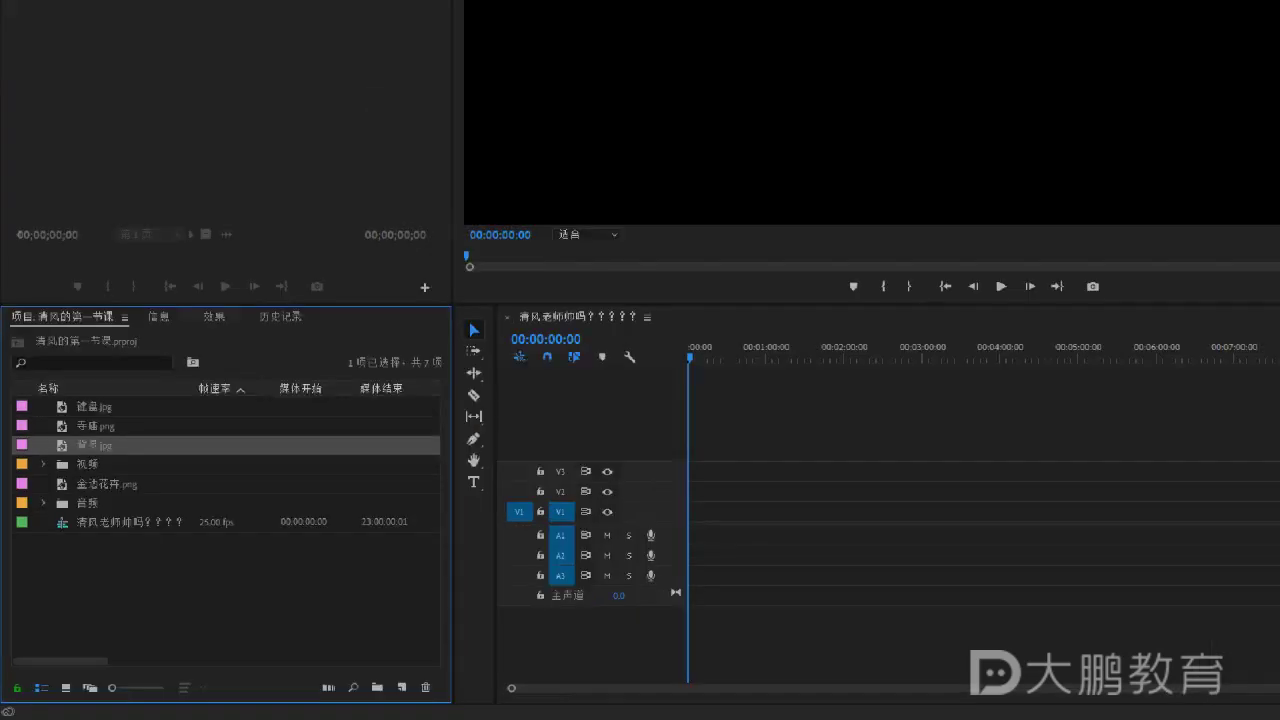
click(104, 448)
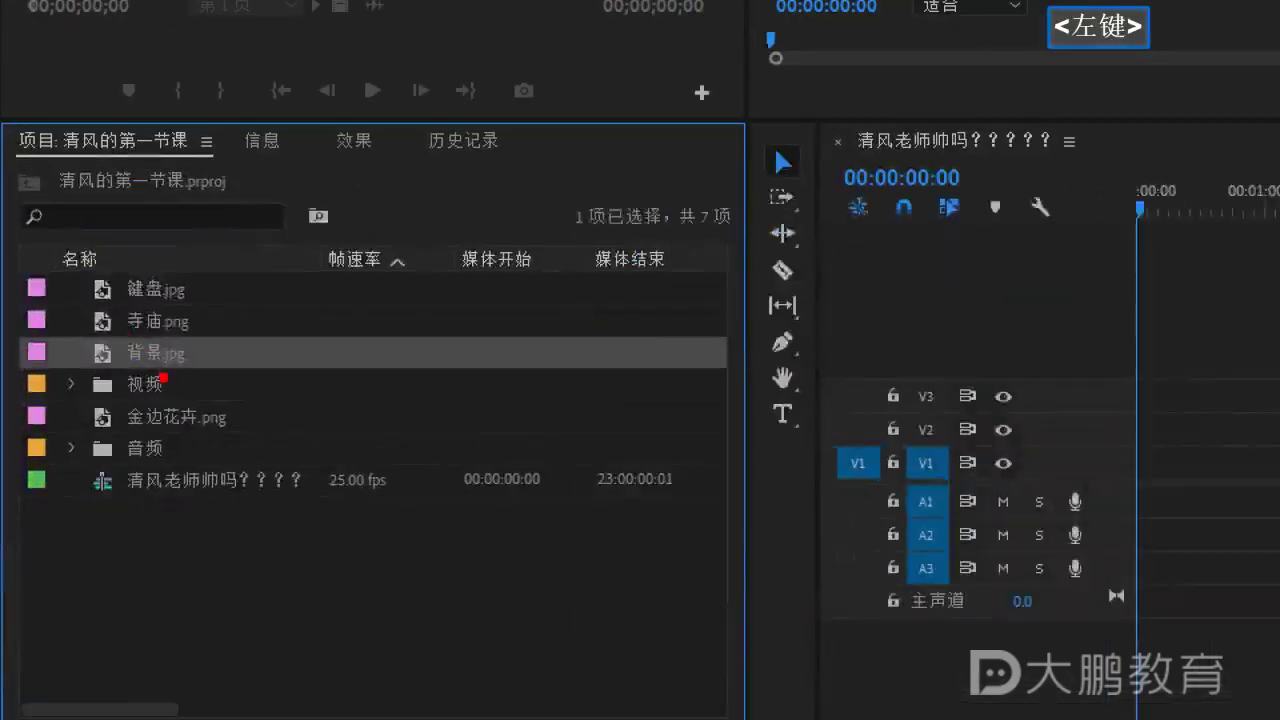
drag(104, 447, 177, 420)
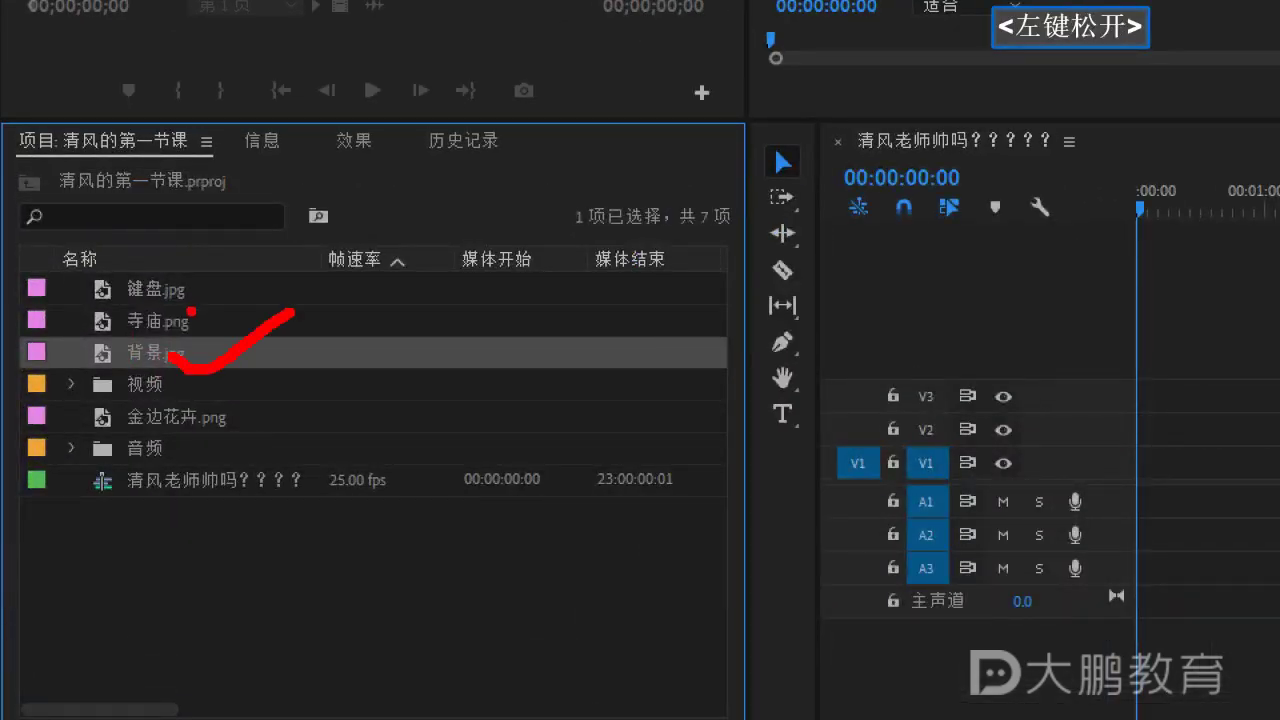
key(Escape)
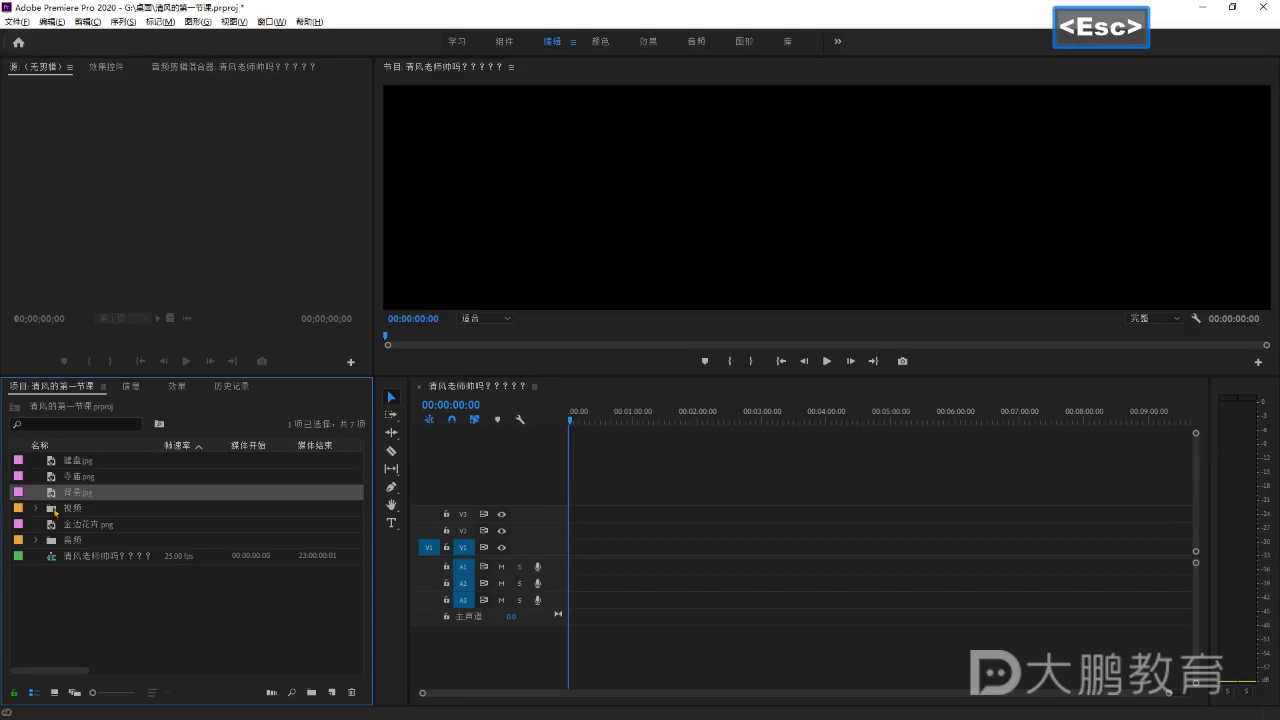
double_click(105, 352)
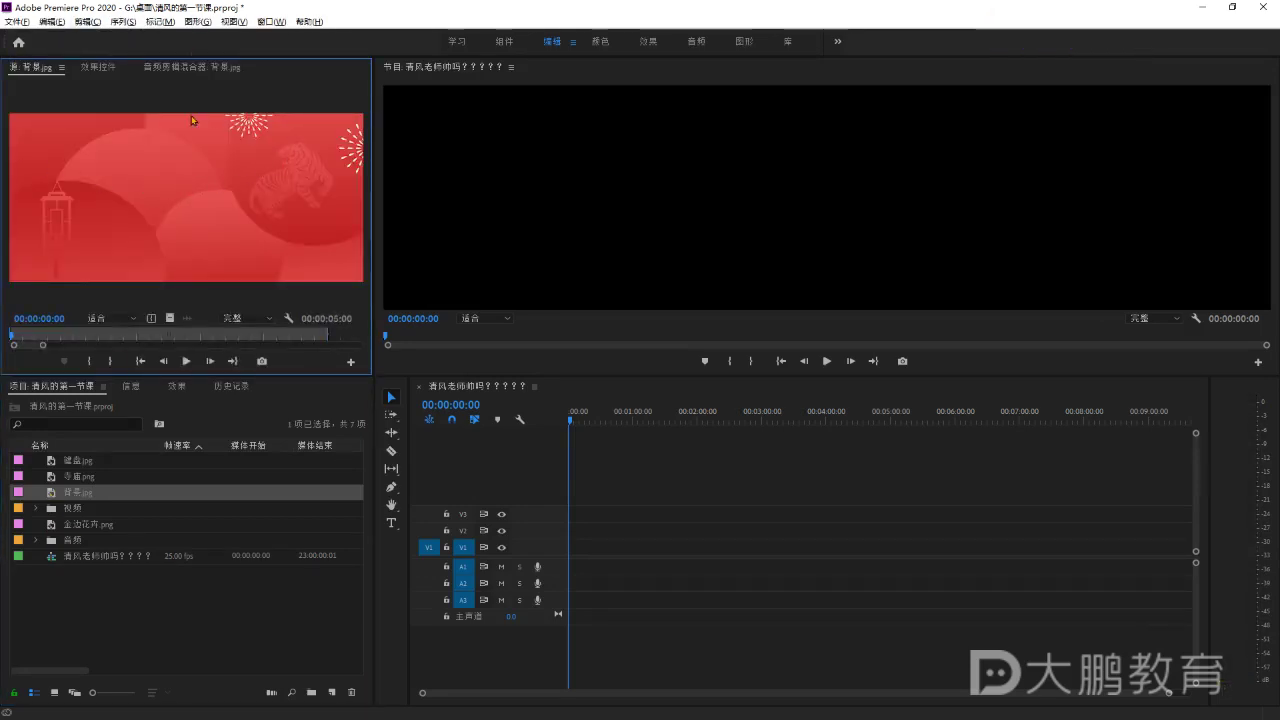
click(80, 477)
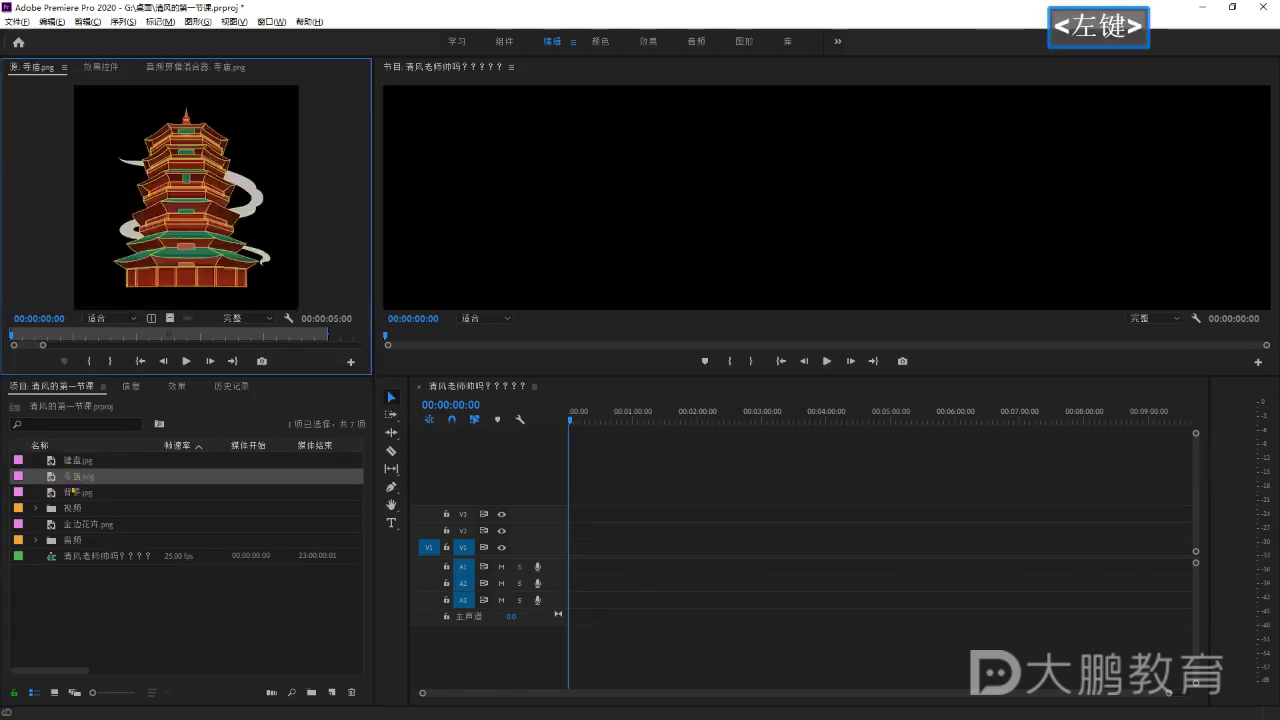
double_click(120, 620)
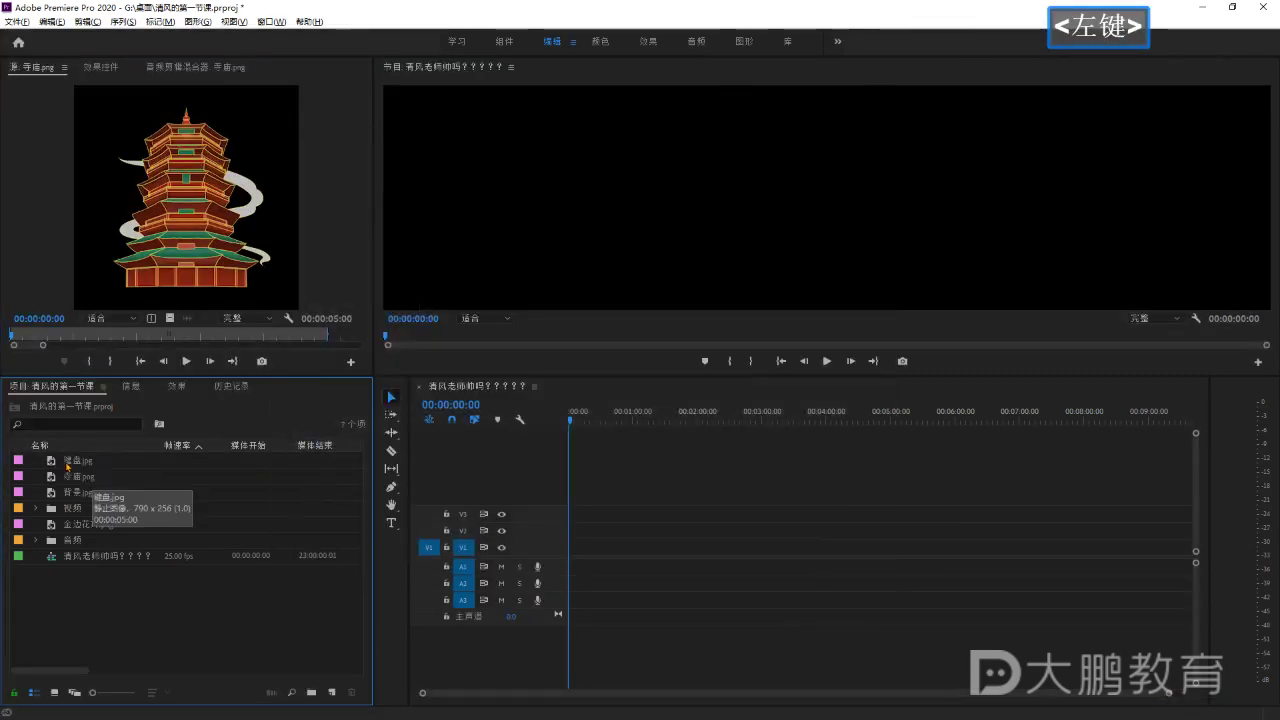
Preview 键盘.jpg in the Source monitor and clear the selection in the project.
double_click(54, 462)
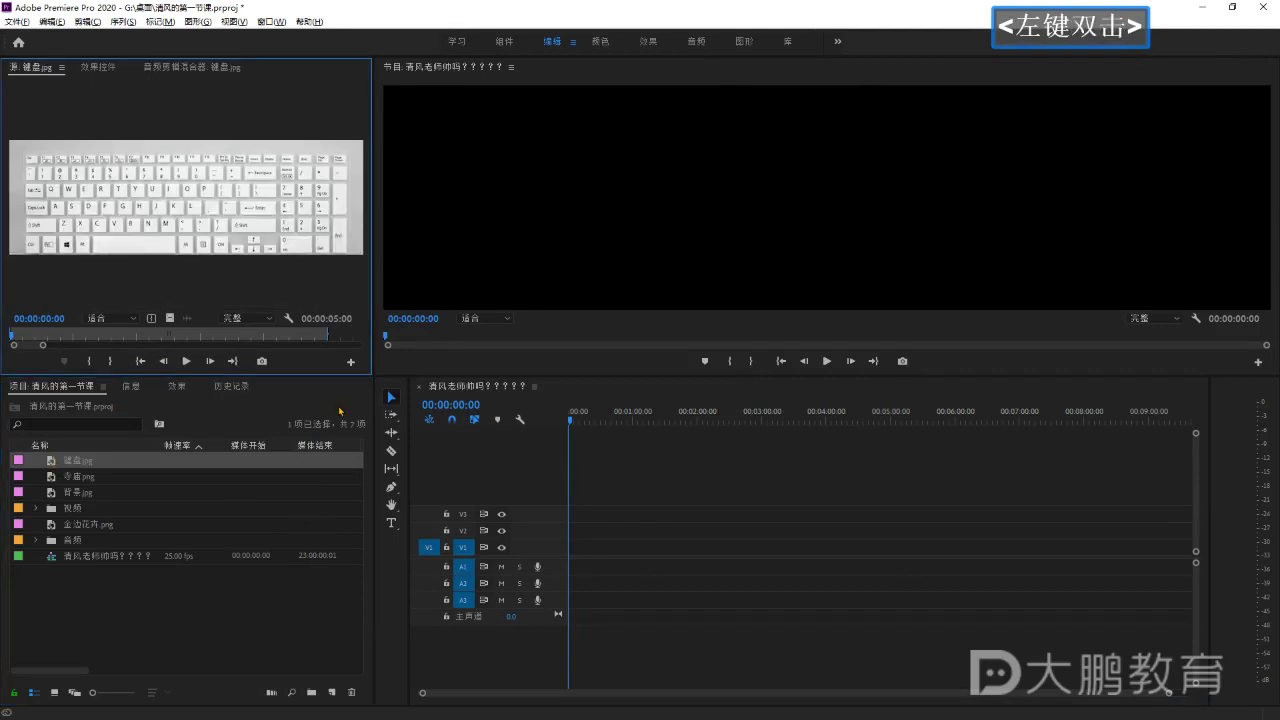
click(87, 497)
click(101, 607)
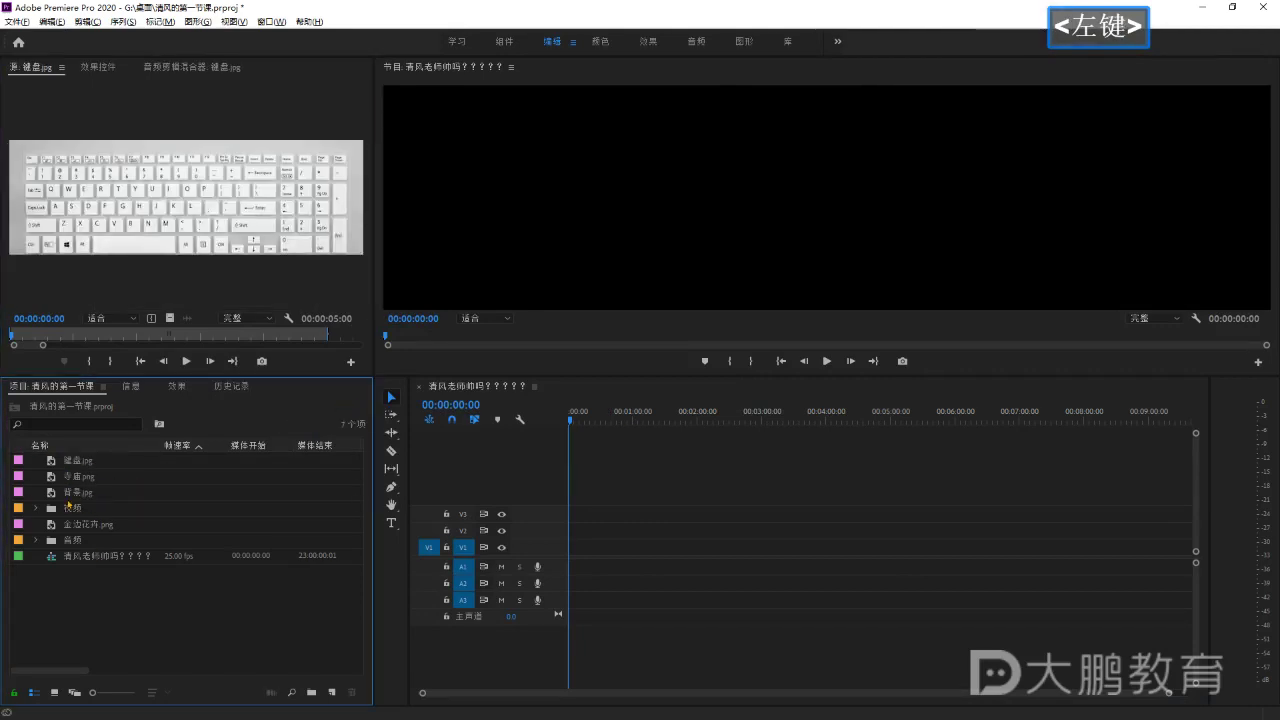
Place 背景.jpg on track V1 at the start of the sequence and compare it in the Source and Program monitors.
double_click(53, 493)
drag(53, 497, 572, 550)
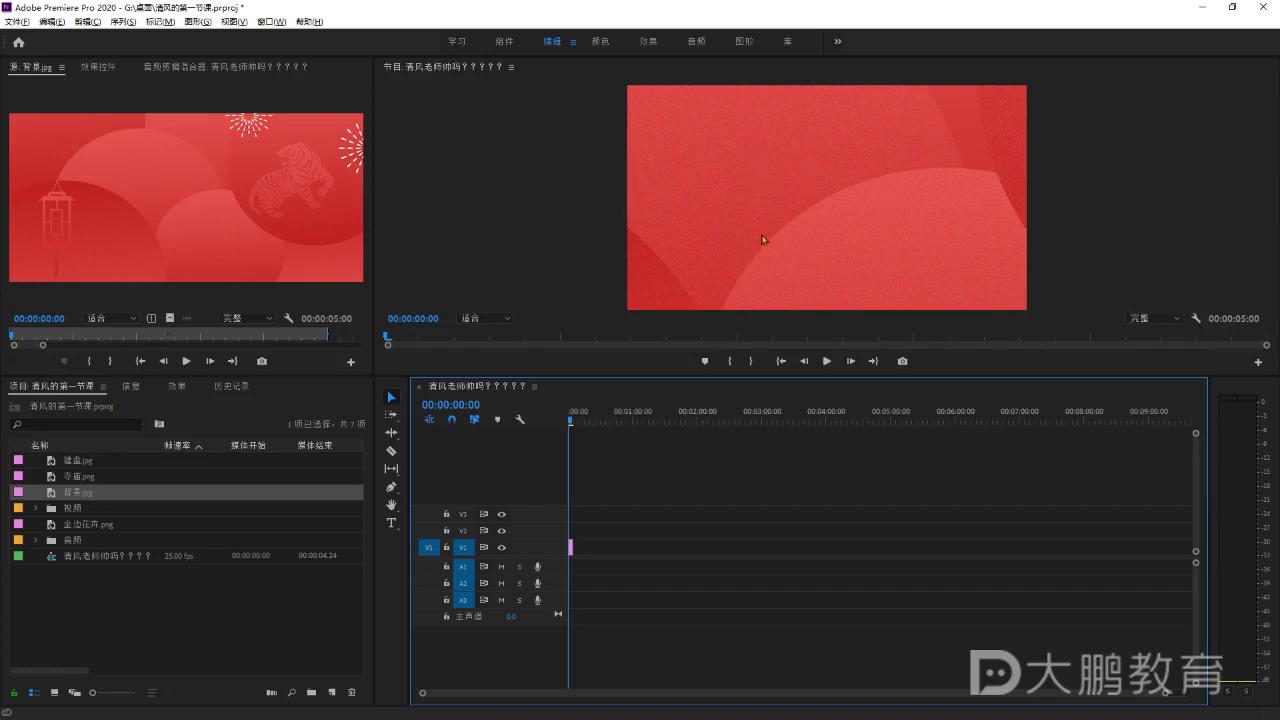
double_click(51, 497)
click(257, 198)
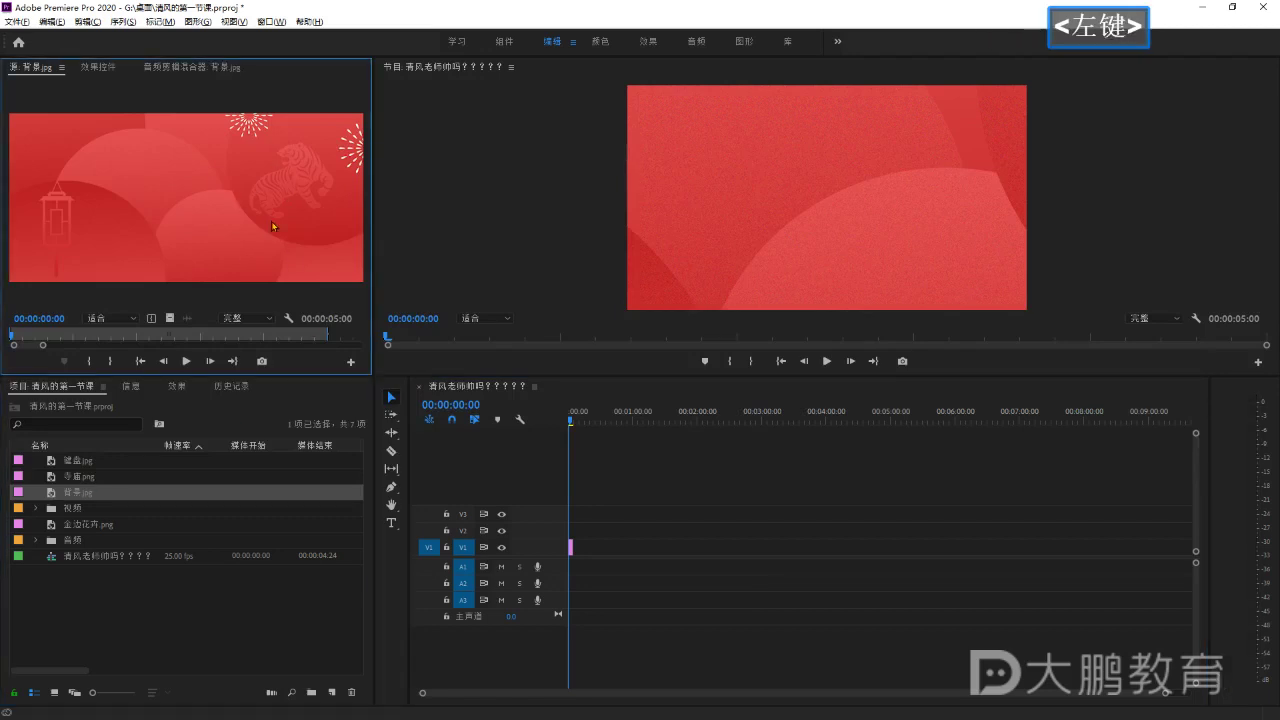
click(614, 509)
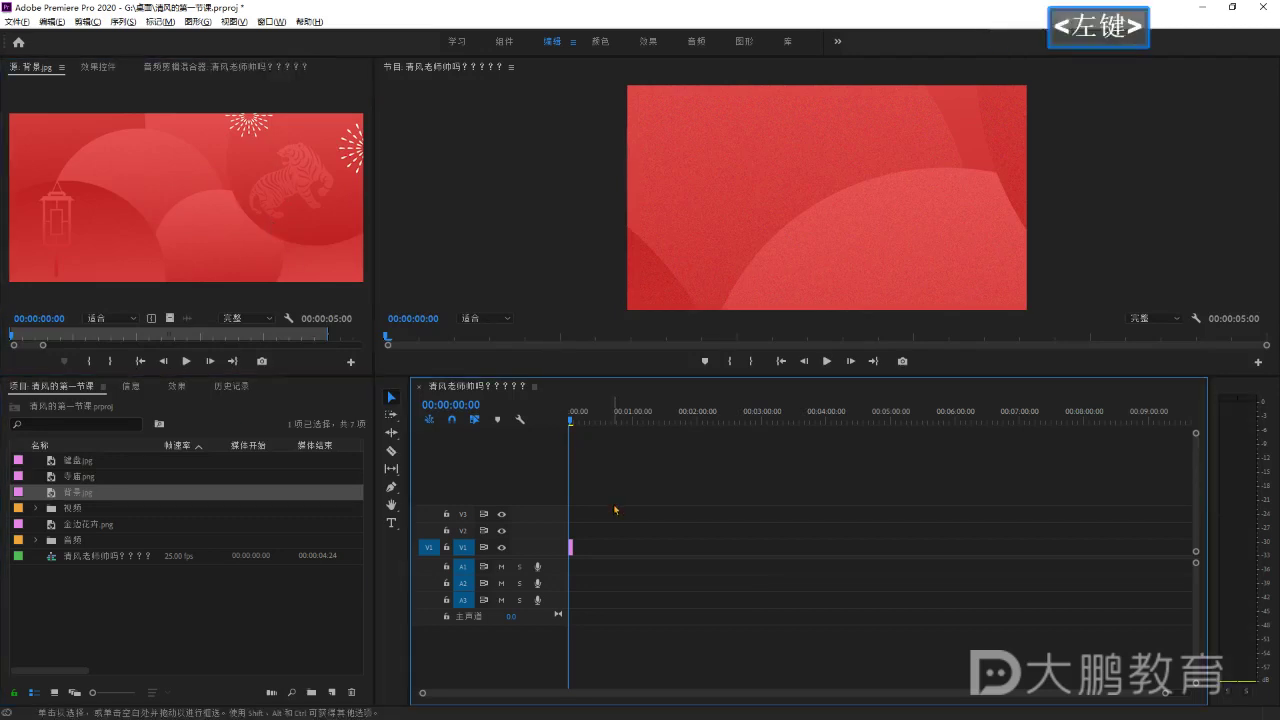
click(573, 417)
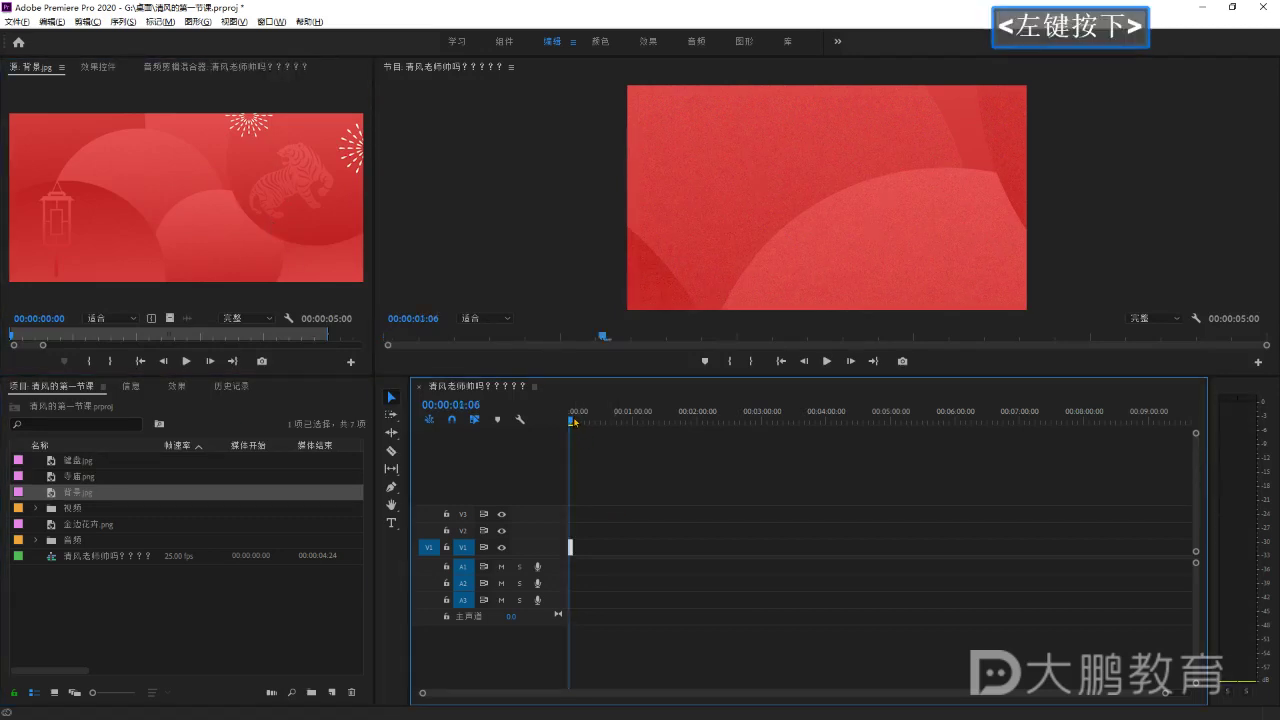
Switch to File Explorer and open the 图片 folder inside 001 > 01 推开后期剪辑的大门 > 课堂素材.
click(1198, 9)
double_click(25, 287)
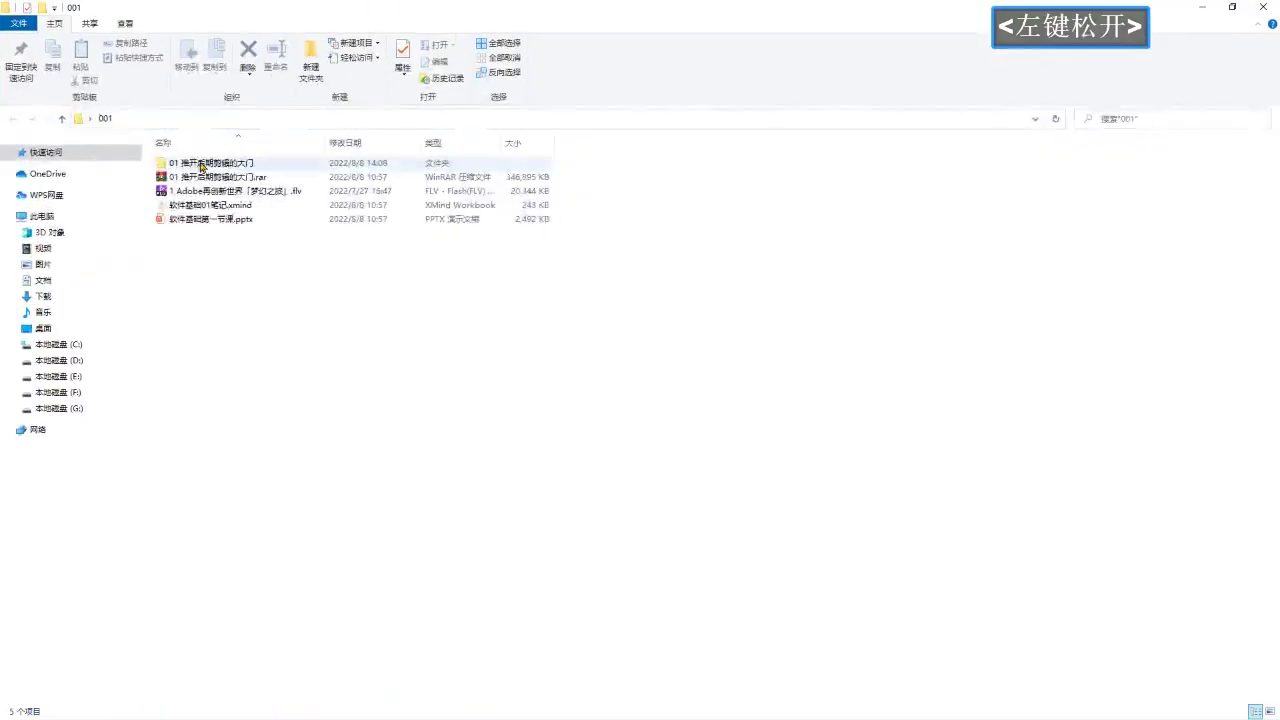
double_click(201, 164)
double_click(213, 191)
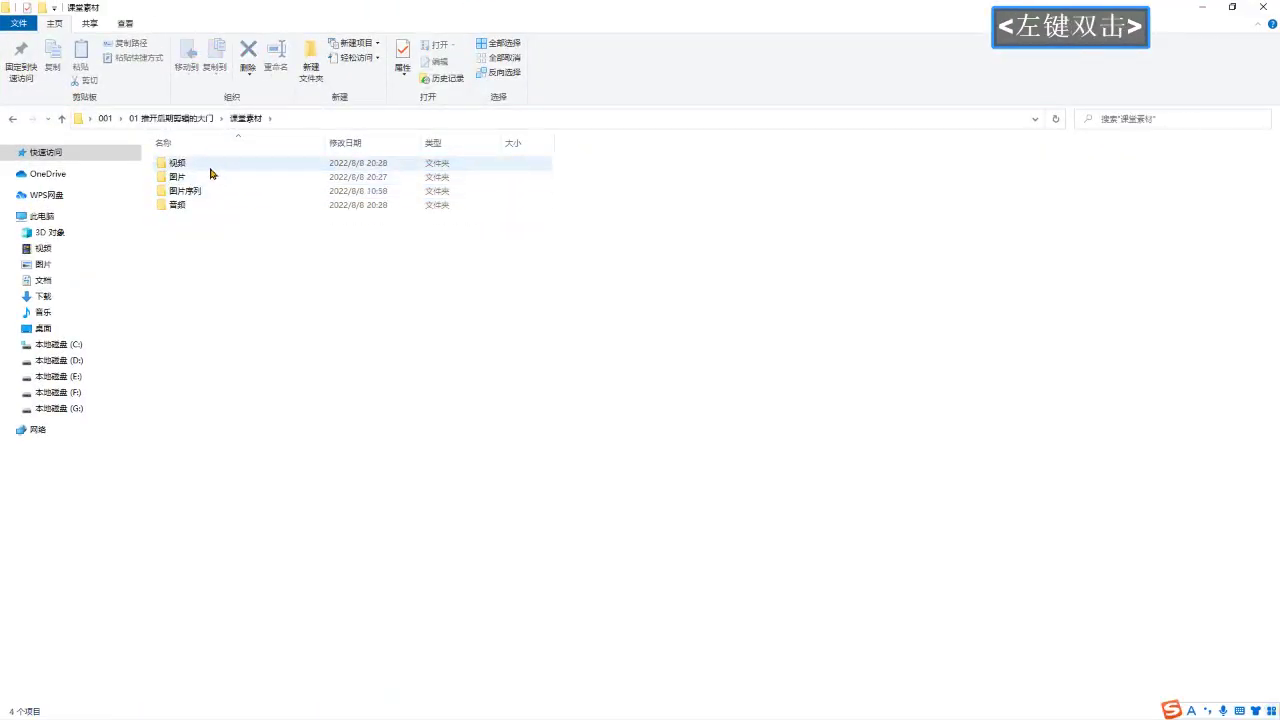
double_click(198, 176)
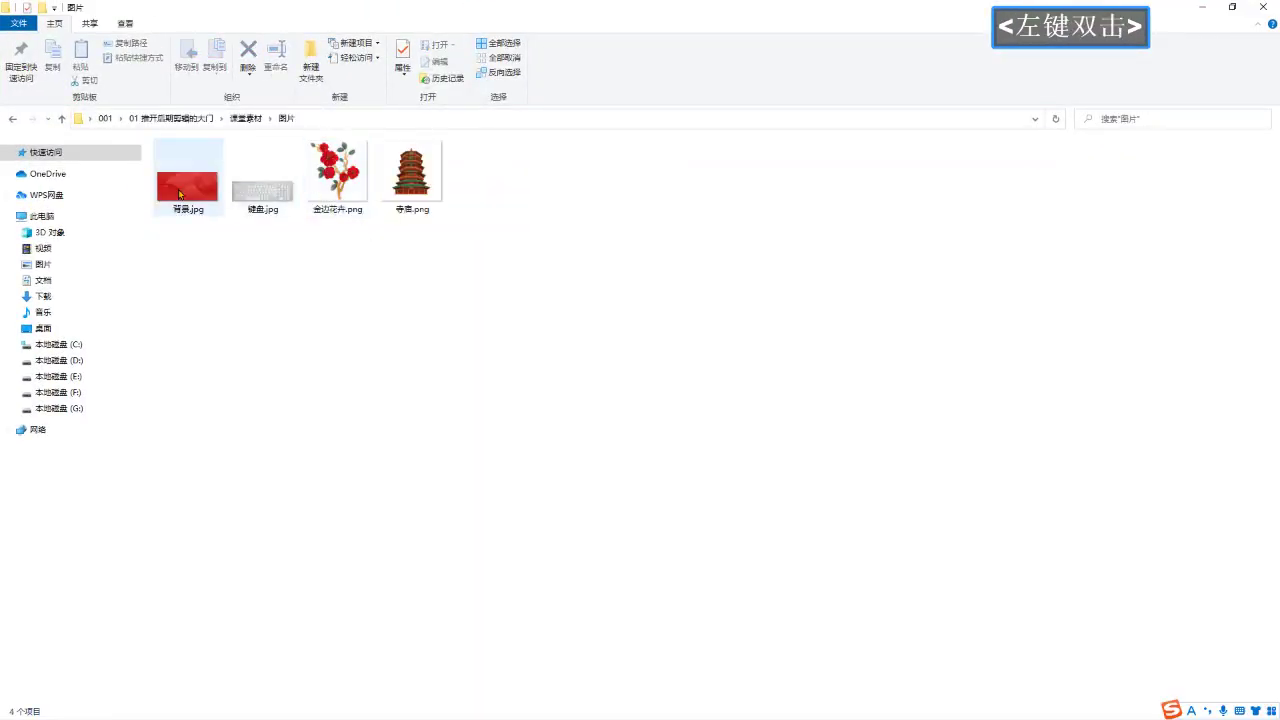
Examine the image dimensions and resolution of 背景.jpg in the details of its file properties.
click(201, 184)
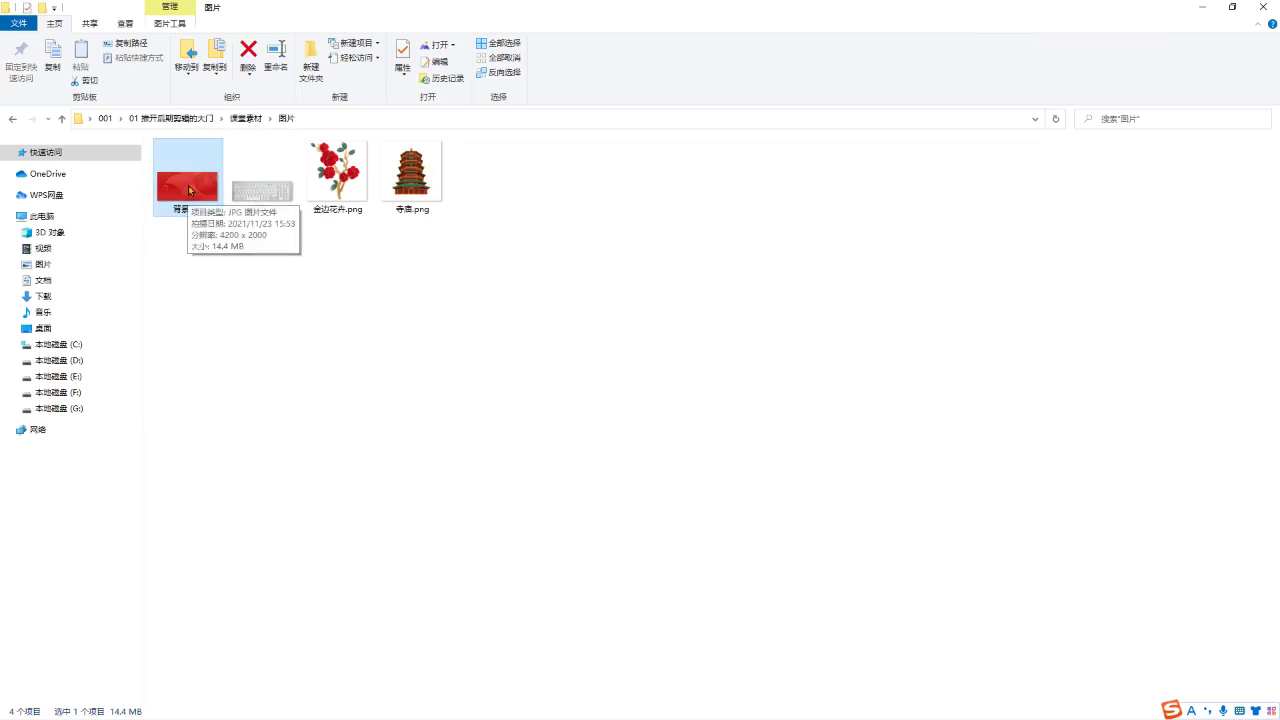
click(190, 192)
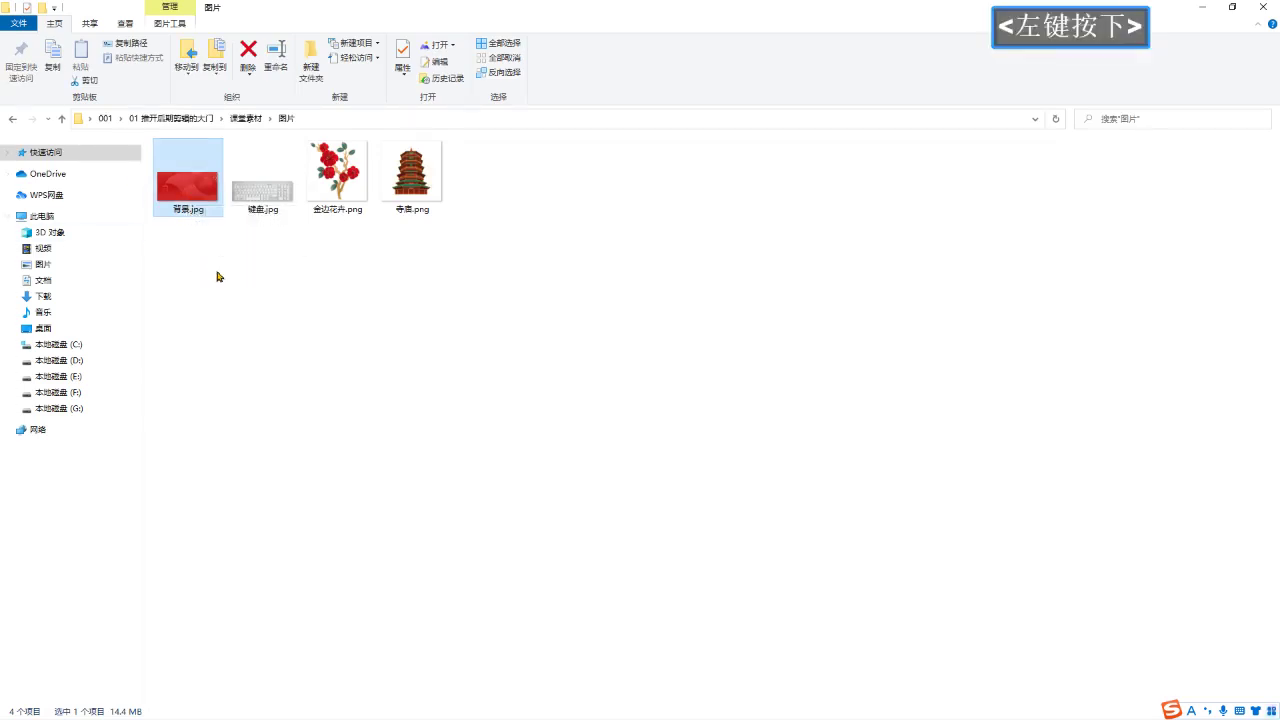
right_click(190, 192)
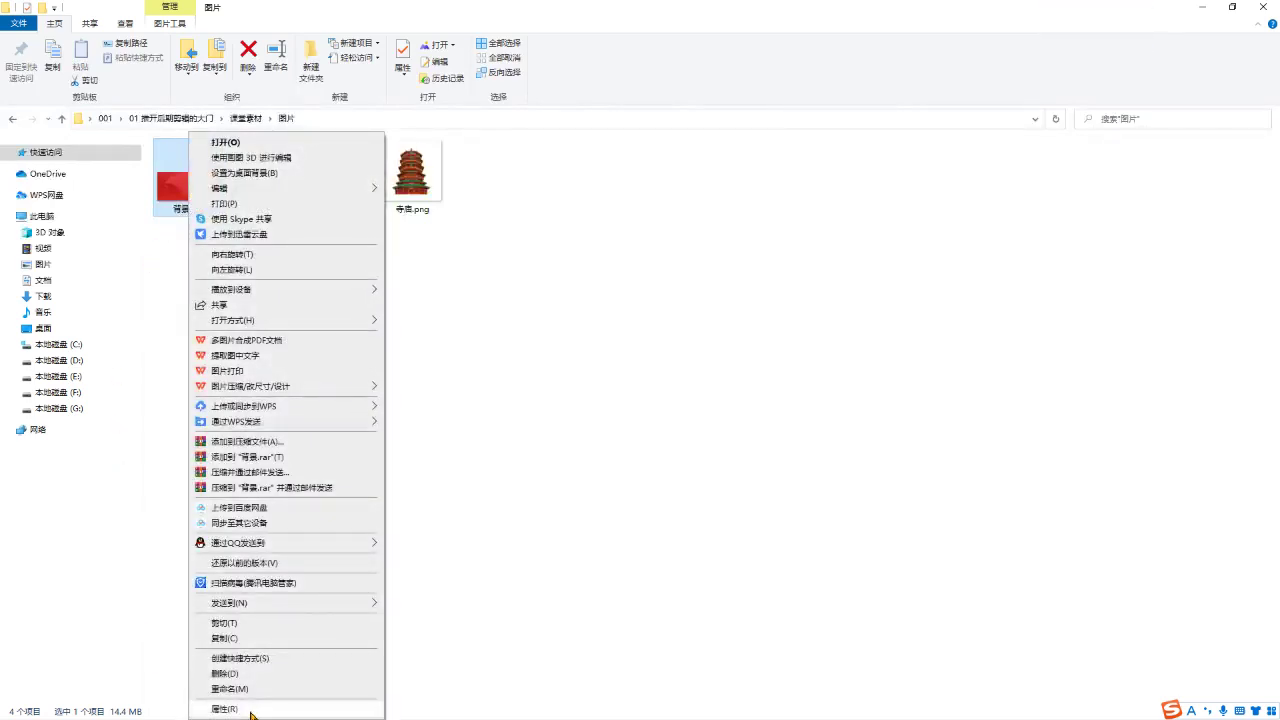
click(252, 712)
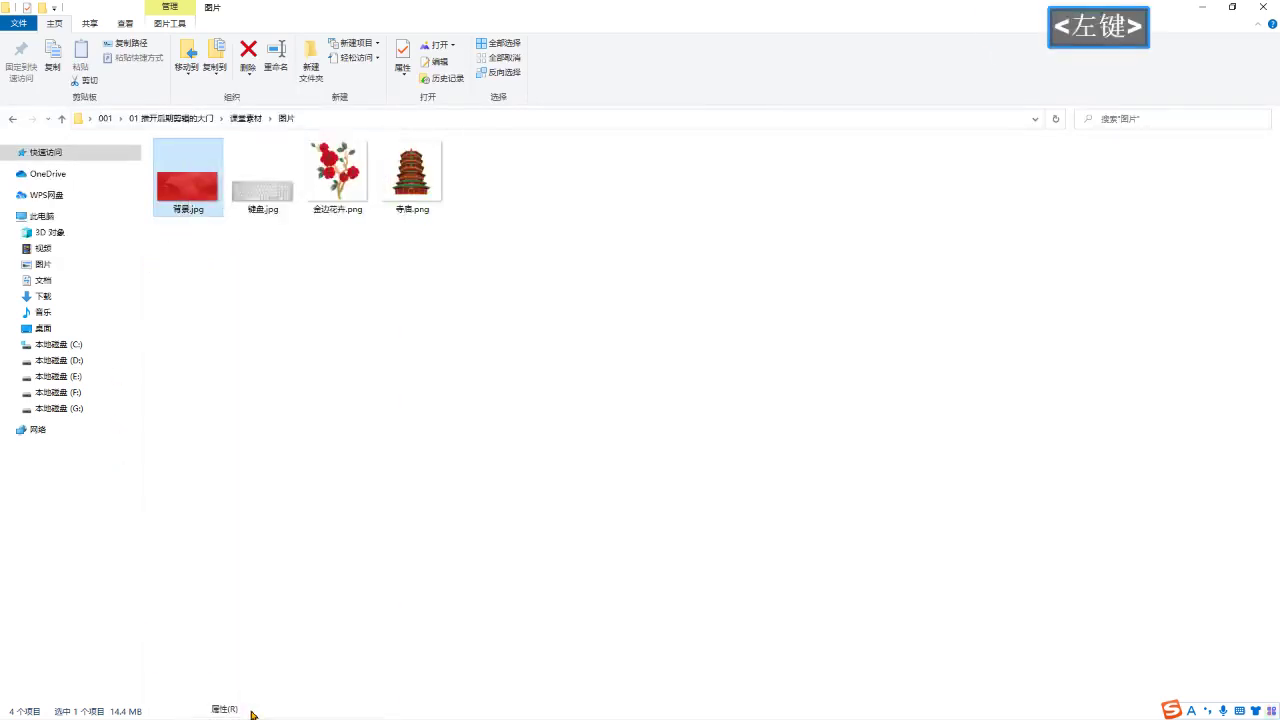
drag(357, 186, 453, 147)
click(437, 172)
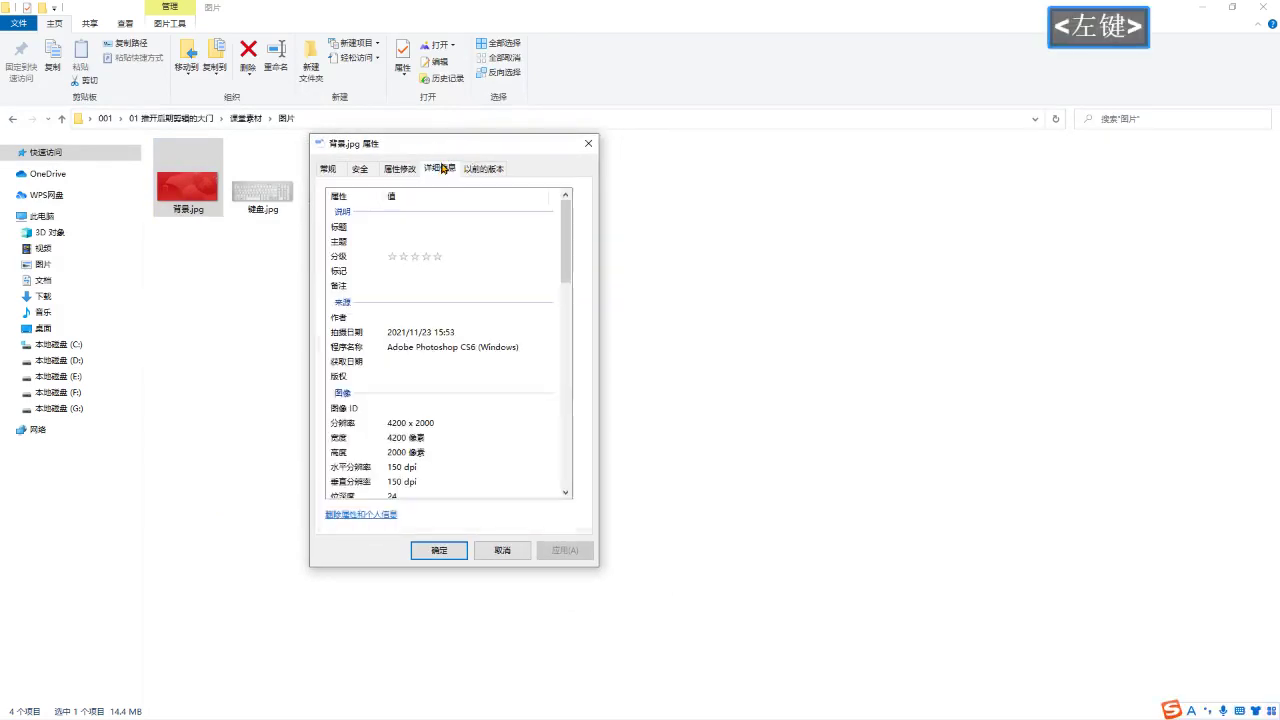
scroll(450, 426, down, 1)
scroll(450, 426, down, 2)
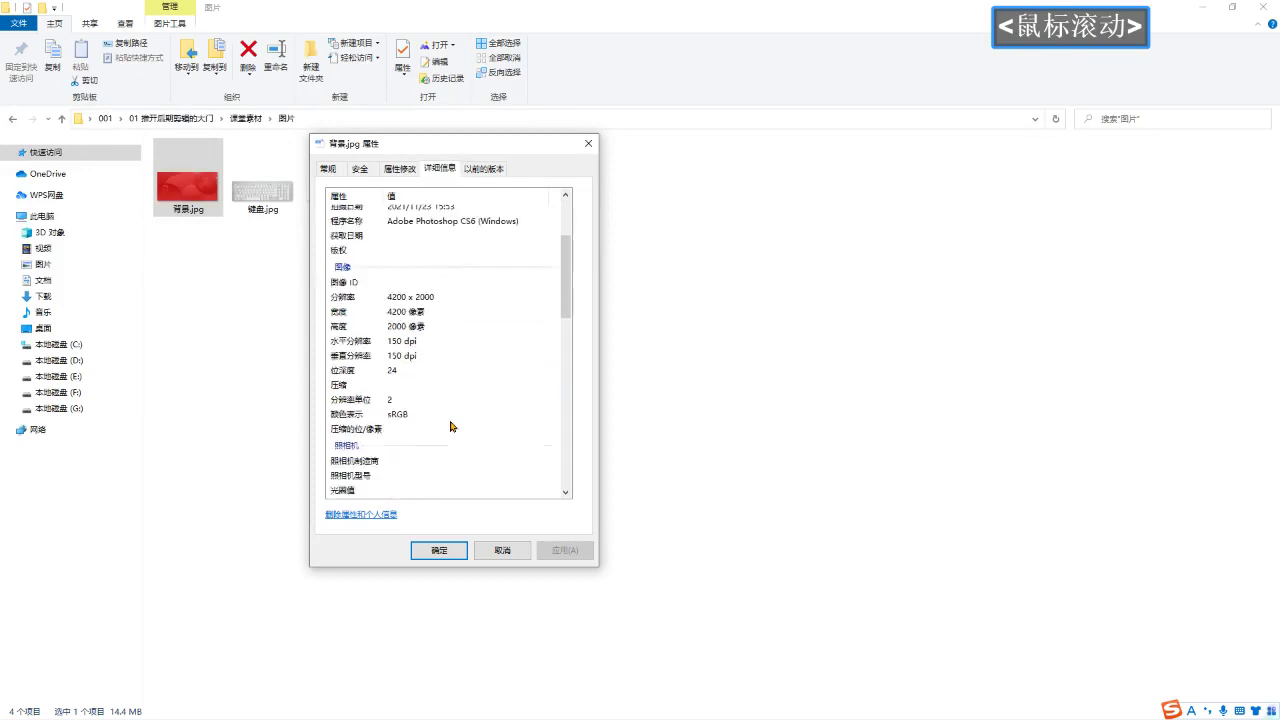
key(ctrl)
click(604, 309)
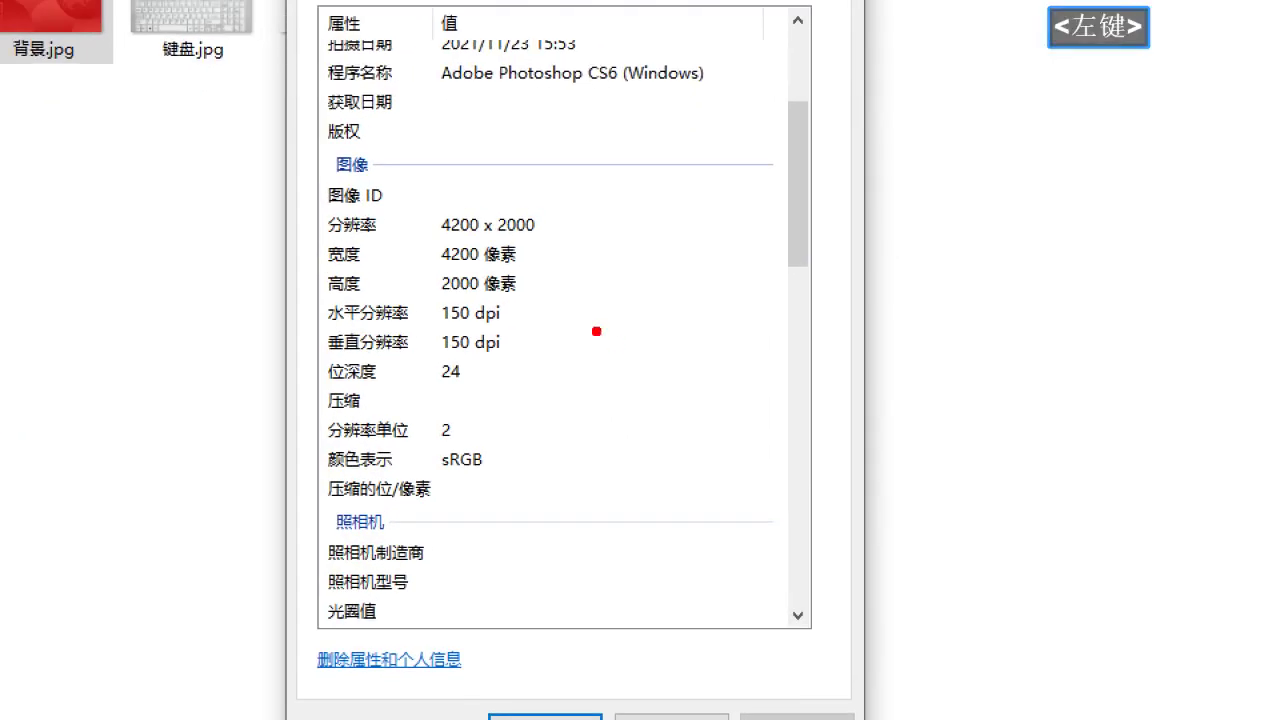
mouse_move(430, 176)
mouse_down()
mouse_move(472, 200)
mouse_move(582, 223)
mouse_move(582, 248)
mouse_move(594, 247)
mouse_up()
key(Escape)
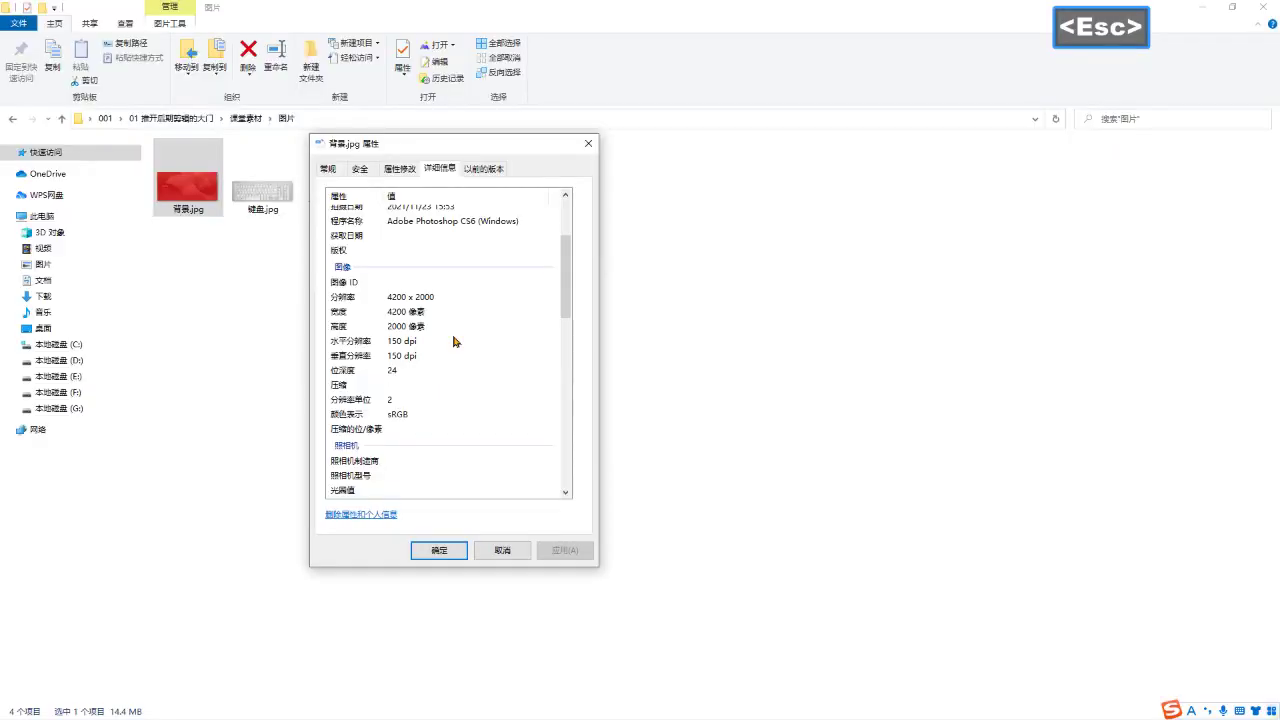
Switch back to Premiere Pro, return the playhead to 00:00:00:00, and place 寺庙.png on track V2 above 背景.jpg.
key(alt+Tab)
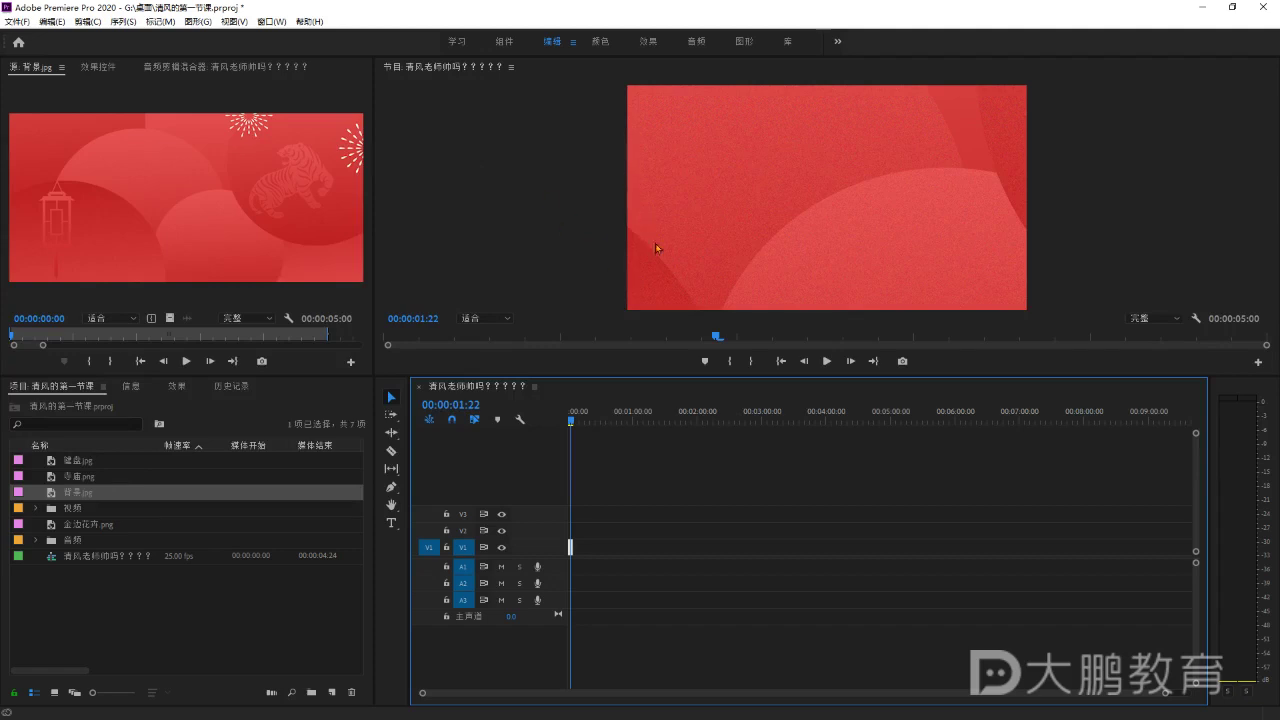
click(606, 521)
drag(587, 420, 565, 420)
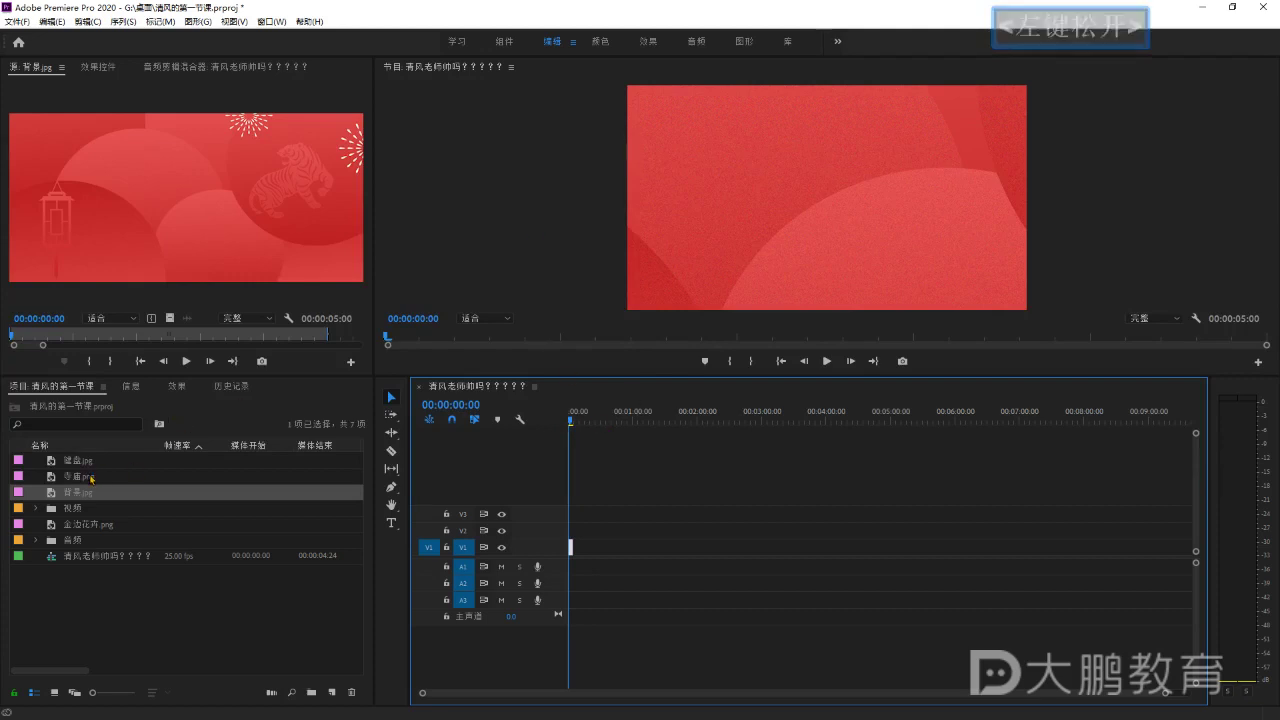
drag(90, 478, 570, 533)
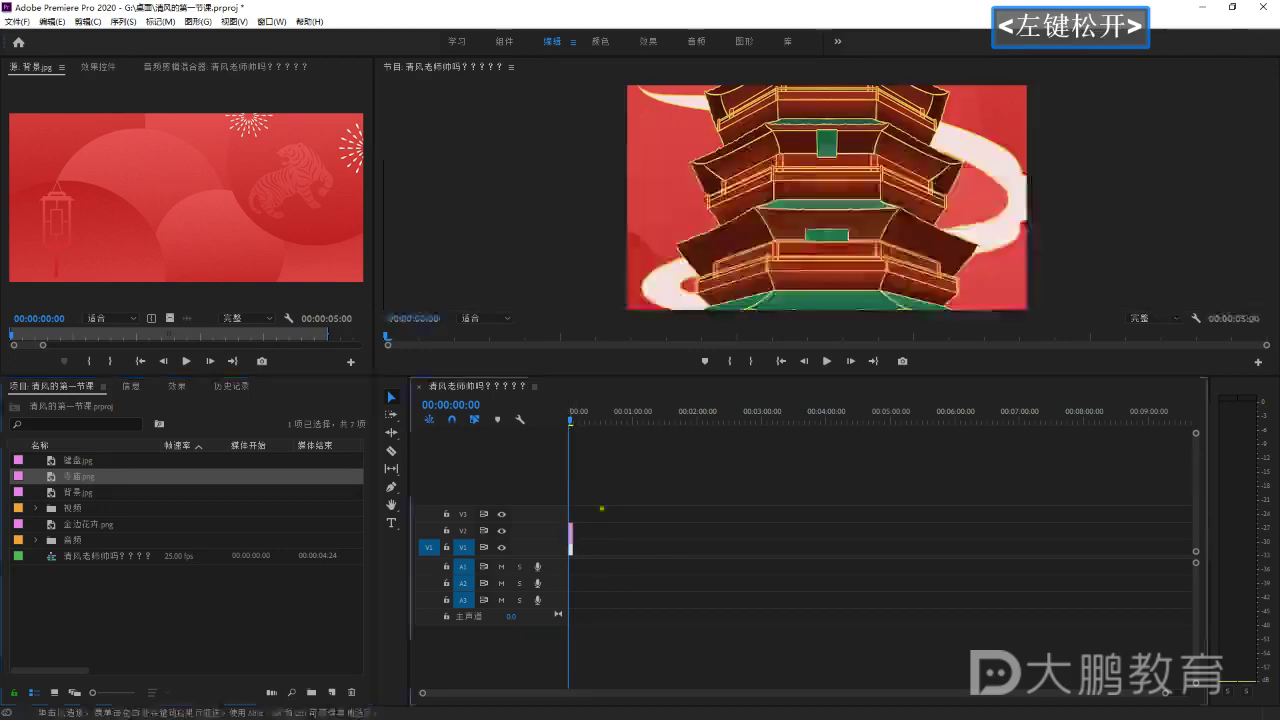
click(603, 506)
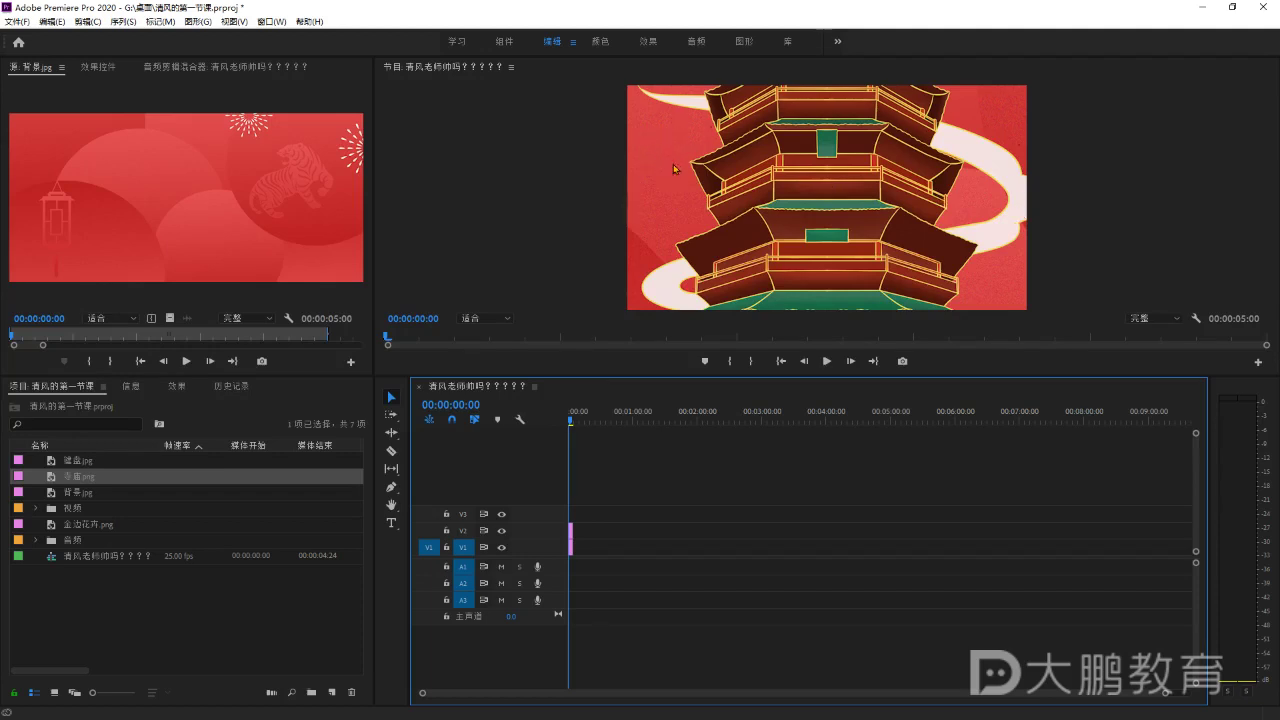
Preview 寺庙.png in the Source monitor and examine its background.
double_click(52, 478)
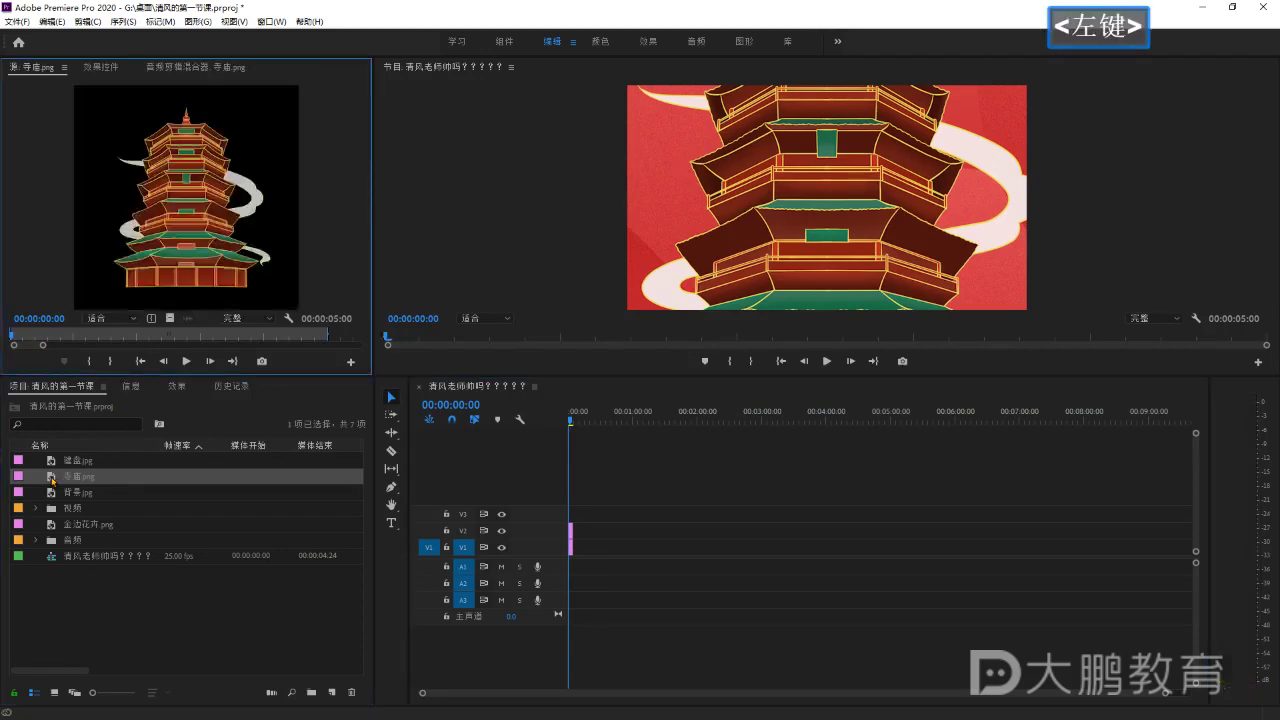
click(218, 222)
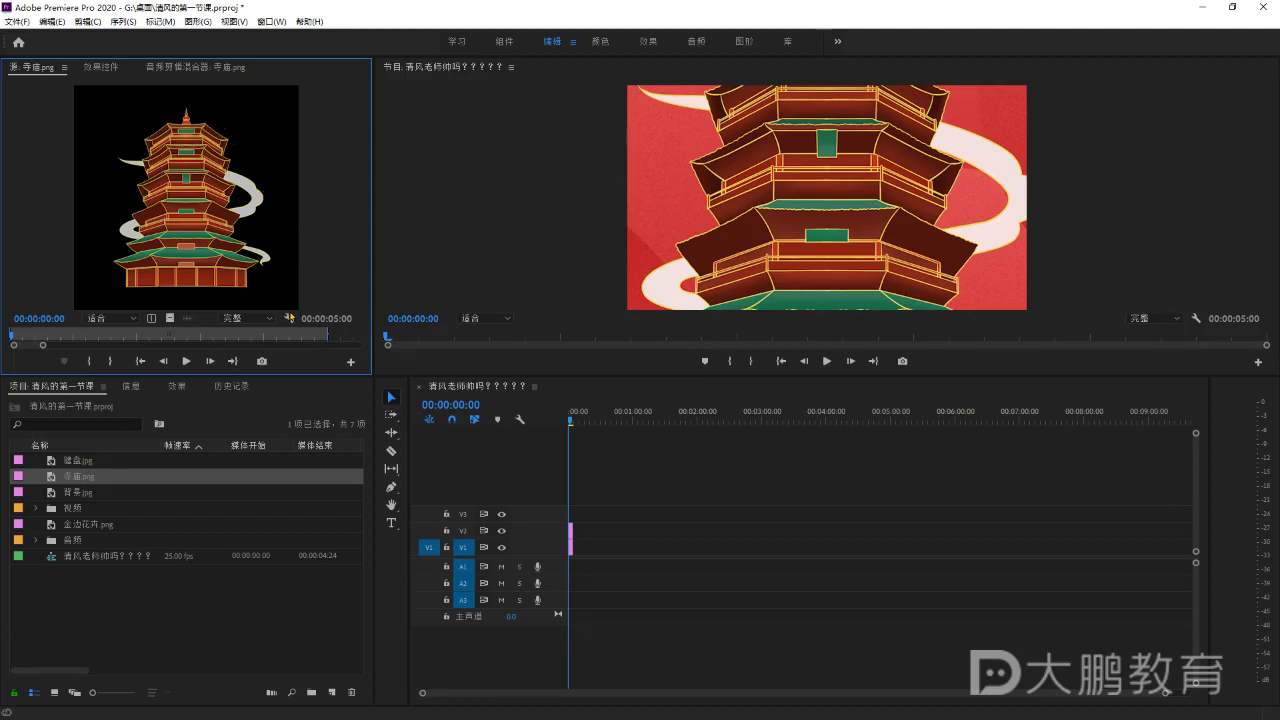
click(289, 318)
click(305, 221)
Place another copy of 寺庙.png on track V3 and delete that clip again.
drag(50, 480, 581, 515)
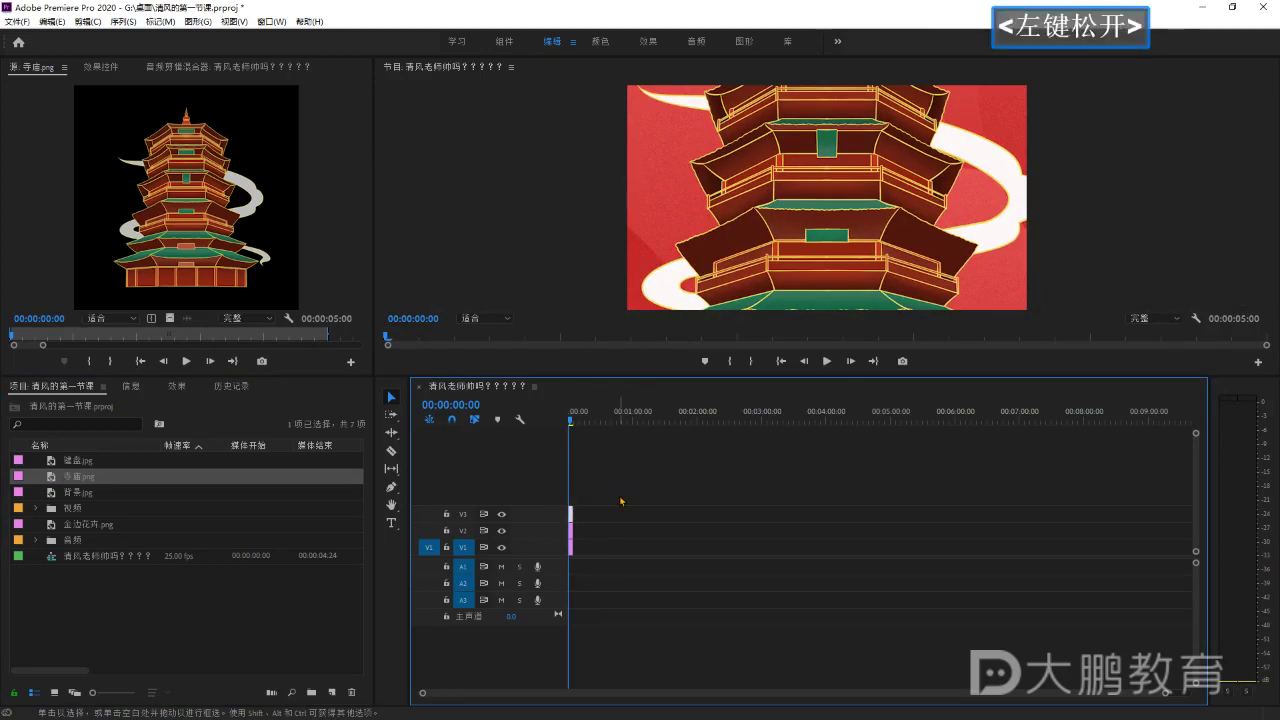
key(Delete)
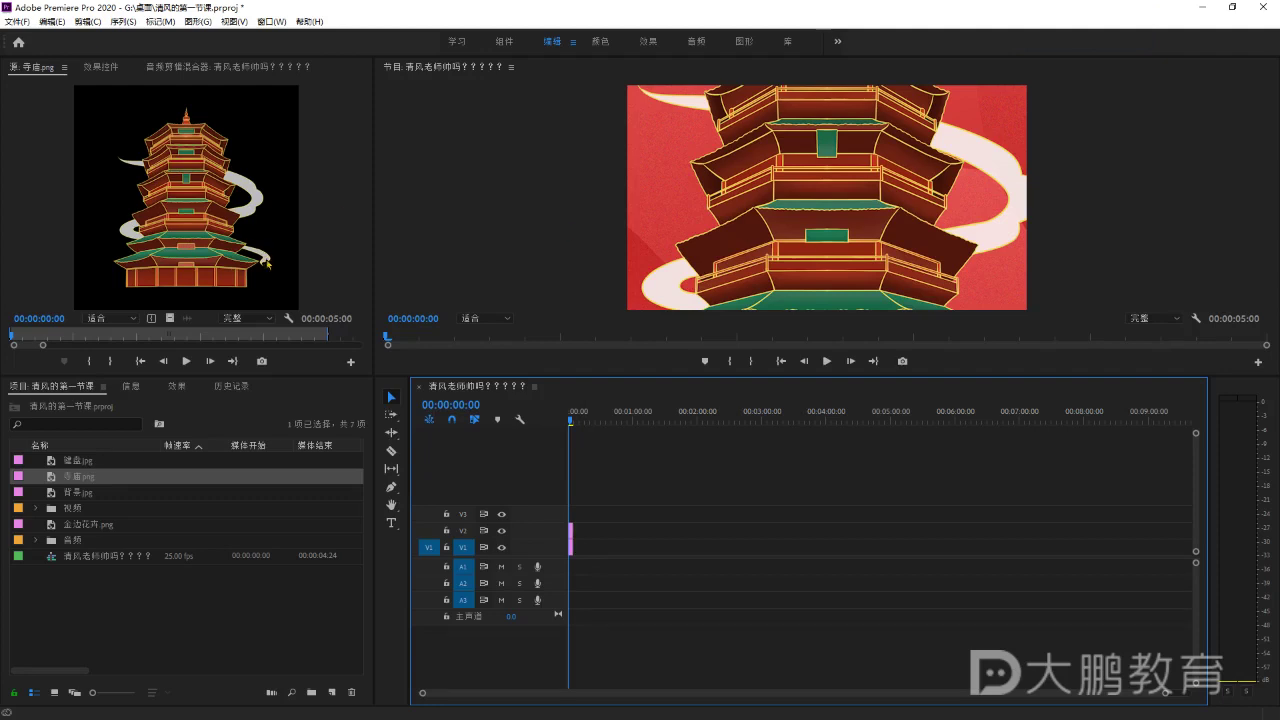
Open the Source monitor's settings and locate the 透明网格 (transparency grid) option.
click(229, 221)
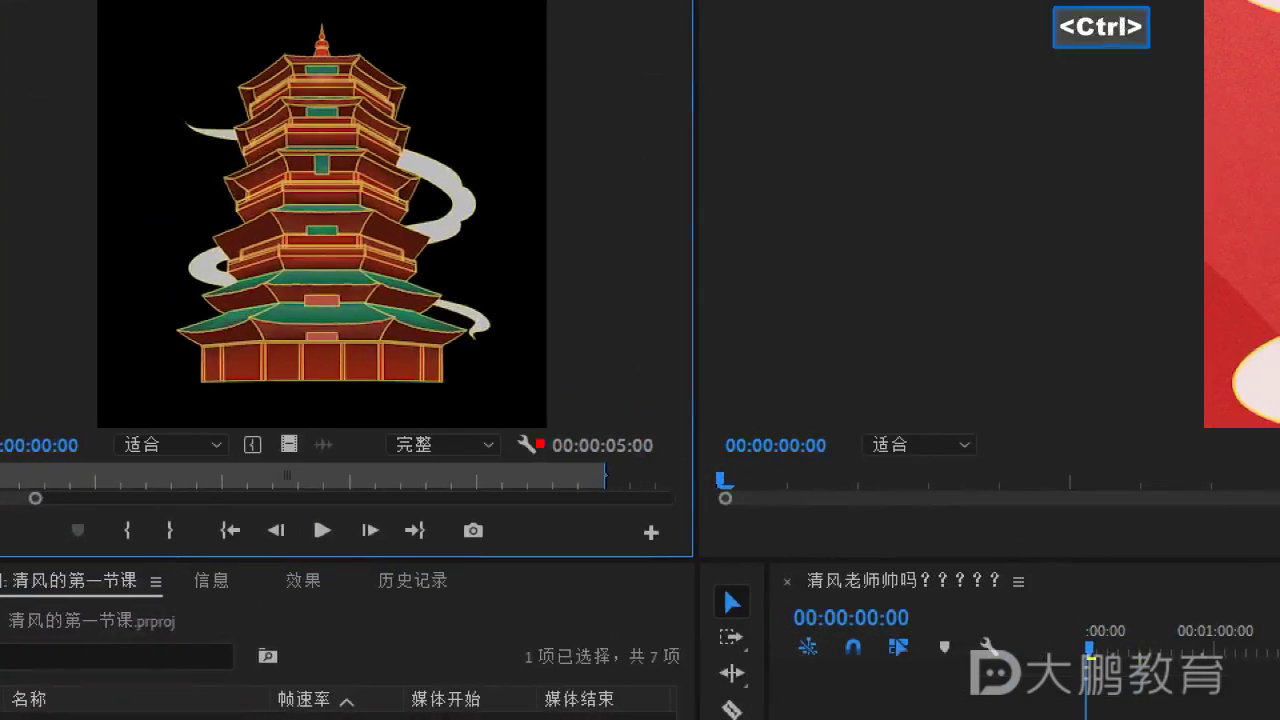
ctrl+click(295, 300)
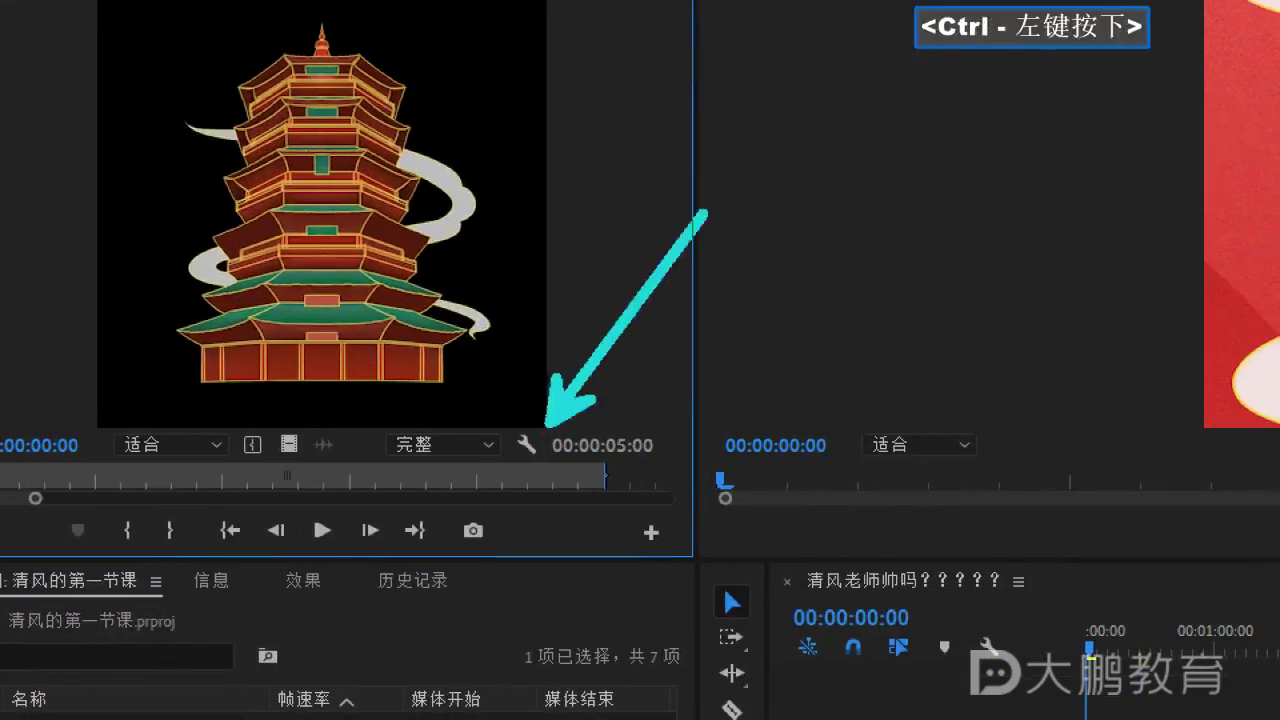
key(ctrl+shift)
key(Escape)
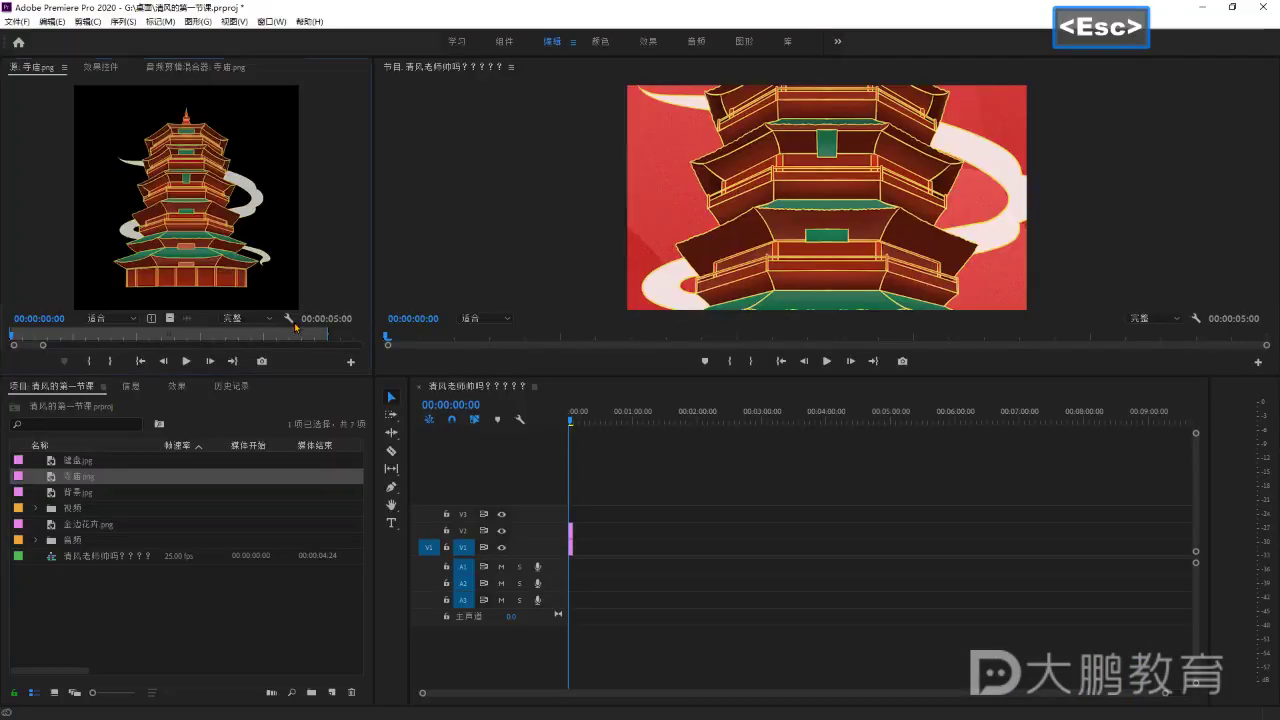
click(288, 320)
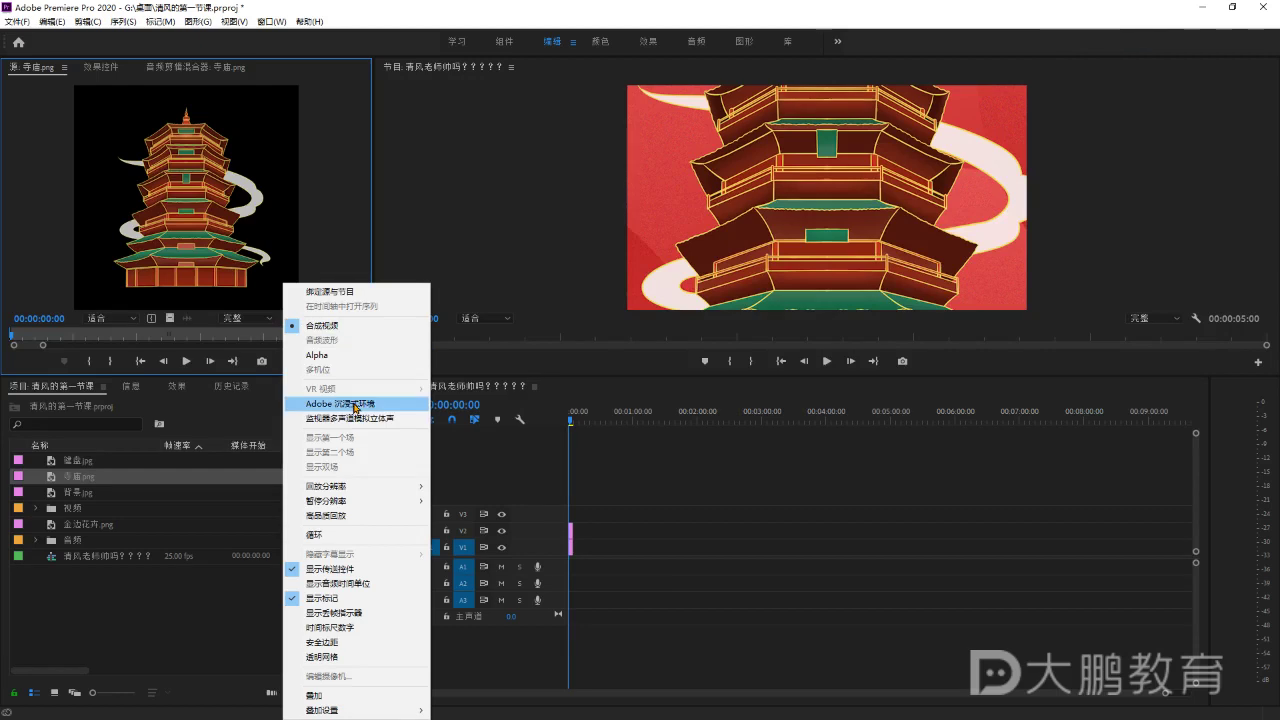
key(ctrl)
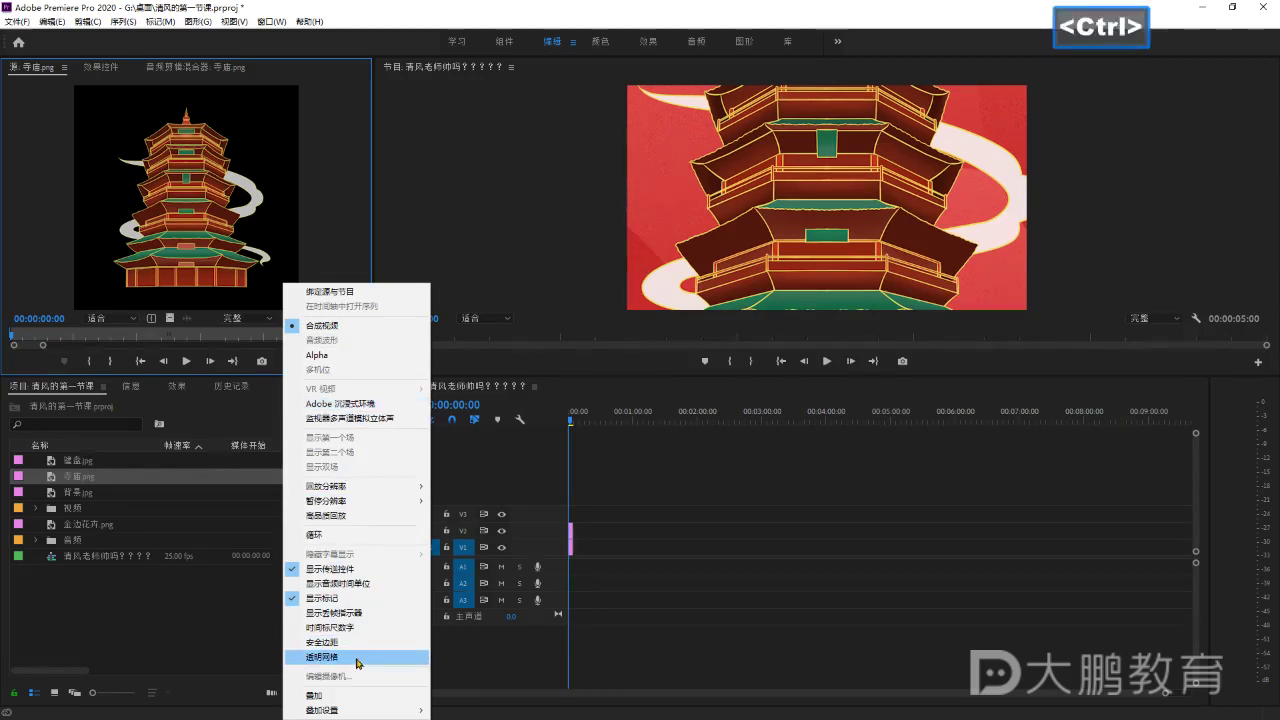
click(330, 665)
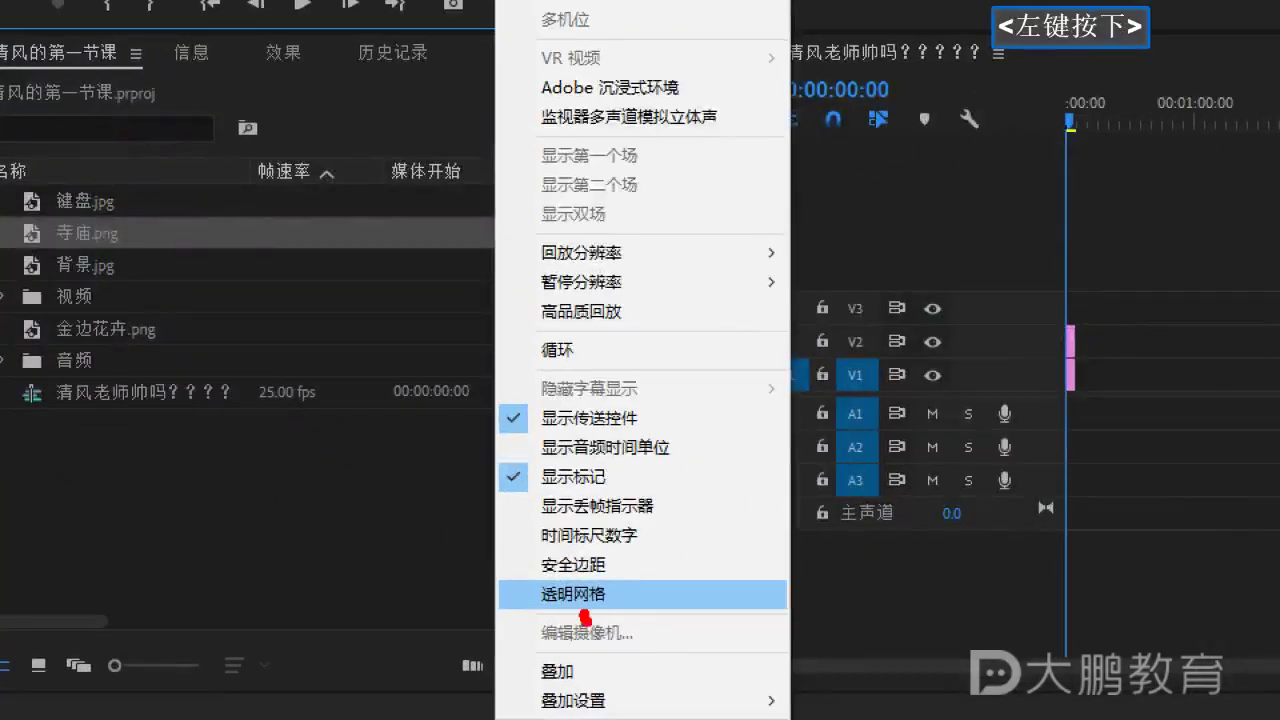
mouse_move(585, 618)
mouse_down()
mouse_move(665, 581)
mouse_move(710, 541)
mouse_up()
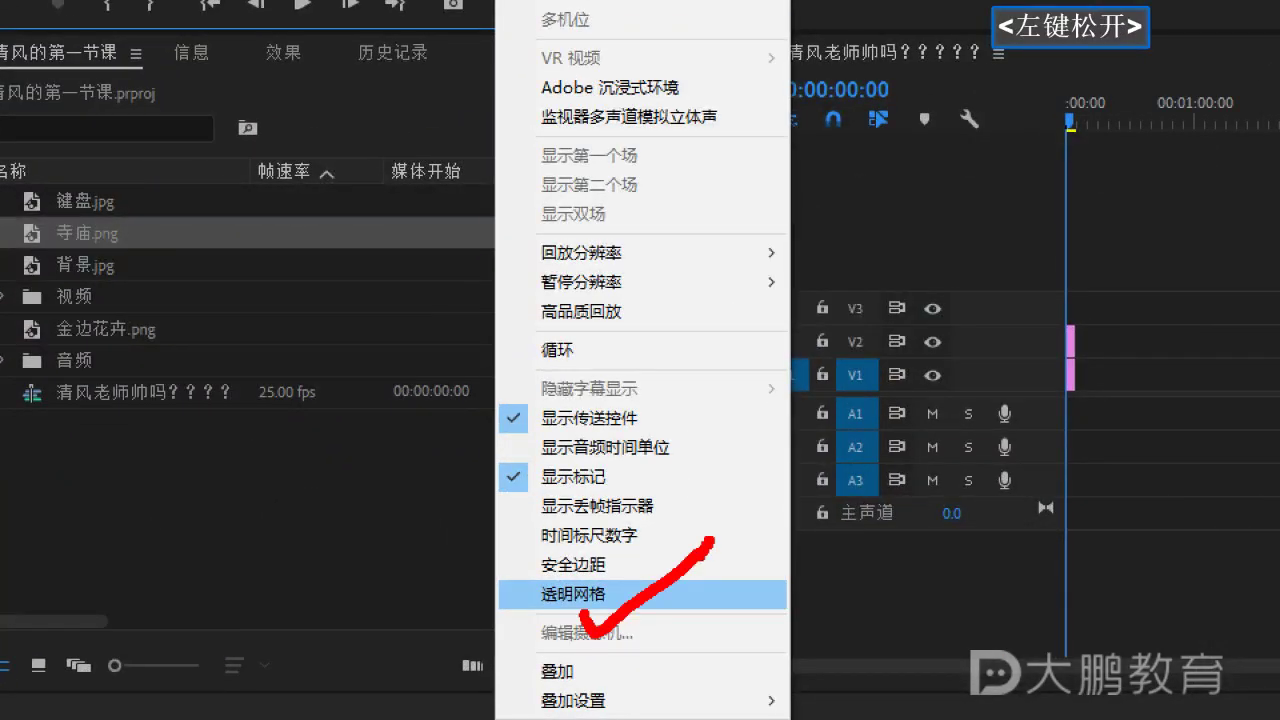
key(Escape)
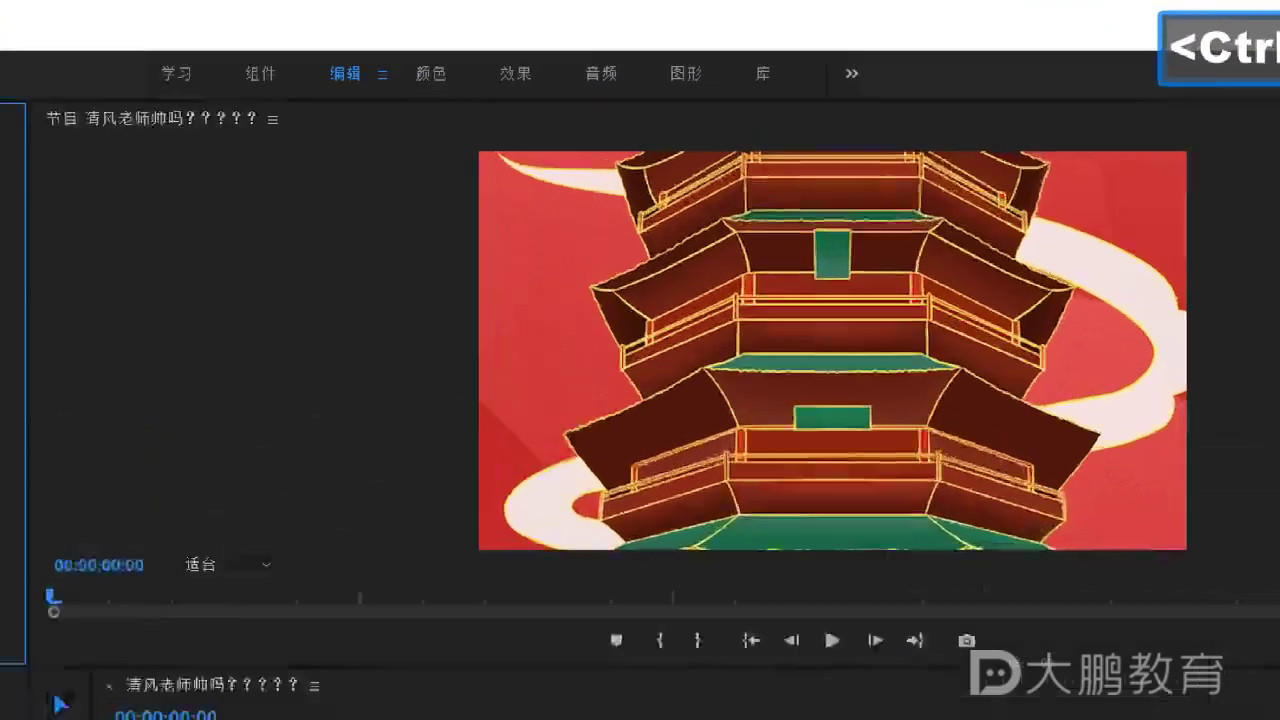
ctrl+click(680, 184)
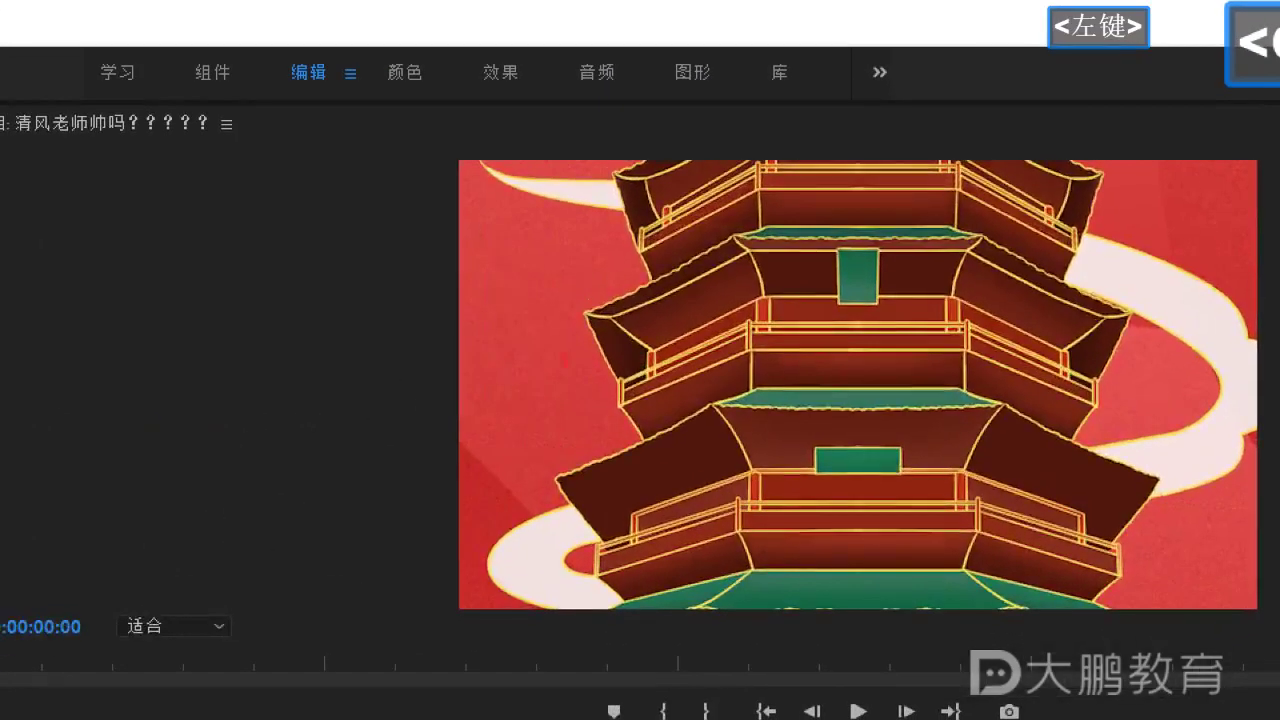
mouse_move(483, 218)
mouse_down()
mouse_move(532, 338)
mouse_move(575, 215)
mouse_up()
key(ctrl+z)
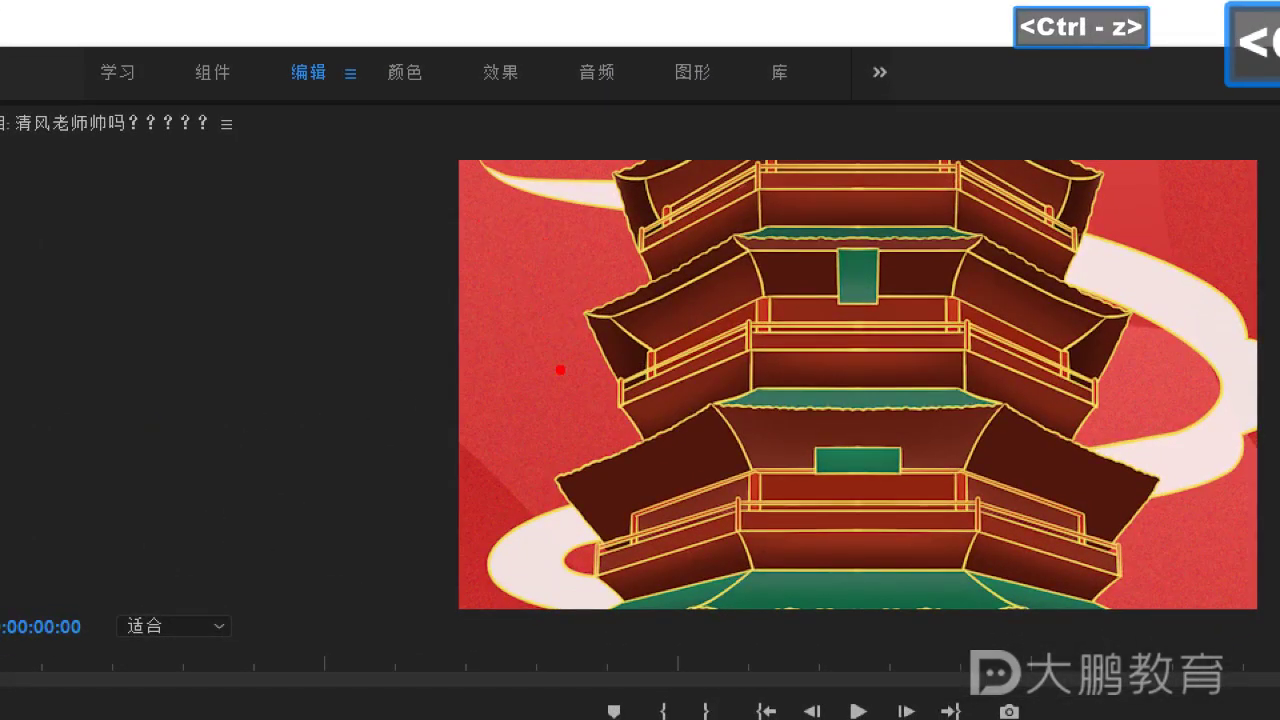
key(Escape)
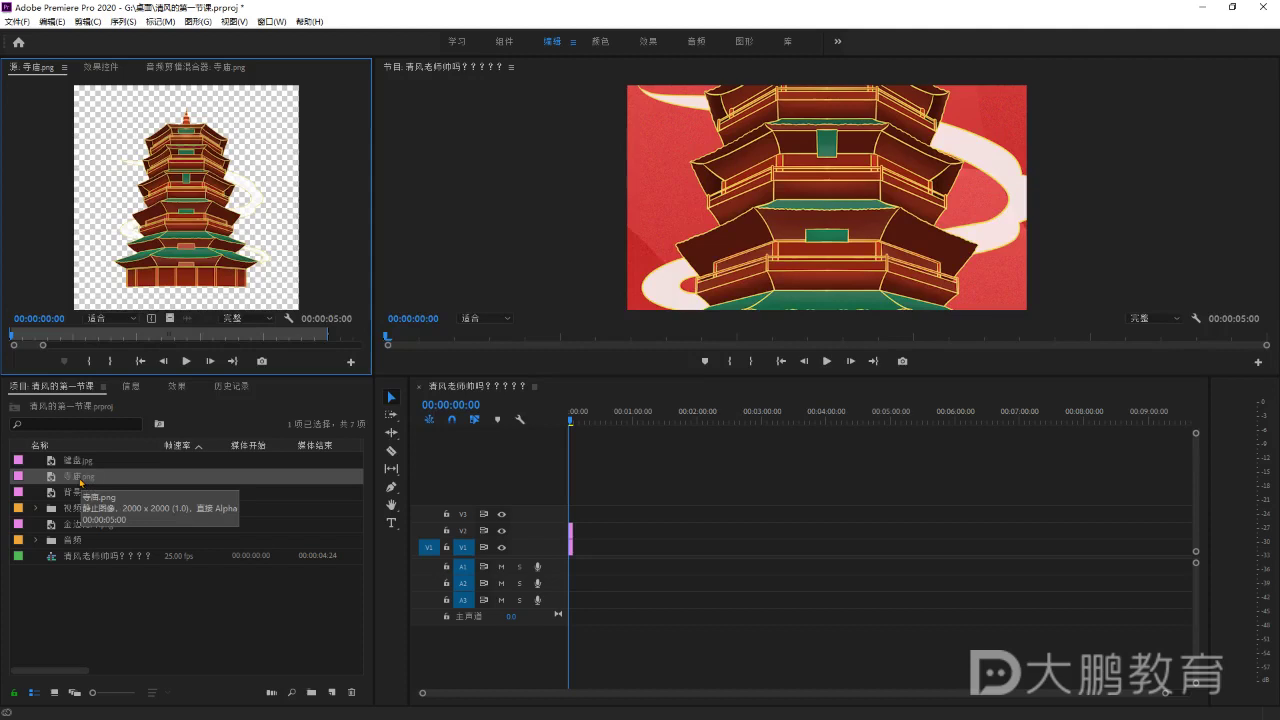
key(ctrl+2)
mouse_move(445, 195)
mouse_down()
mouse_move(430, 266)
mouse_move(438, 200)
mouse_move(473, 212)
mouse_move(443, 236)
mouse_move(486, 240)
mouse_move(499, 213)
mouse_move(514, 248)
mouse_move(564, 213)
mouse_move(557, 246)
mouse_up()
mouse_move(541, 231)
mouse_down()
mouse_move(557, 231)
mouse_move(553, 264)
mouse_up()
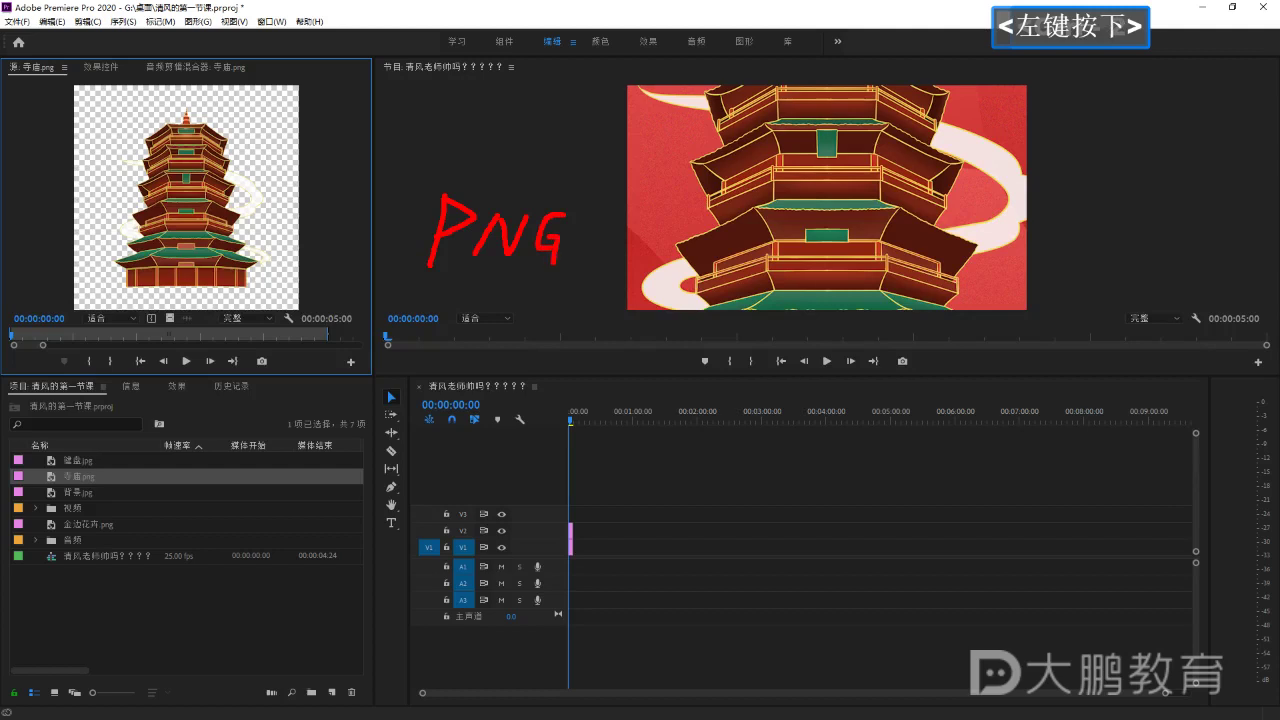
key(ctrl+2)
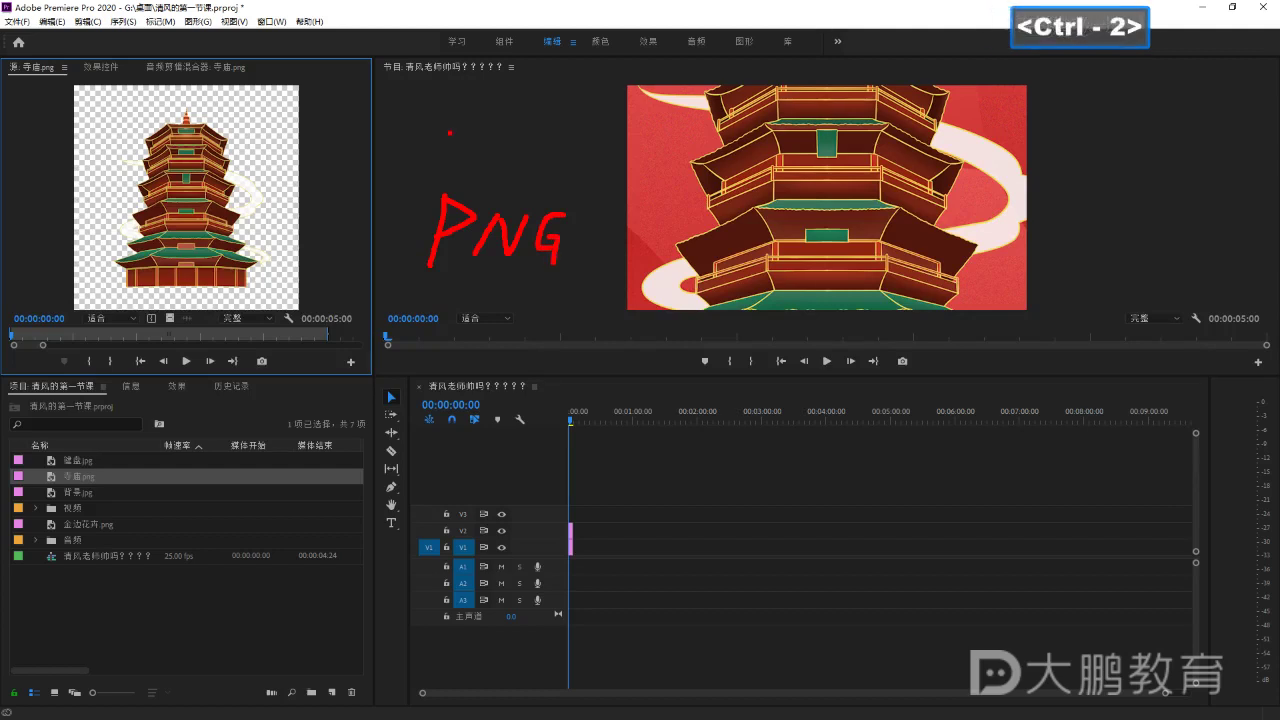
mouse_move(461, 98)
mouse_down()
mouse_move(510, 85)
mouse_move(517, 130)
mouse_move(534, 103)
mouse_move(522, 118)
mouse_move(580, 97)
mouse_move(577, 128)
mouse_move(567, 118)
mouse_move(580, 120)
mouse_move(575, 150)
mouse_up()
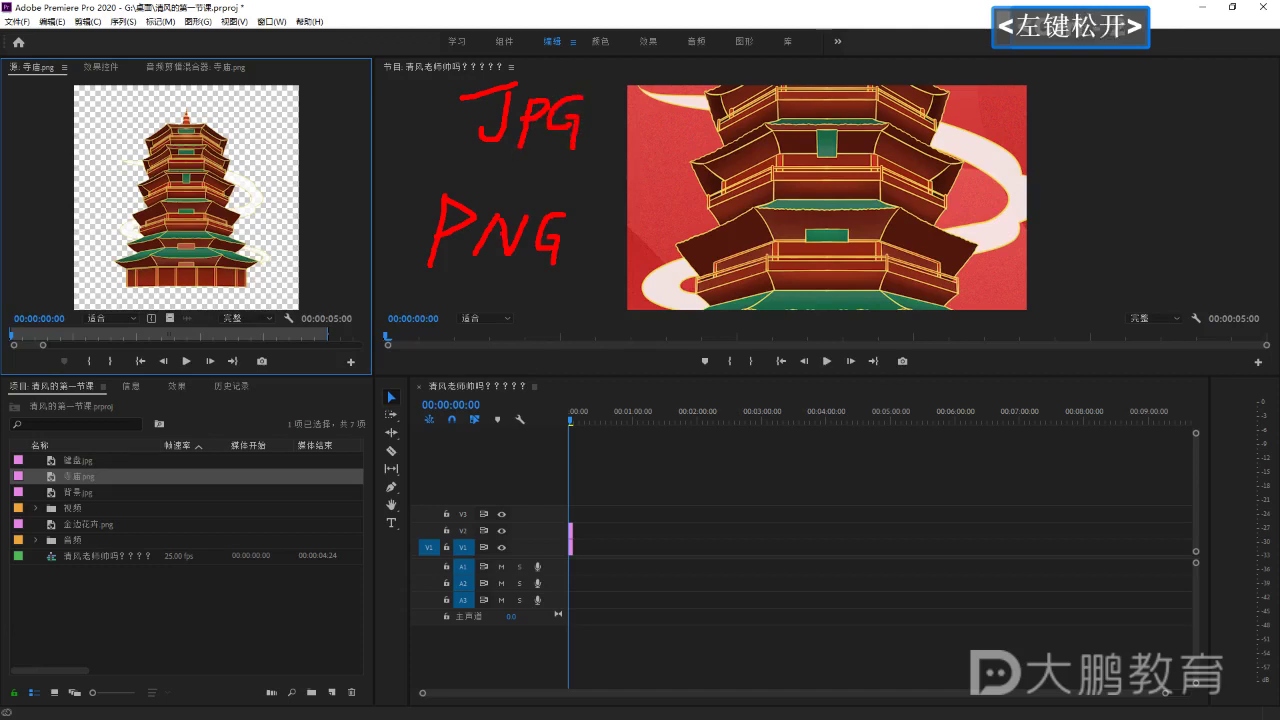
key(ctrl+2)
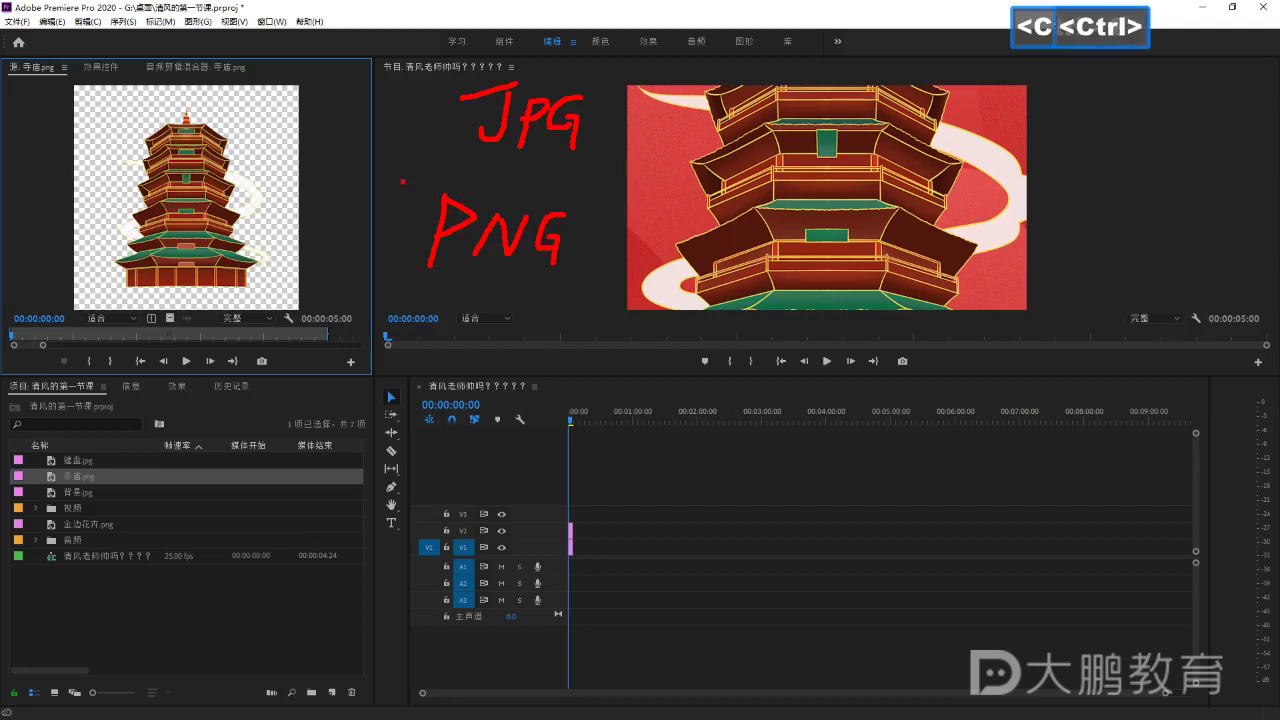
drag(399, 179, 585, 281)
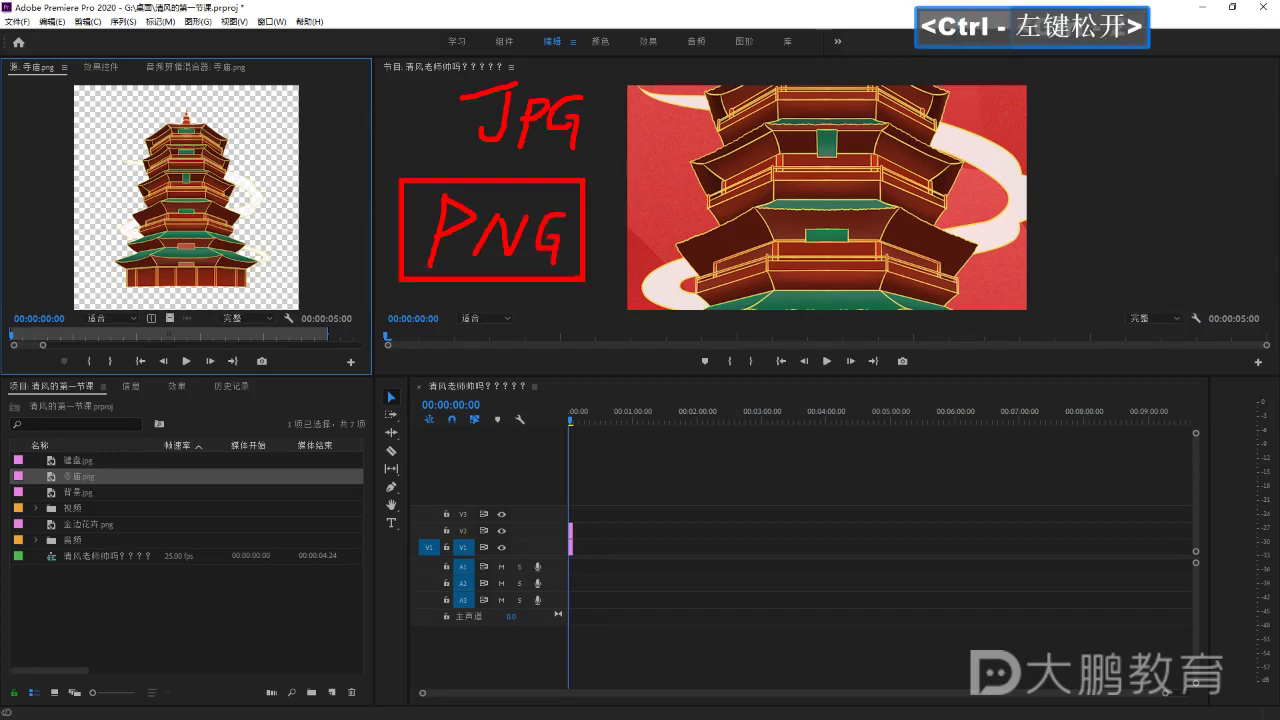
key(ctrl+2)
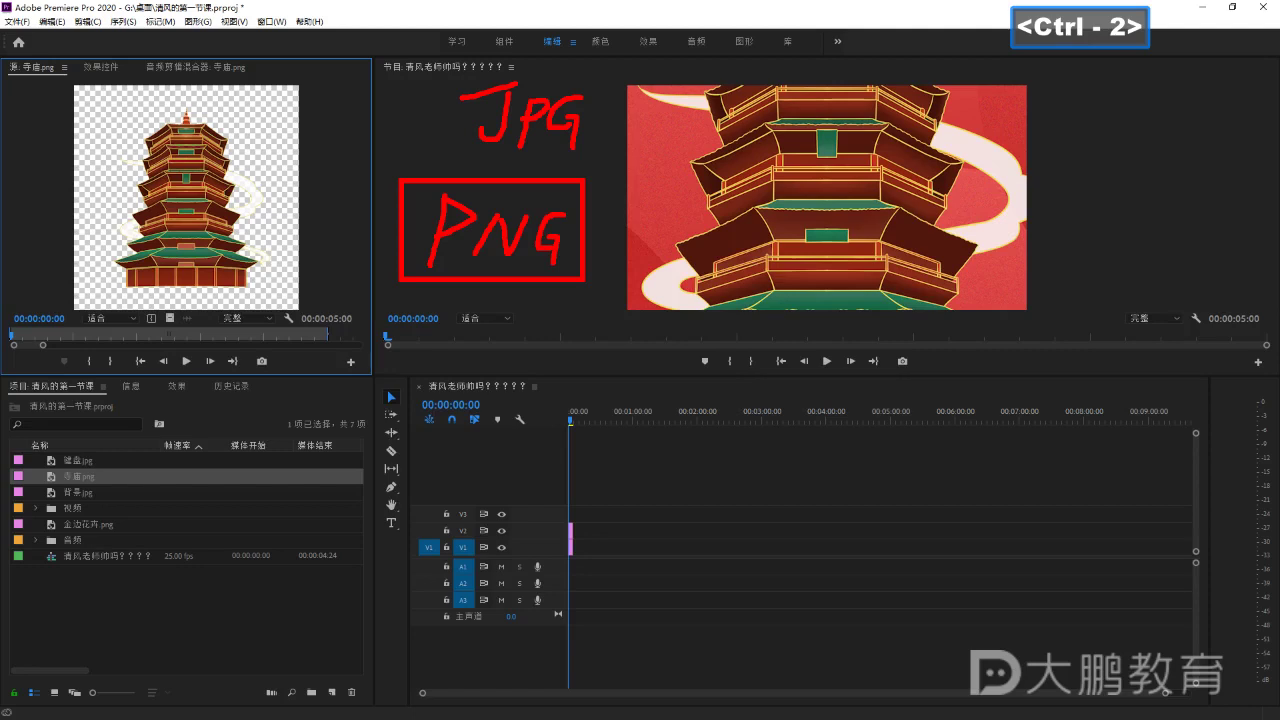
key(Escape)
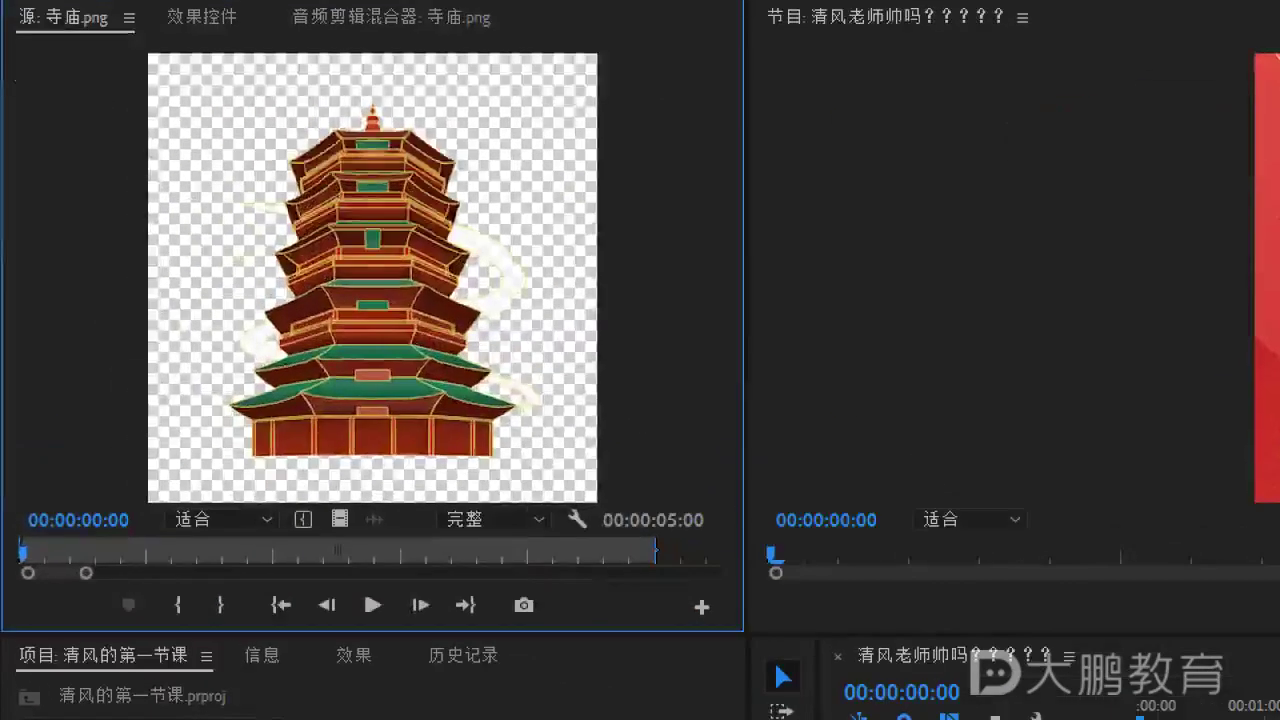
click(74, 106)
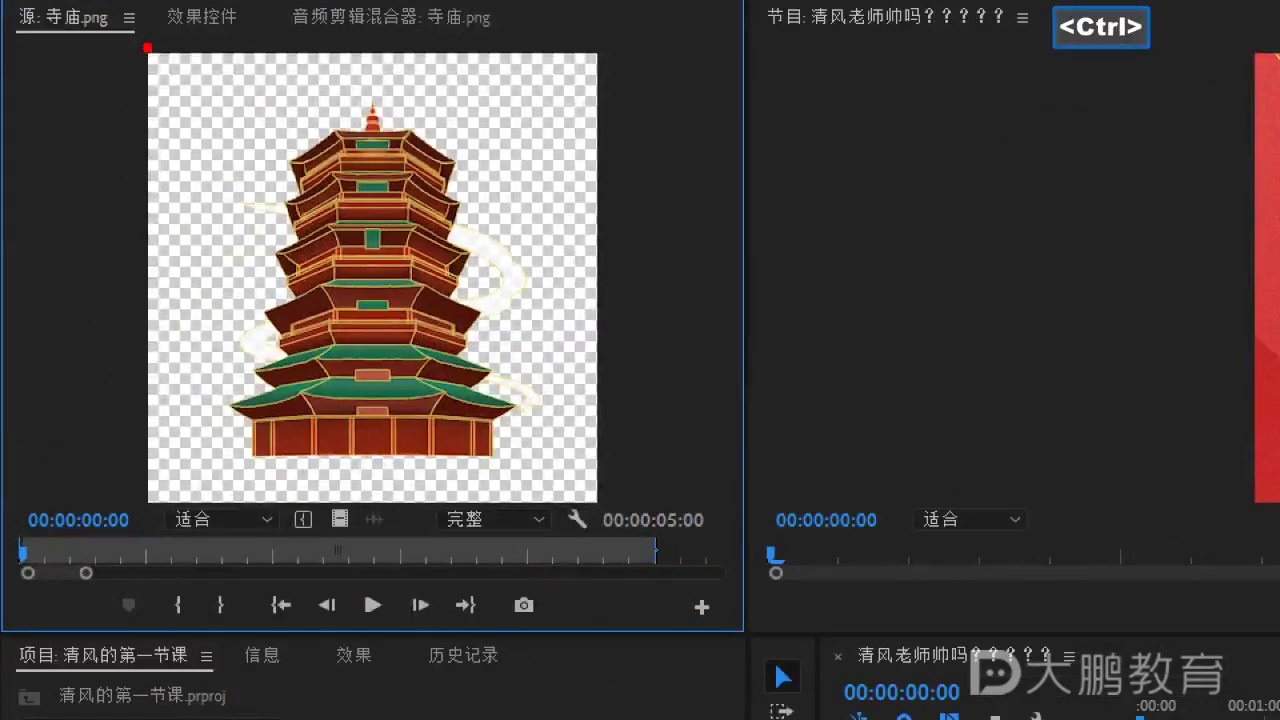
ctrl+click(148, 96)
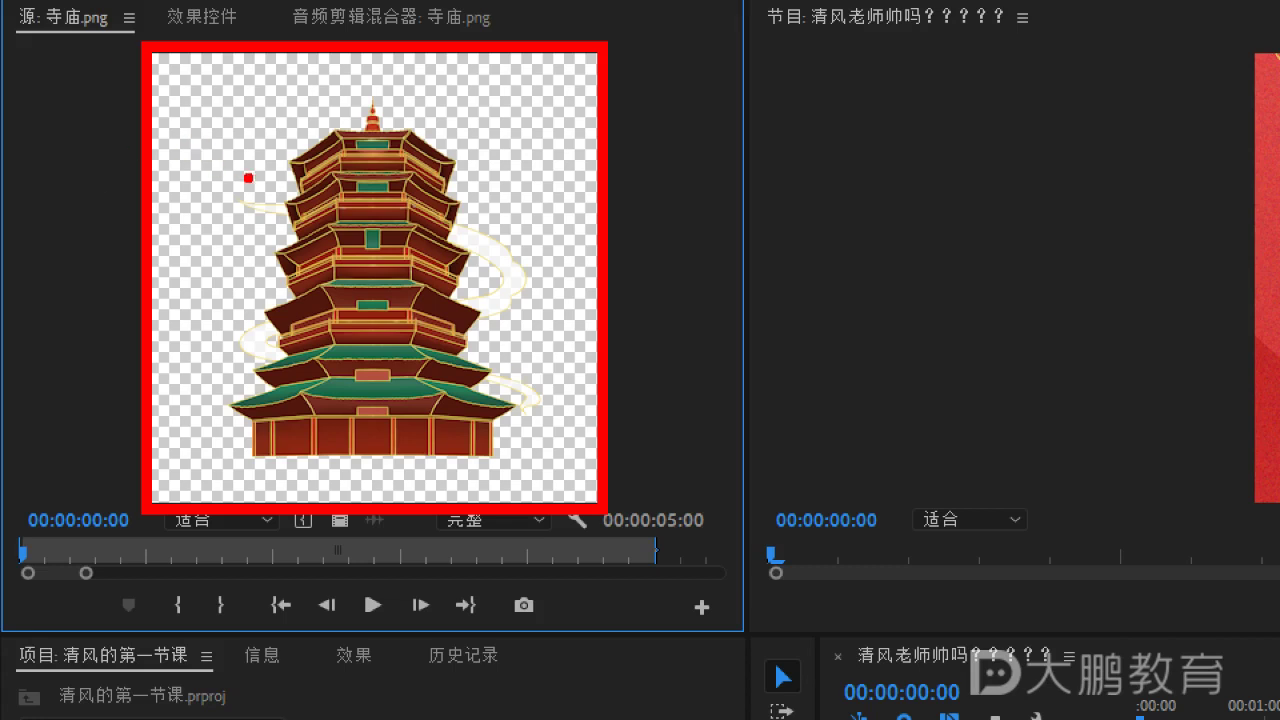
key(Escape)
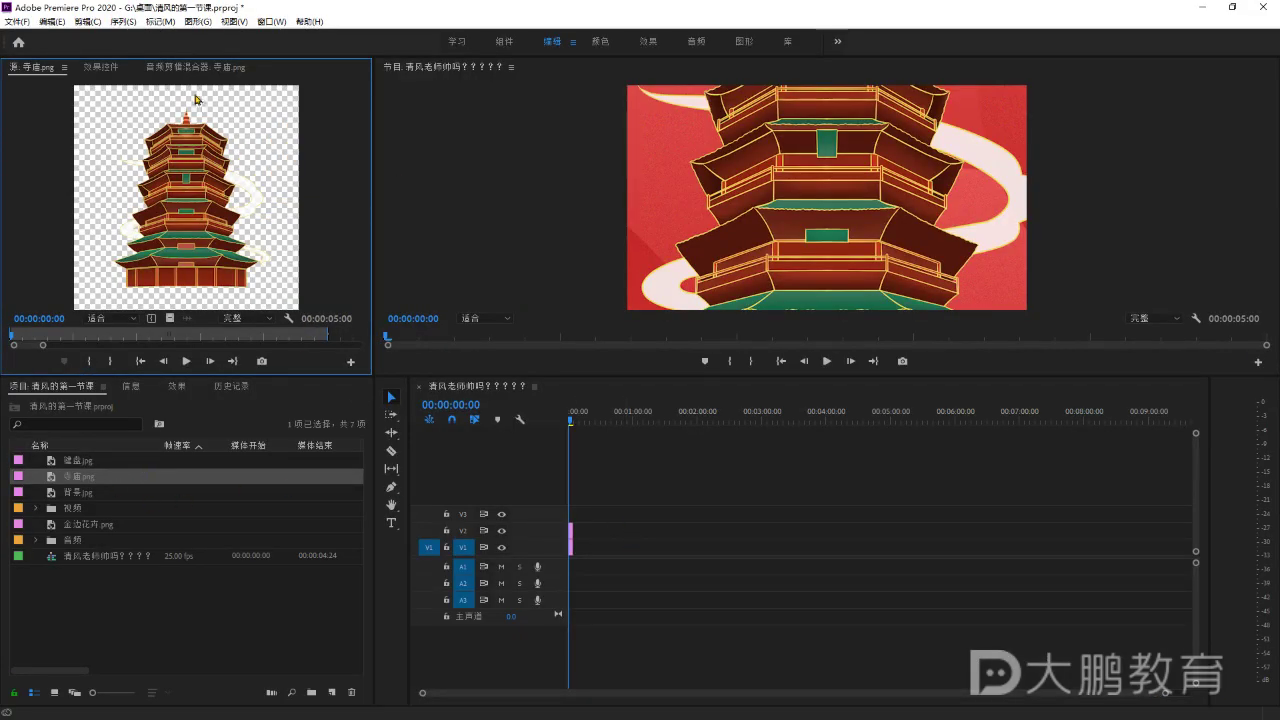
Scale 寺庙.png on track V2 down to about 32.5 and position it at about 266, 466 in the frame.
click(100, 67)
click(625, 520)
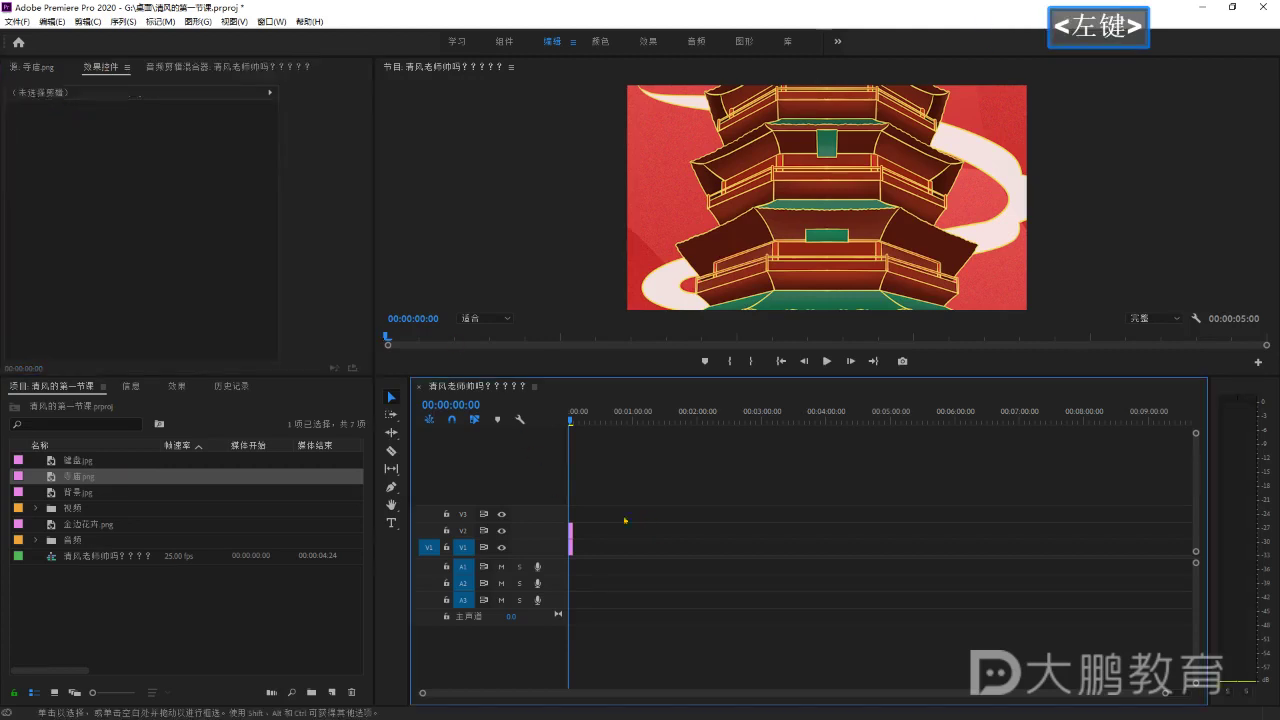
click(571, 531)
click(55, 124)
drag(512, 199, 842, 164)
drag(772, 219, 760, 263)
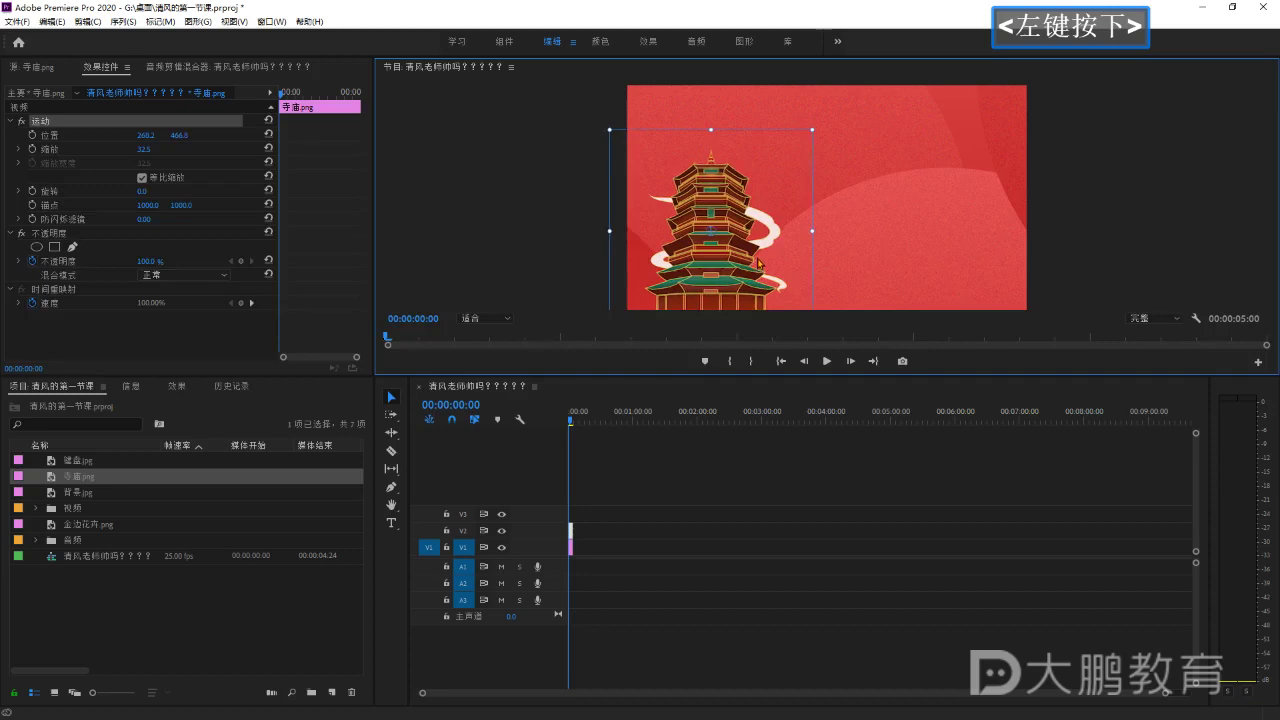
click(666, 503)
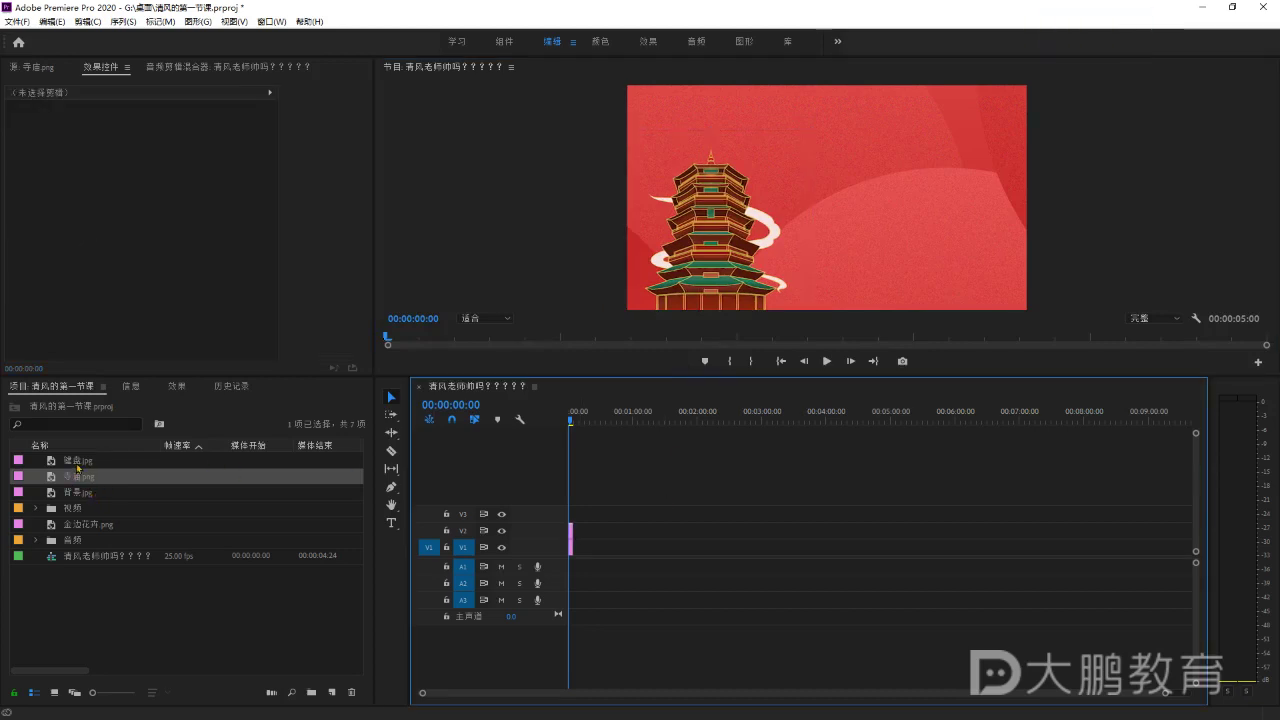
Place 金边花卉.png on track V3 at the start of the sequence, above 寺庙.png.
click(80, 474)
click(84, 478)
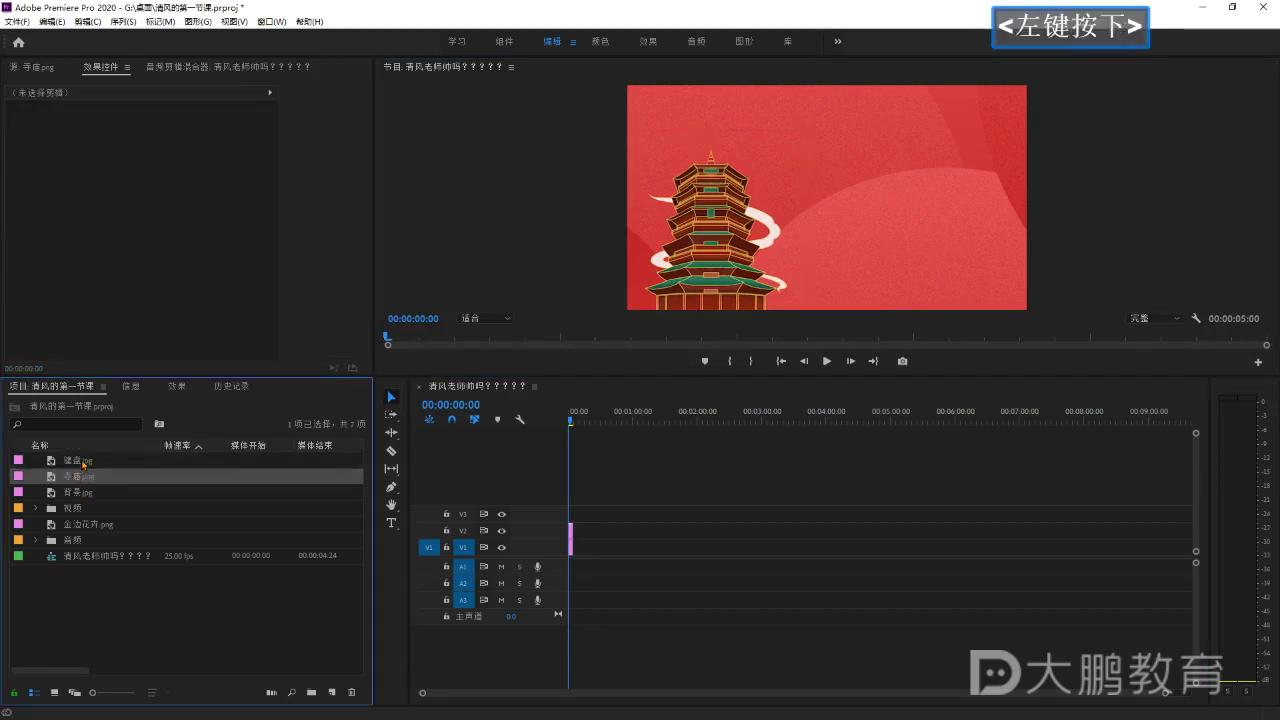
double_click(86, 492)
click(68, 480)
double_click(64, 524)
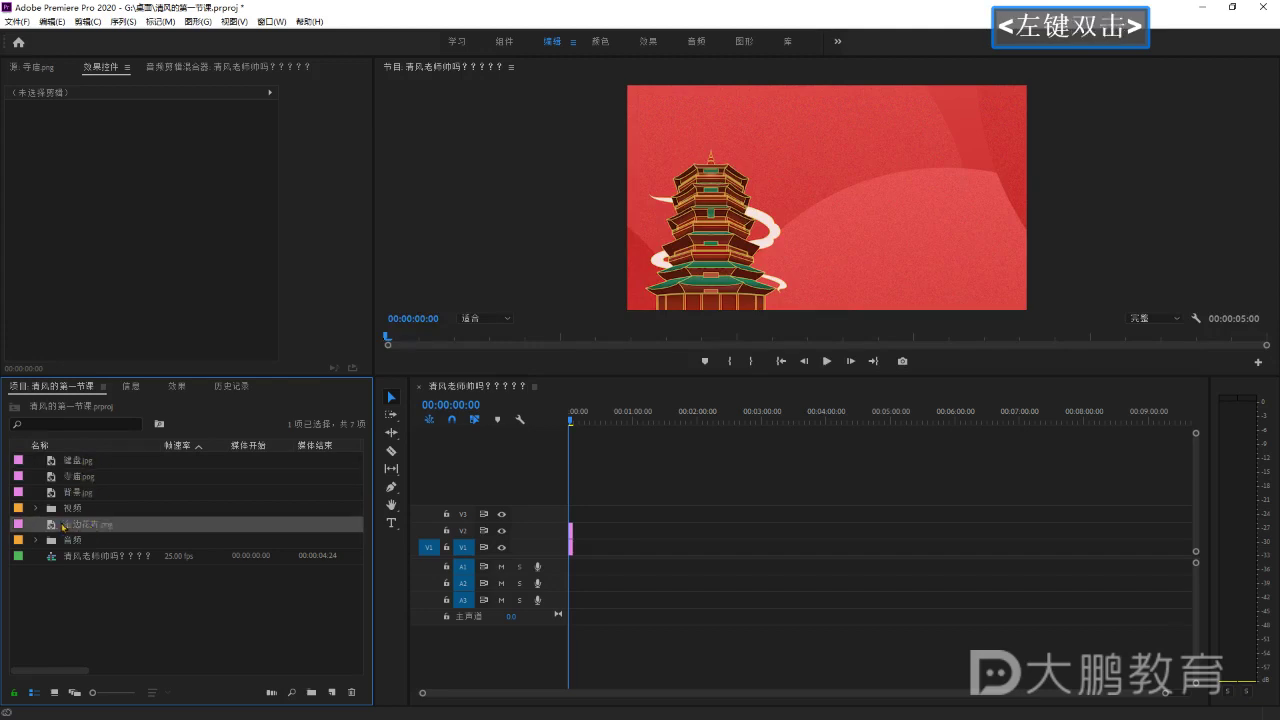
drag(57, 526, 570, 513)
click(571, 514)
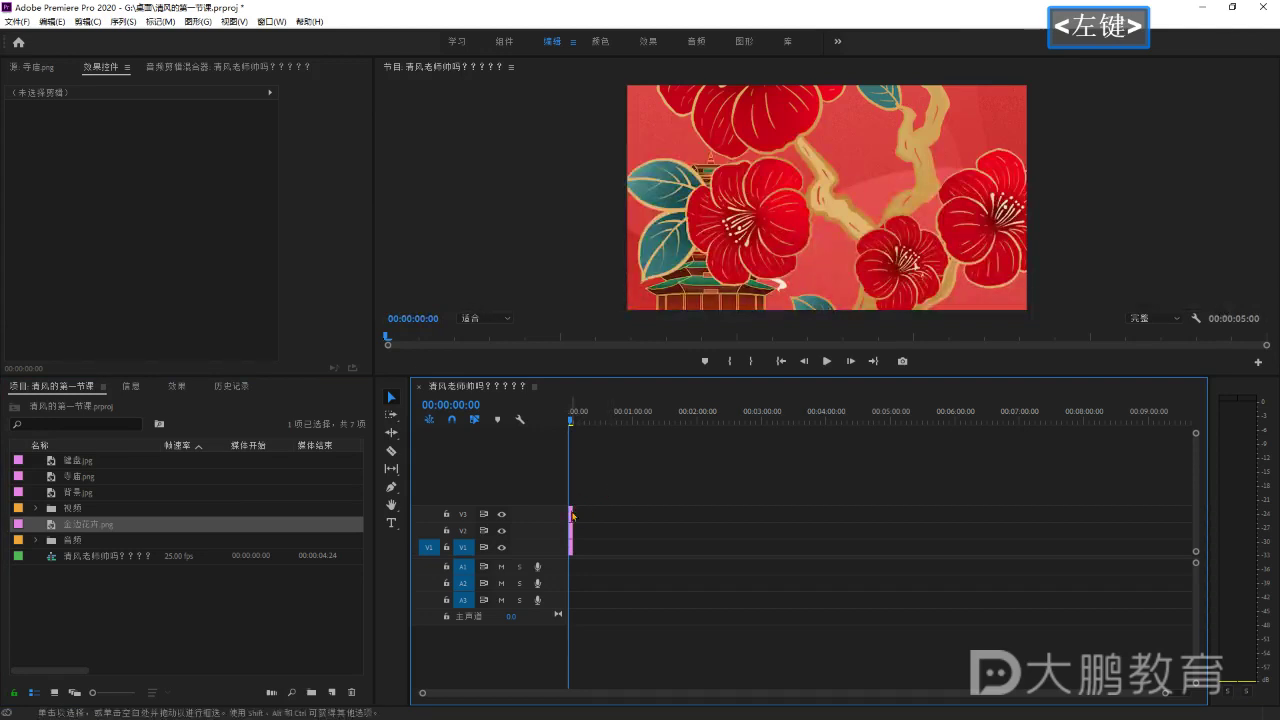
Scale 金边花卉.png down to about 29.1 and position it at about 552, 403, overlapping the pagoda.
click(60, 120)
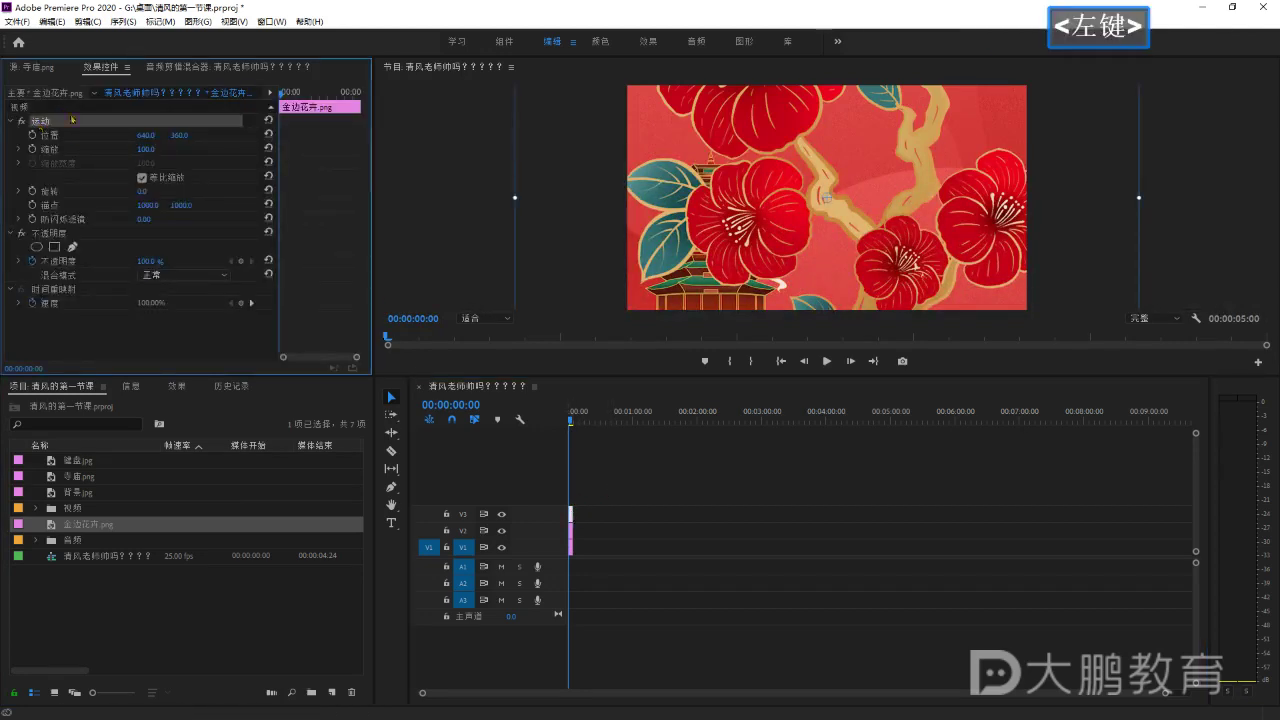
drag(516, 196, 770, 197)
drag(894, 211, 898, 241)
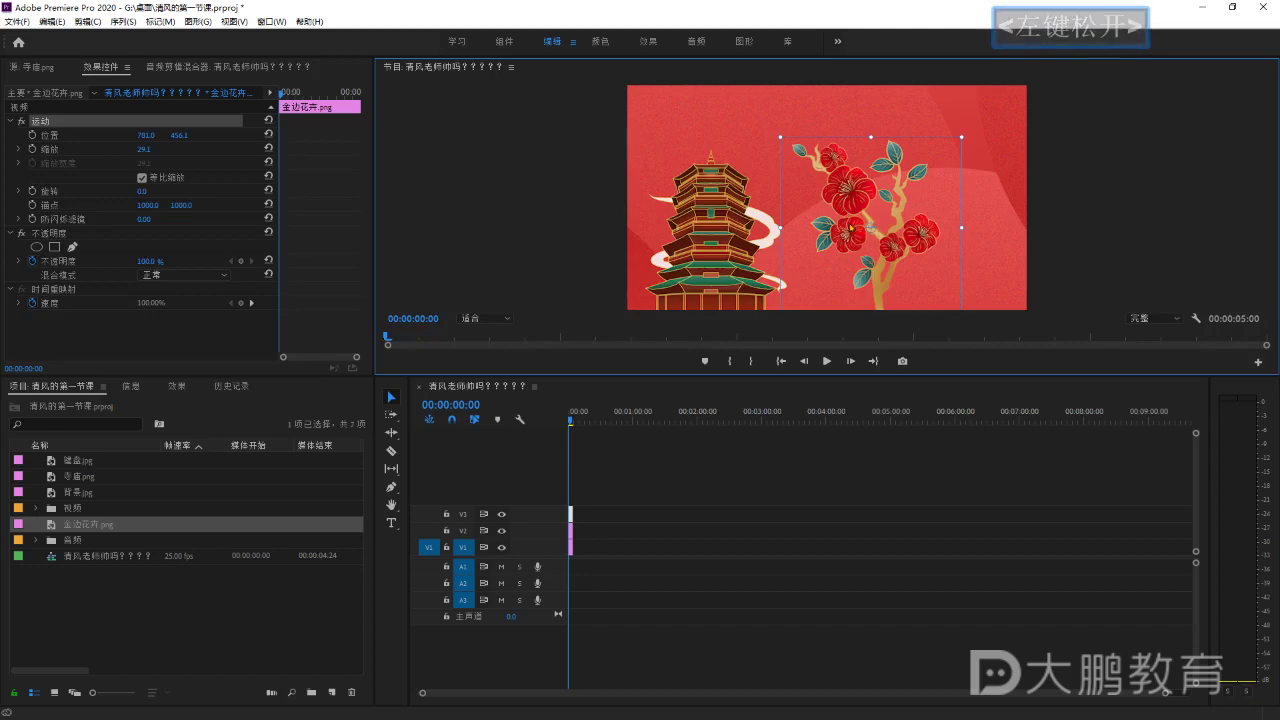
drag(884, 255, 815, 247)
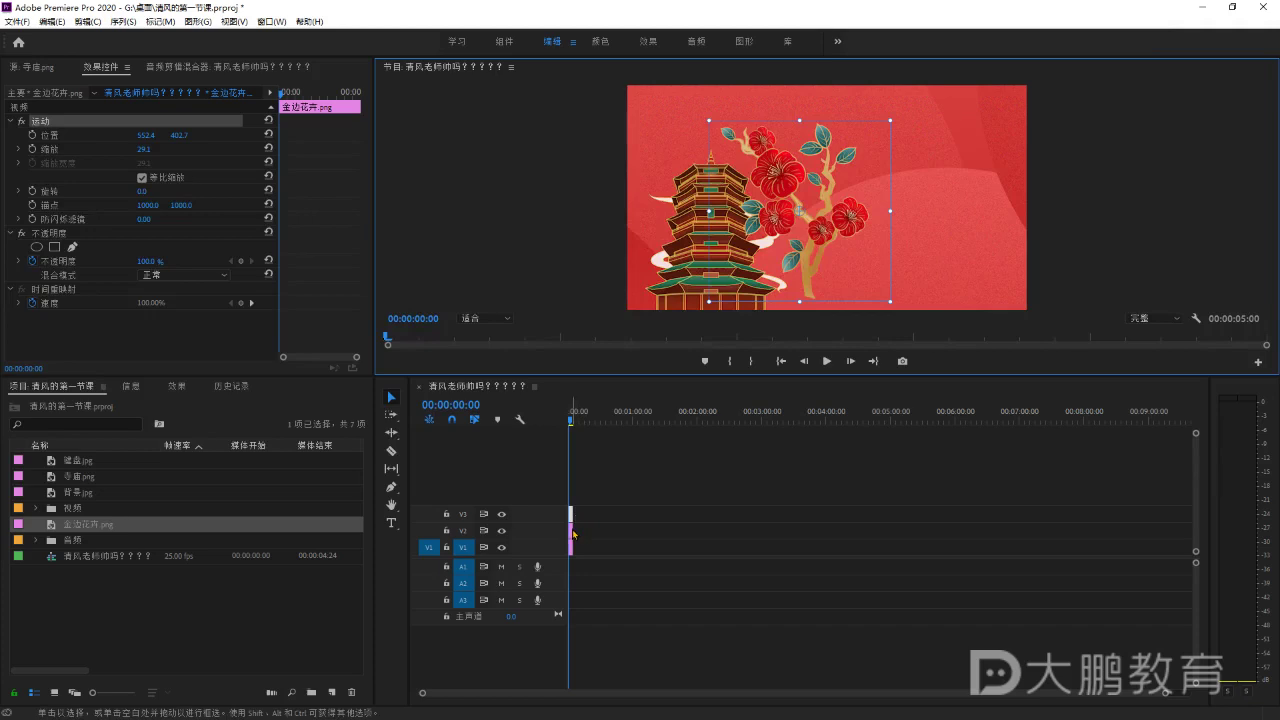
Move 寺庙.png up to track V4, and shrink 金边花卉.png so it sits at the pagoda's roof tip.
drag(572, 531, 574, 496)
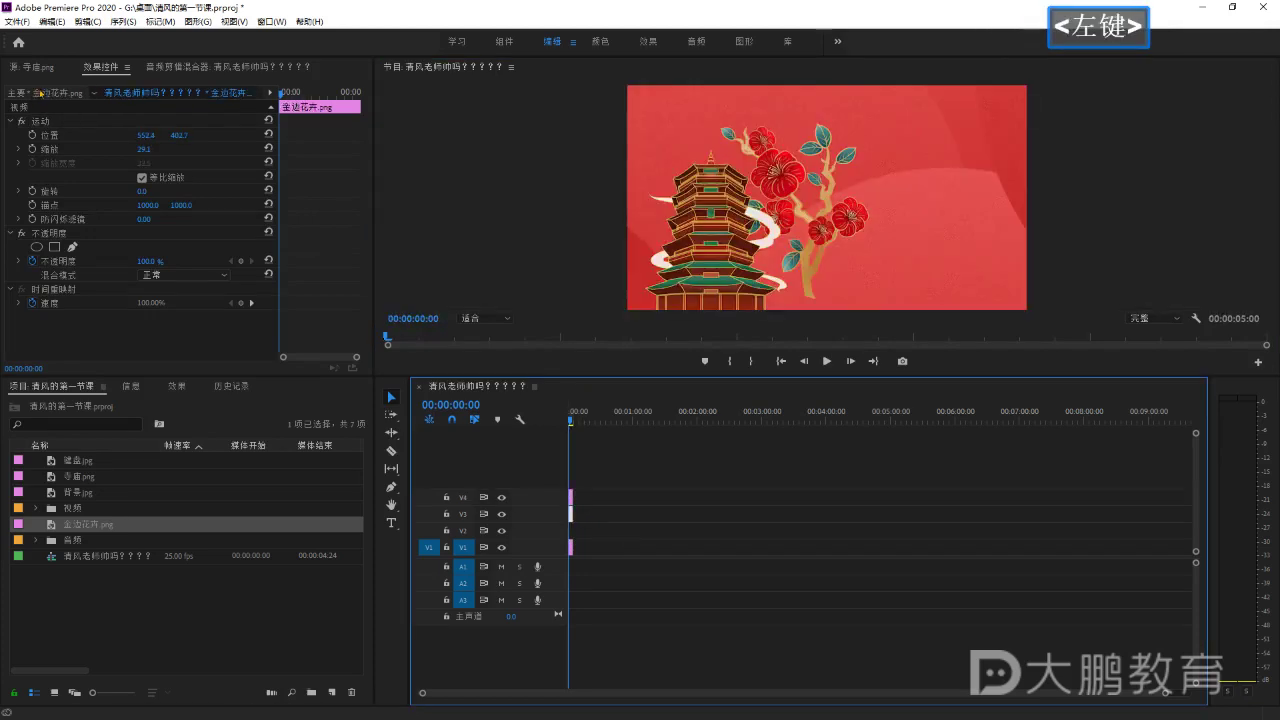
click(45, 122)
drag(858, 214, 749, 168)
click(680, 509)
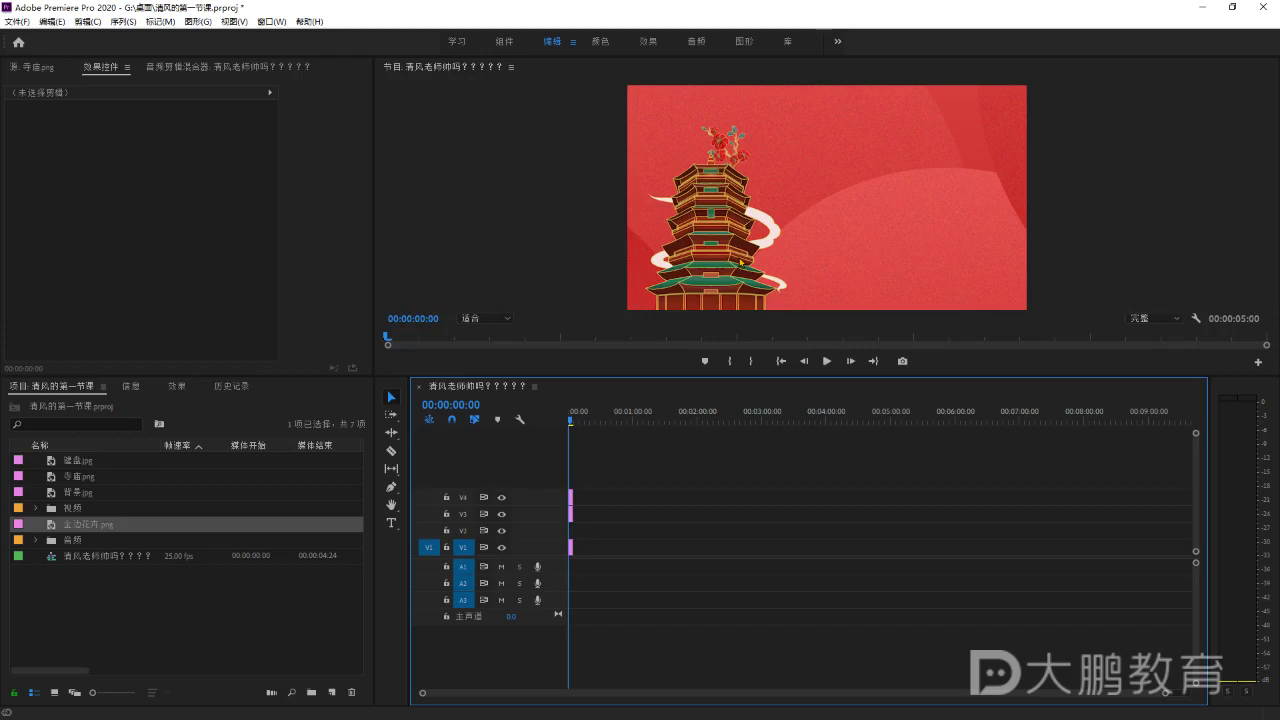
Delete all the image clips from the sequence.
click(652, 491)
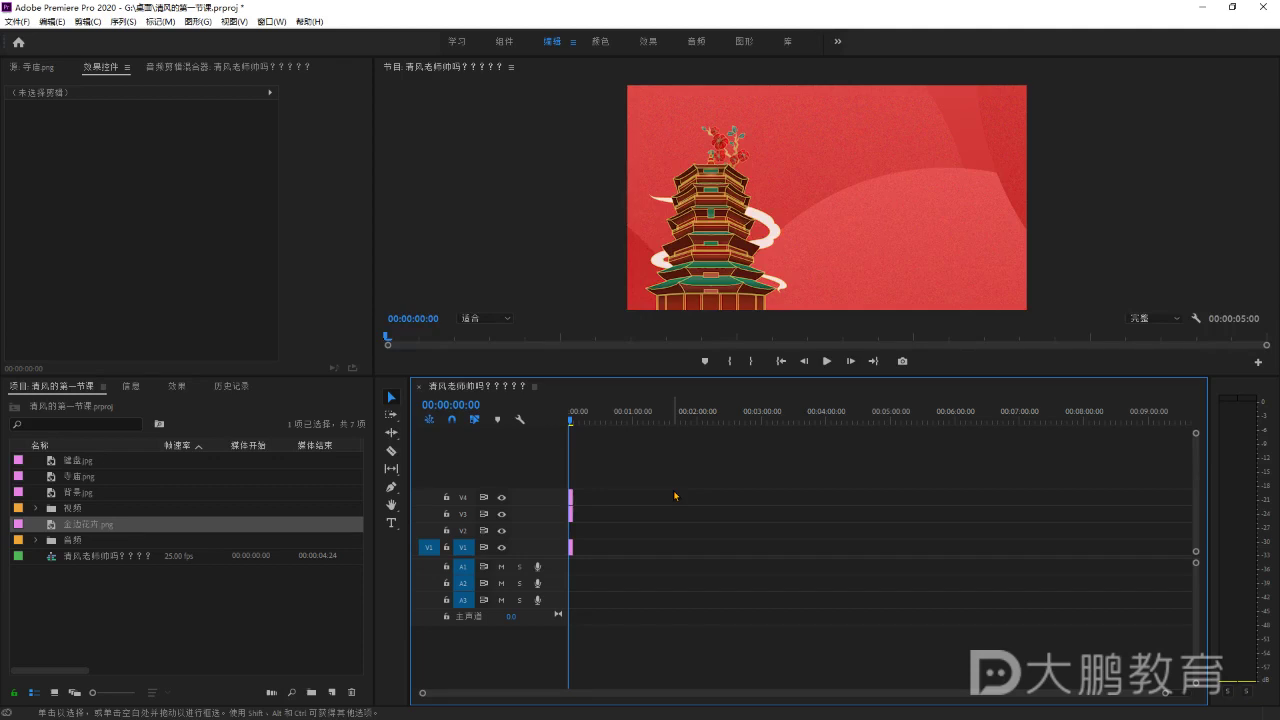
click(652, 508)
drag(652, 456, 568, 580)
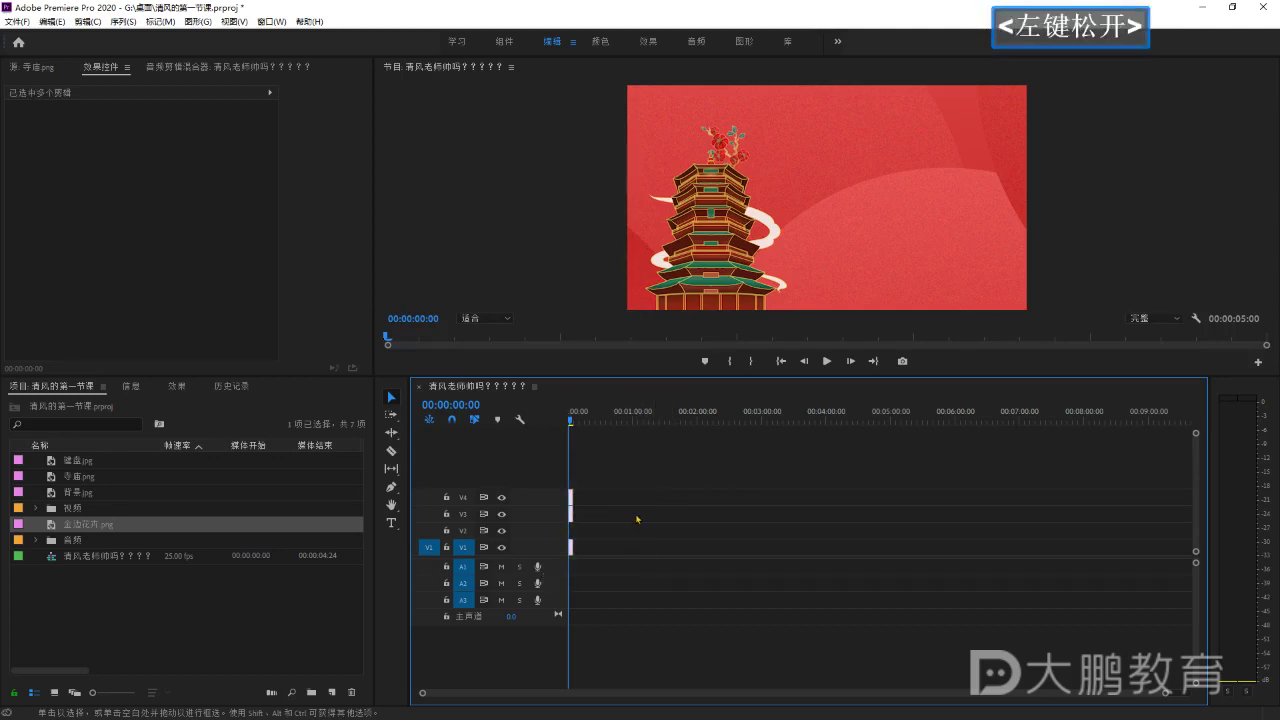
key(Delete)
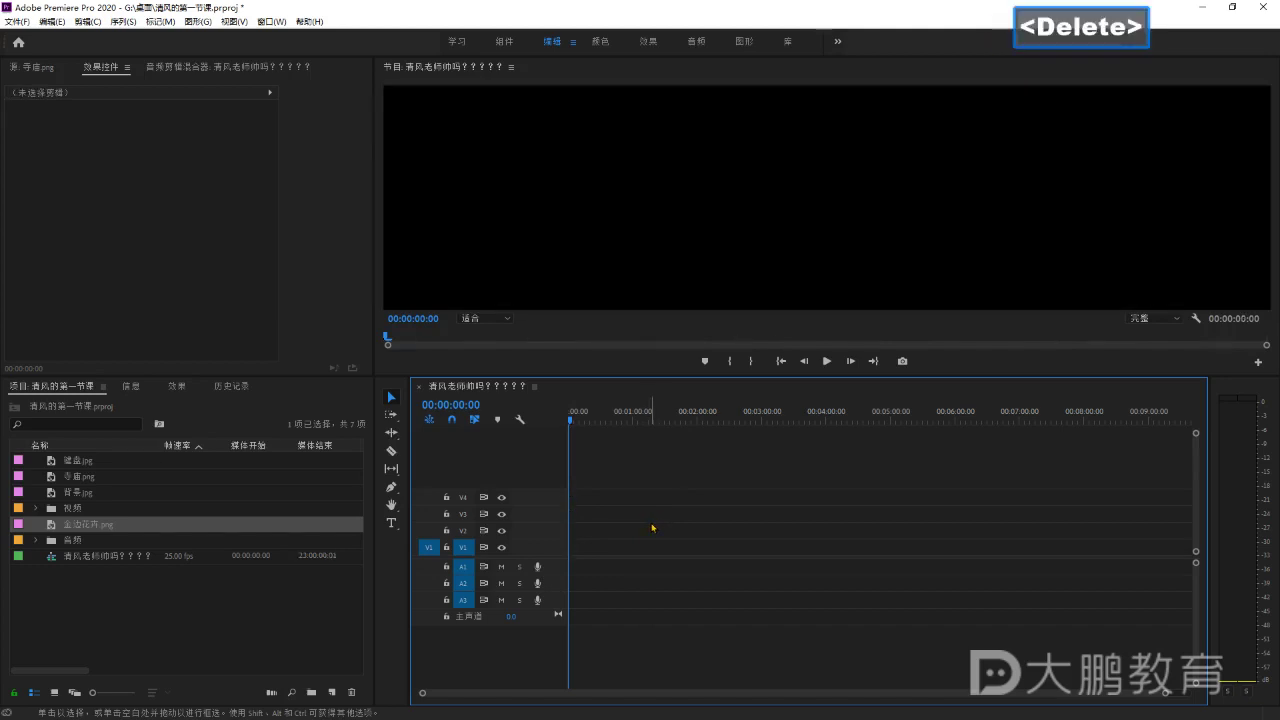
Expand the 视频 bin and add its first video clip to the start of the empty sequence.
click(91, 589)
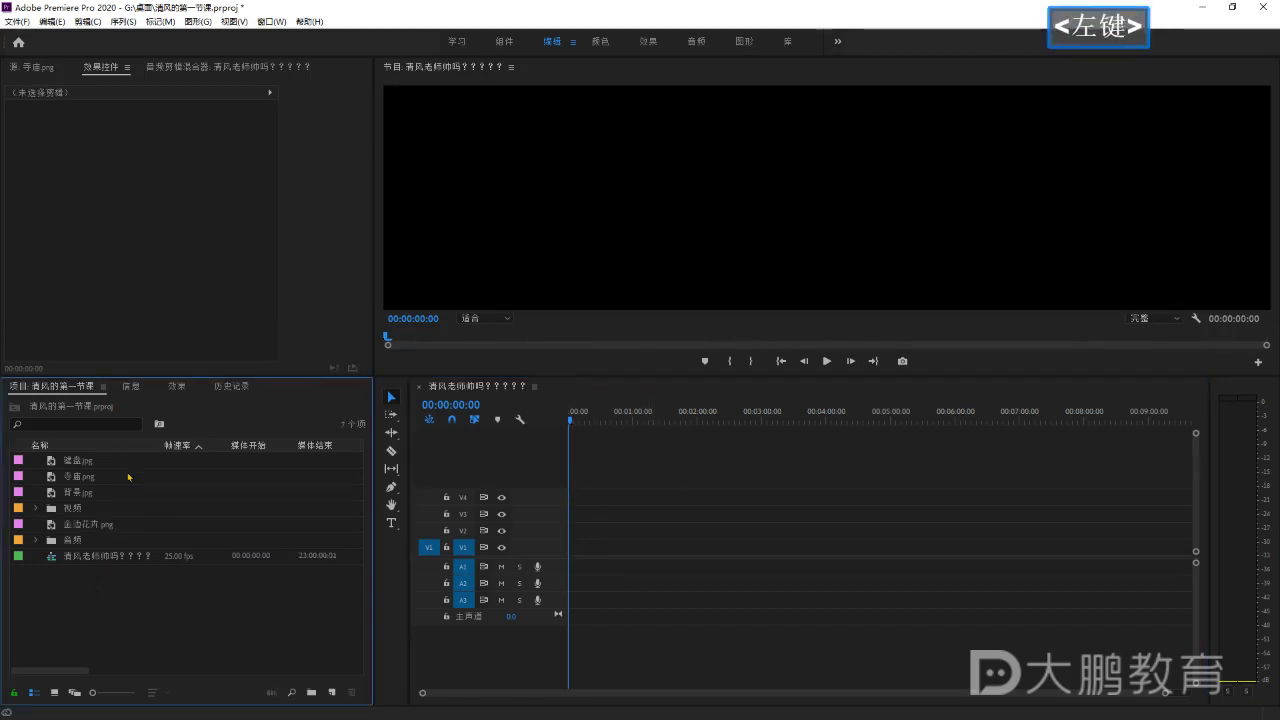
click(84, 510)
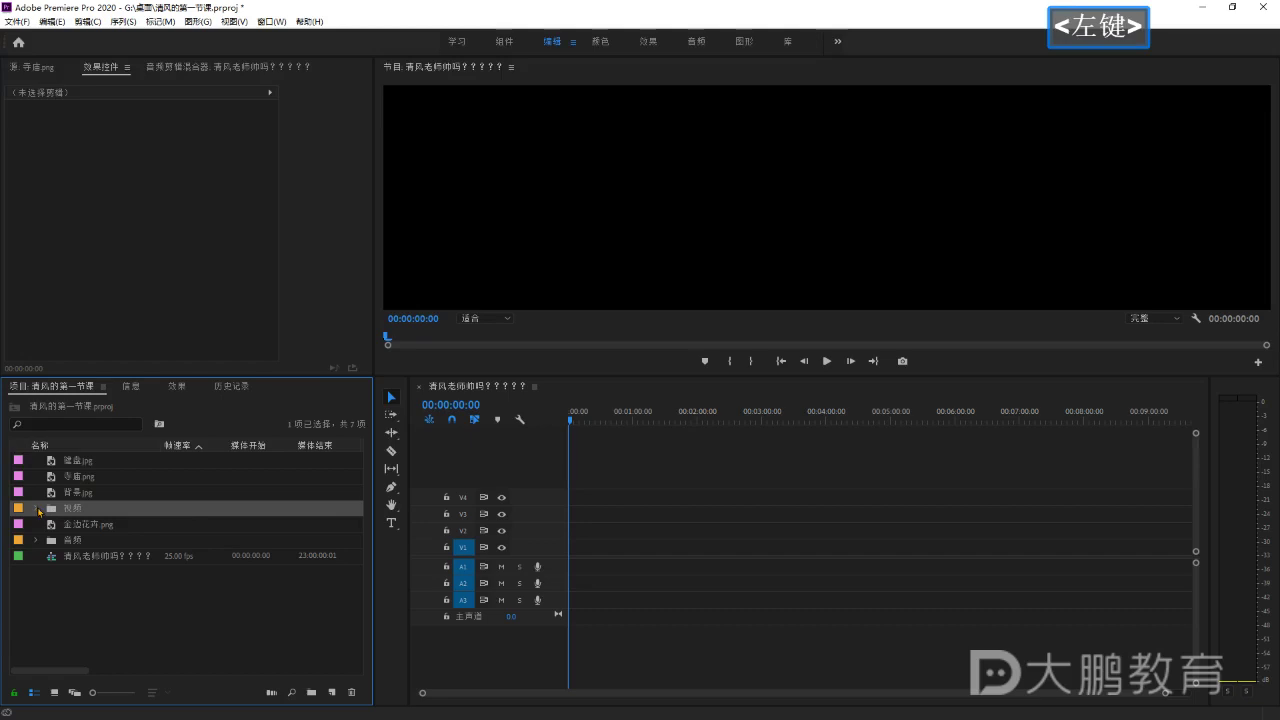
click(37, 509)
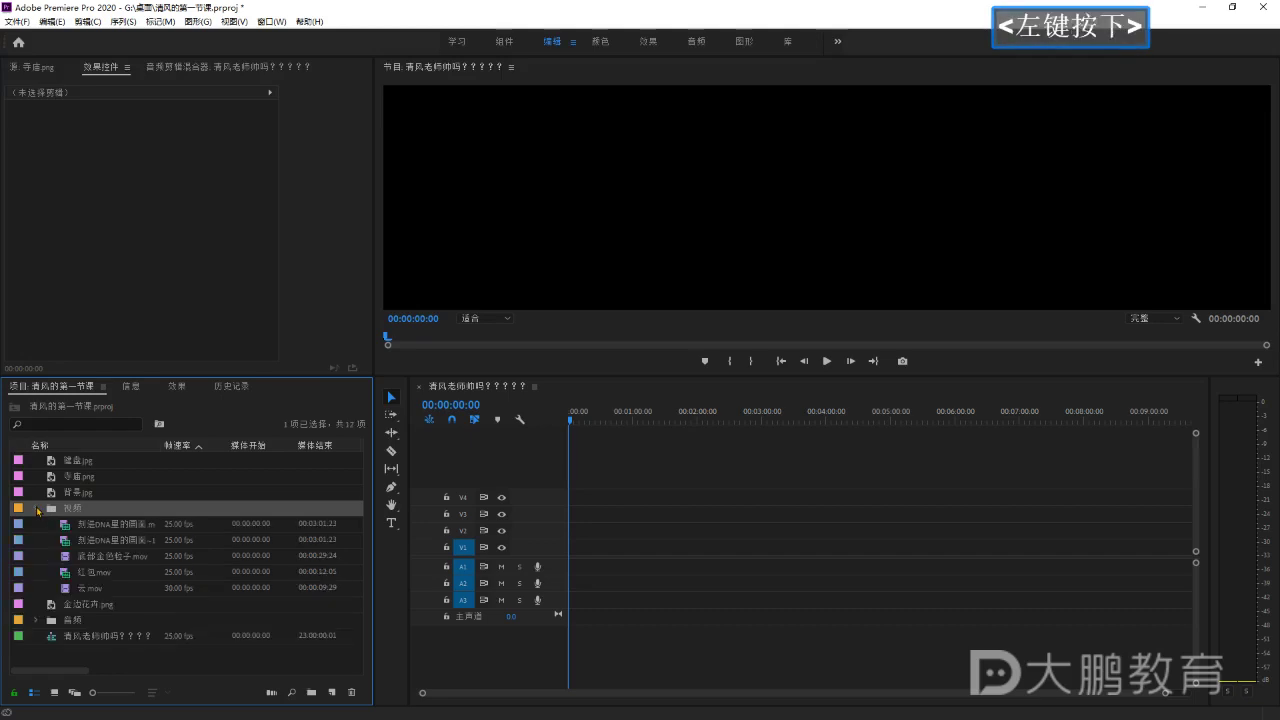
click(105, 527)
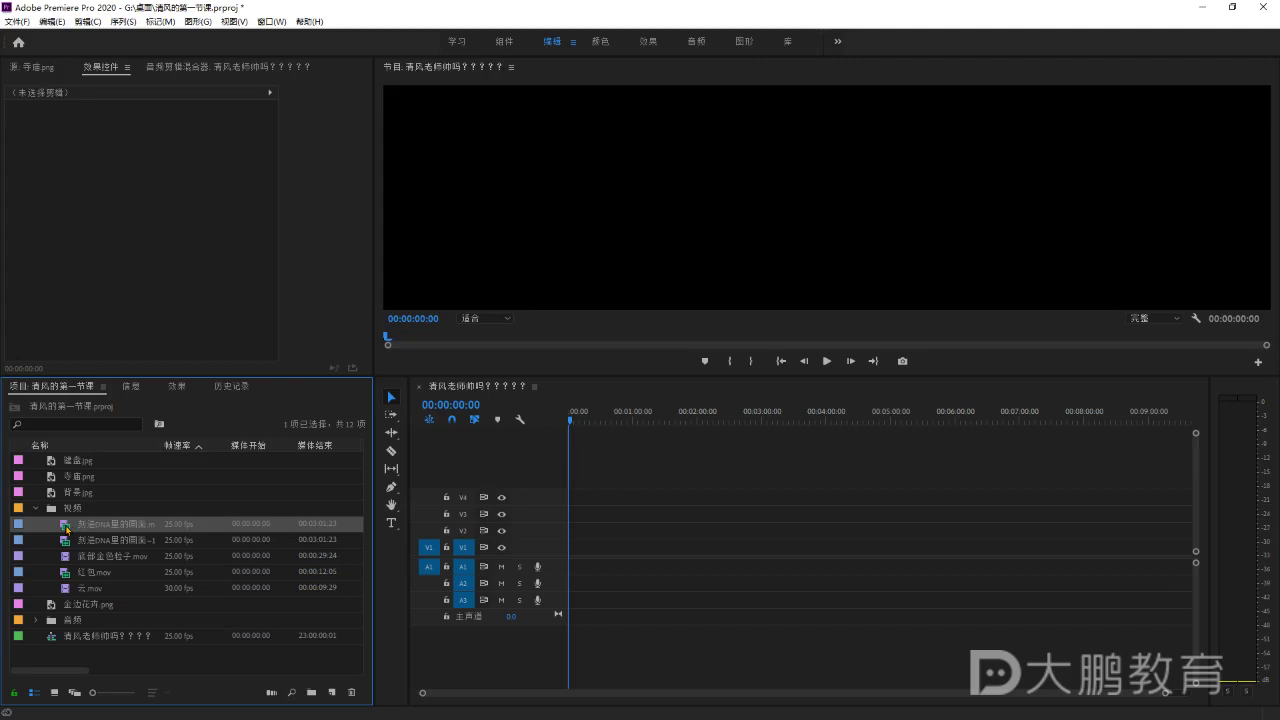
drag(78, 527, 528, 565)
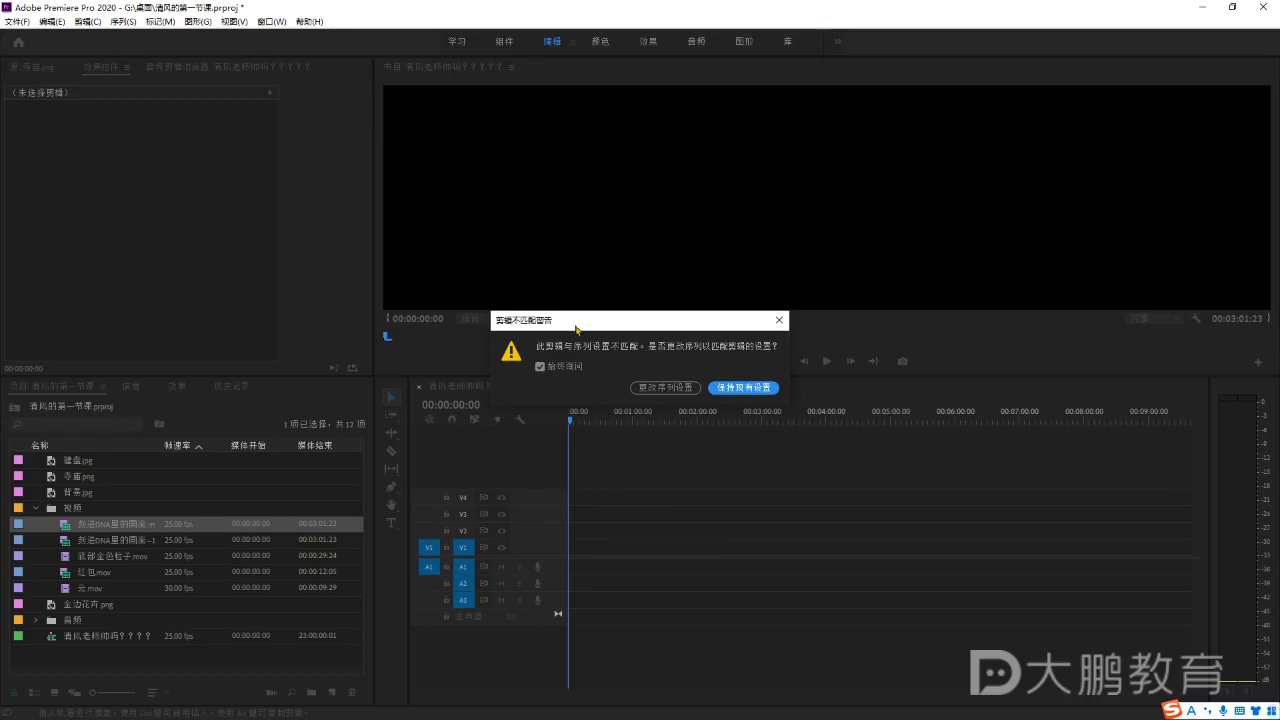
drag(580, 321, 625, 175)
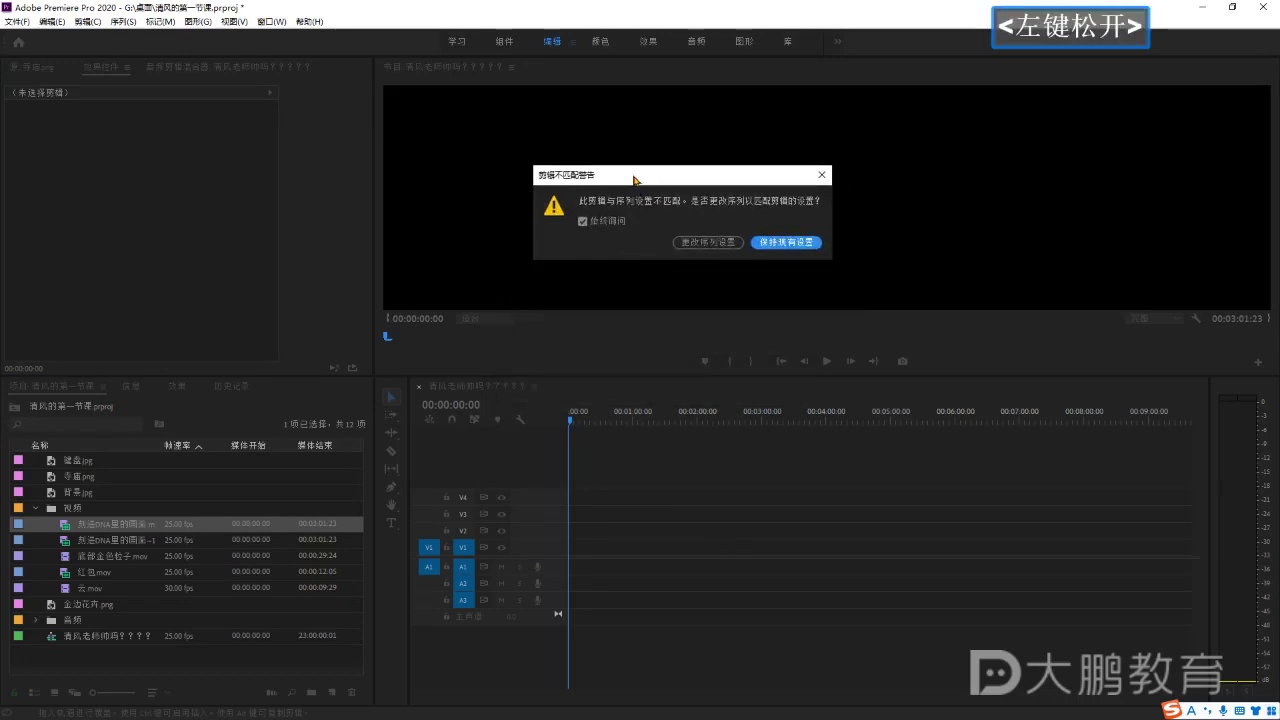
key(ctrl)
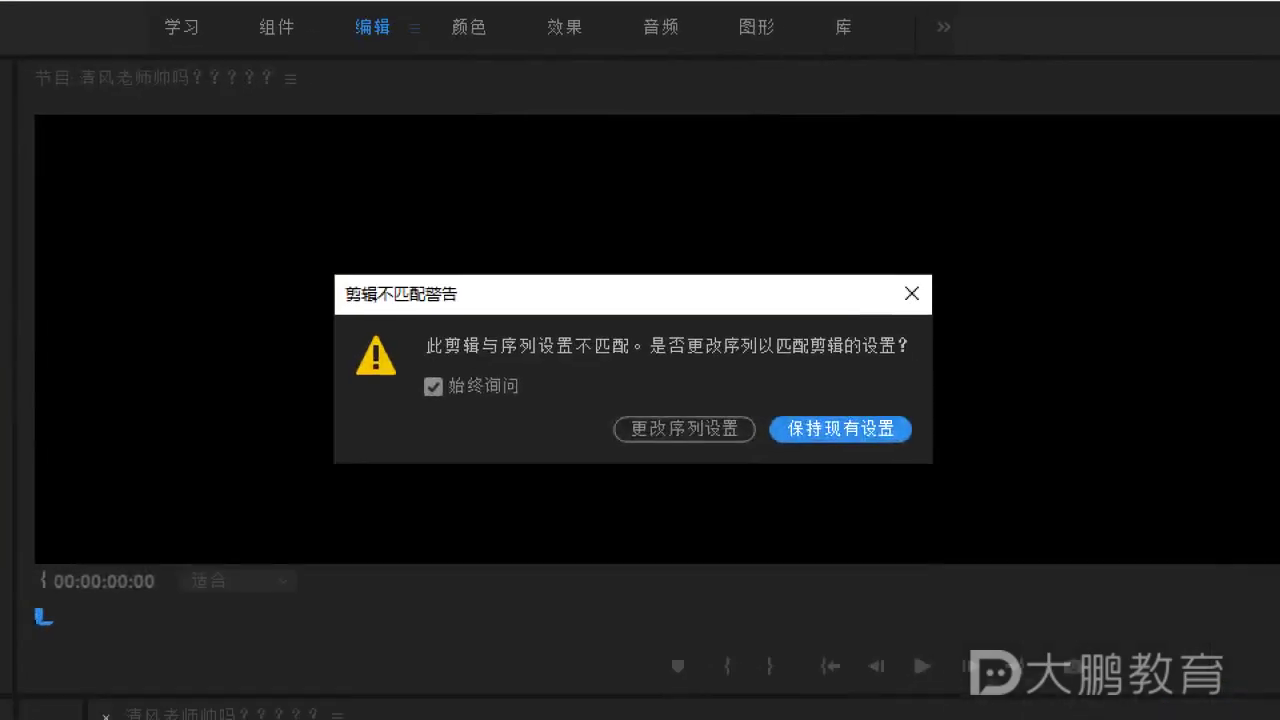
click(718, 326)
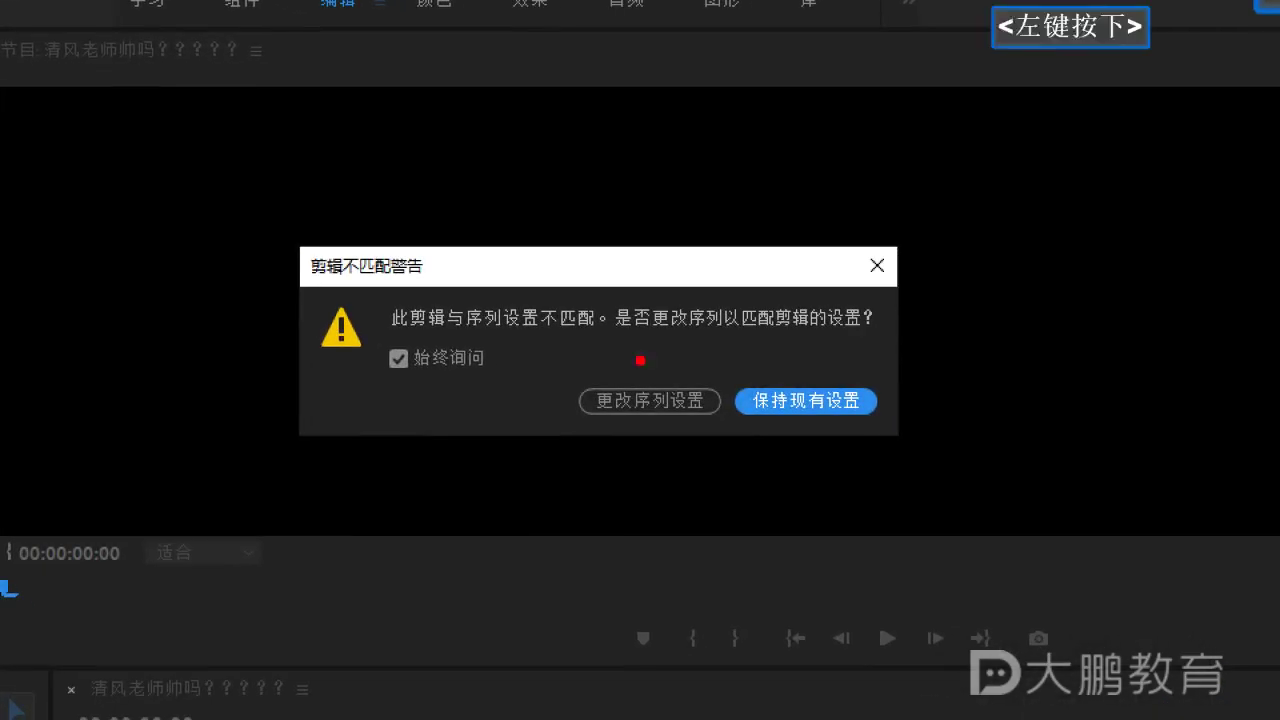
key(ctrl)
drag(298, 294, 390, 366)
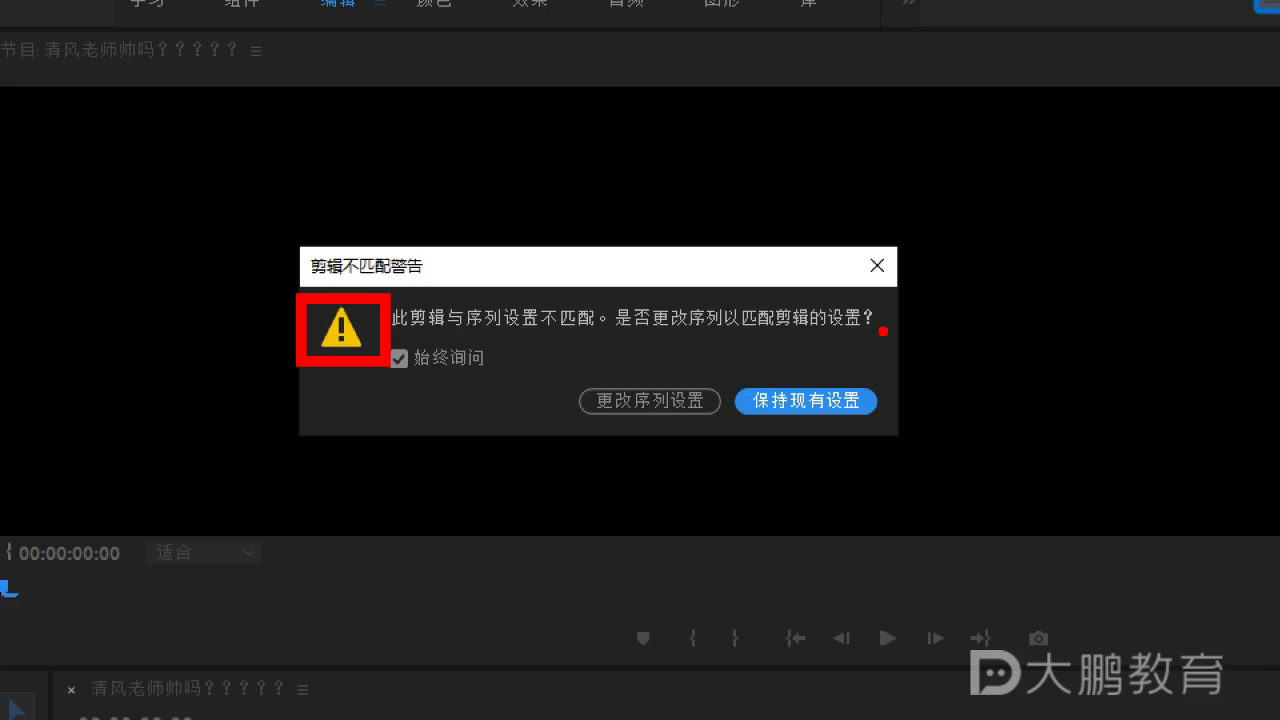
drag(404, 343, 866, 345)
key(Escape)
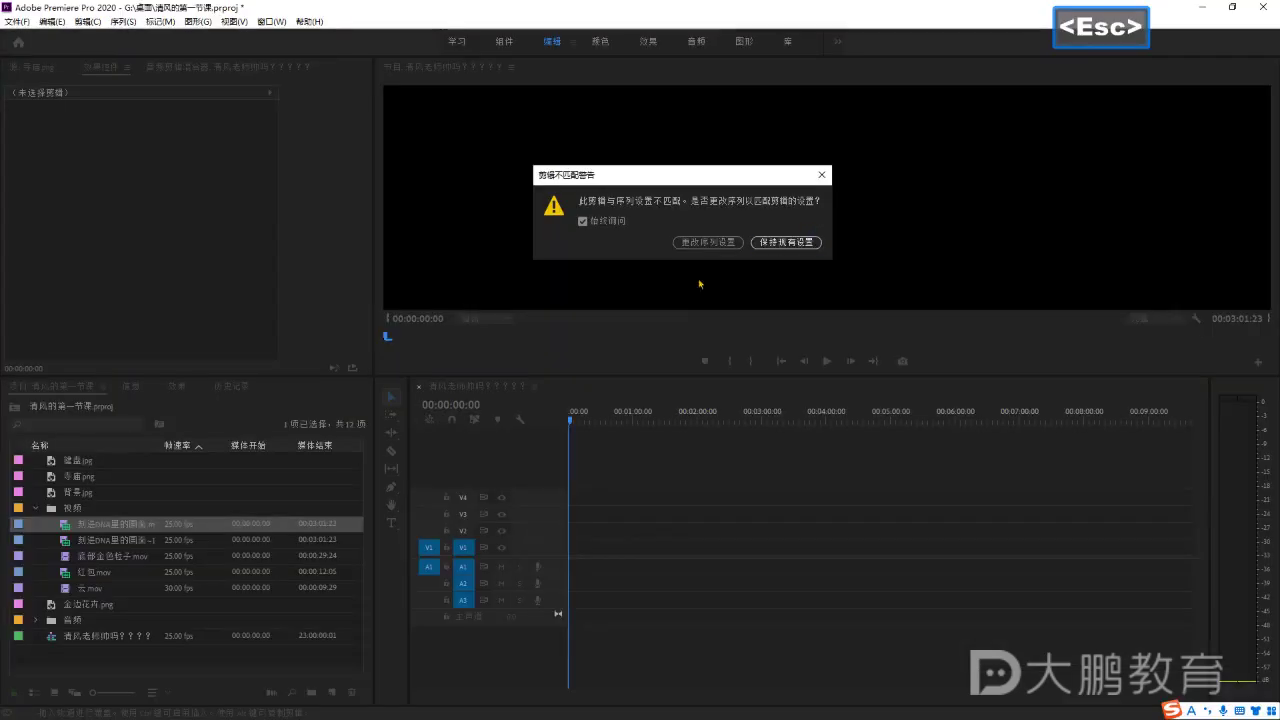
key(ctrl+1)
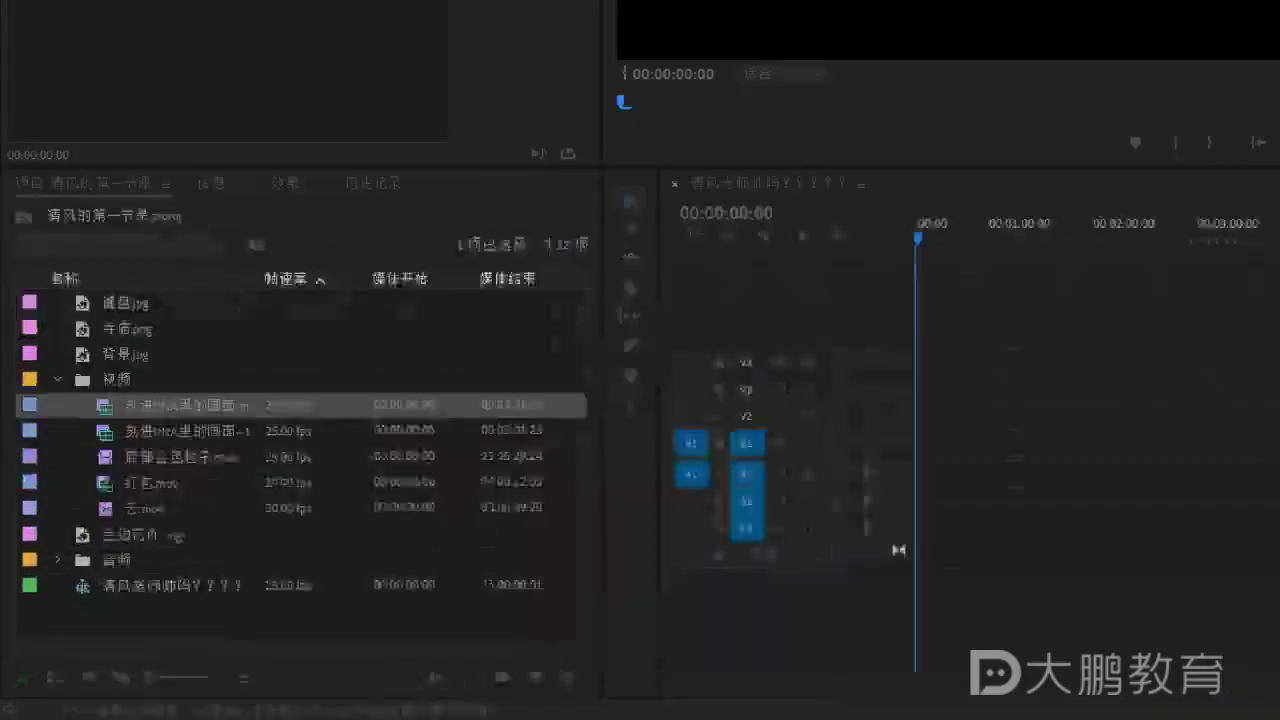
click(125, 517)
mouse_move(252, 325)
mouse_down()
mouse_move(272, 358)
mouse_move(345, 292)
mouse_move(288, 362)
mouse_up()
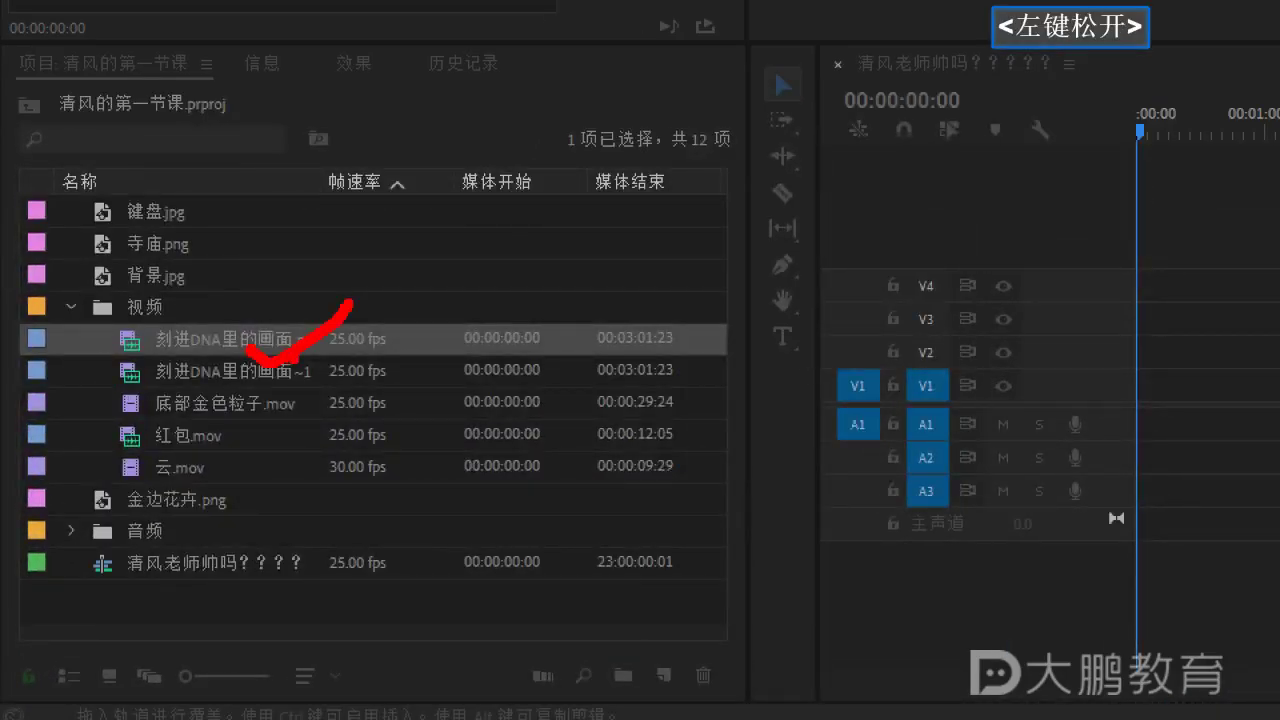
key(Escape)
drag(663, 174, 643, 177)
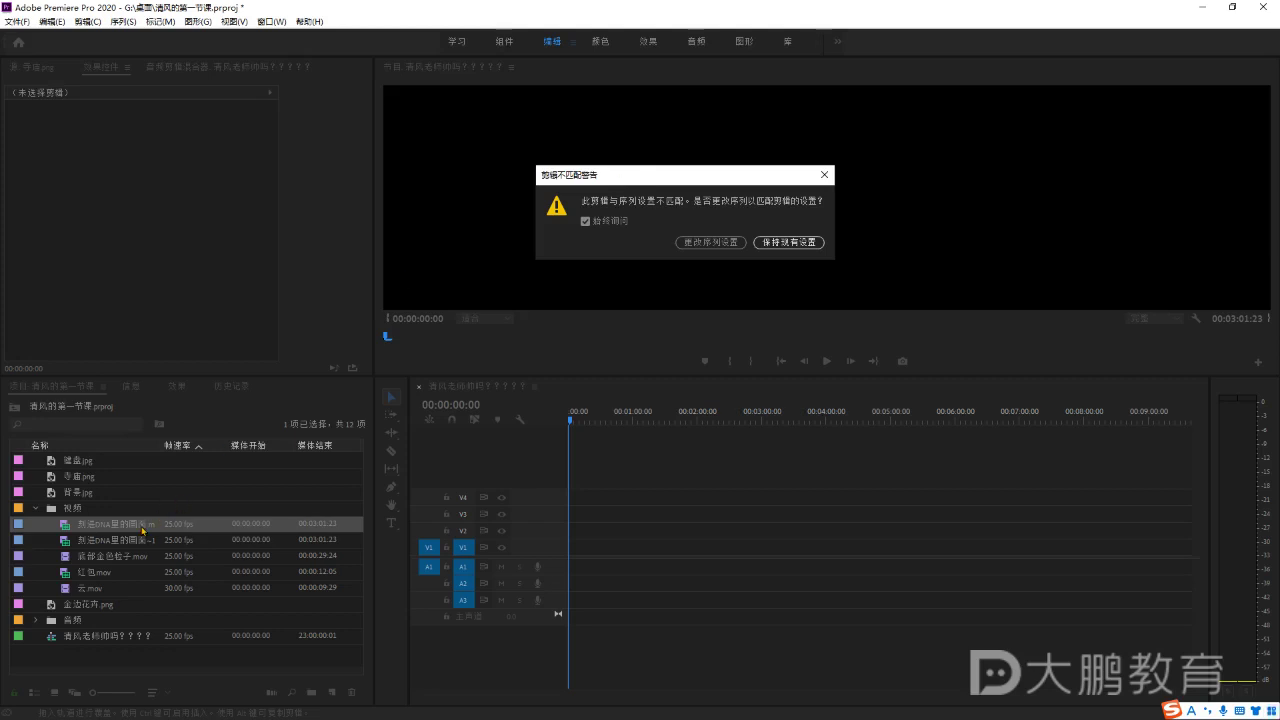
click(753, 189)
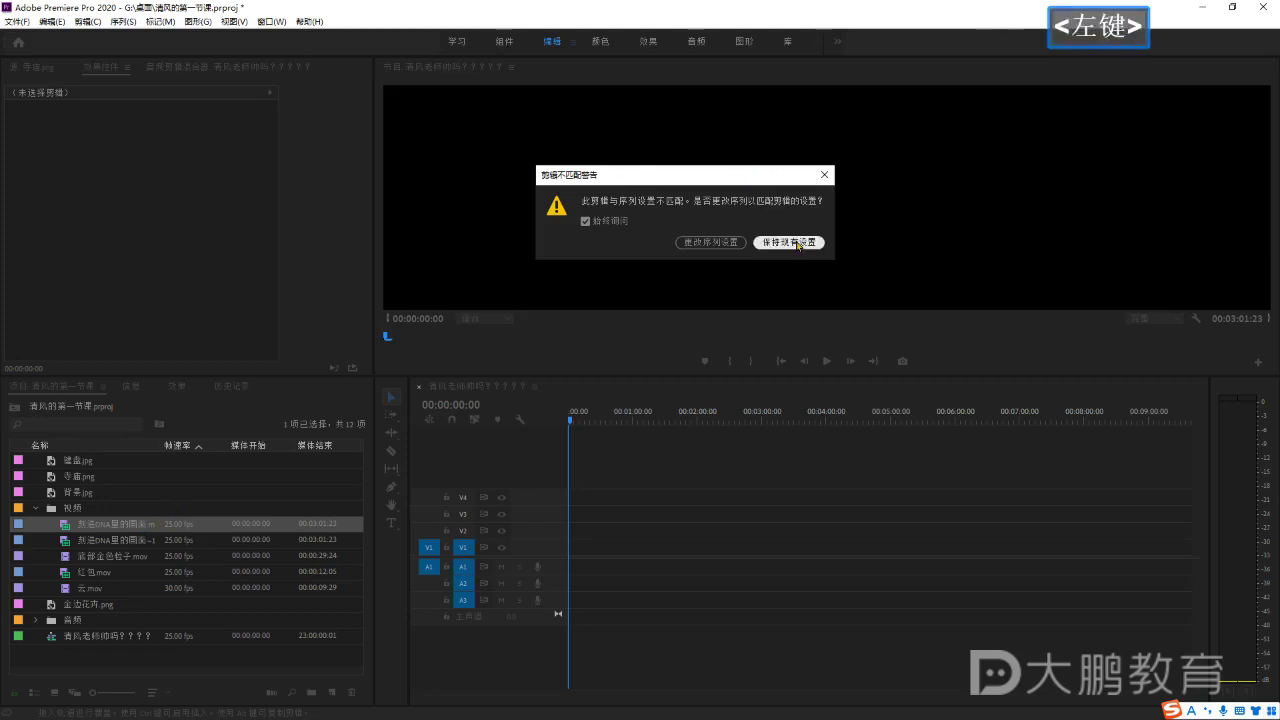
key(ctrl+1)
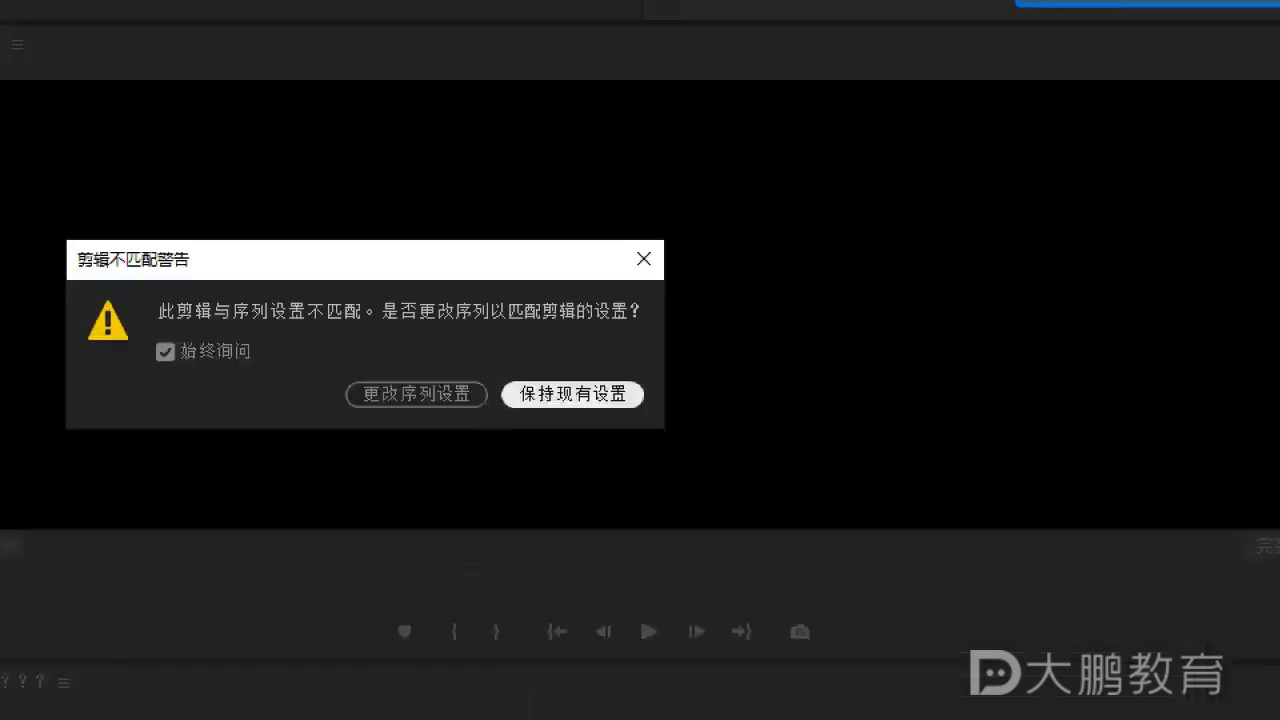
click(800, 245)
mouse_move(576, 430)
mouse_down()
mouse_move(646, 422)
mouse_move(710, 352)
mouse_up()
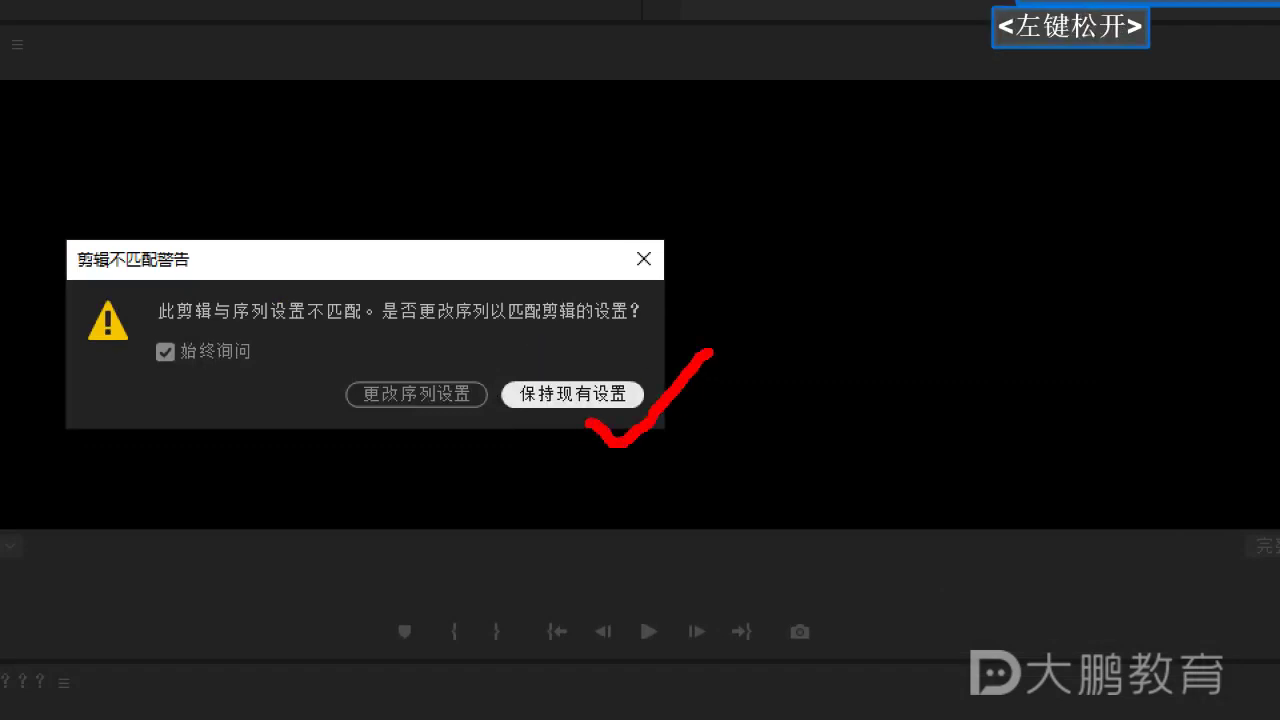
key(ctrl+z)
mouse_move(391, 417)
mouse_down()
mouse_move(431, 426)
mouse_move(517, 353)
mouse_up()
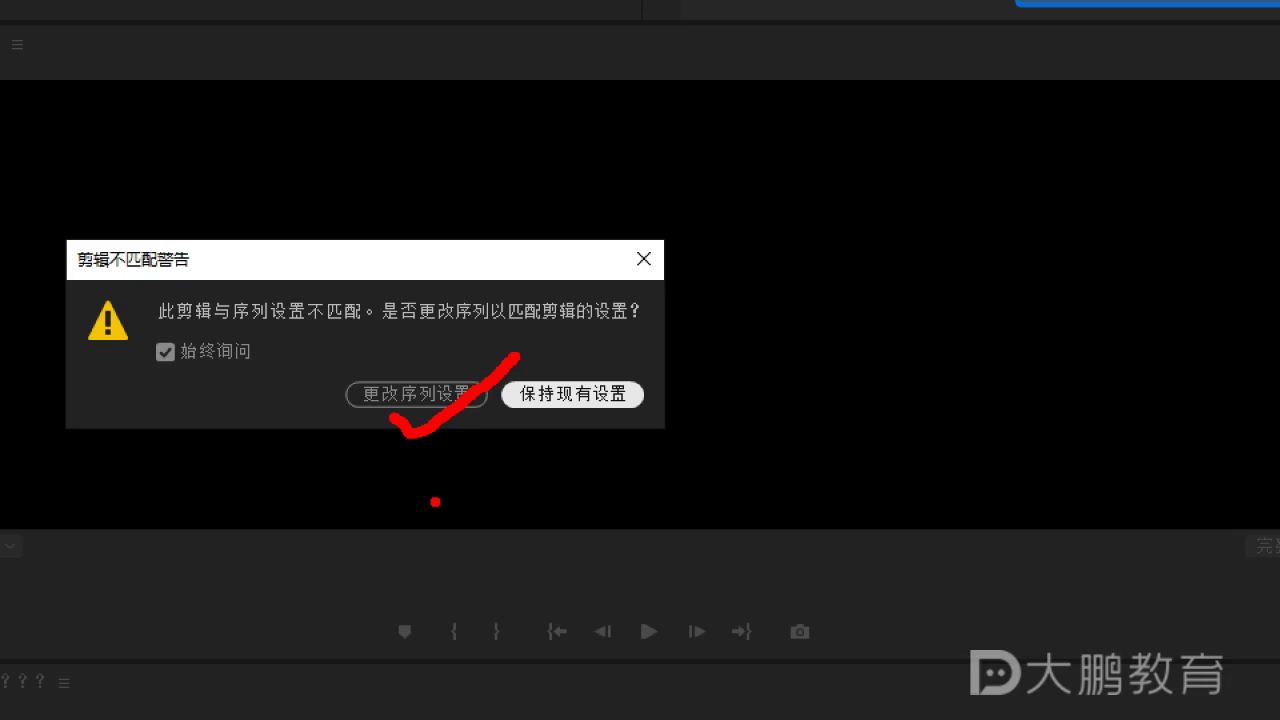
key(Escape)
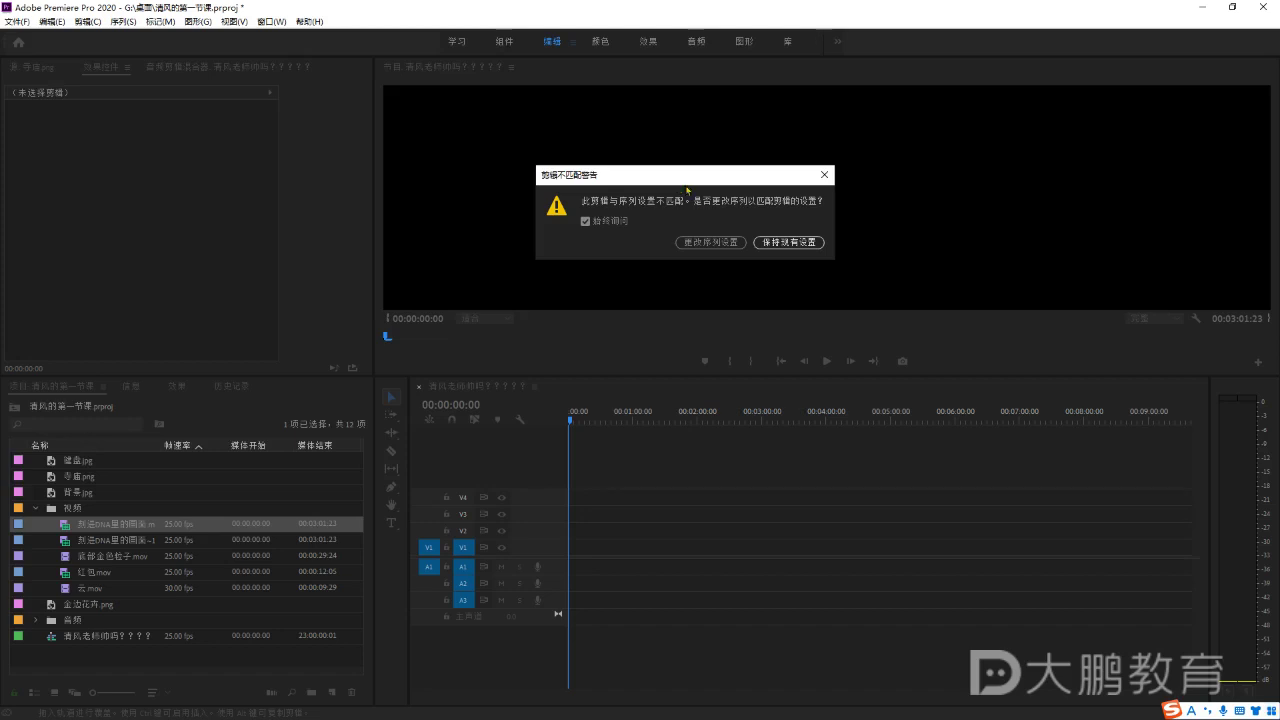
drag(775, 200, 746, 212)
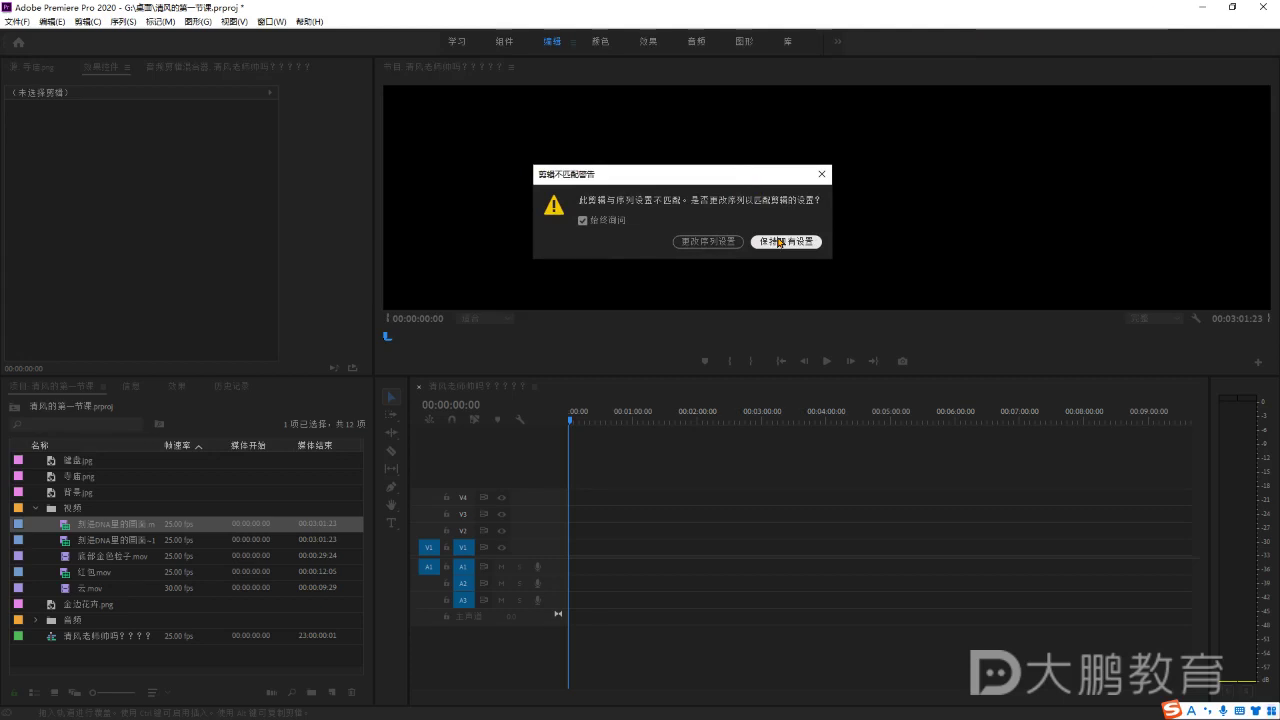
click(717, 175)
drag(717, 175, 710, 178)
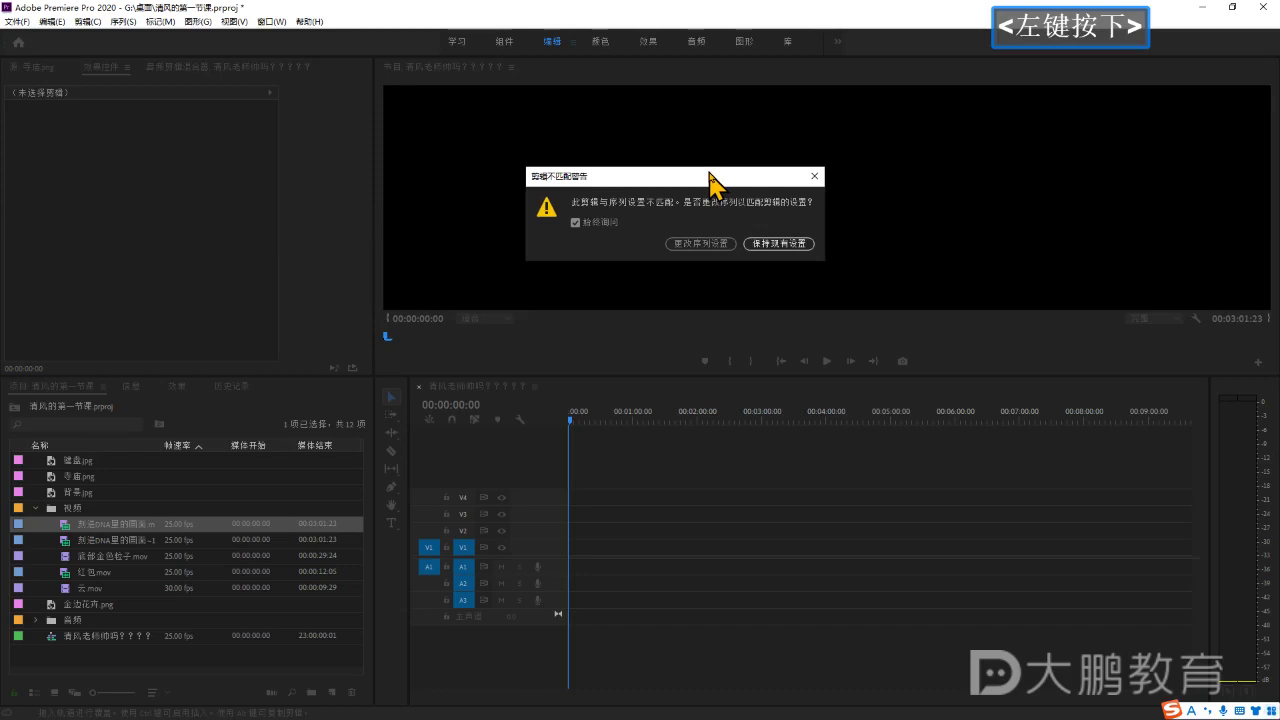
drag(711, 176, 711, 176)
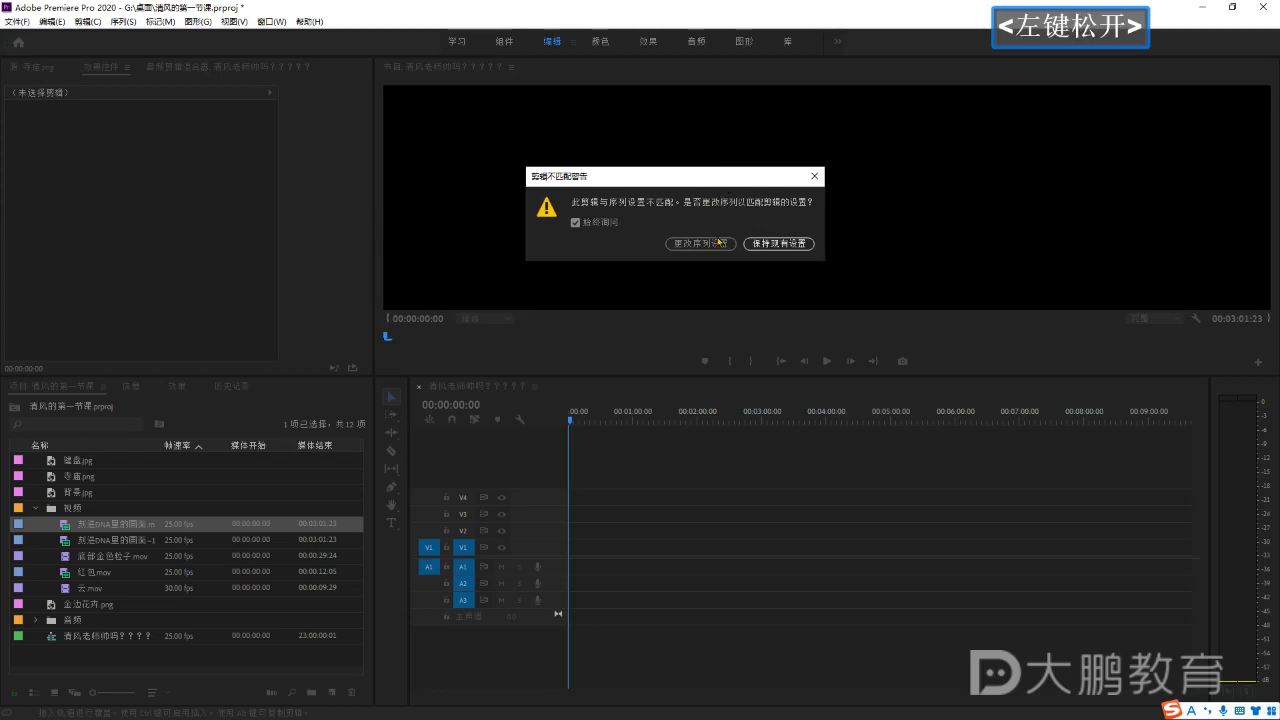
Keep the existing sequence settings for the mismatched video clip, and save the project.
click(774, 244)
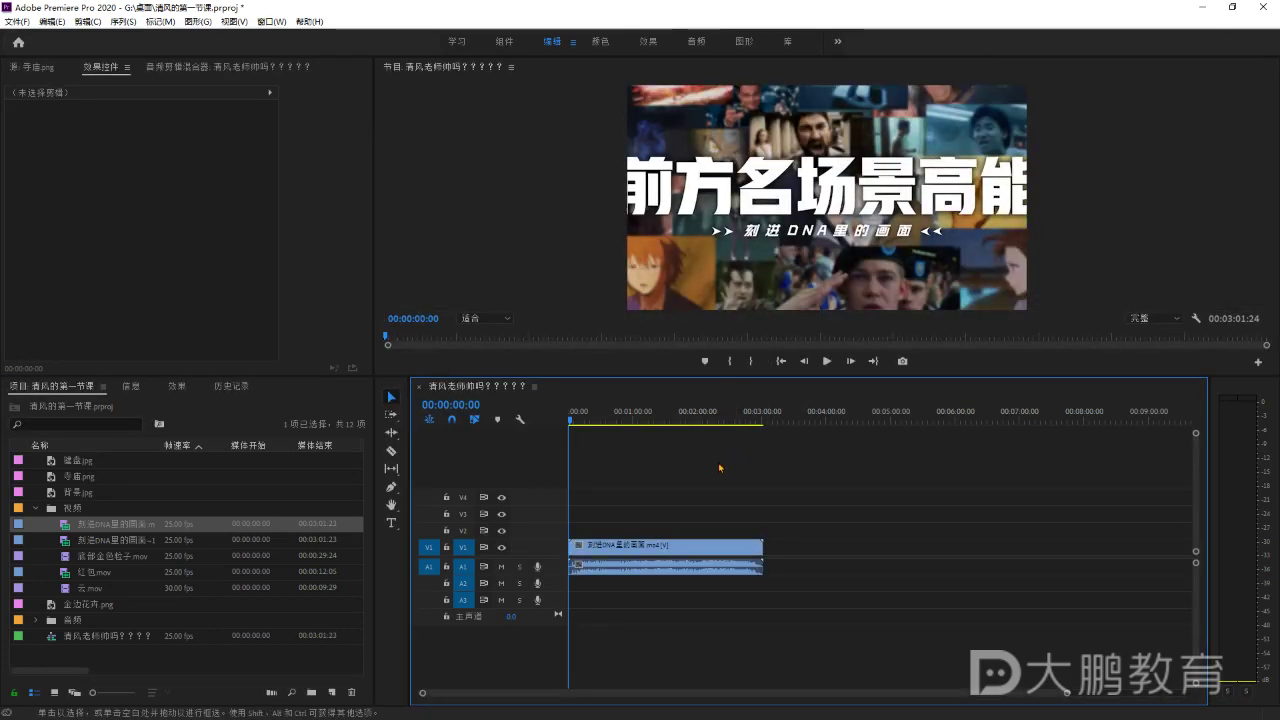
click(676, 470)
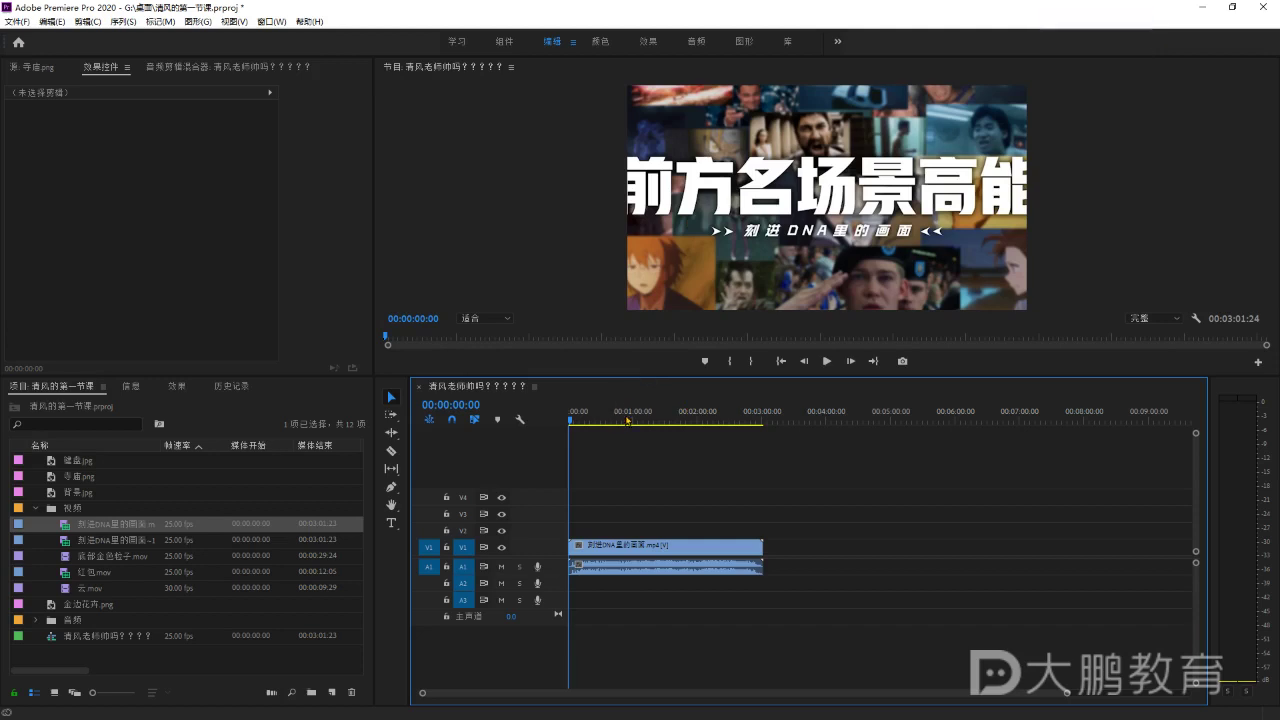
click(631, 543)
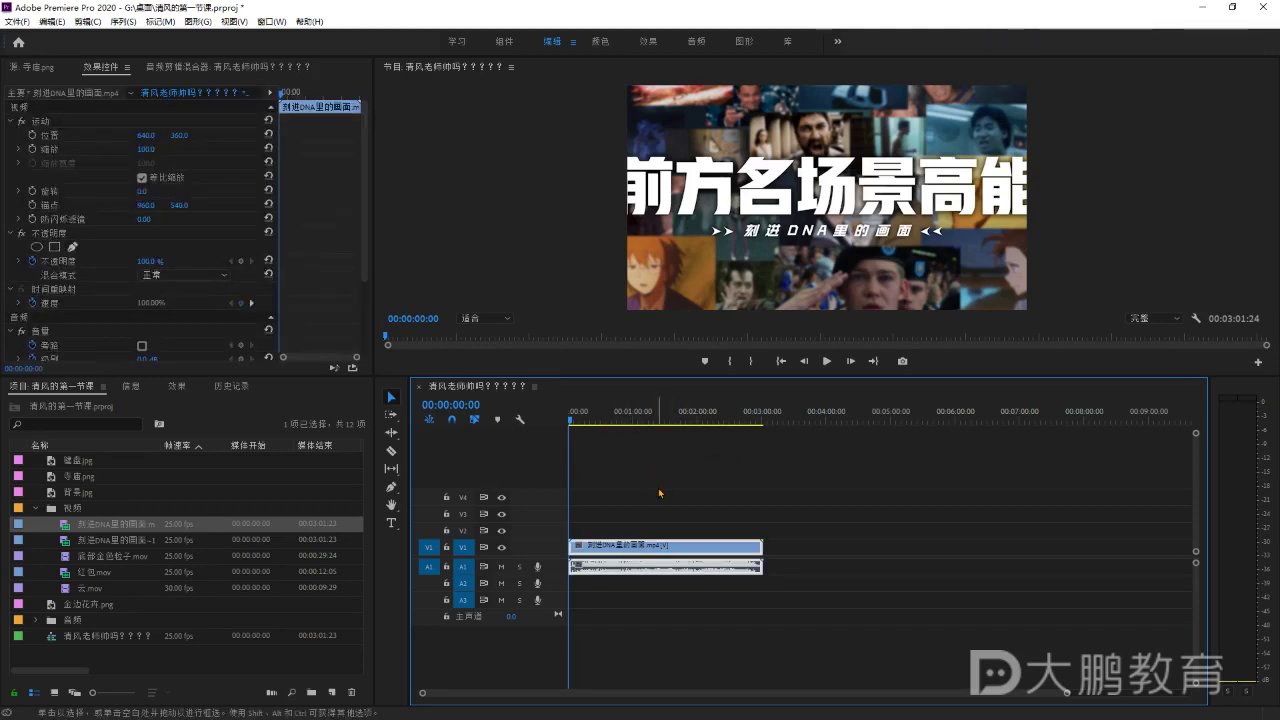
key(ctrl+s)
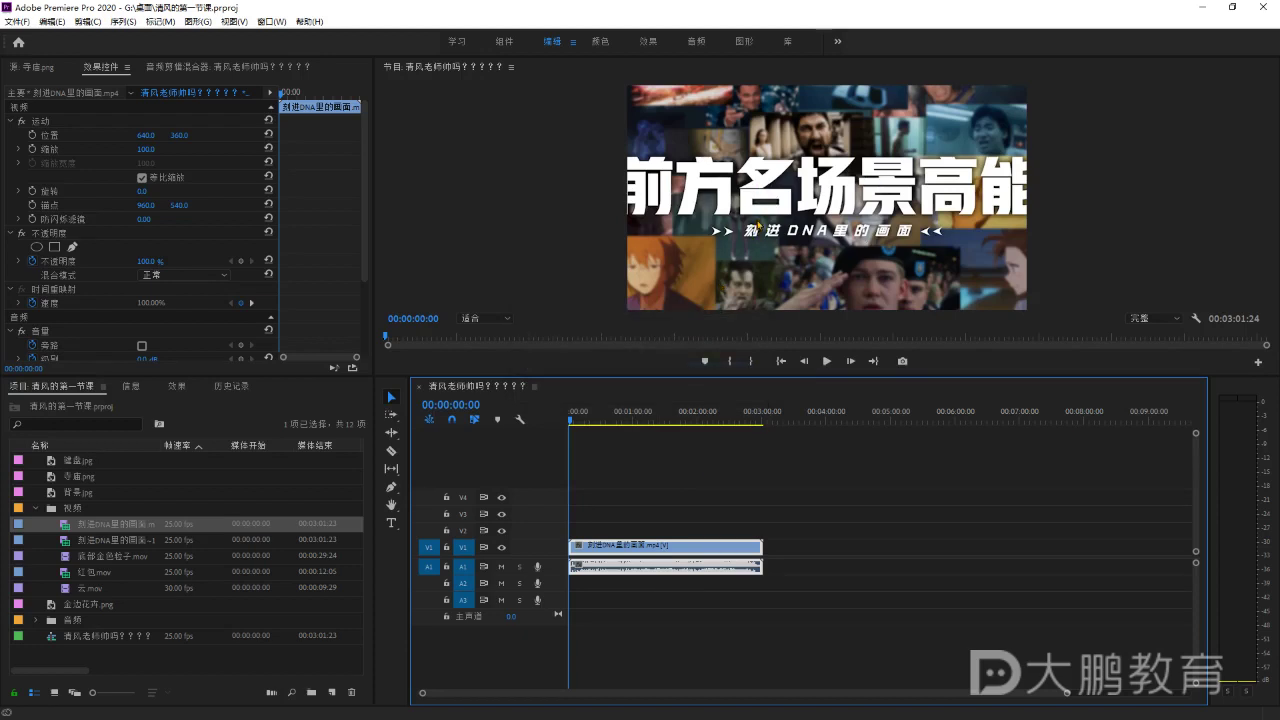
click(699, 527)
click(678, 547)
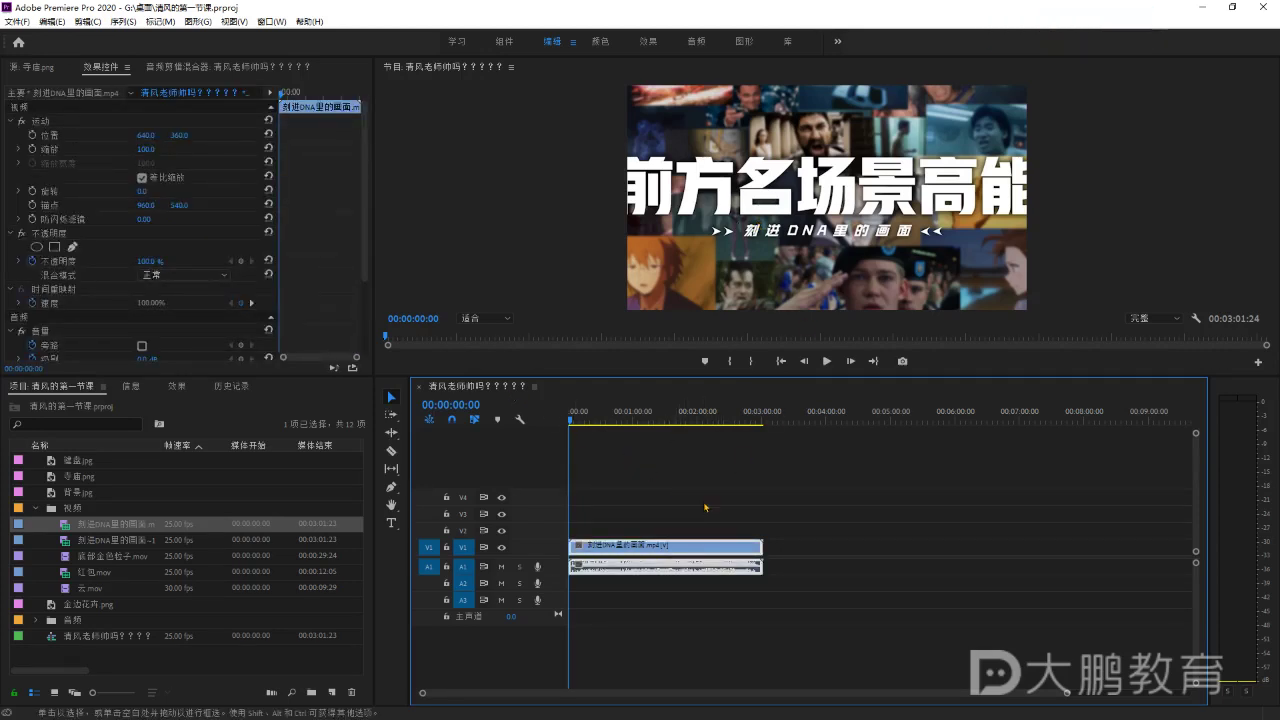
key(ctrl+1)
click(605, 547)
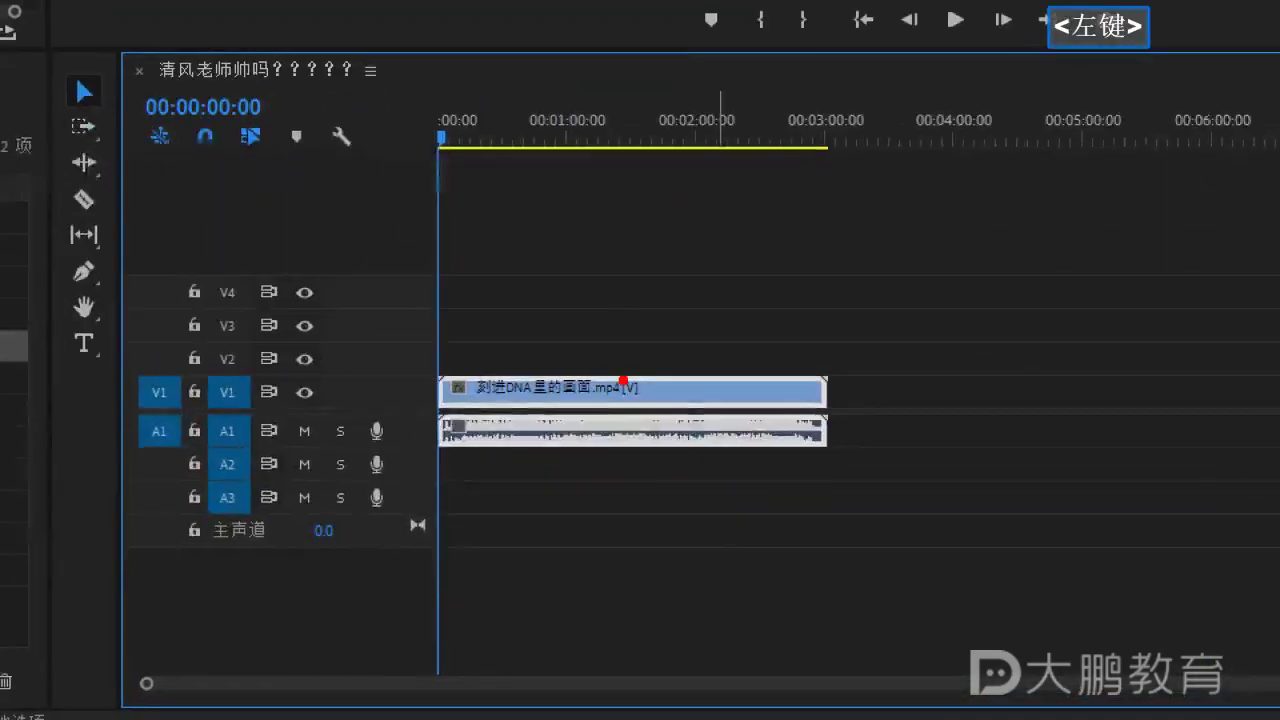
drag(679, 391, 768, 282)
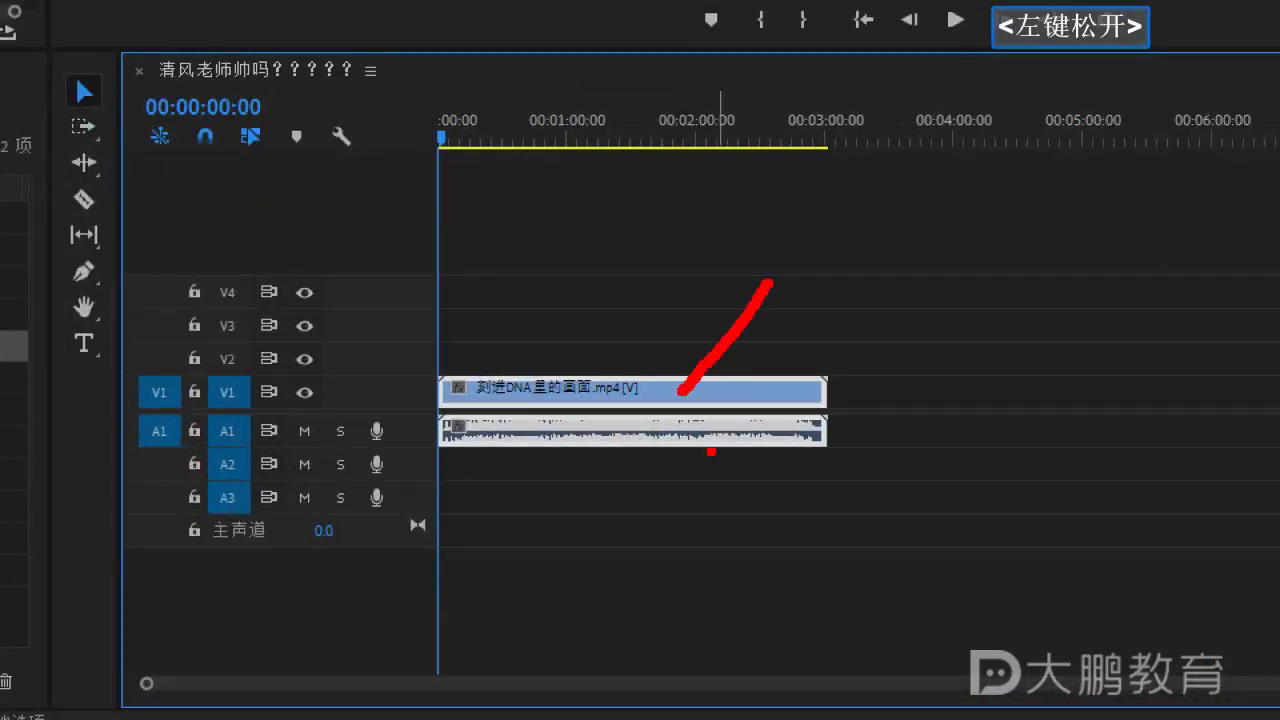
drag(691, 437, 745, 494)
key(Escape)
click(625, 196)
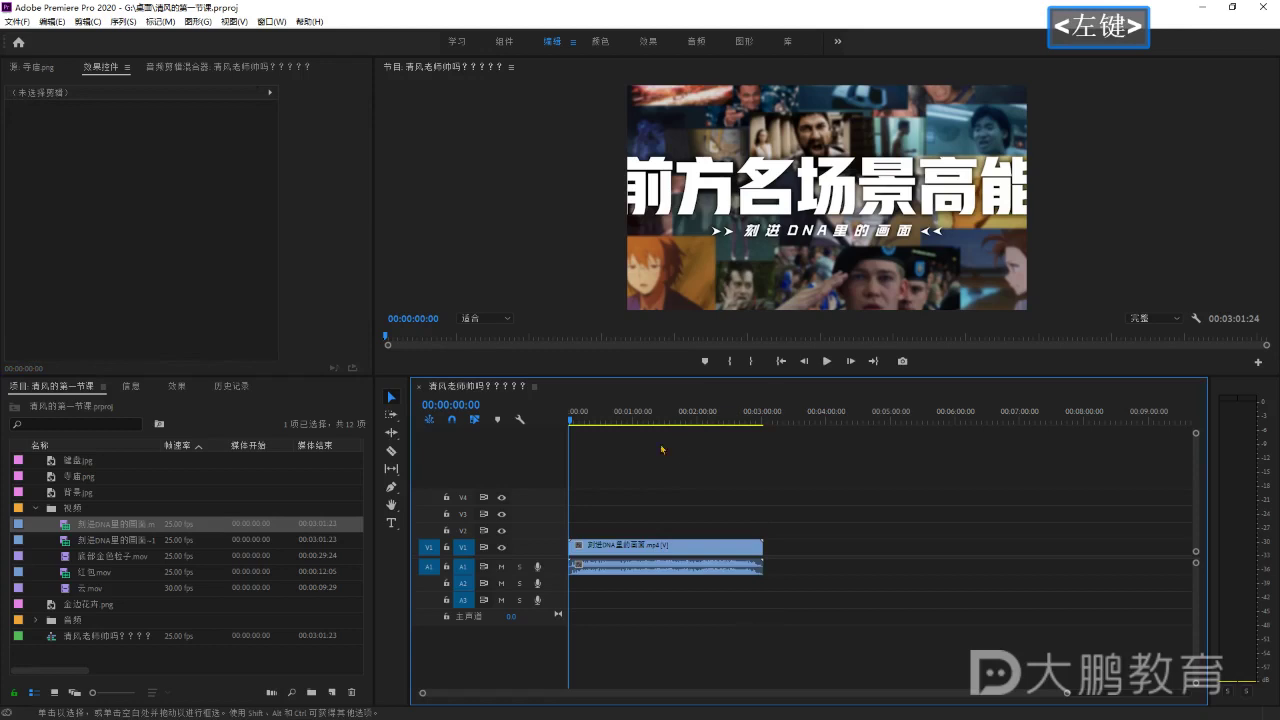
Place 寺庙.png on track V1 beyond the end of the video clip, and delete it again.
click(80, 476)
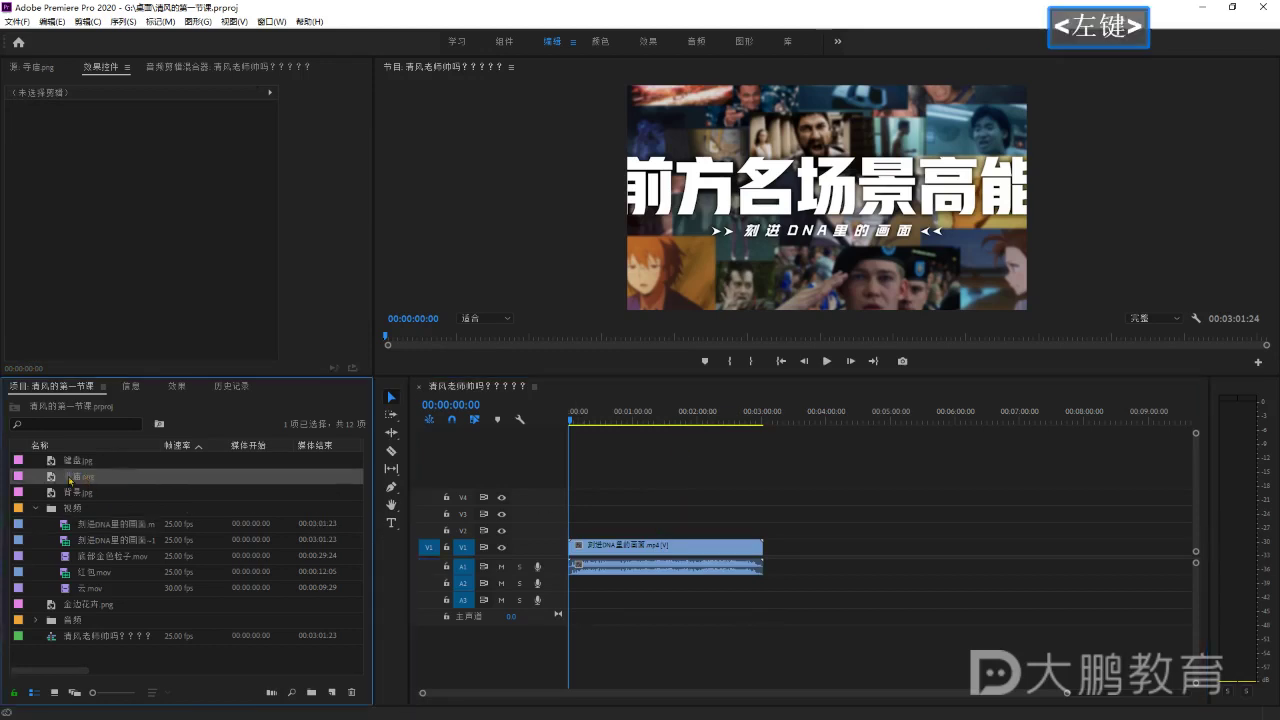
drag(80, 476, 790, 550)
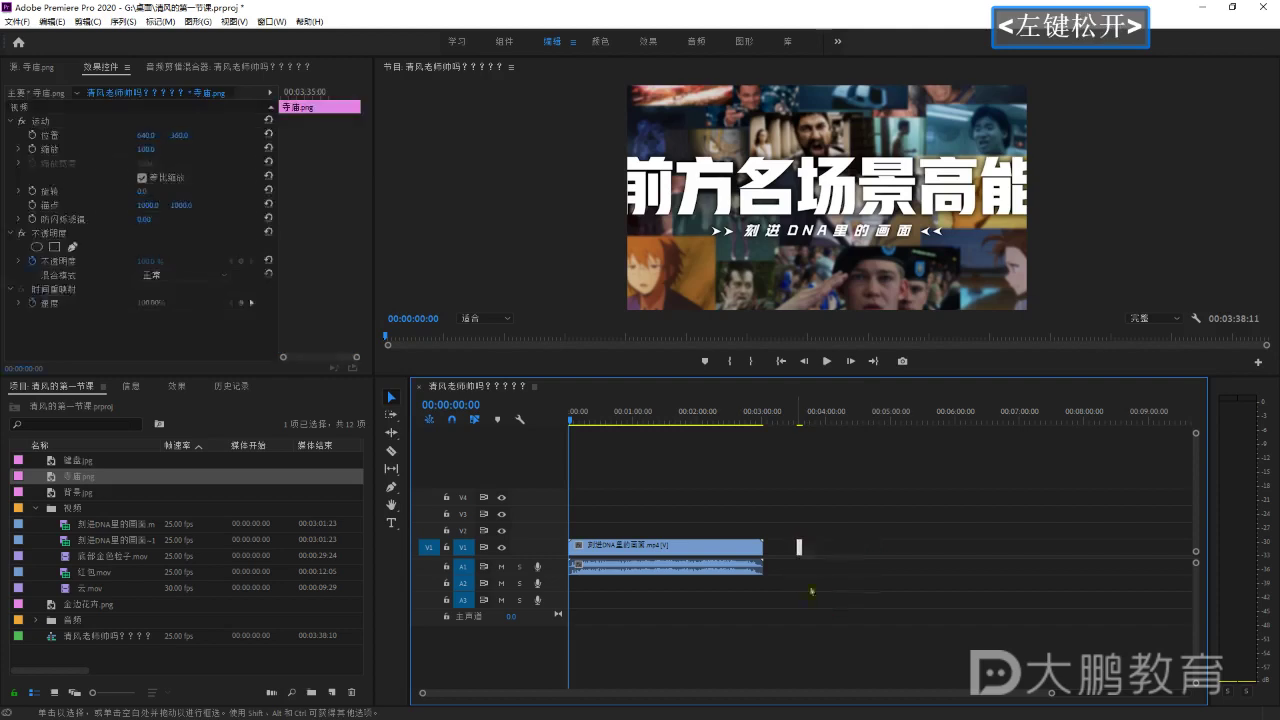
key(BackSpace)
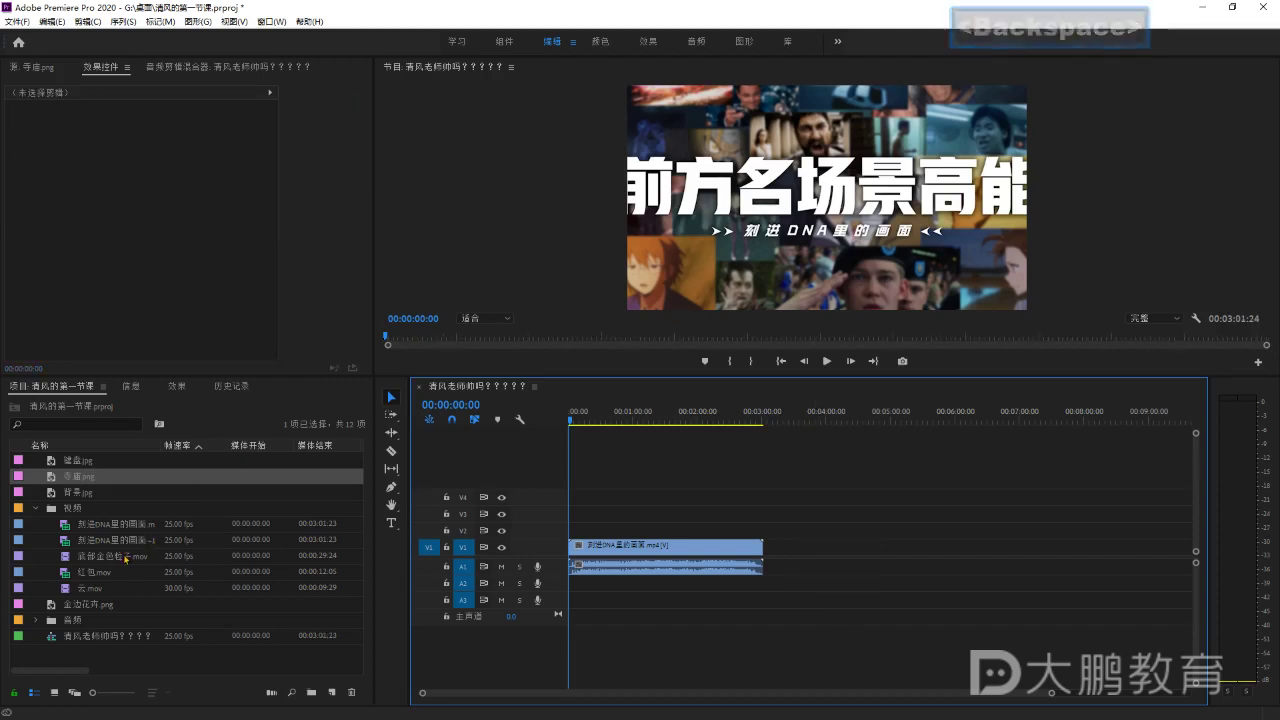
Add 云.mov to the start of track V2, above the video clip.
click(660, 552)
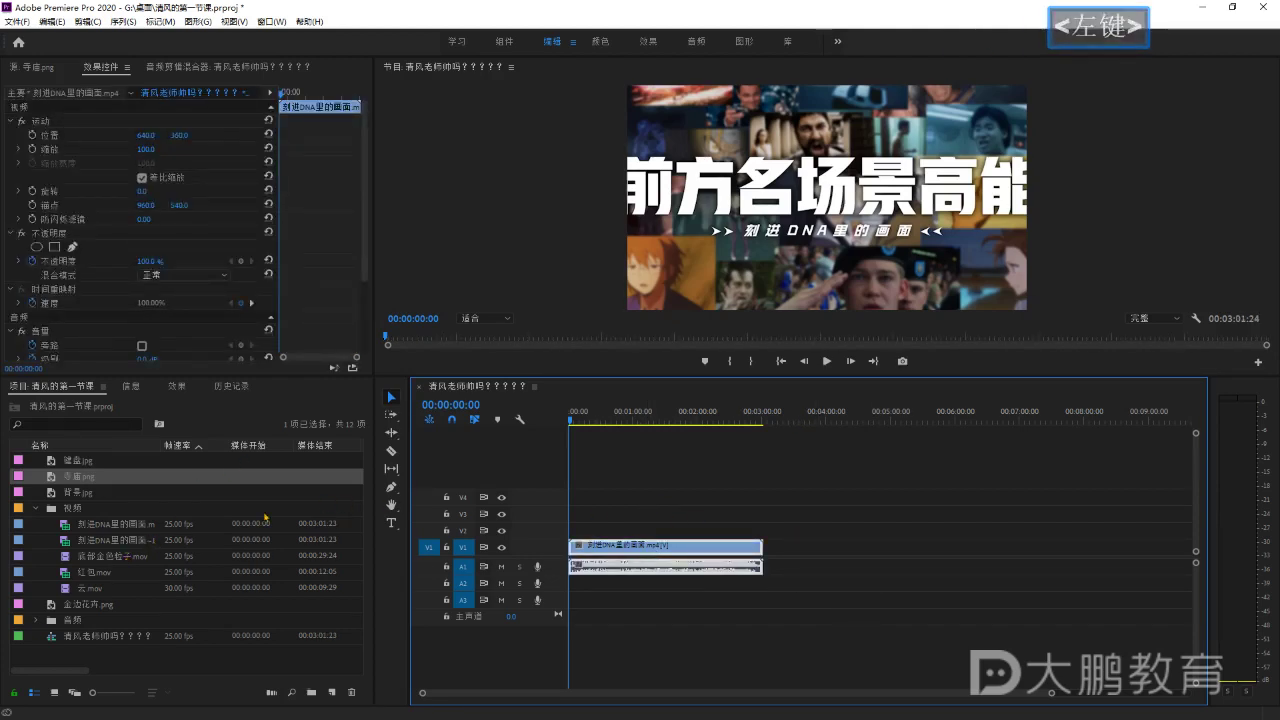
click(108, 574)
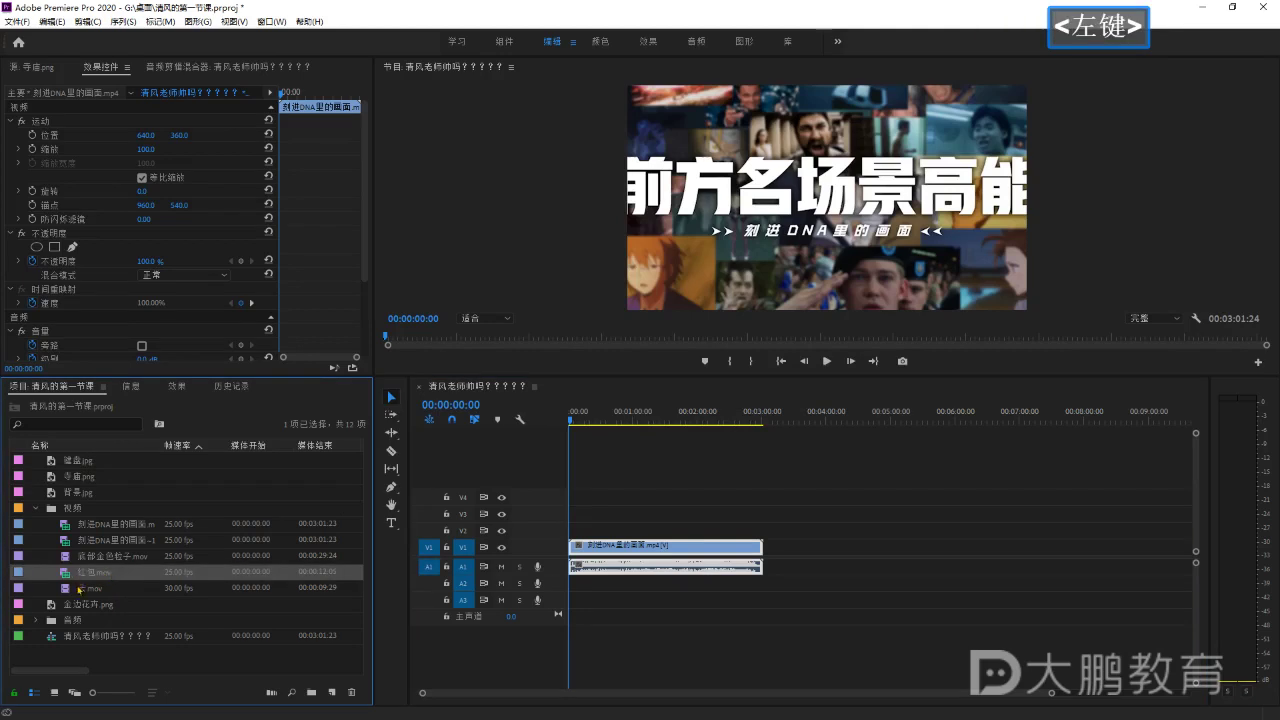
drag(80, 590, 570, 531)
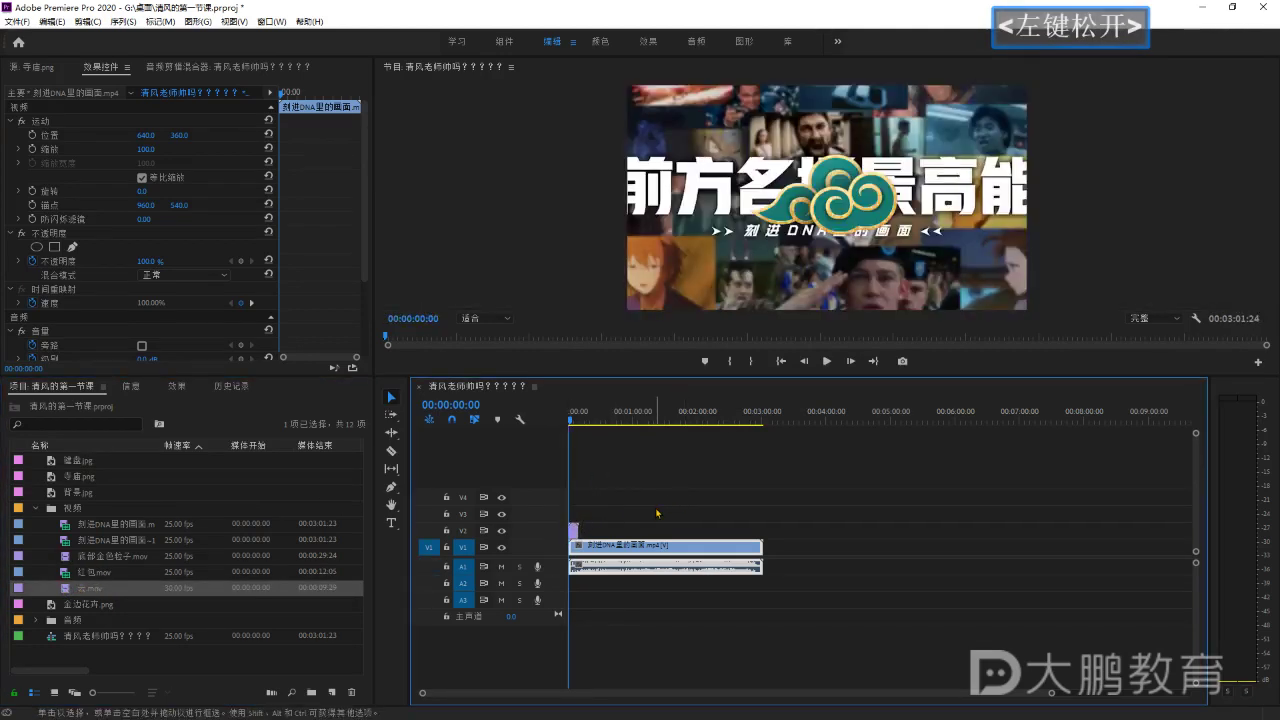
key(ctrl)
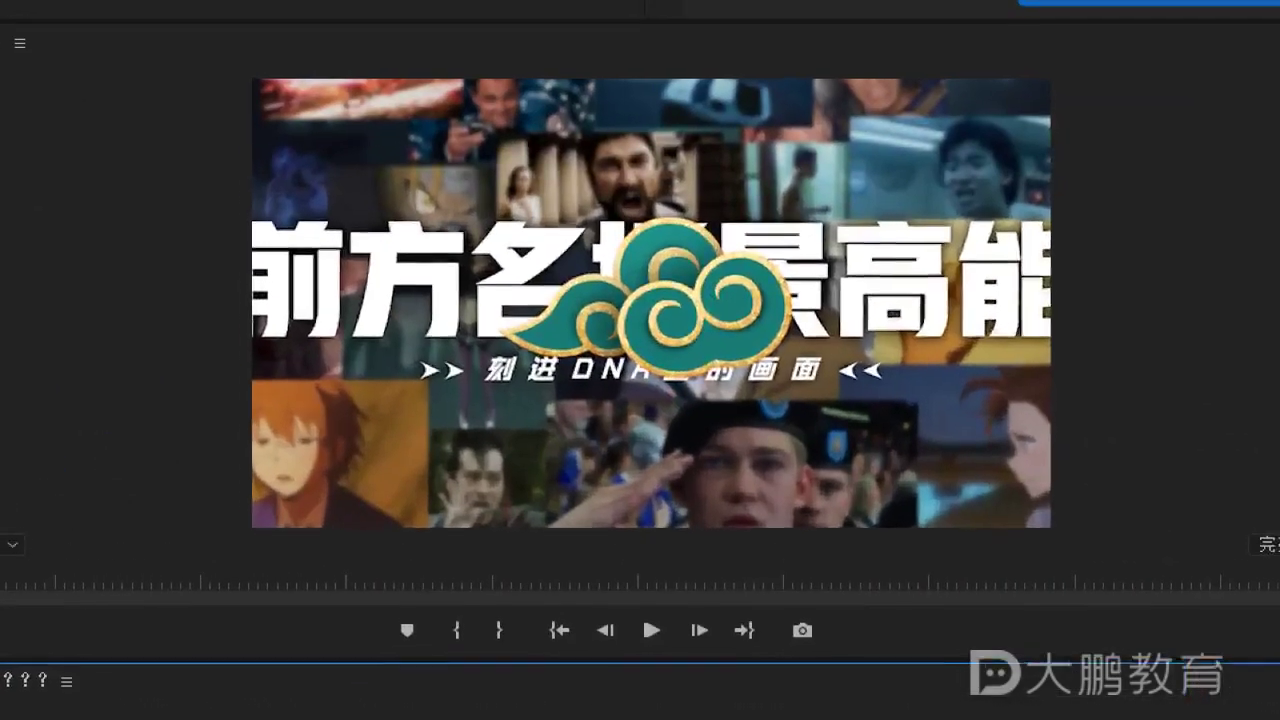
click(756, 129)
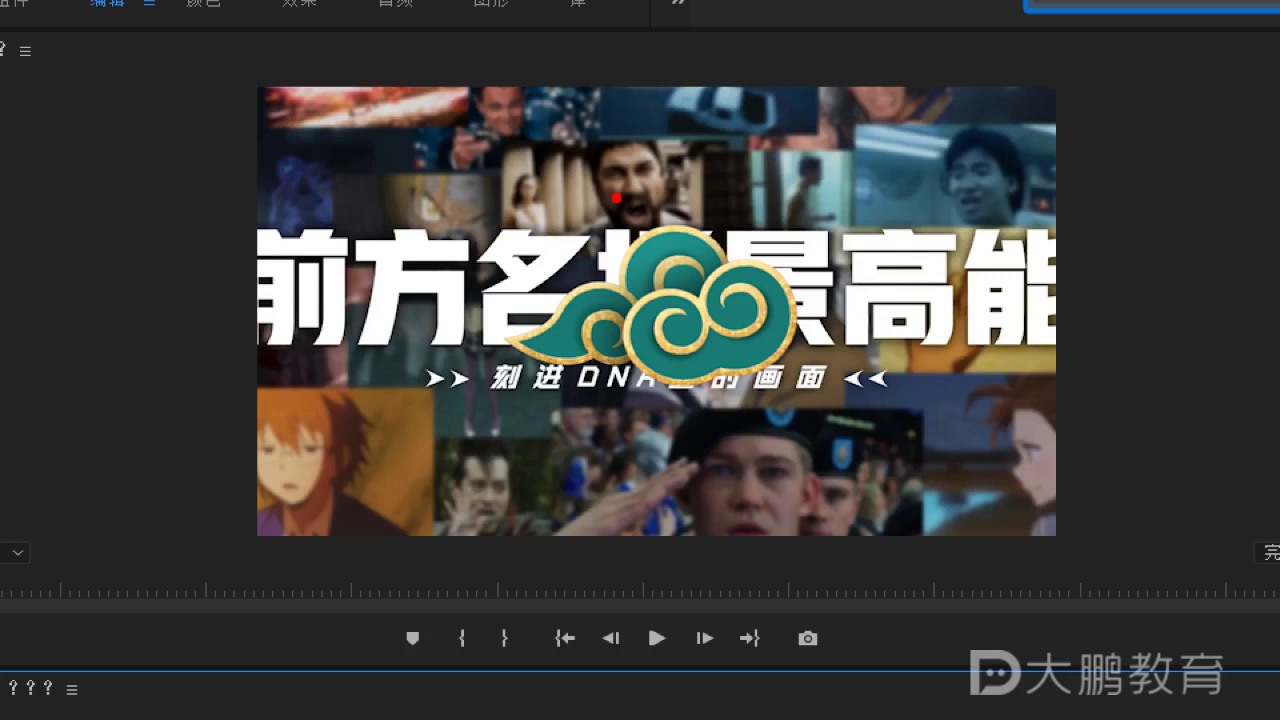
key(Escape)
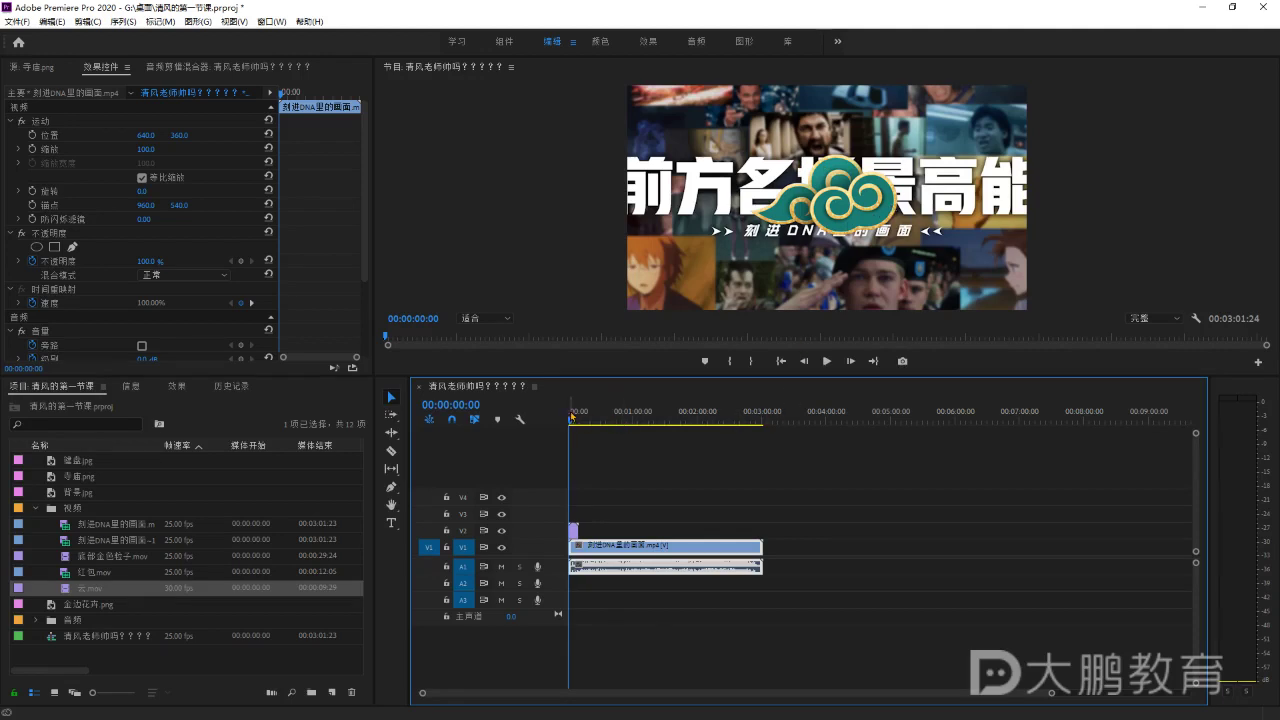
drag(571, 416, 572, 417)
click(686, 489)
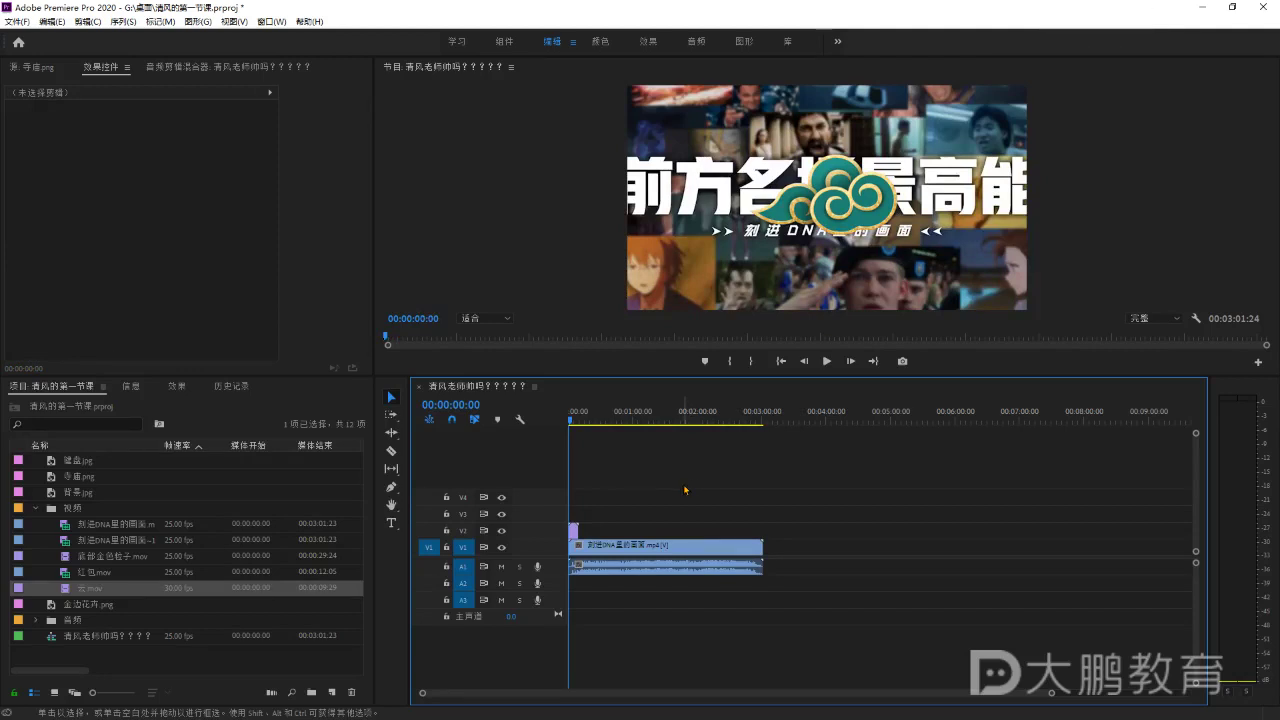
scroll(457, 353, up, 2)
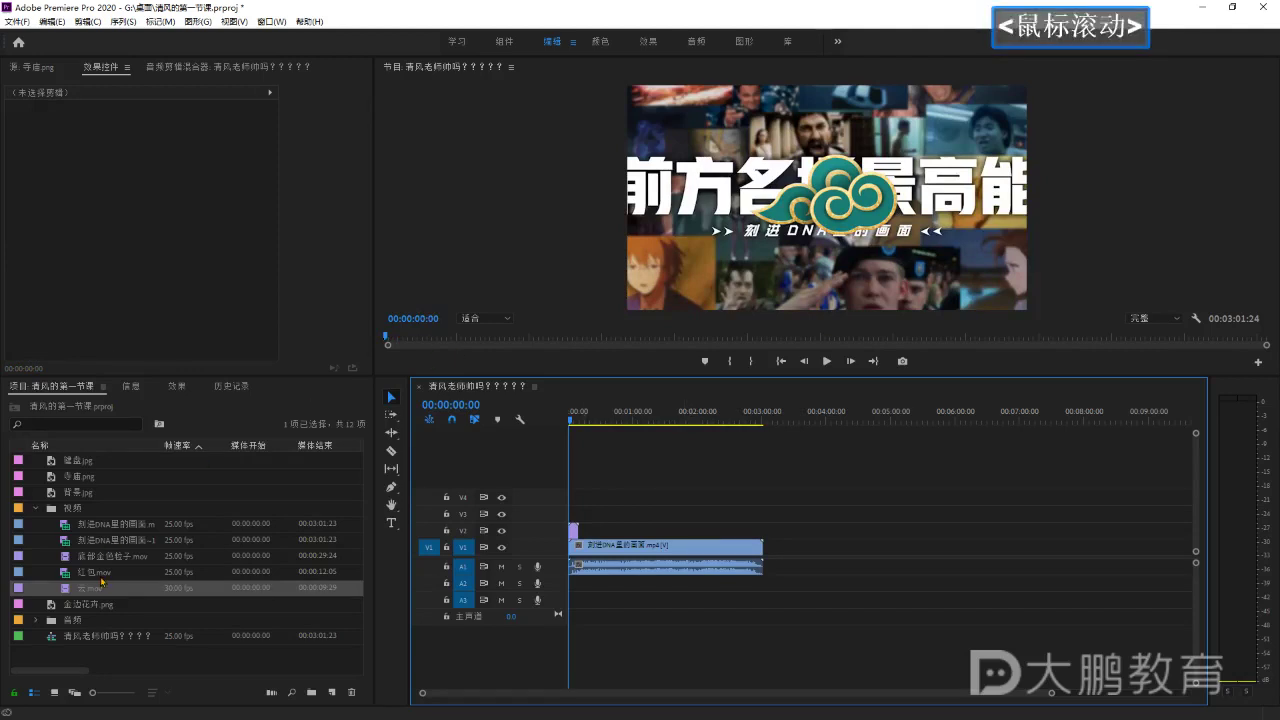
Open 底部金色粒子.mov from the 视频 bin in the source monitor to preview it.
click(113, 556)
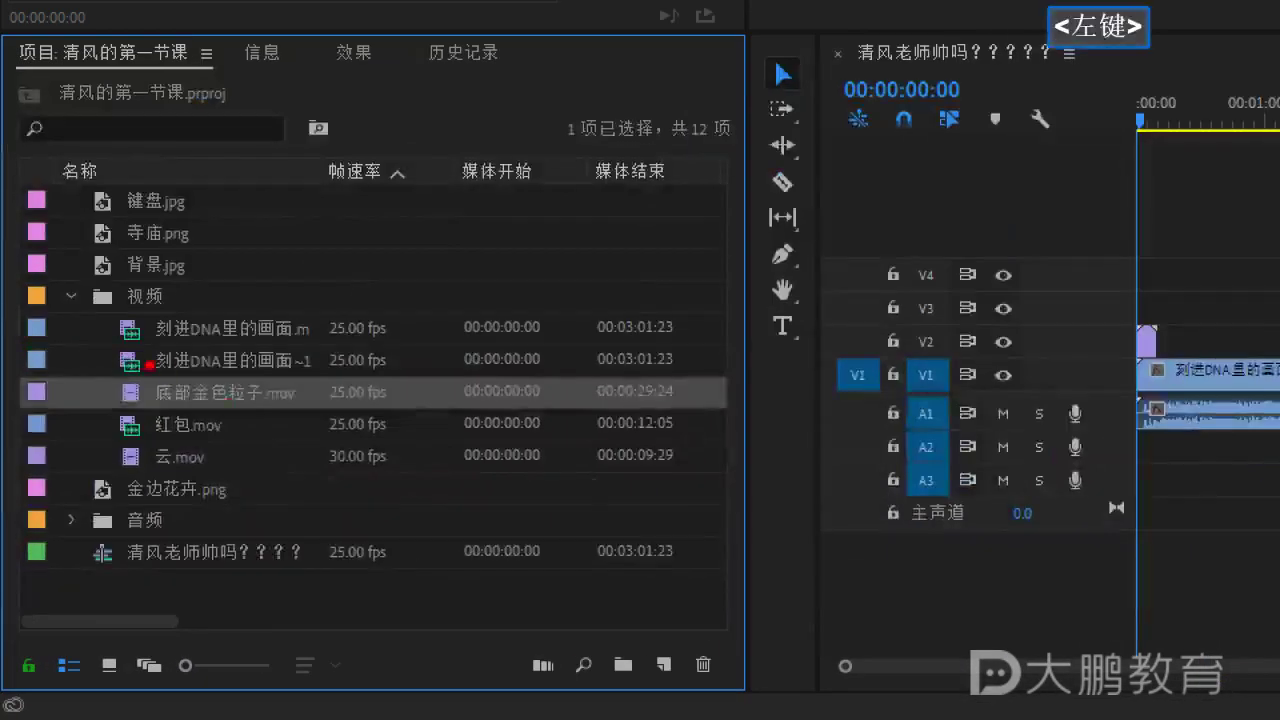
key(Escape)
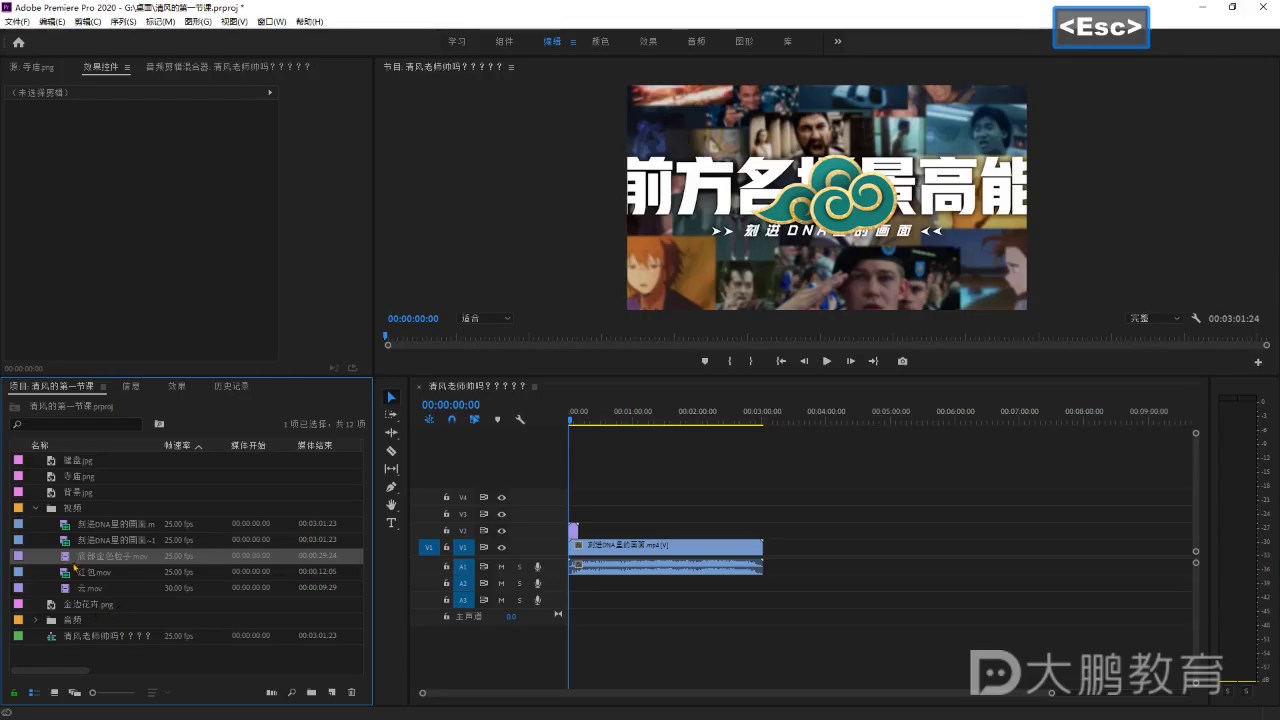
click(131, 400)
double_click(66, 562)
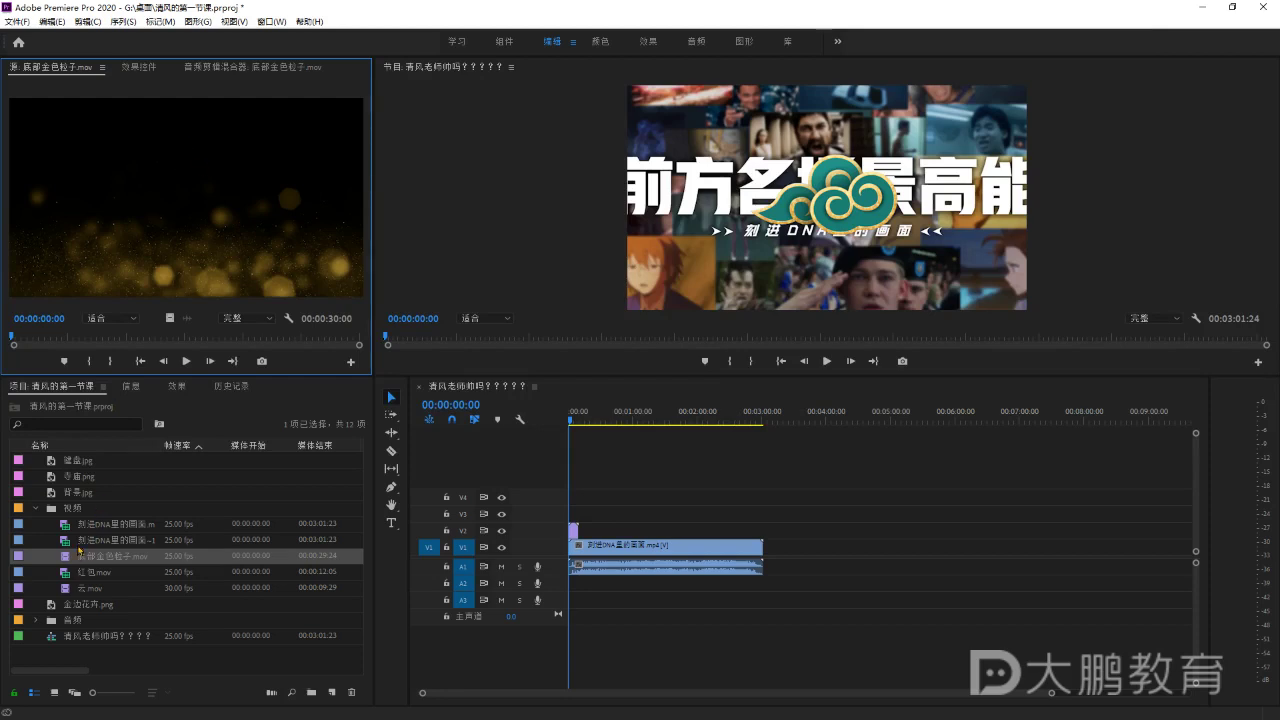
Place 底部金色粒子.mov on track V2 a little after the cloud clip, and move the playhead over it to 00:00:40:24.
click(320, 511)
drag(609, 525, 610, 526)
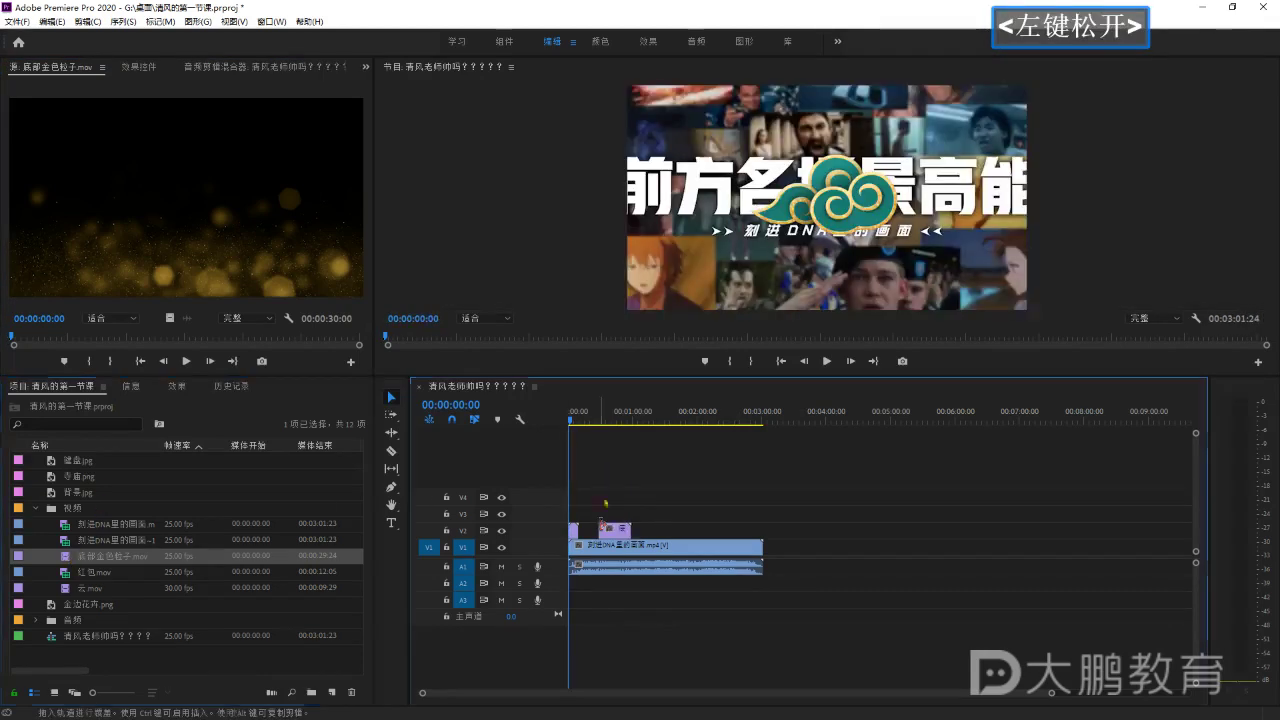
click(612, 420)
click(614, 420)
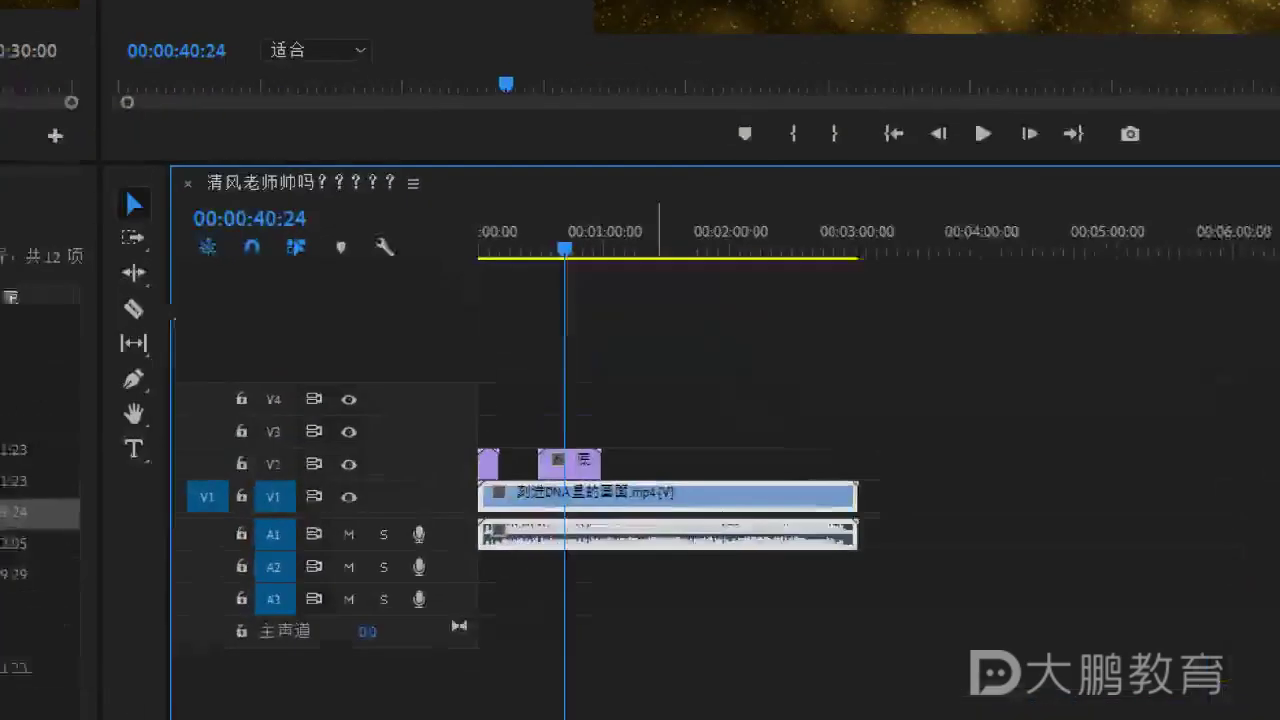
Scrub the playhead over the golden particle clip on V2 to 00:00:42:20 to view it above the main video.
ctrl+click(648, 490)
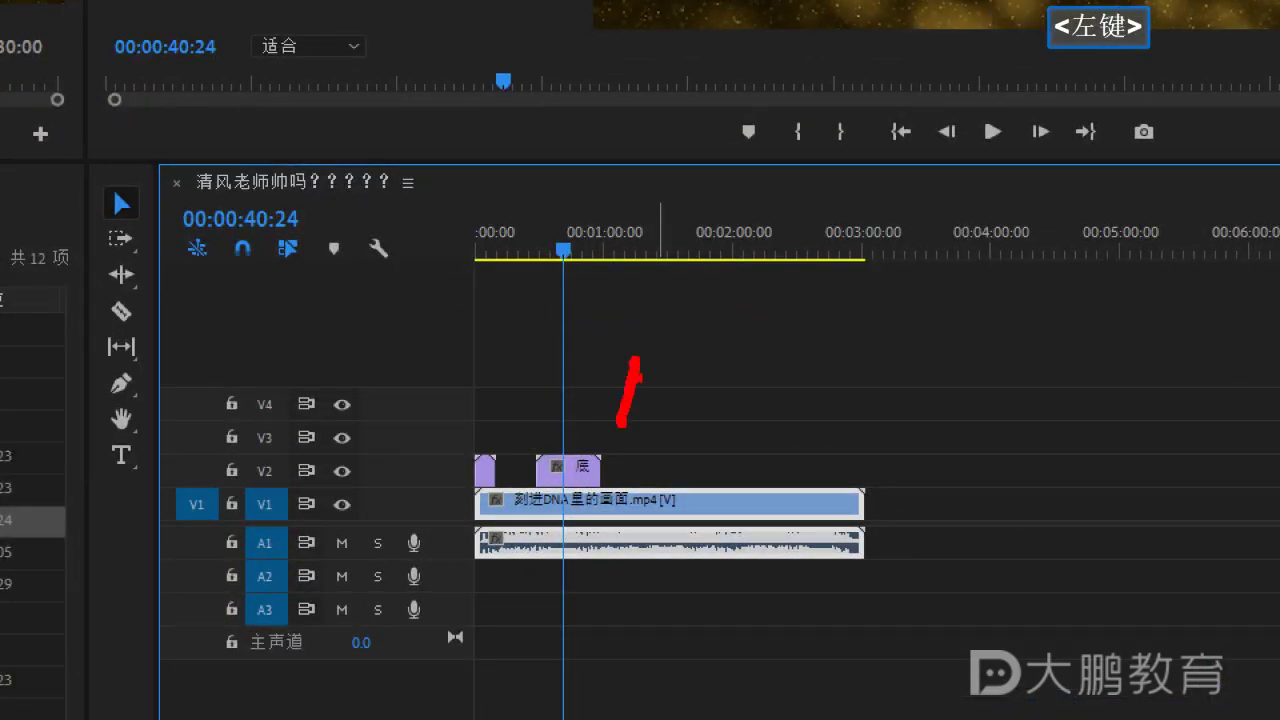
key(Escape)
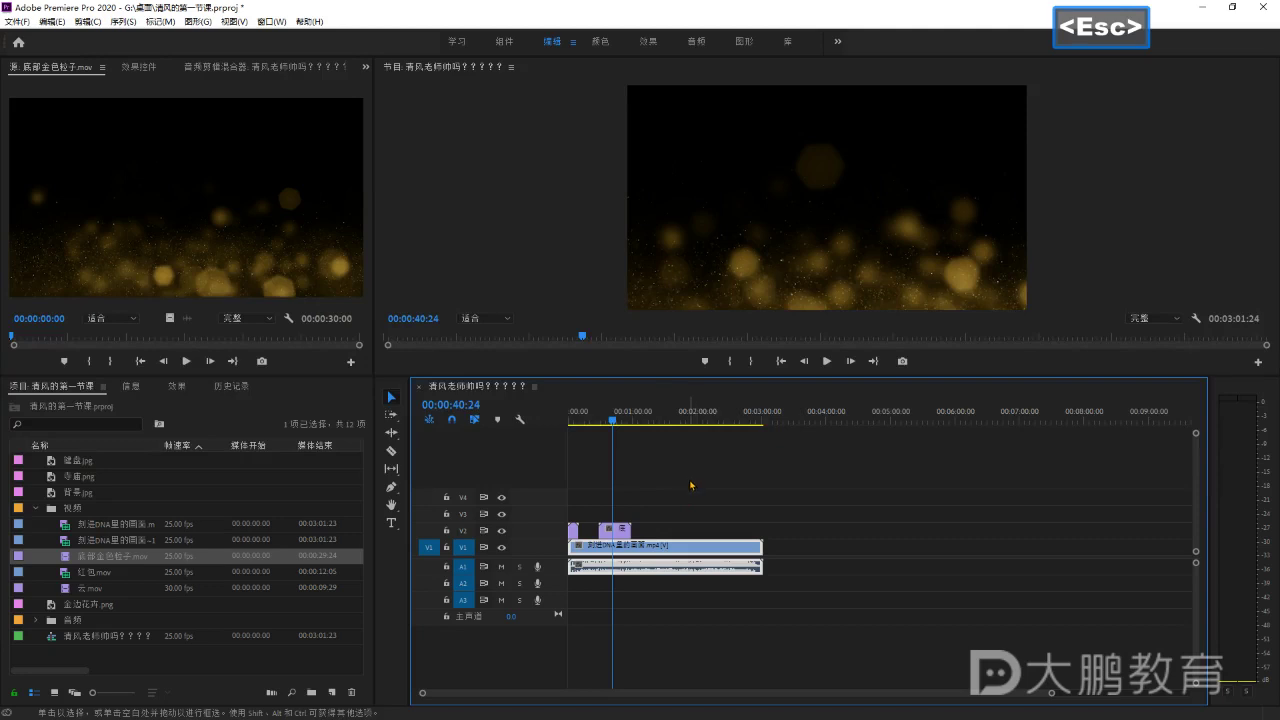
click(695, 482)
click(708, 481)
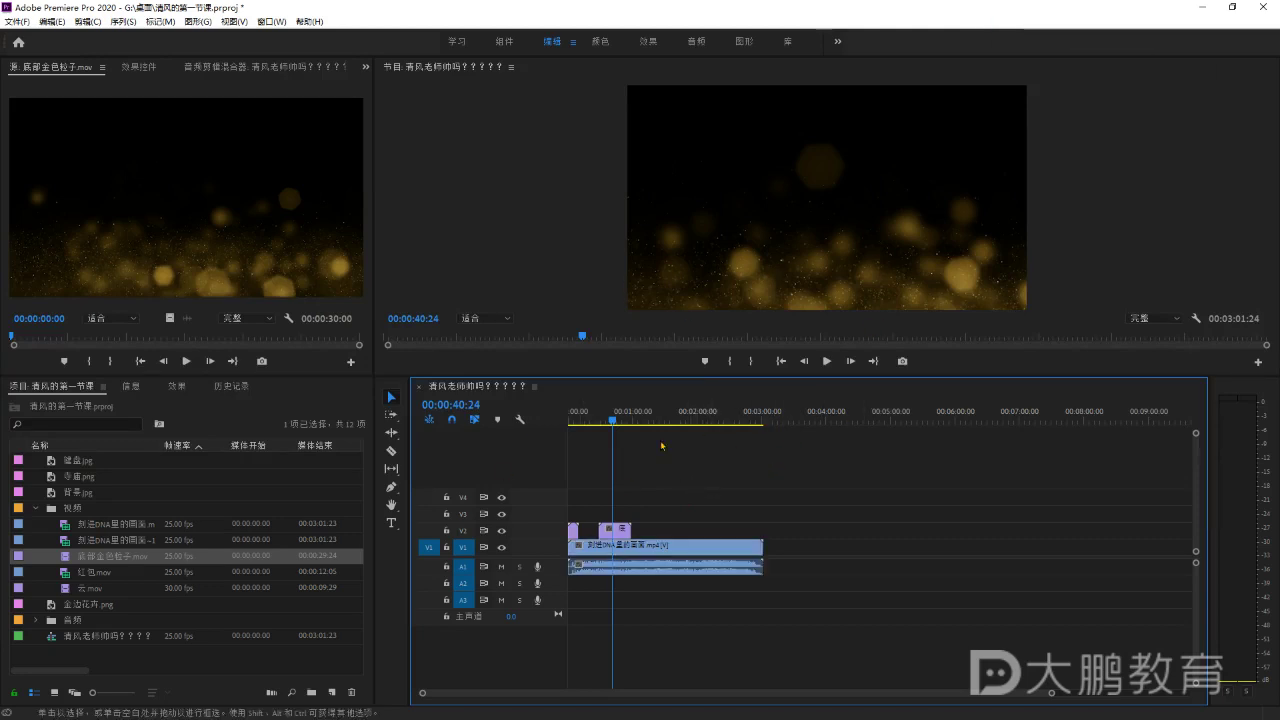
drag(616, 421, 619, 422)
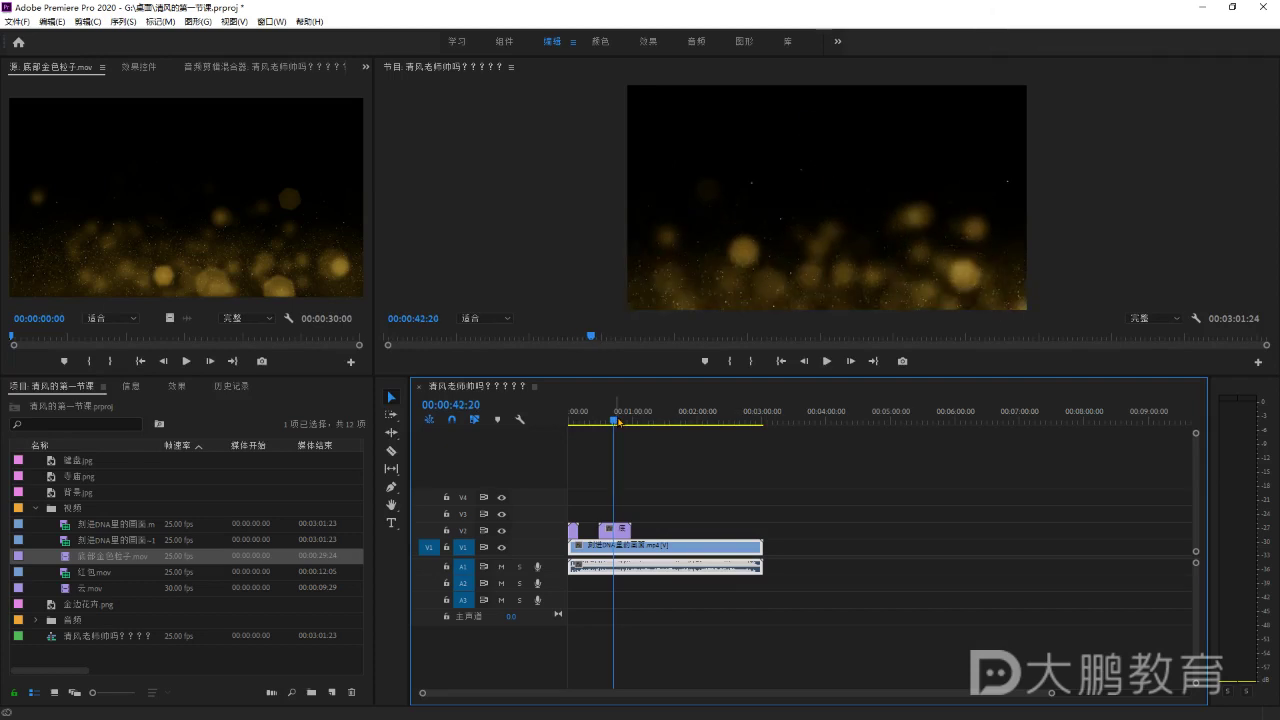
key(ctrl)
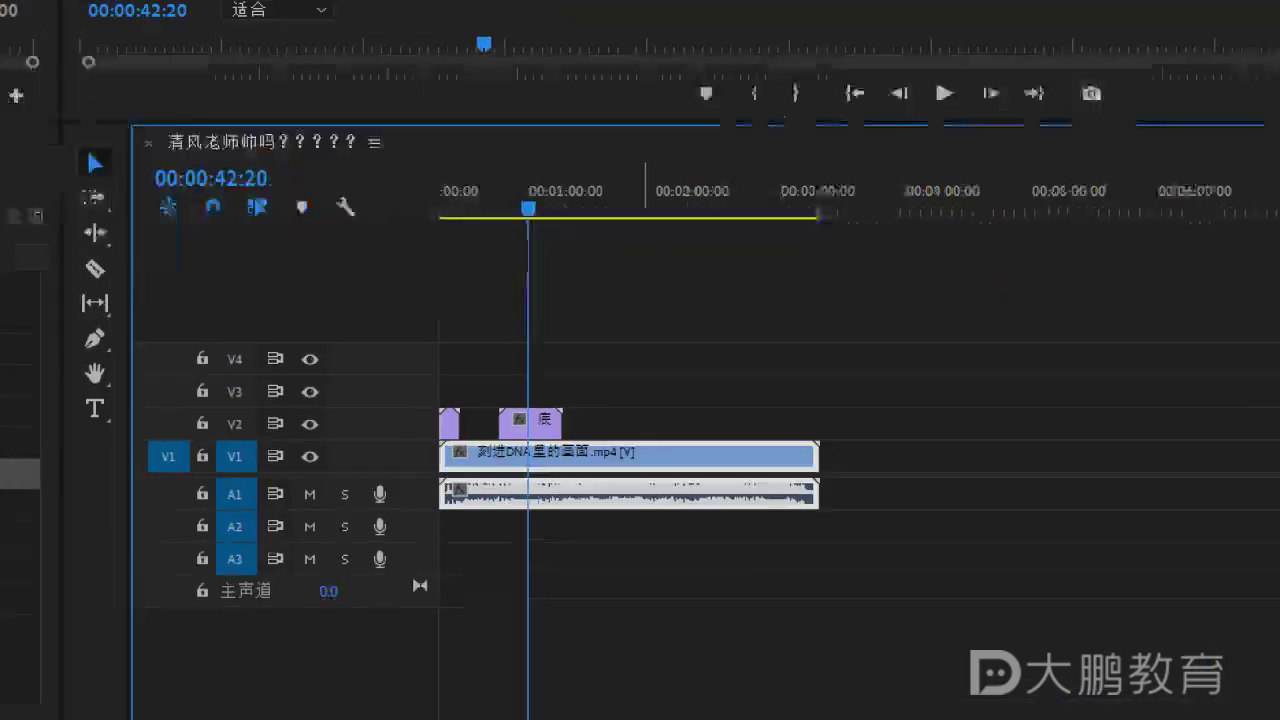
click(580, 422)
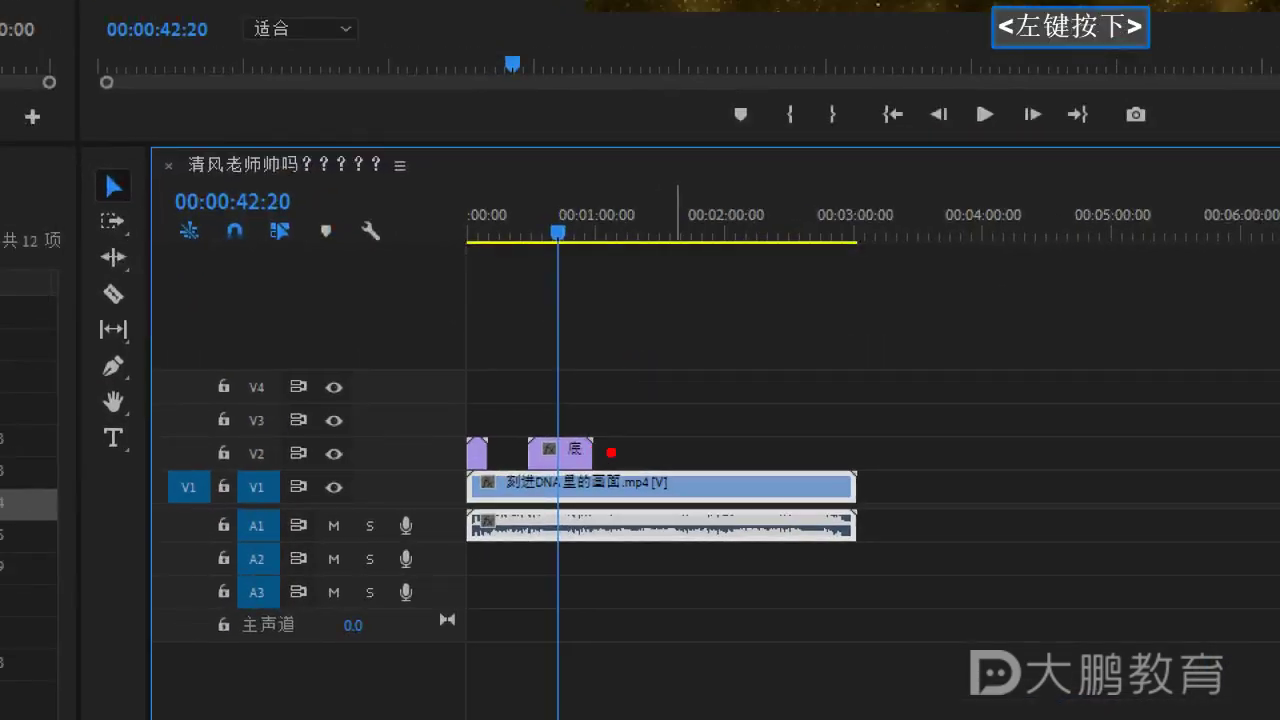
click(633, 415)
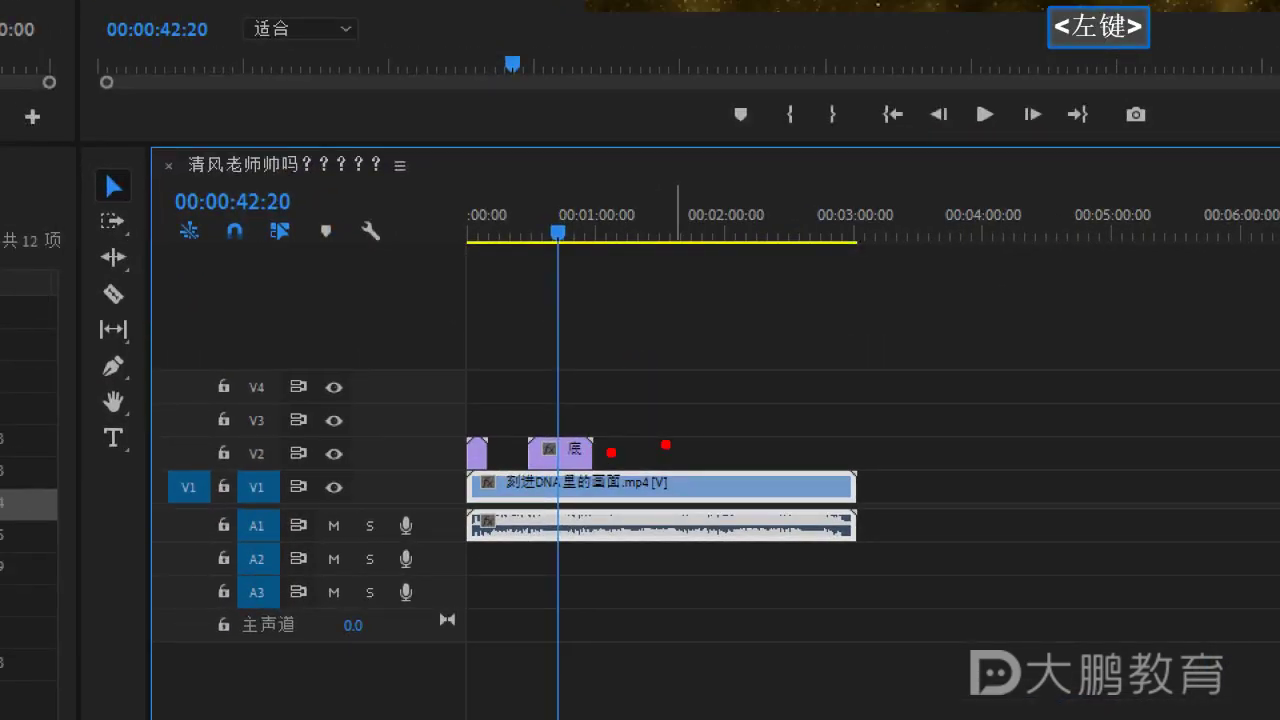
click(879, 492)
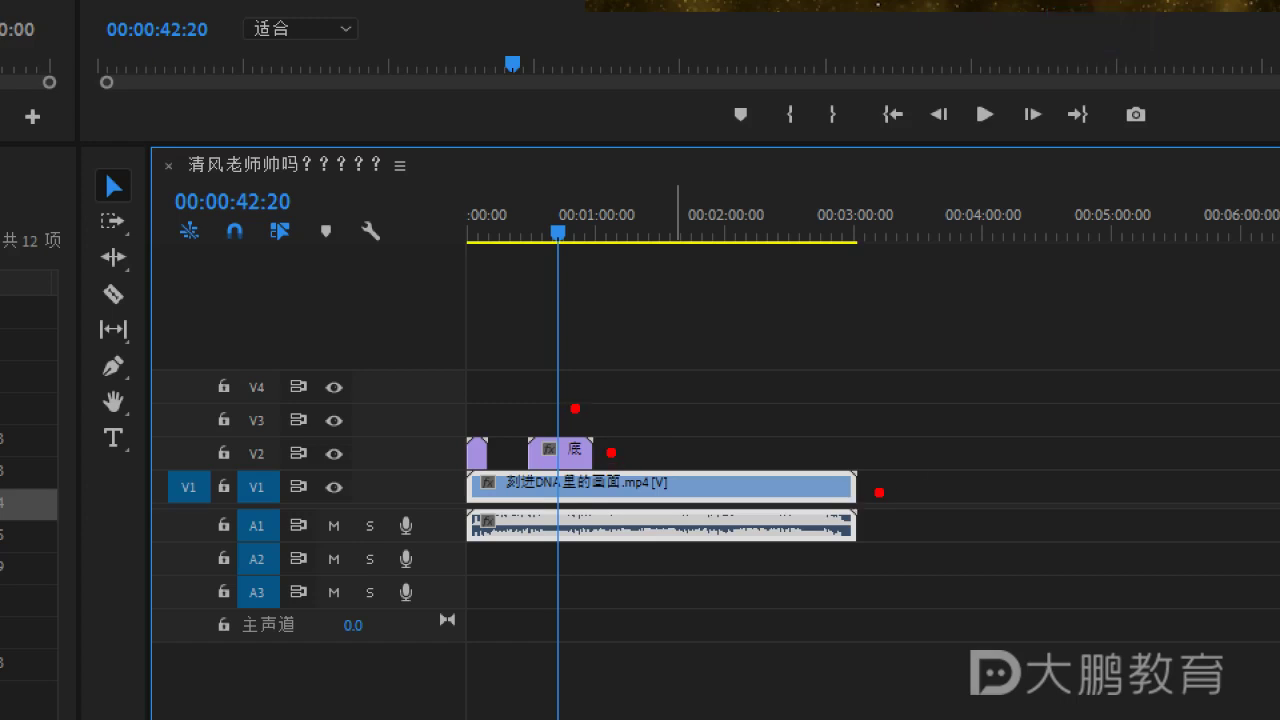
key(Escape)
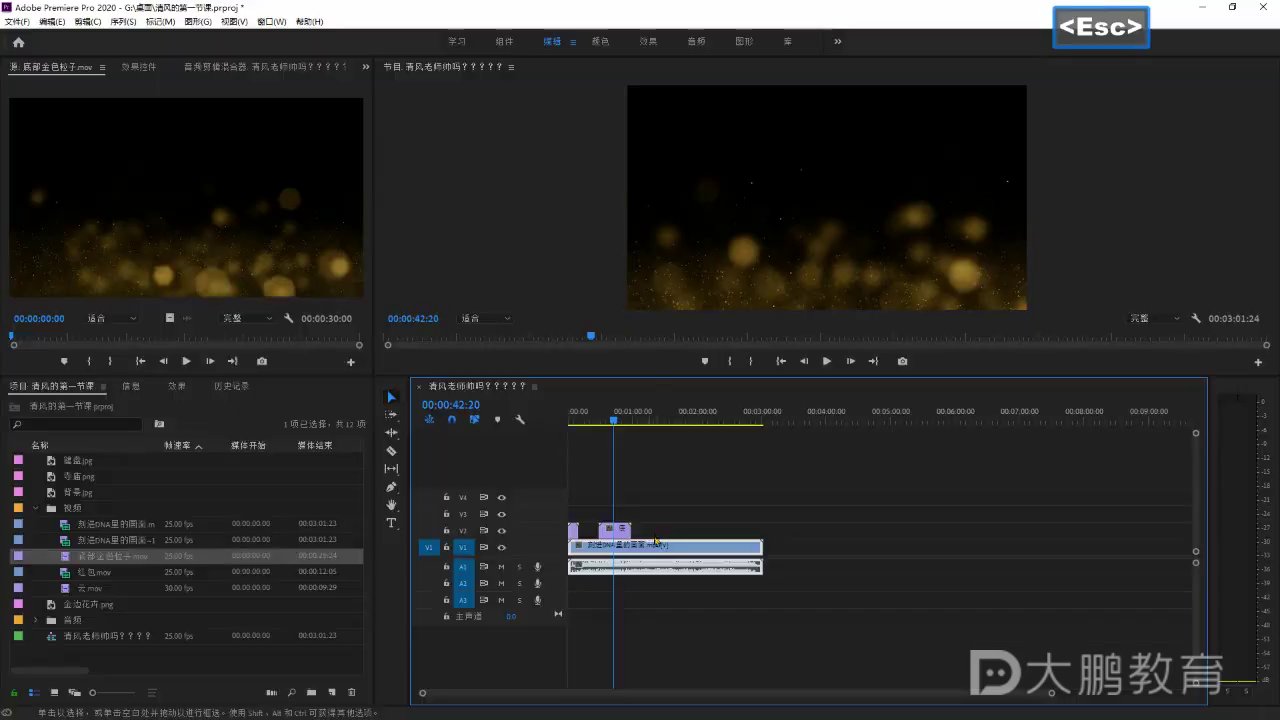
Try moving the main video clip from track V1 up to V3, above the overlay clips, and undo the move.
click(655, 545)
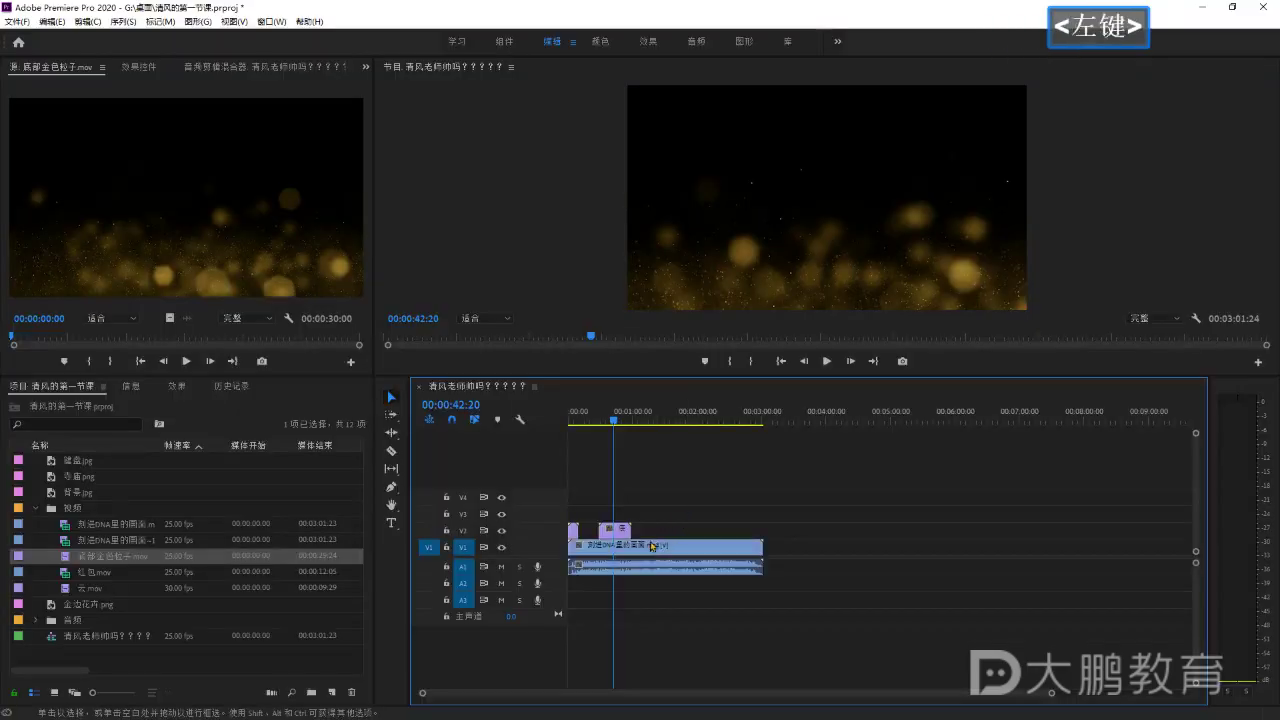
drag(655, 545, 636, 515)
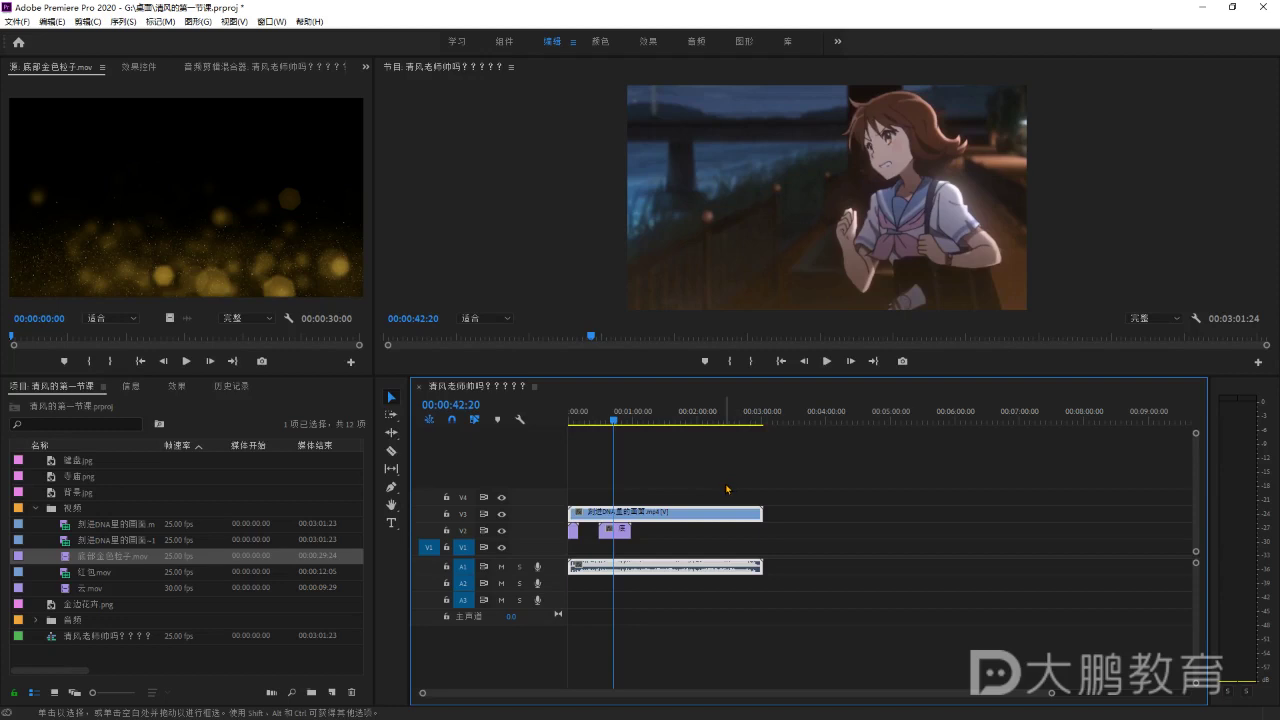
key(ctrl+z)
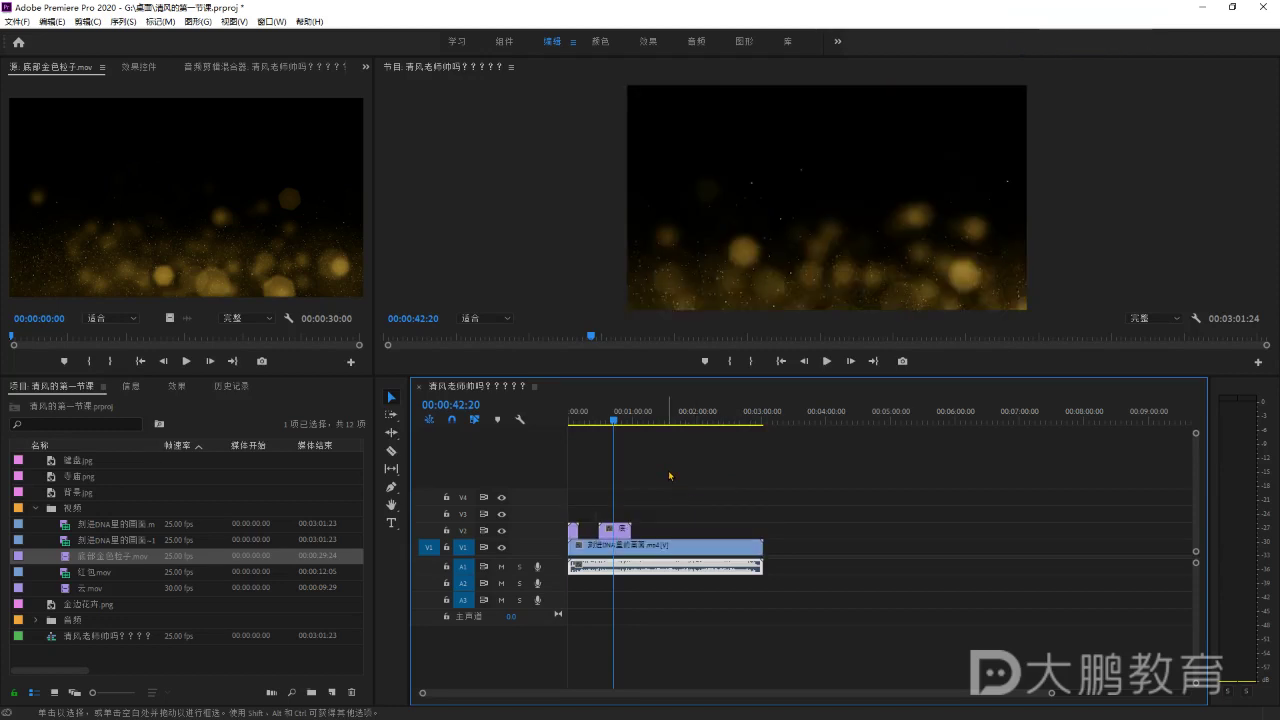
Scrub through the golden particle clip on V2, stop at 00:00:44:01 and select the clip.
click(619, 421)
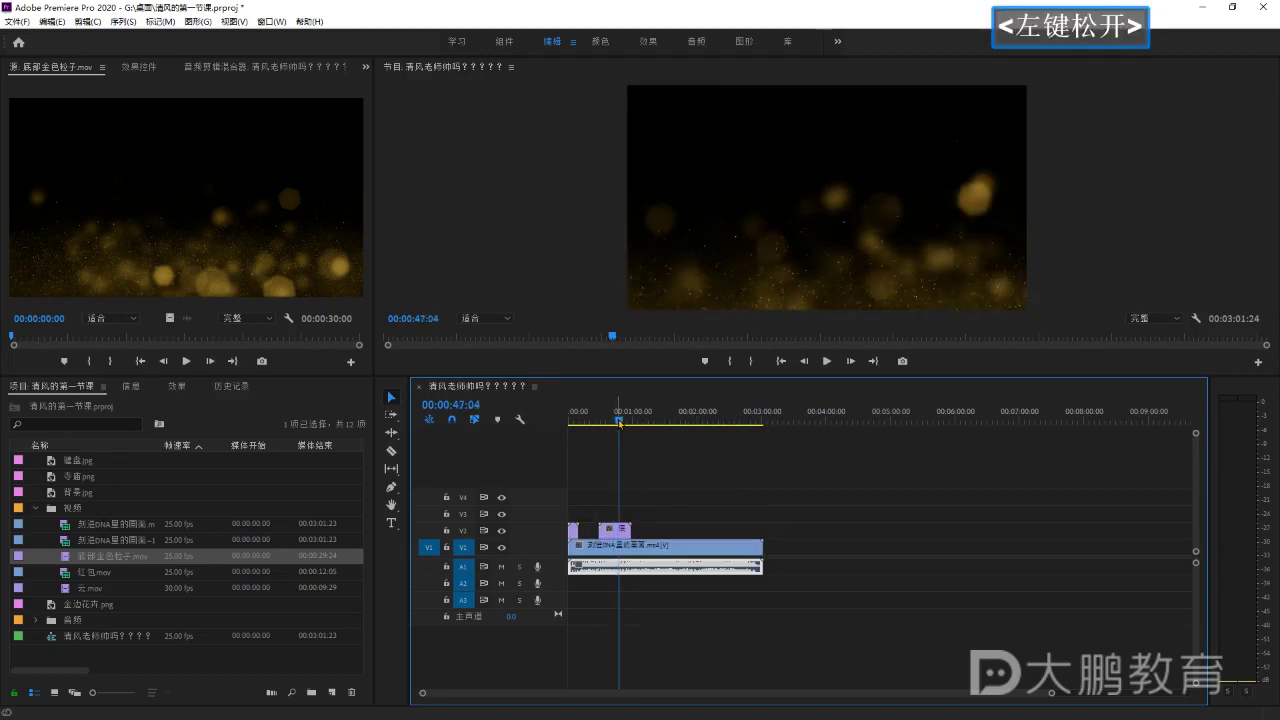
click(612, 421)
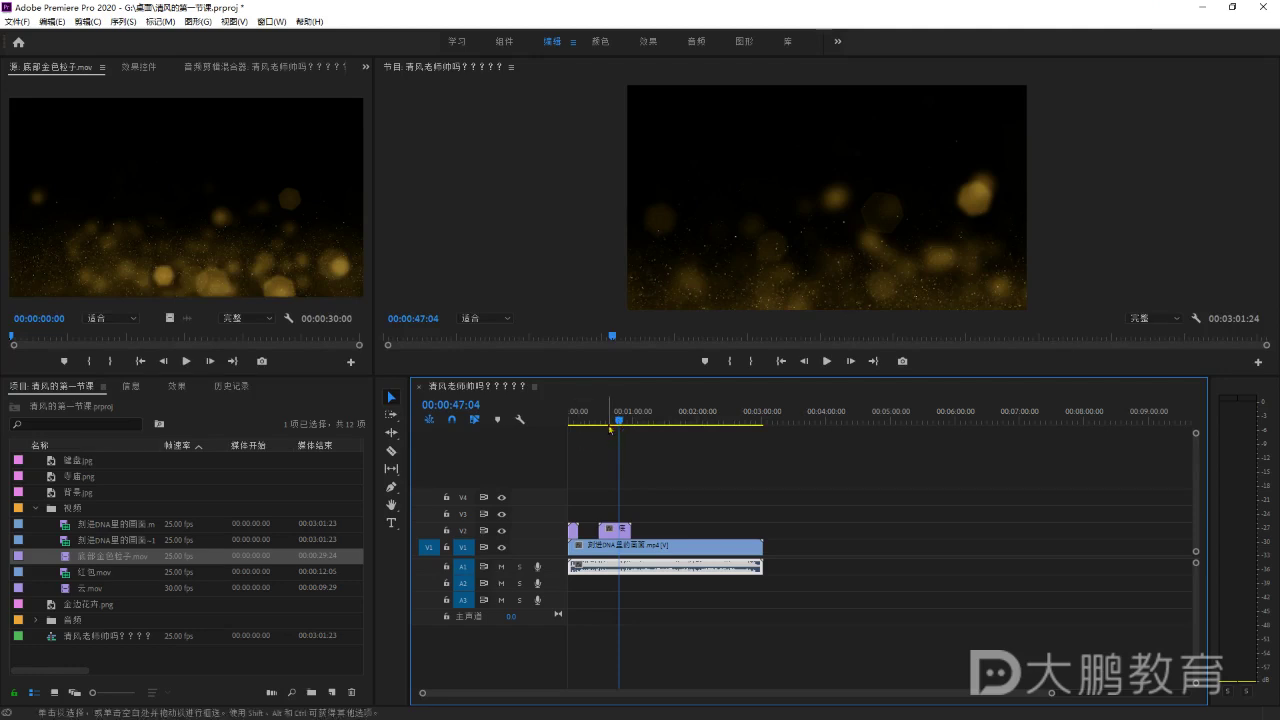
mouse_move(612, 421)
mouse_down()
mouse_move(631, 421)
mouse_move(615, 421)
mouse_up()
click(617, 421)
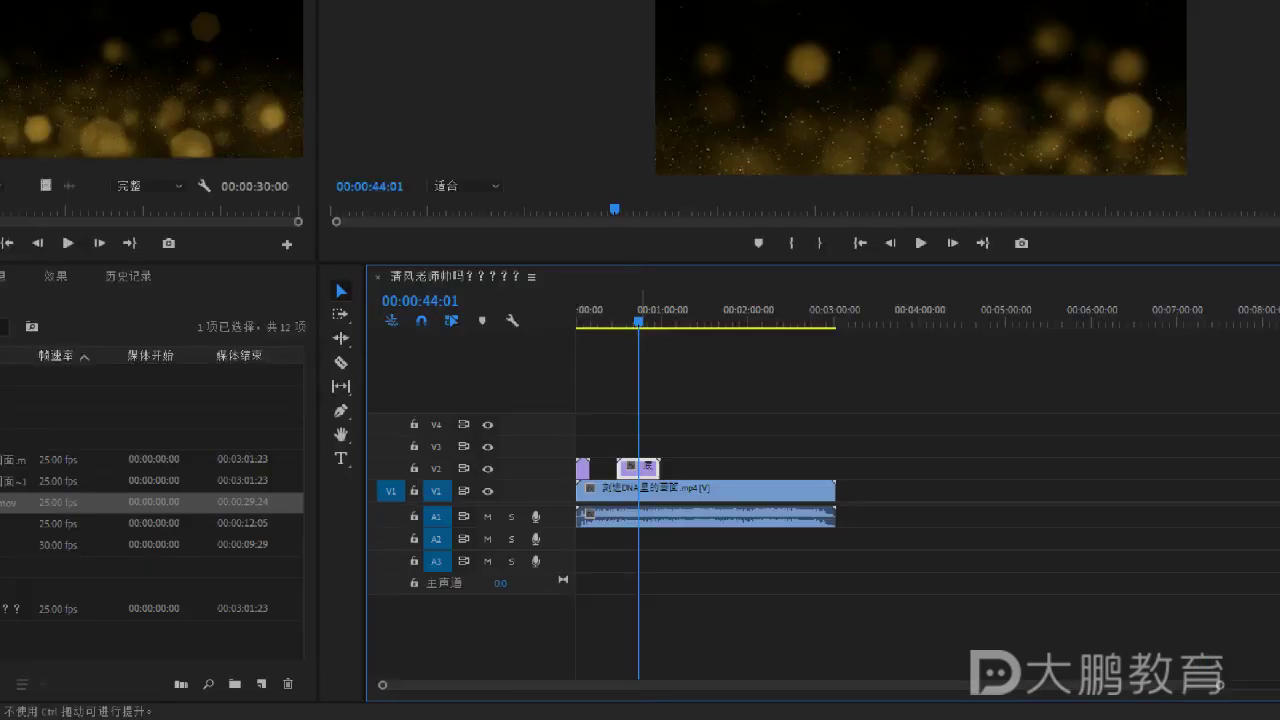
click(617, 530)
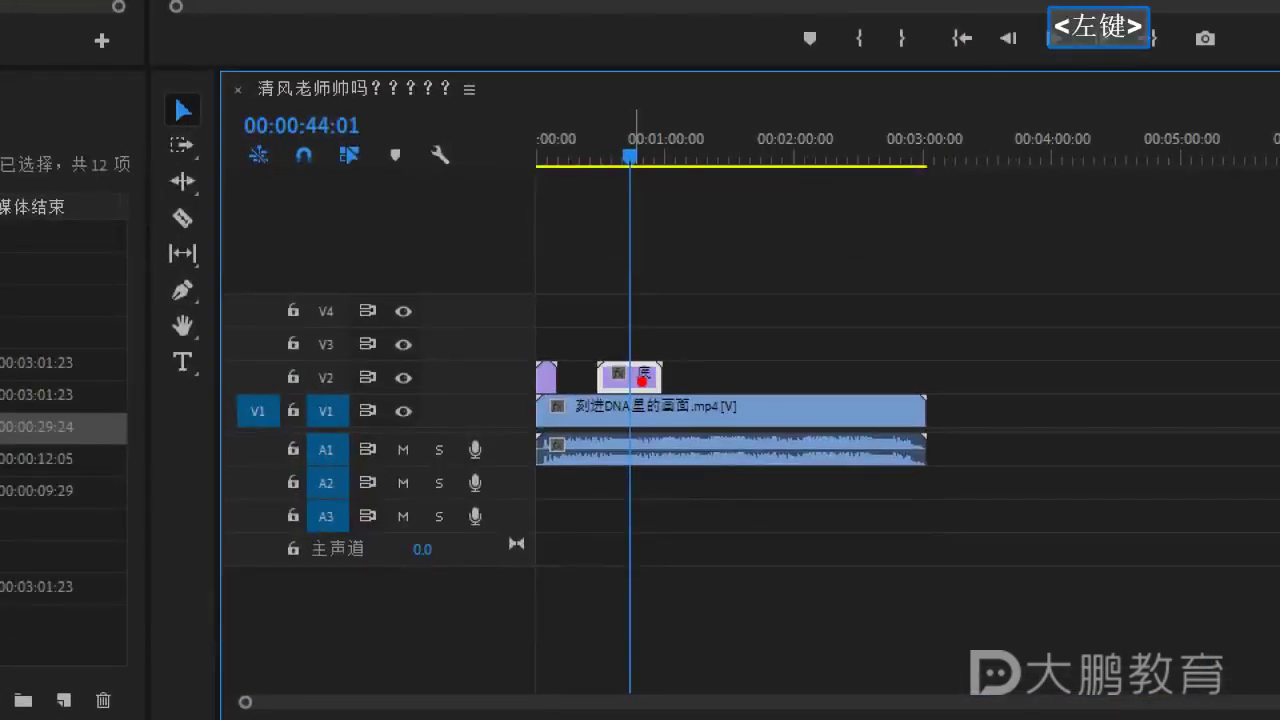
key(Escape)
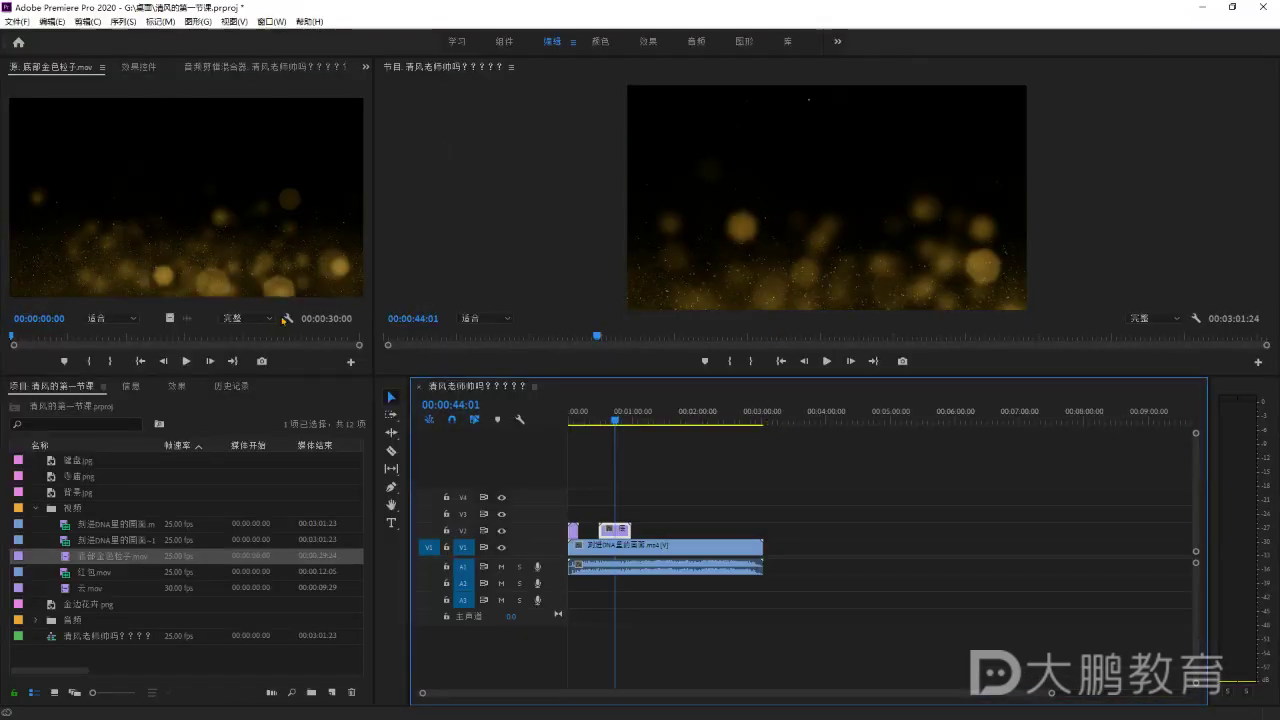
Check the transparency grid option (透明网格) in the source monitor's settings without changing it.
click(288, 318)
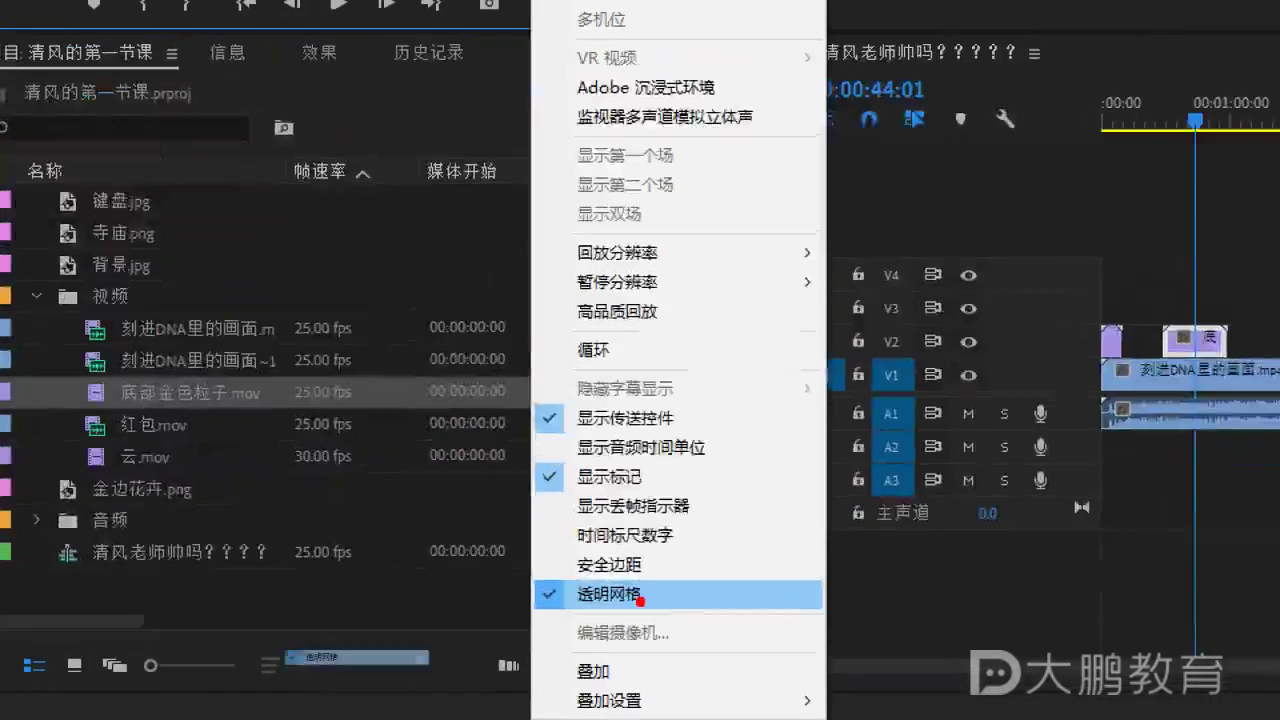
click(329, 662)
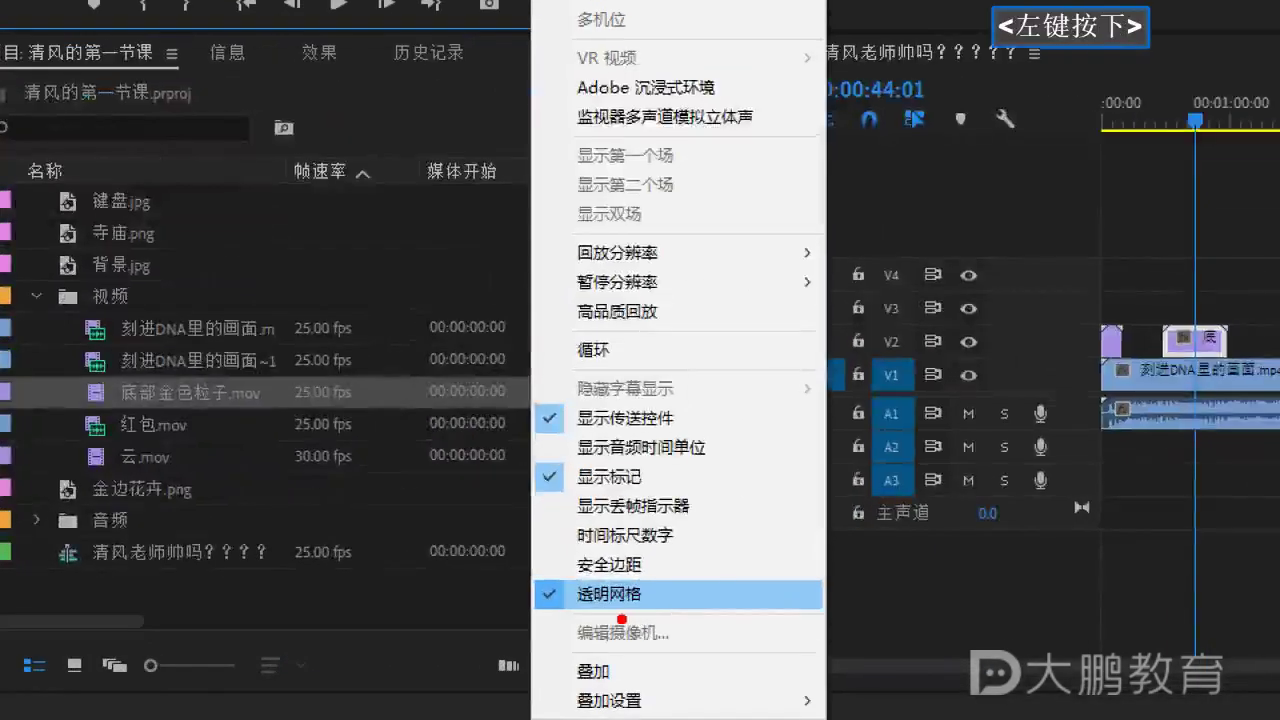
key(Escape)
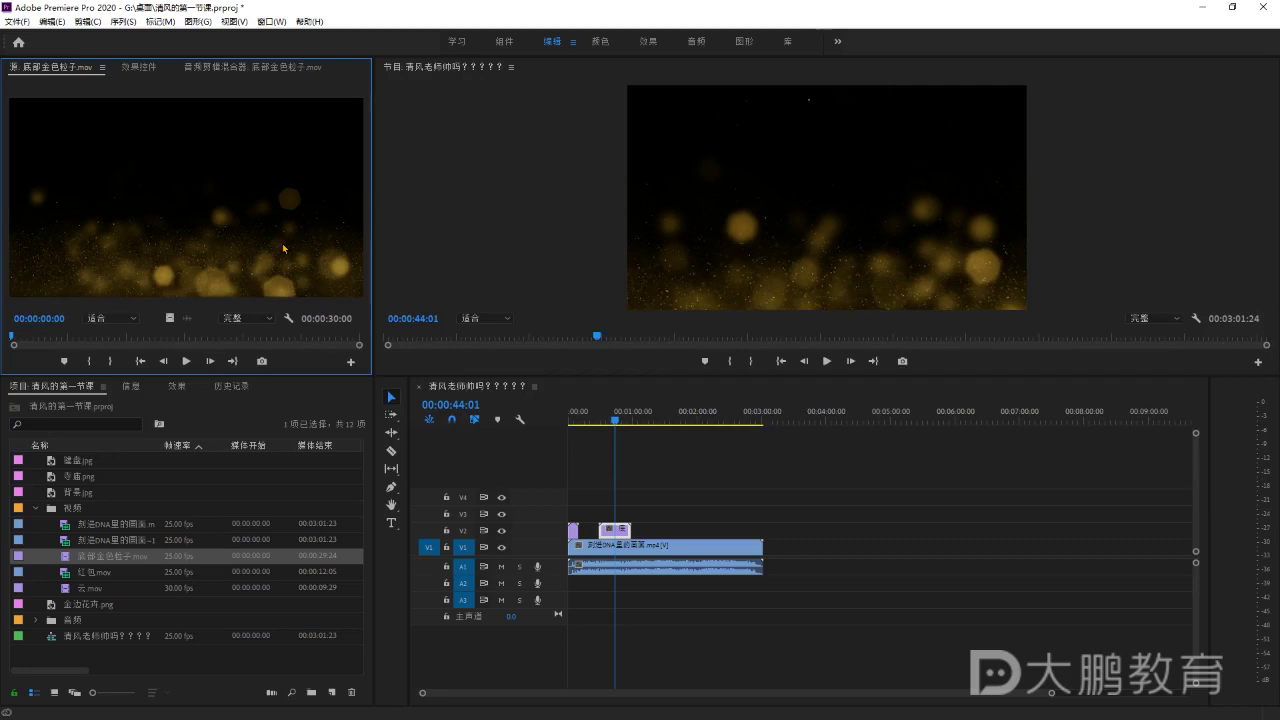
Delete all clips from the sequence, and undo the deletion.
click(660, 547)
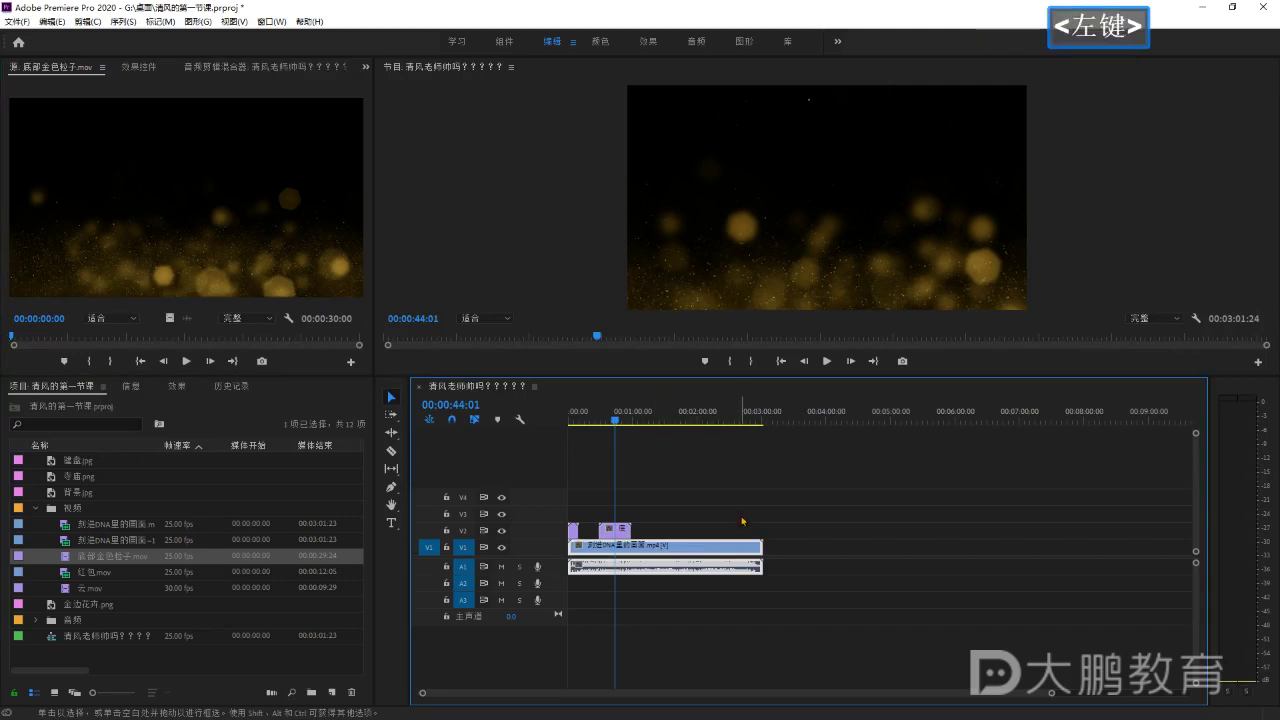
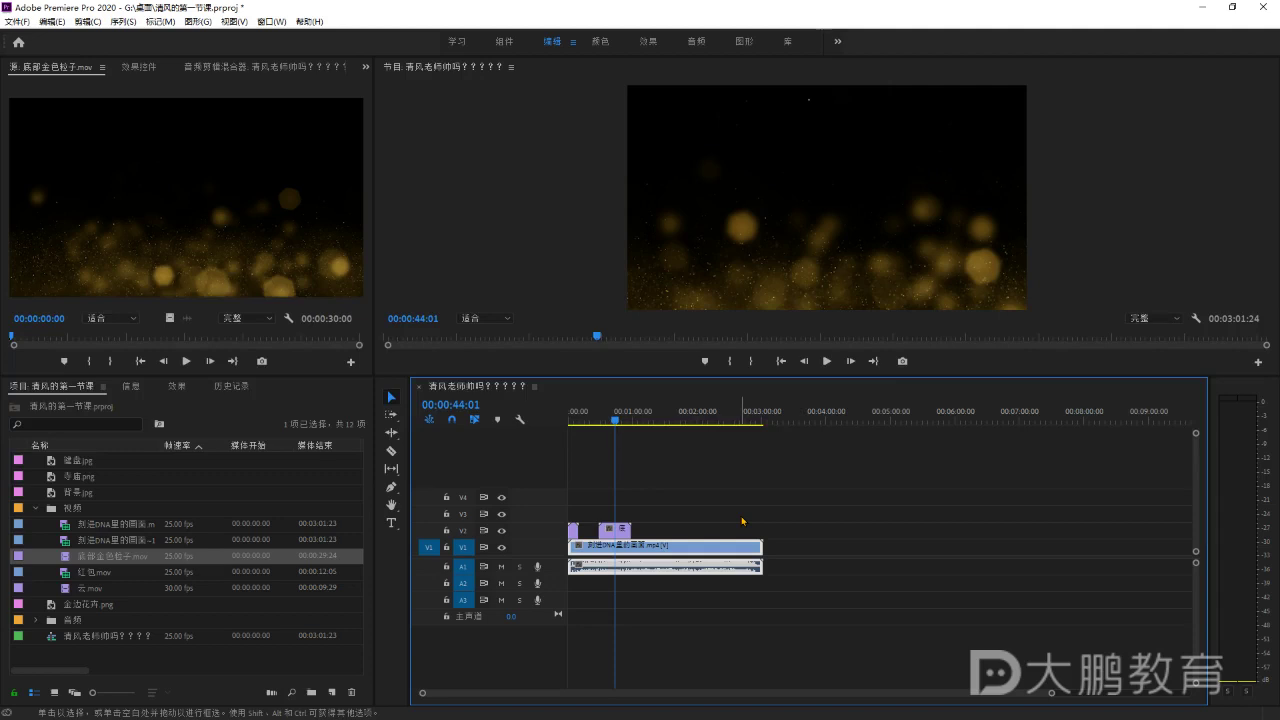
drag(749, 491, 565, 584)
key(BackSpace)
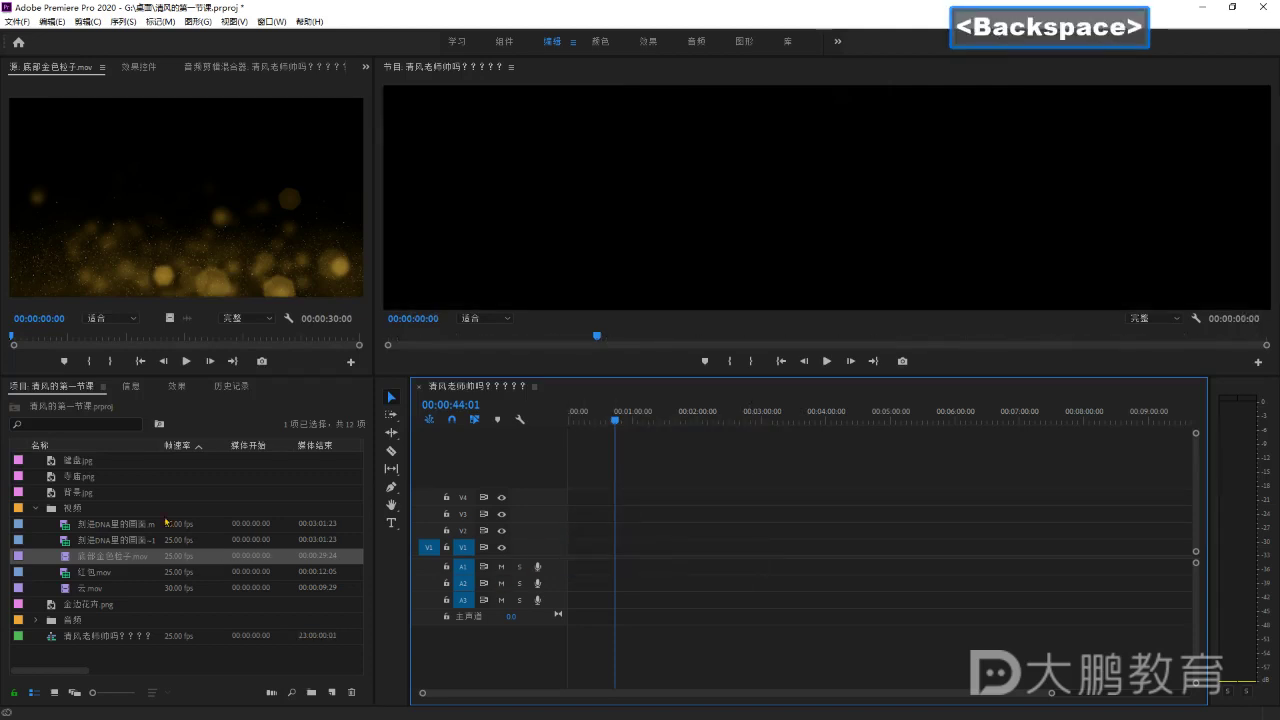
key(ctrl+z)
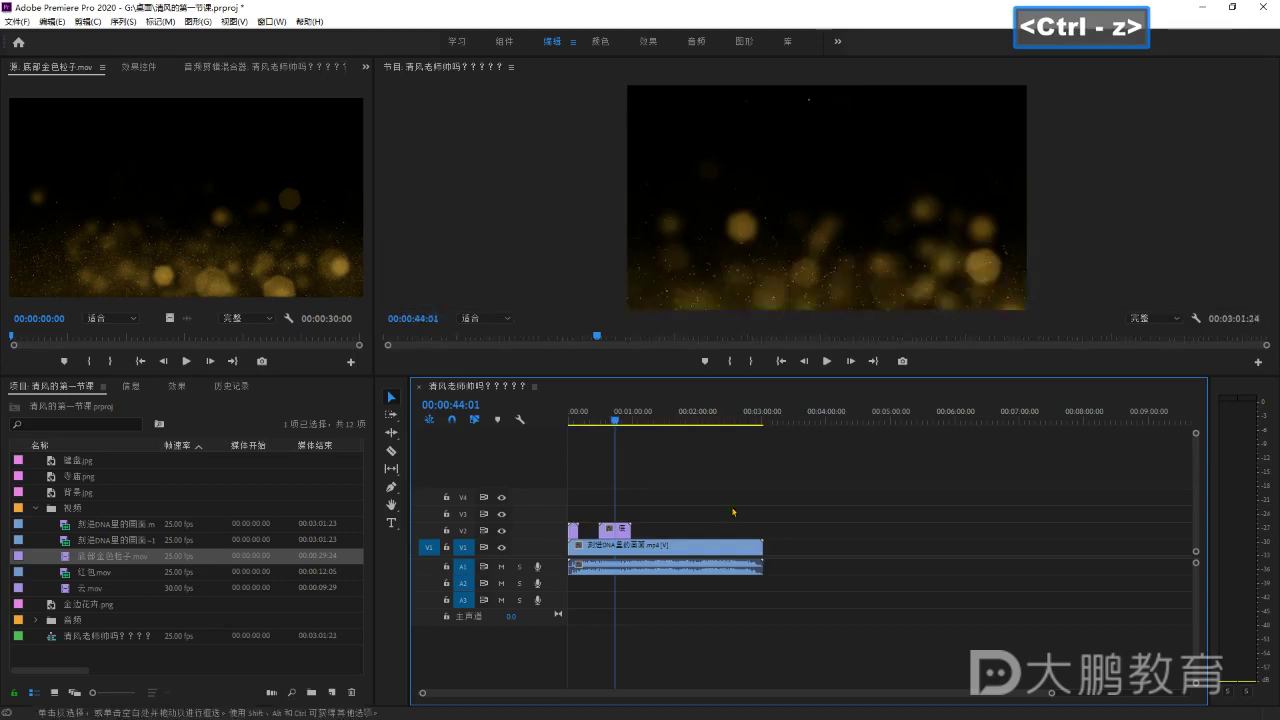
Delete the main video clip 刻进DNA里的画面.mp4 on V1 together with its audio on A1.
click(642, 447)
double_click(666, 549)
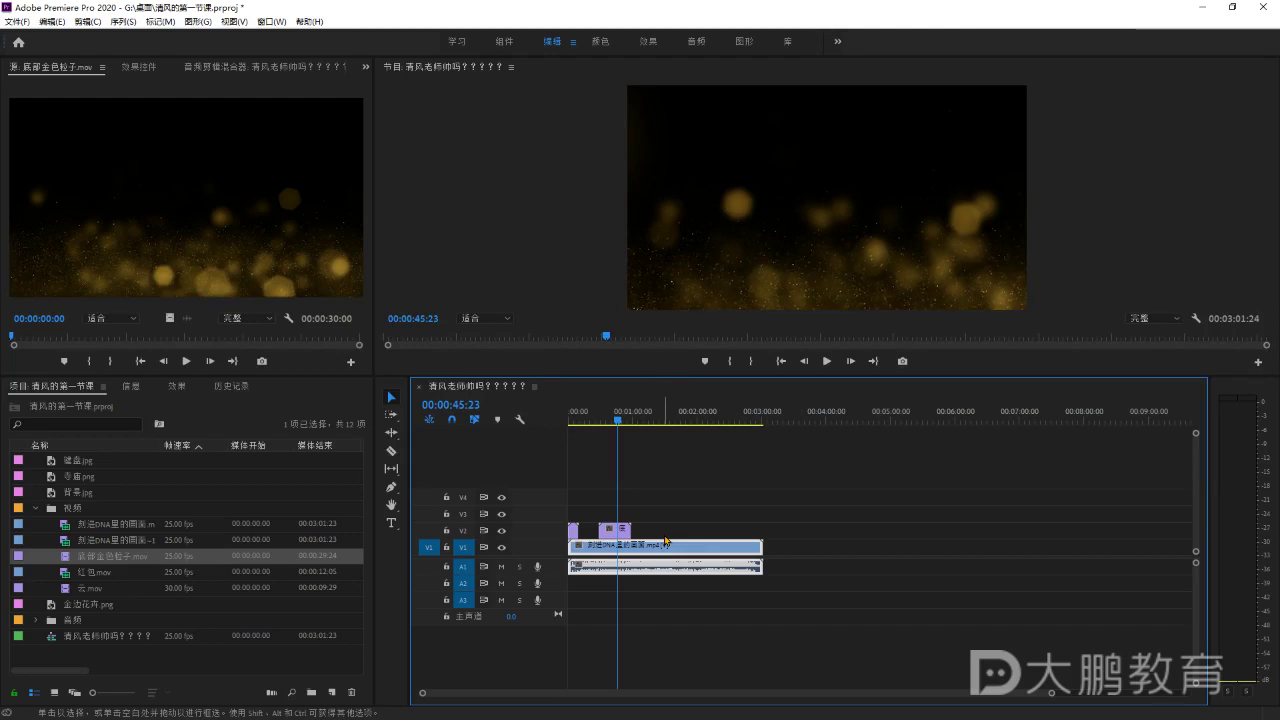
key(Delete)
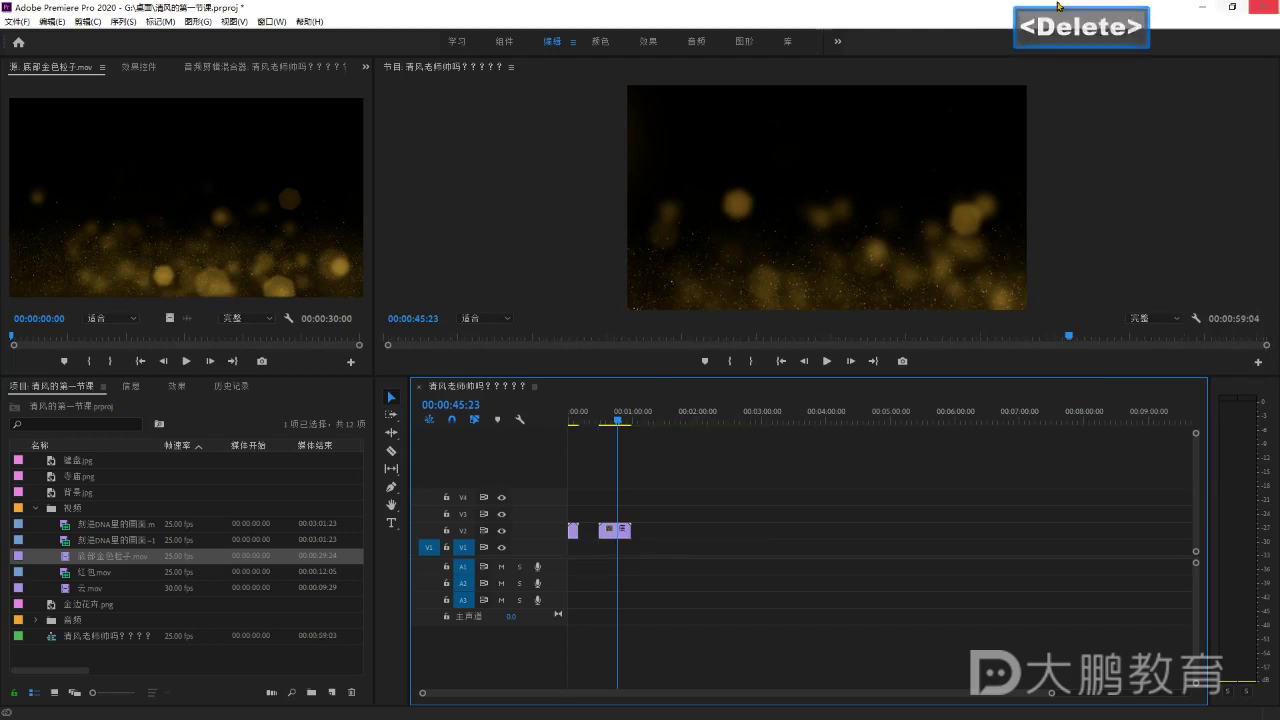
Delete the golden particle clip from track V2, and undo the deletion.
click(677, 487)
drag(677, 487, 614, 550)
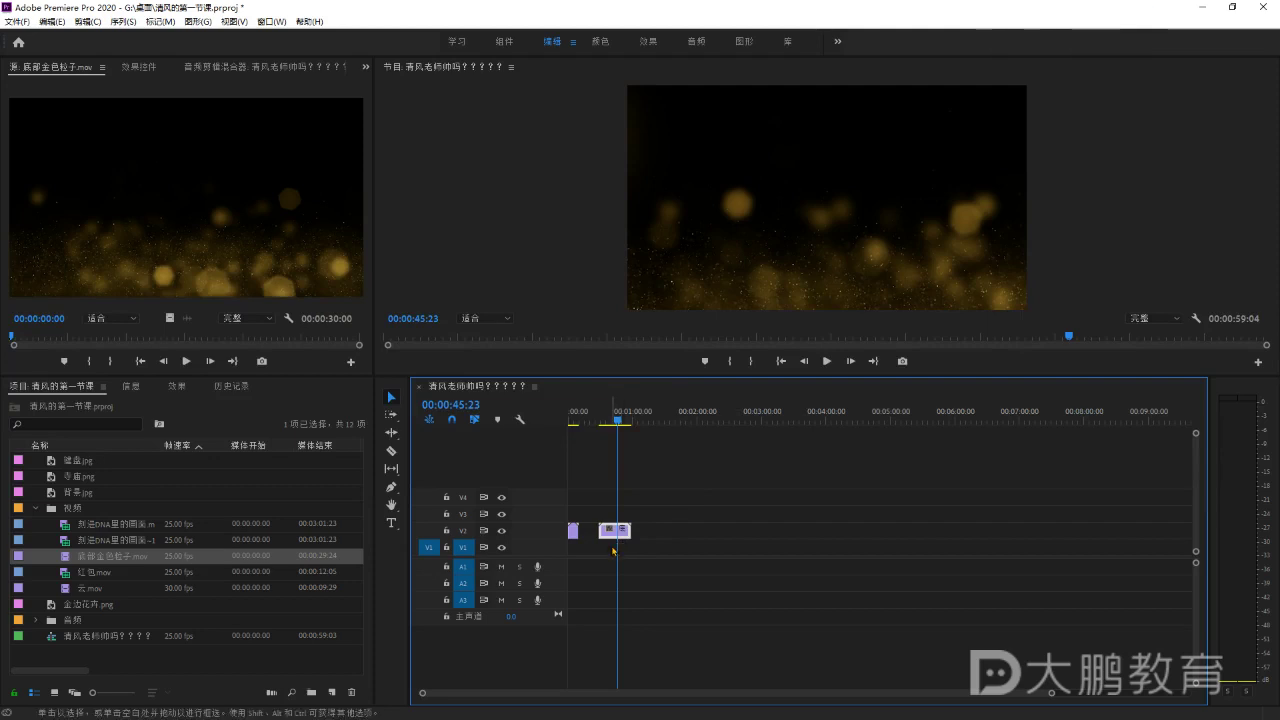
key(BackSpace)
key(ctrl+z)
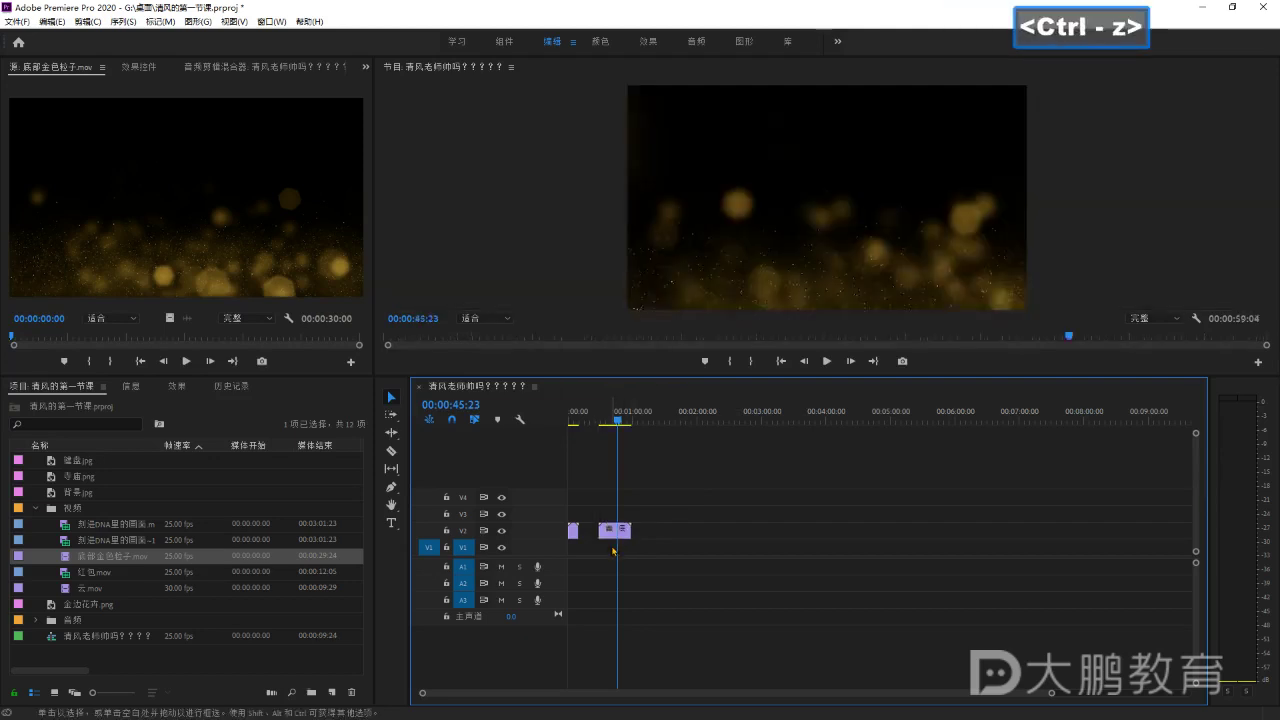
Inspect 底部金色粒子.mov on track V2 at a larger timeline scale, with the playhead at 00:00:43:07.
click(642, 457)
drag(671, 486, 622, 550)
scroll(670, 497, up, 3)
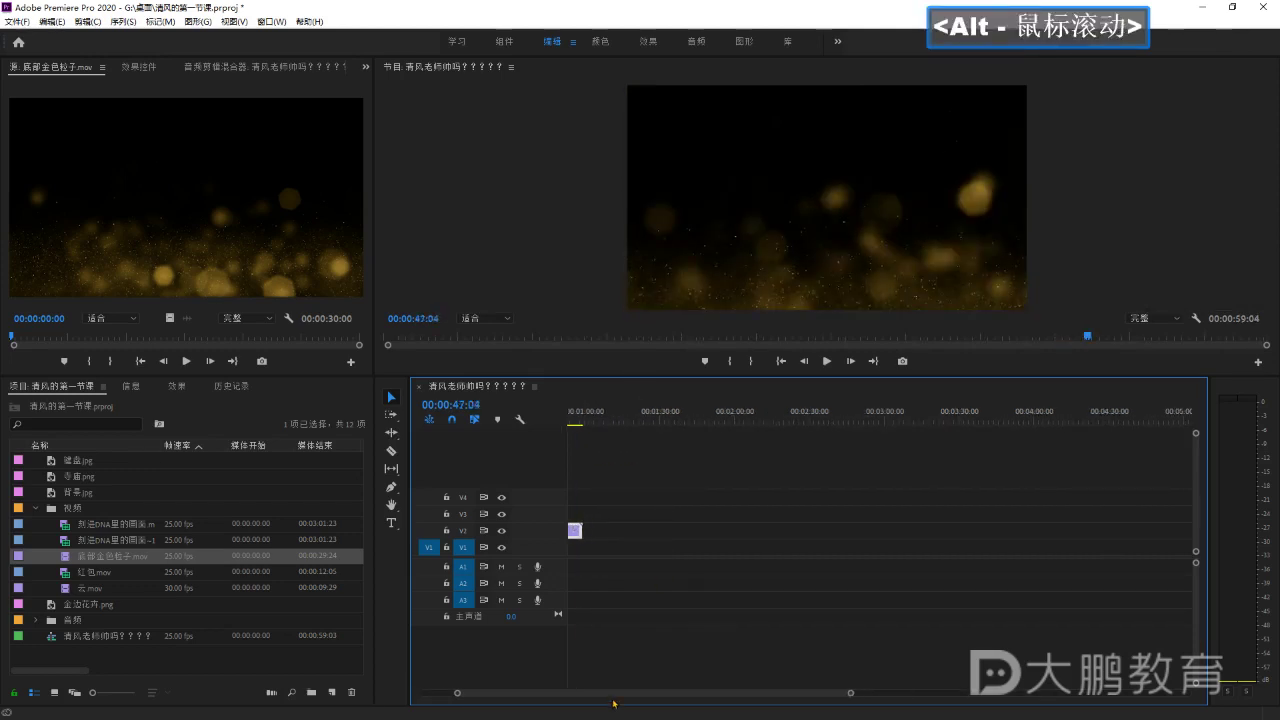
drag(612, 699, 577, 699)
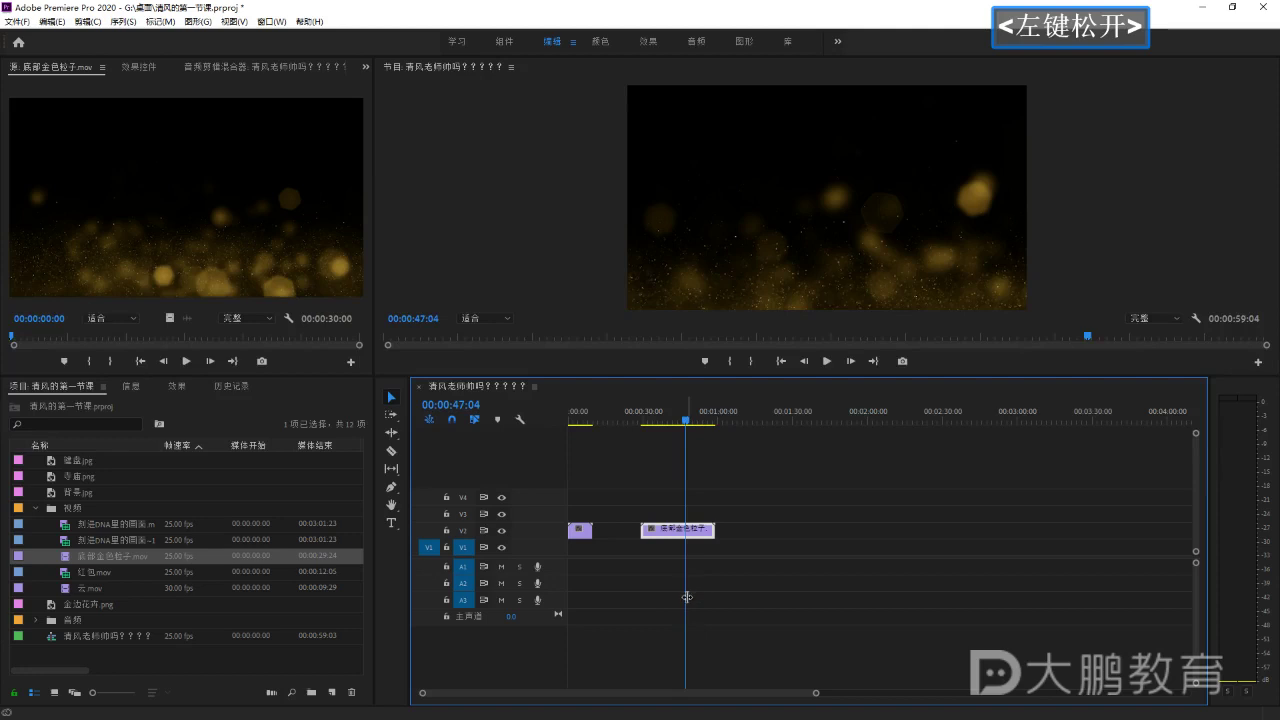
click(688, 596)
drag(686, 421, 679, 421)
Try moving 底部金色粒子.mov to a new track V5 at a later time in the sequence, and undo the move.
drag(688, 532, 872, 474)
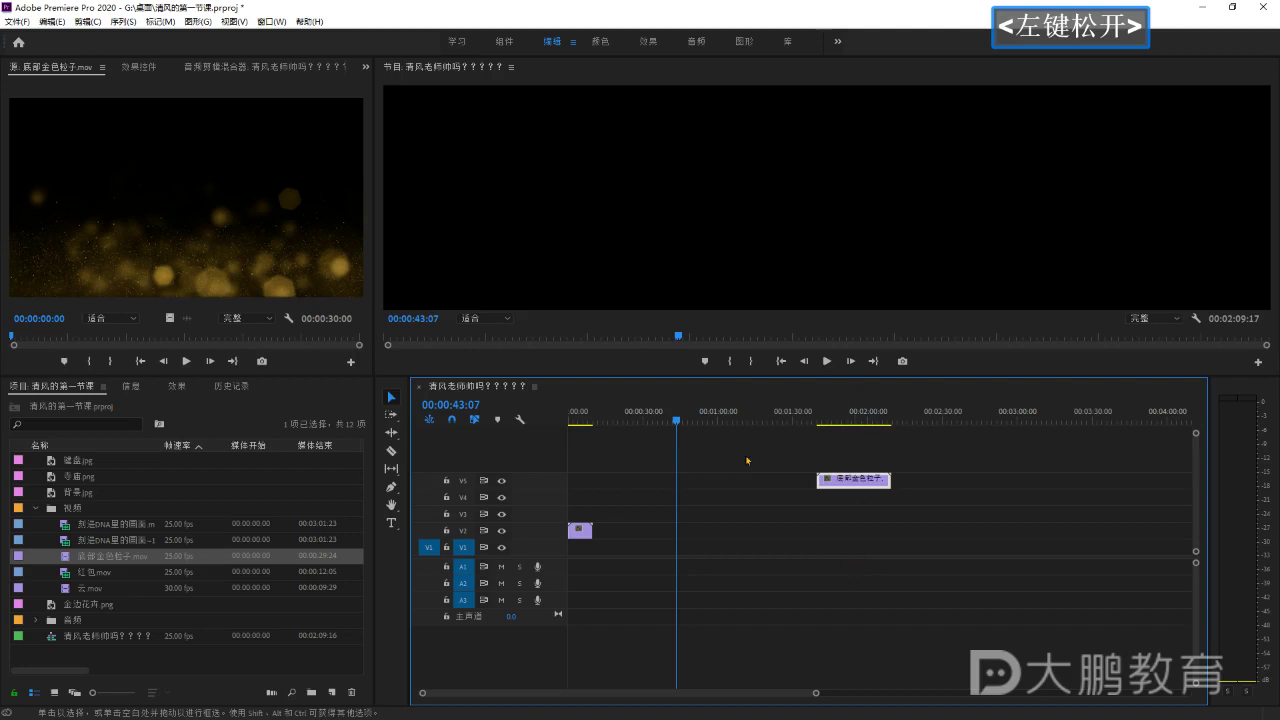
key(ctrl)
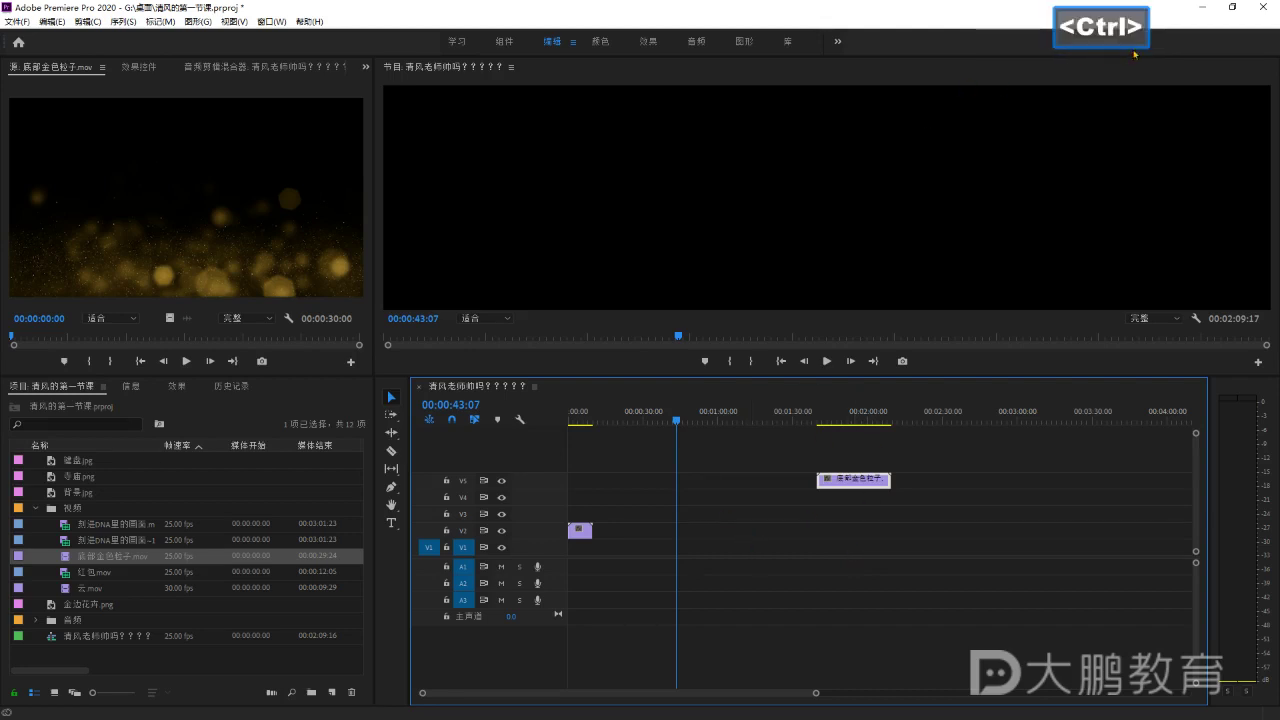
key(ctrl+z)
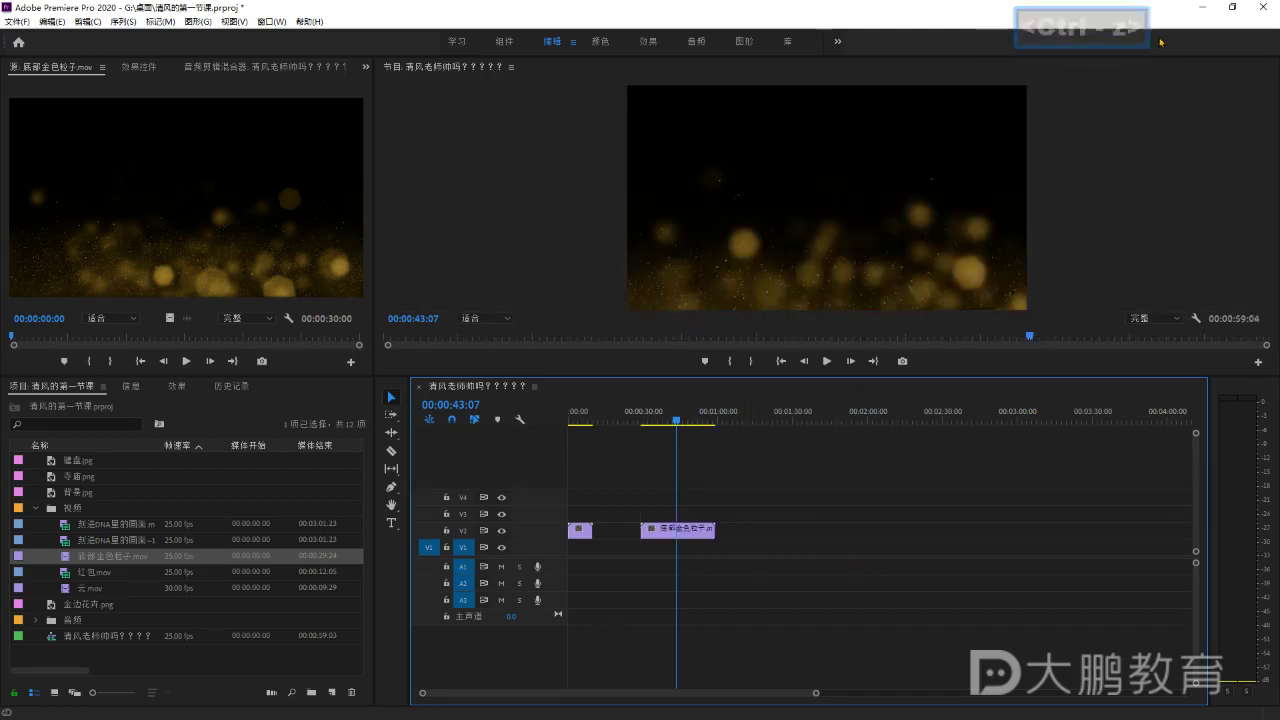
Delete the two remaining clips from track V2 so the sequence is empty.
drag(678, 420, 675, 421)
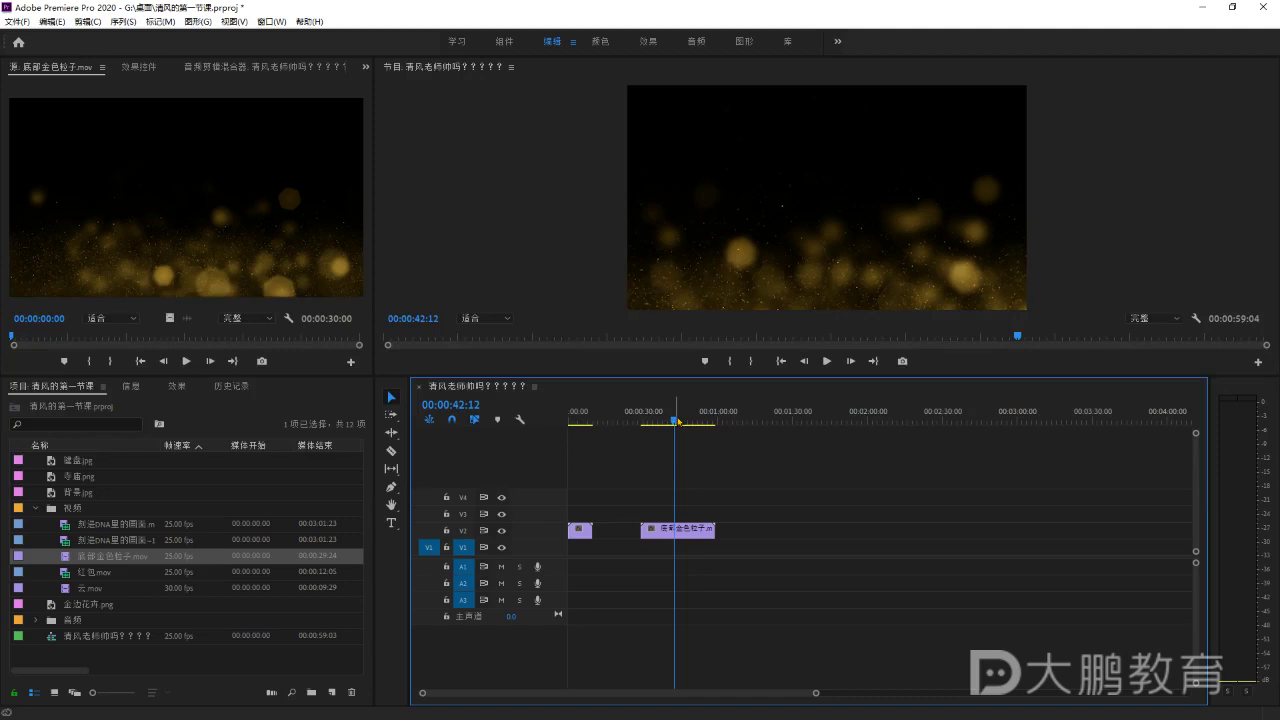
drag(772, 497, 565, 552)
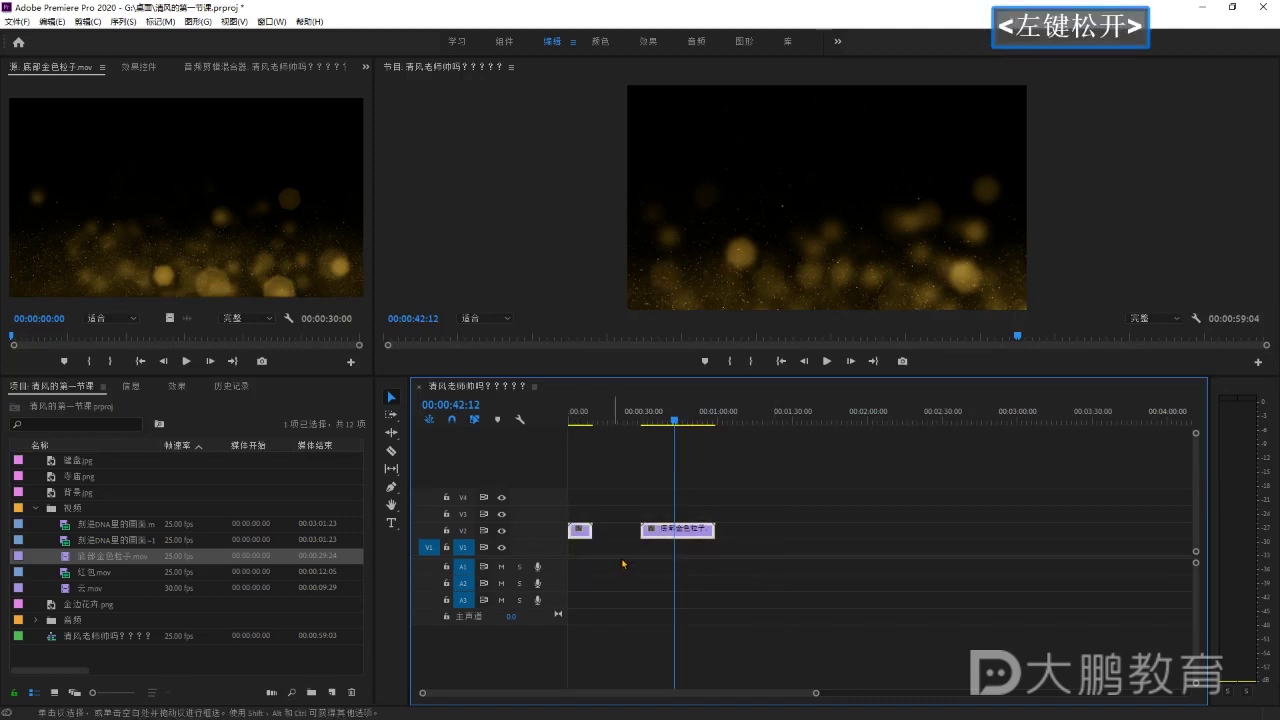
key(Delete)
Collapse the 视频 bin and expand the 音频 bin to list 喜气.mp3 and 早安打工人.mp3.
click(70, 512)
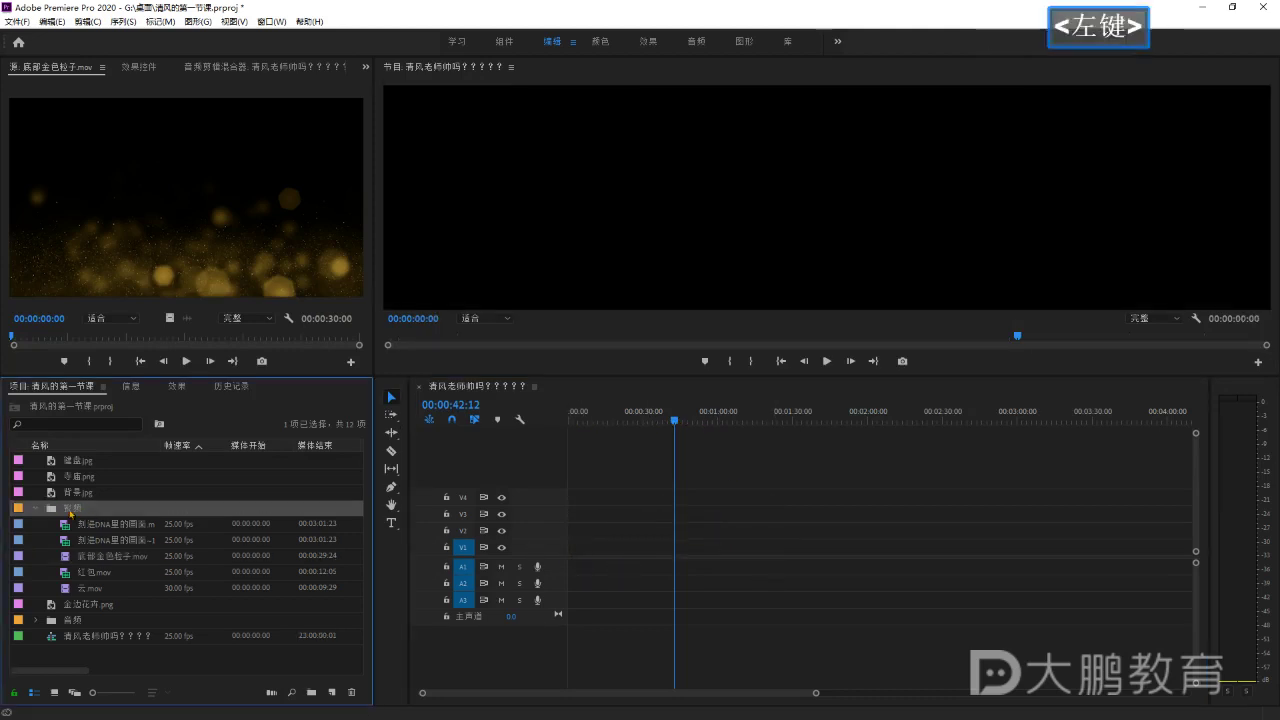
click(37, 508)
click(98, 571)
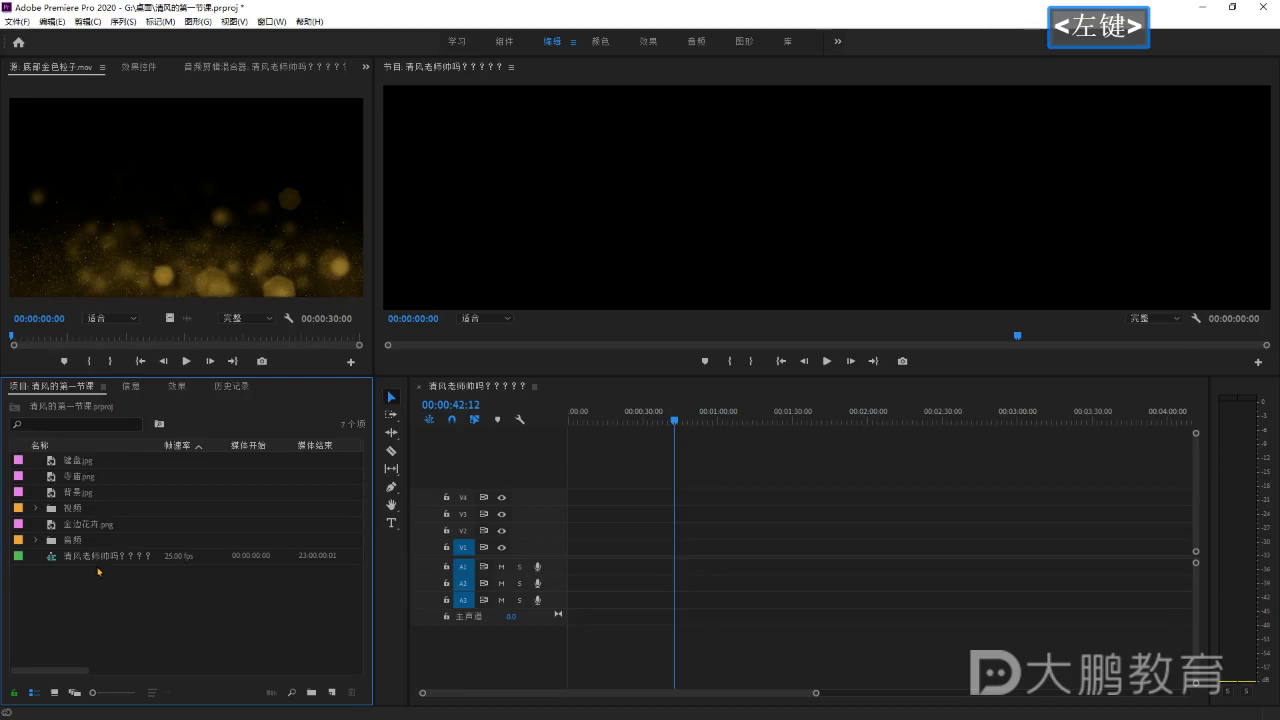
click(73, 545)
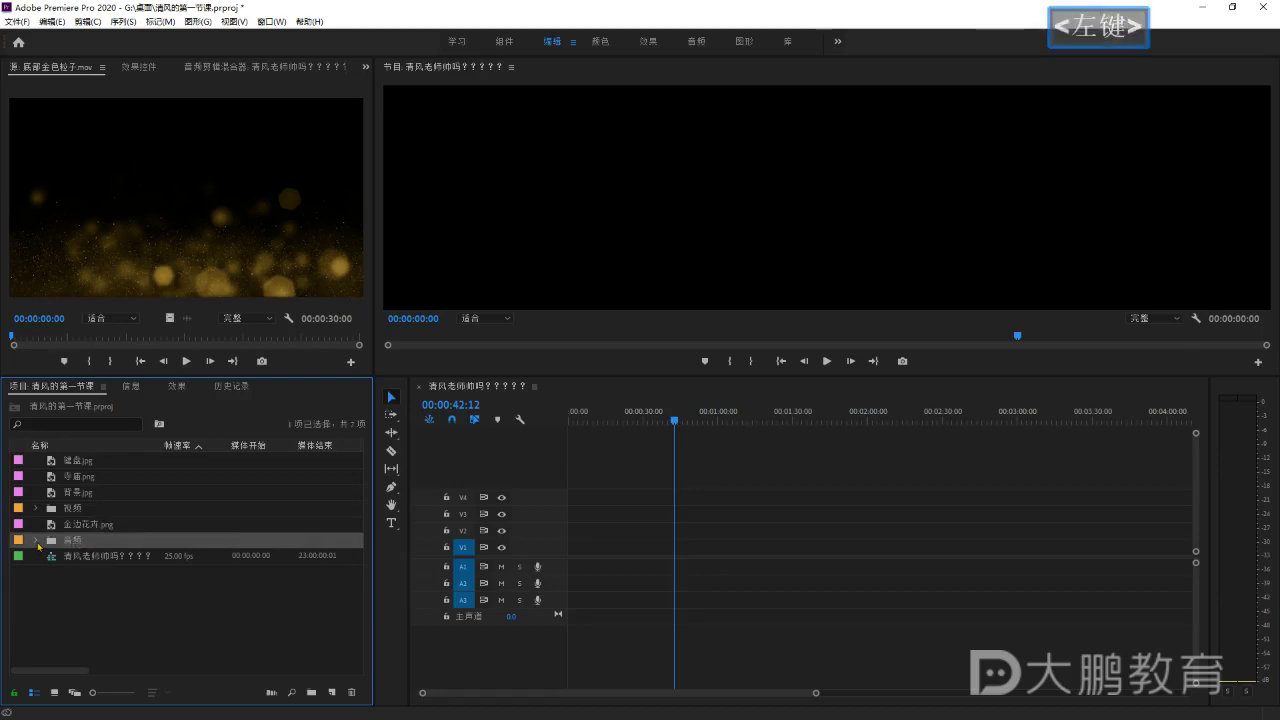
click(37, 541)
click(106, 558)
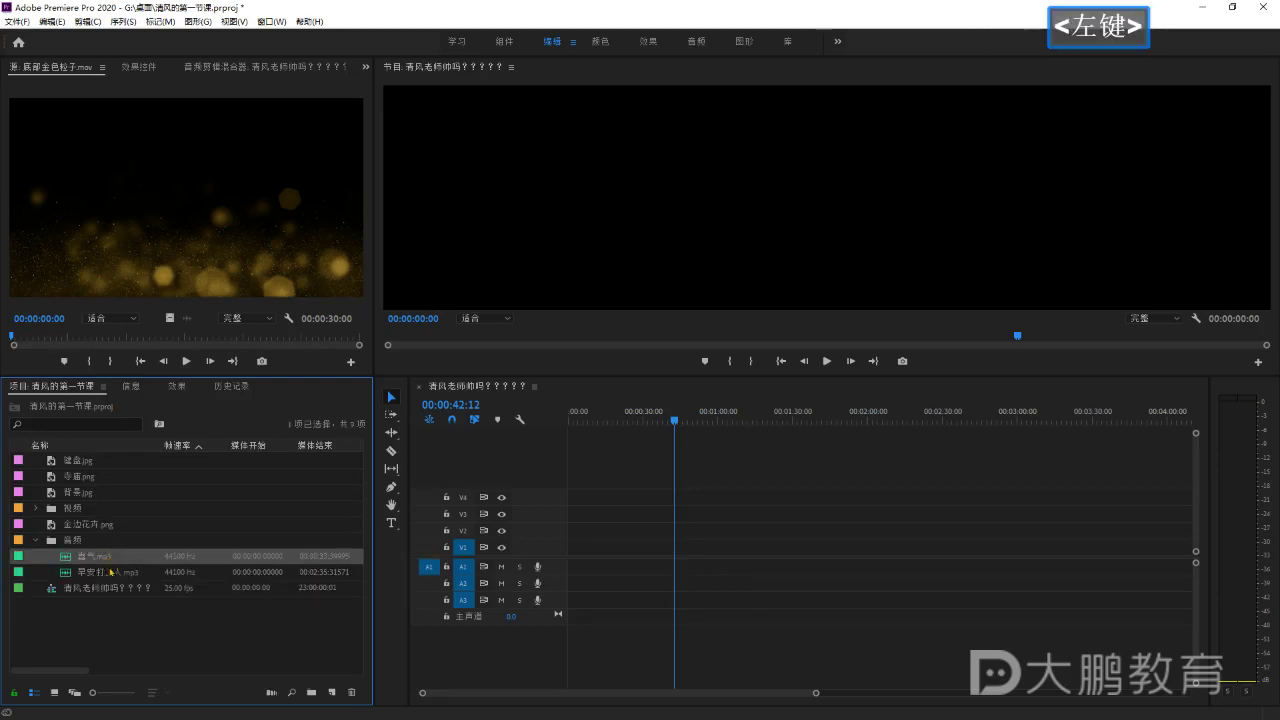
click(116, 574)
click(100, 557)
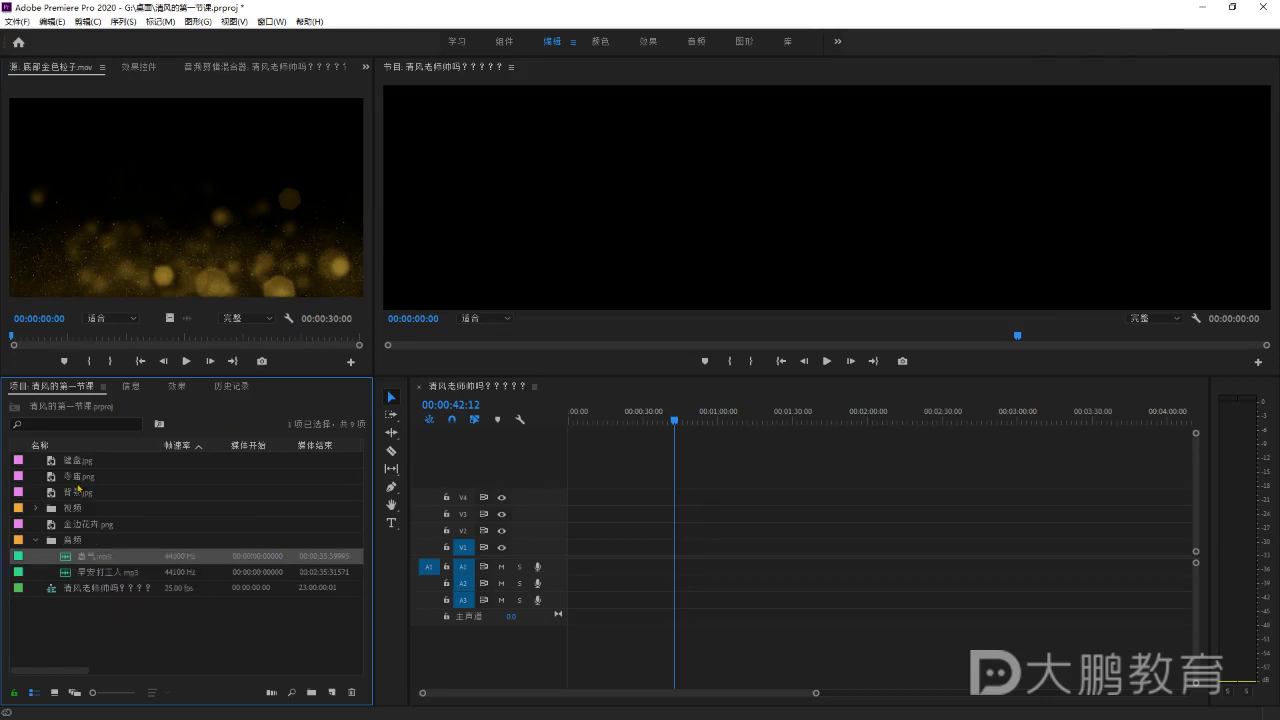
Preview 寺庙.png in the Source monitor, and load 喜气.mp3 there to examine its audio waveform.
double_click(76, 478)
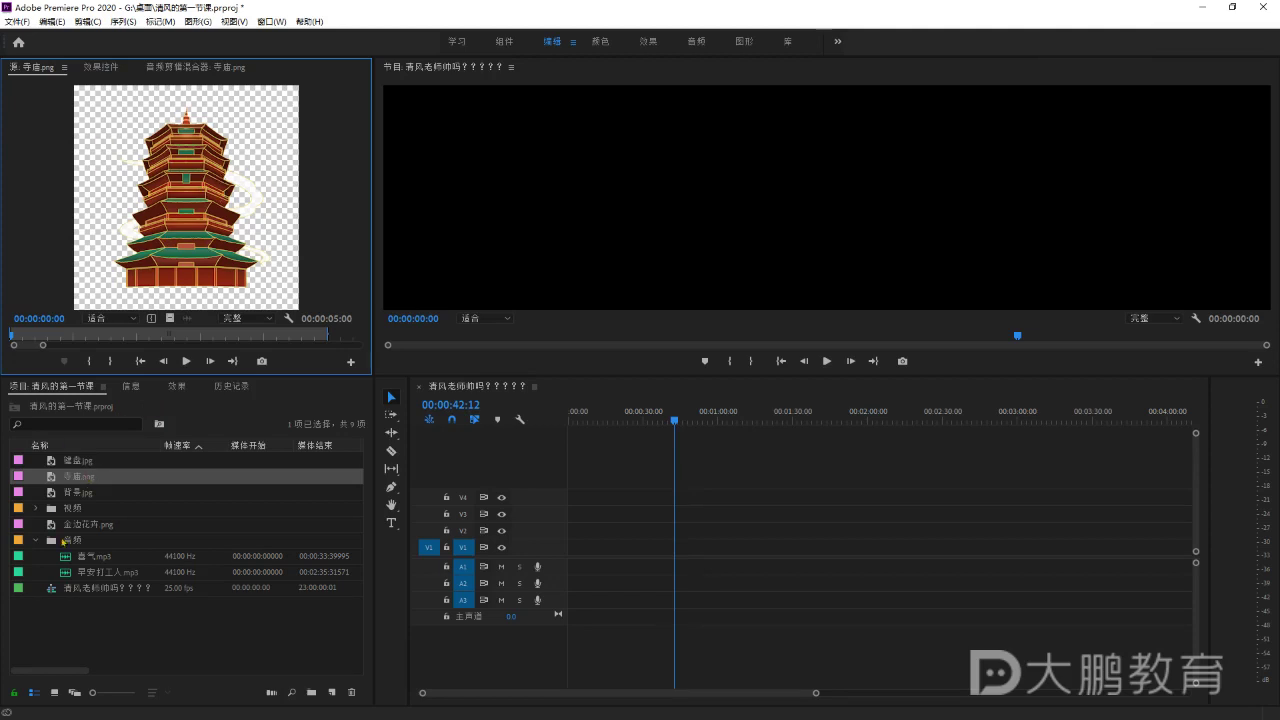
click(68, 559)
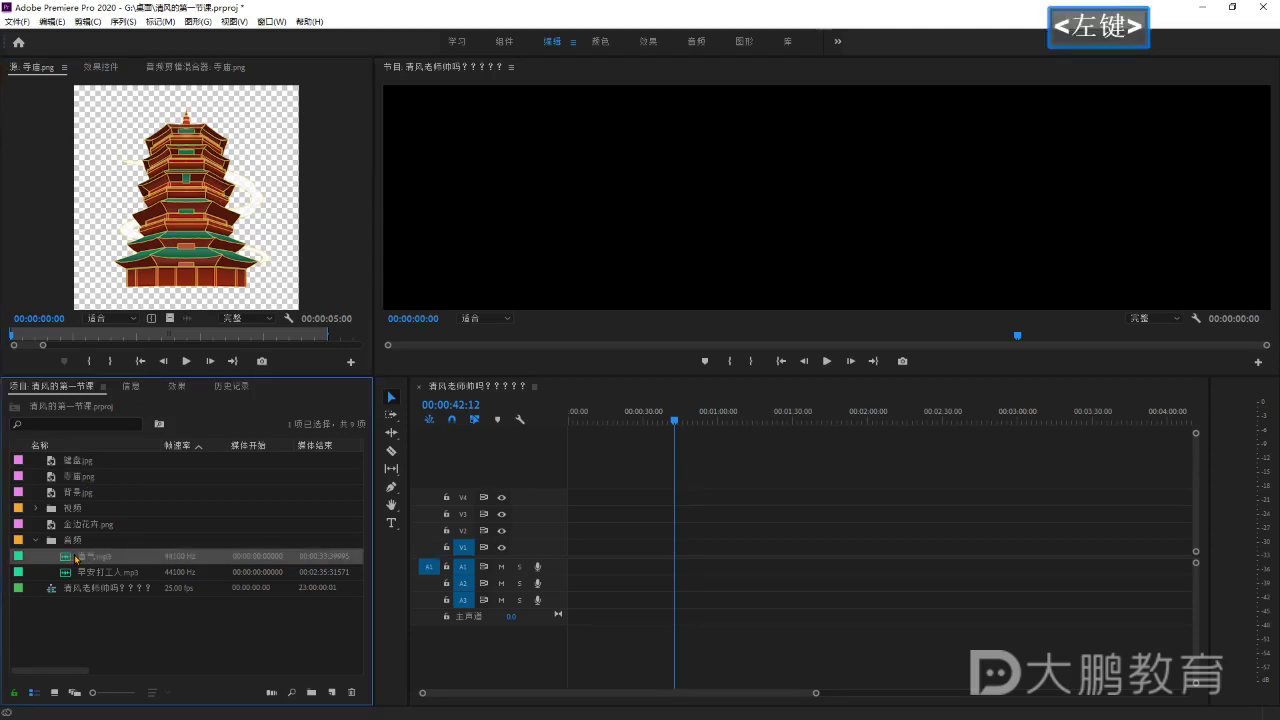
double_click(76, 557)
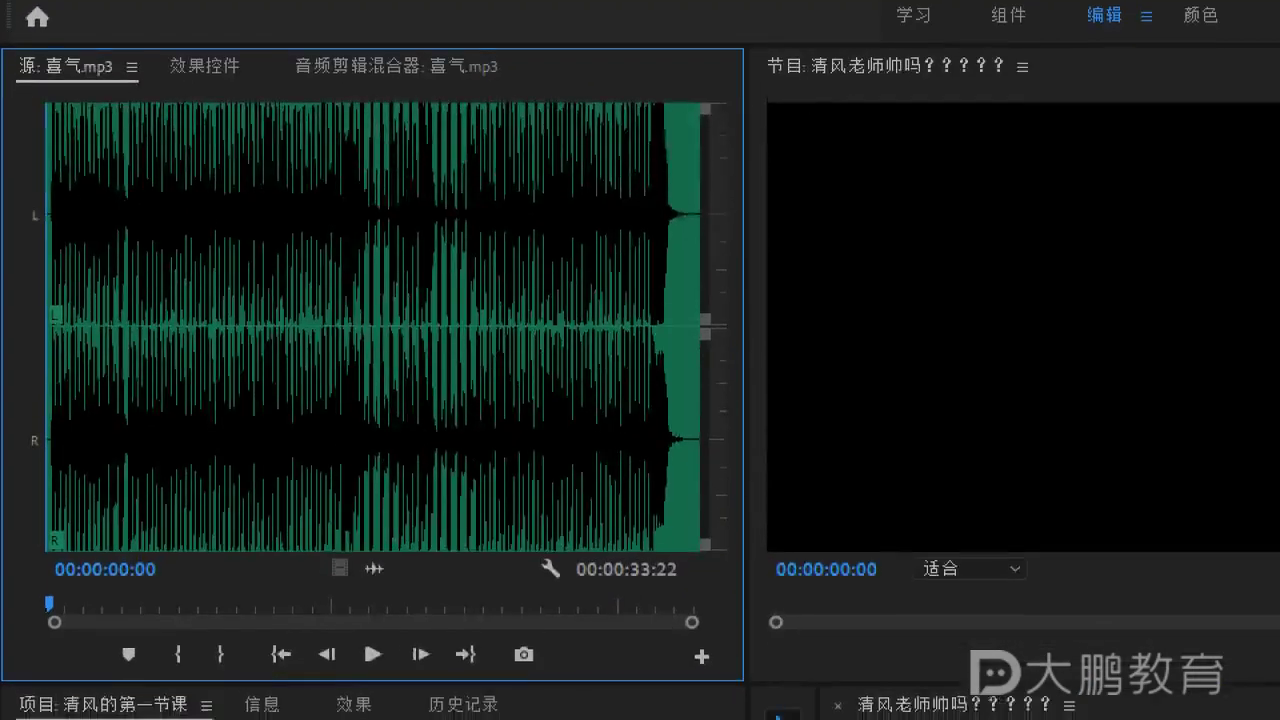
ctrl+click(283, 204)
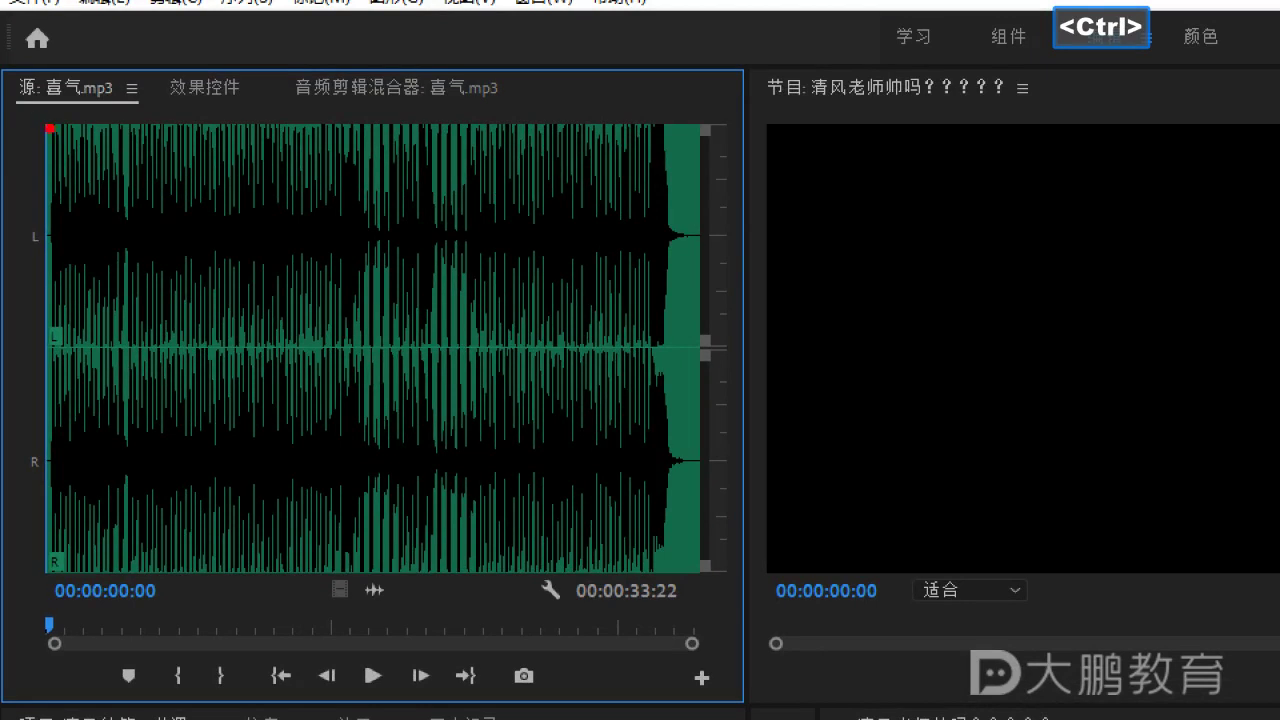
ctrl+click(37, 118)
drag(37, 118, 37, 118)
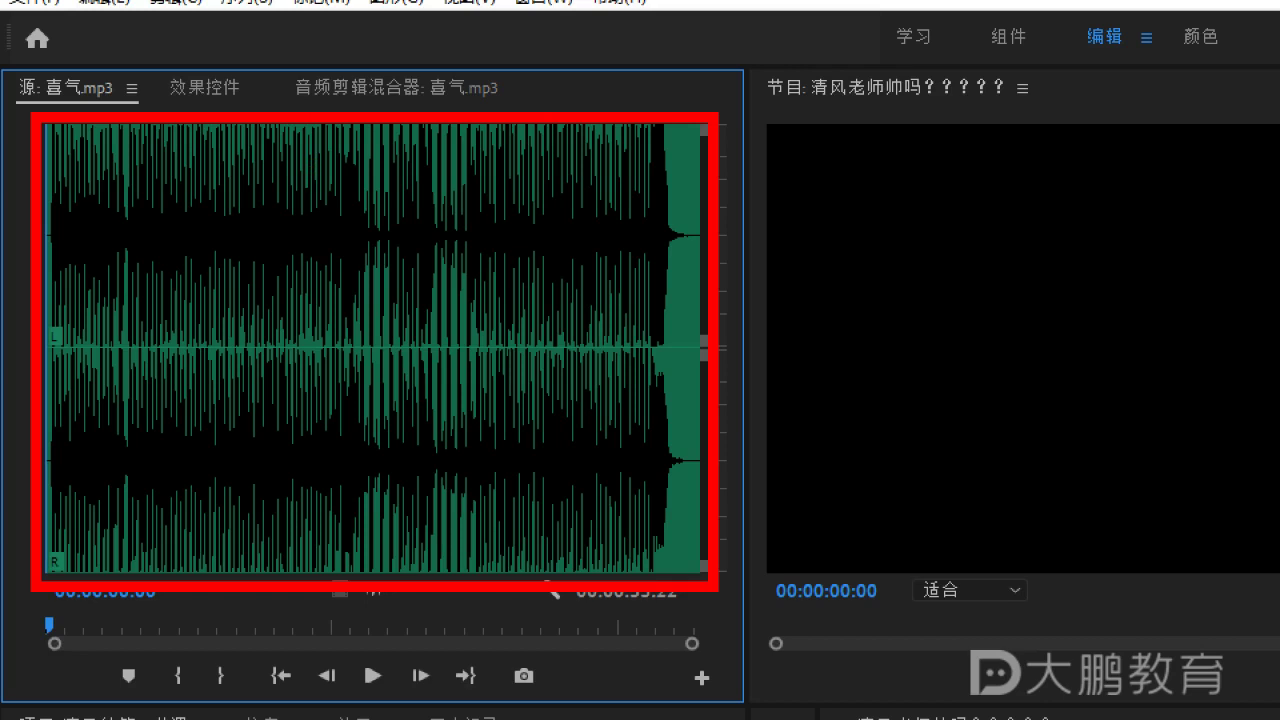
key(Escape)
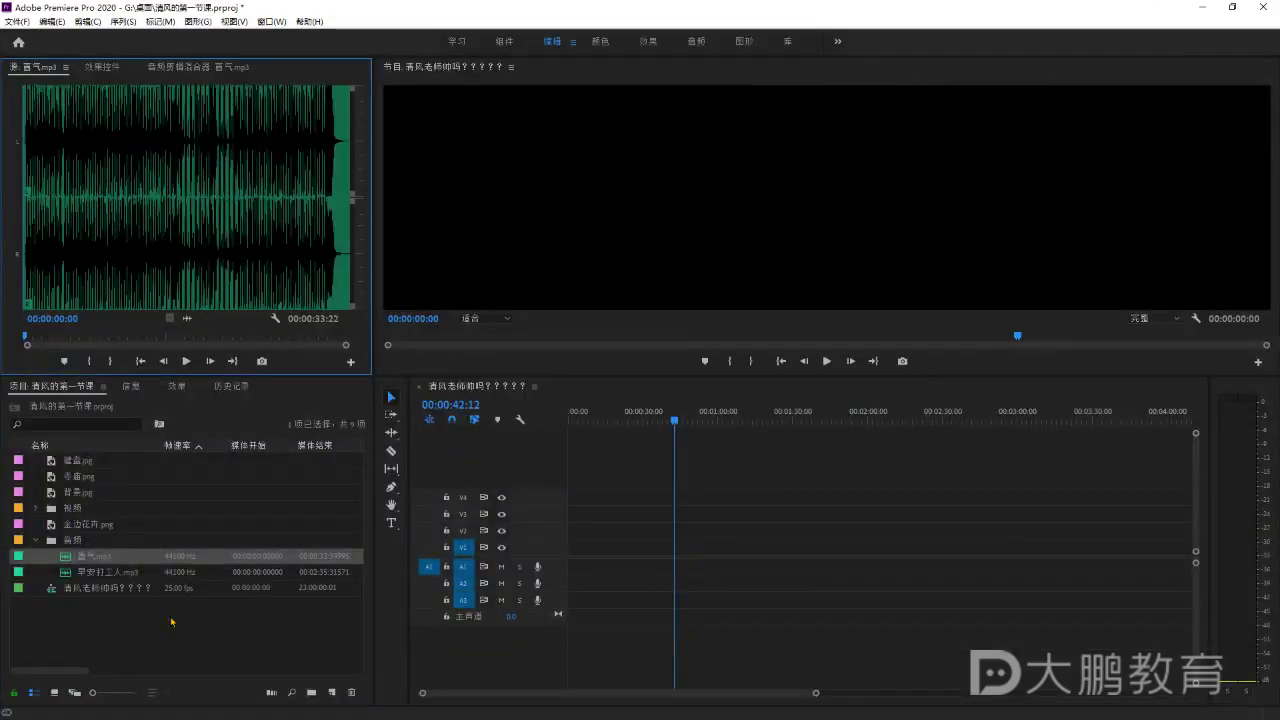
click(171, 609)
click(100, 556)
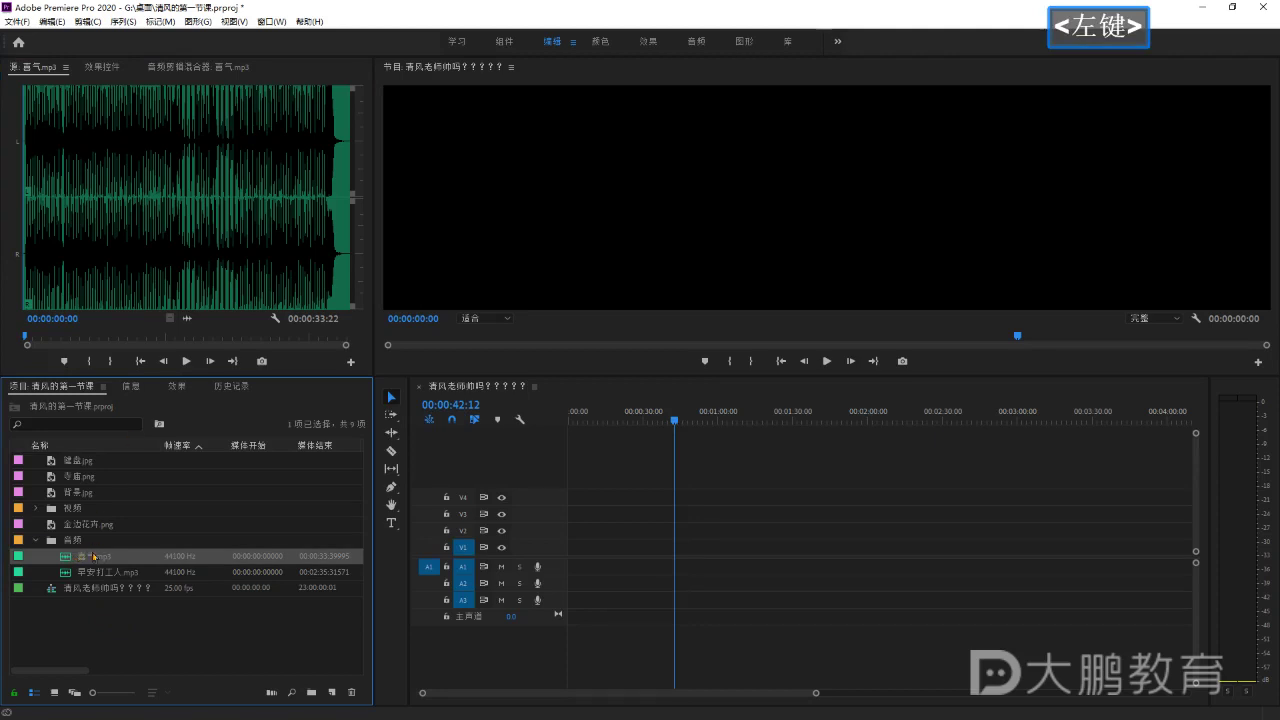
ctrl+click(102, 573)
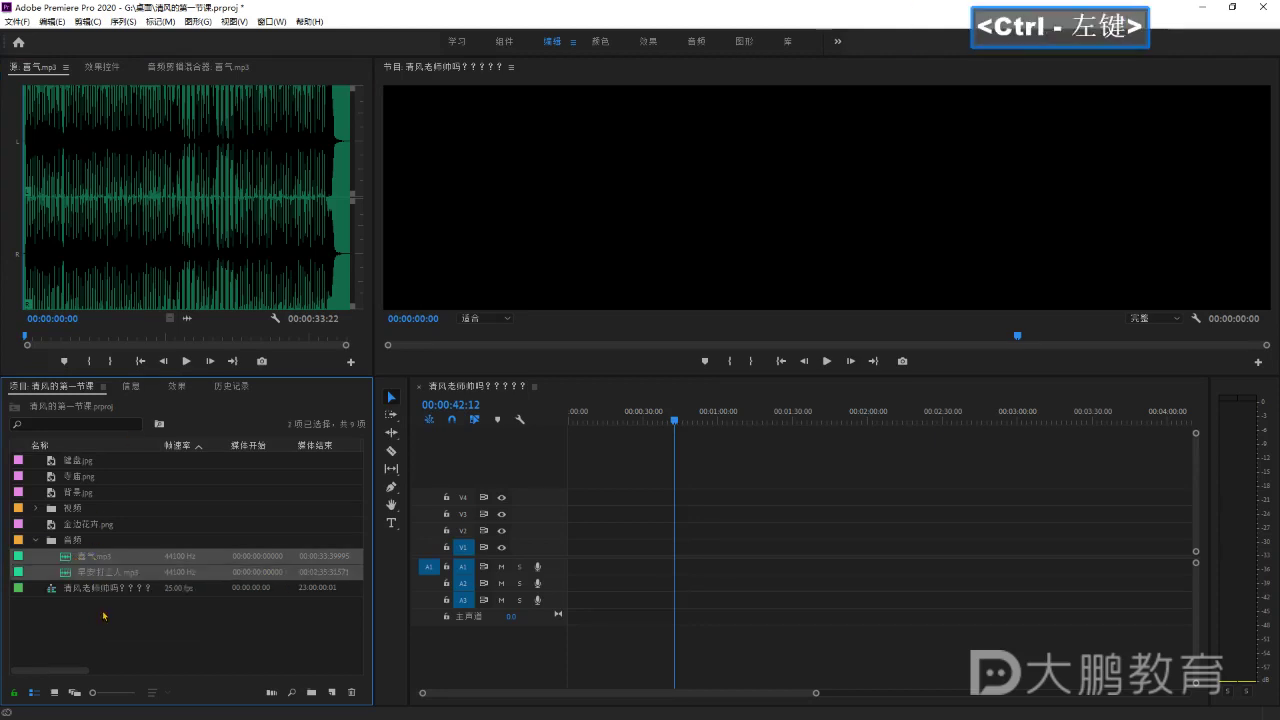
click(103, 616)
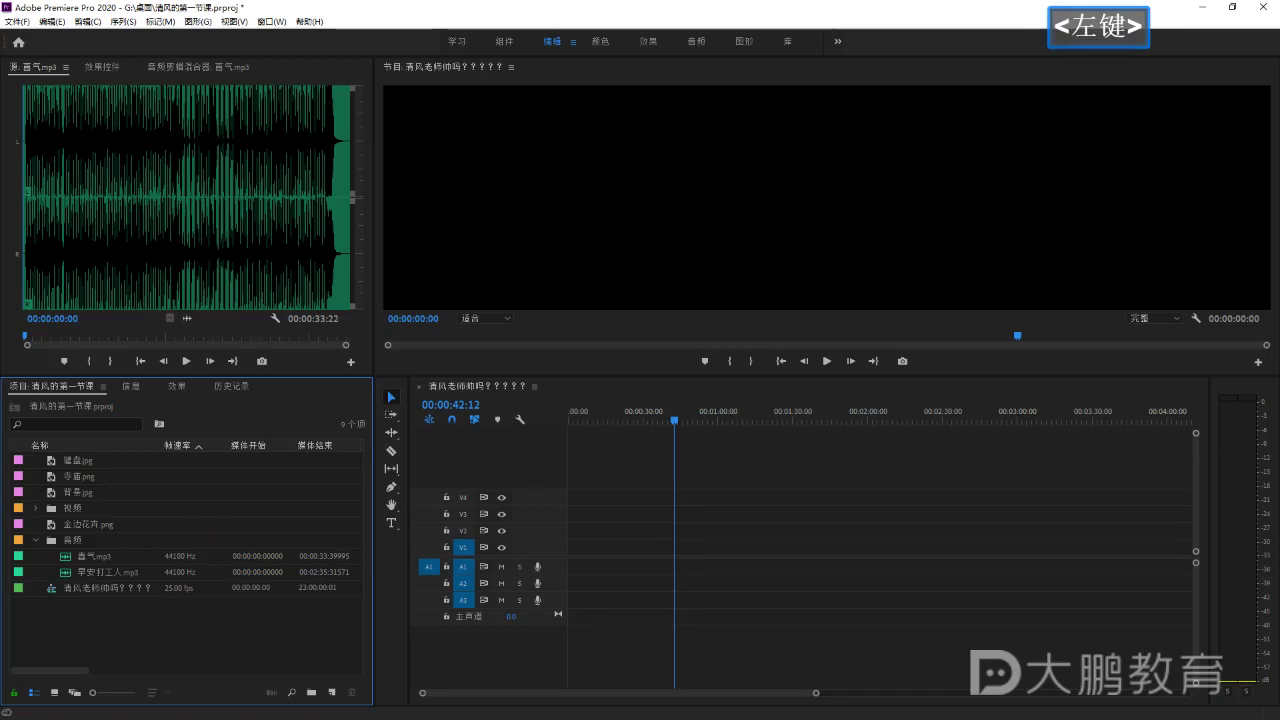
Switch to the 课堂素材 folder in File Explorer and open its 图片序列 subfolder.
click(223, 296)
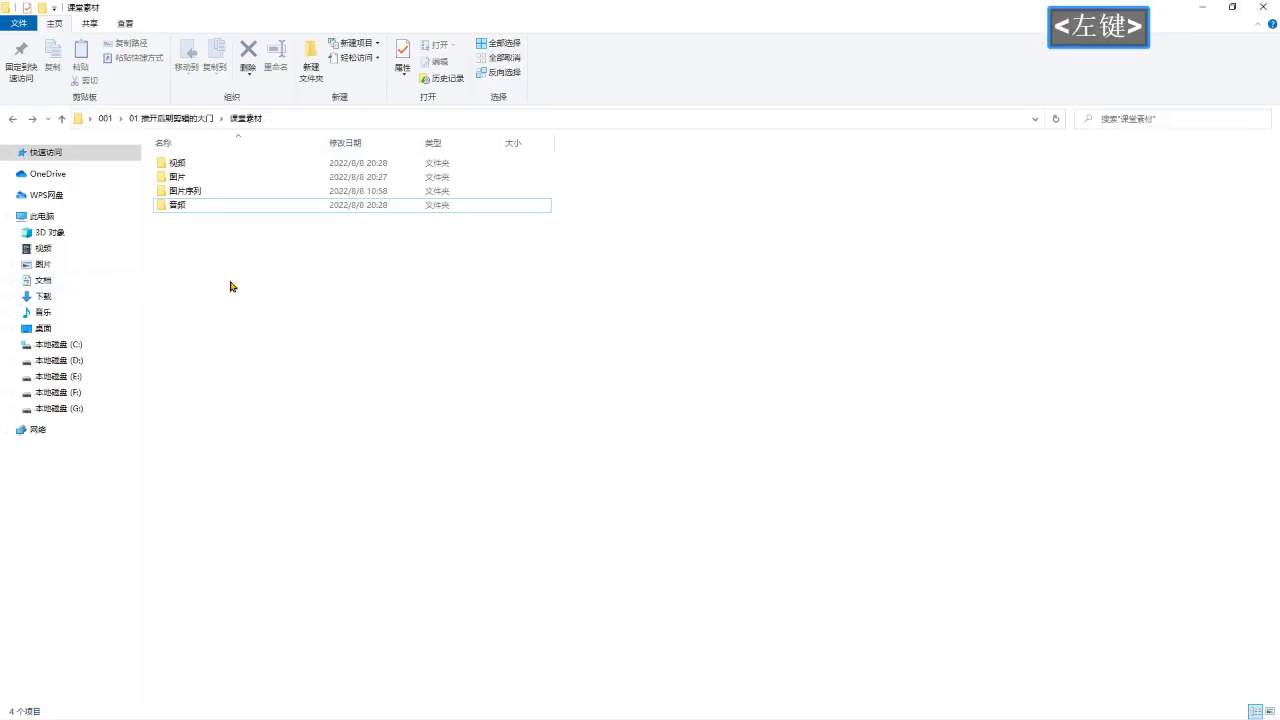
drag(255, 263, 150, 155)
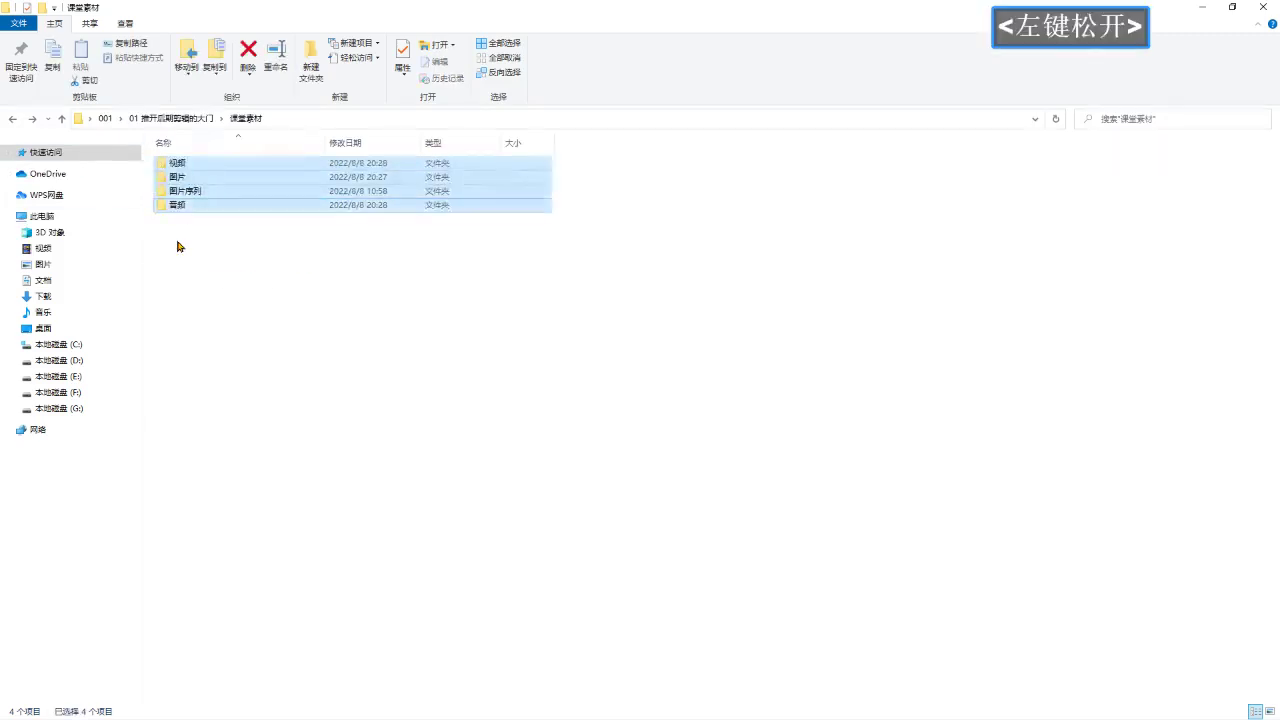
click(177, 246)
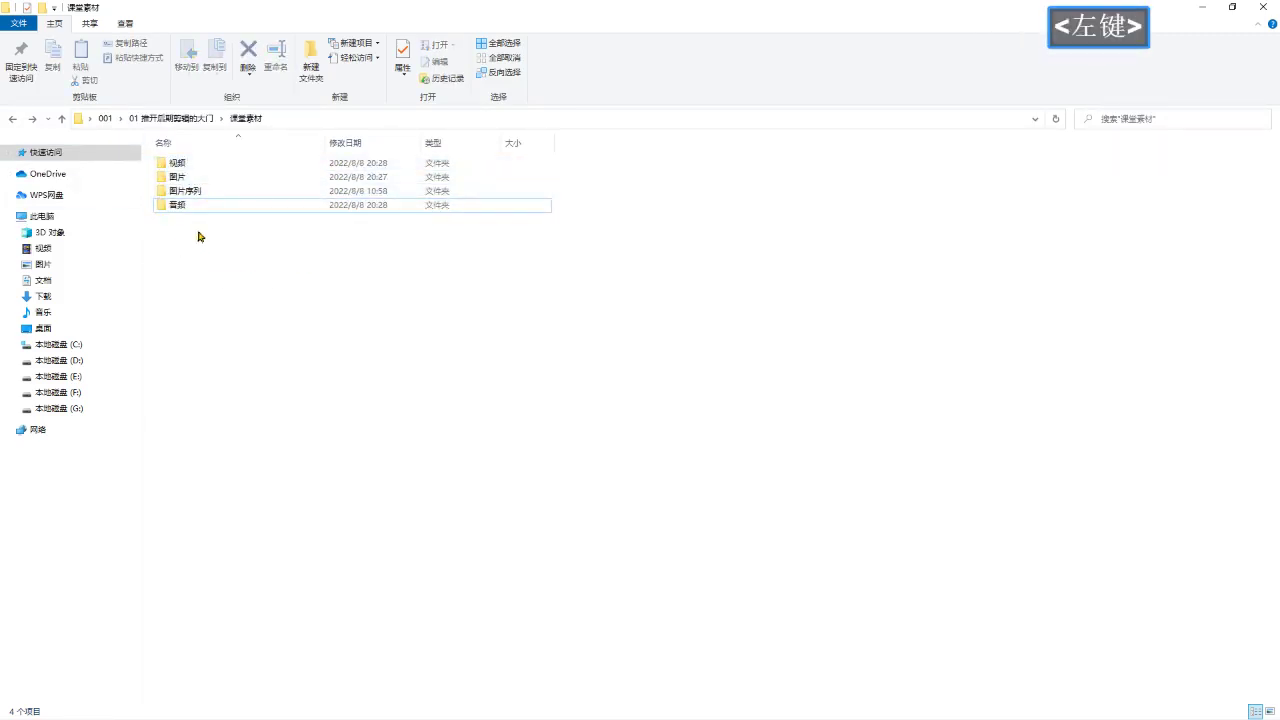
double_click(212, 191)
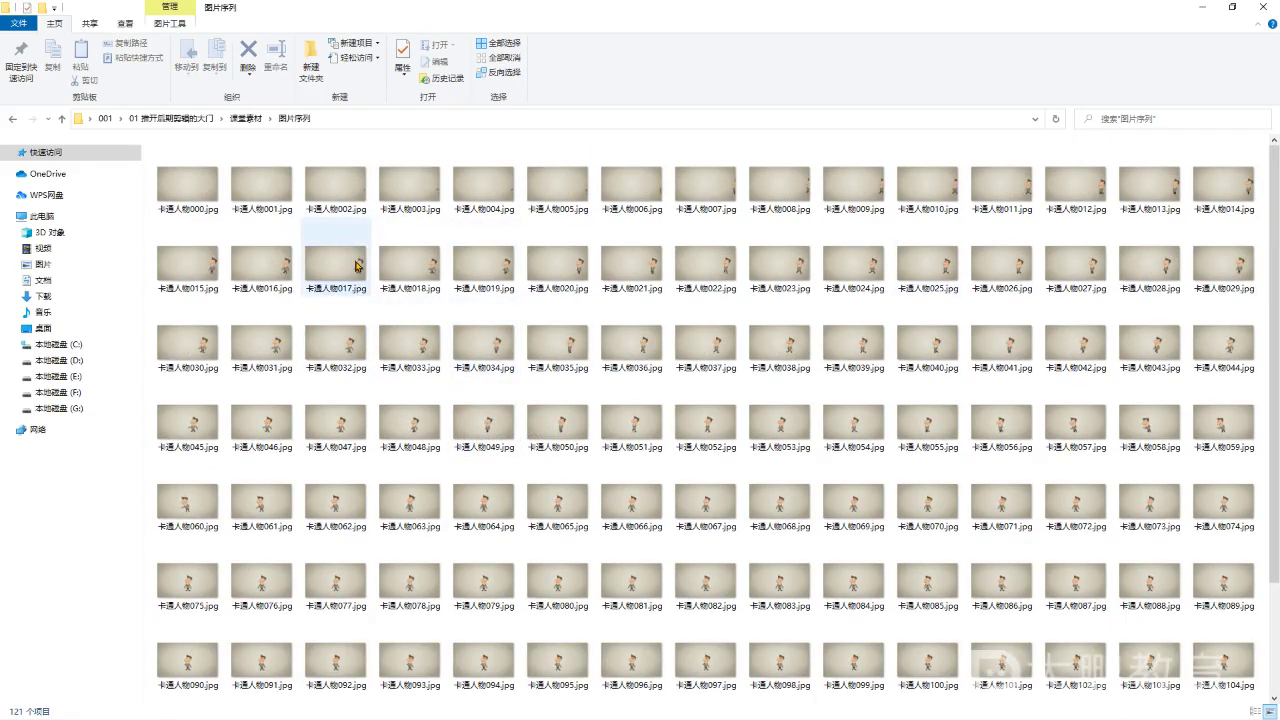
Examine the numbered 卡通人物 JPG files in the 图片序列 folder, starting from 卡通人物000.jpg.
click(200, 185)
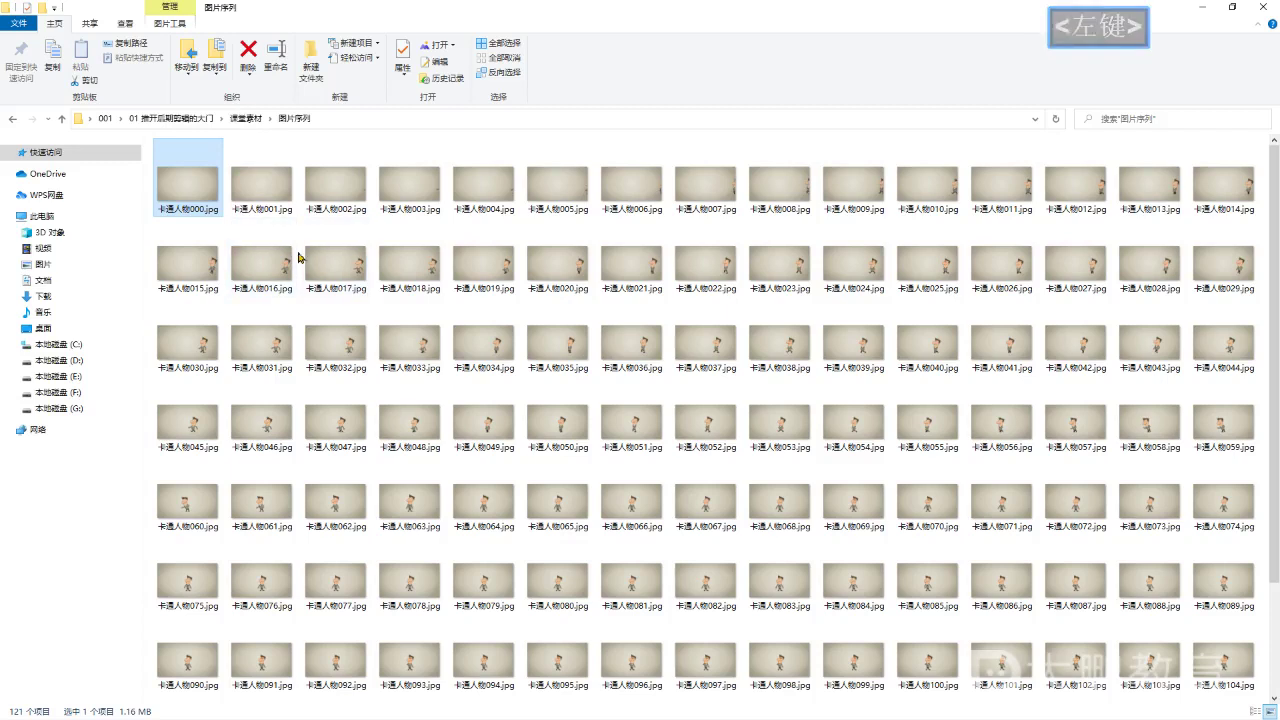
scroll(187, 198, up, 2)
click(264, 191)
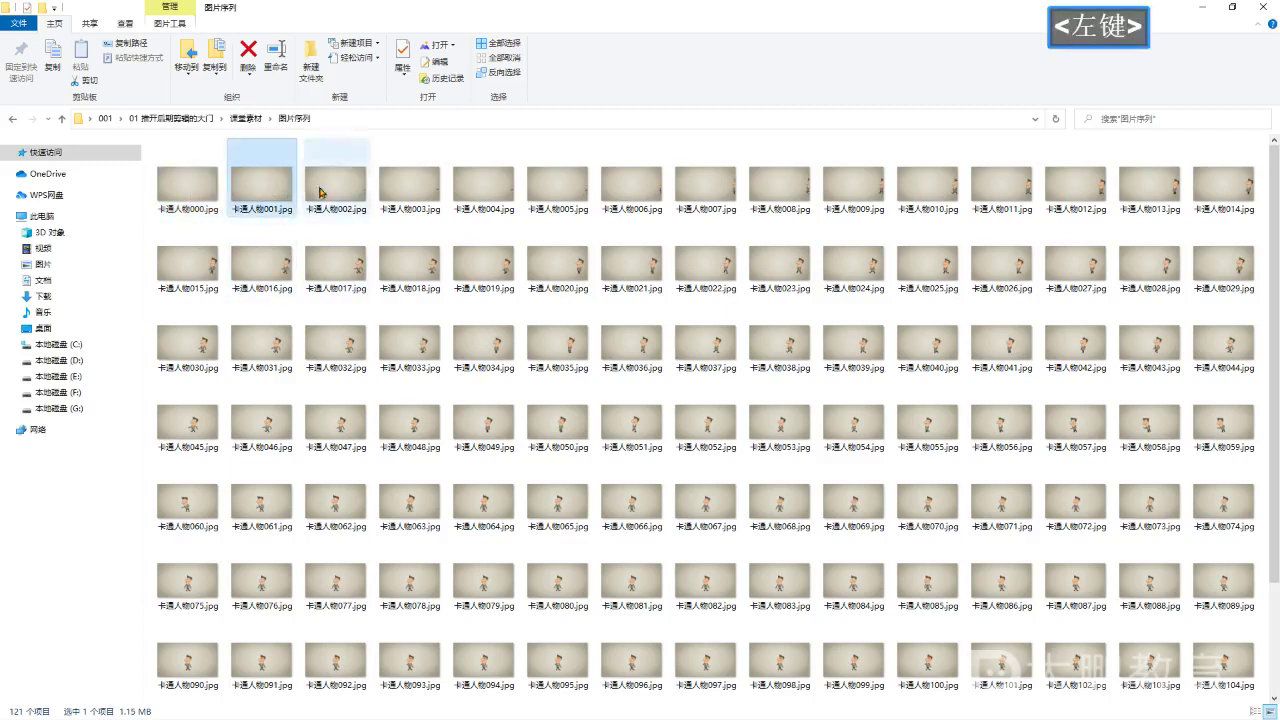
click(330, 194)
click(409, 197)
click(187, 185)
scroll(471, 345, down, 1)
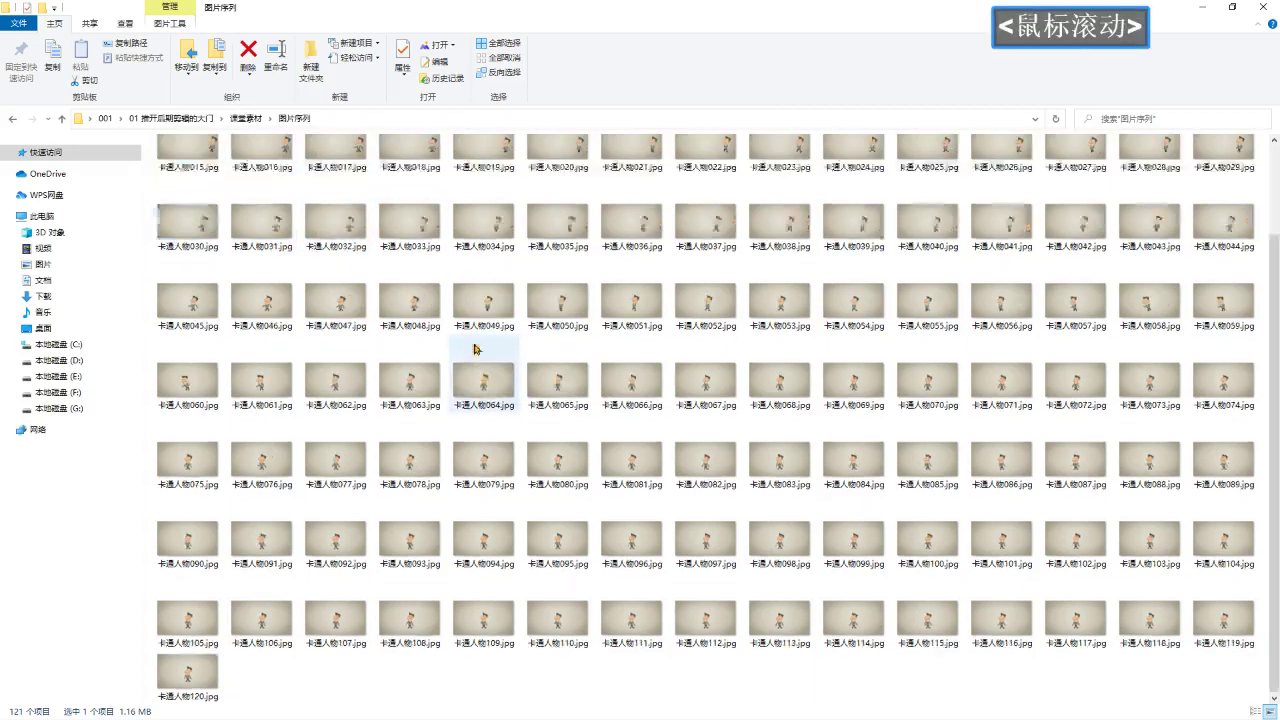
scroll(338, 420, up, 1)
drag(200, 190, 380, 255)
Leaf forward from 卡通人物000.jpg in the WPS image viewer, and reopen 卡通人物000.jpg from the thumbnail overview.
drag(474, 183, 585, 15)
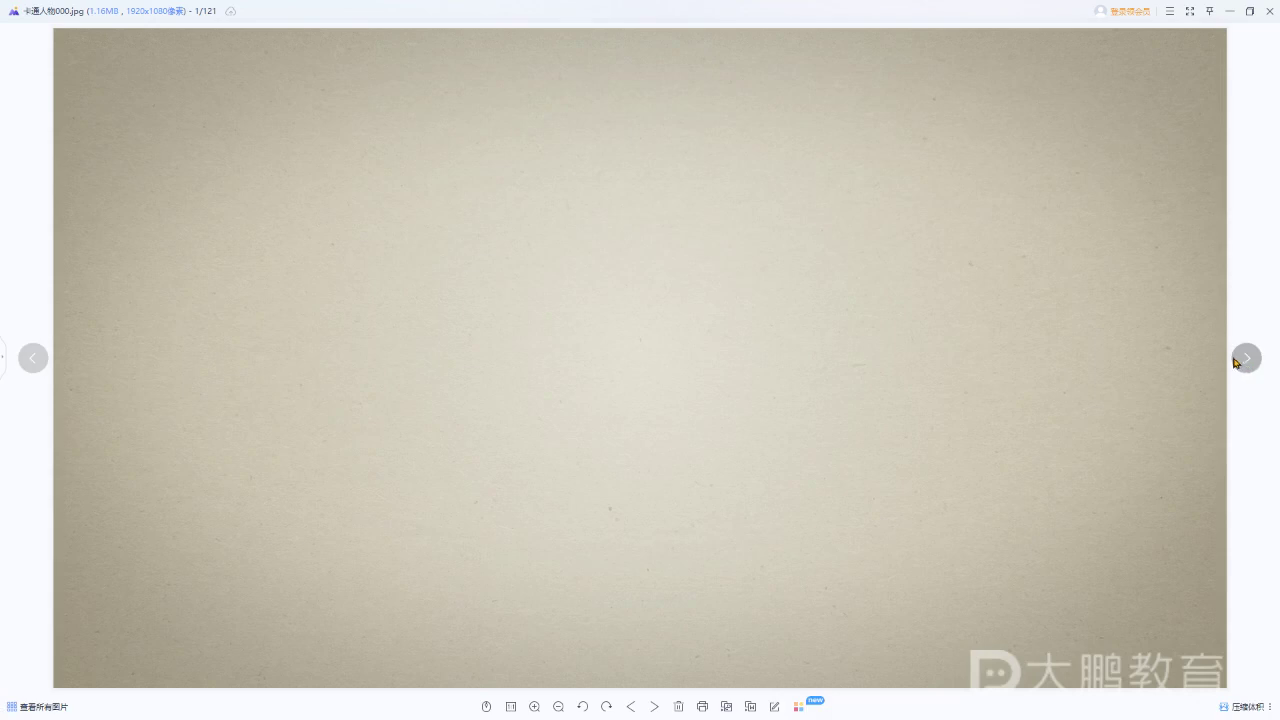
double_click(1234, 361)
click(1234, 362)
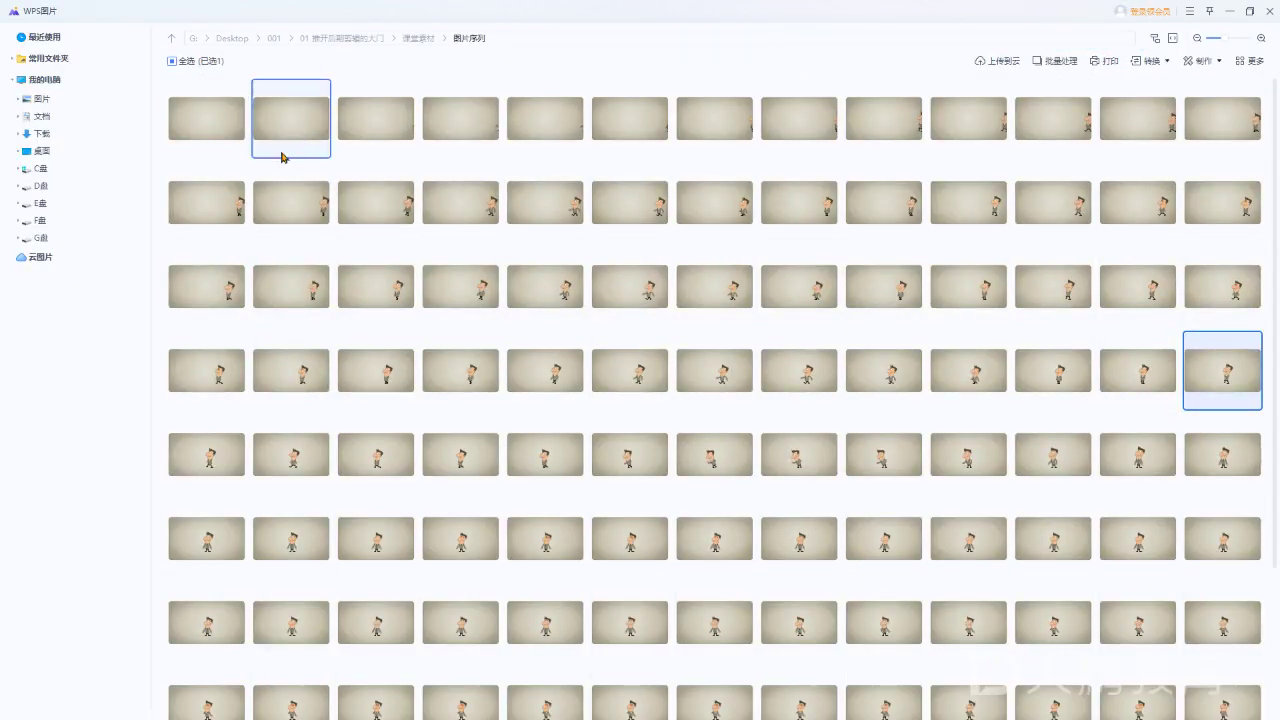
click(217, 126)
double_click(217, 126)
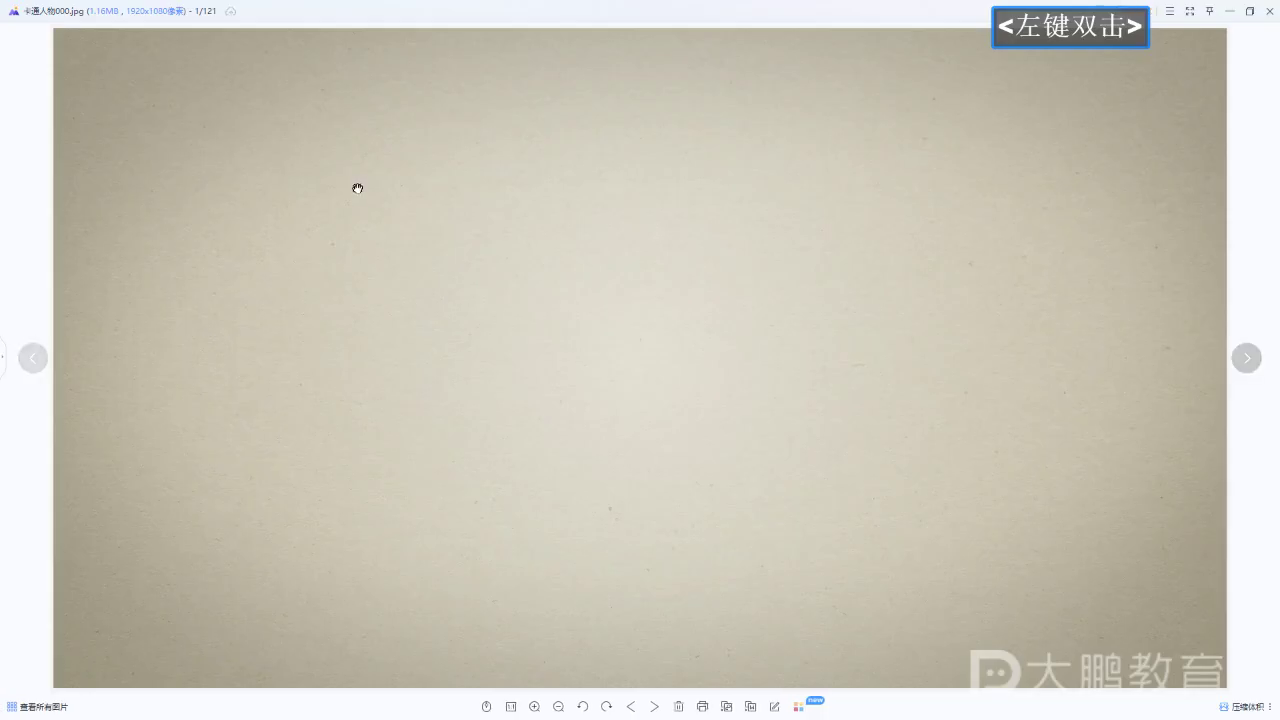
Leaf forward frame by frame from 卡通人物000.jpg through 卡通人物103.jpg to view the walking animation, and close the image viewer.
double_click(1245, 358)
click(1245, 358)
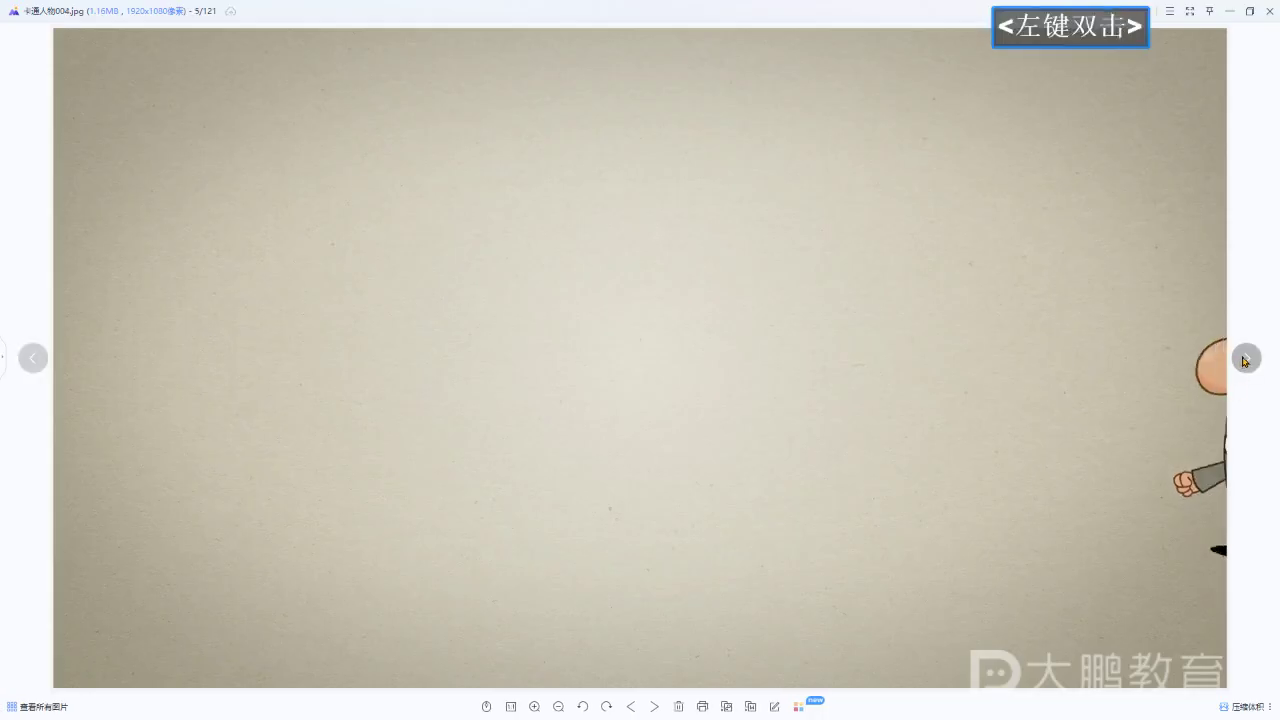
double_click(1245, 358)
click(1245, 358)
double_click(1245, 358)
click(1245, 358)
double_click(1245, 358)
click(1245, 358)
double_click(1245, 358)
click(1245, 358)
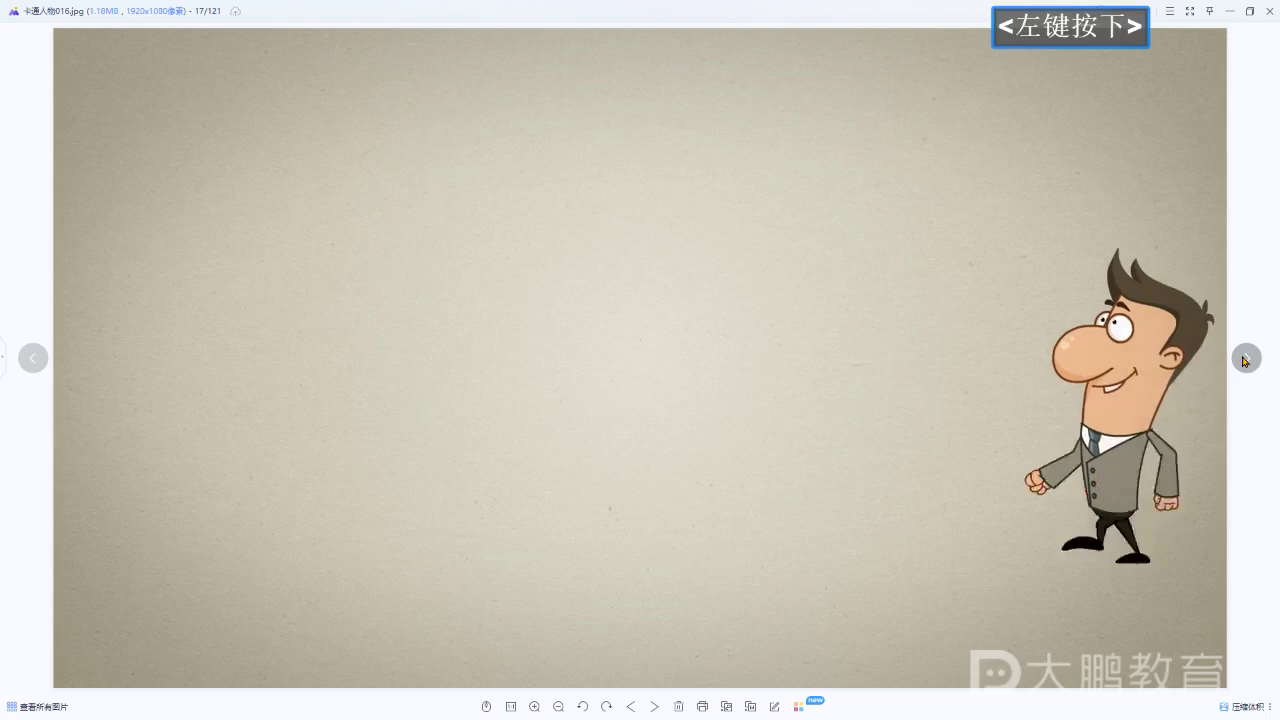
double_click(1245, 358)
click(1245, 358)
double_click(1245, 358)
click(1245, 358)
double_click(1245, 358)
click(1245, 358)
double_click(1245, 358)
click(1245, 358)
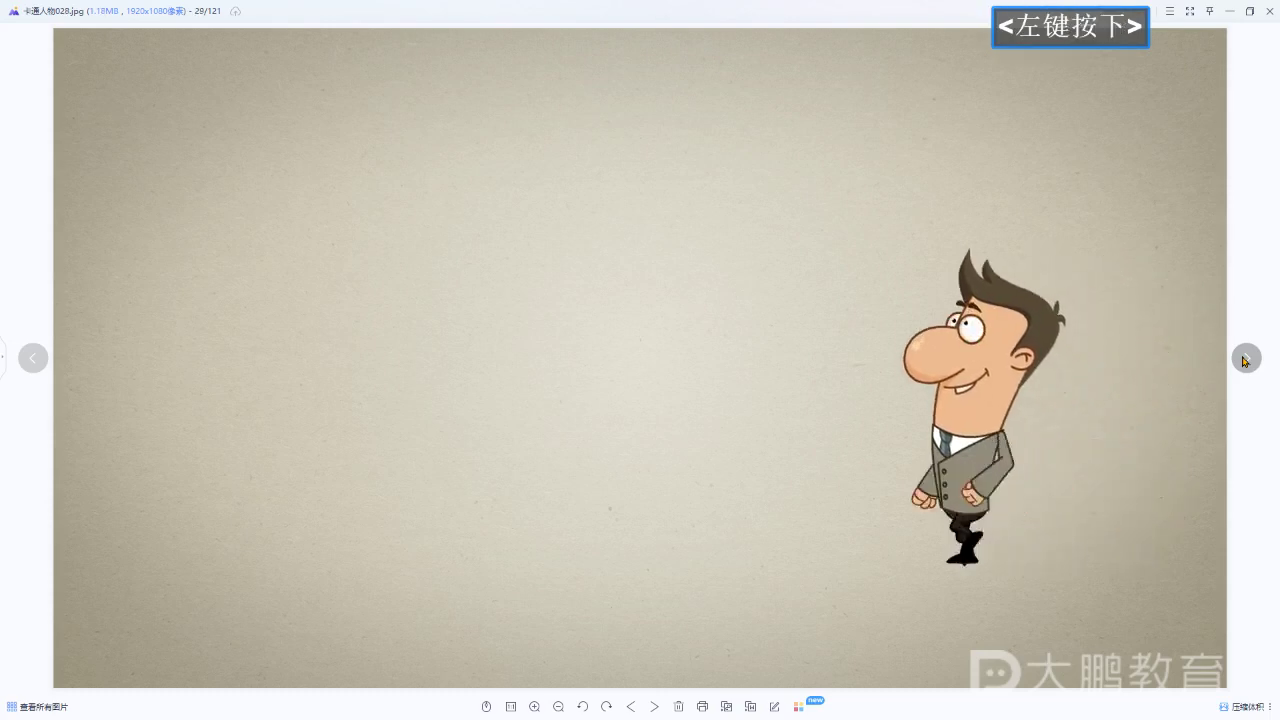
double_click(1245, 358)
click(1245, 358)
double_click(1245, 358)
click(1245, 358)
double_click(1245, 358)
click(1245, 358)
double_click(1245, 358)
click(1245, 358)
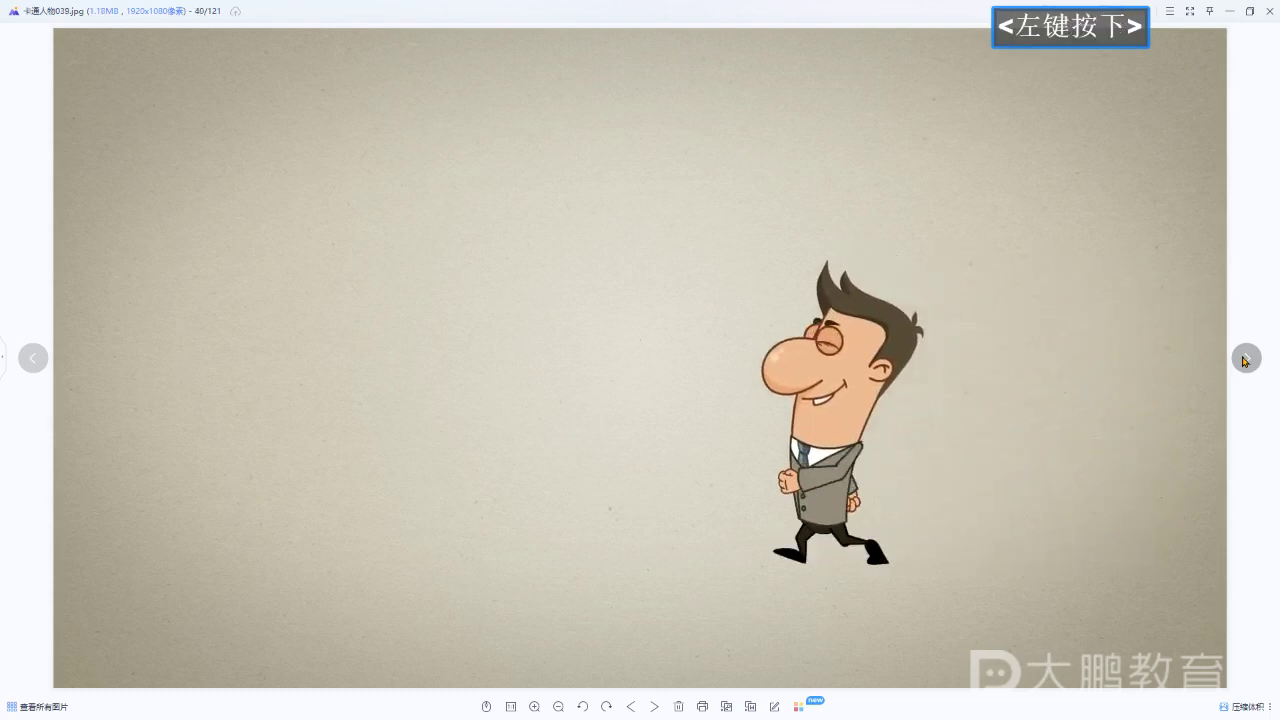
double_click(1245, 358)
click(1245, 358)
double_click(1245, 358)
click(1245, 358)
double_click(1245, 358)
click(1245, 358)
double_click(1245, 358)
click(1245, 358)
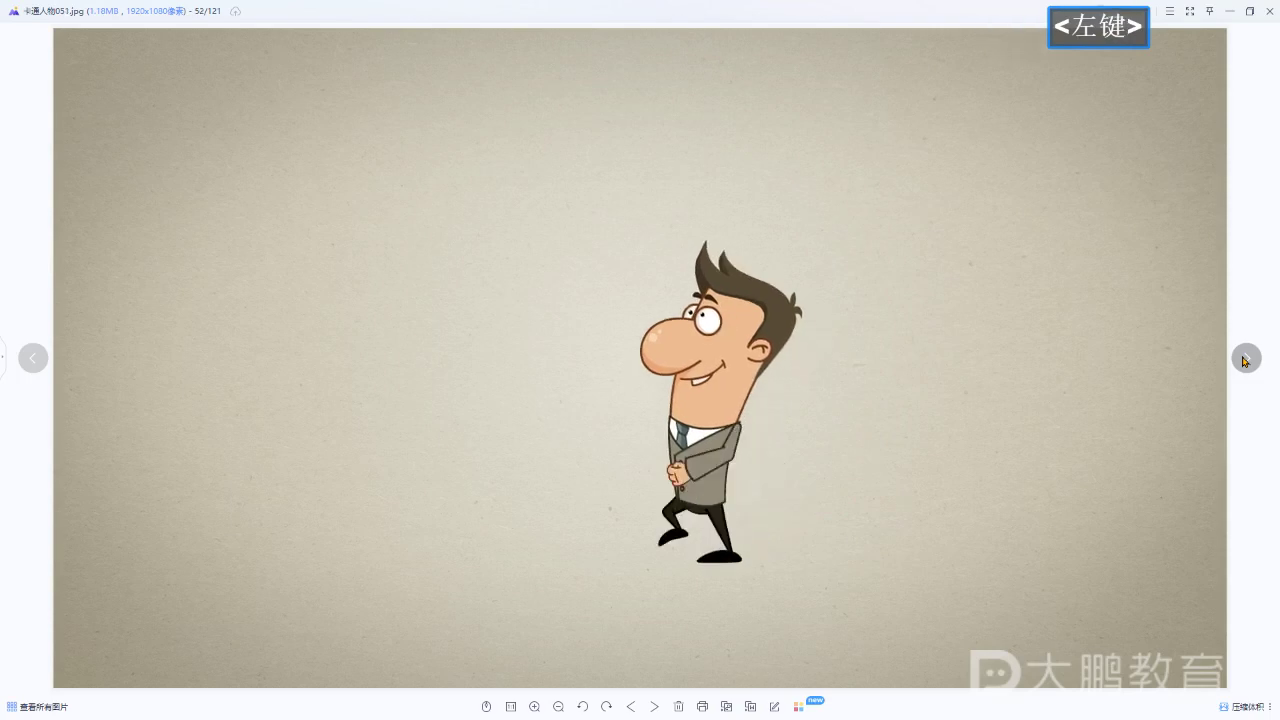
click(1245, 358)
double_click(1245, 358)
double_click(1245, 358)
click(1245, 358)
click(1245, 358)
double_click(1245, 358)
double_click(1245, 358)
click(1245, 358)
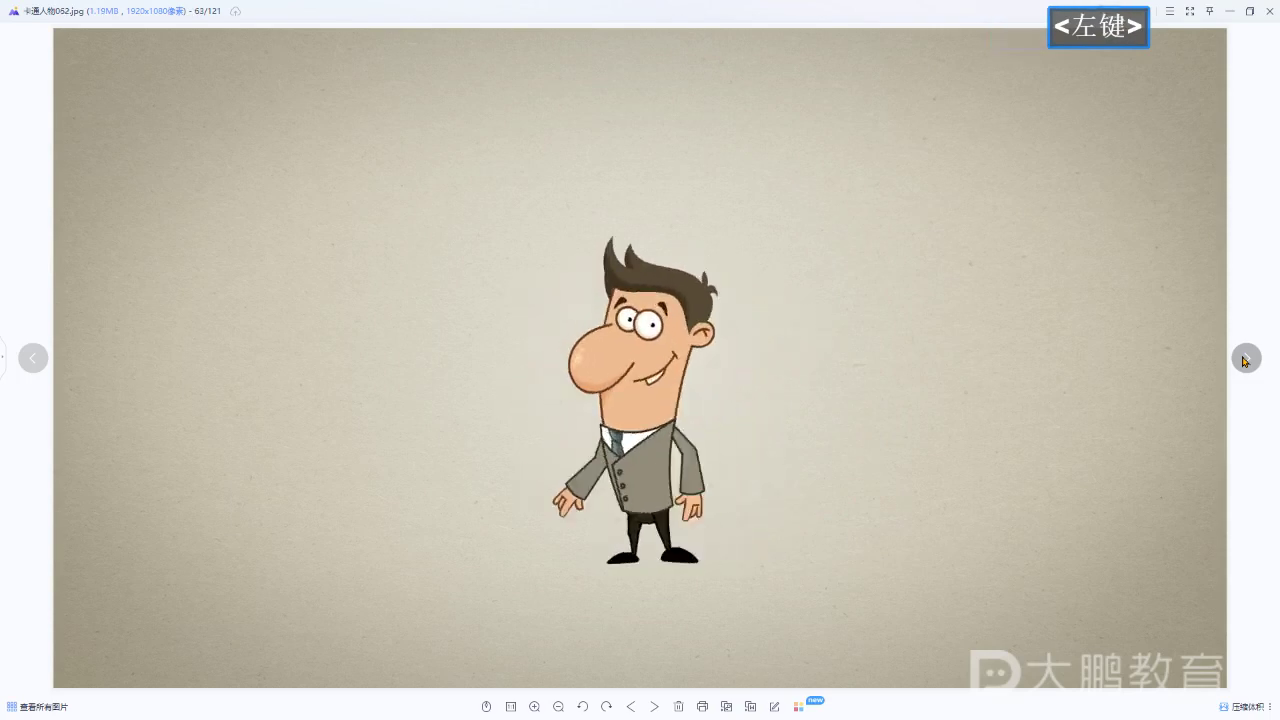
double_click(1245, 358)
click(1245, 358)
double_click(1245, 358)
double_click(1245, 358)
click(1245, 358)
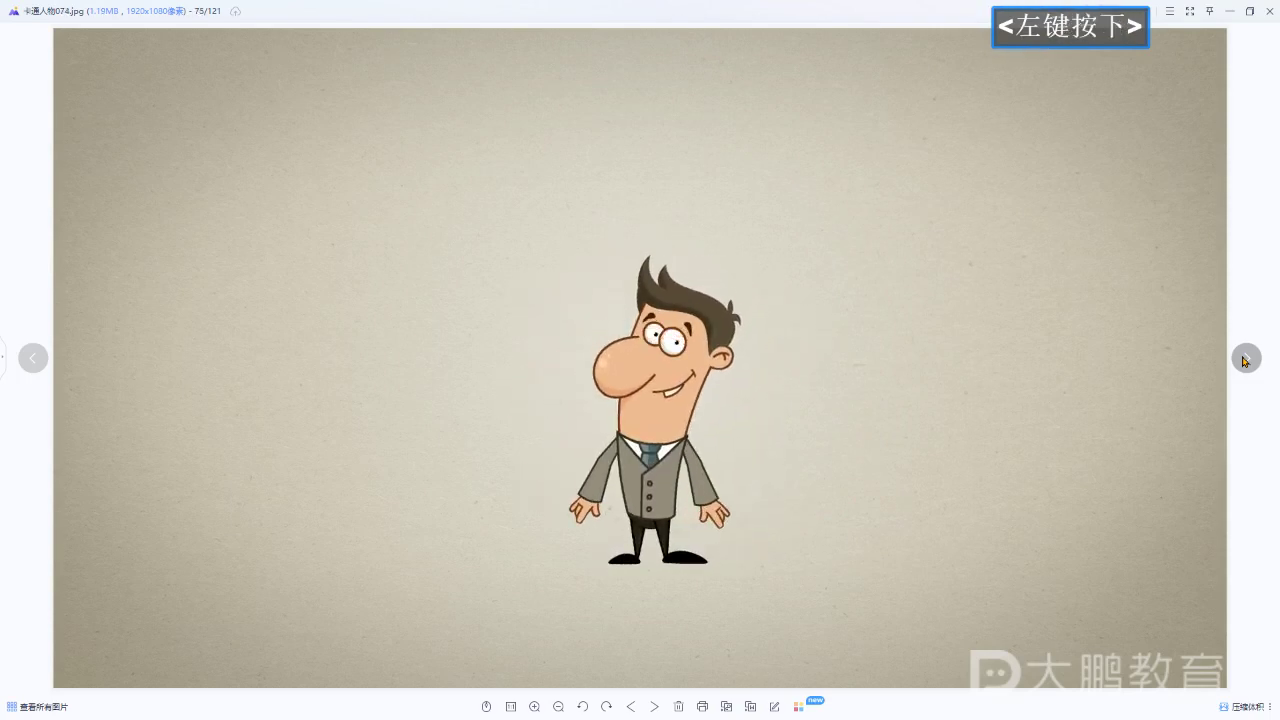
double_click(1245, 358)
click(1245, 358)
double_click(1245, 358)
double_click(1245, 358)
click(1245, 358)
double_click(1245, 358)
click(1245, 358)
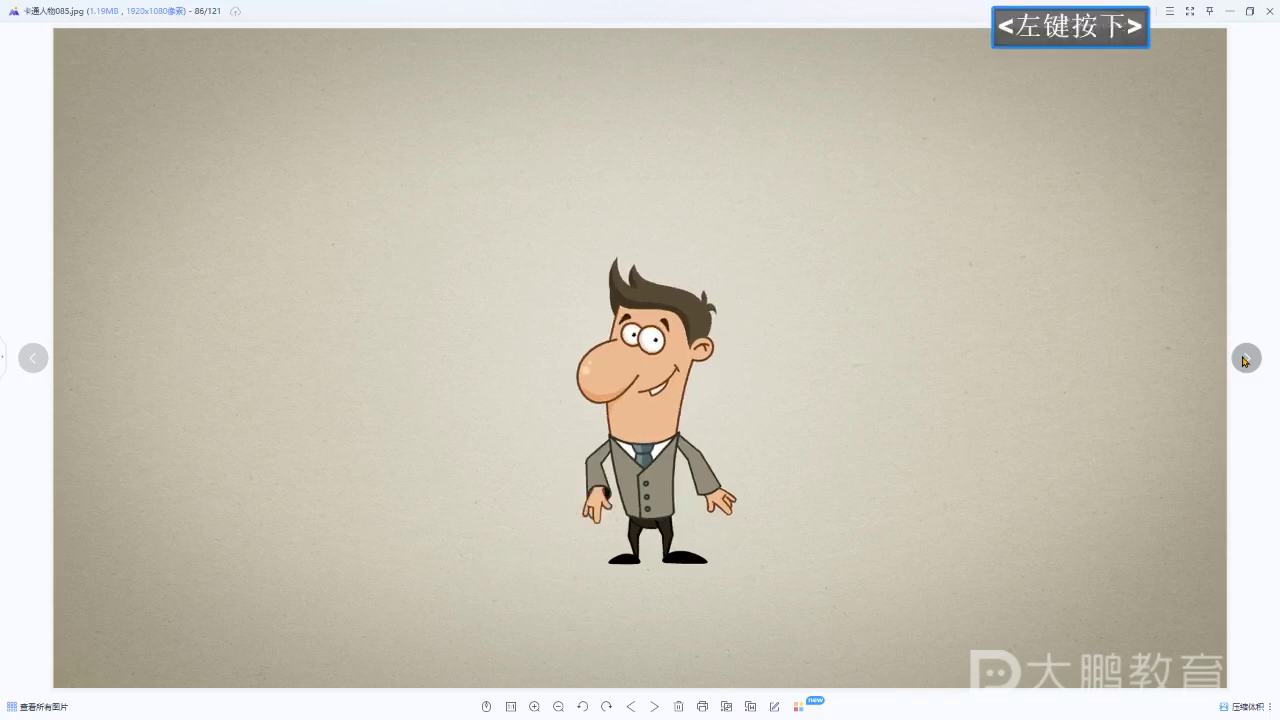
double_click(1245, 358)
click(1245, 358)
double_click(1245, 358)
click(1245, 358)
double_click(1245, 358)
double_click(1245, 358)
click(1245, 358)
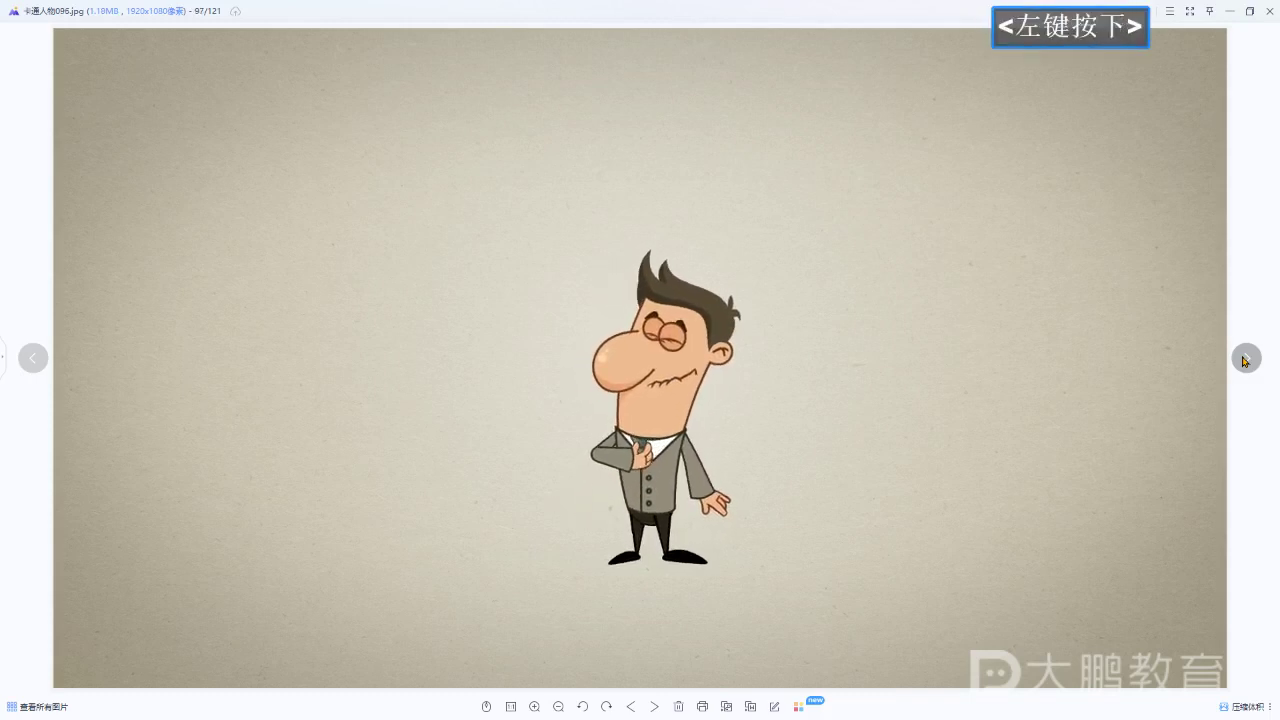
double_click(1245, 358)
click(1245, 358)
double_click(1245, 358)
click(1245, 358)
click(1245, 358)
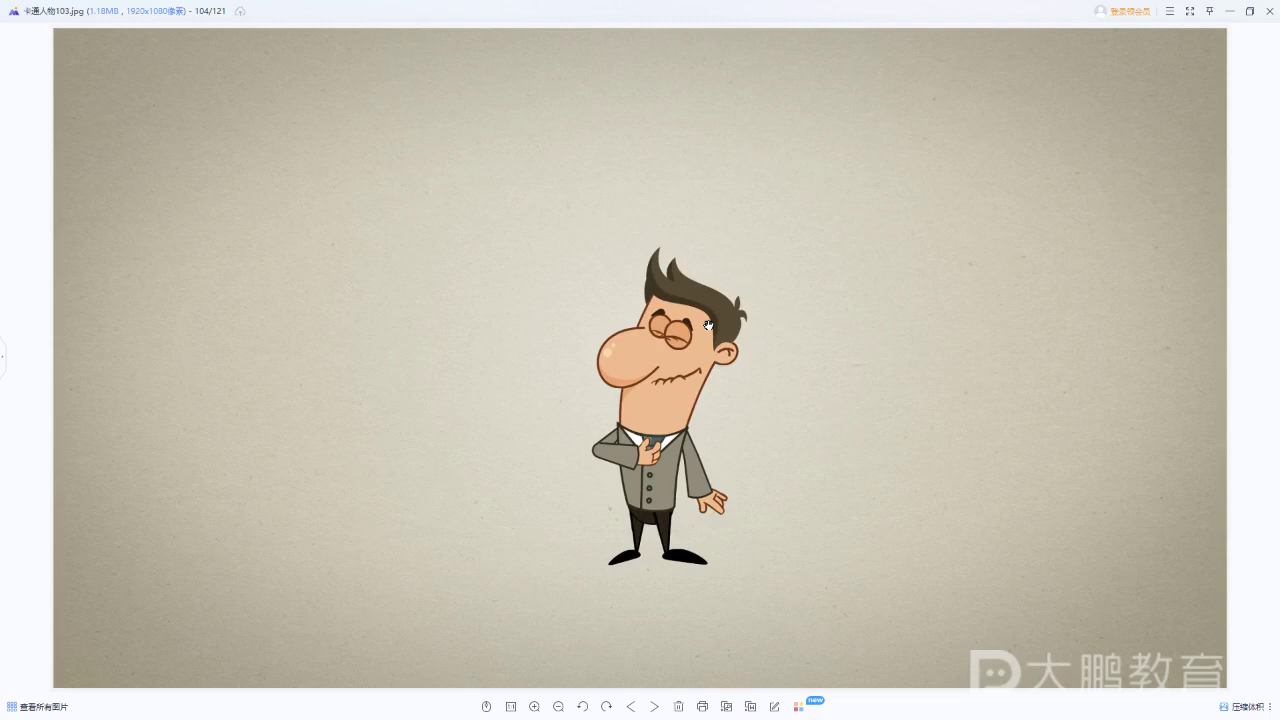
click(1266, 12)
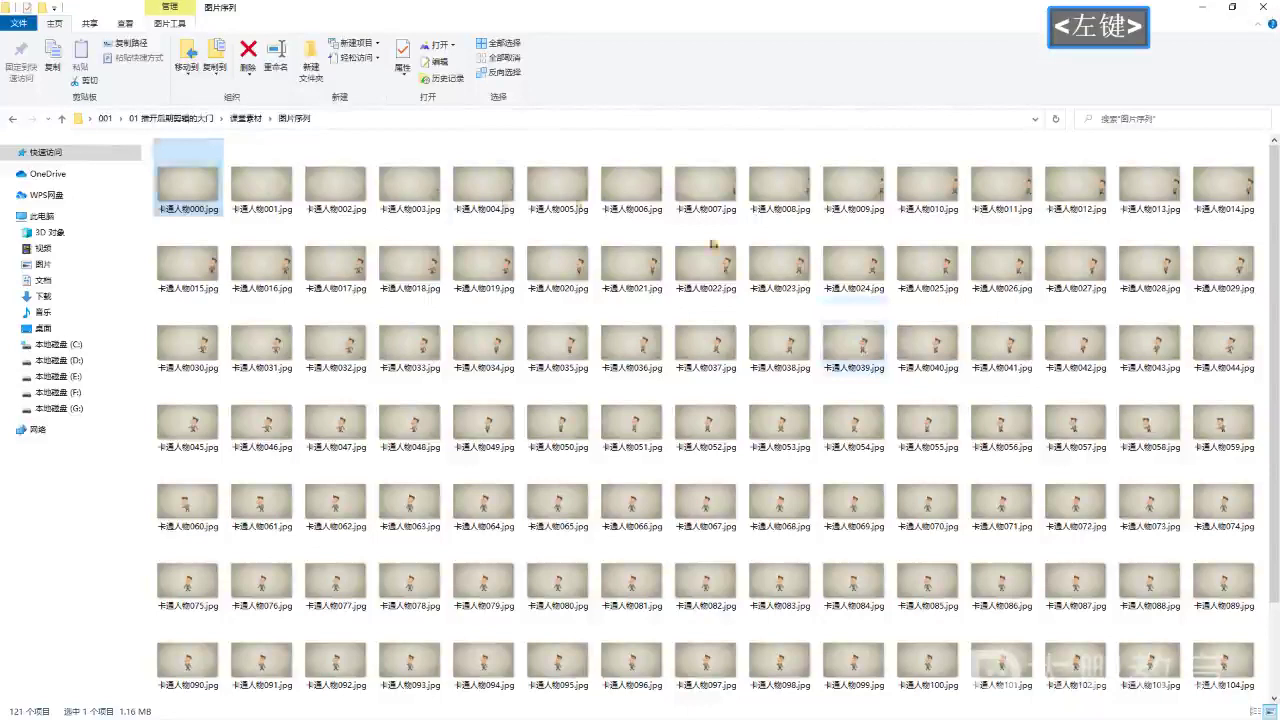
Look over the thumbnails of the 图片序列 folder and go back to the parent 课堂素材 folder.
scroll(337, 251, up, 2)
scroll(530, 318, down, 1)
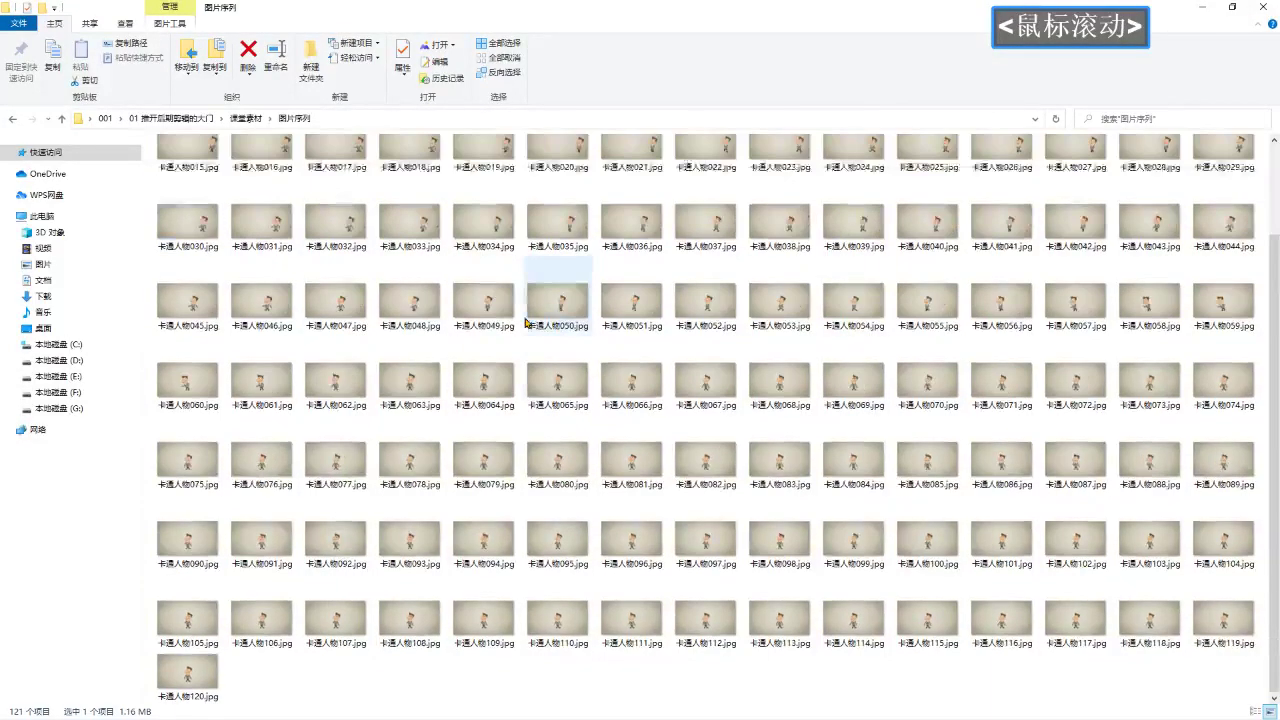
scroll(551, 352, up, 1)
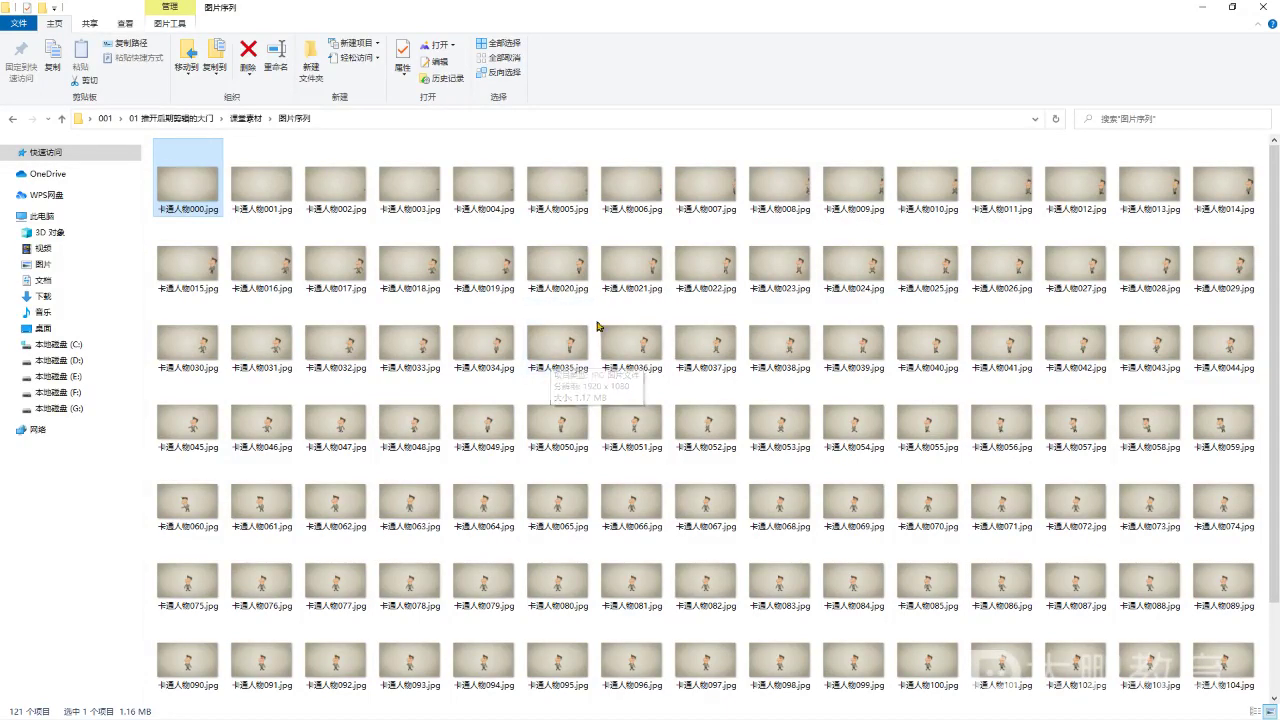
scroll(450, 275, up, 1)
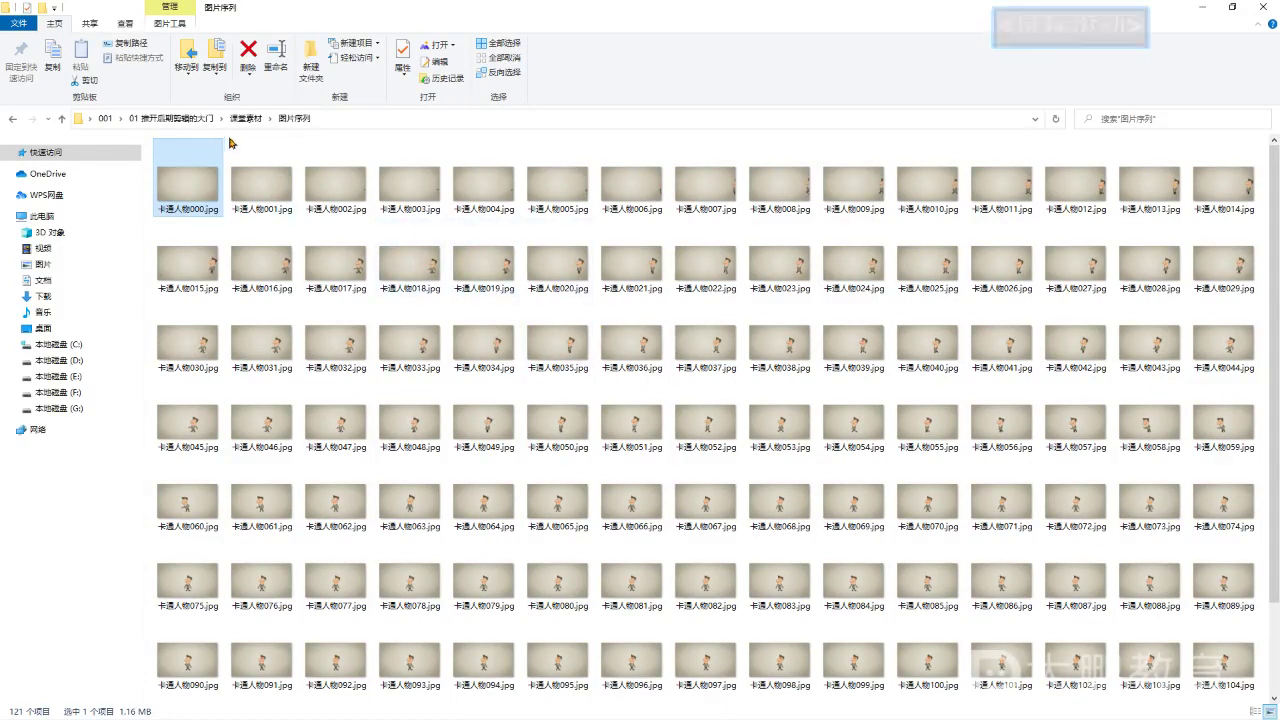
click(245, 120)
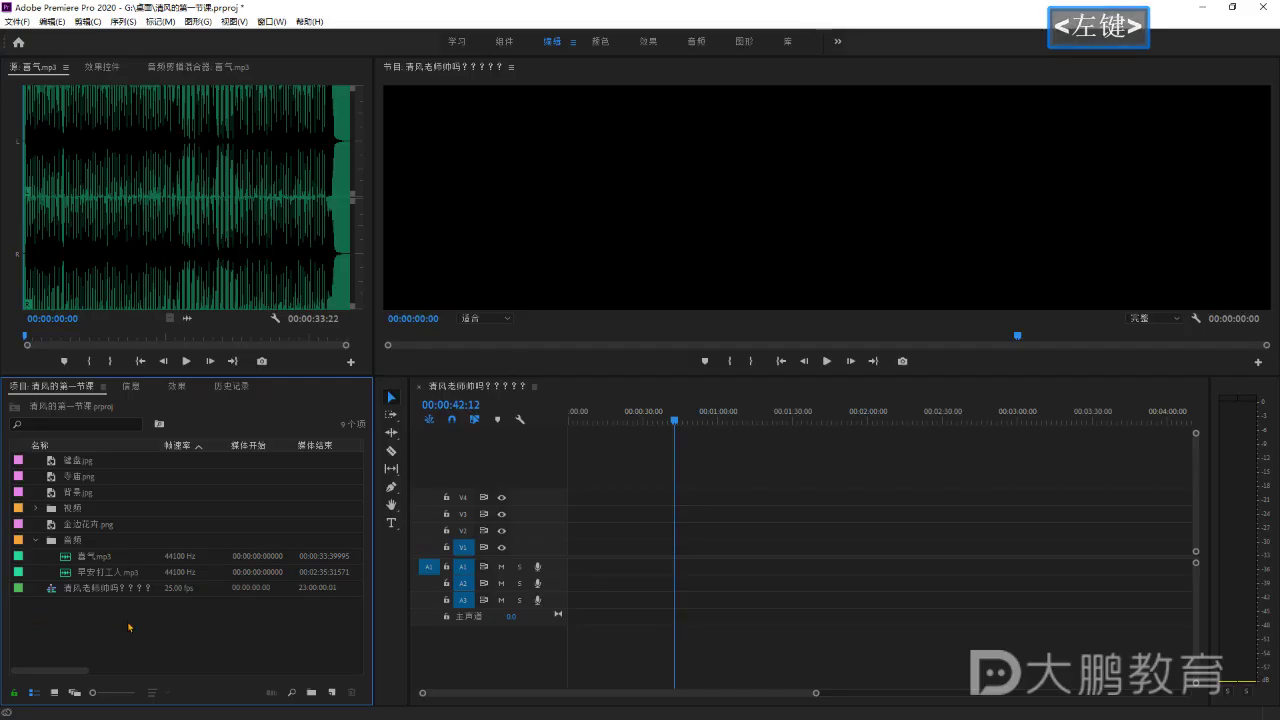
Switch to Premiere Pro, start a media import, browse to 课堂素材 > 图片序列 and select 卡通人物000.jpg.
double_click(128, 627)
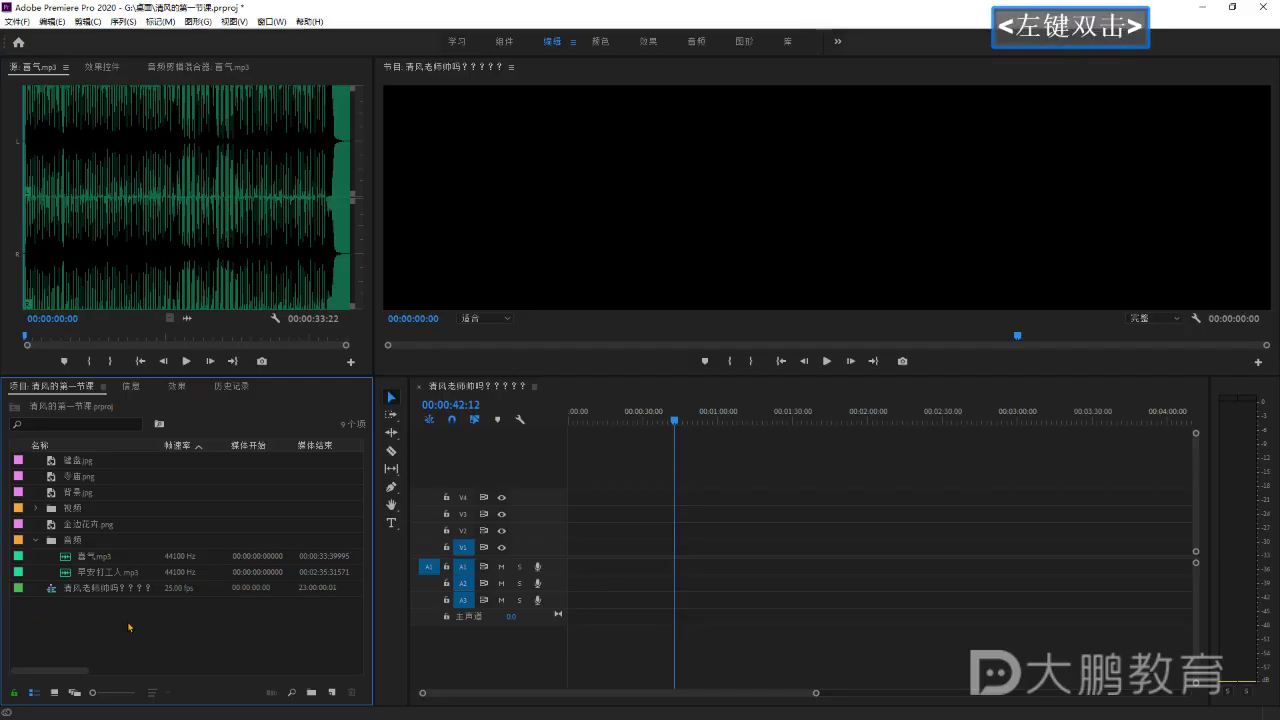
drag(605, 150, 621, 151)
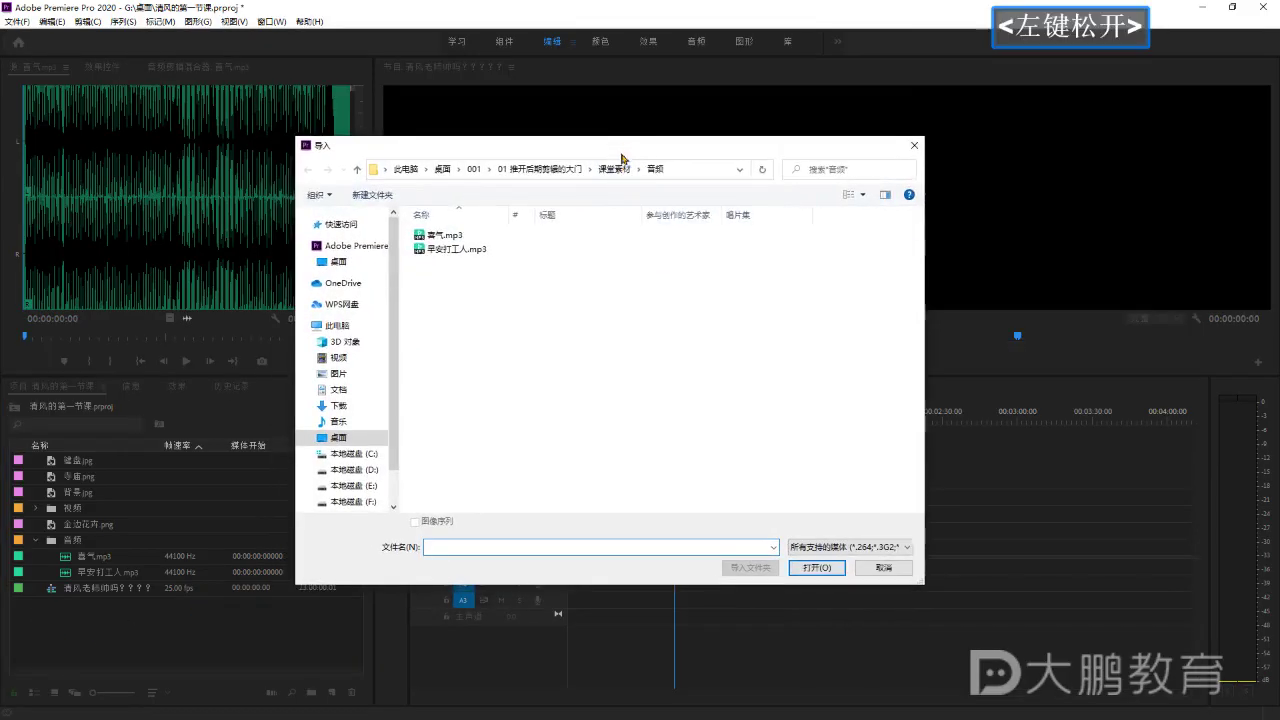
click(455, 241)
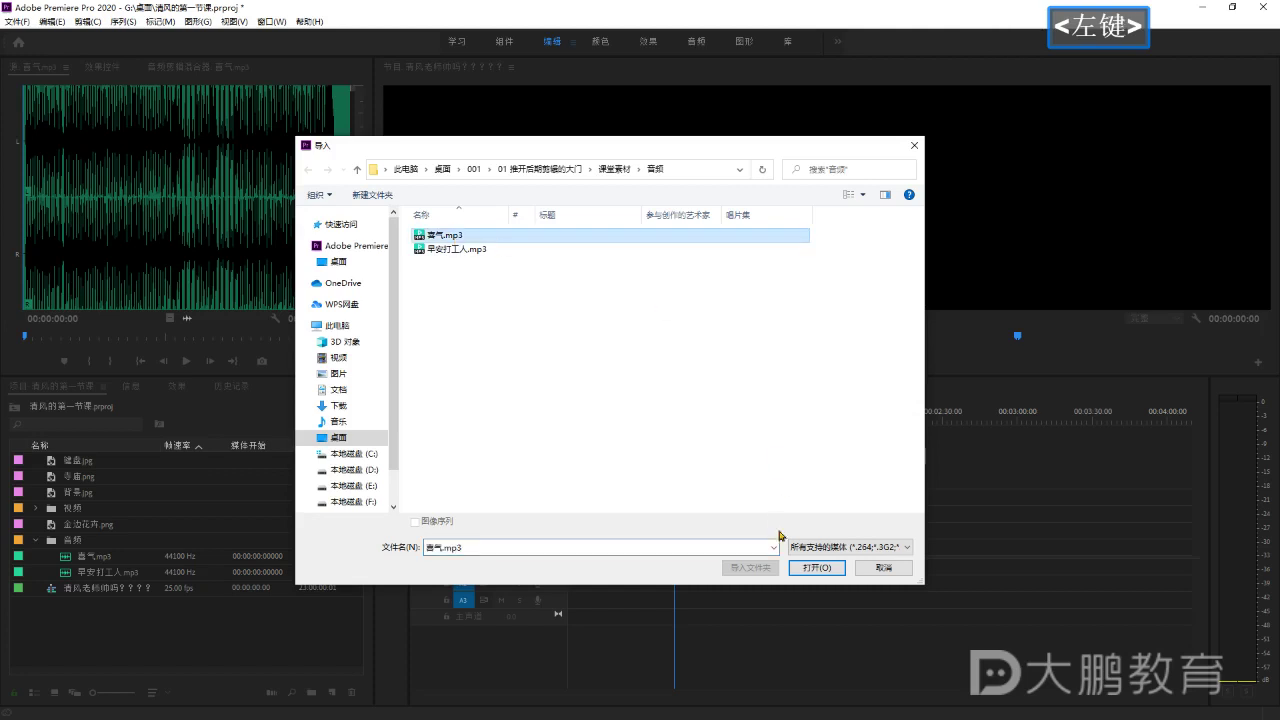
click(612, 169)
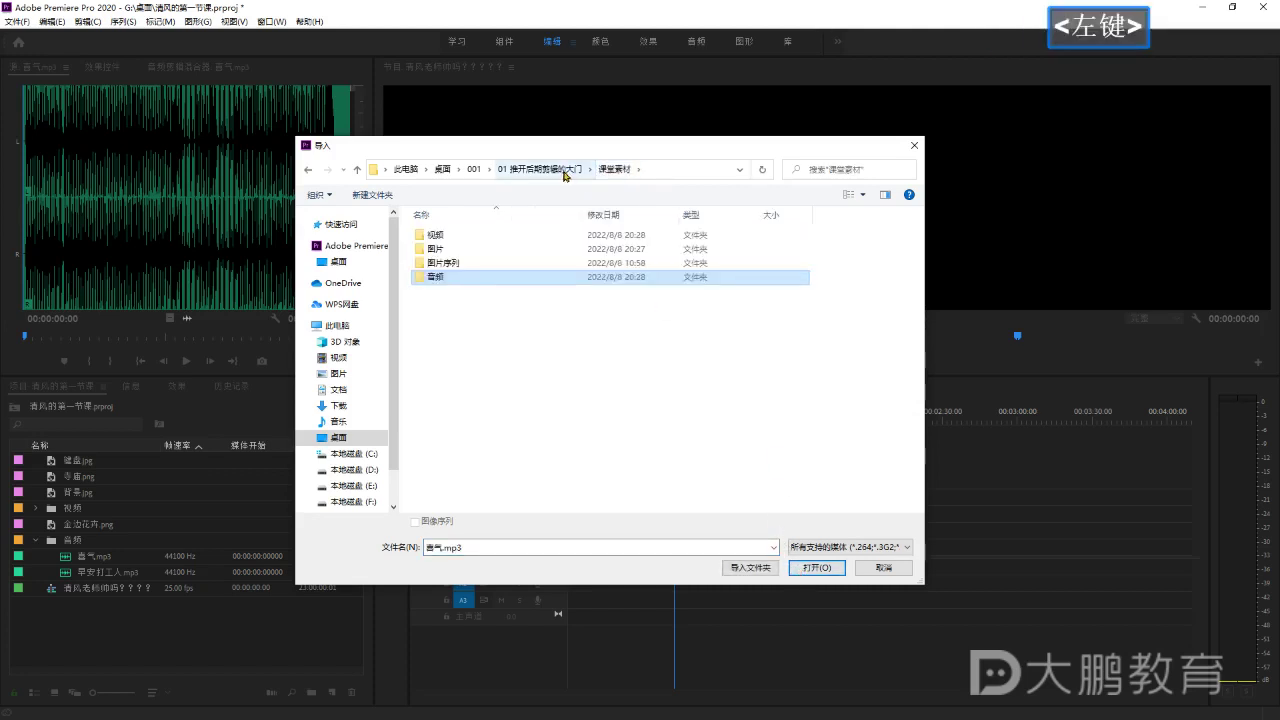
click(505, 264)
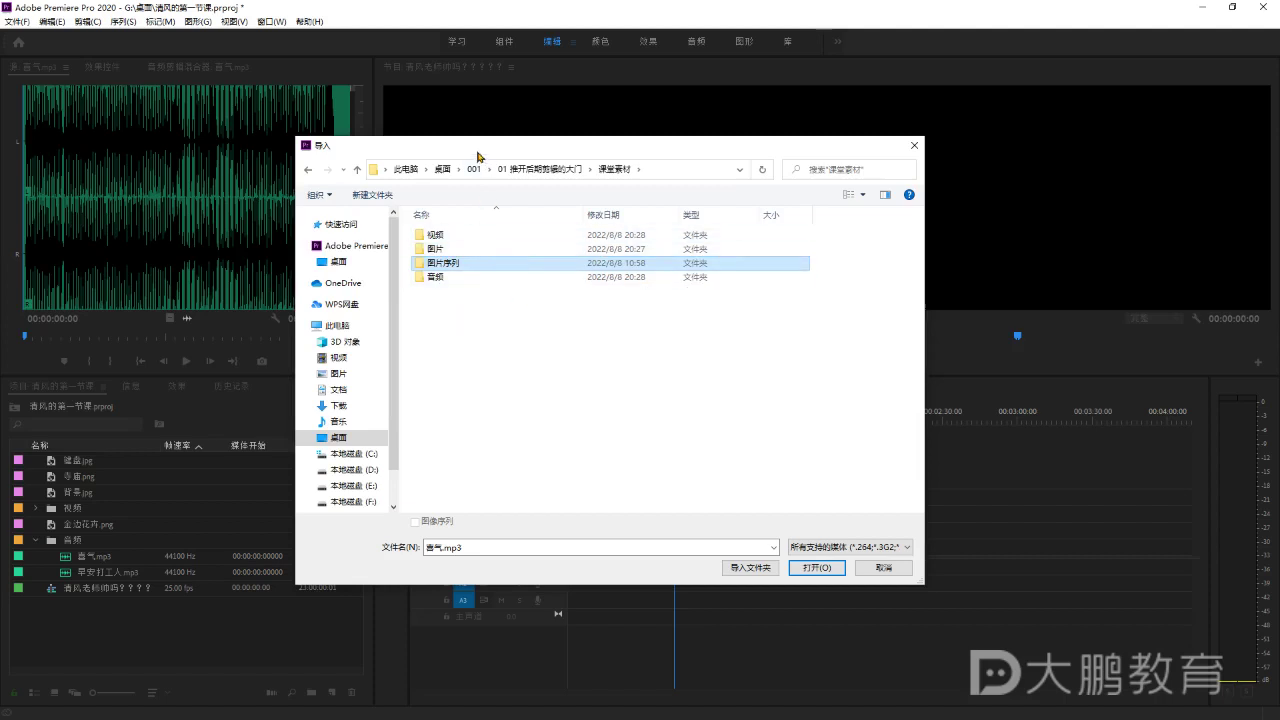
drag(477, 152, 482, 151)
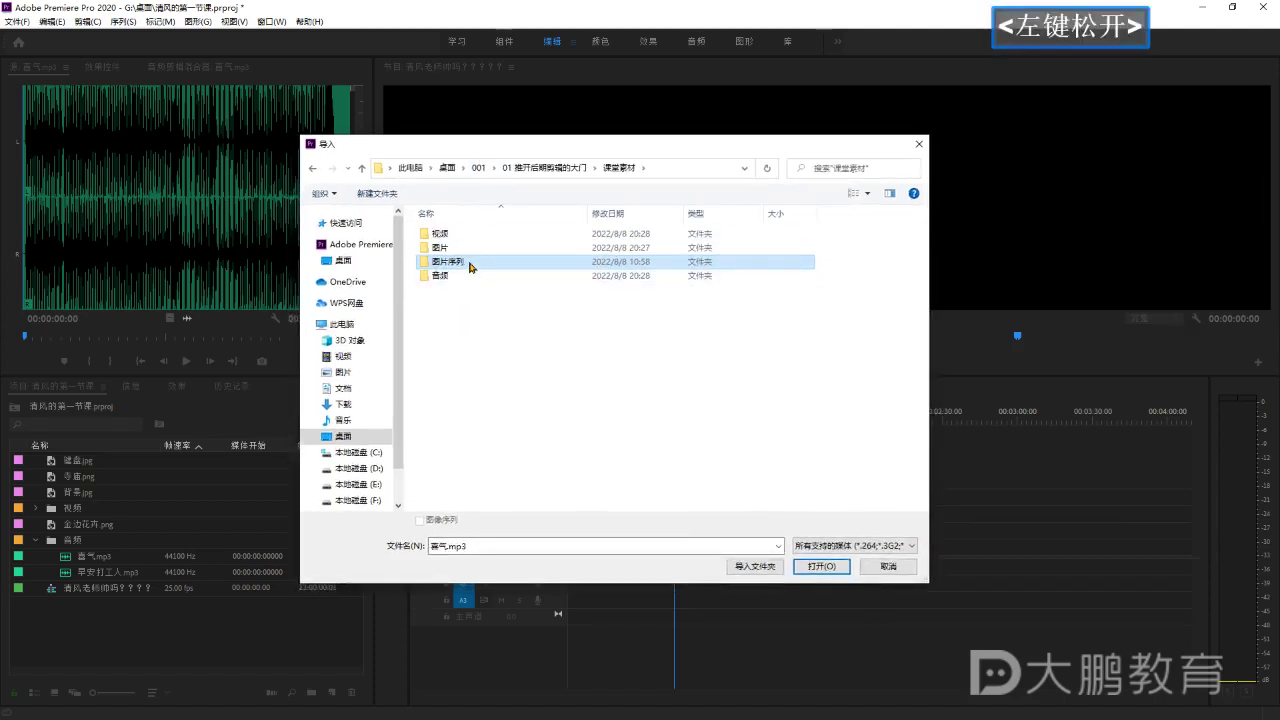
double_click(471, 267)
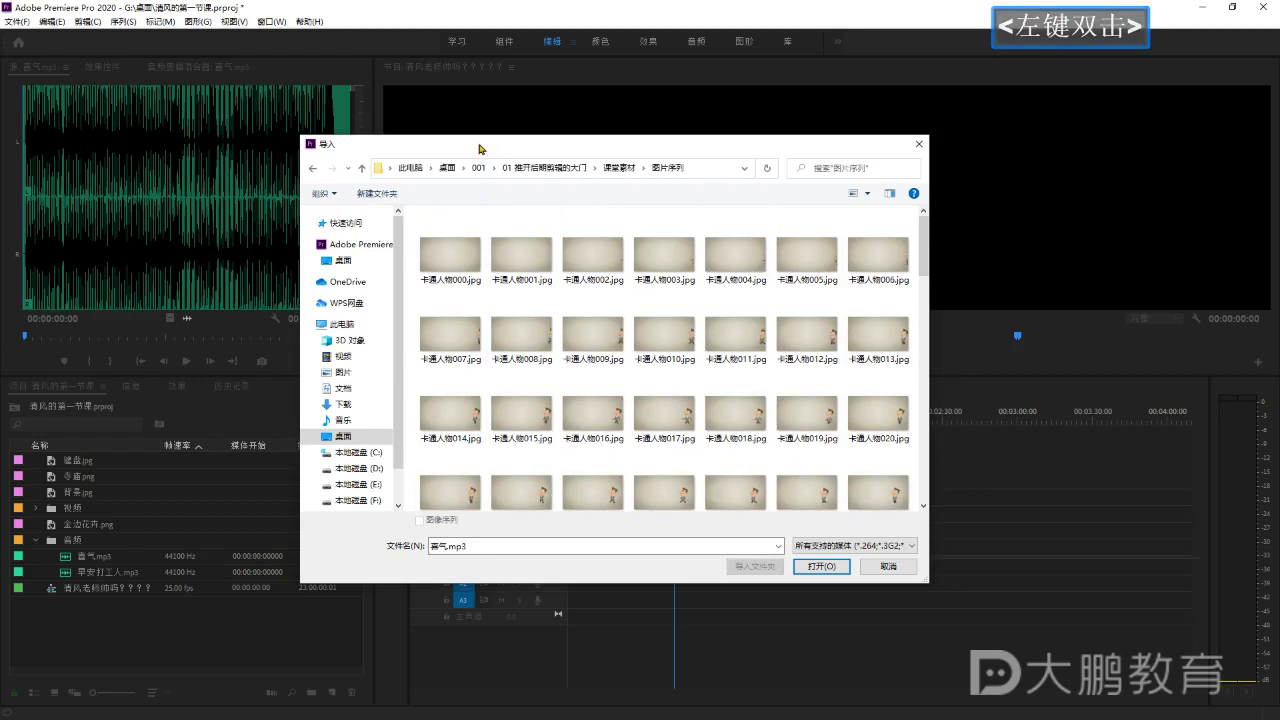
drag(479, 145, 494, 143)
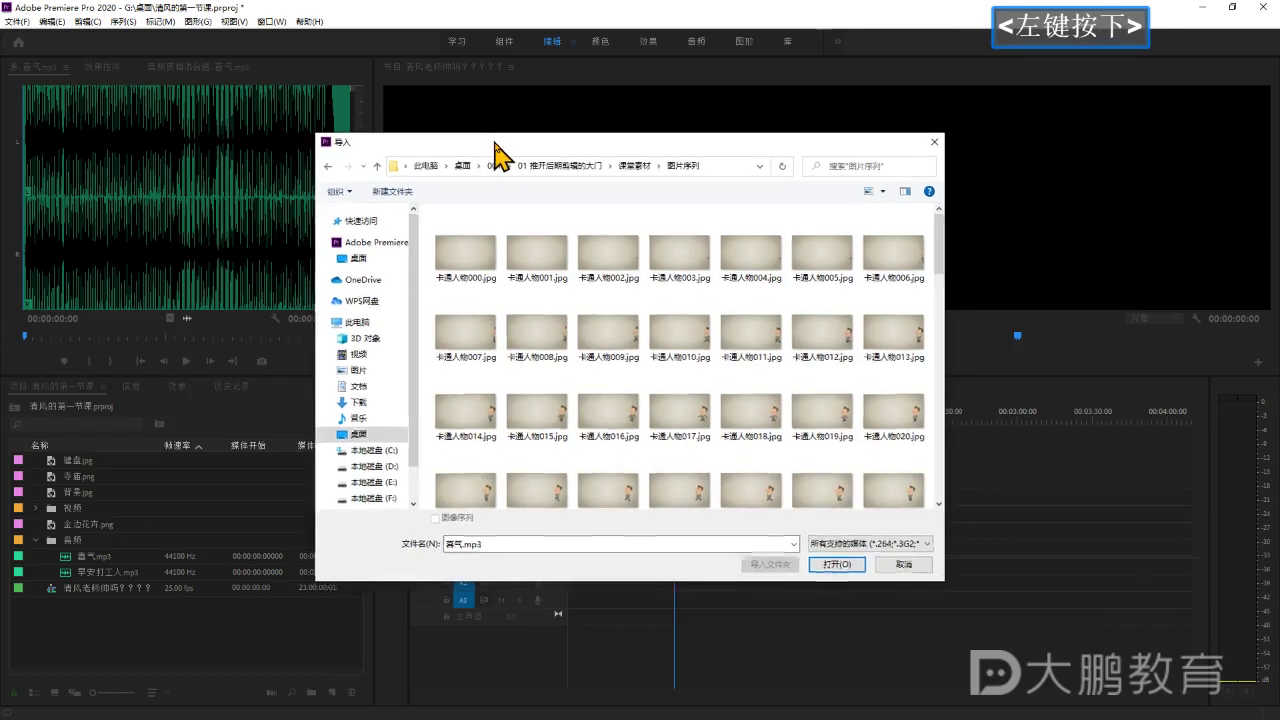
click(477, 252)
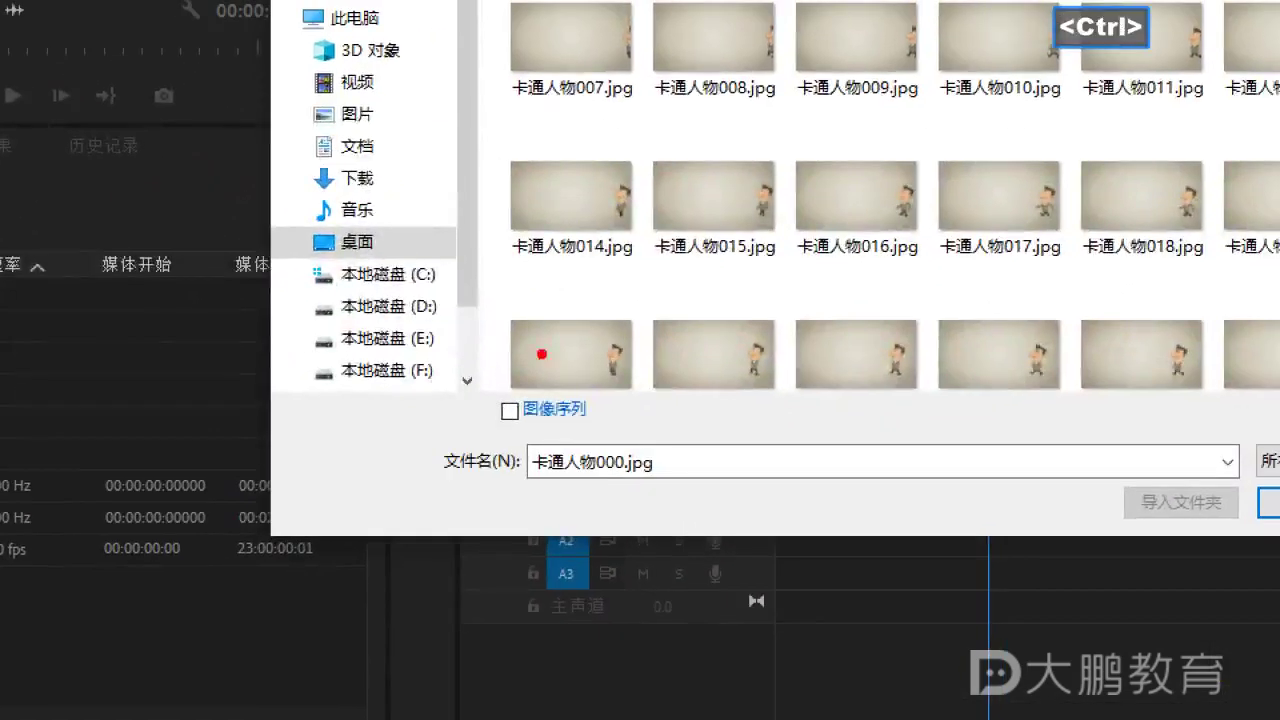
drag(466, 362, 652, 432)
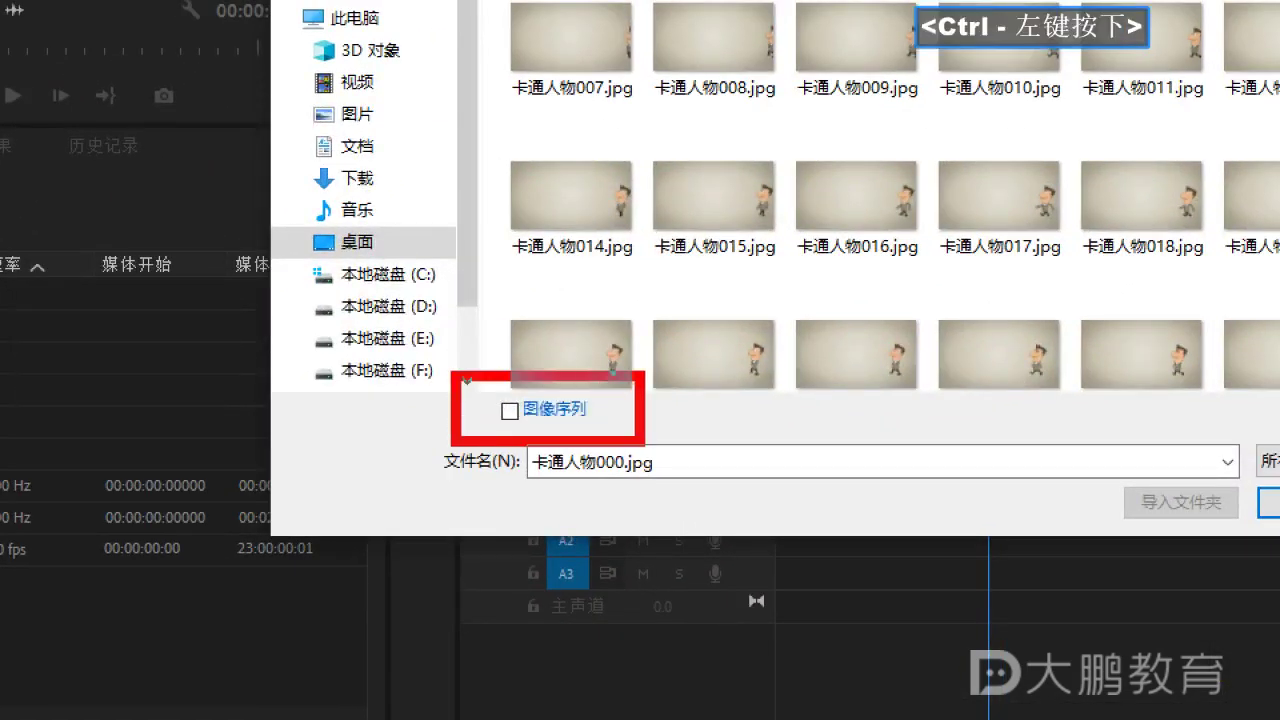
mouse_move(466, 379)
mouse_down()
mouse_move(597, 435)
mouse_move(535, 434)
mouse_up()
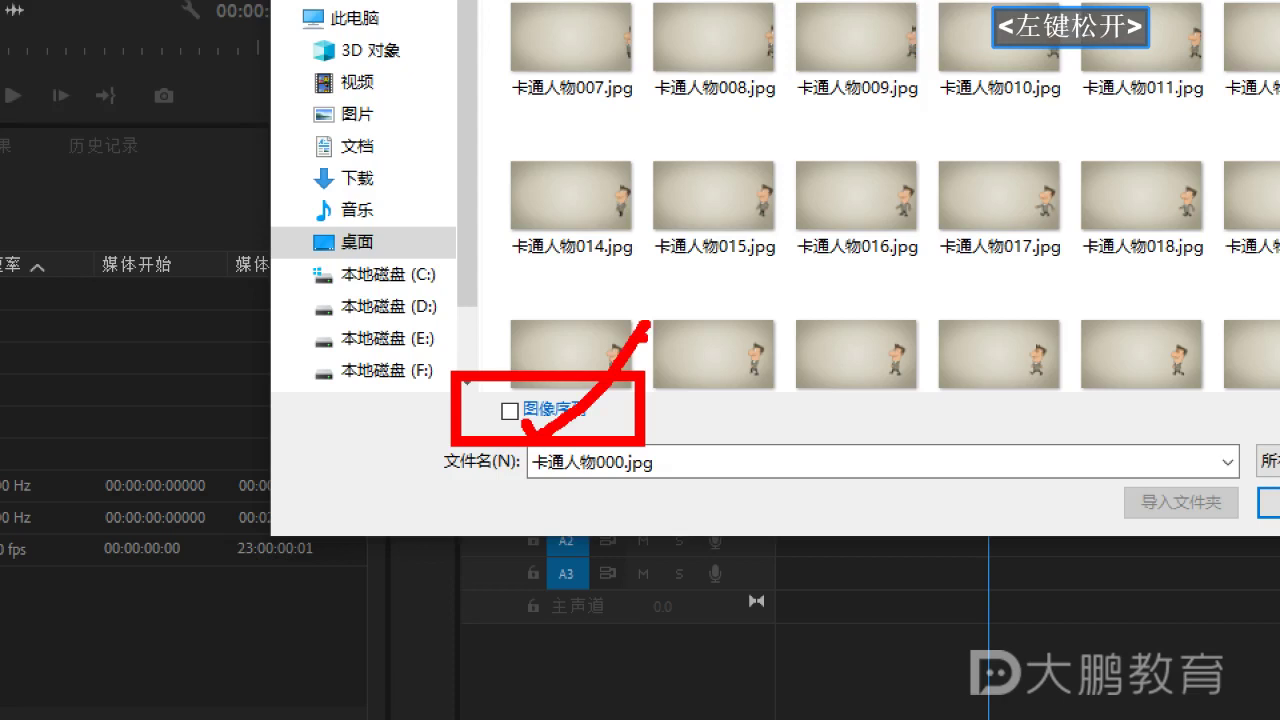
key(ctrl+z)
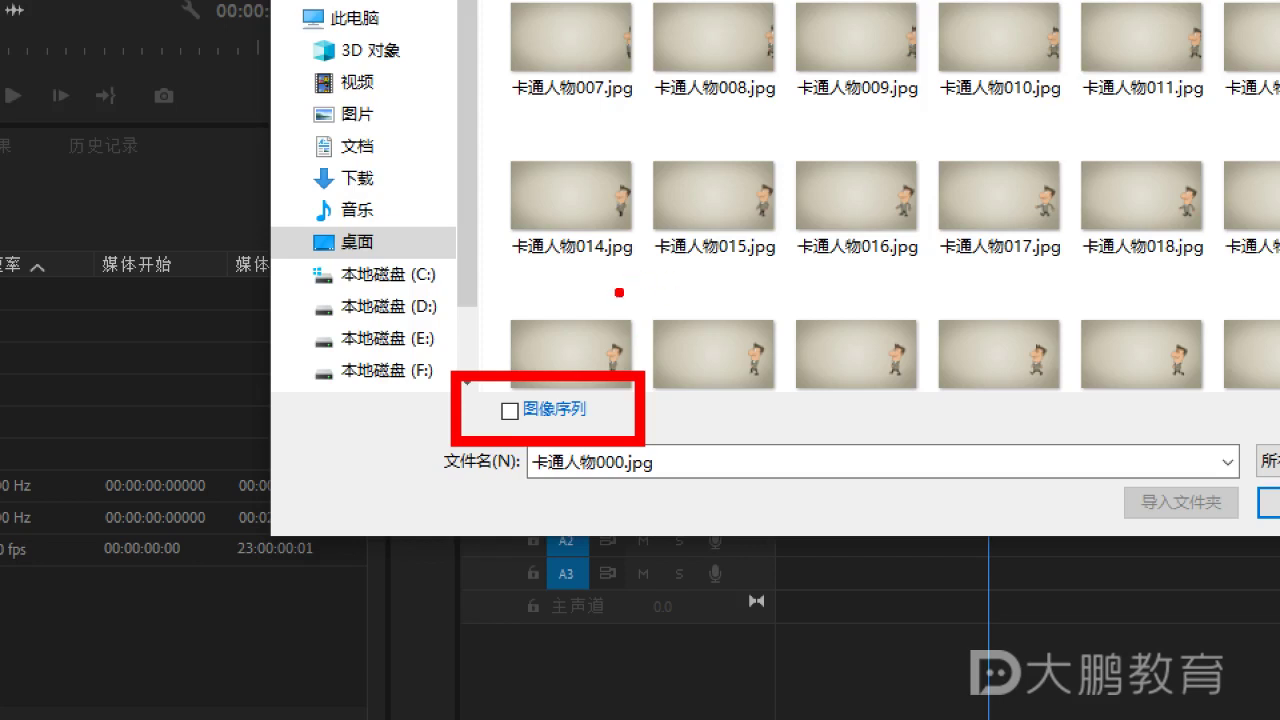
key(Escape)
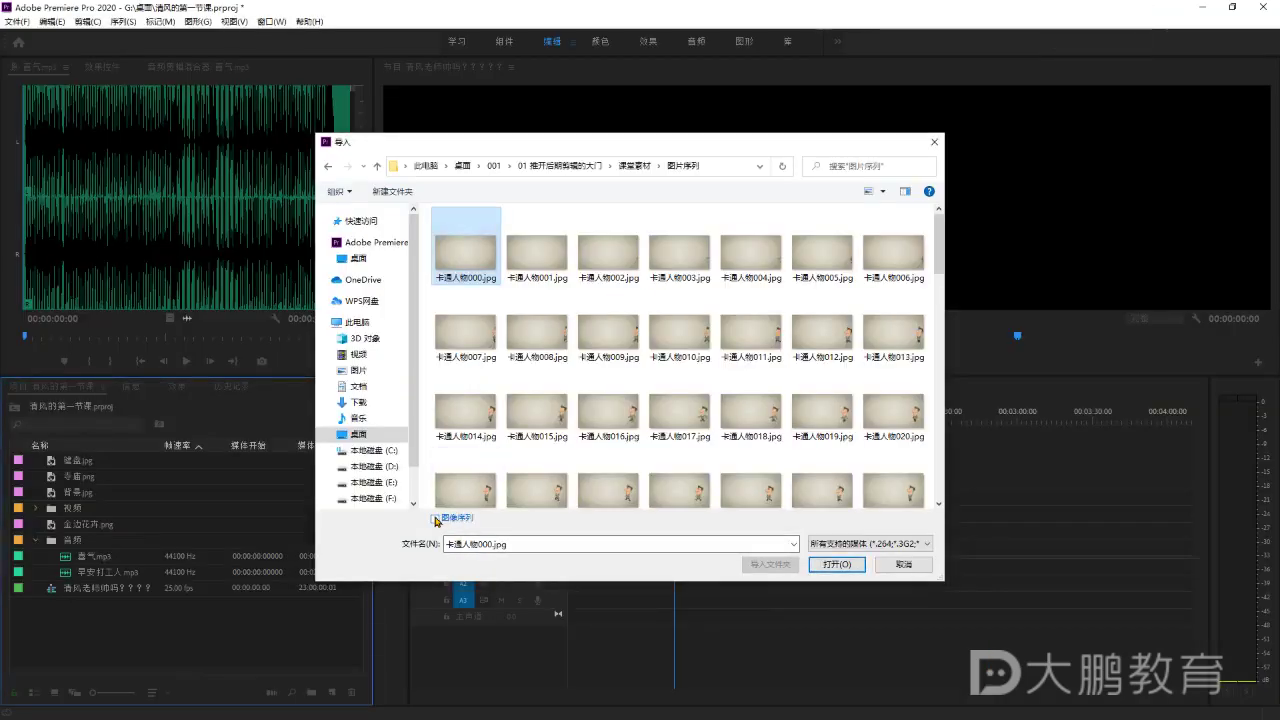
Enable the 图像序列 (image sequence) option and import the numbered frames as one clip.
click(435, 518)
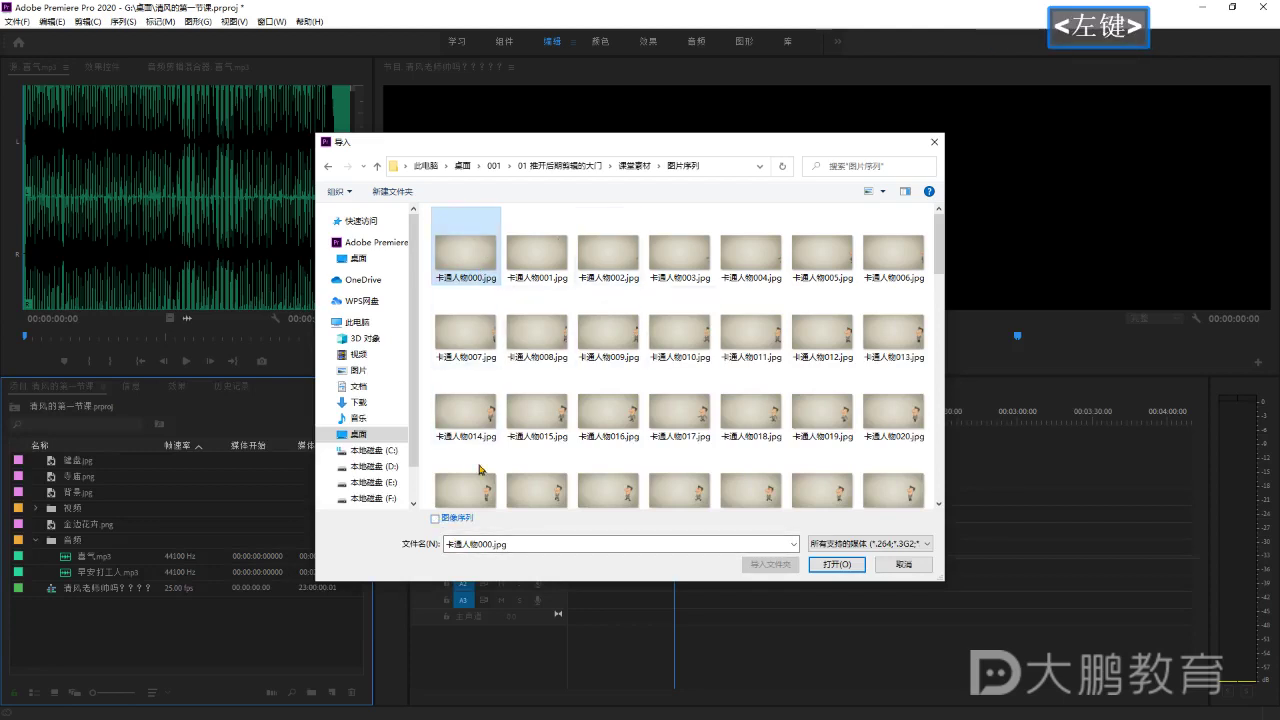
click(436, 521)
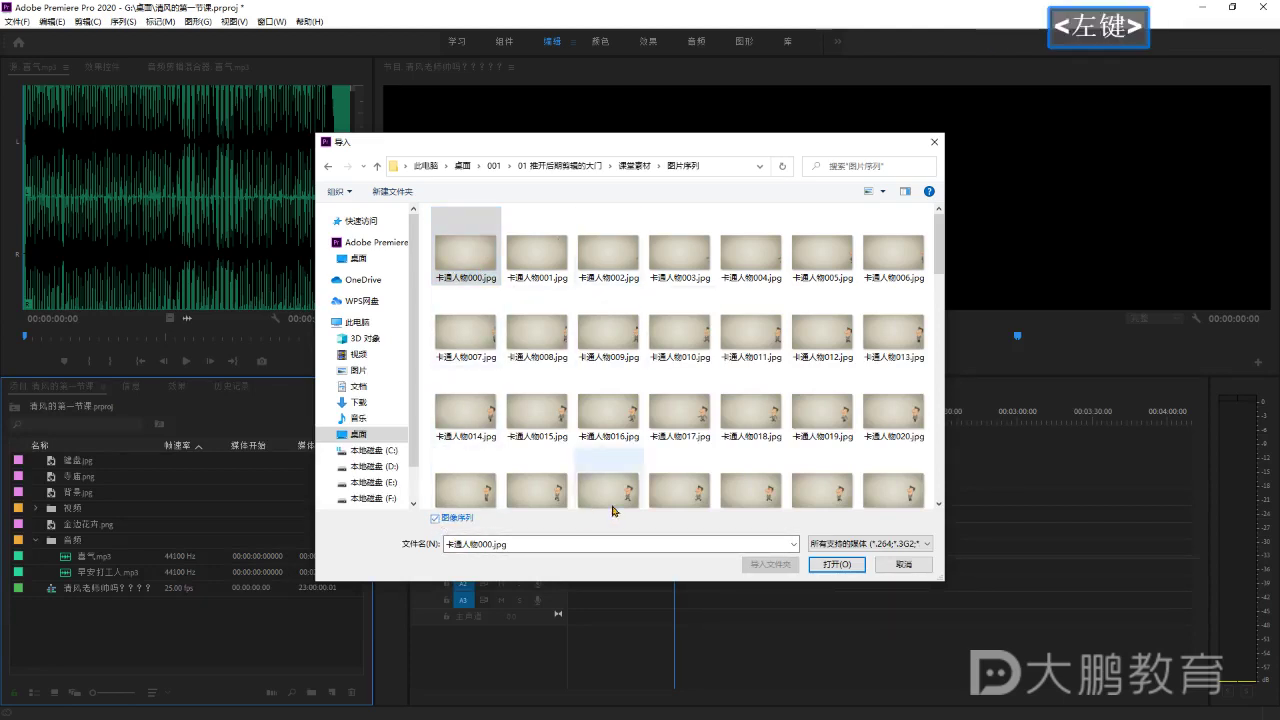
click(834, 565)
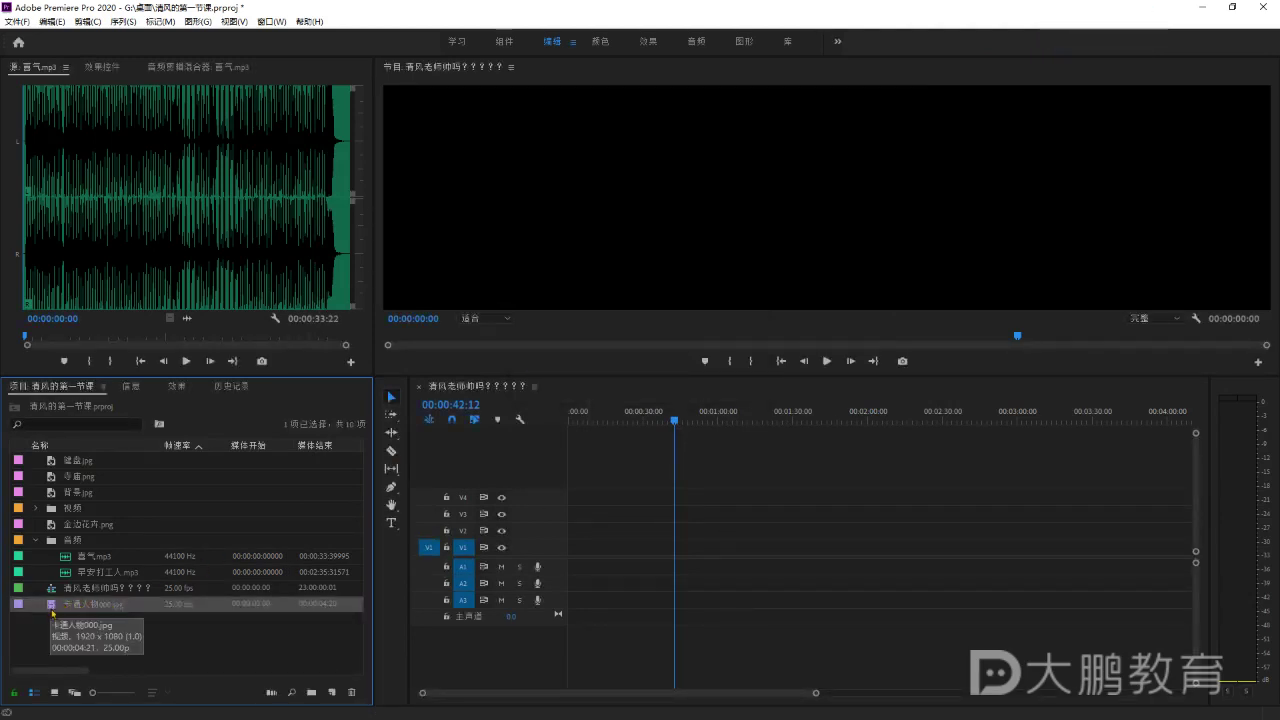
key(ctrl+1)
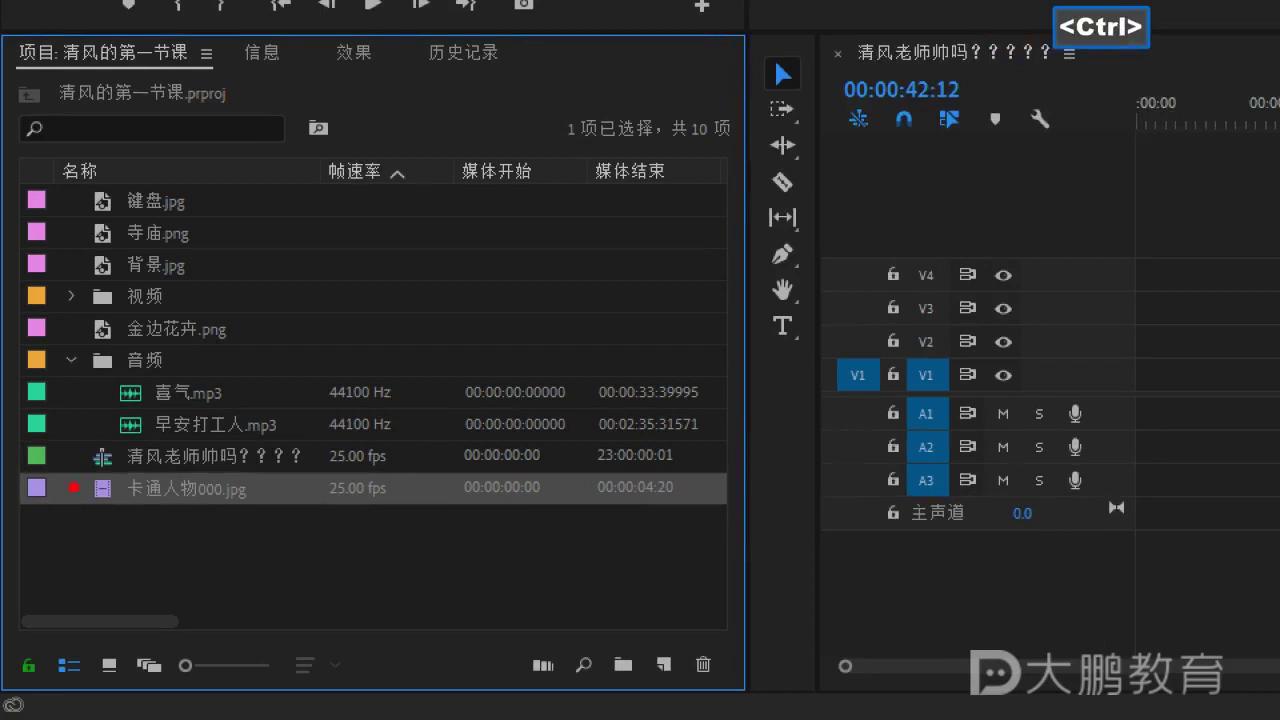
ctrl+click(73, 488)
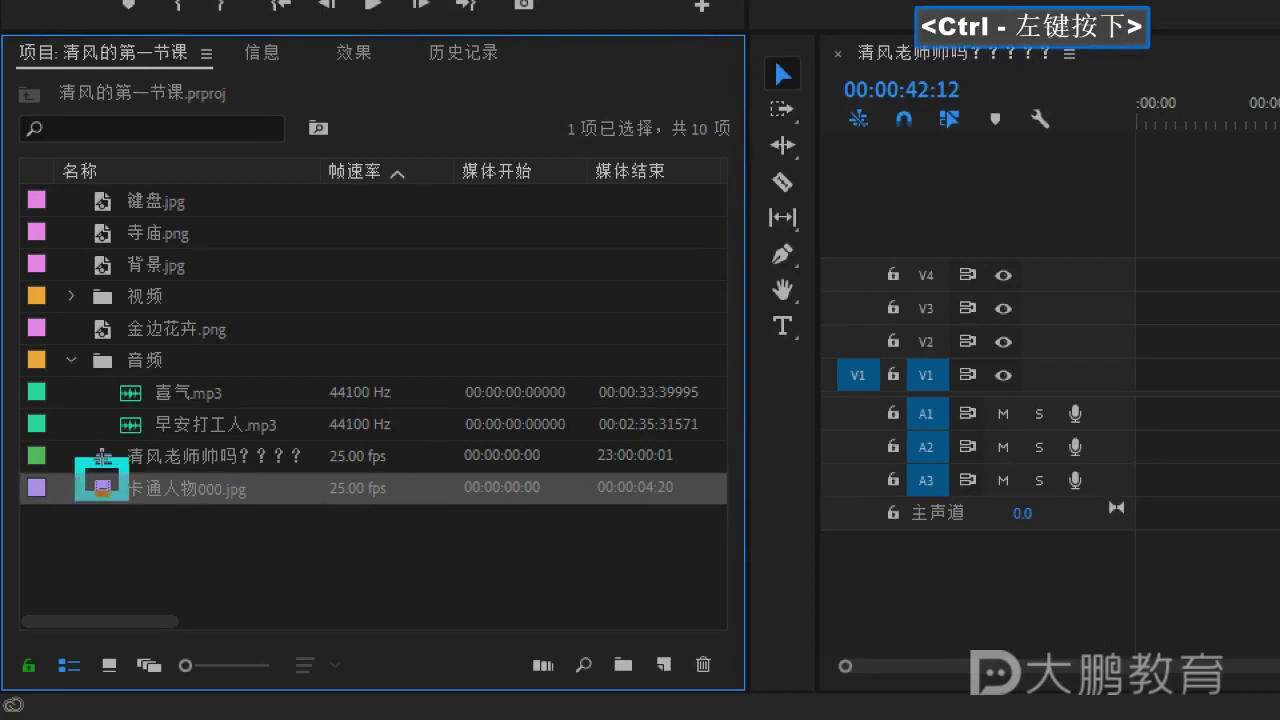
key(Escape)
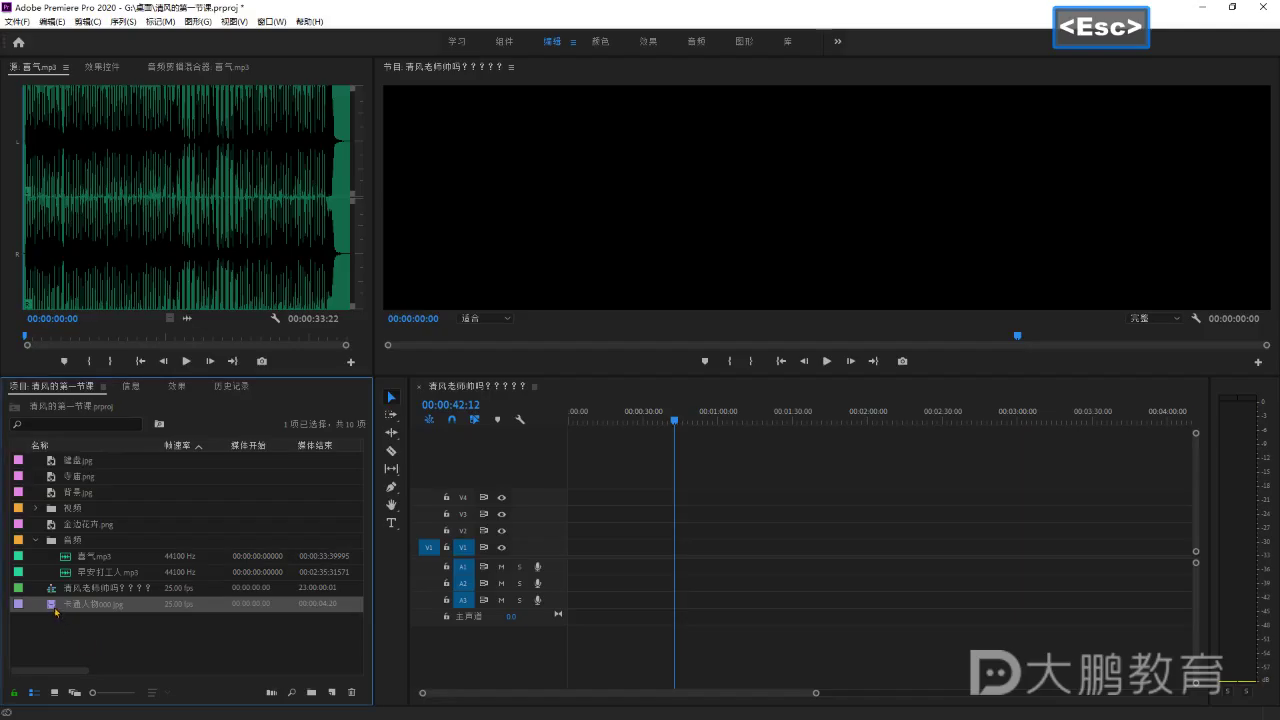
Place the 卡通人物000.jpg image-sequence clip at the start of video track V1.
drag(52, 608, 455, 539)
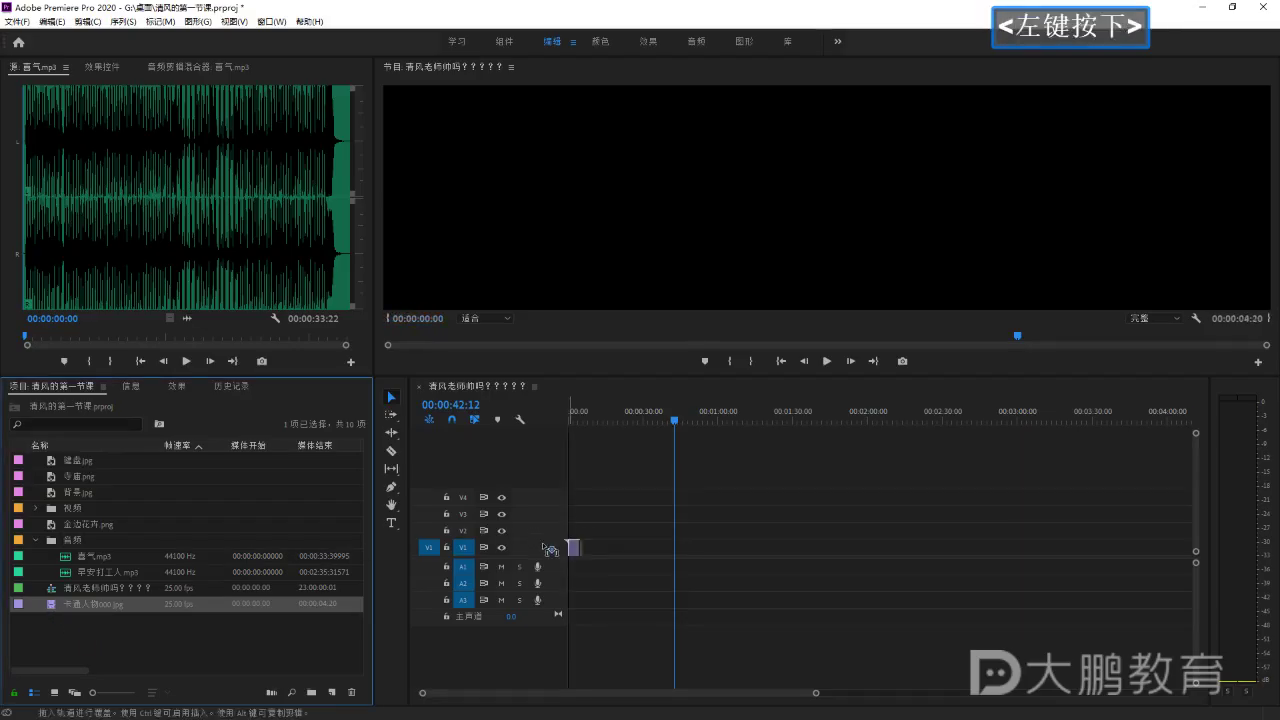
drag(550, 548, 552, 548)
click(740, 388)
Play the cartoon clip from the start of the sequence twice to preview the walking animation.
drag(675, 420, 568, 418)
key(space)
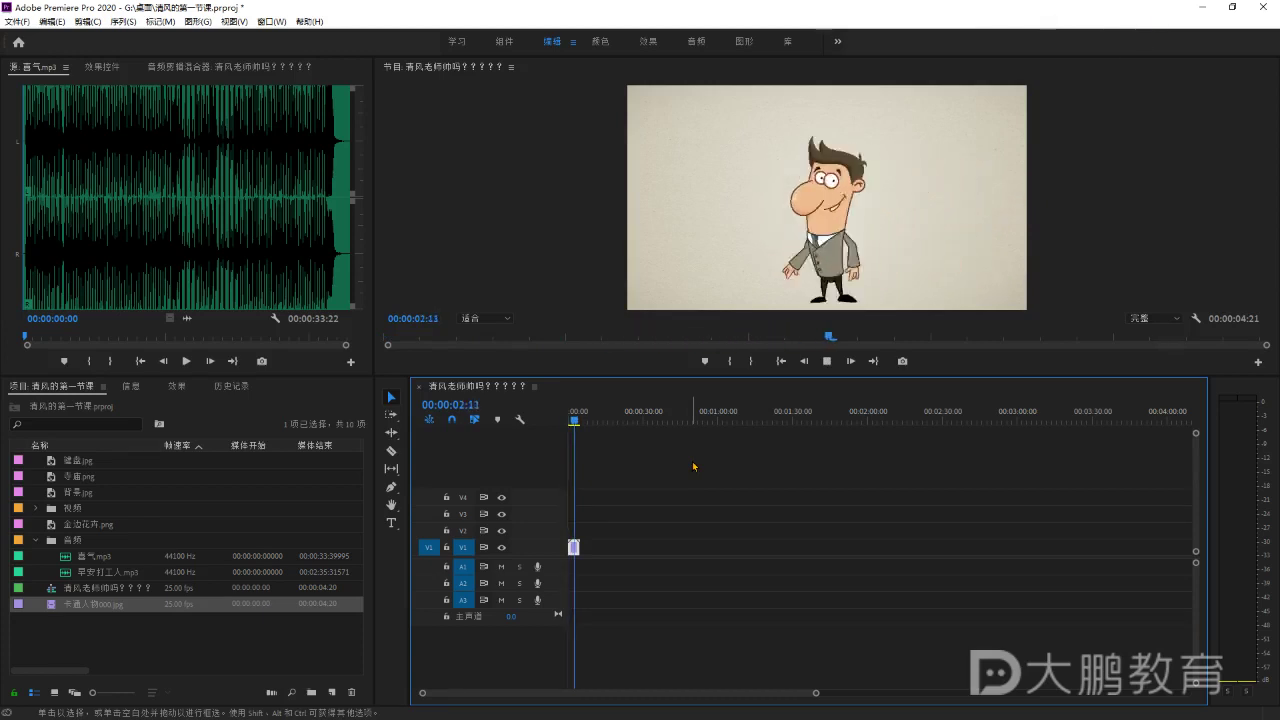
key(space)
drag(580, 420, 568, 420)
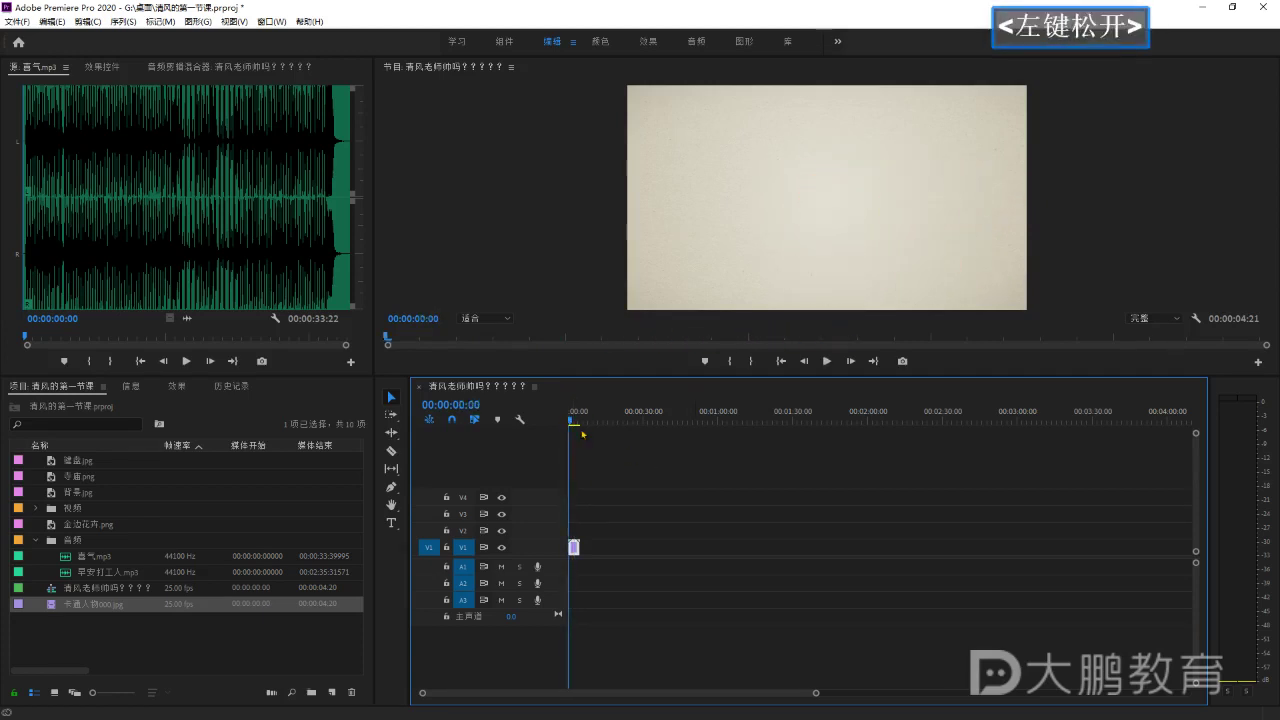
key(space)
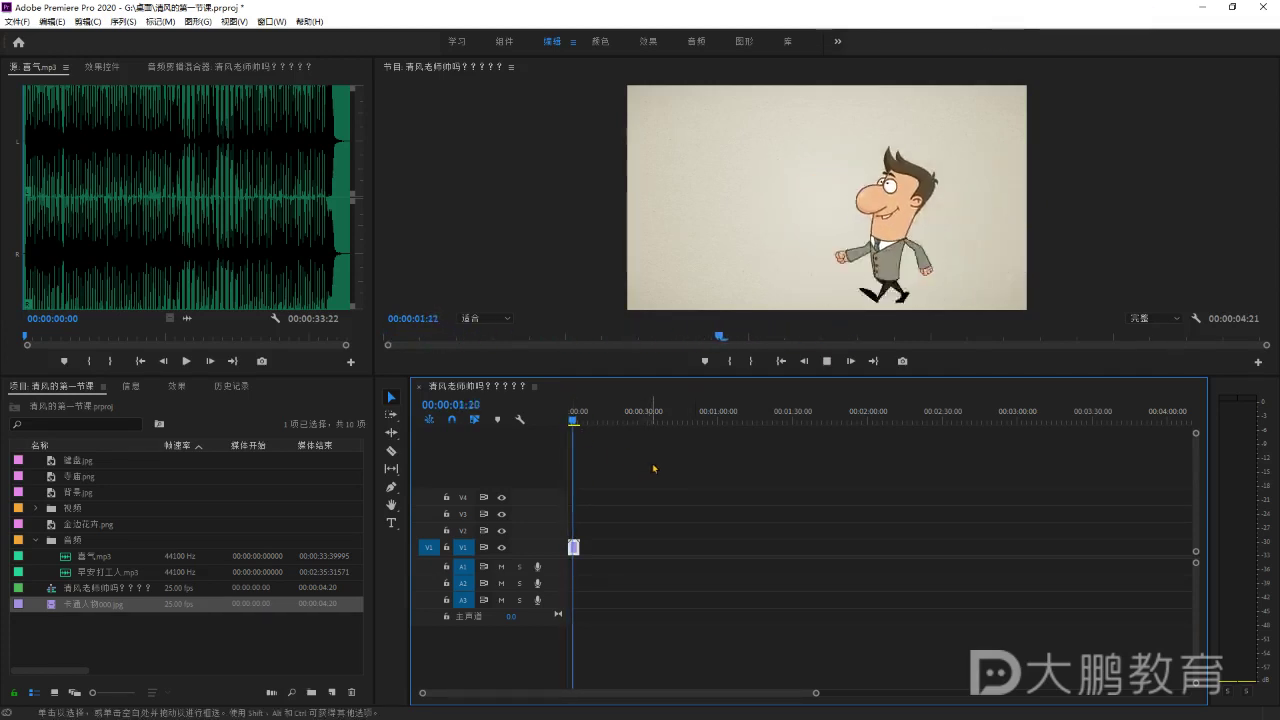
key(space)
drag(575, 421, 574, 422)
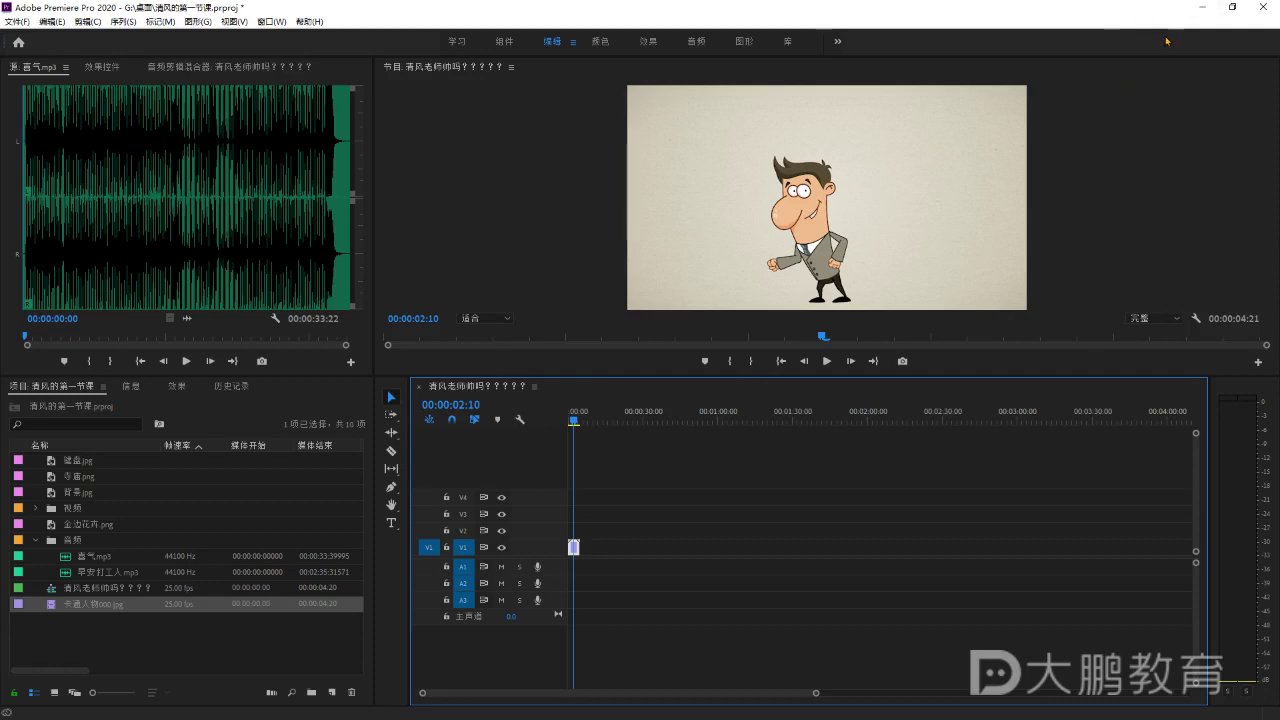
Minimize Premiere Pro and look over the subfolders of 课堂素材 in File Explorer.
click(1194, 9)
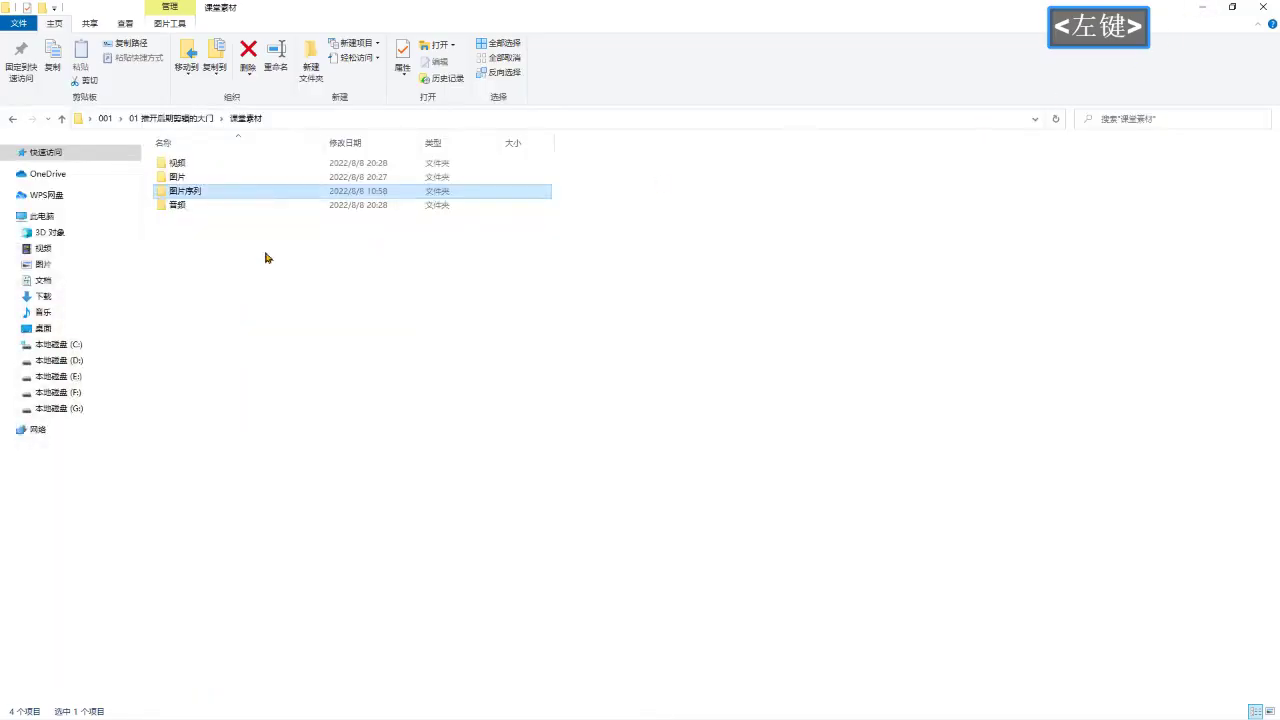
click(266, 258)
click(214, 191)
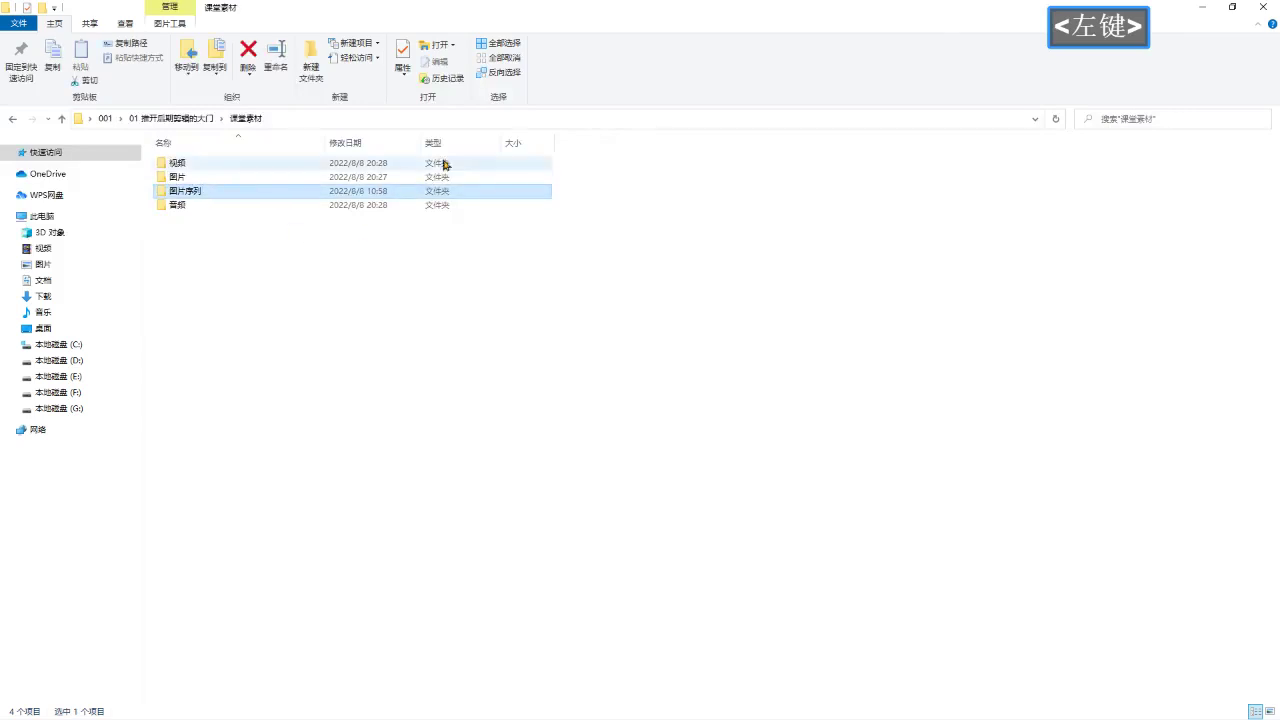
click(306, 271)
drag(360, 266, 96, 125)
click(188, 281)
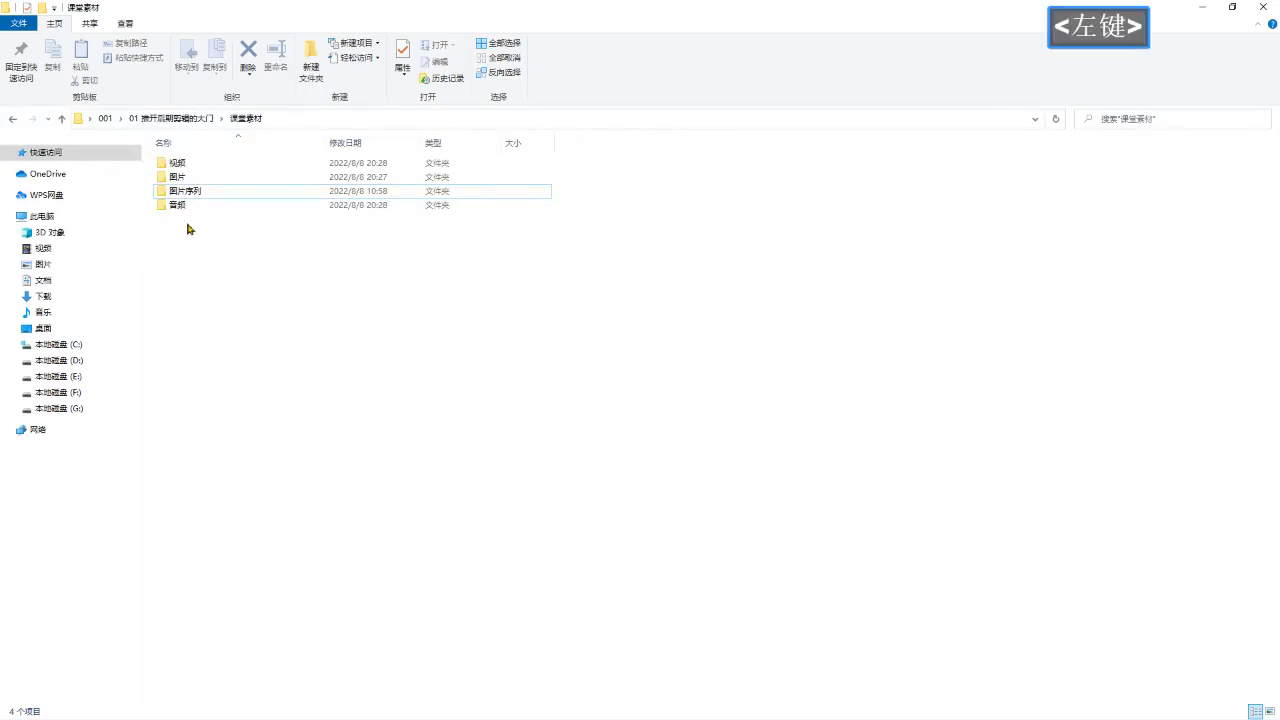
Move the 图片序列 folder from 课堂素材 into its 视频 subfolder.
drag(189, 229, 190, 193)
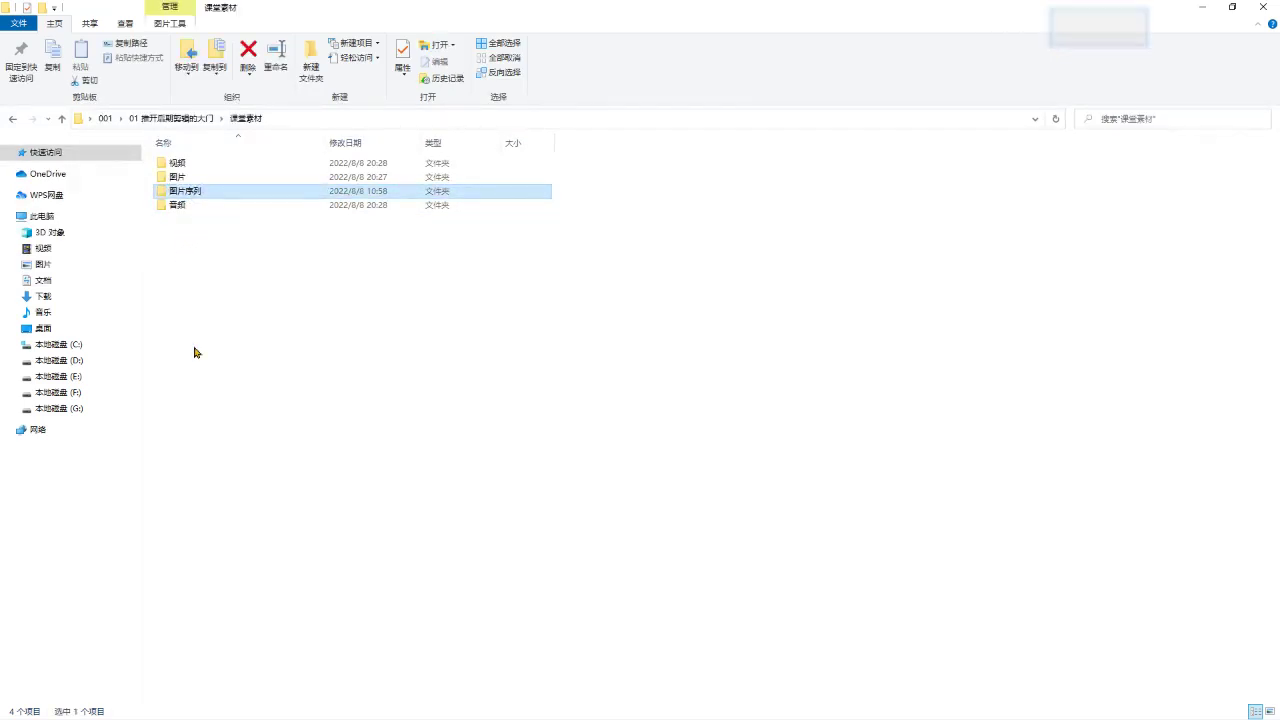
key(ctrl+x)
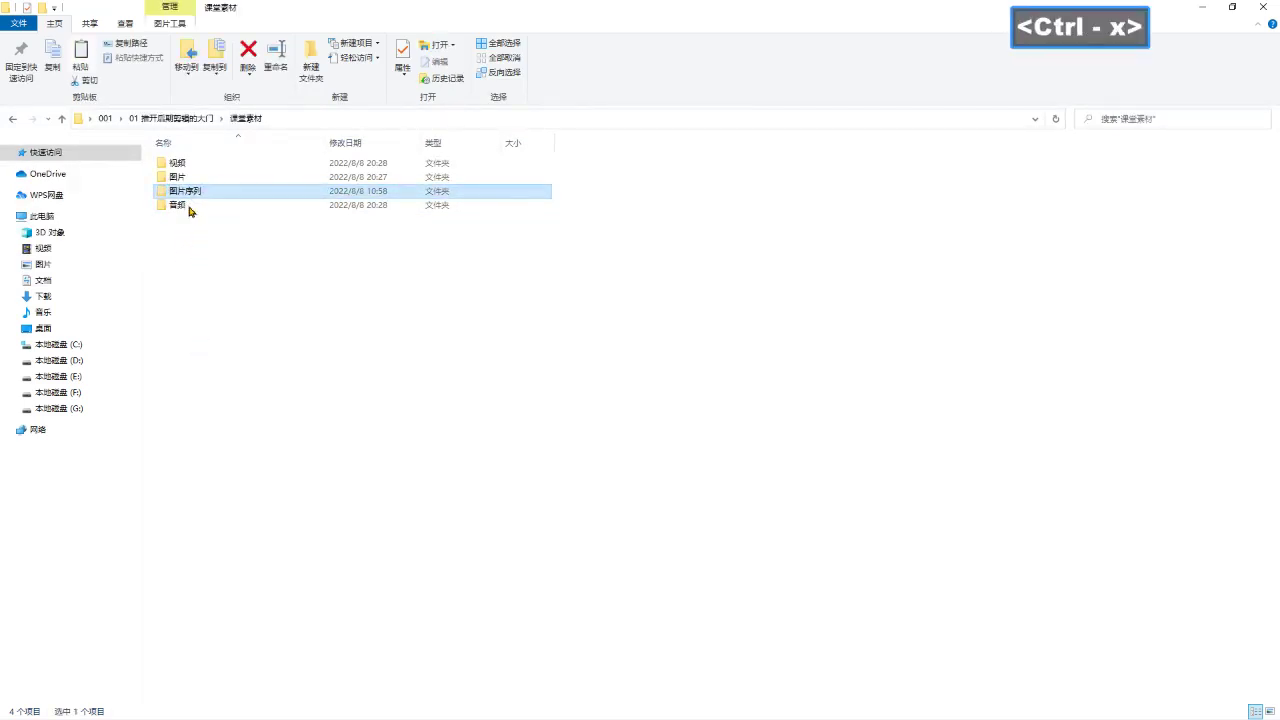
double_click(177, 163)
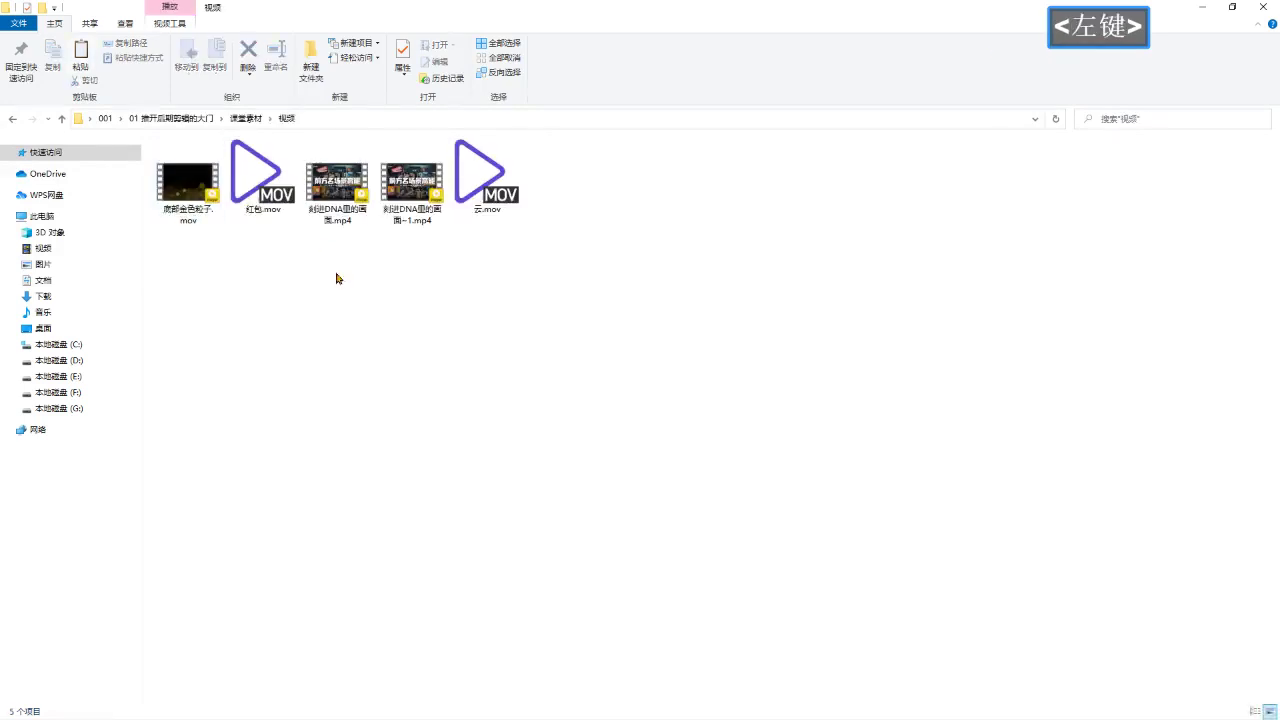
key(ctrl+v)
click(327, 363)
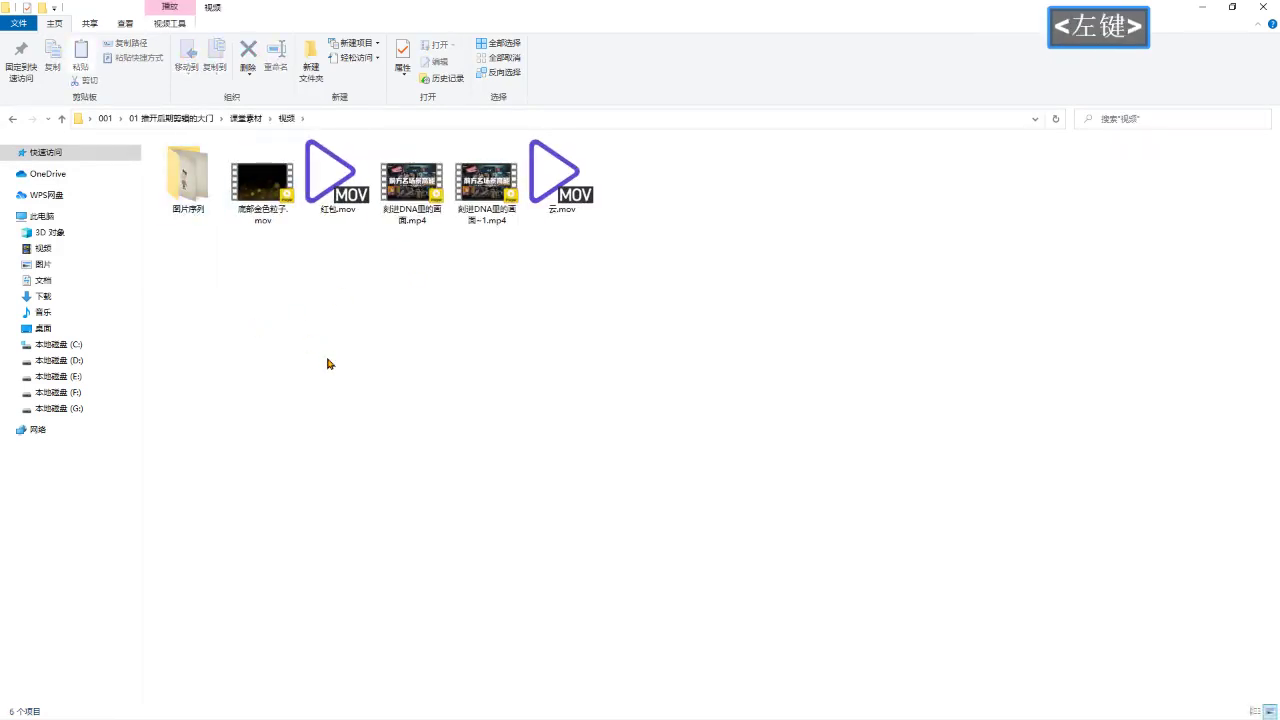
Switch back to Premiere Pro and return the playhead to the start of the sequence.
key(alt+Tab)
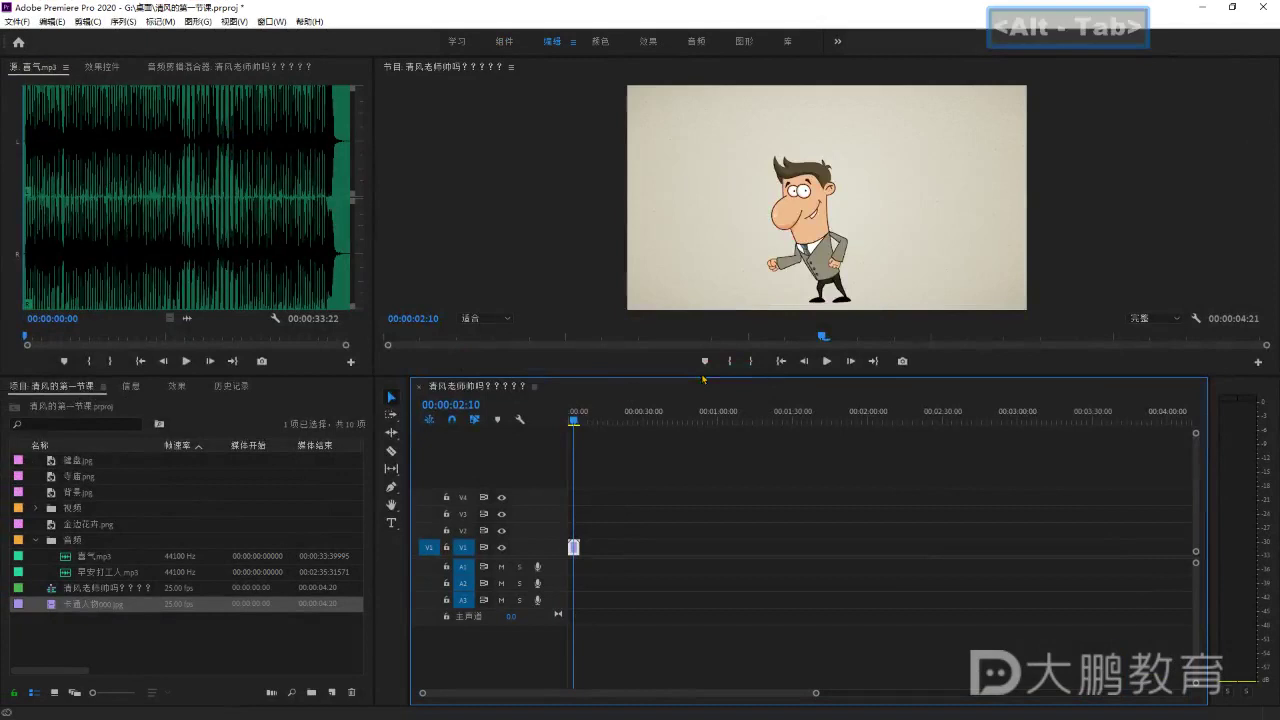
drag(587, 428, 569, 424)
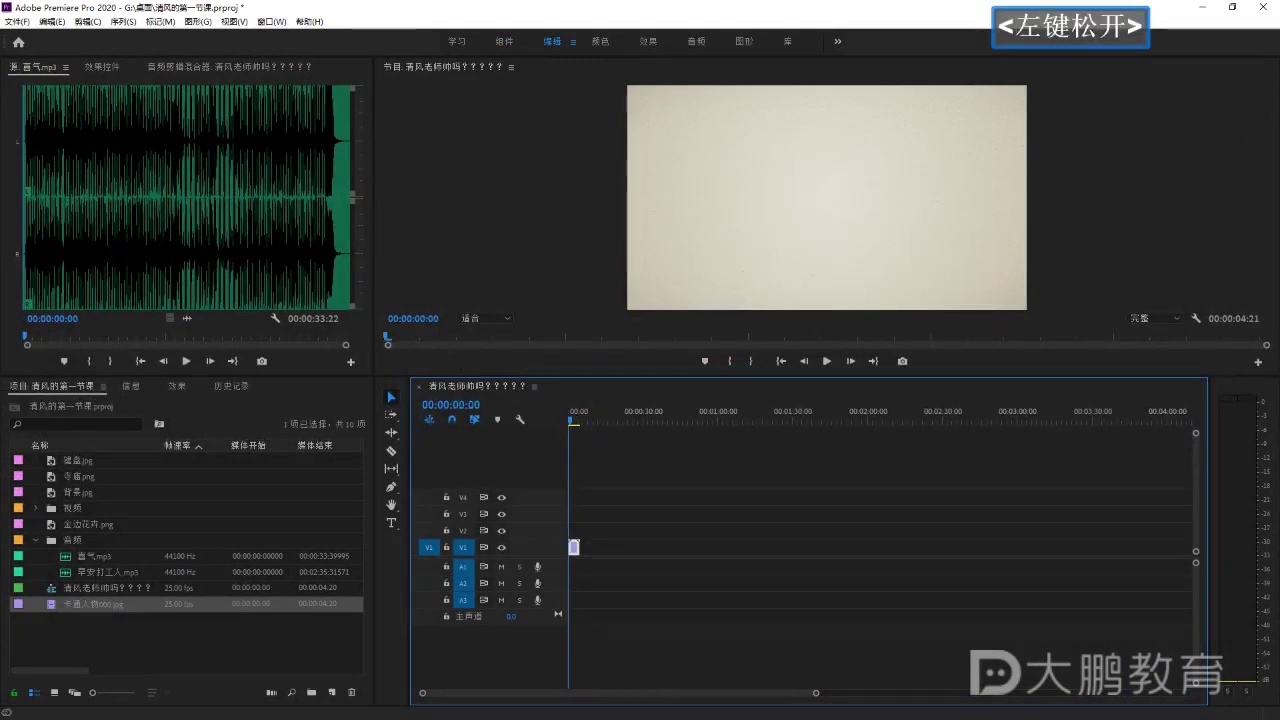
Switch to the XMind notes 软件基础01笔记 and expand the 导入素材 branch near the end of the map.
key(alt+Tab)
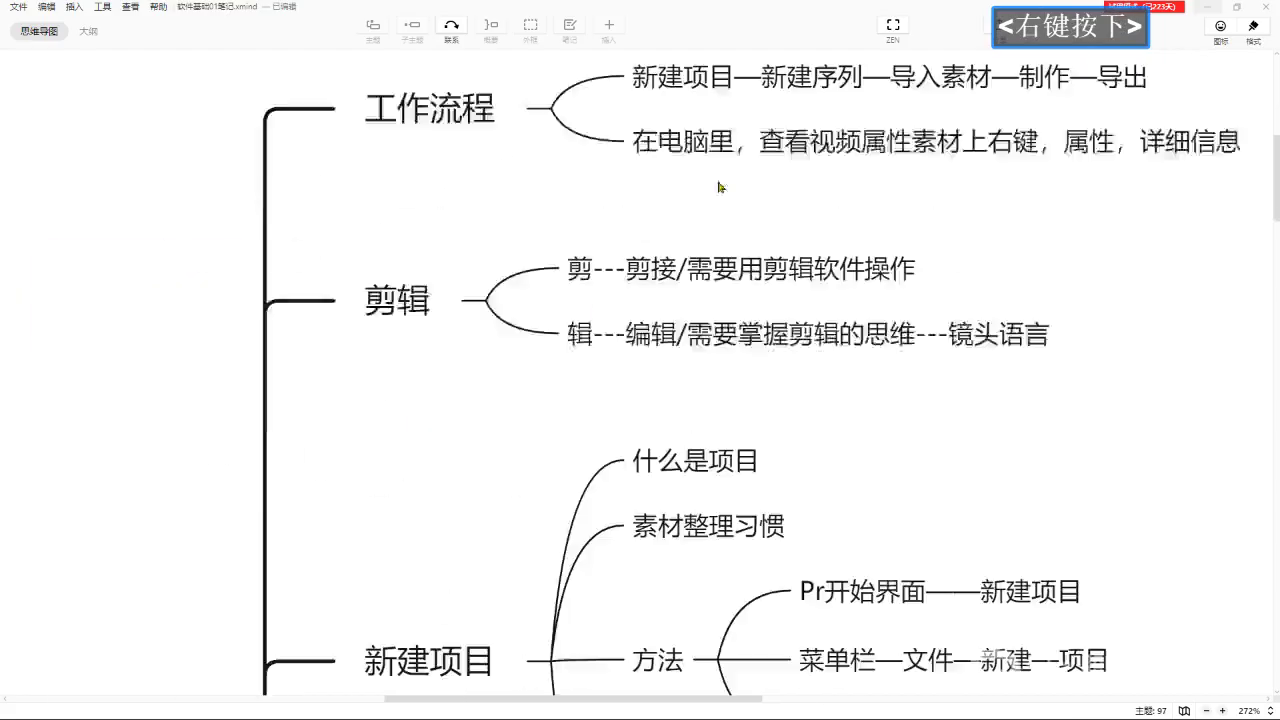
scroll(718, 186, down, 10)
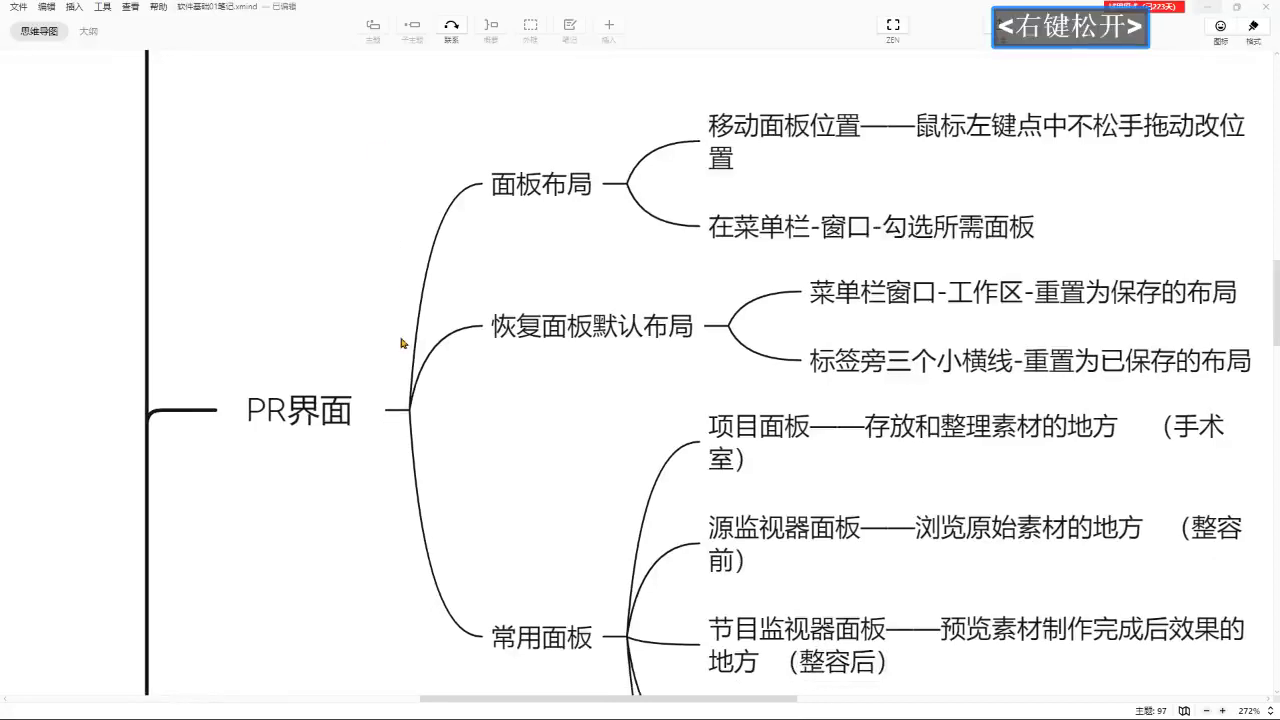
ctrl+scroll(400, 344, down, 3)
scroll(310, 355, down, 10)
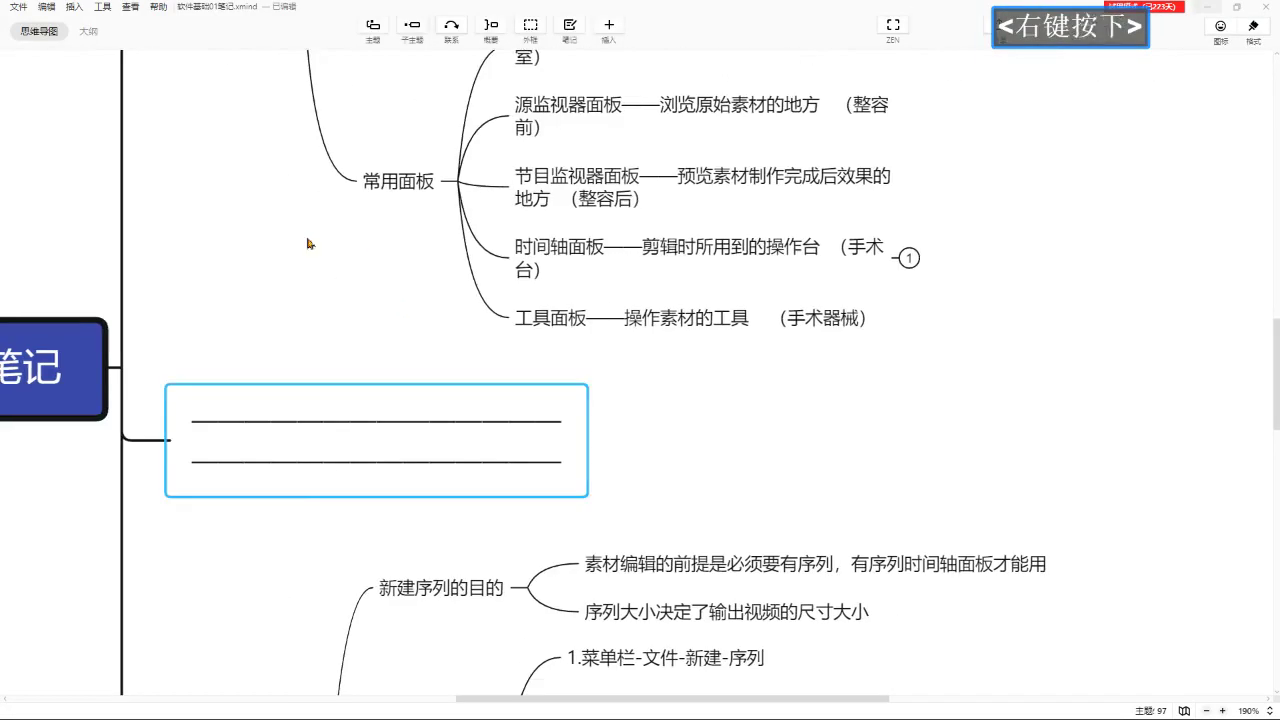
scroll(302, 316, down, 10)
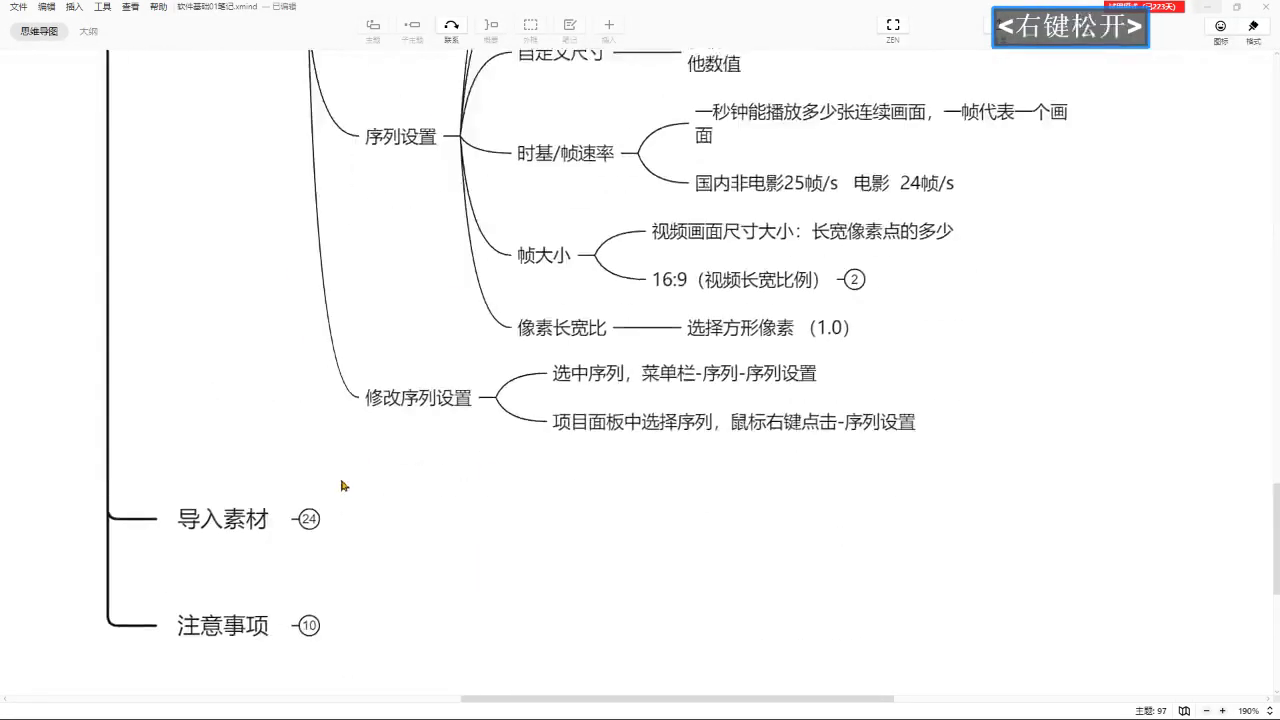
click(274, 327)
right_click(541, 386)
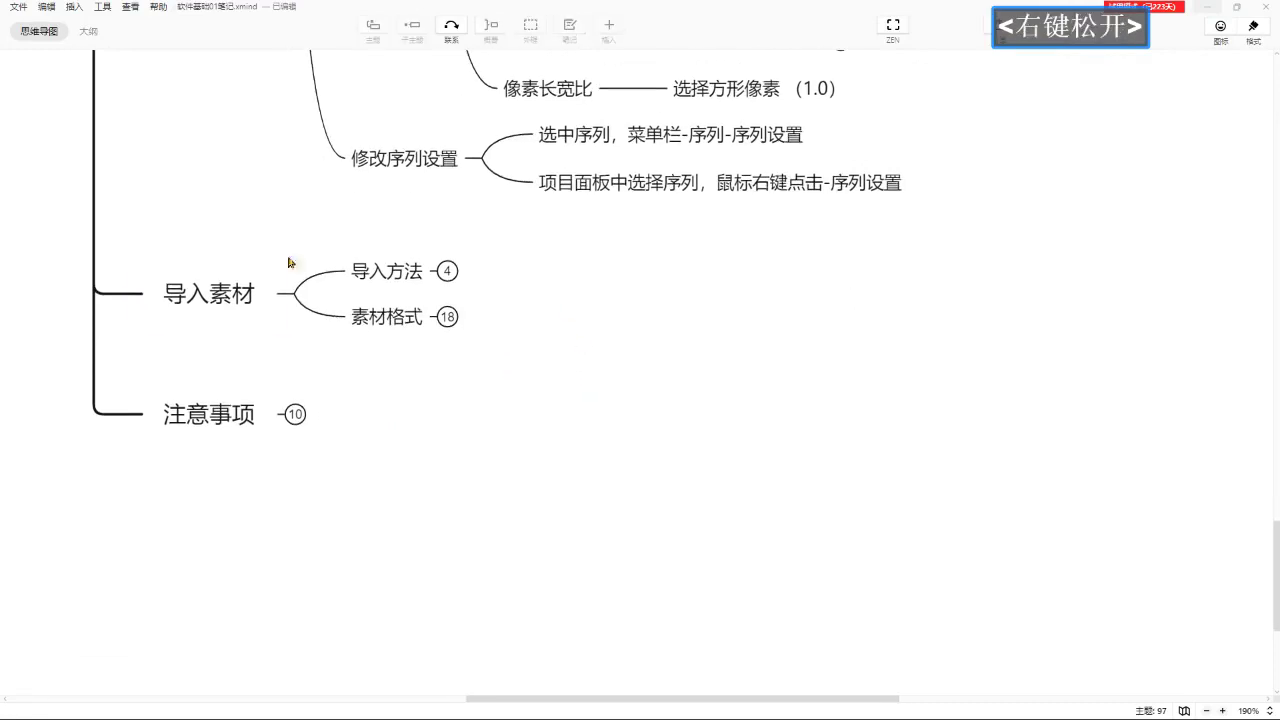
Expand the 导入方法 and 素材格式 branches under 导入素材 and review the import methods.
click(411, 261)
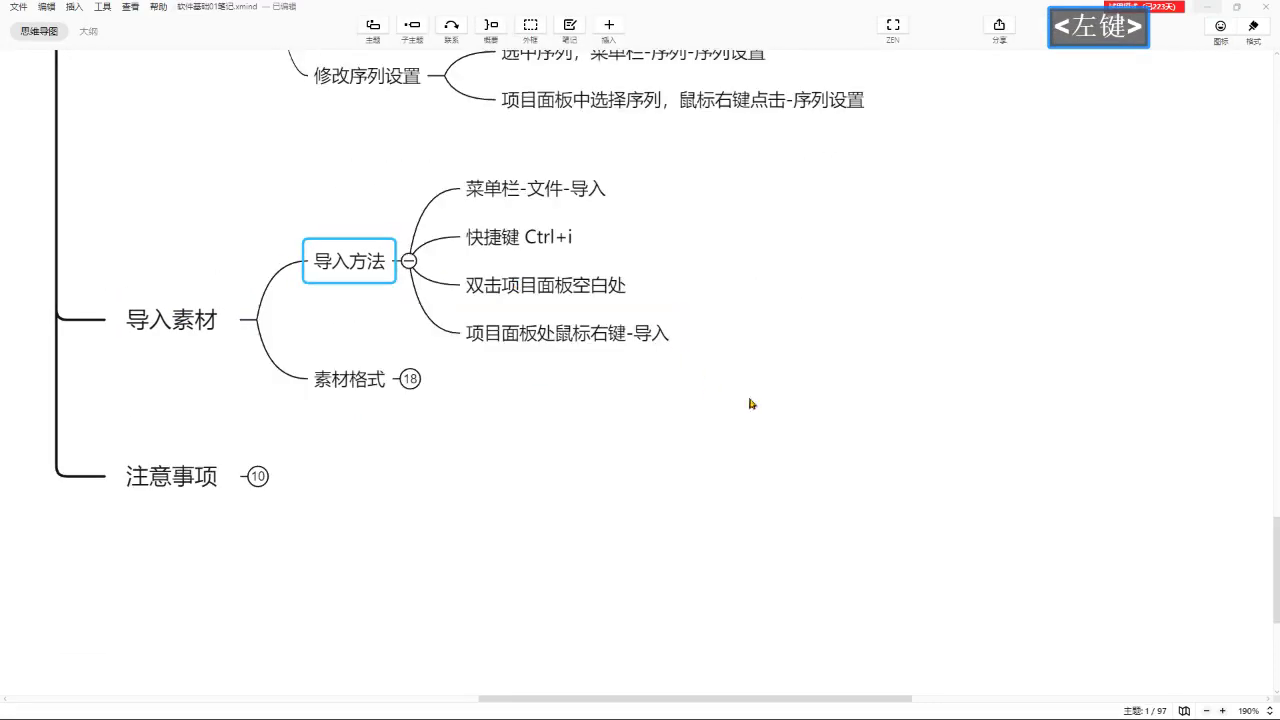
right_click(509, 200)
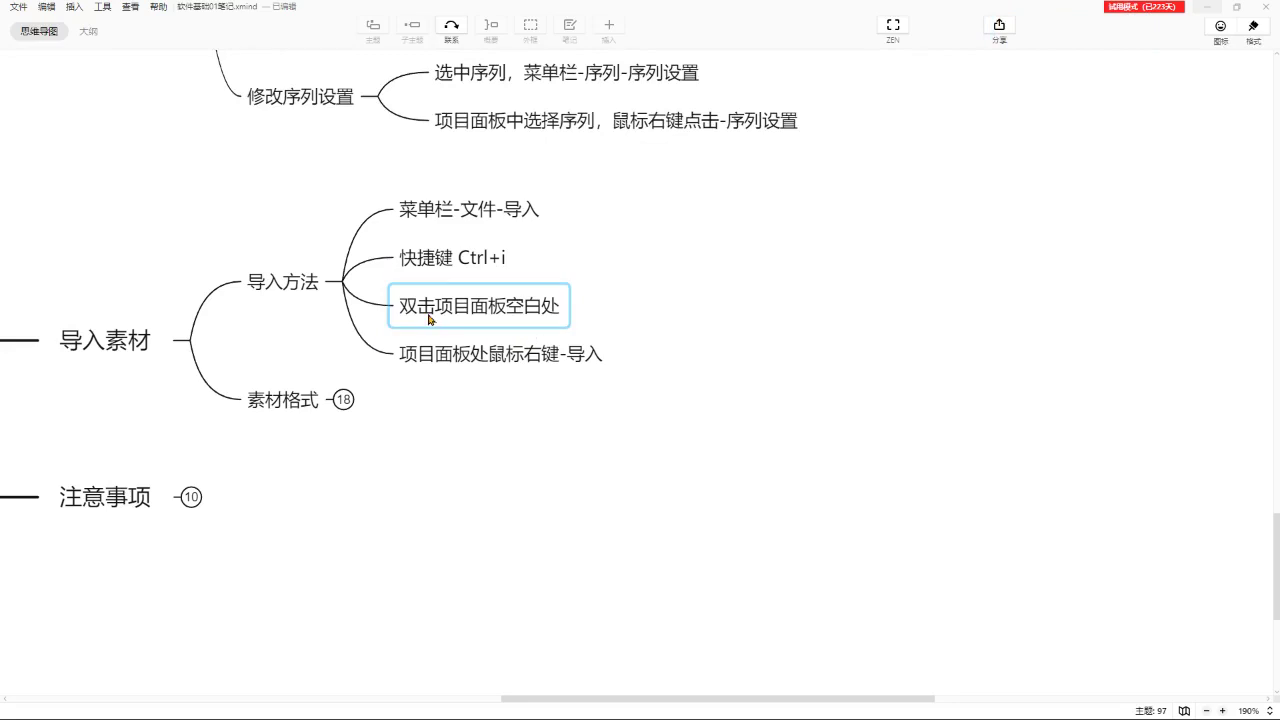
right_click(457, 400)
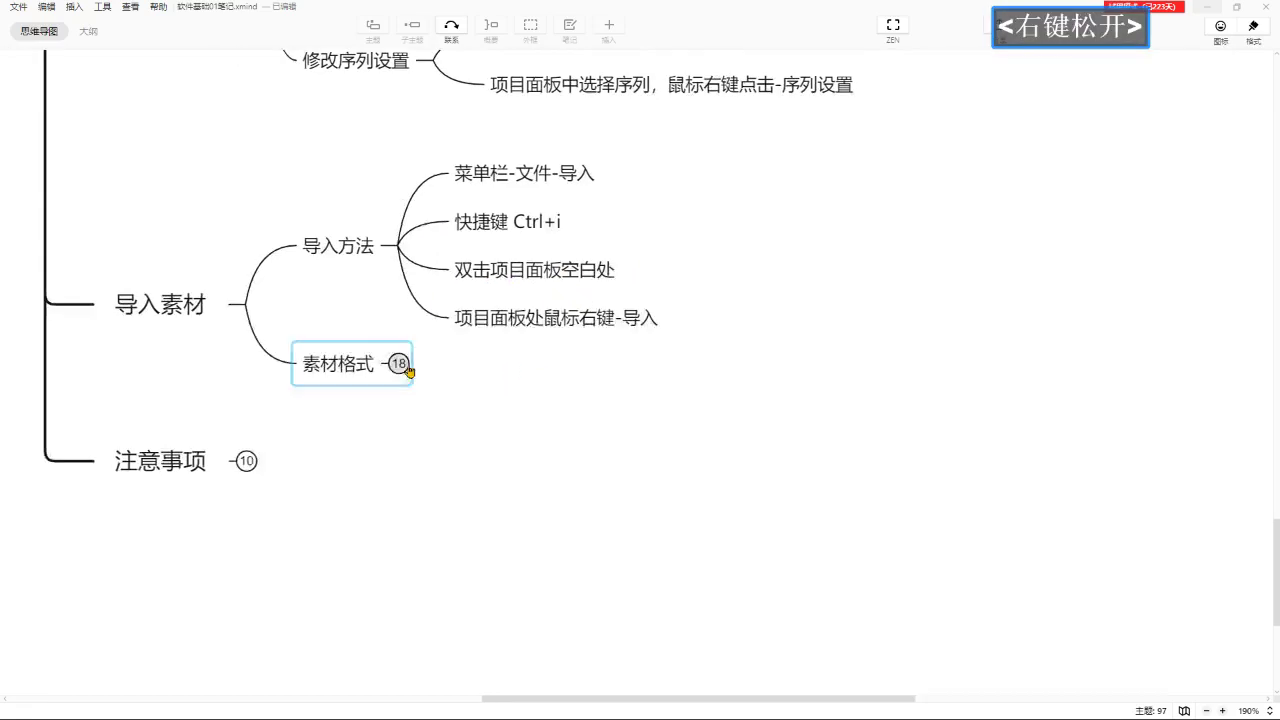
click(405, 368)
right_click(632, 376)
drag(632, 376, 531, 323)
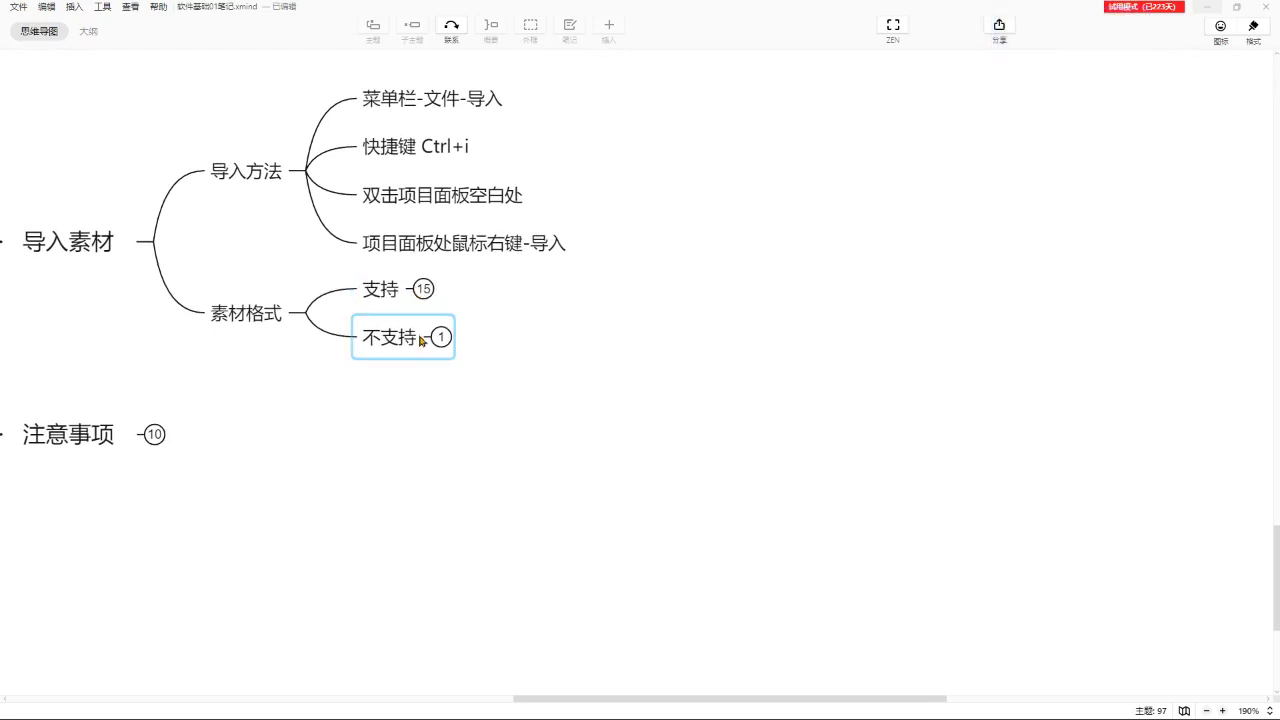
Expand the 支持 branch and its 图片 topic, and enlarge the list of supported image formats.
click(422, 291)
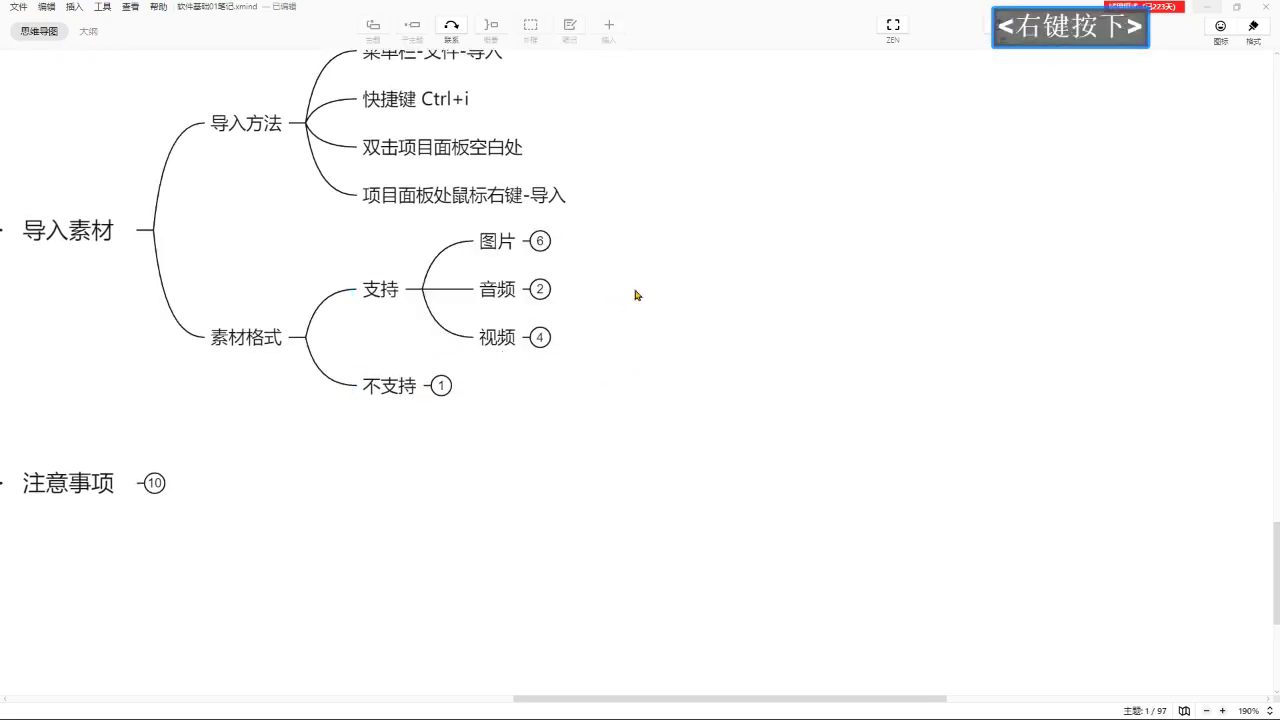
drag(637, 294, 591, 320)
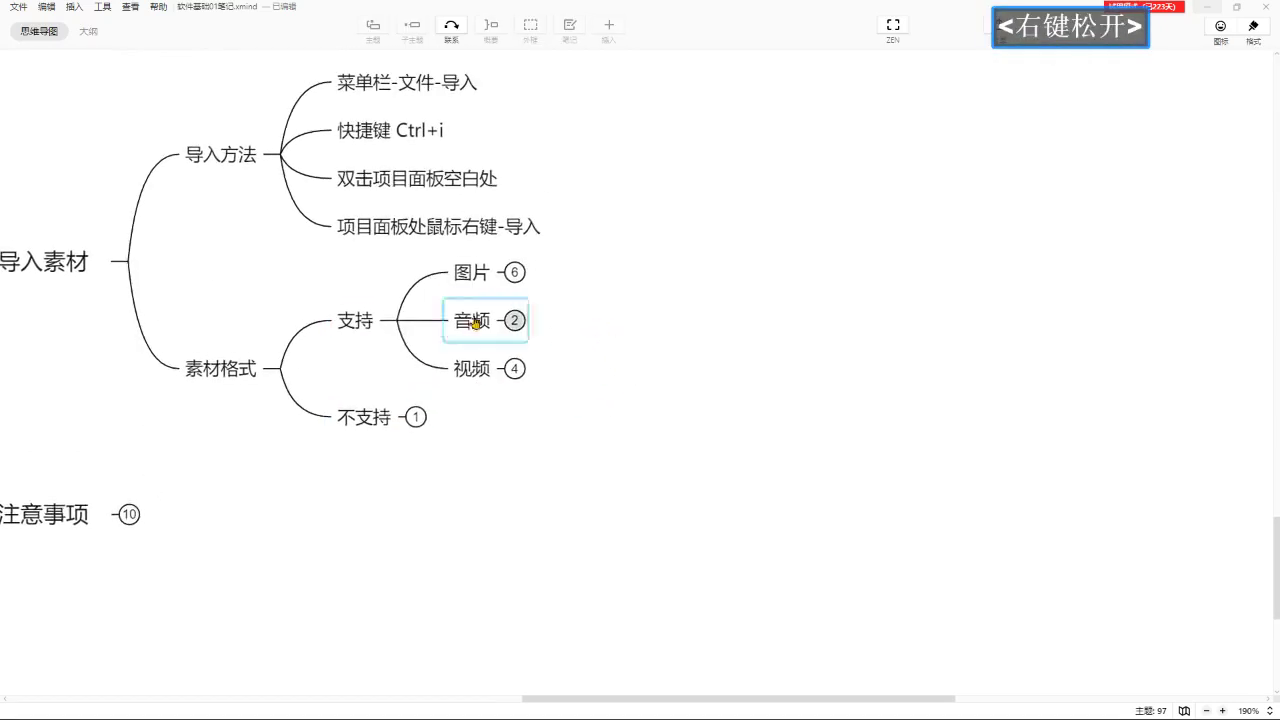
click(497, 272)
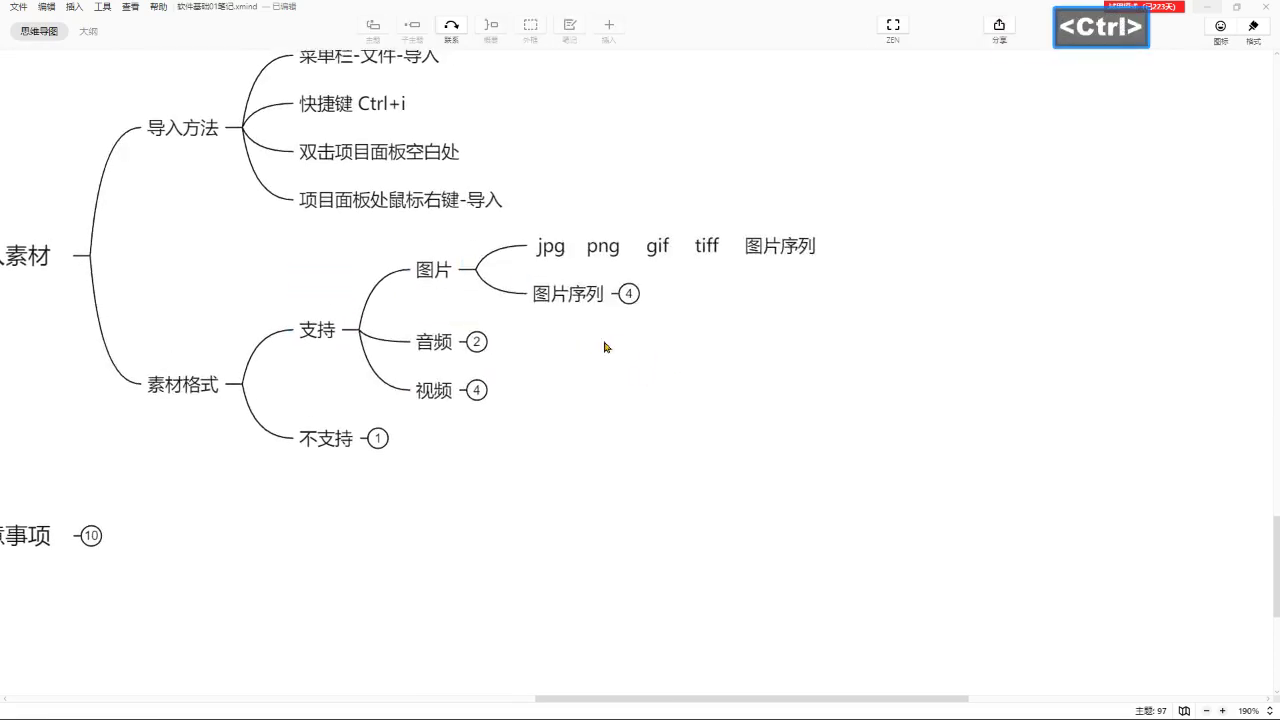
ctrl+scroll(606, 349, up, 2)
drag(808, 469, 808, 303)
ctrl+scroll(948, 447, up, 2)
drag(948, 447, 663, 74)
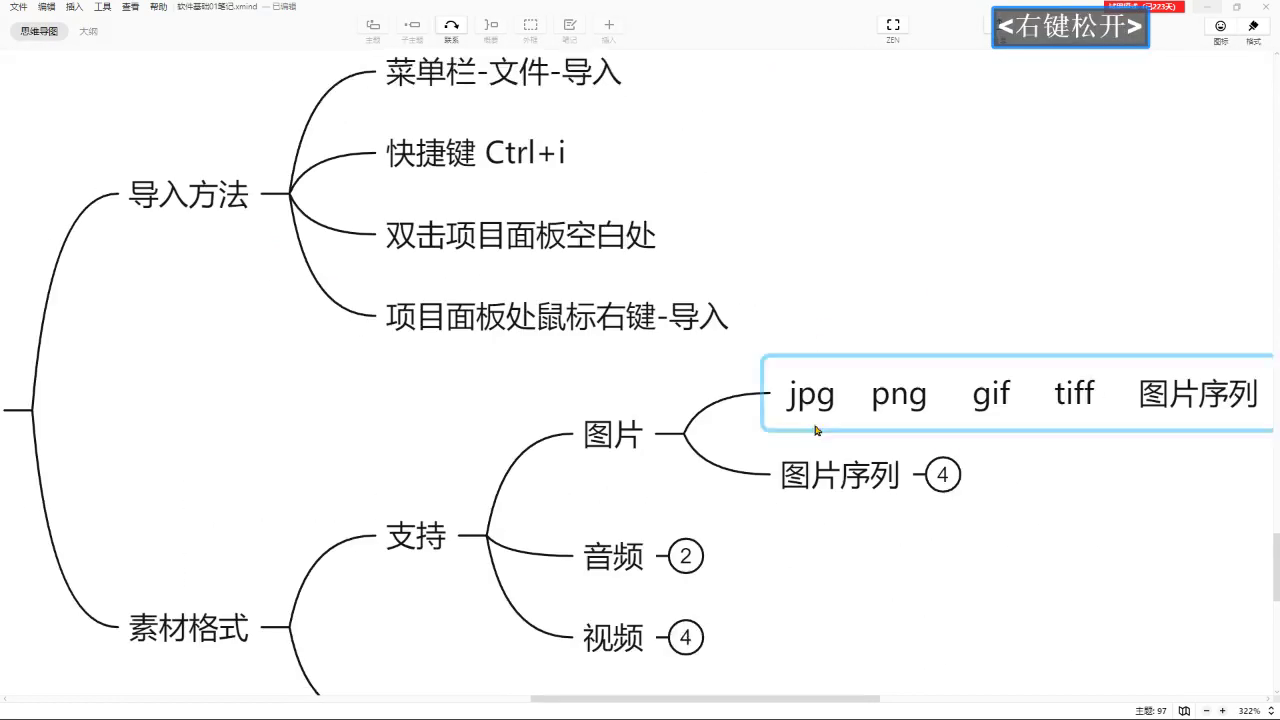
drag(975, 520, 718, 343)
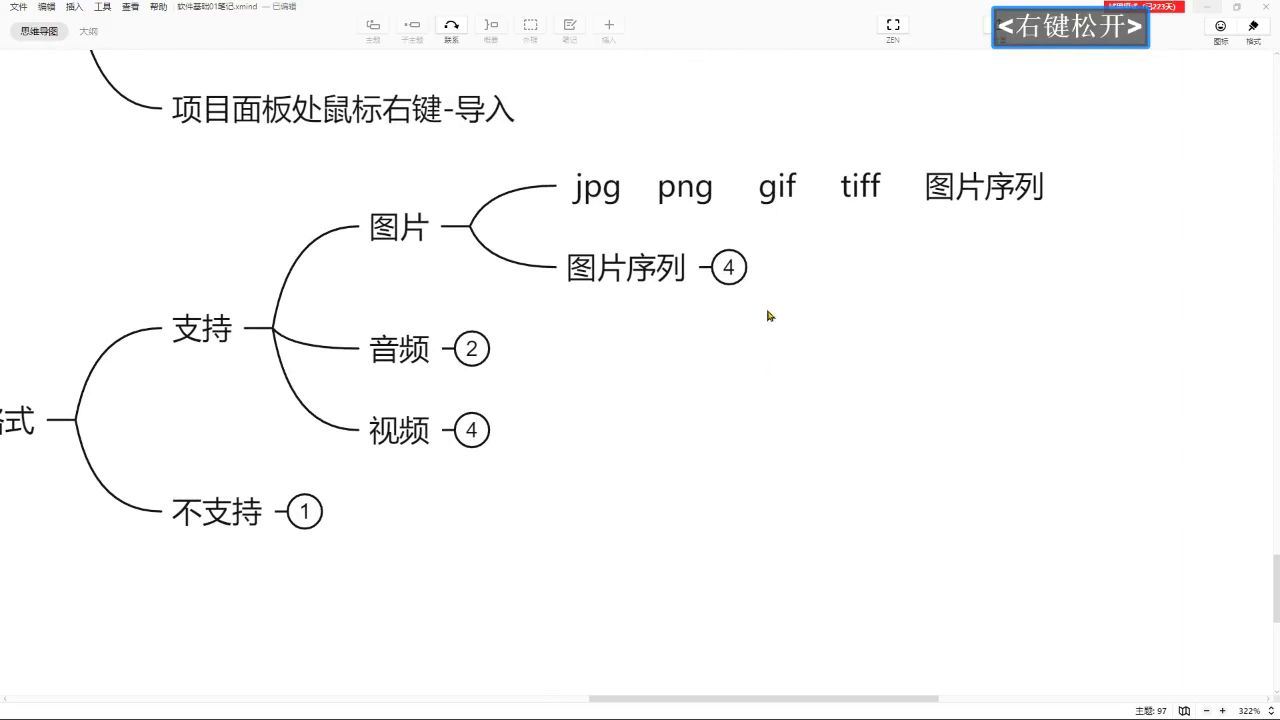
Magnify the screen on the image formats and underline jpg, png, gif and tiff in red.
key(ctrl+1)
click(777, 277)
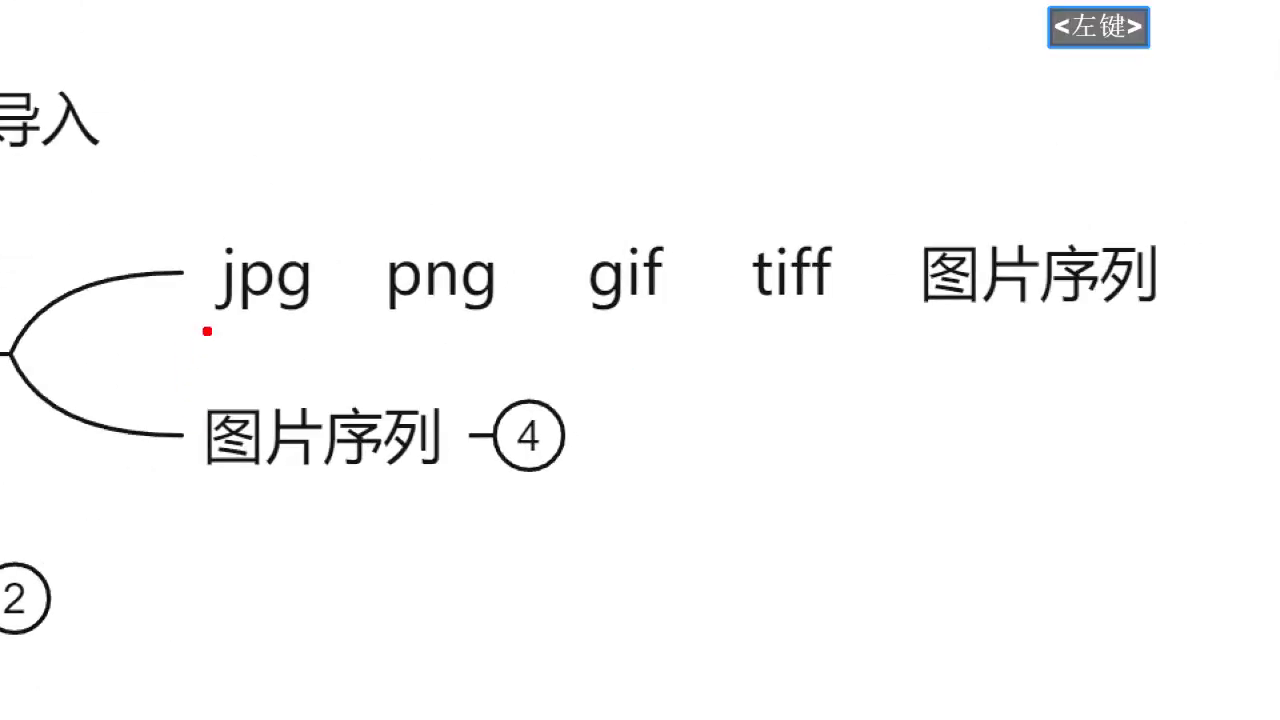
drag(207, 331, 324, 332)
key(Caps_Lock)
drag(573, 325, 690, 325)
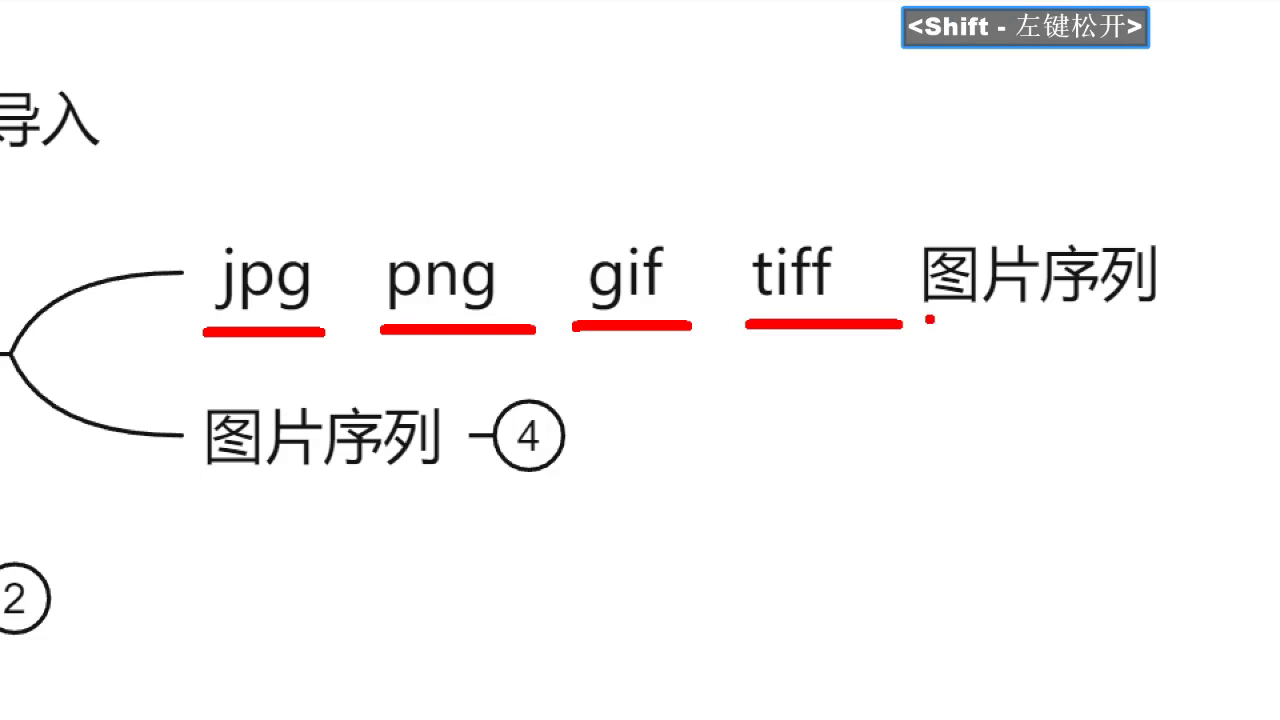